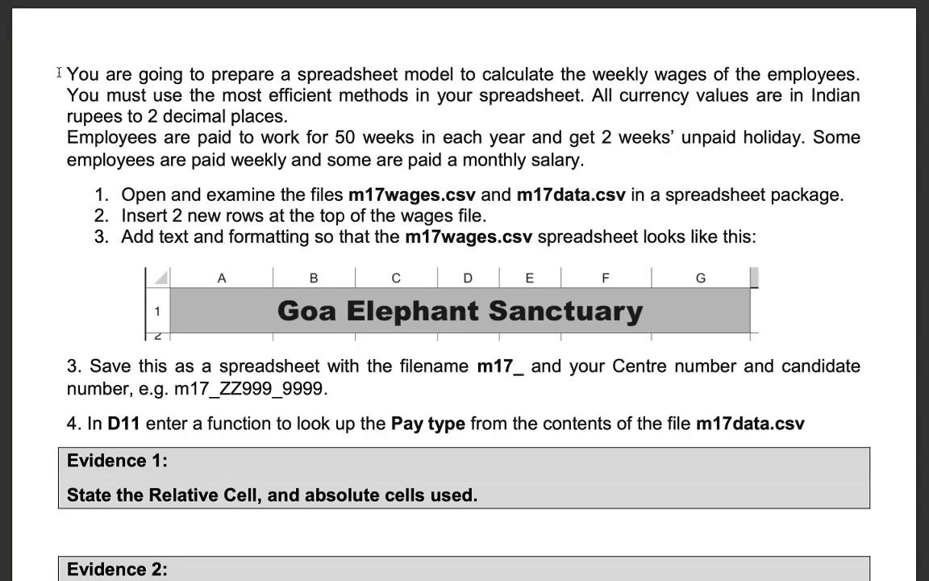
- Highlight the sentence about rupees to 2 decimal places in yellow
drag(55, 71, 526, 81)
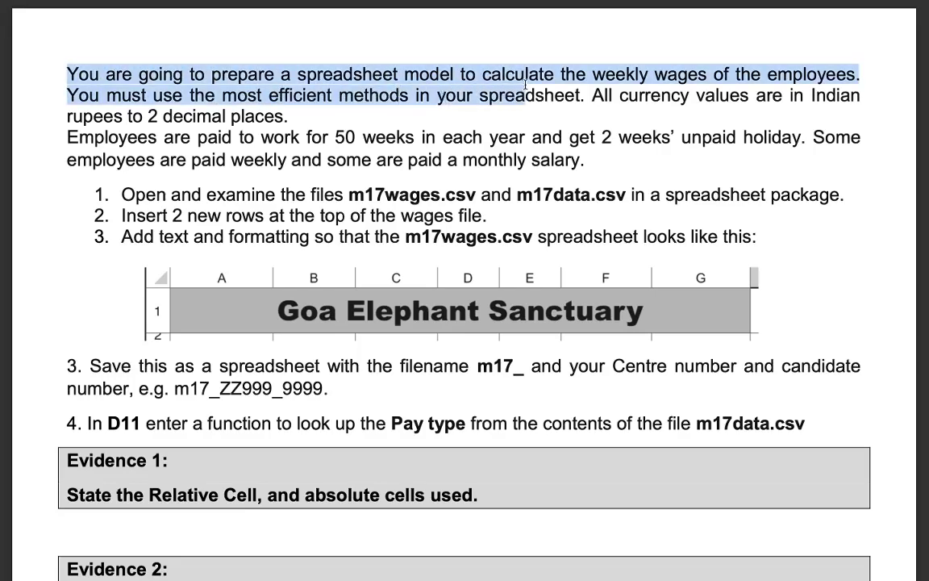
click(587, 96)
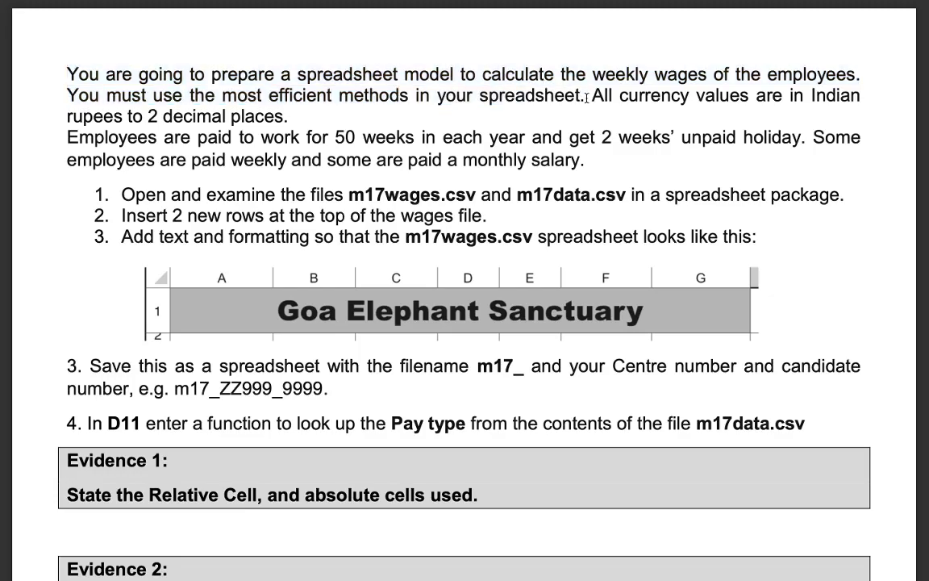
drag(587, 96, 179, 42)
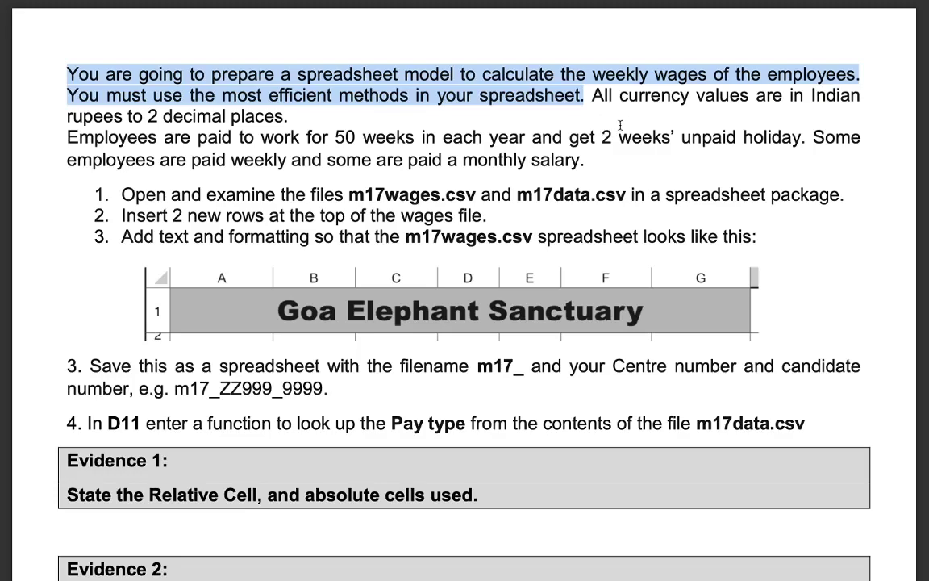
click(565, 109)
drag(594, 96, 599, 117)
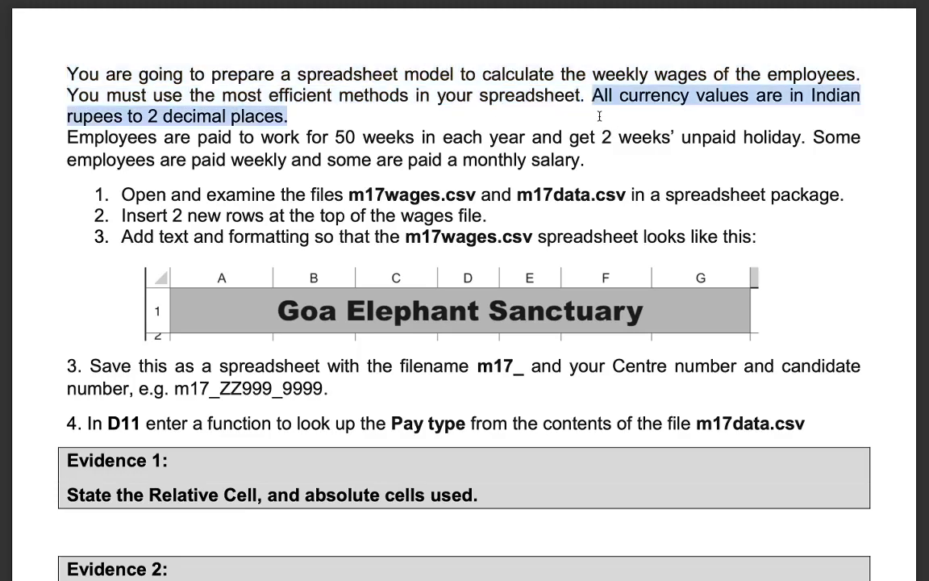
click(686, 37)
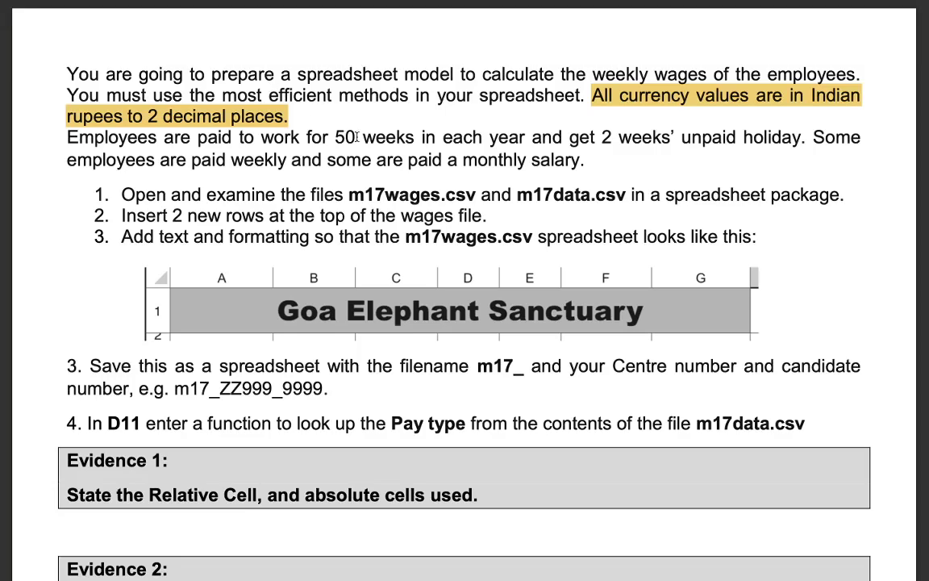
- Highlight '50 weeks', 'paid weekly' and 'paid a monthly salary' in yellow
drag(335, 137, 414, 140)
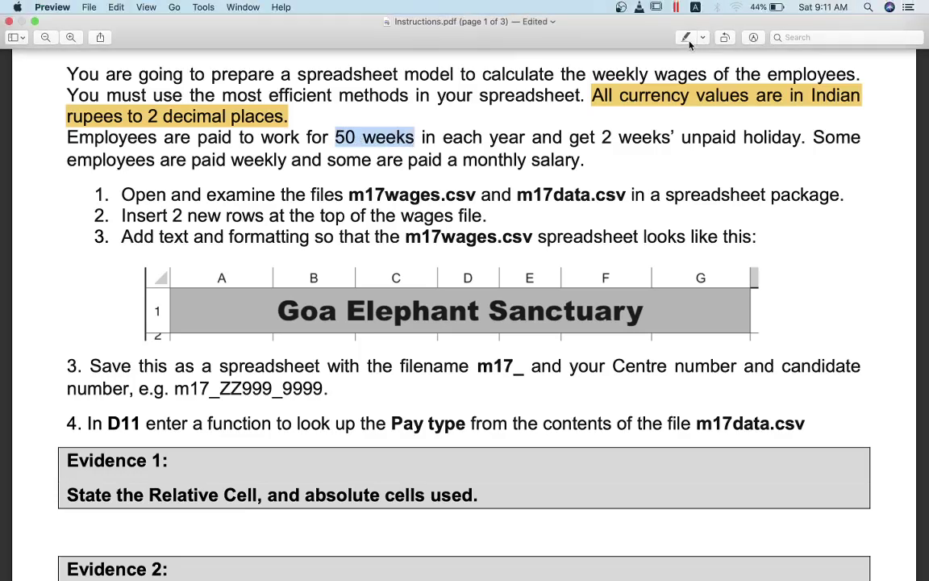
click(687, 38)
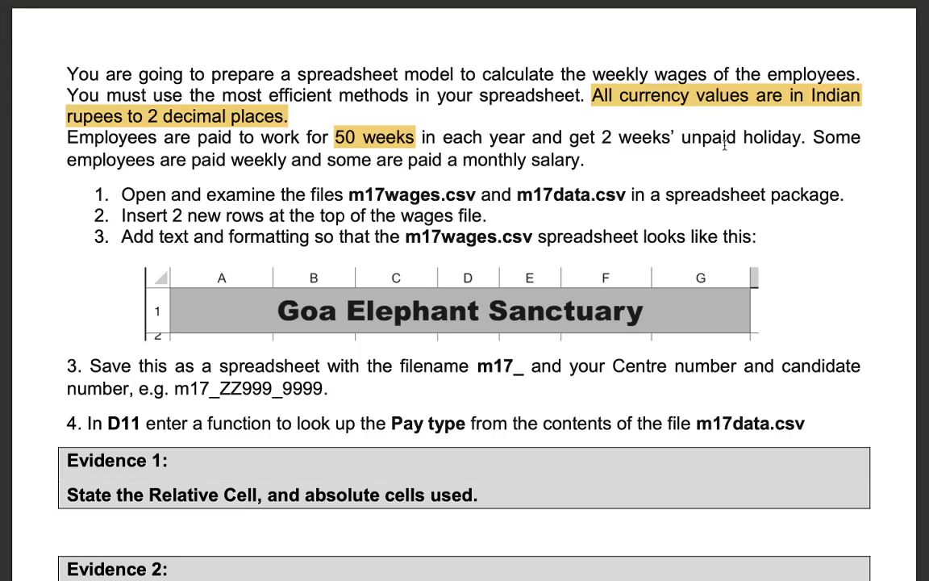
mouse_move(190, 158)
mouse_down()
mouse_move(274, 170)
mouse_move(287, 159)
mouse_up()
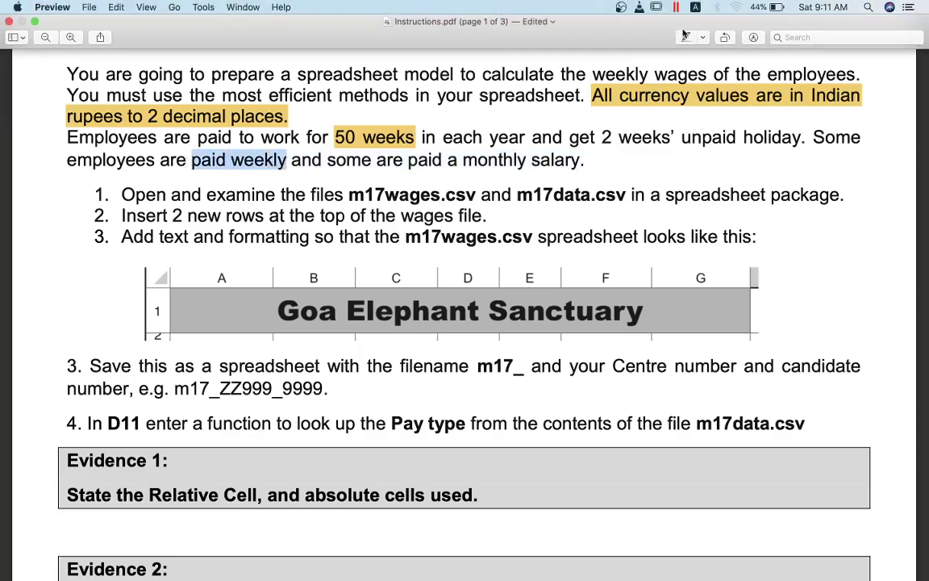
click(684, 35)
drag(408, 160, 580, 160)
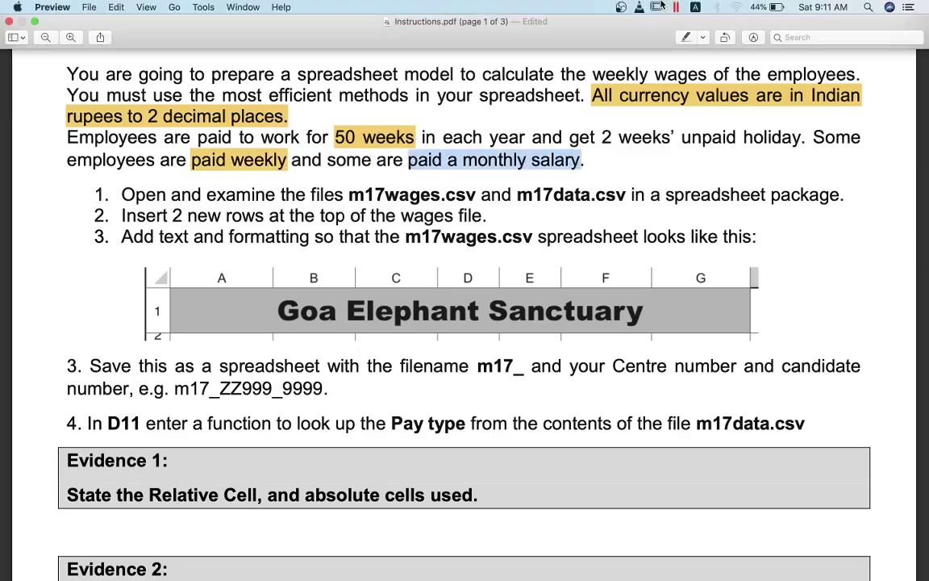
click(684, 37)
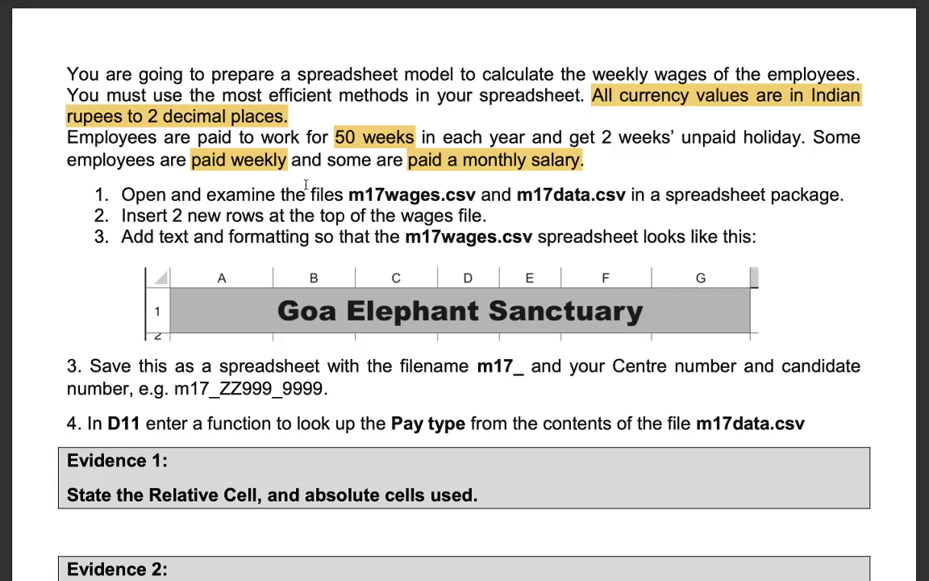
- Highlight the file names m17wages and m17data in yellow
drag(348, 194, 442, 195)
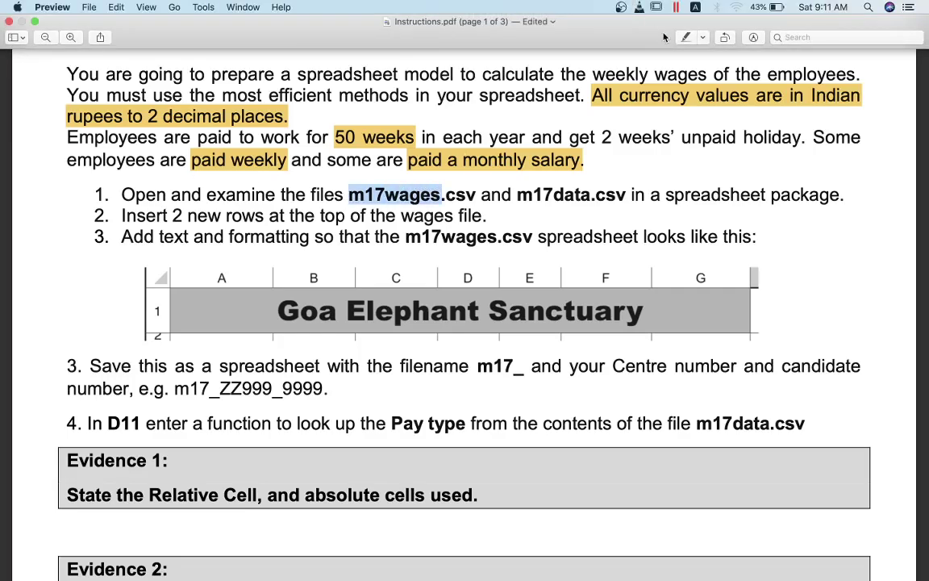
click(684, 38)
drag(517, 195, 593, 194)
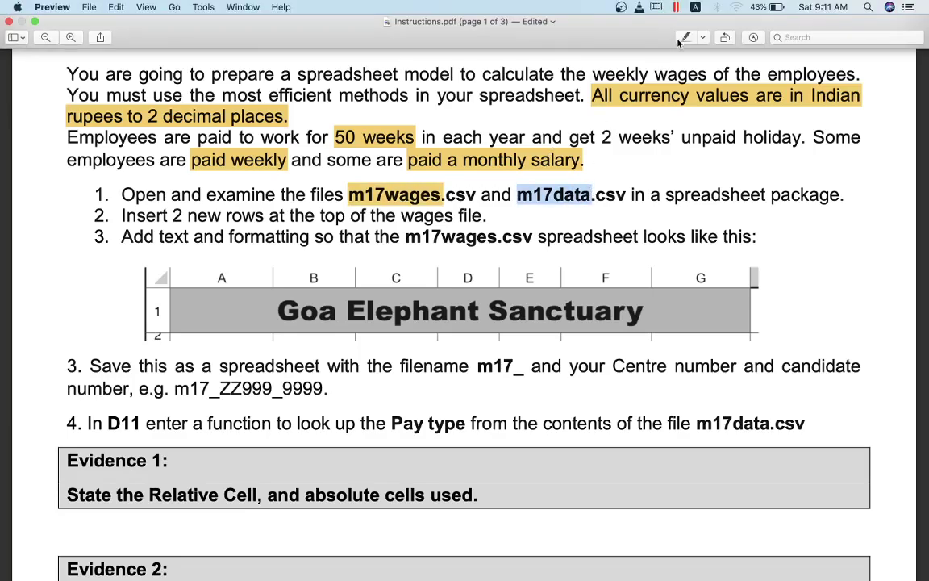
click(685, 38)
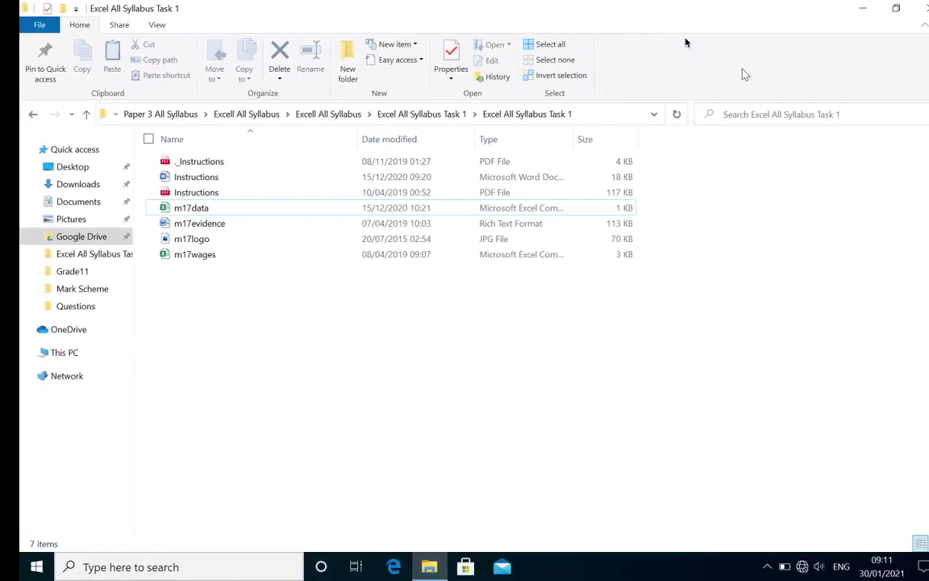
- Open m17wages, AutoFit all its columns, and inspect the first employee's details
double_click(193, 255)
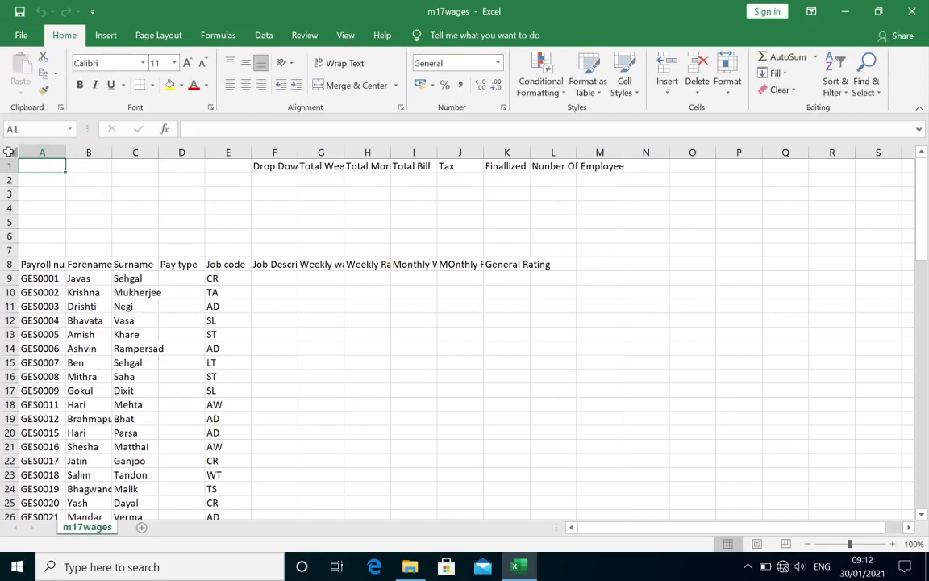
click(9, 152)
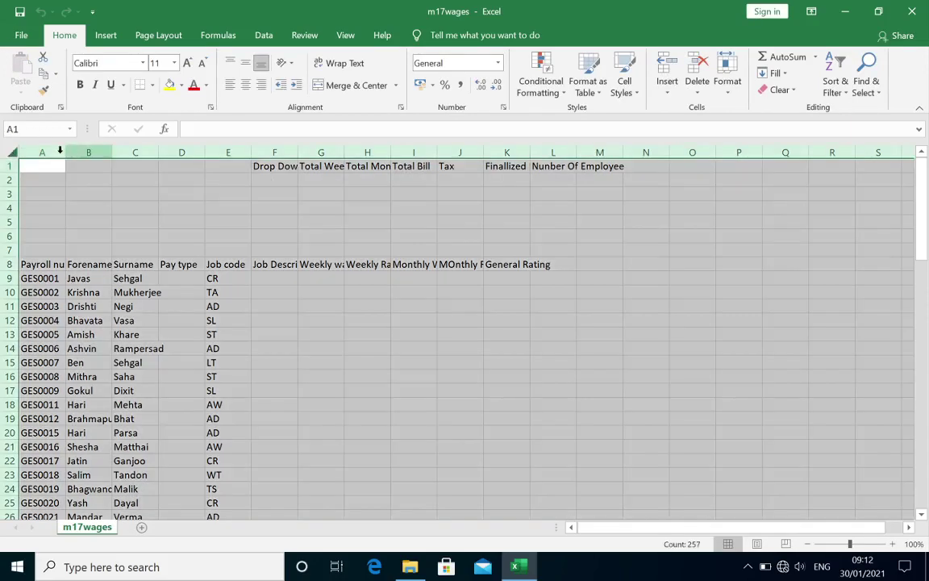
double_click(114, 155)
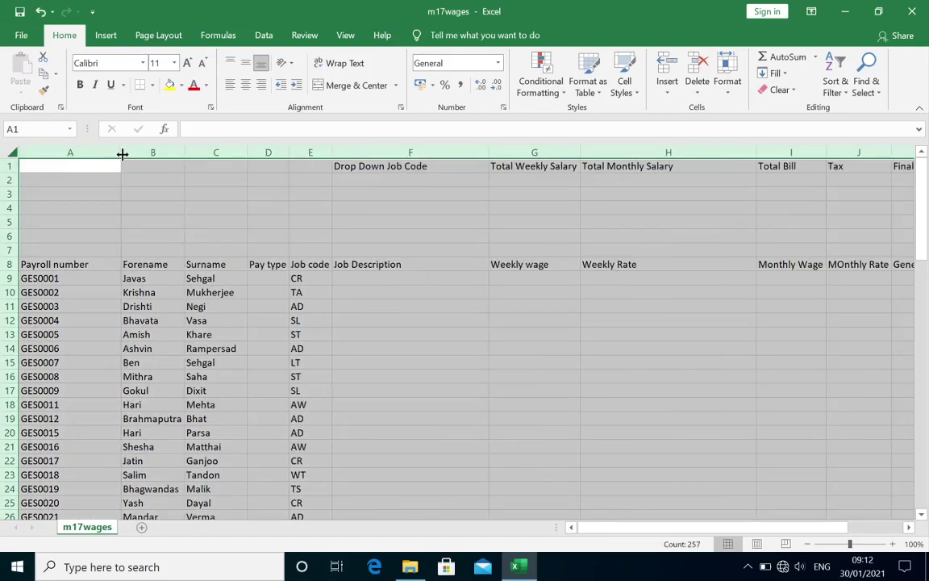
click(95, 290)
click(146, 280)
click(216, 278)
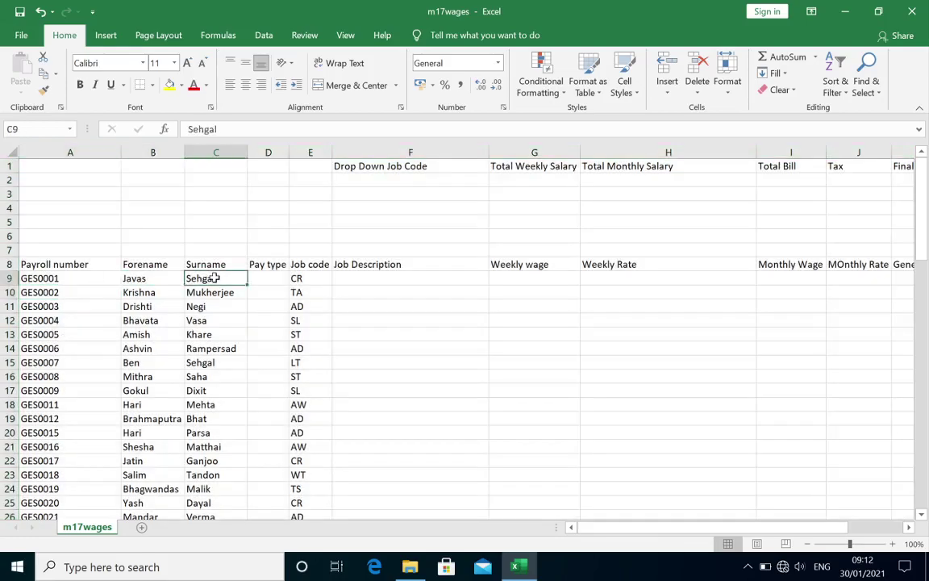
click(300, 278)
click(390, 264)
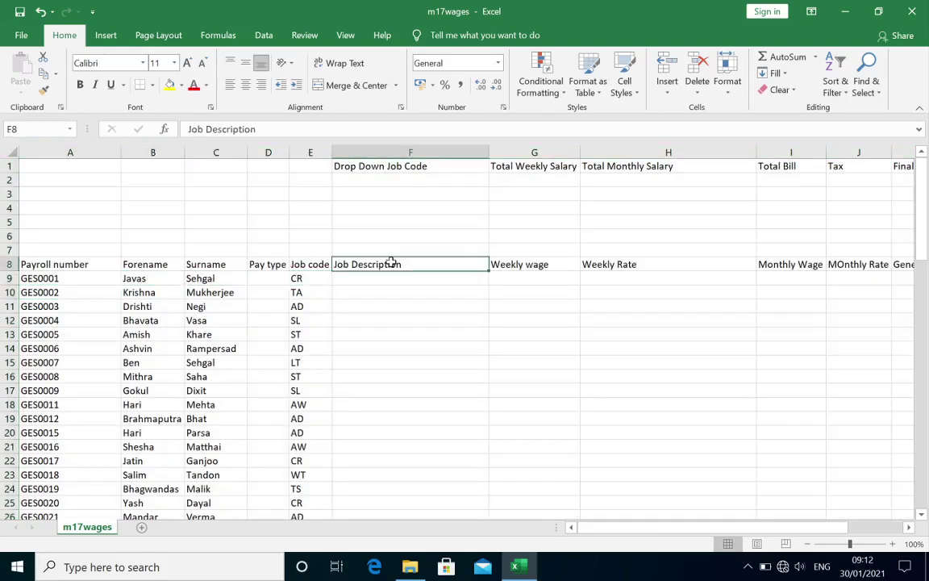
- Open m17data, review its job code and description tables, and AutoFit all columns
click(843, 13)
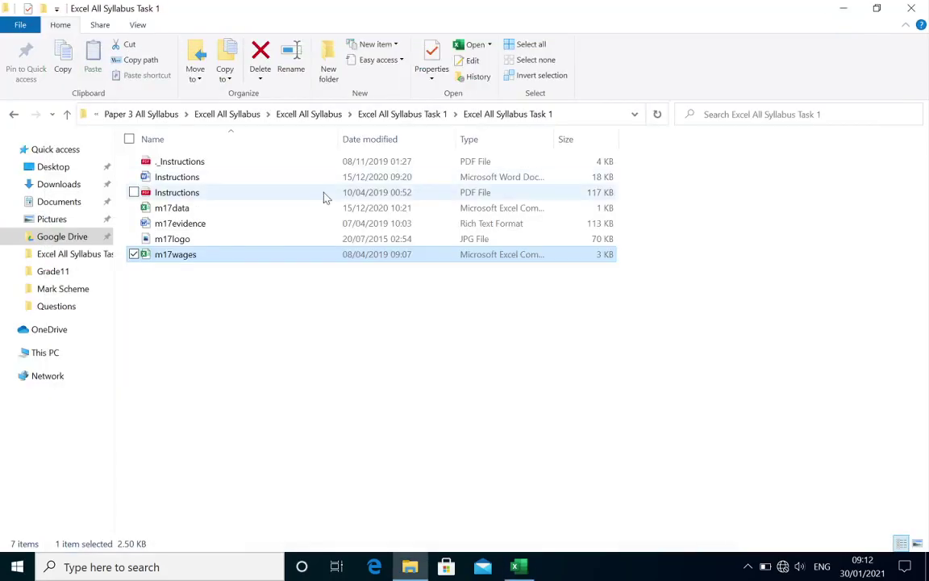
click(202, 208)
double_click(212, 212)
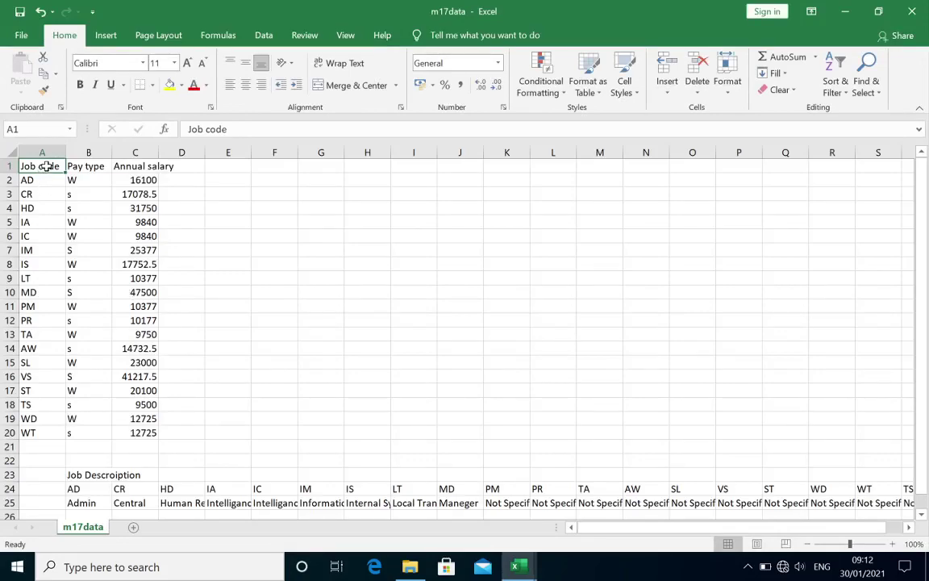
drag(41, 166, 142, 432)
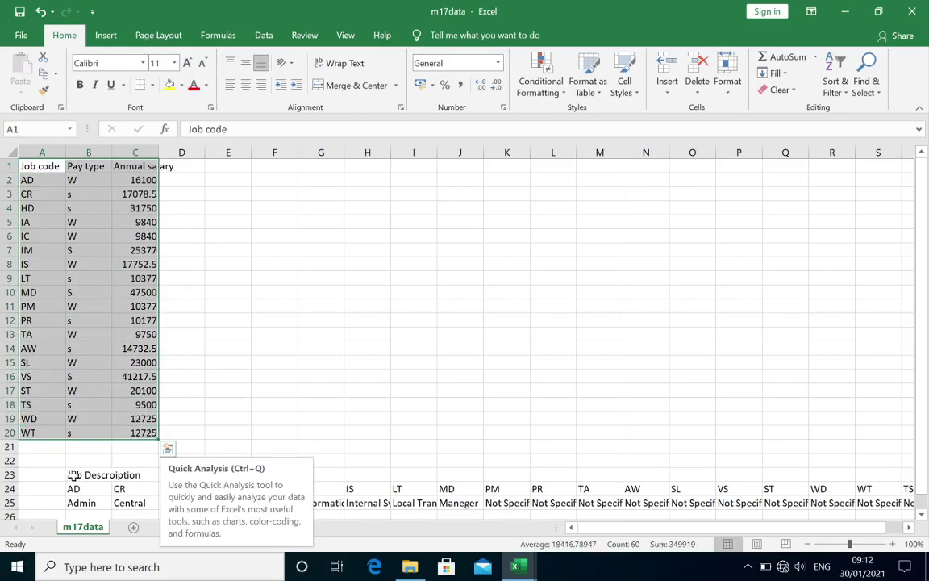
drag(75, 475, 583, 495)
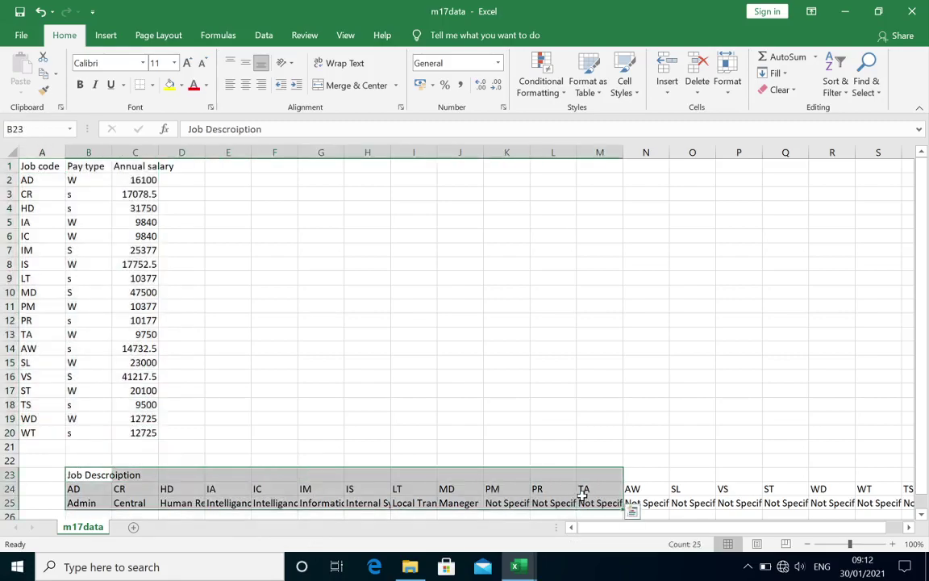
click(13, 152)
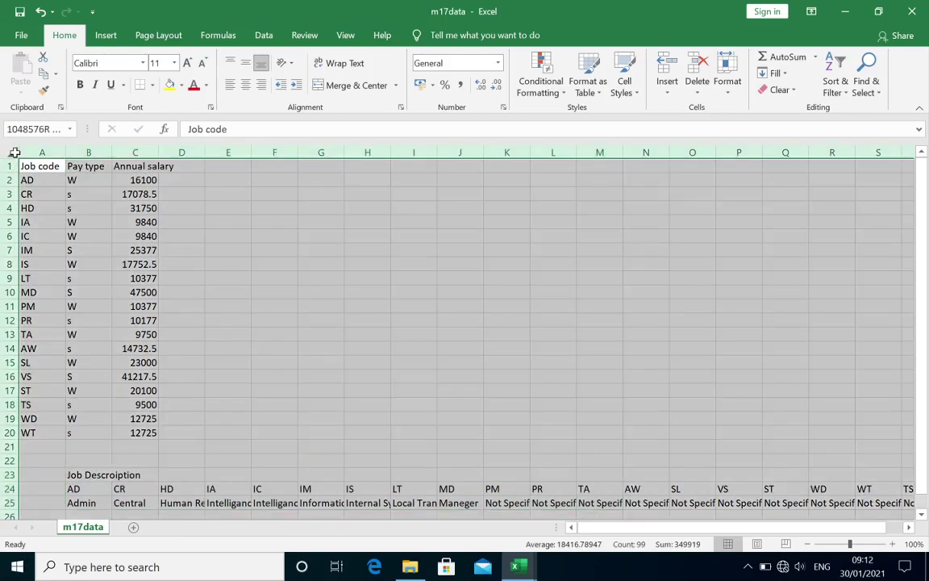
double_click(110, 153)
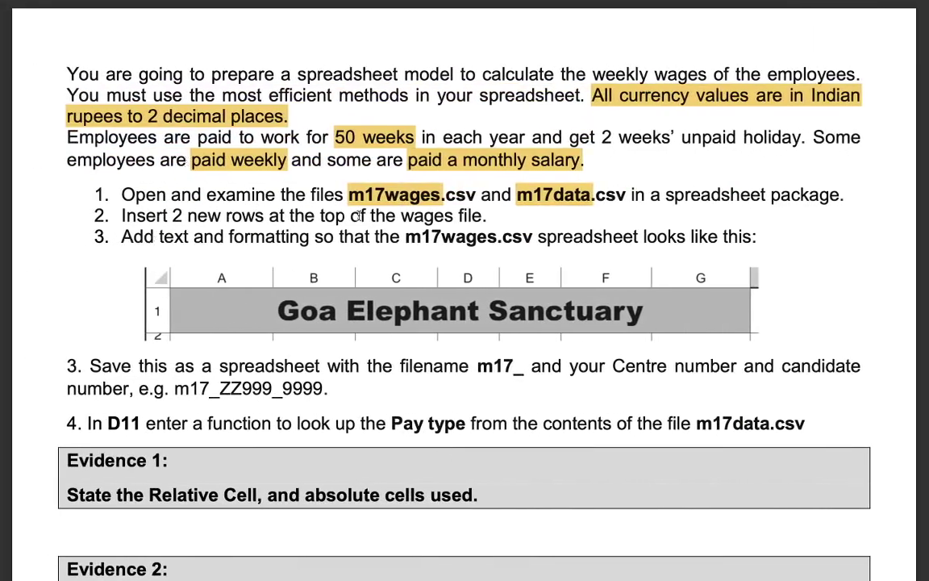
- Highlight 'Insert 2 new rows' in yellow and switch back to Excel
drag(123, 215, 259, 215)
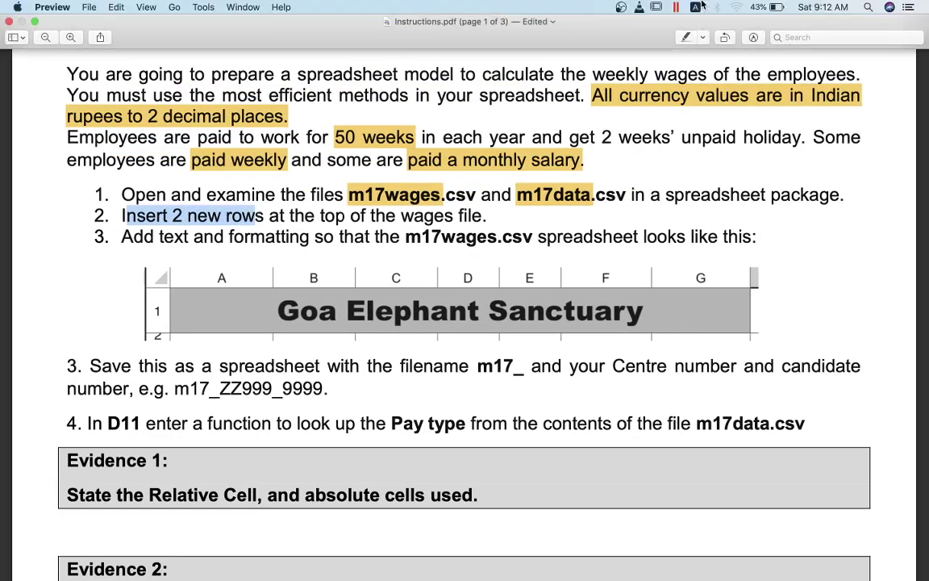
click(687, 38)
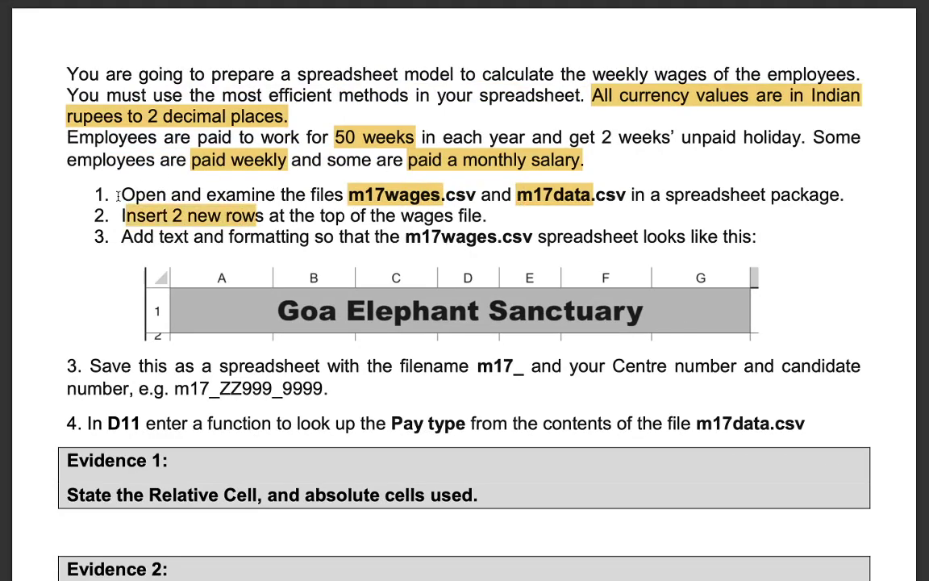
key(ctrl+Right)
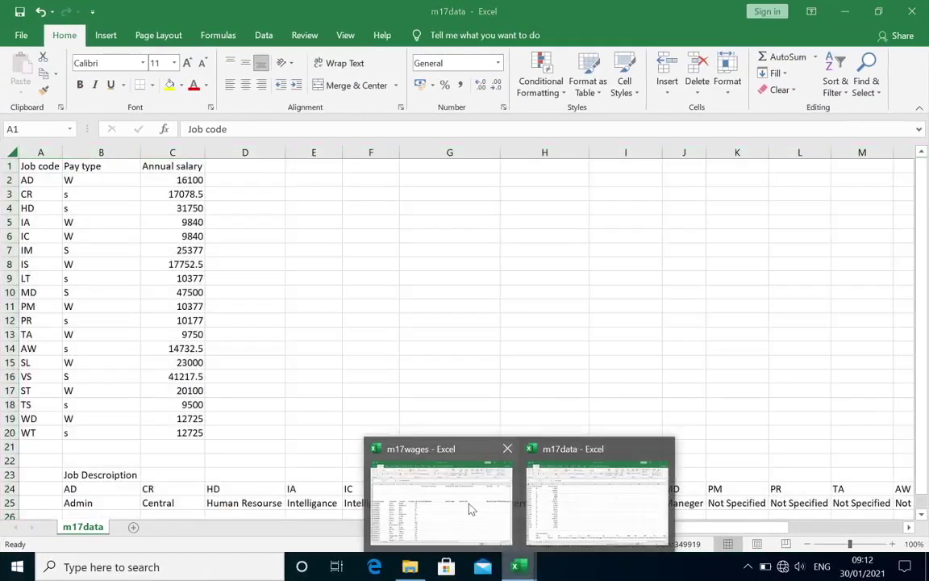
- Insert two blank rows above row 1 of the m17wages sheet
mouse_move(517, 567)
click(422, 453)
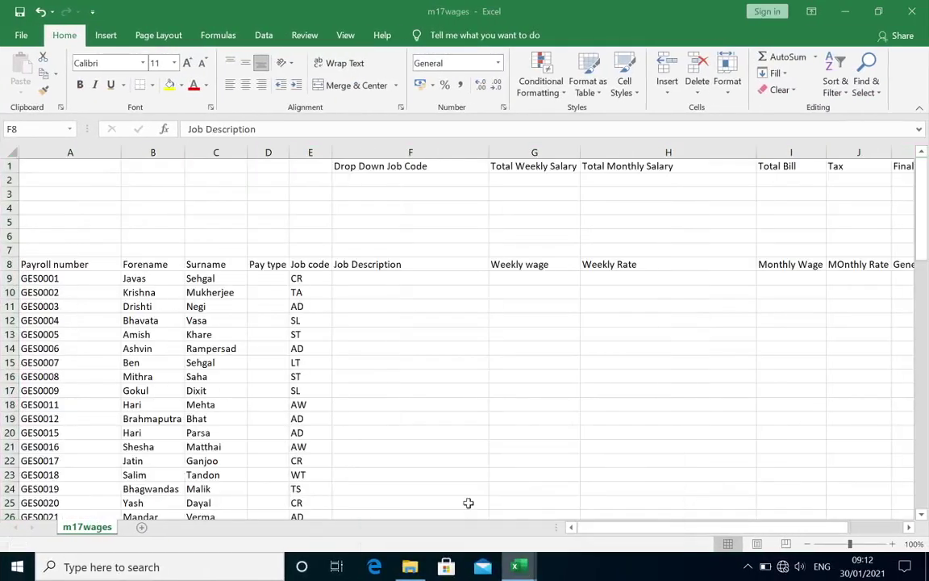
right_click(8, 166)
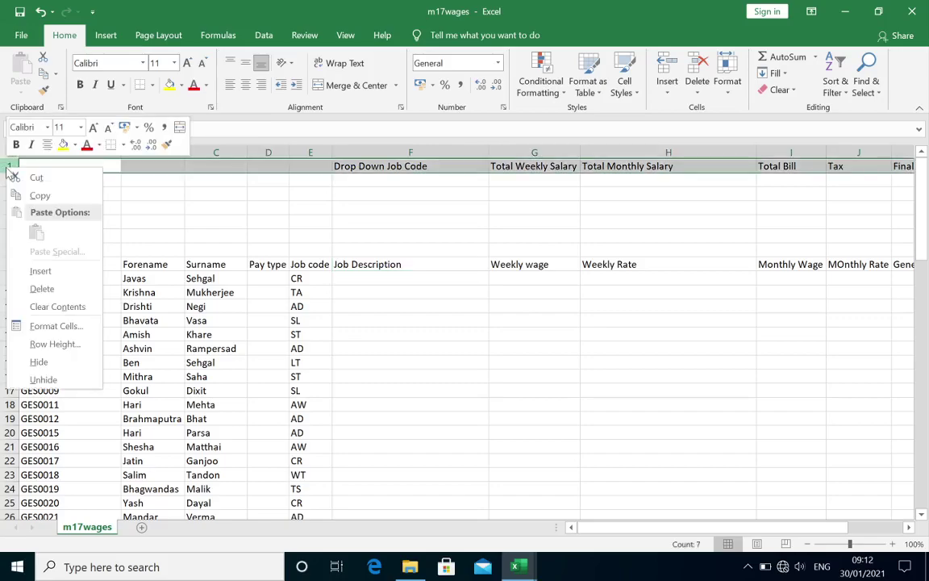
click(65, 271)
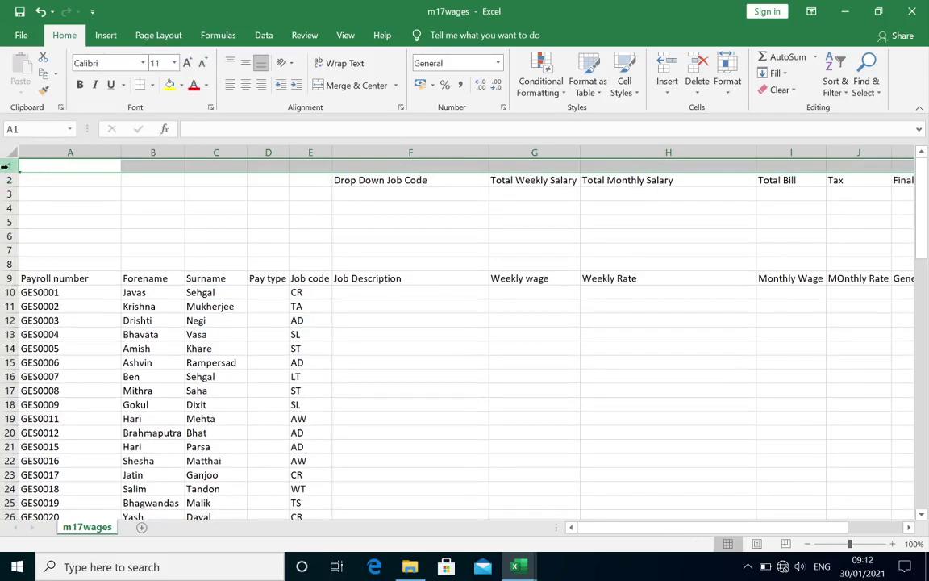
right_click(6, 166)
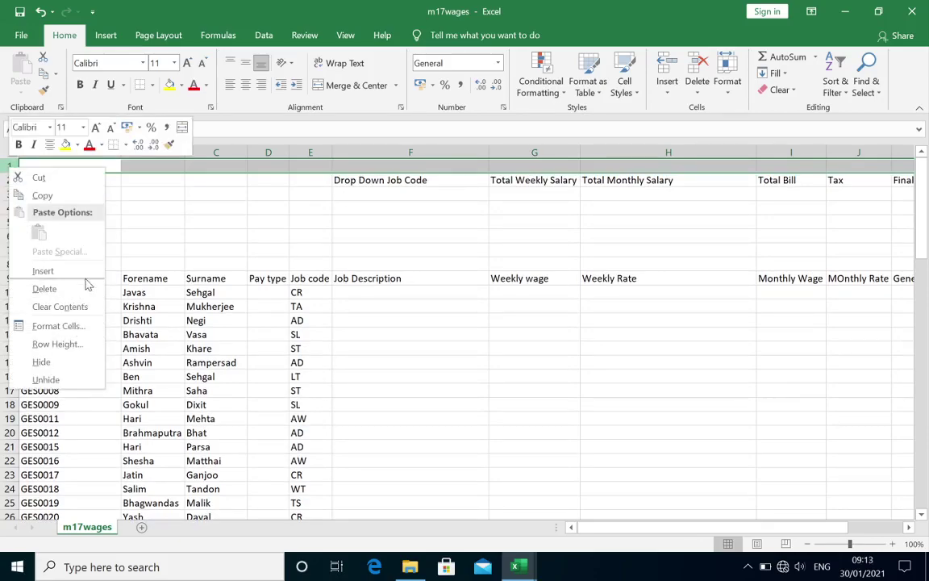
click(48, 271)
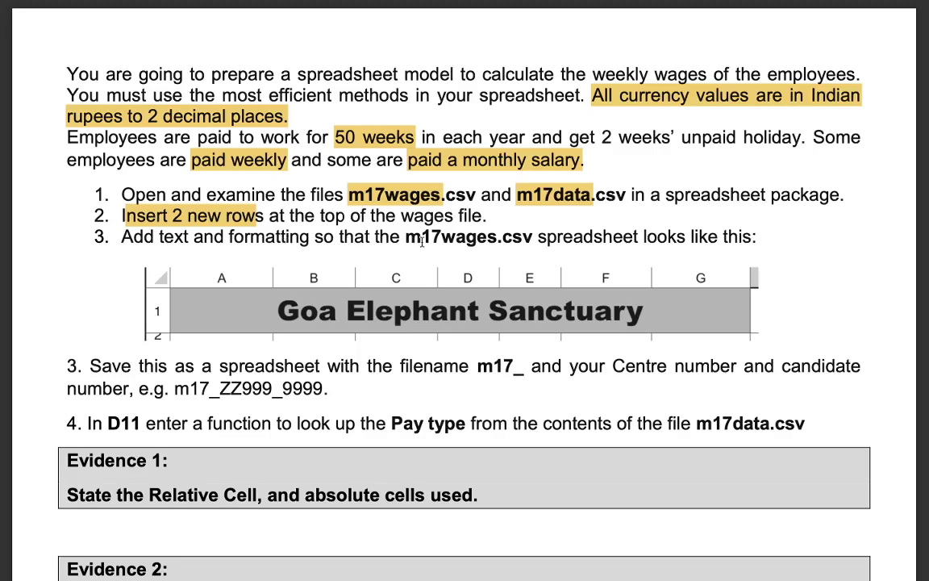
- Highlight 'm17wages.csv spreadsheet looks like this:' in step 3 in yellow
drag(405, 237, 760, 239)
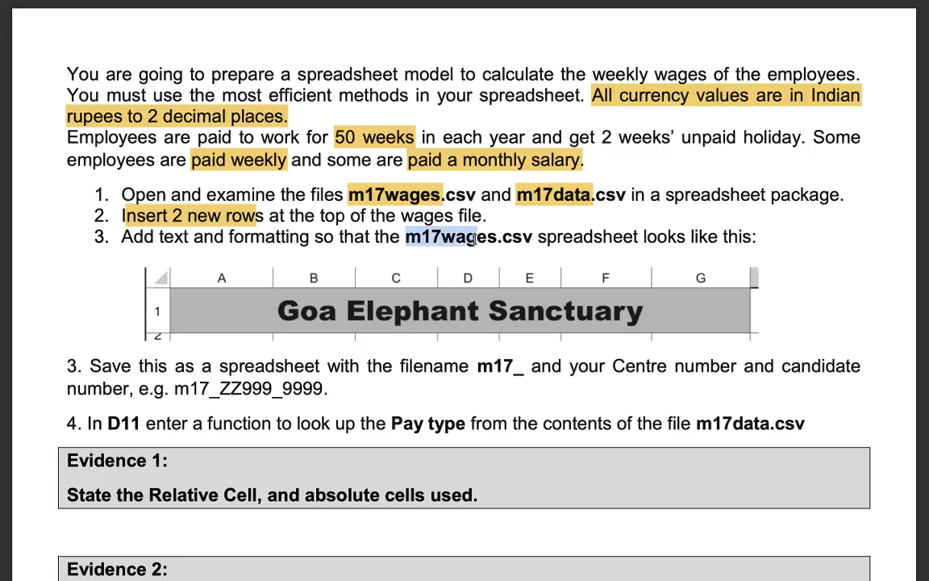
mouse_move(516, 4)
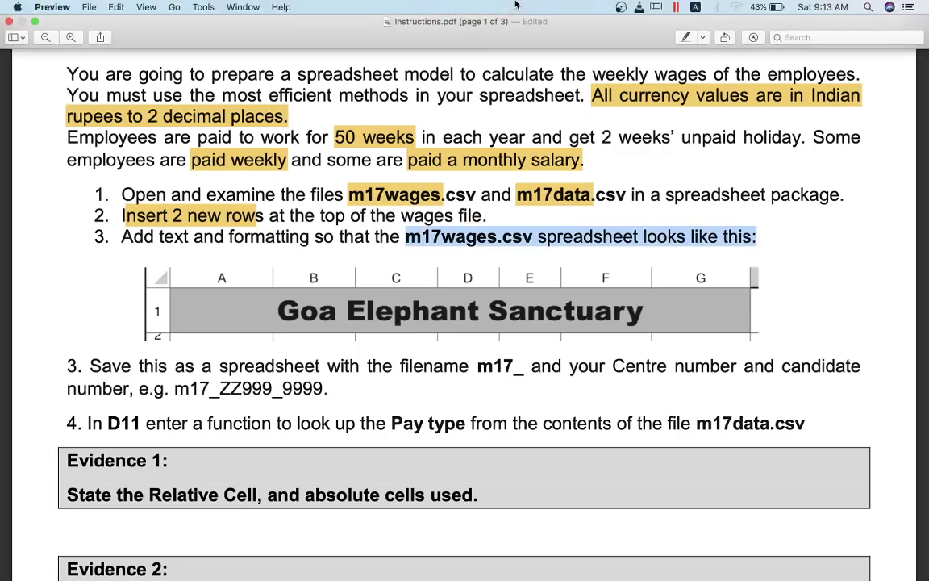
click(686, 38)
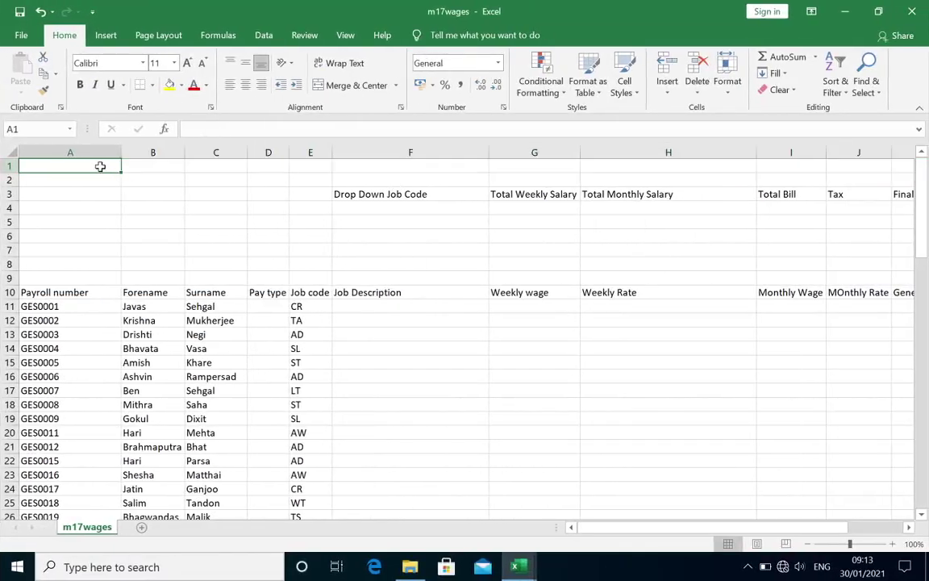
- Enter 'Geo Elephant Sanctuary' in A1, merge and centre it across A1:G1
text(Geo E)
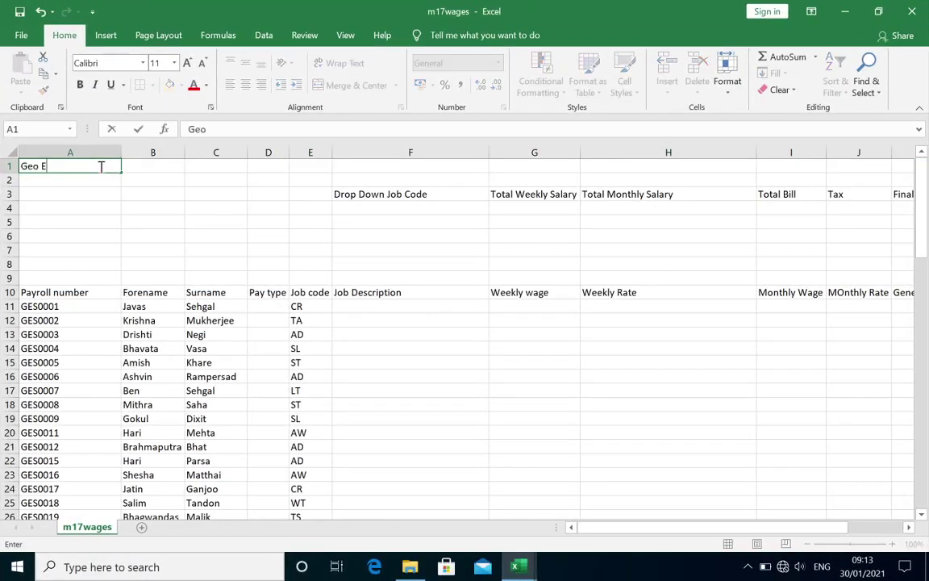
text(lephant Sanctuary)
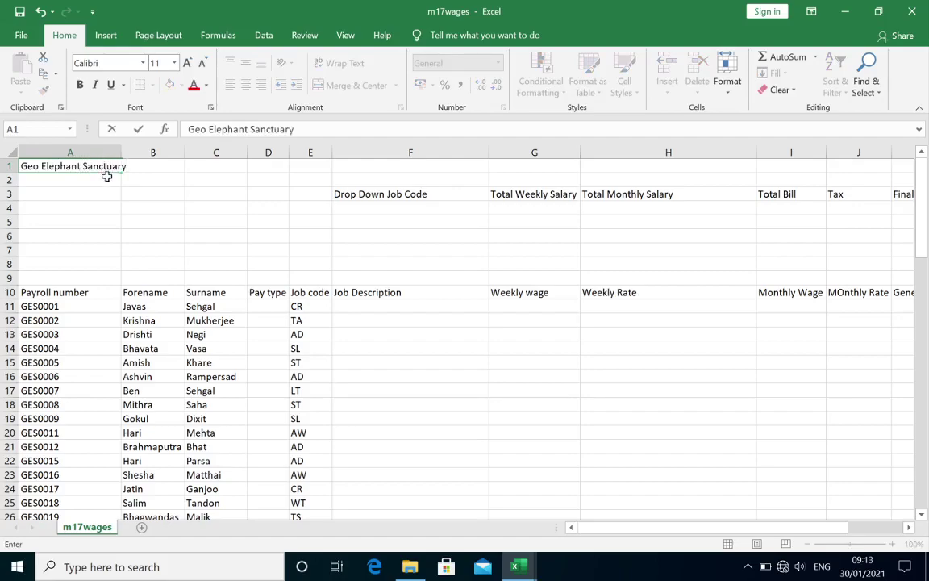
key(Return)
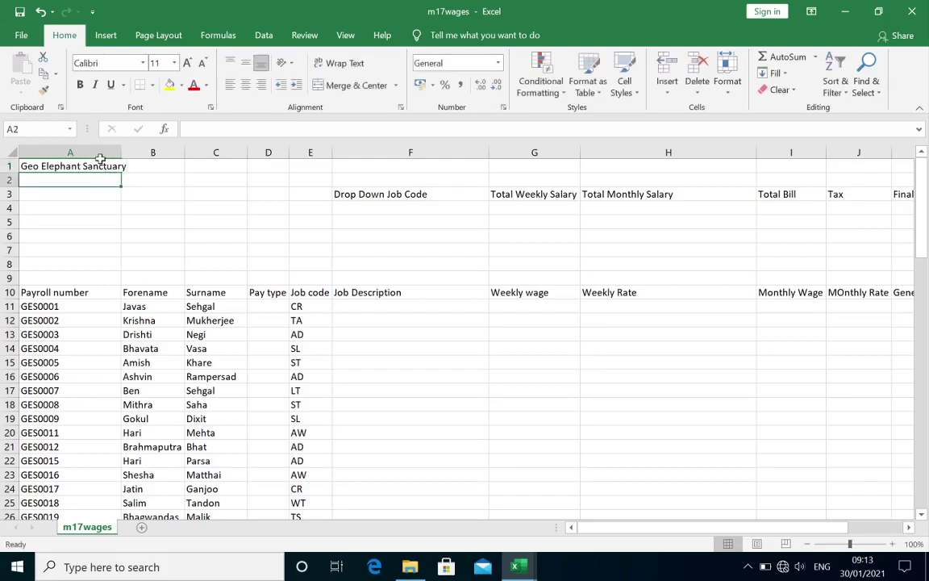
drag(95, 164, 527, 165)
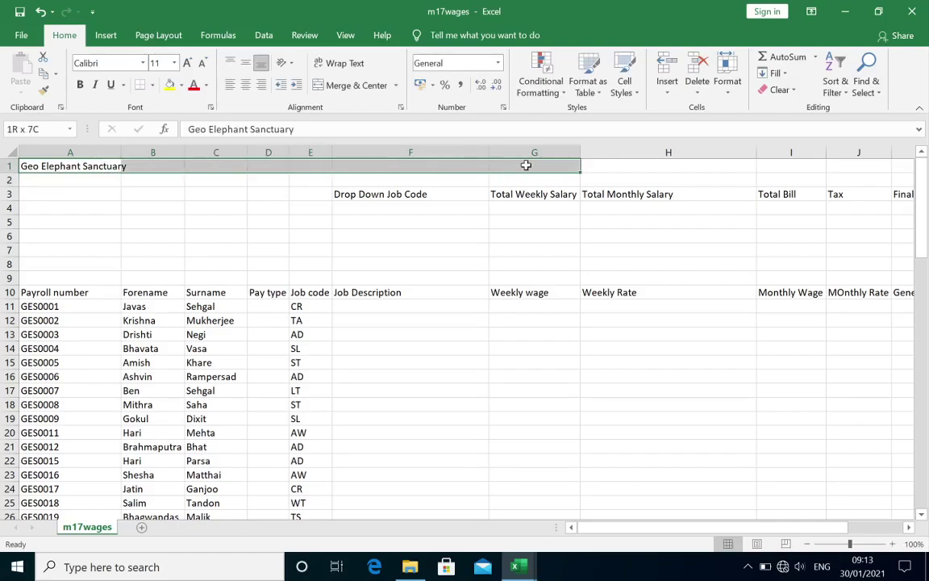
click(375, 87)
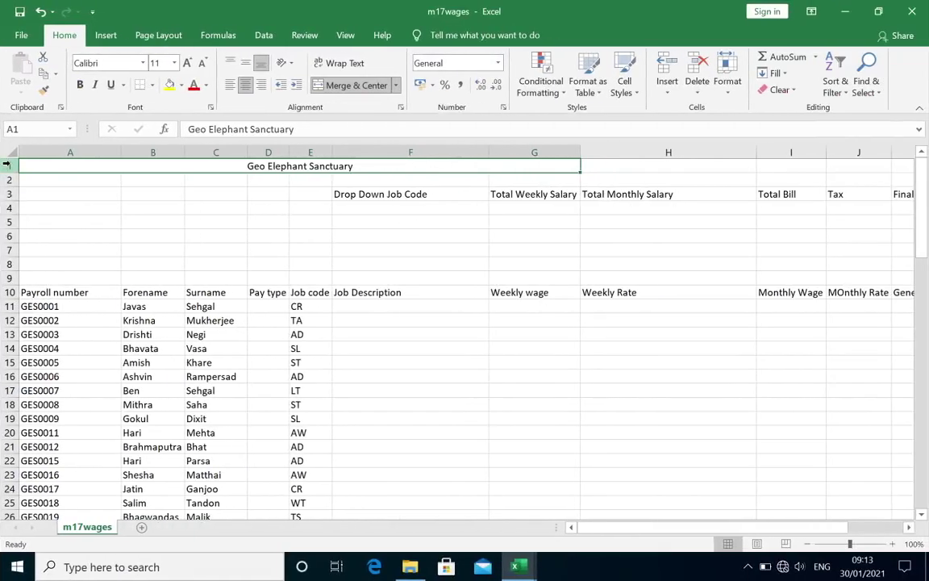
drag(6, 172, 16, 189)
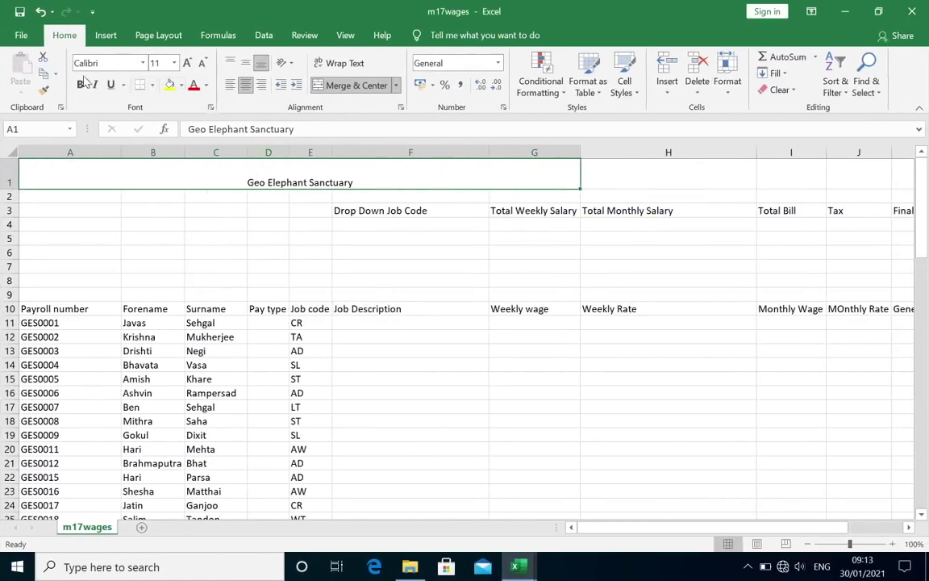
- Make the title bold, enlarge its font, and make row 1 taller to fit
click(80, 84)
click(186, 63)
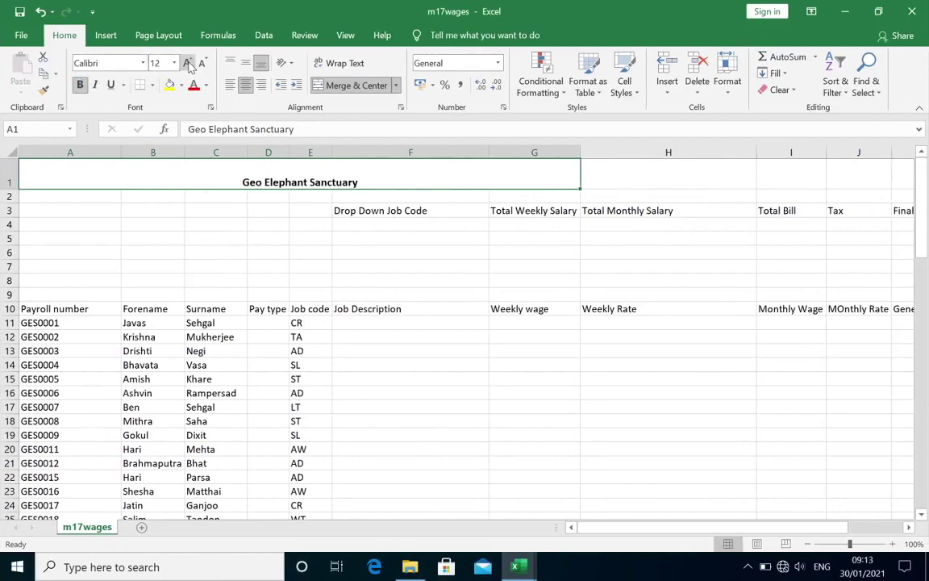
click(186, 63)
click(186, 63)
click(187, 63)
click(186, 63)
click(187, 63)
click(186, 63)
click(186, 63)
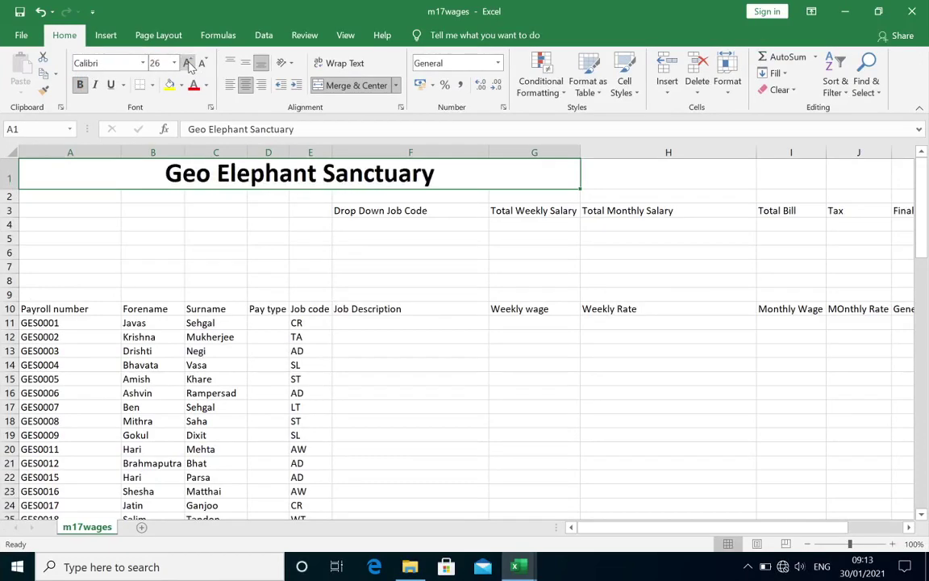
click(186, 63)
click(186, 63)
click(187, 63)
click(203, 67)
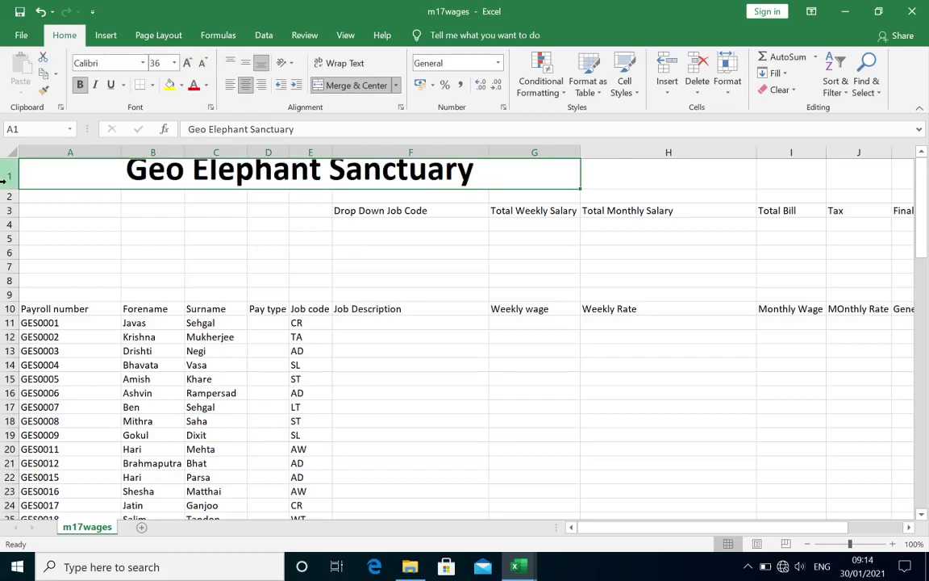
drag(15, 189, 14, 197)
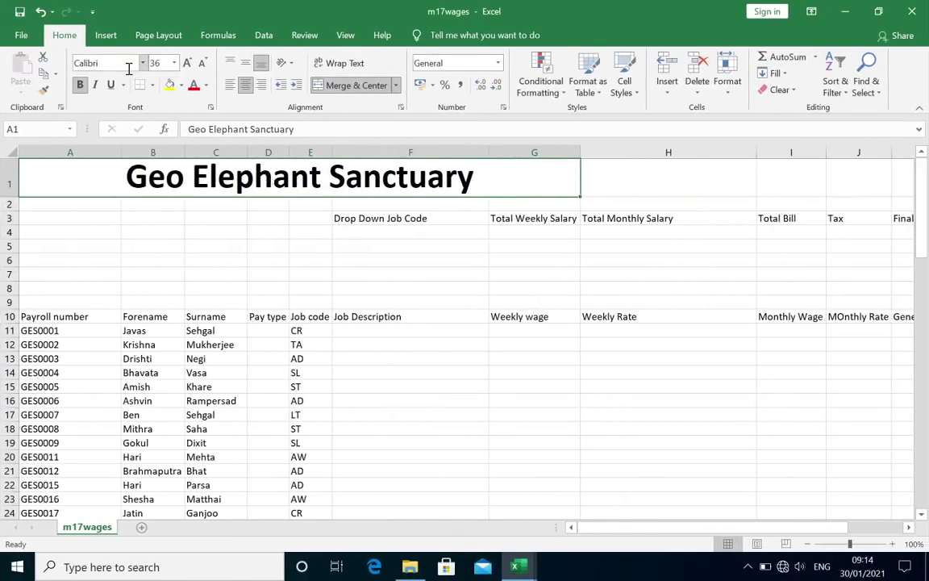
- Set the title font to Arial 32 pt and give it a grey fill
click(127, 64)
text(Arial)
key(Return)
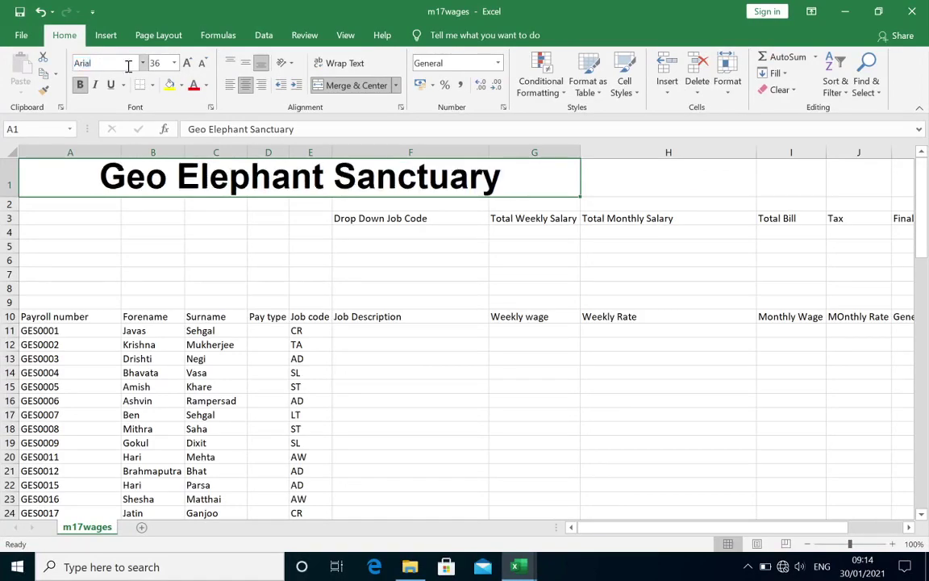
click(203, 64)
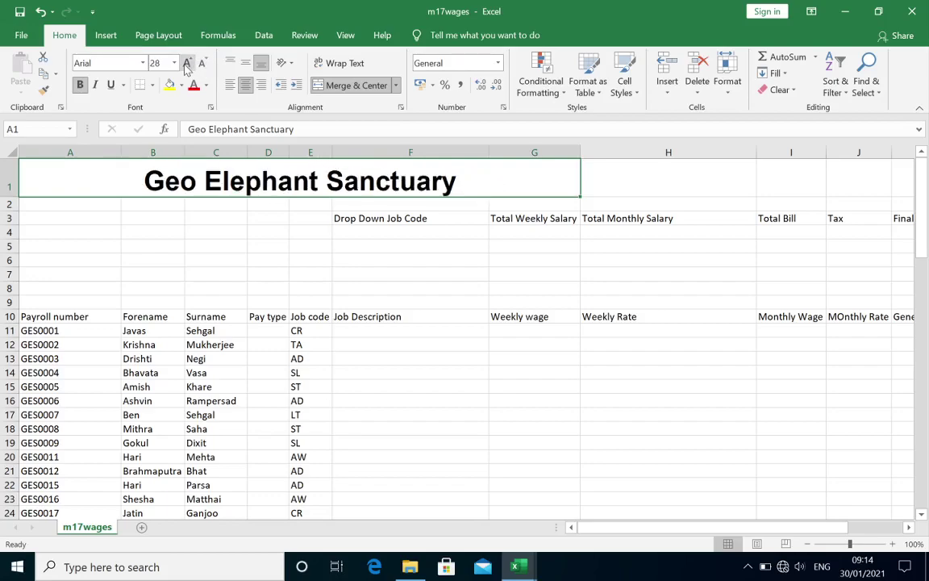
click(188, 65)
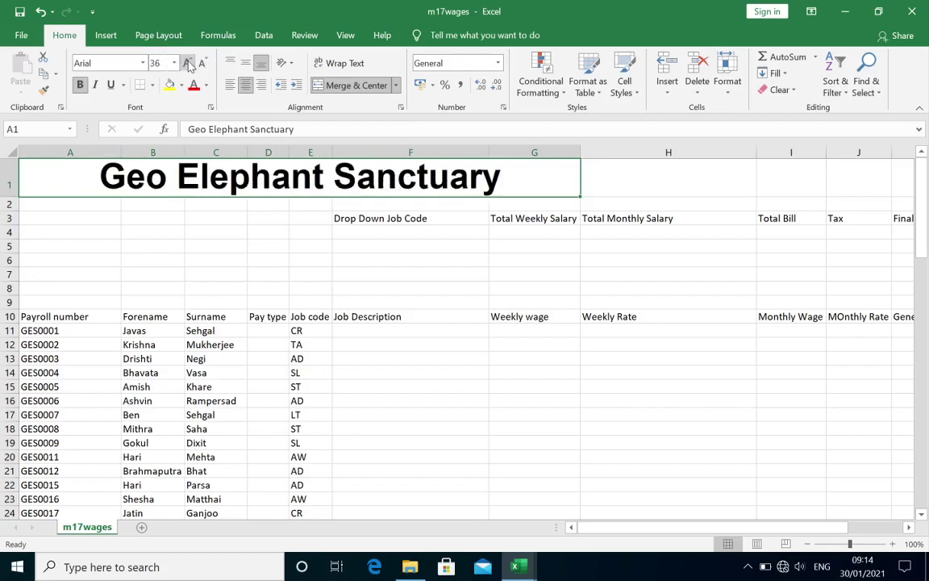
click(158, 63)
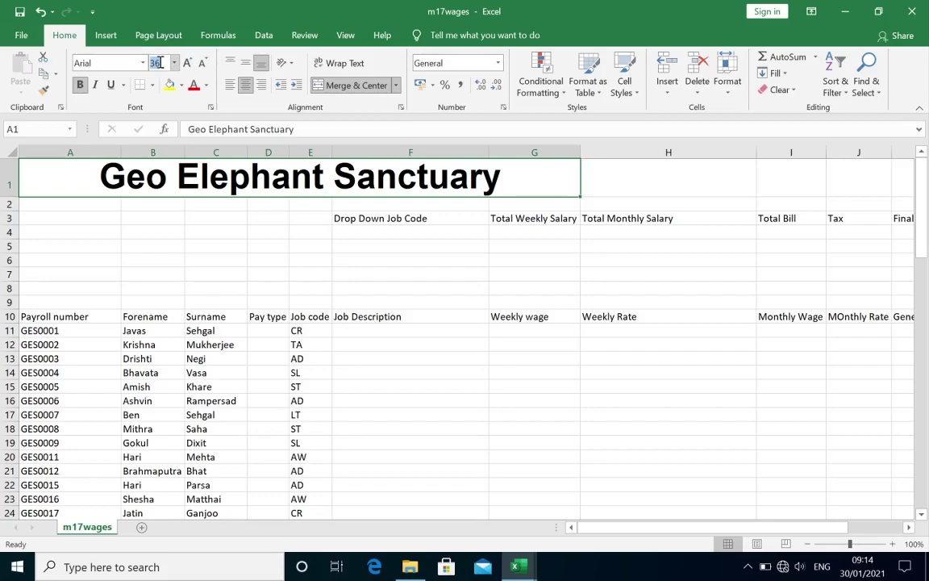
text(34)
key(Return)
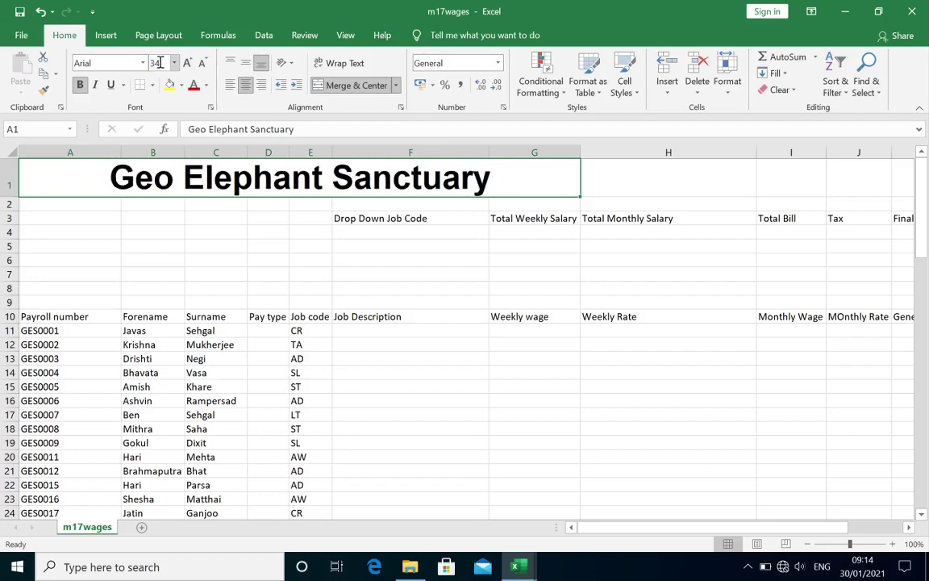
click(158, 63)
text(32)
key(Return)
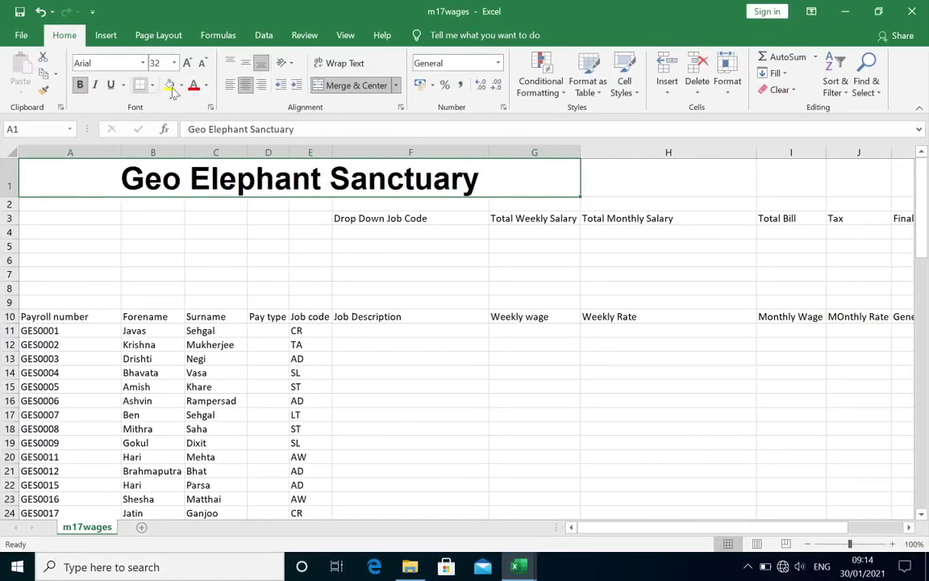
click(182, 86)
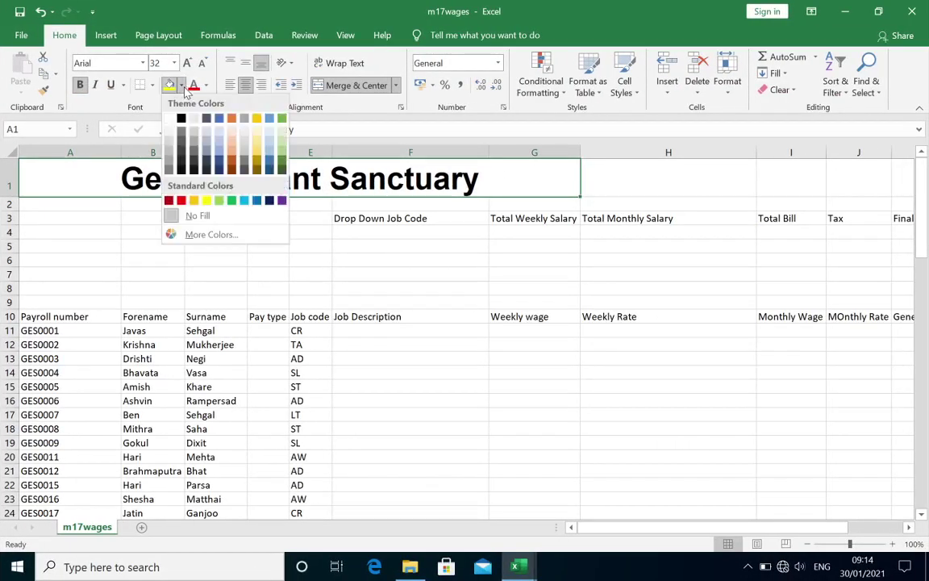
click(172, 164)
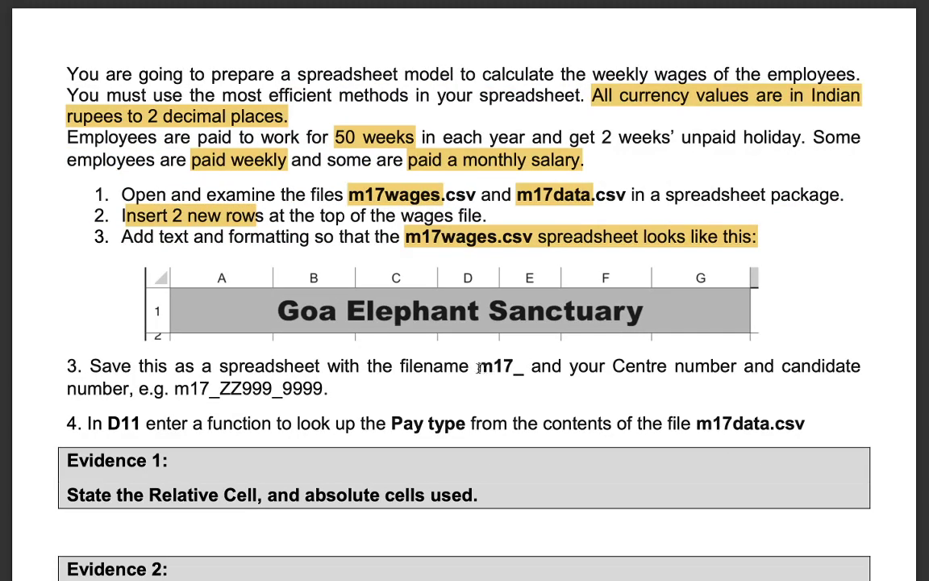
- Select the 'm17_' prefix in the instructions, then go to Excel's File view
drag(477, 367, 526, 370)
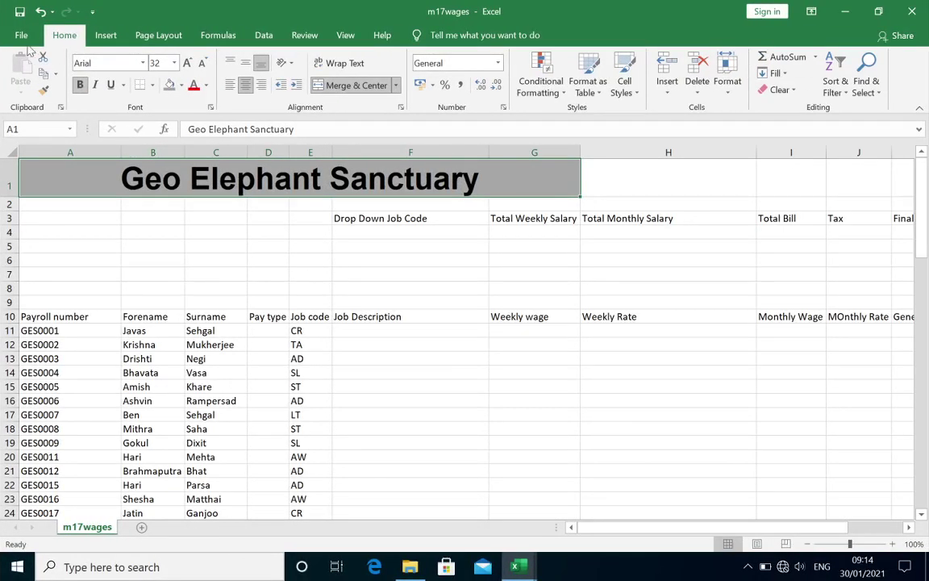
click(21, 34)
- Save the workbook as an Excel Workbook (not CSV) named m17_6666
click(48, 233)
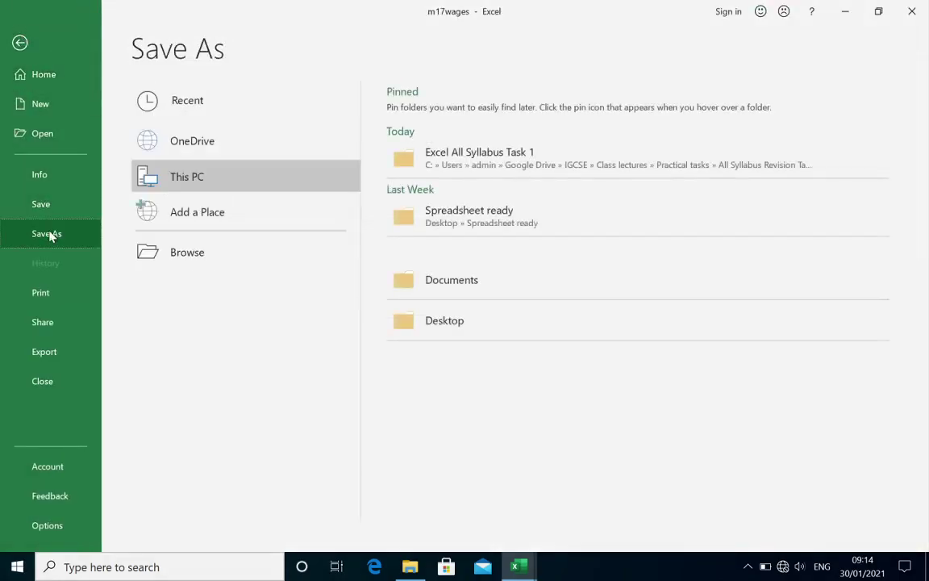
click(520, 171)
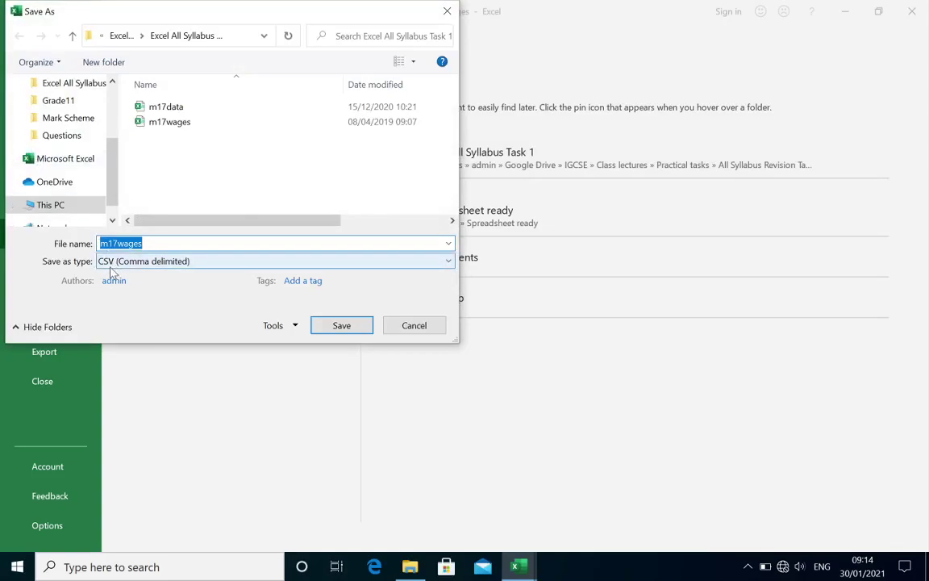
click(141, 263)
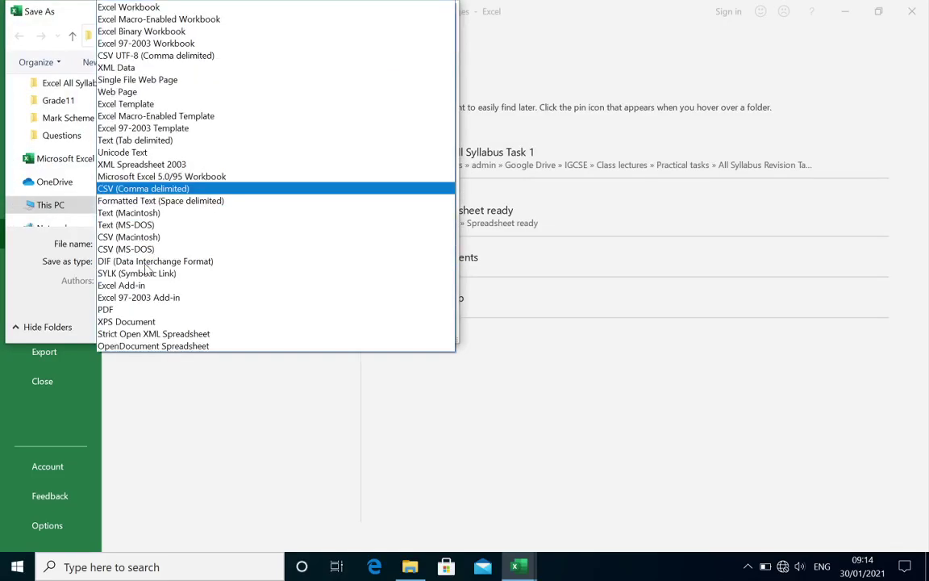
click(163, 8)
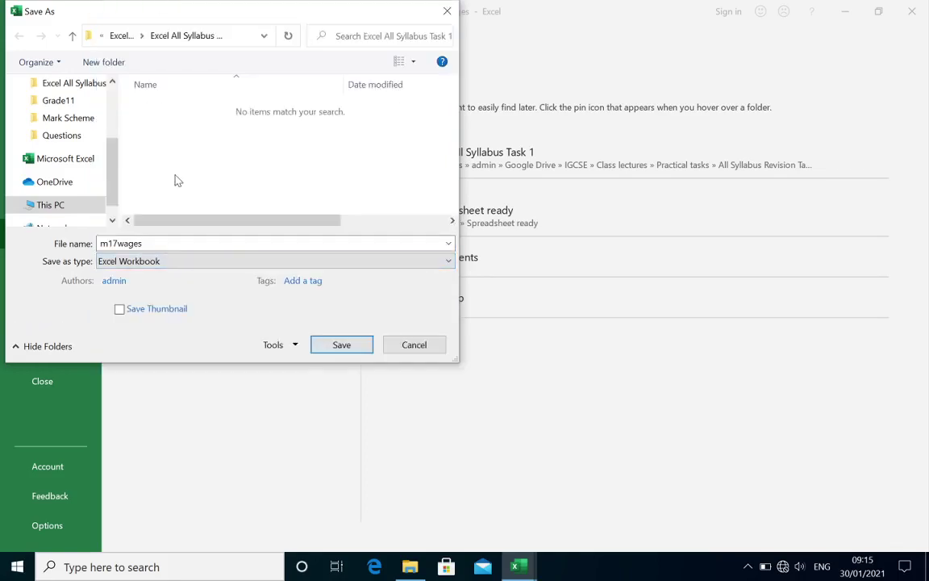
double_click(161, 243)
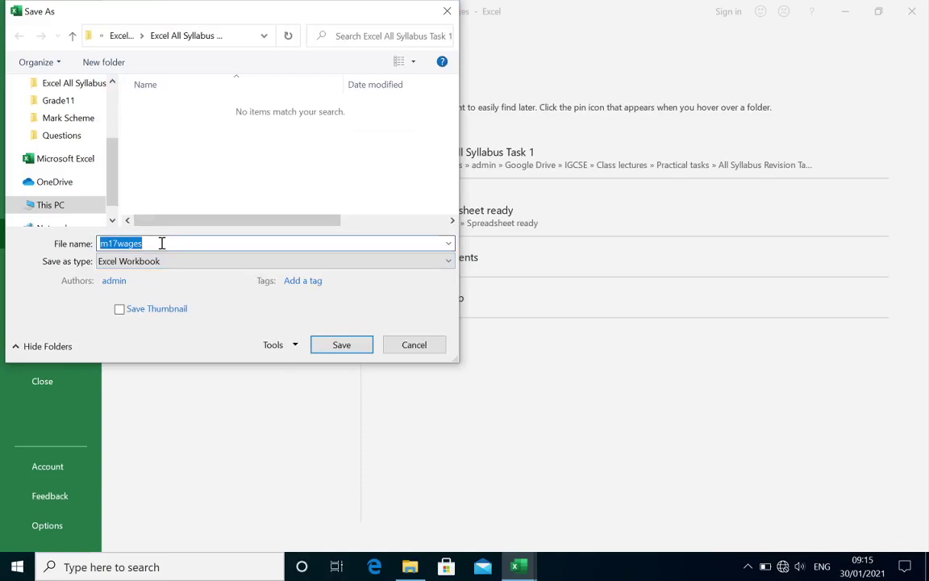
click(162, 243)
key(BackSpace)
key(BackSpace)
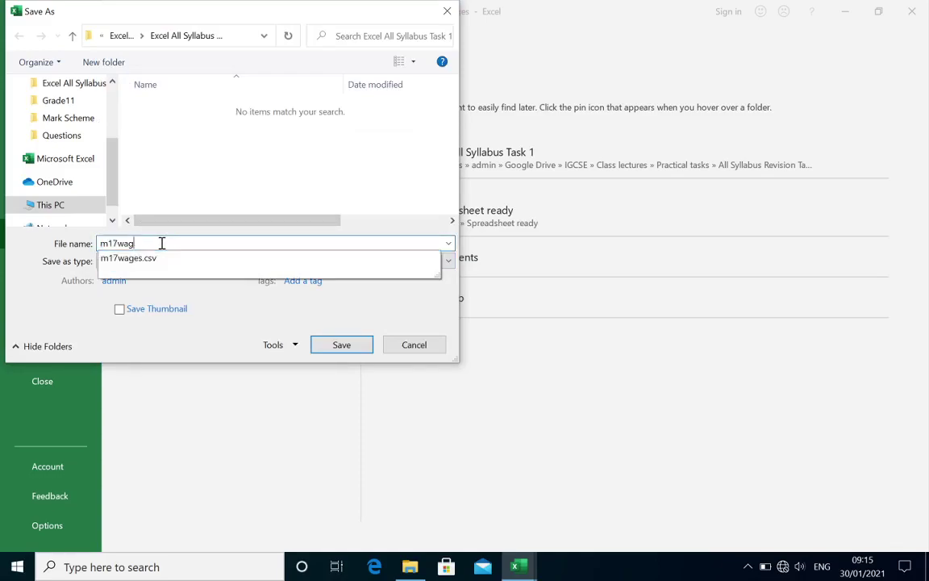
key(BackSpace)
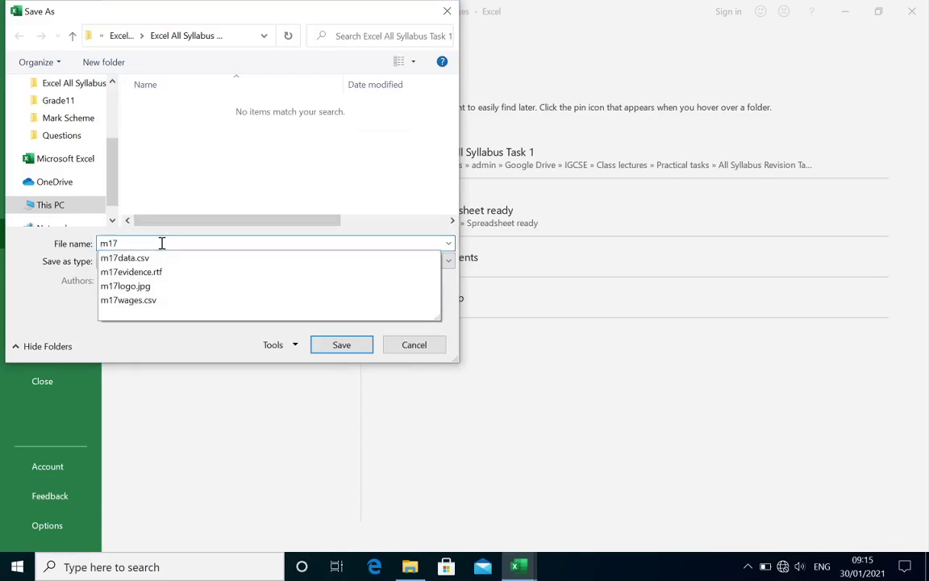
text(_)
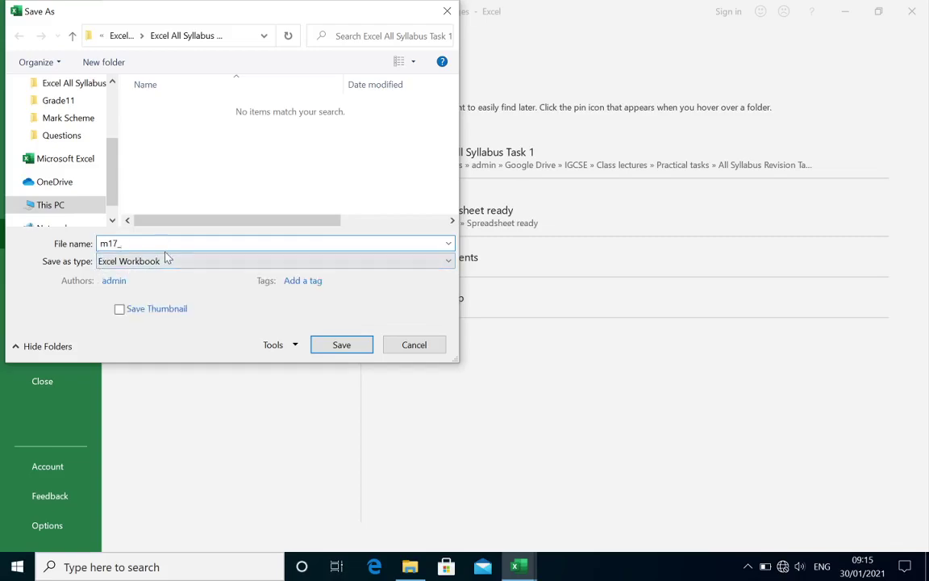
text(6666)
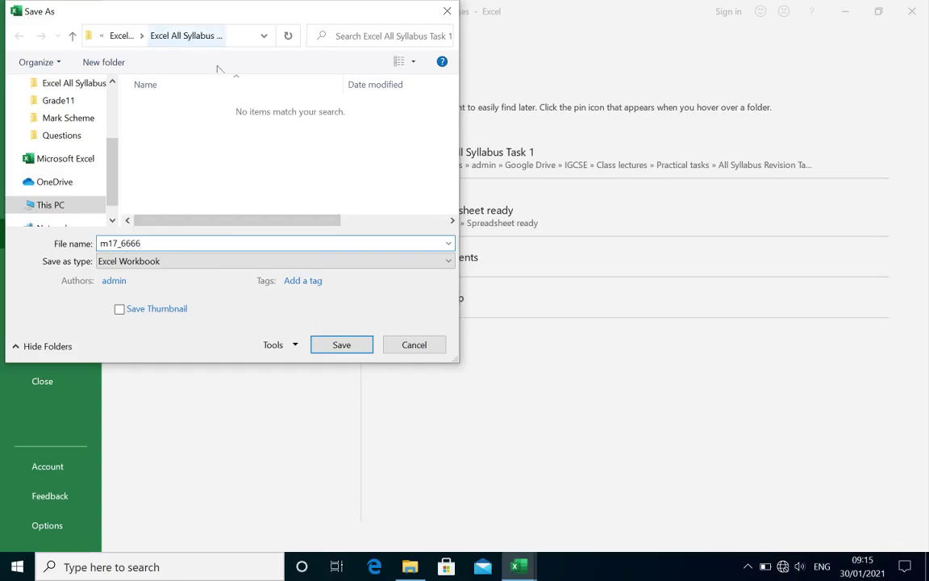
click(342, 345)
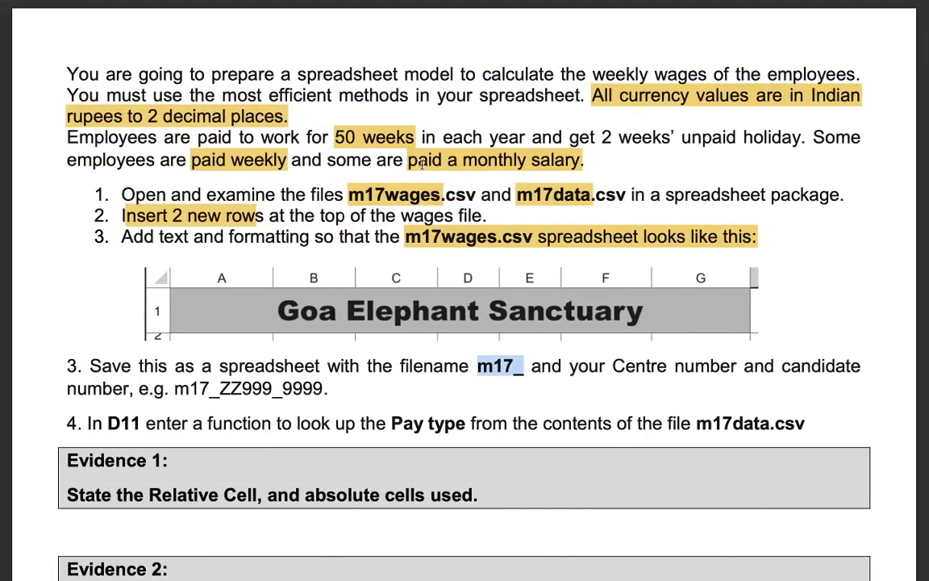
- Highlight 'In D11' in step 4, note 'look up' and m17data, then return to Excel
scroll(357, 288, down, 2)
scroll(357, 288, down, 2)
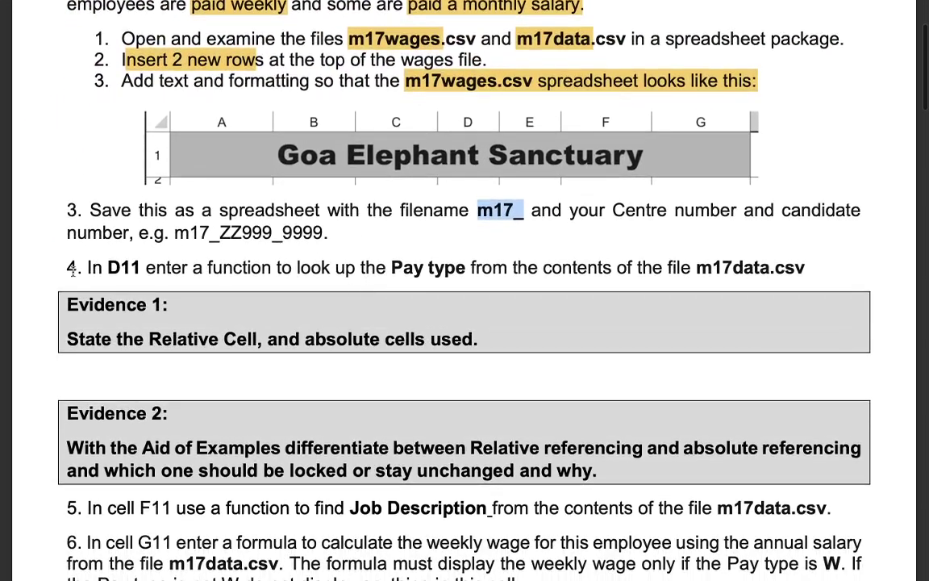
drag(87, 268, 143, 268)
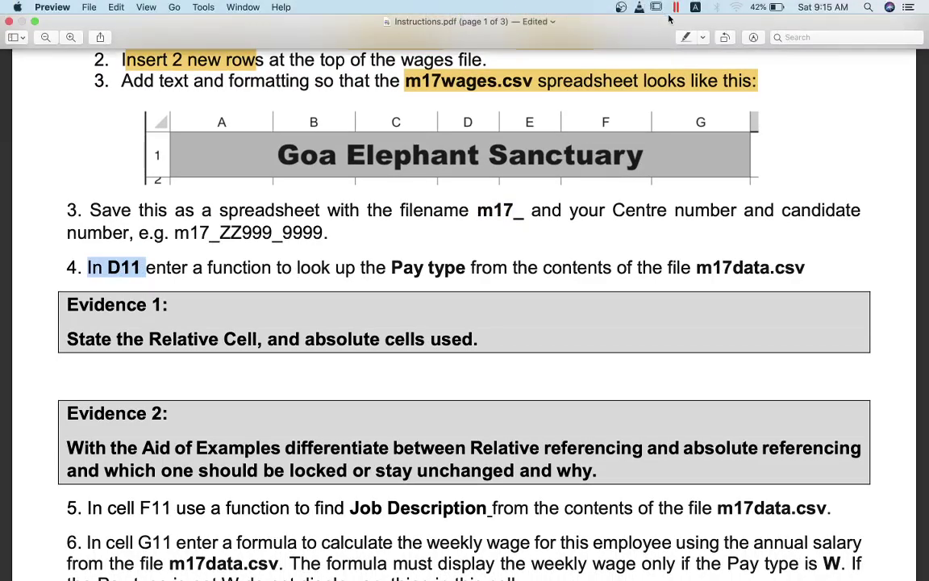
click(687, 40)
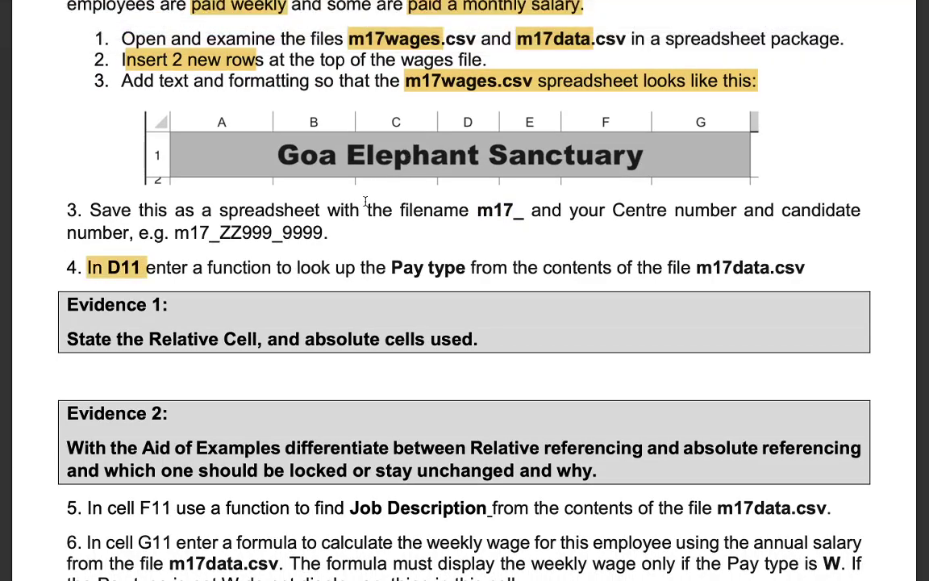
drag(297, 268, 442, 269)
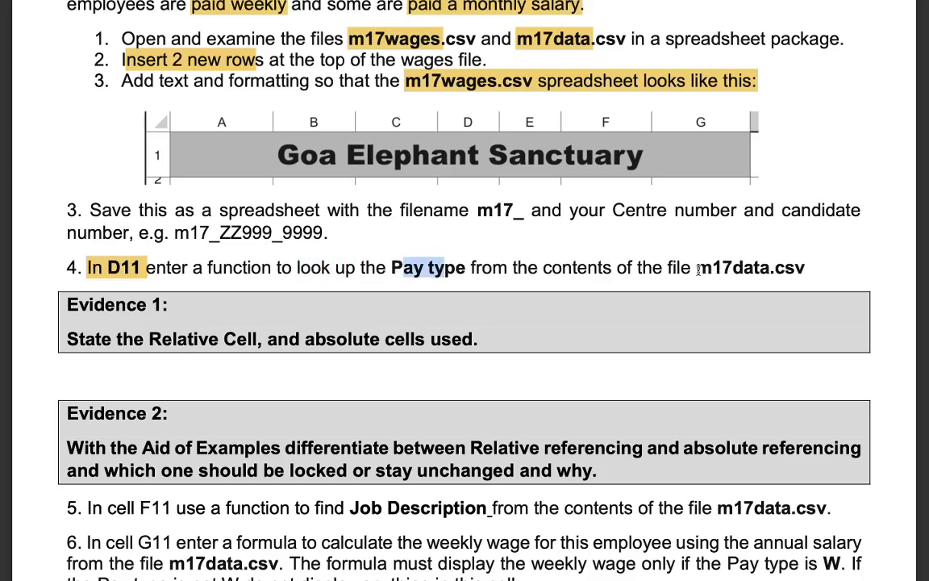
drag(698, 269, 771, 271)
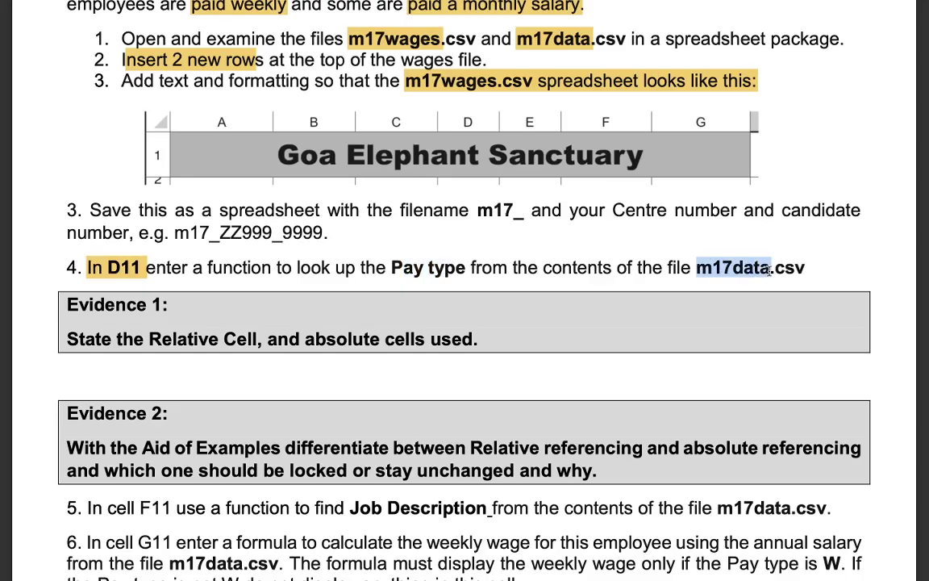
key(ctrl+super+Right)
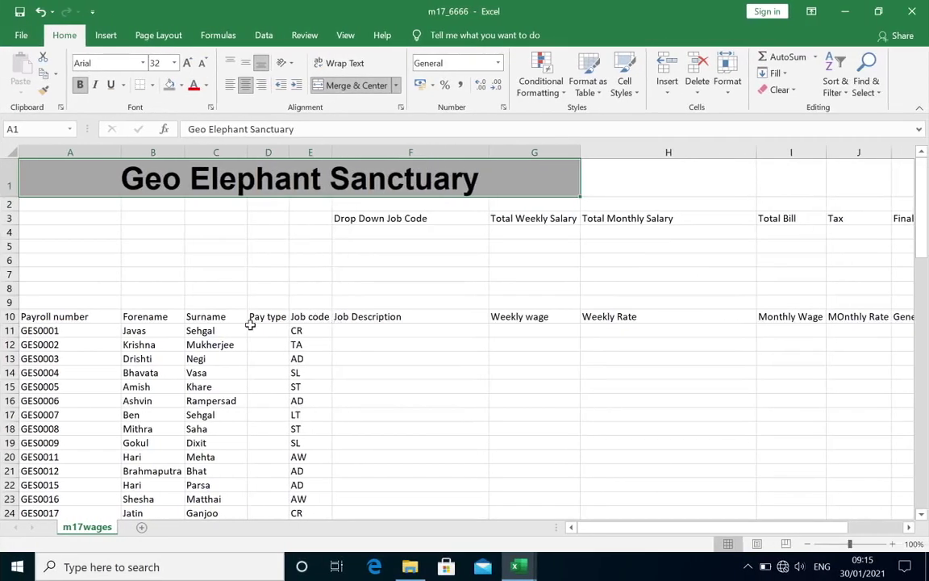
click(267, 330)
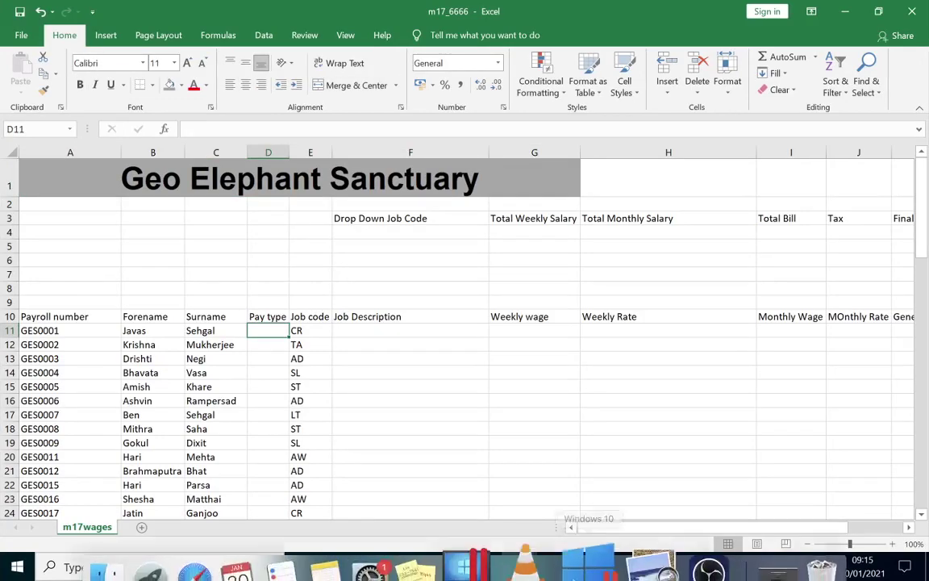
mouse_move(517, 567)
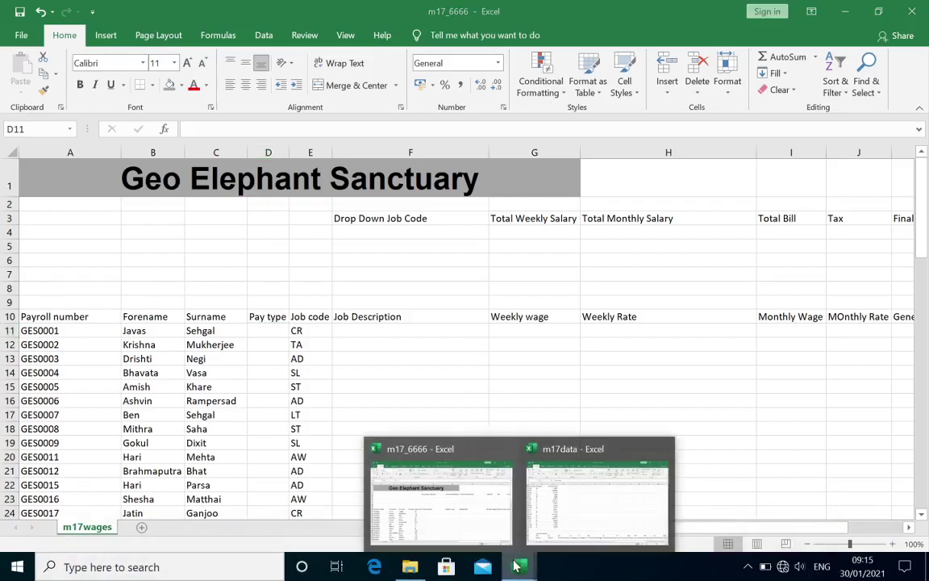
click(563, 492)
click(185, 224)
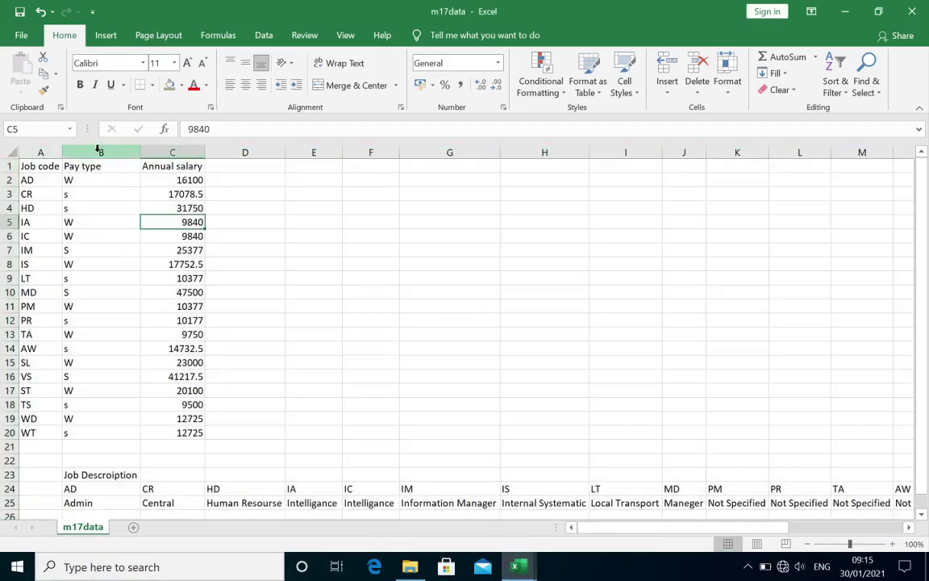
click(99, 152)
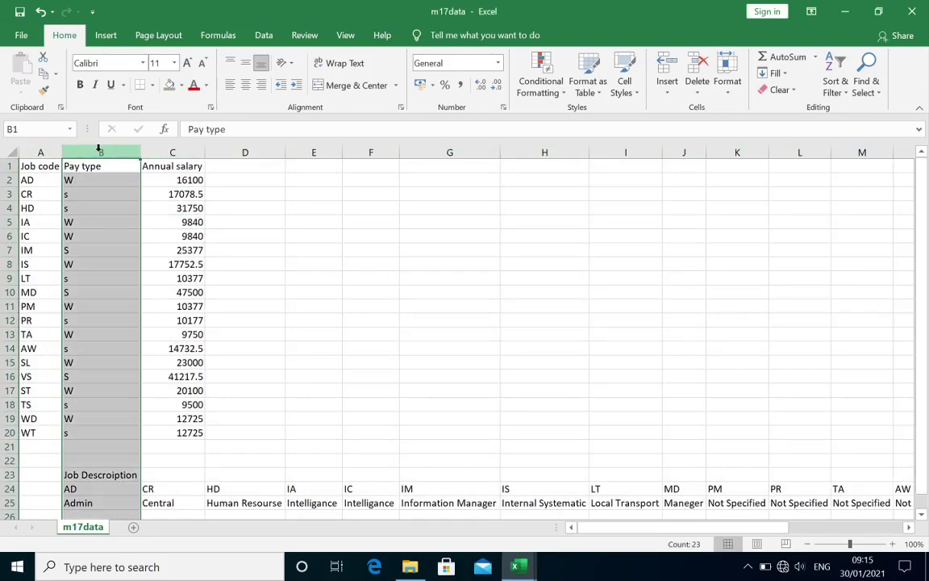
click(36, 151)
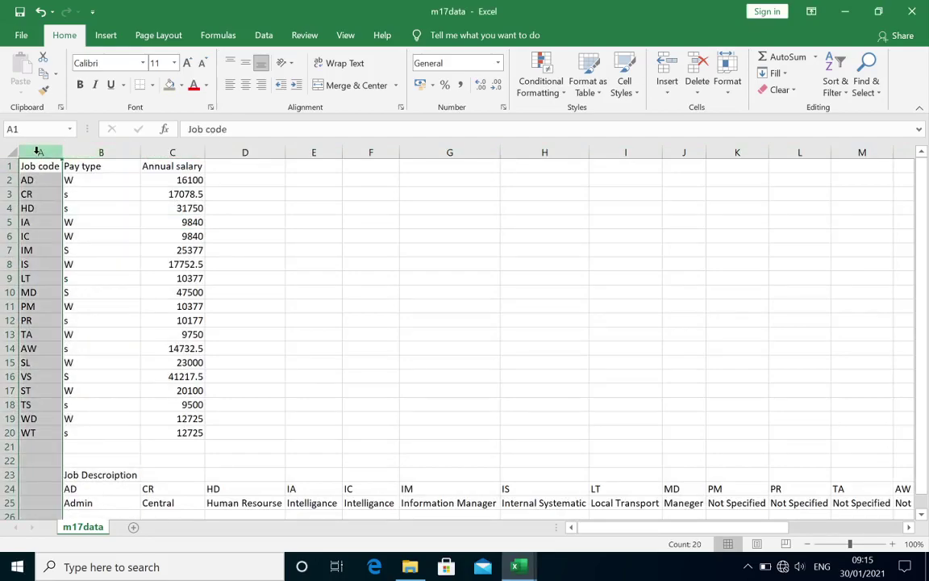
click(29, 181)
key(Tab)
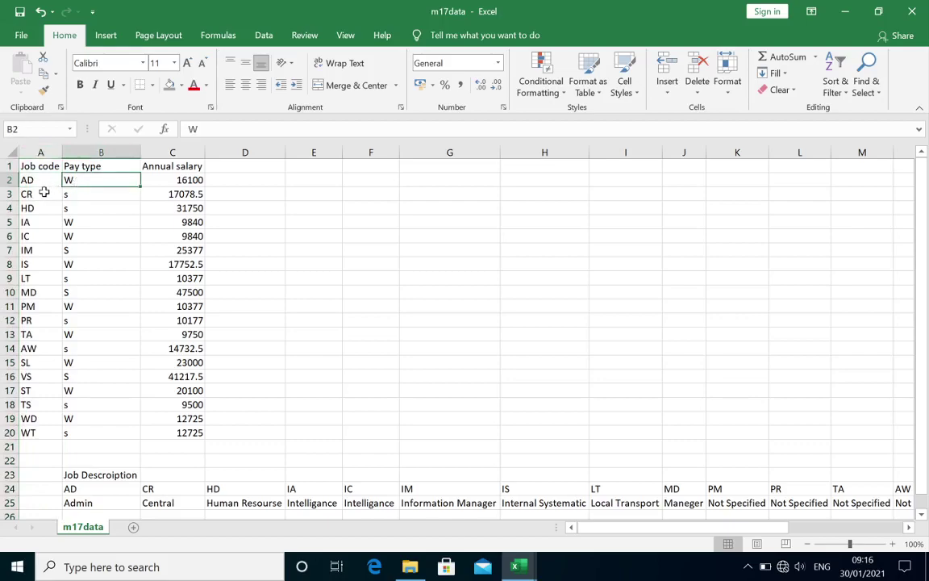
key(Return)
key(Tab)
key(Return)
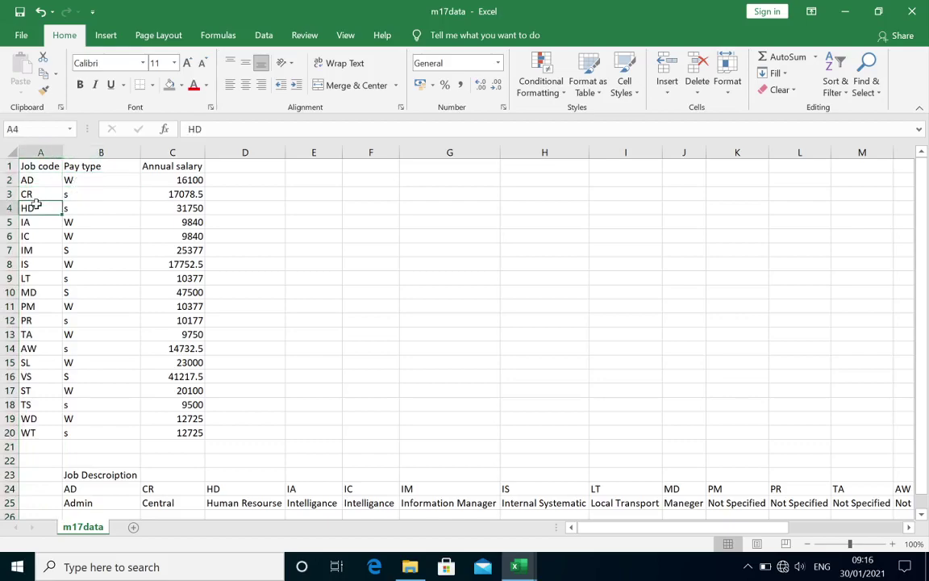
click(519, 567)
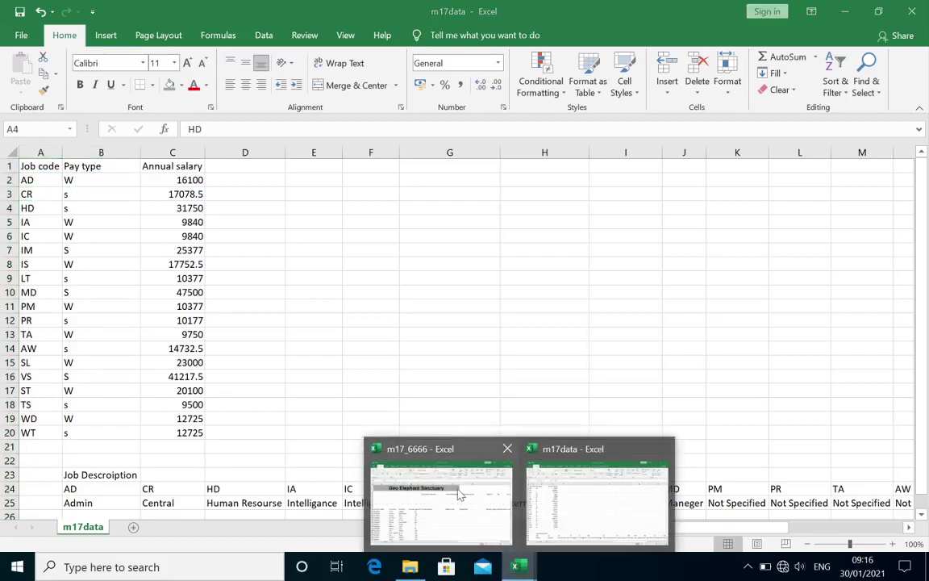
click(458, 494)
click(311, 331)
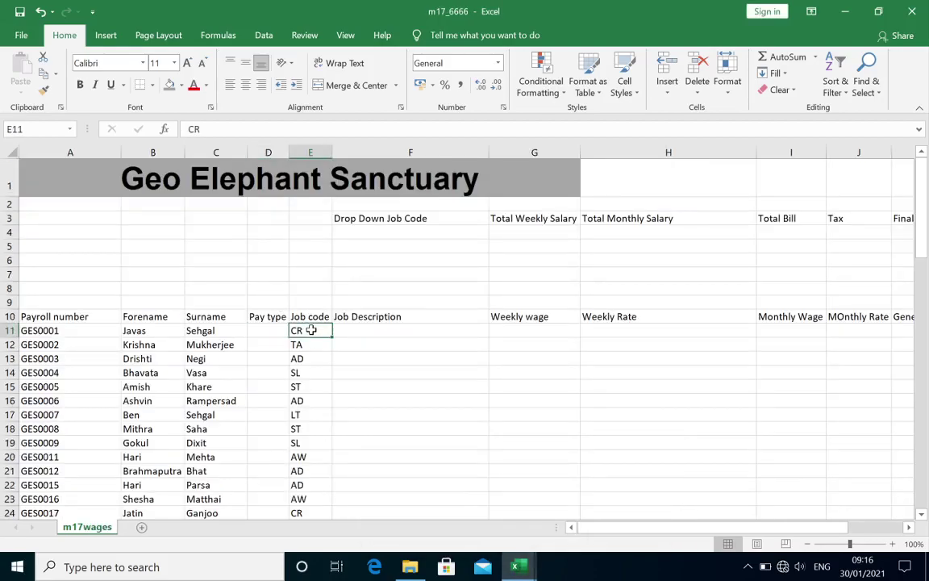
- Enter a VLOOKUP in D11 on E11 against m17data A1:C20 with exact match FALSE
click(256, 330)
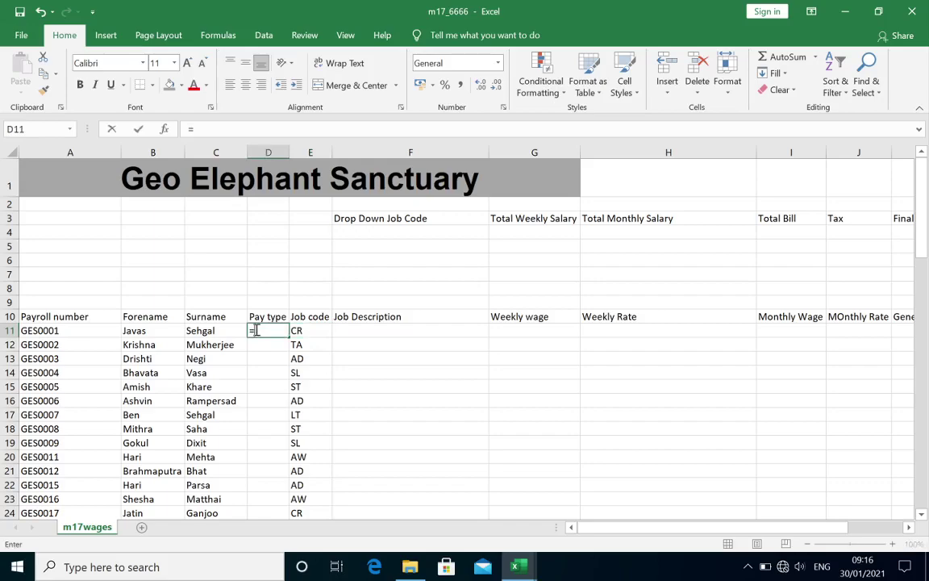
text(=vlo)
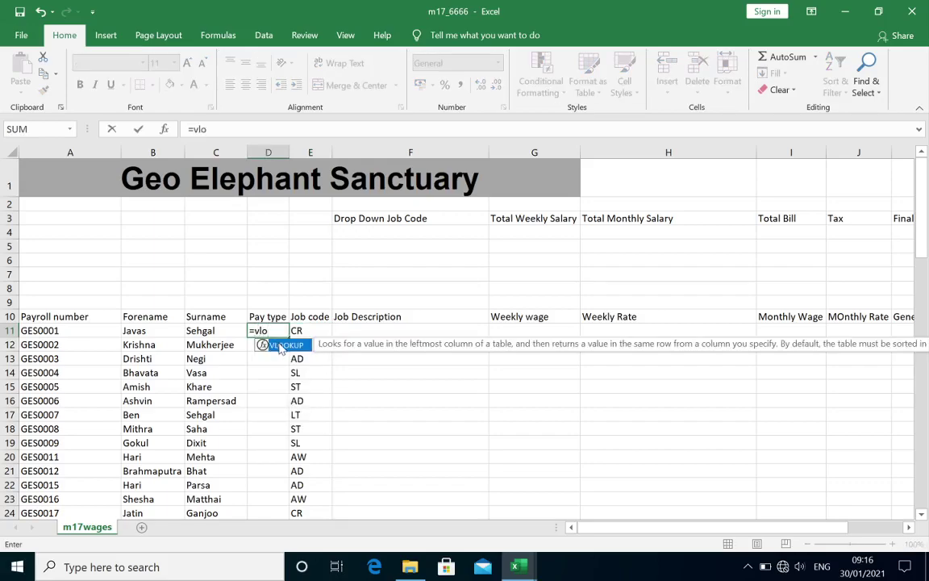
key(Tab)
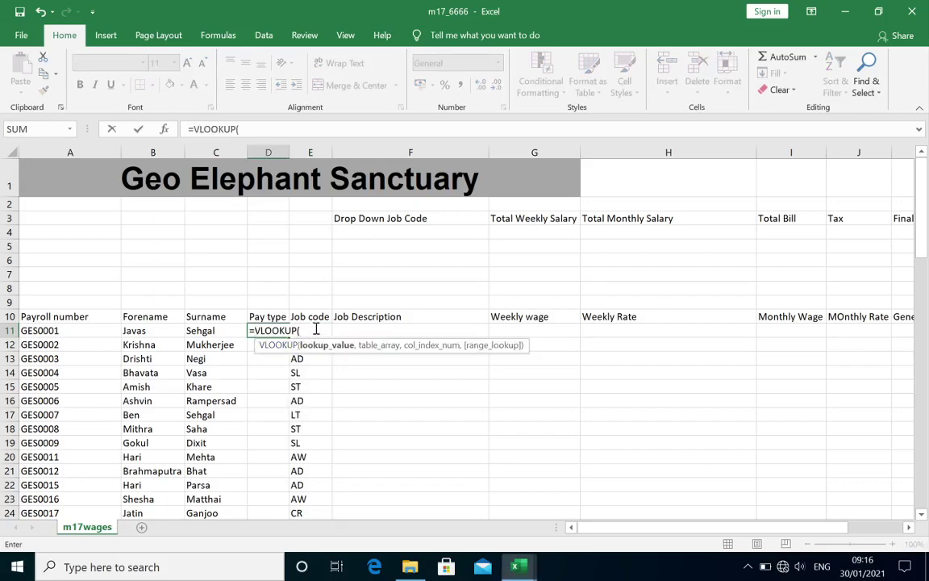
text(e11)
text(,)
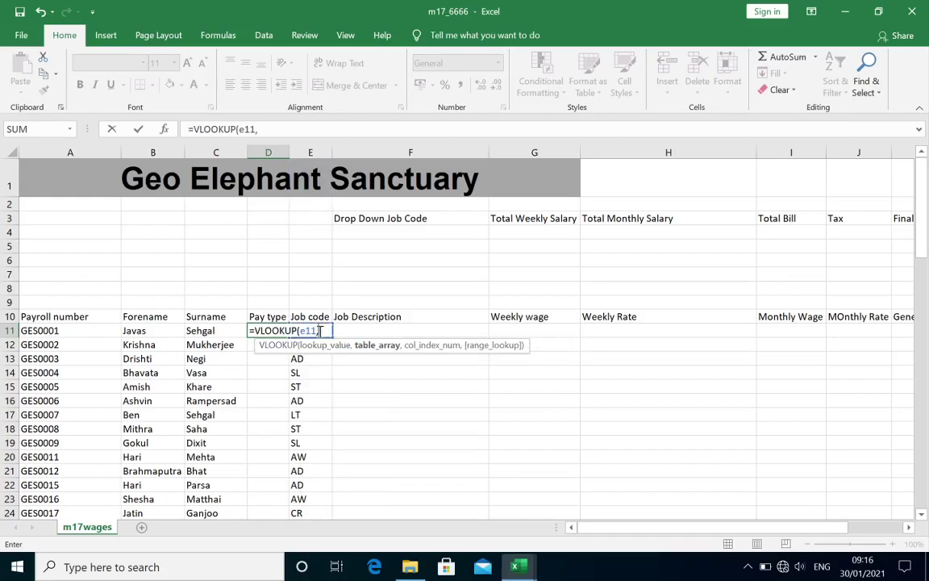
click(520, 568)
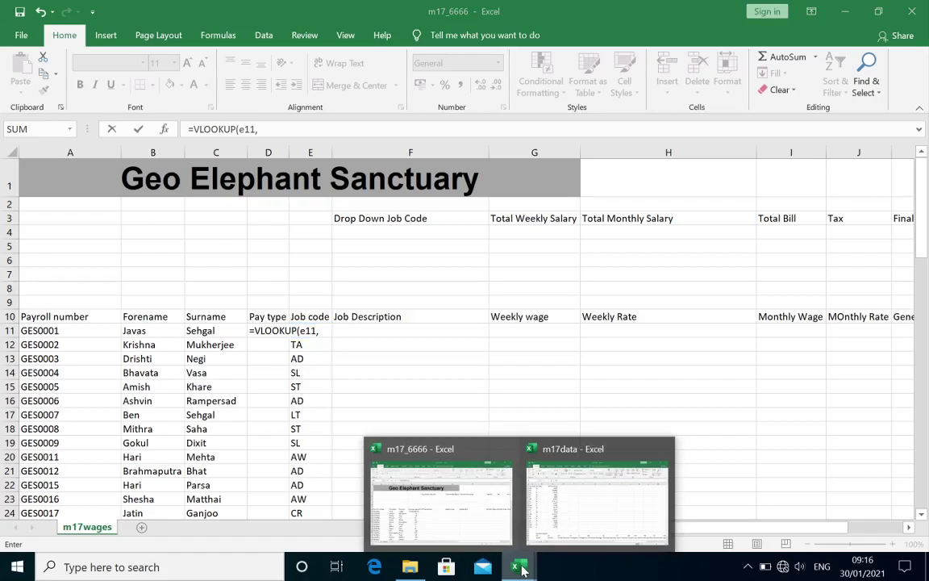
click(574, 501)
drag(46, 166, 187, 433)
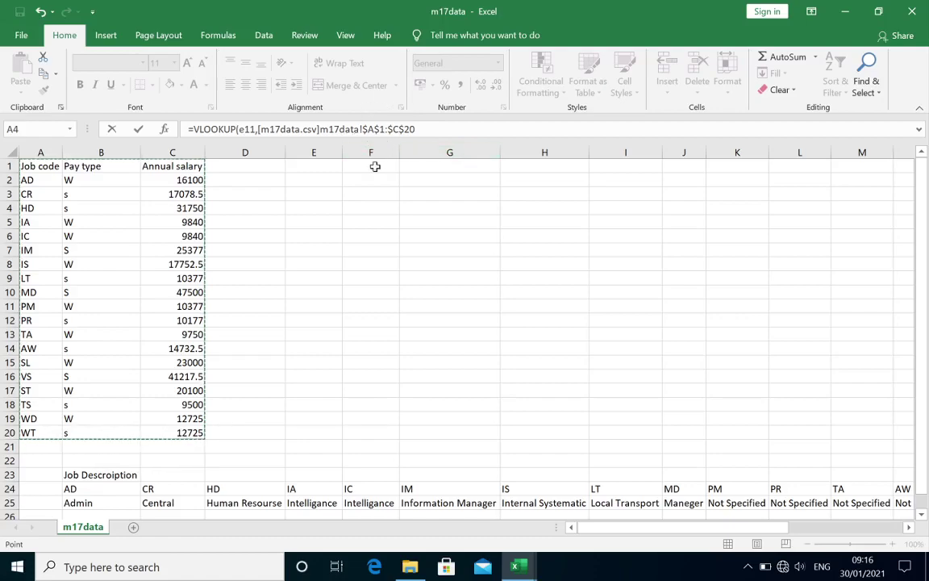
text(,2)
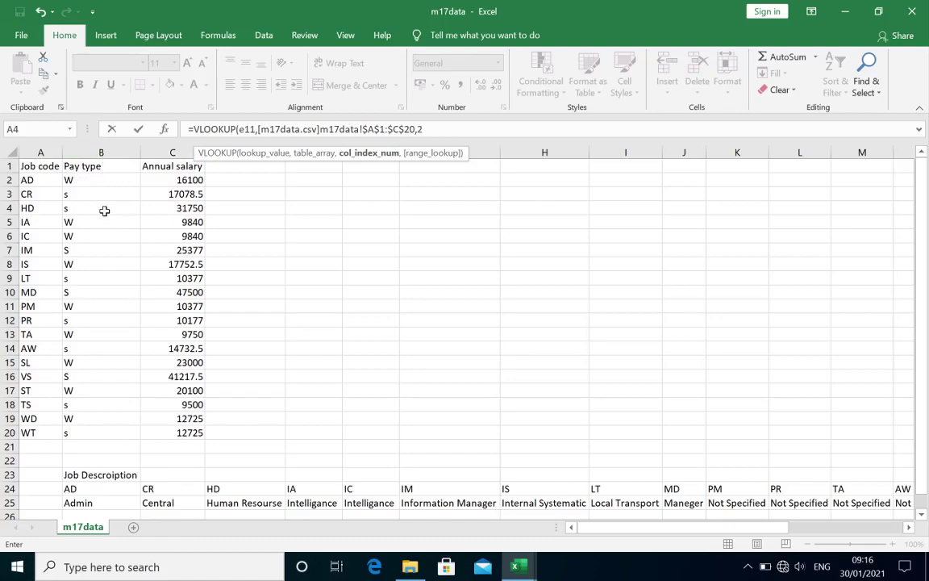
text(,)
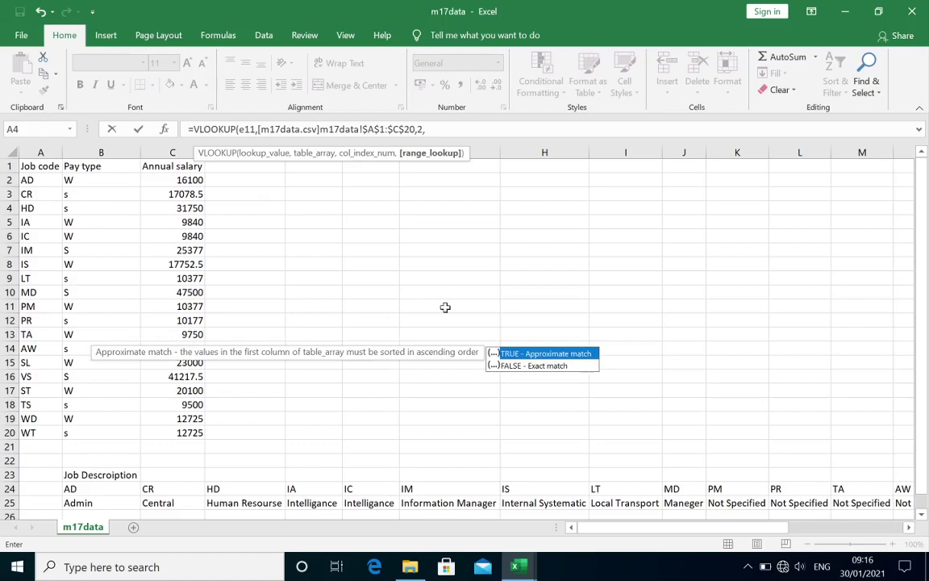
click(565, 367)
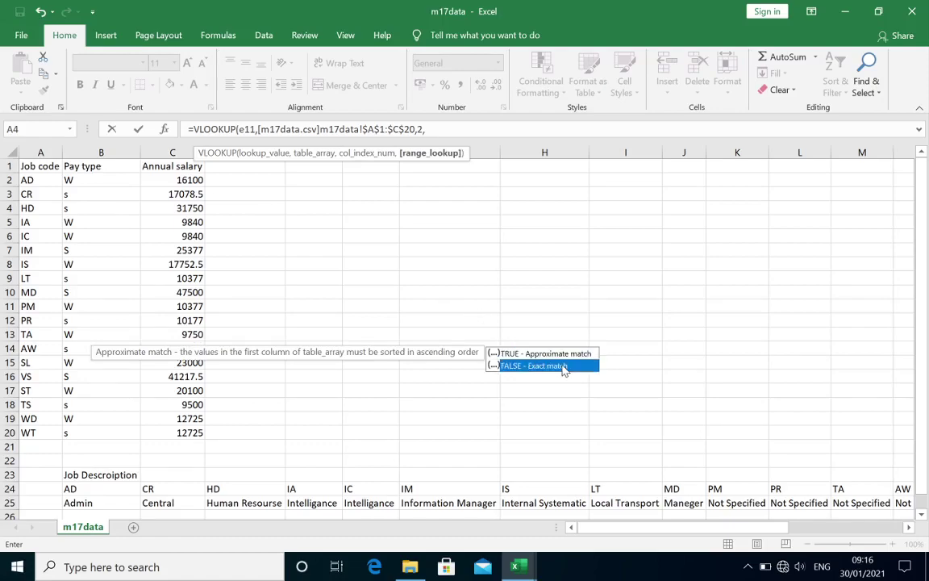
double_click(563, 365)
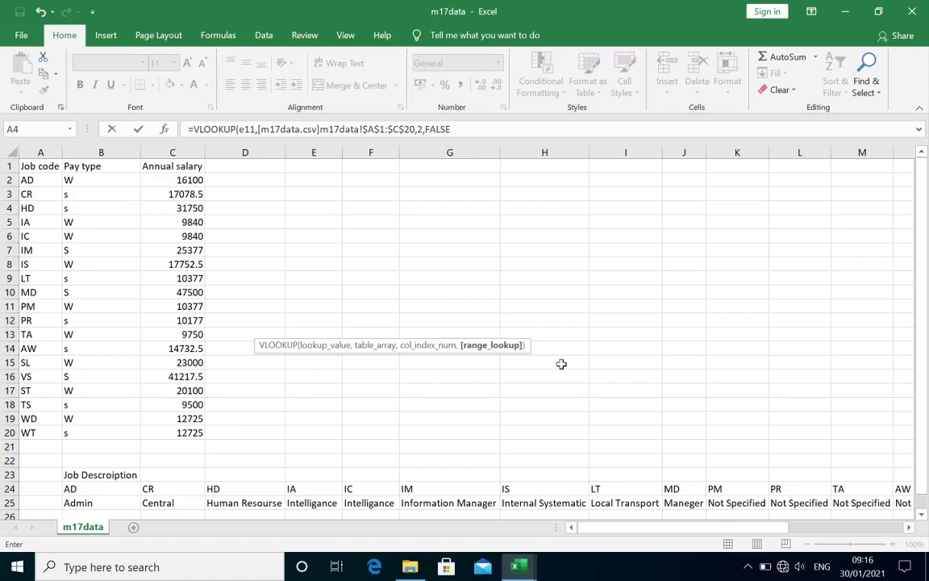
key(Return)
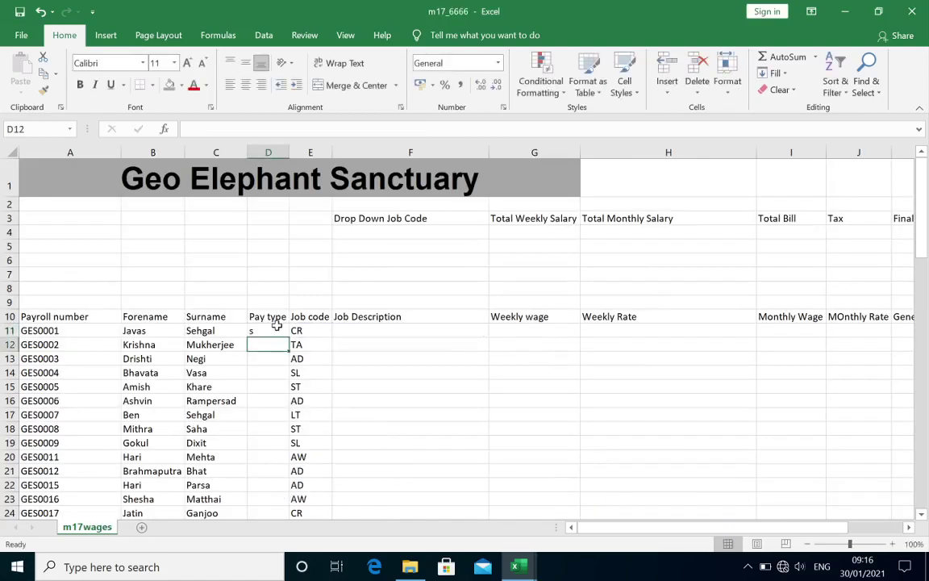
- Fill the D11 lookup formula down to D64
click(277, 326)
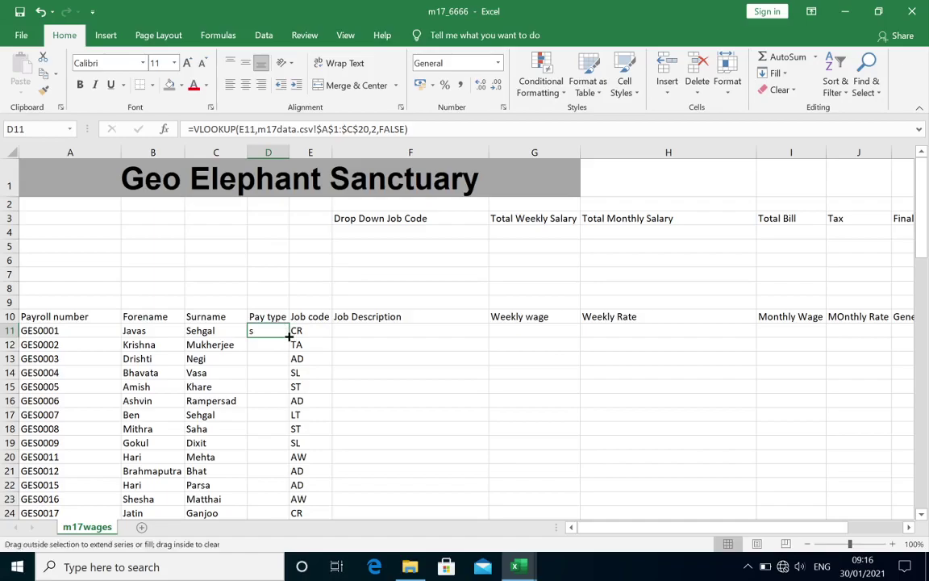
double_click(288, 337)
scroll(289, 339, down, 4)
scroll(289, 341, down, 3)
scroll(289, 340, down, 3)
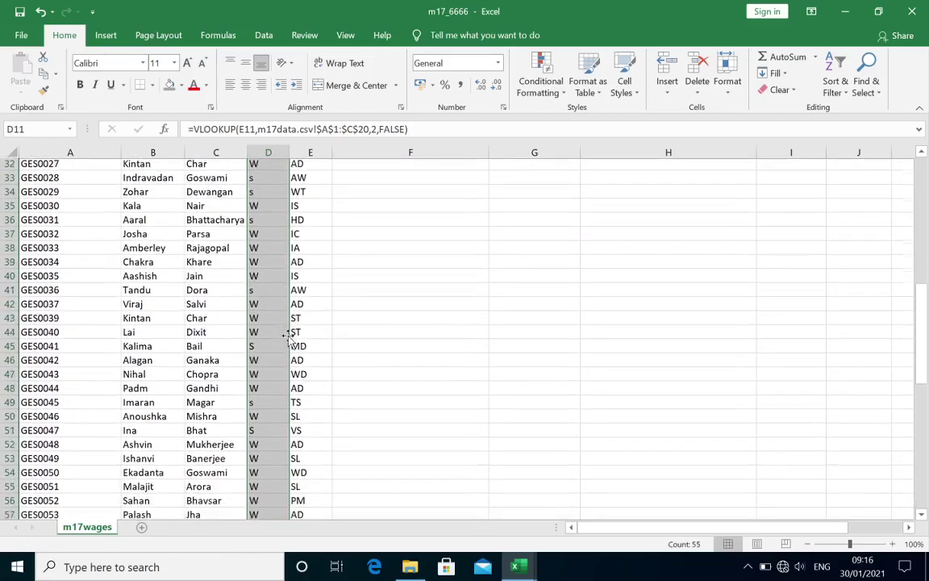
scroll(288, 339, down, 3)
scroll(287, 340, down, 4)
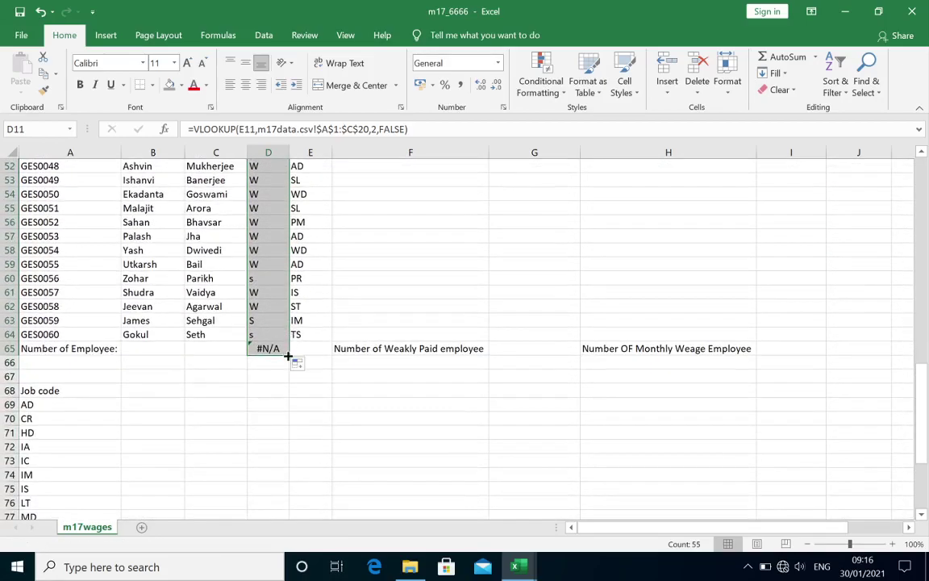
drag(285, 346, 288, 342)
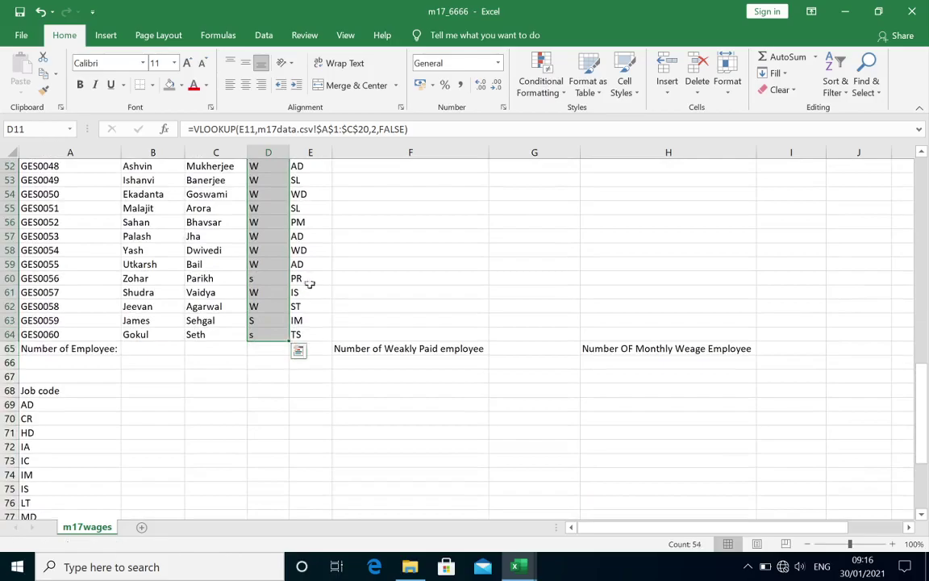
scroll(338, 280, up, 11)
scroll(313, 281, up, 6)
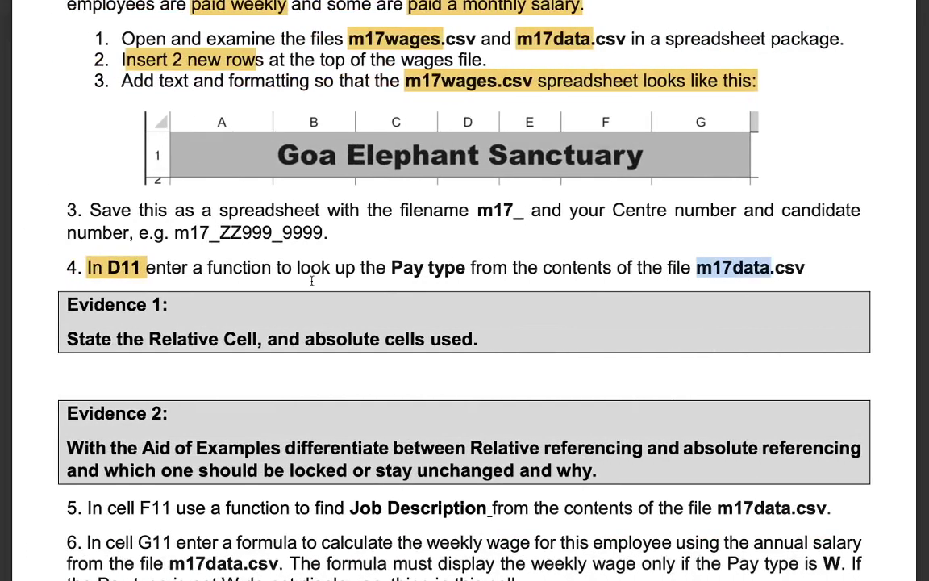
scroll(312, 281, down, 2)
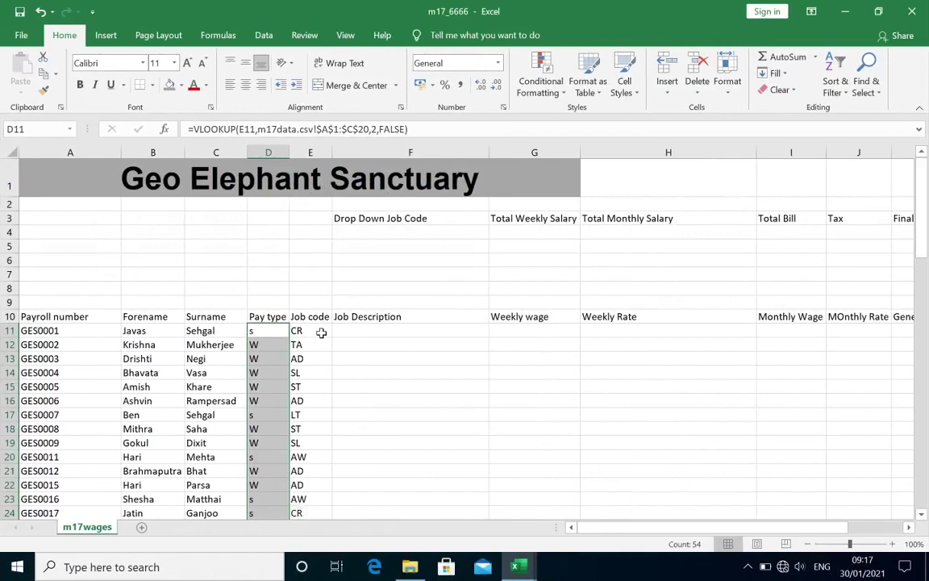
click(321, 332)
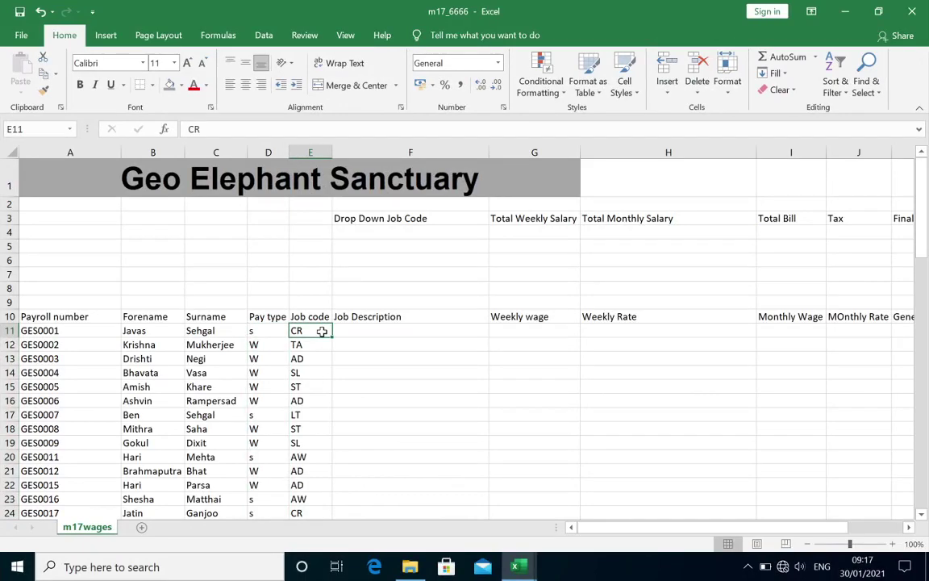
click(321, 345)
click(320, 361)
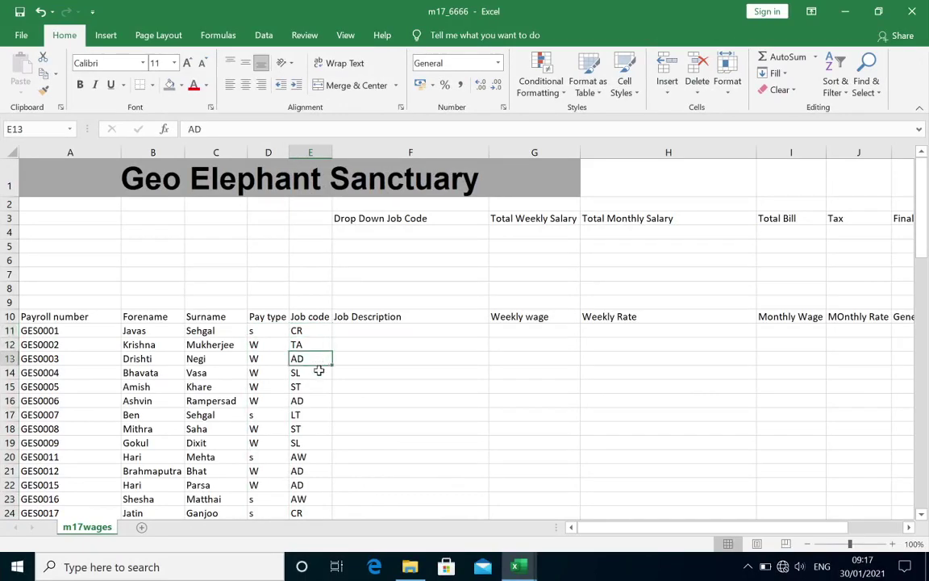
click(319, 371)
click(318, 387)
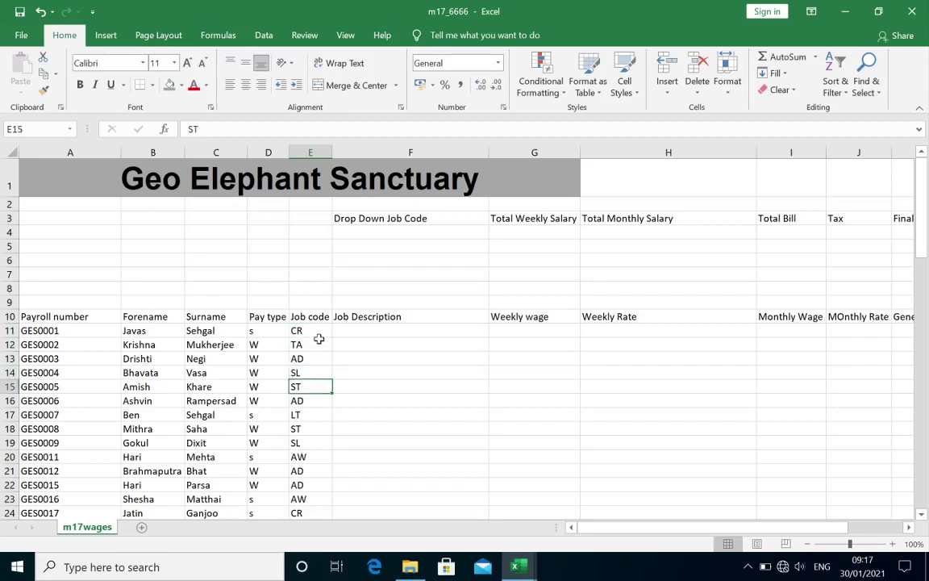
click(318, 331)
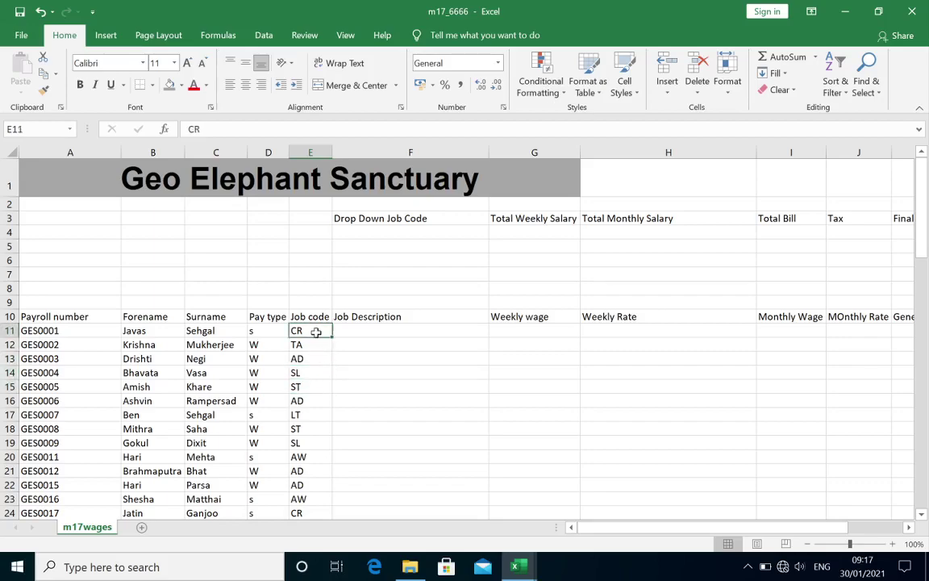
click(267, 330)
key(F2)
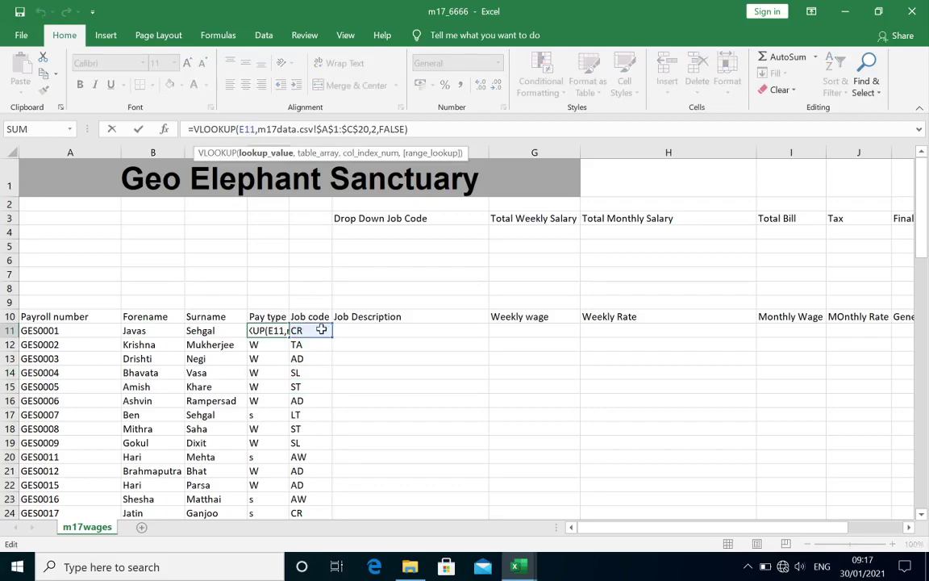
key(Return)
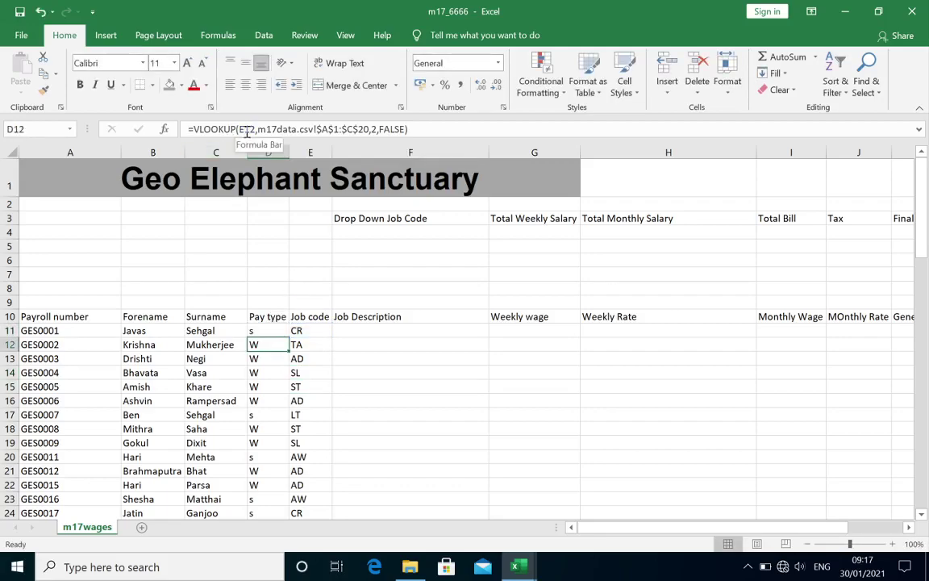
click(248, 129)
key(Return)
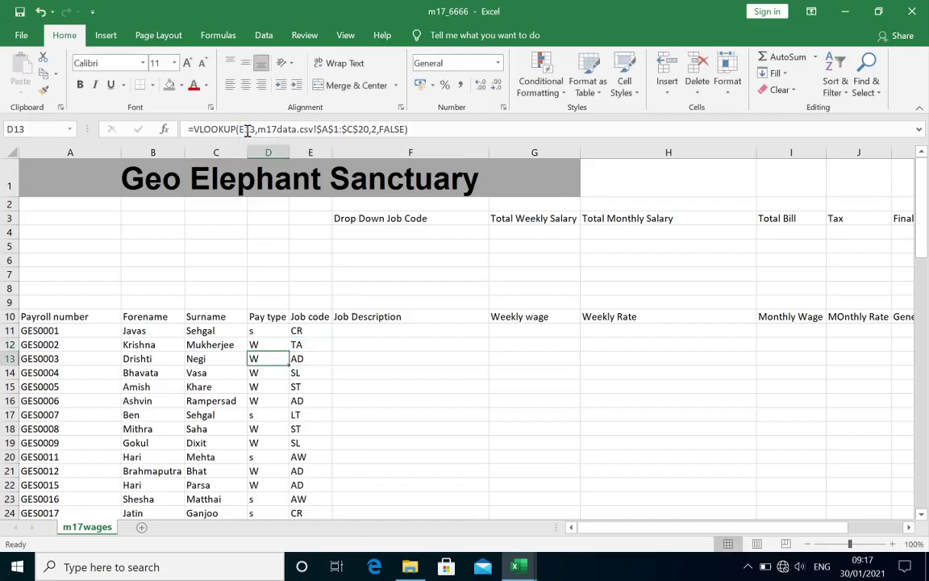
key(Down)
click(314, 331)
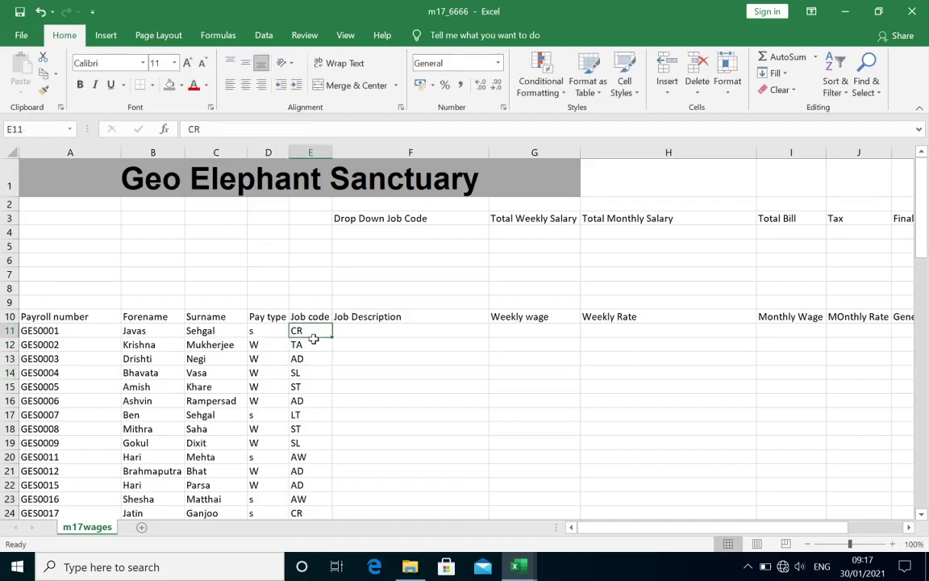
click(311, 345)
click(312, 360)
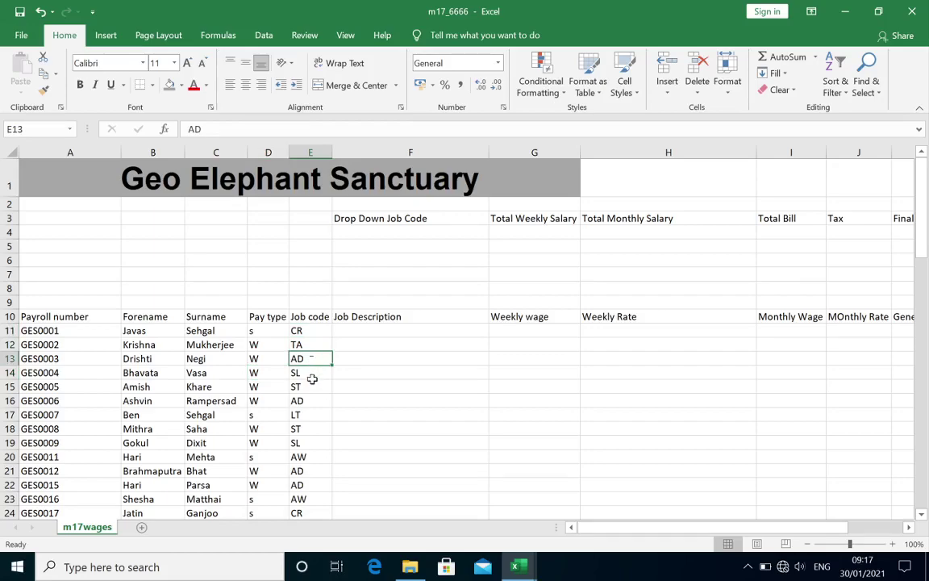
click(517, 567)
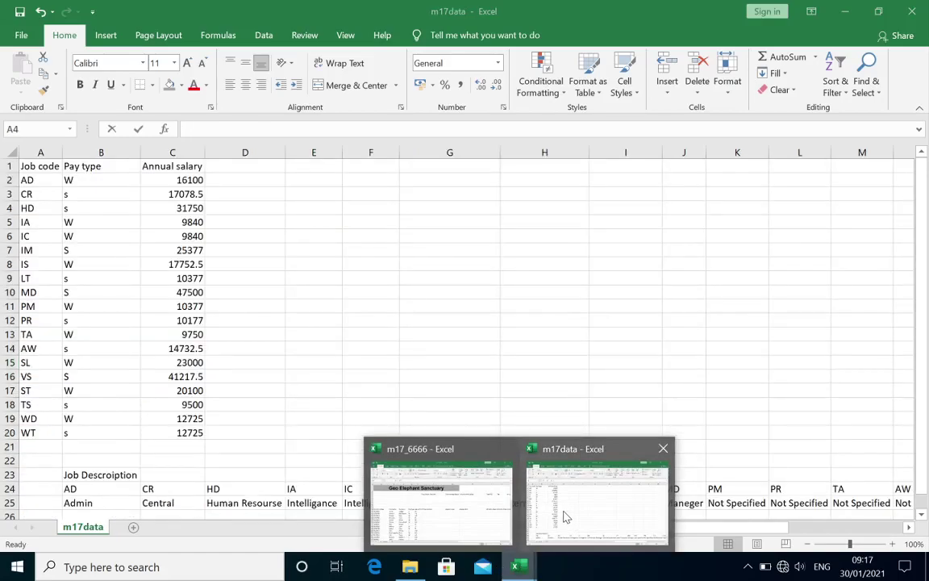
click(565, 517)
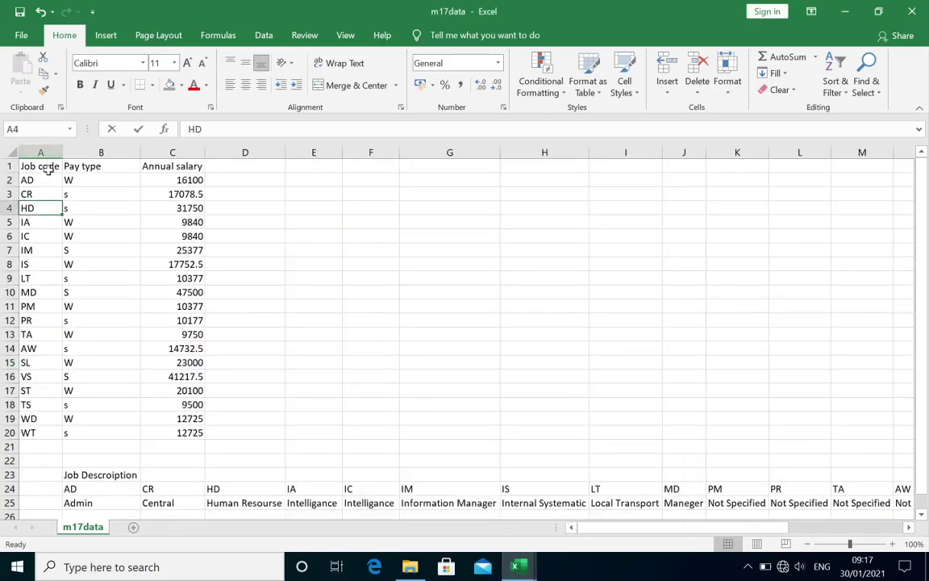
drag(42, 166, 183, 419)
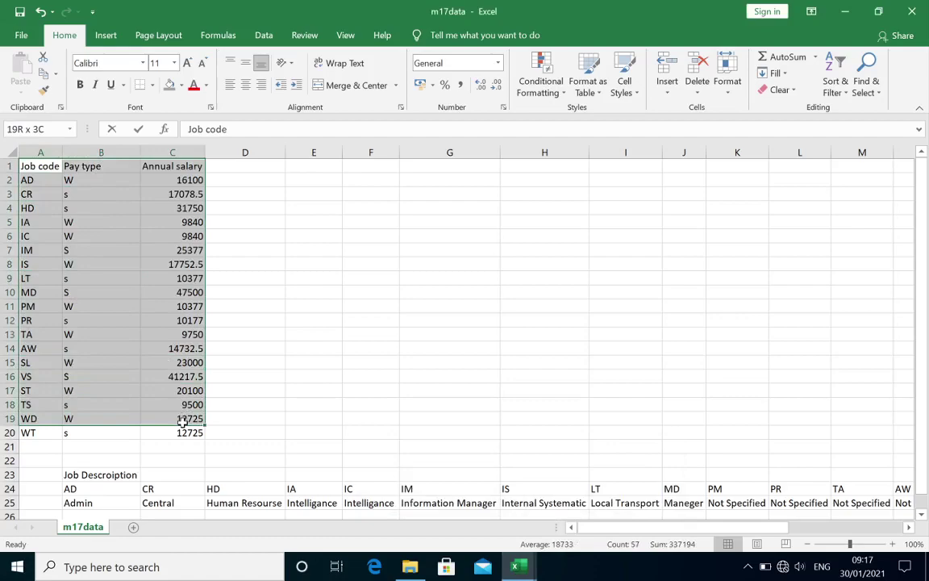
click(520, 567)
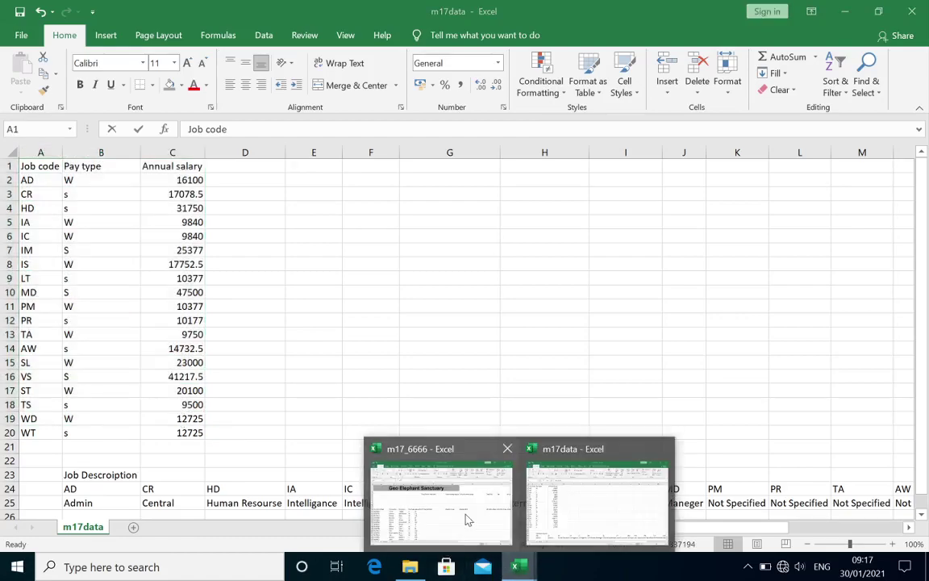
click(466, 517)
click(264, 328)
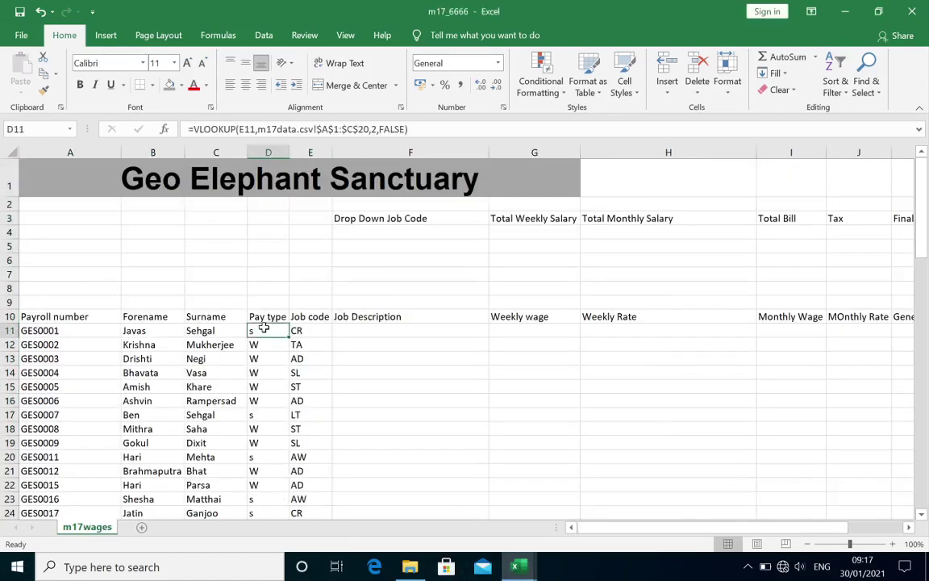
drag(317, 129, 364, 129)
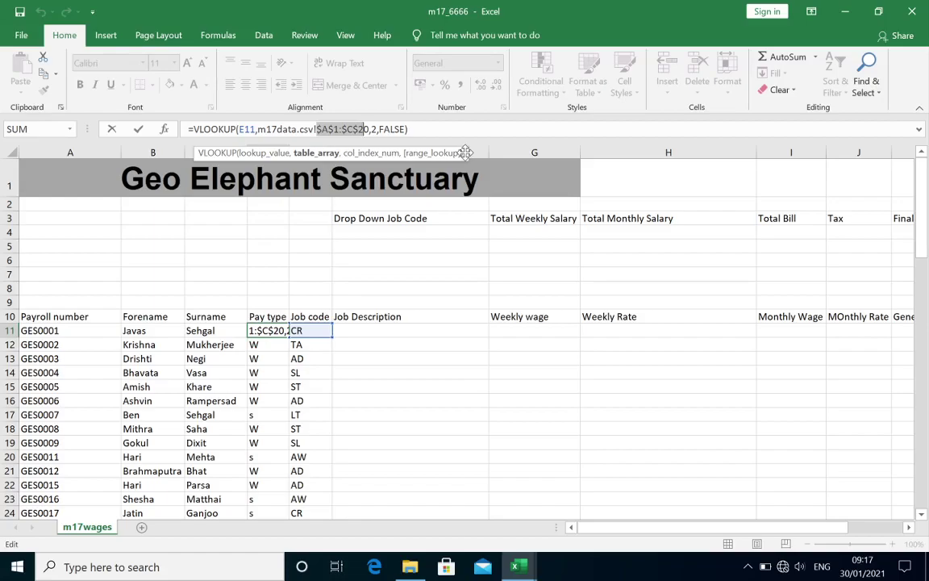
click(244, 129)
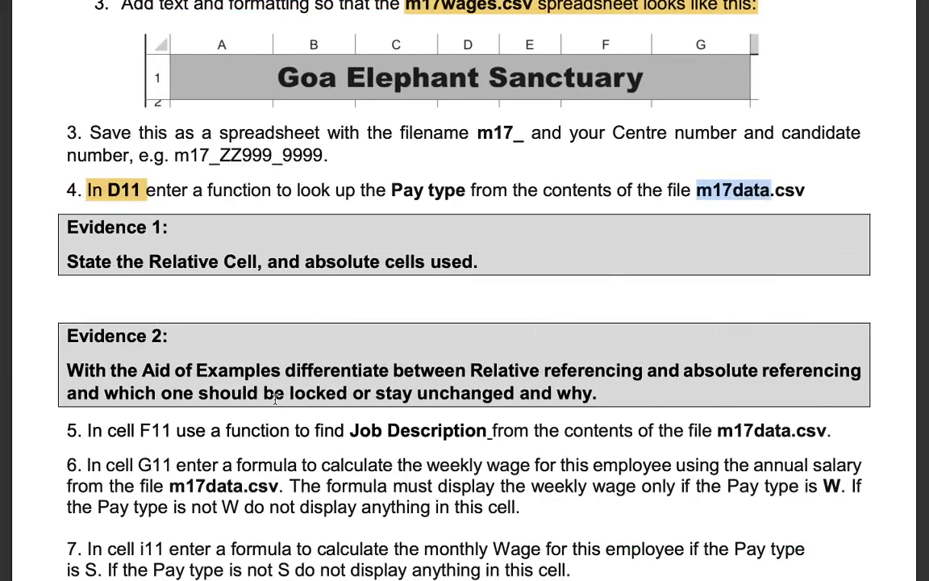
- Scroll the instructions PDF and mark task 5's 'In cell F11' with a yellow highlight
scroll(275, 397, down, 2)
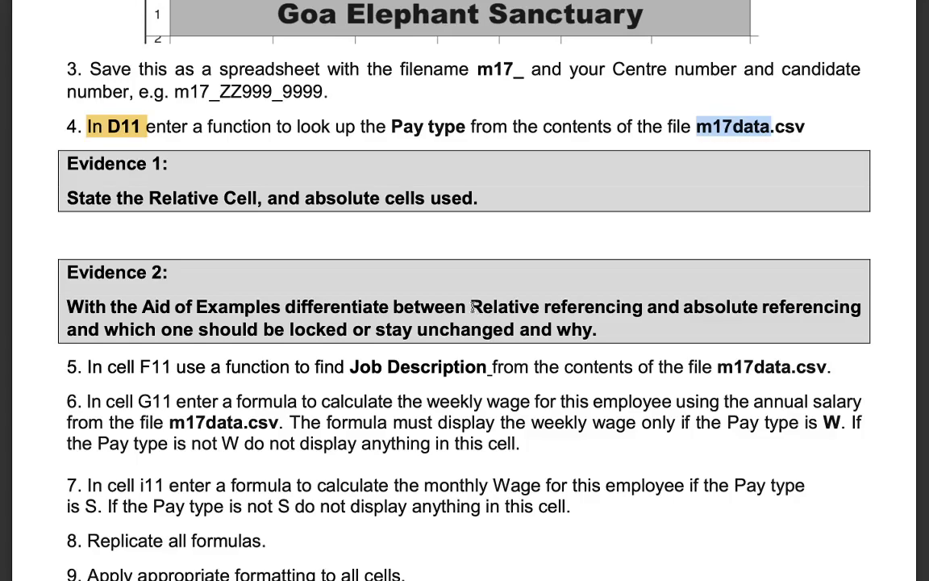
drag(472, 307, 643, 307)
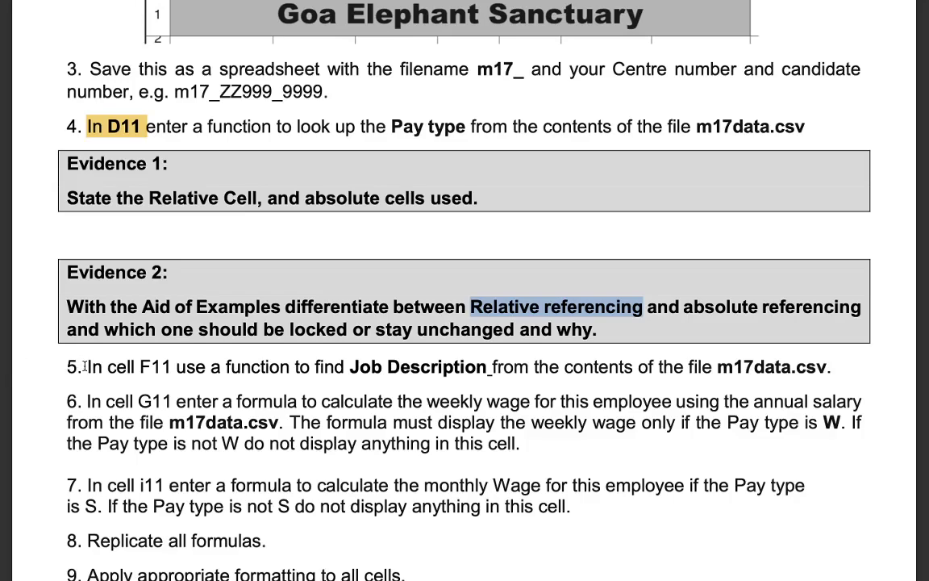
drag(86, 367, 169, 368)
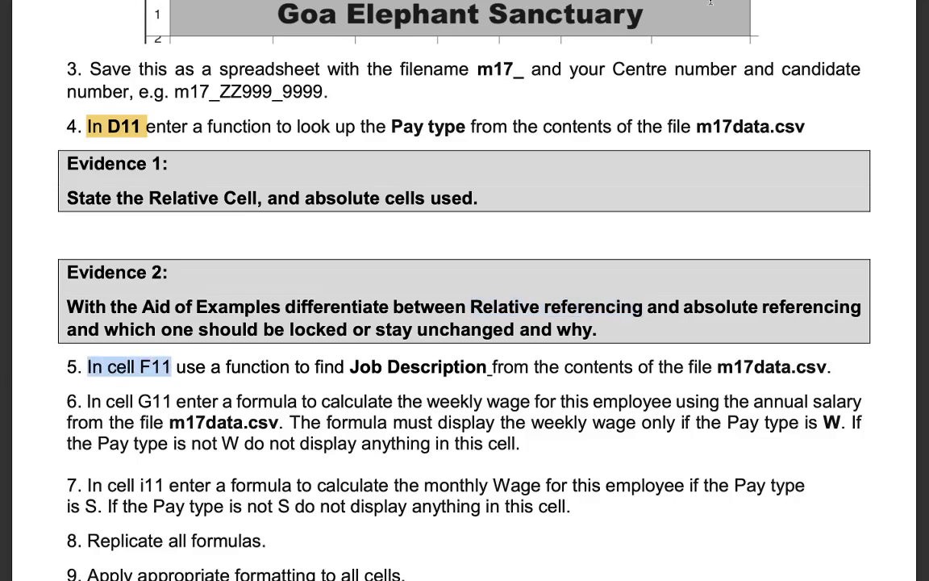
click(685, 38)
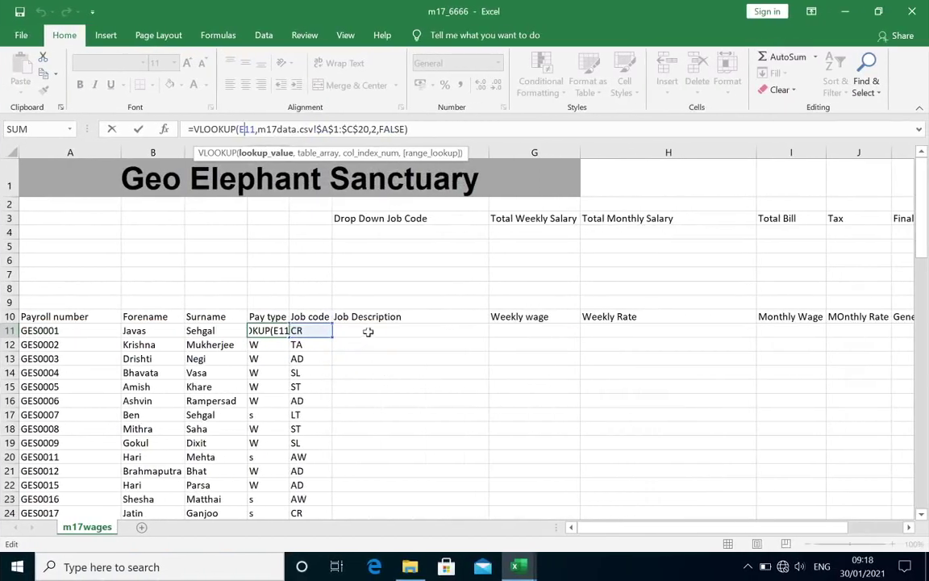
- Select F11, then review the job code and description table in m17data rows 24–25
click(368, 331)
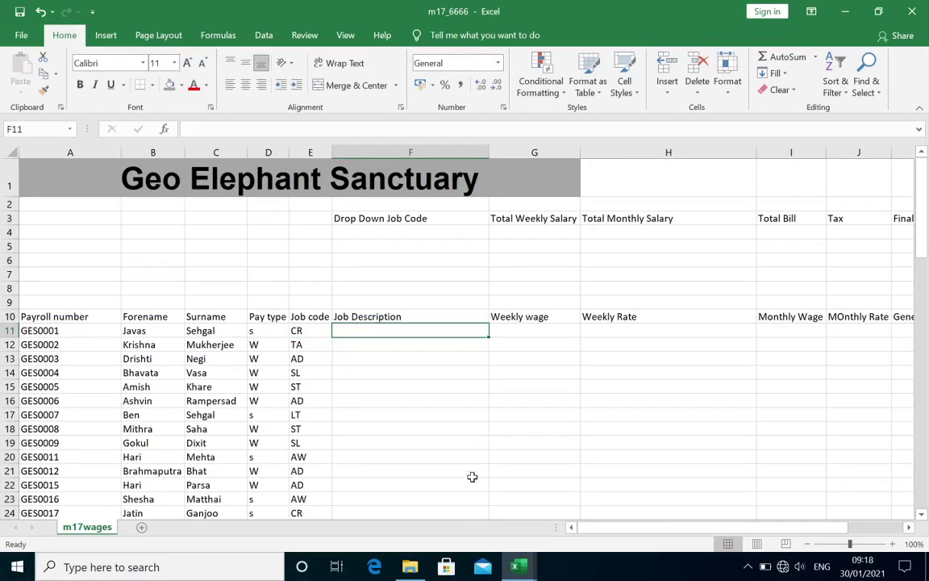
click(515, 565)
click(569, 499)
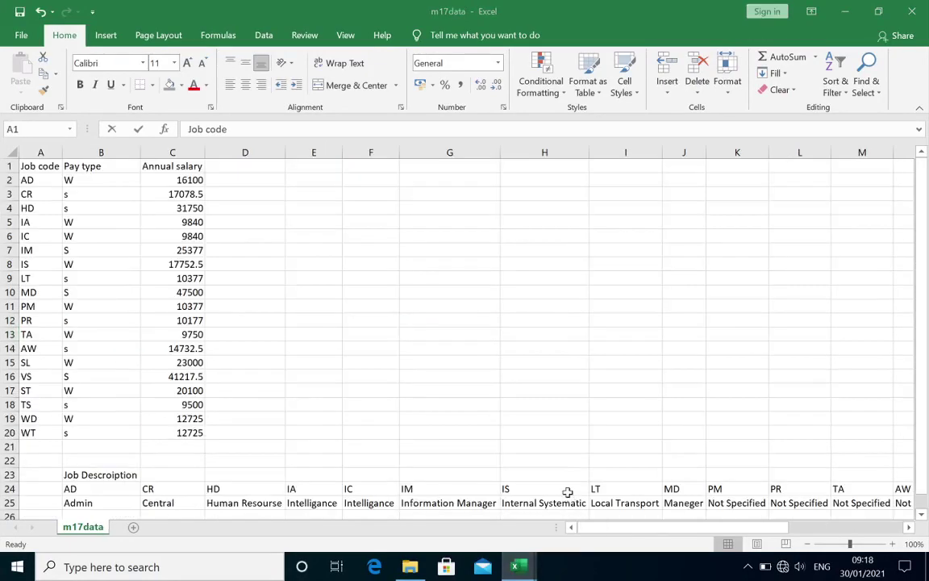
drag(80, 489, 695, 501)
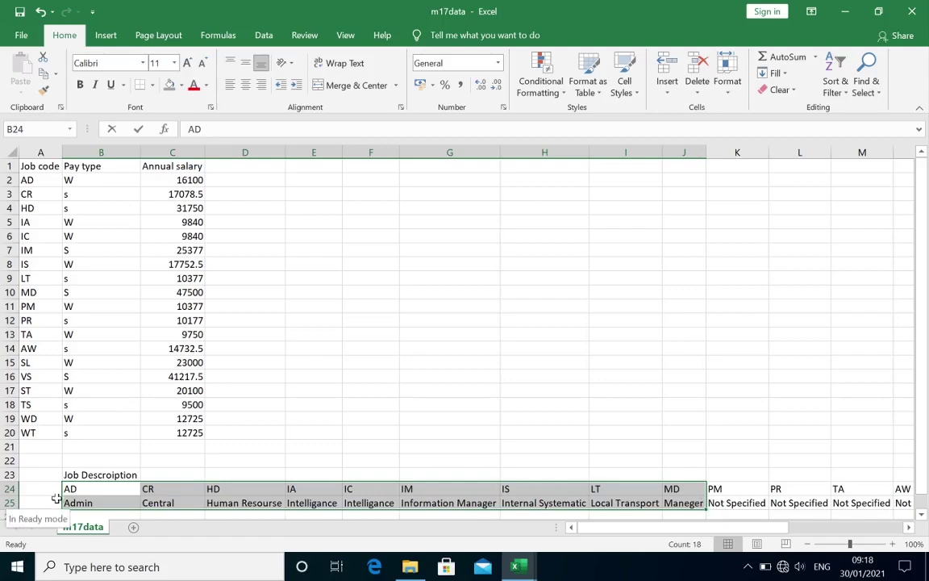
click(83, 491)
click(166, 493)
click(238, 486)
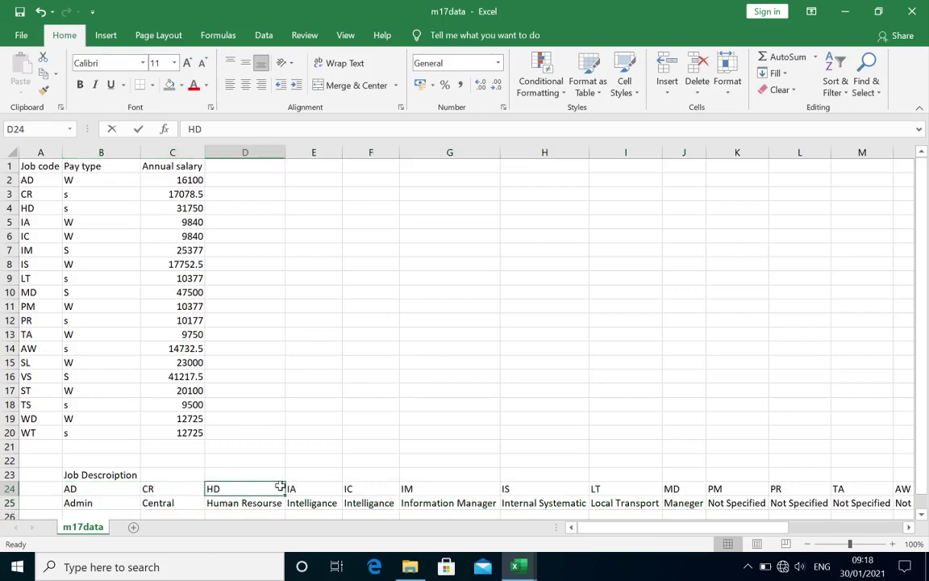
click(313, 487)
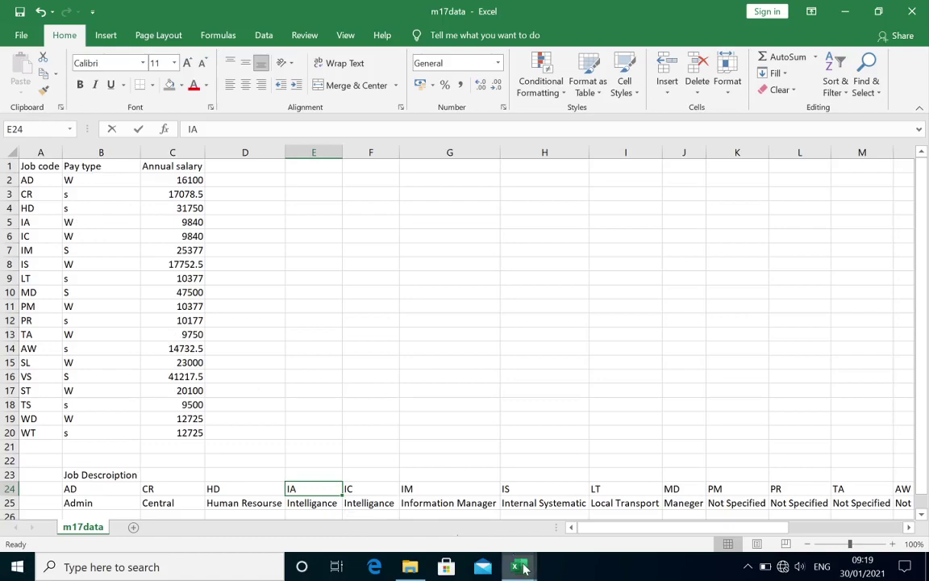
mouse_move(517, 567)
click(424, 468)
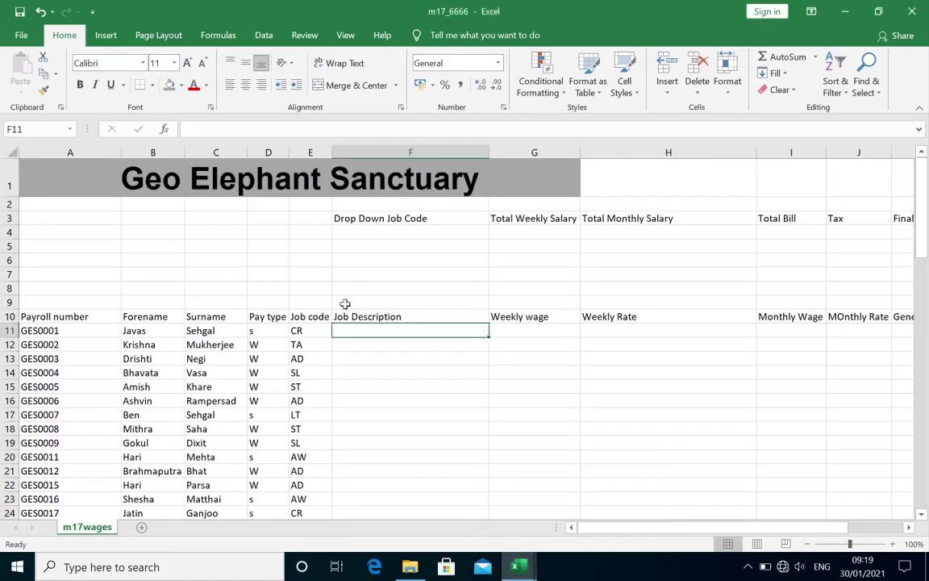
- Enter =HLOOKUP(E11,m17data.csv!$B$24:$T$25,2,FALSE) in F11
text(=hlo)
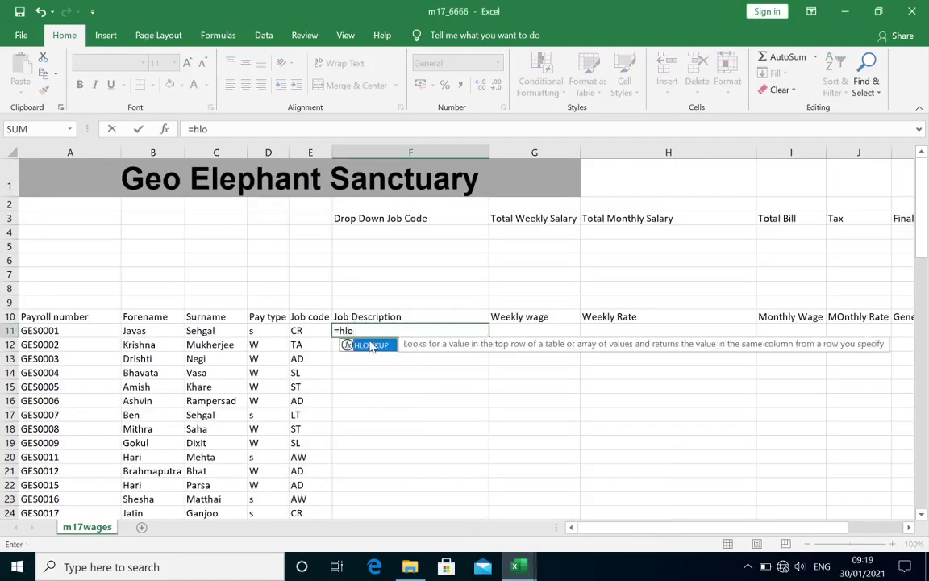
double_click(371, 345)
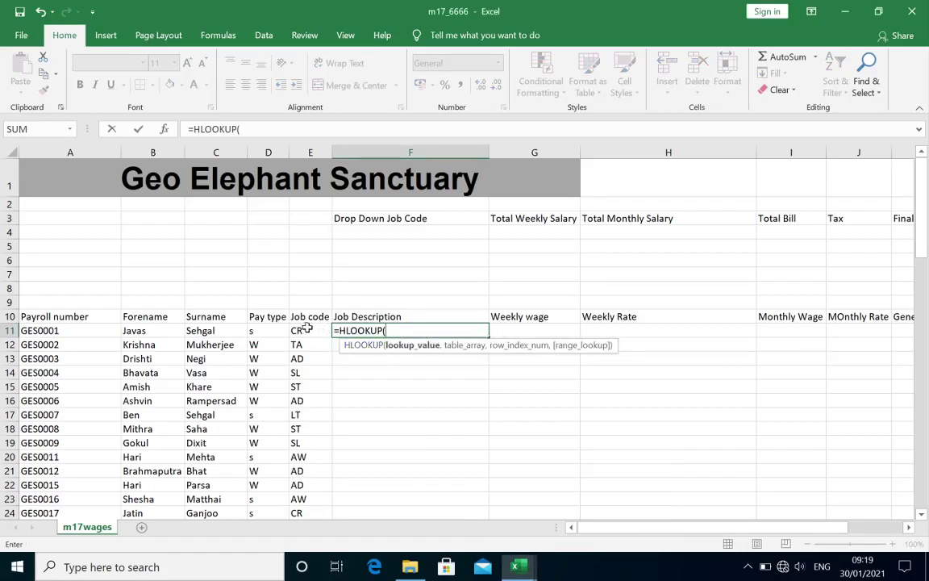
click(307, 329)
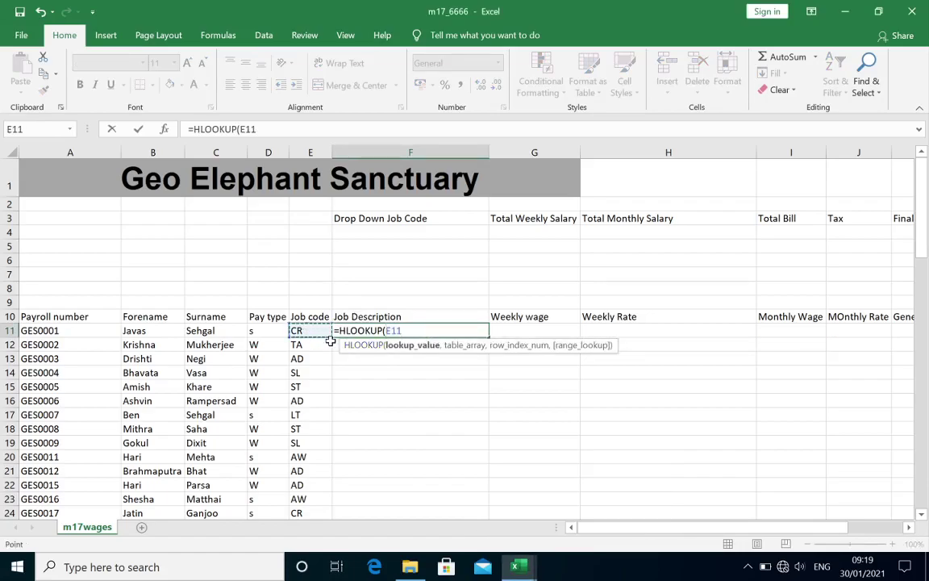
text(,)
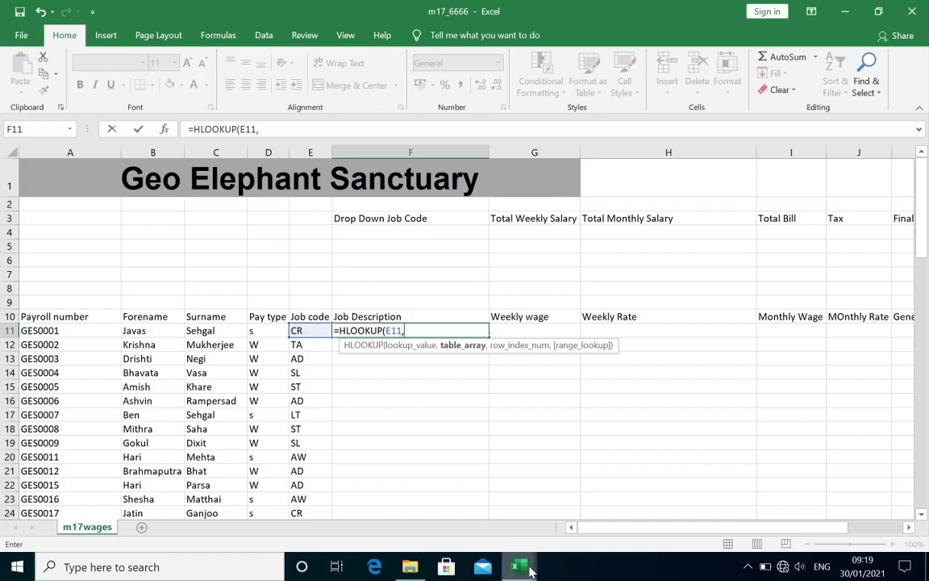
click(569, 460)
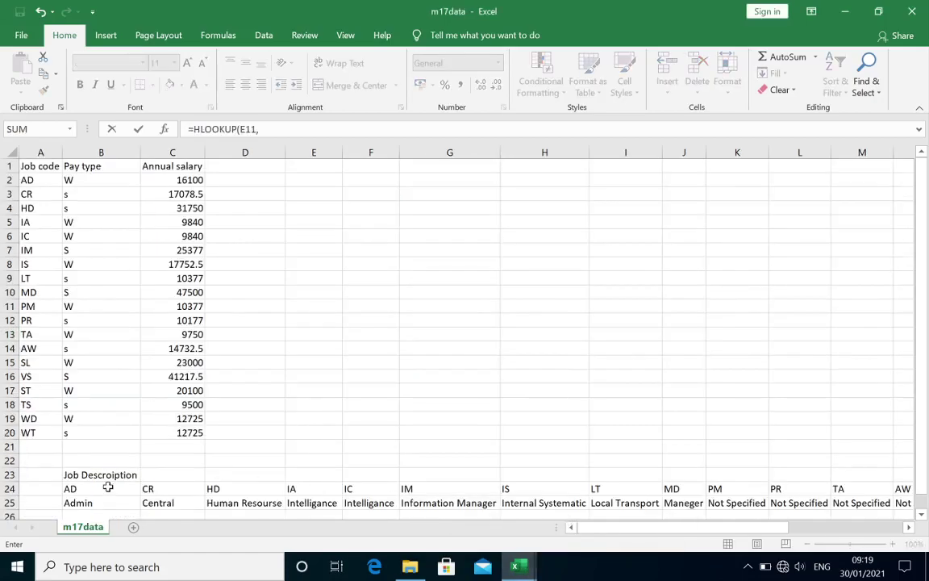
mouse_move(103, 484)
mouse_down()
mouse_move(875, 439)
mouse_move(925, 389)
mouse_move(636, 392)
mouse_up()
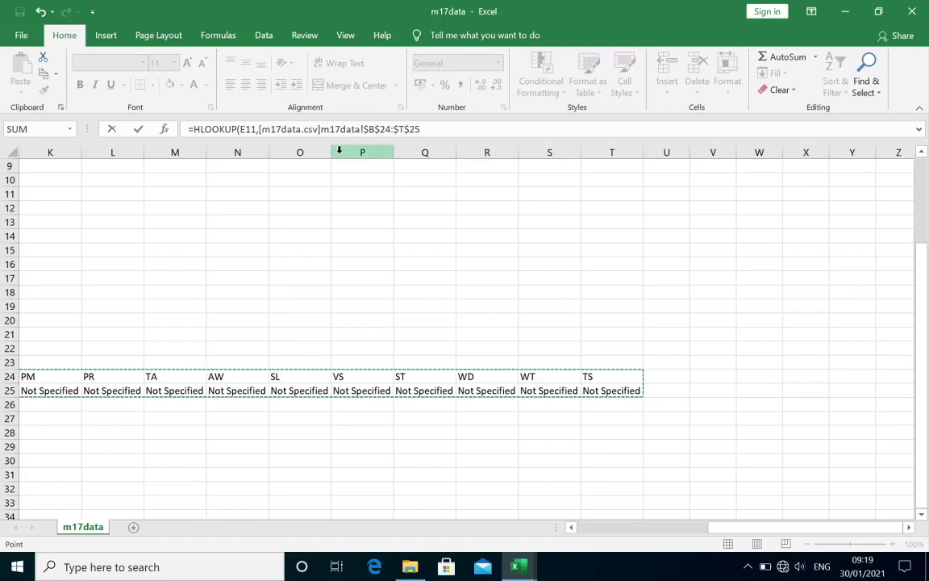
text(,)
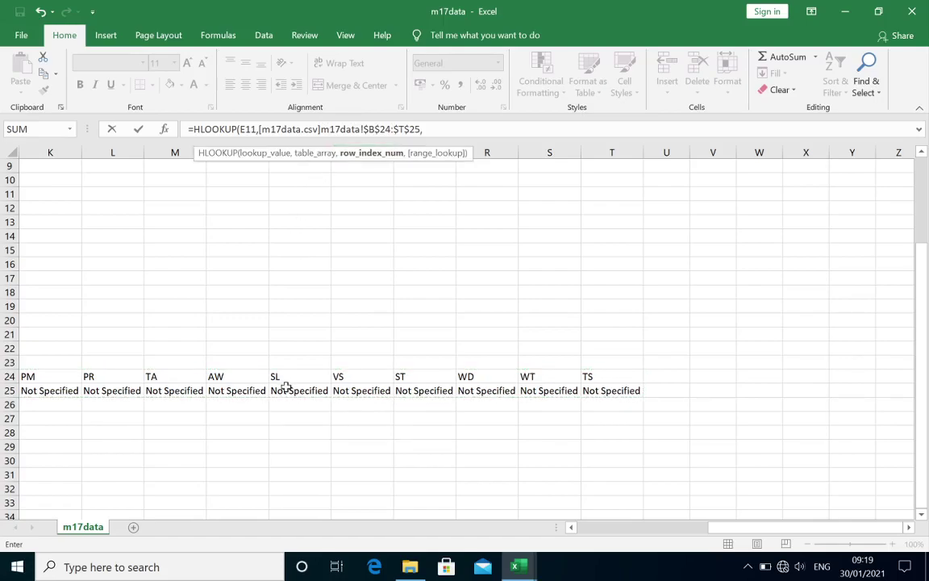
text(2)
text(,)
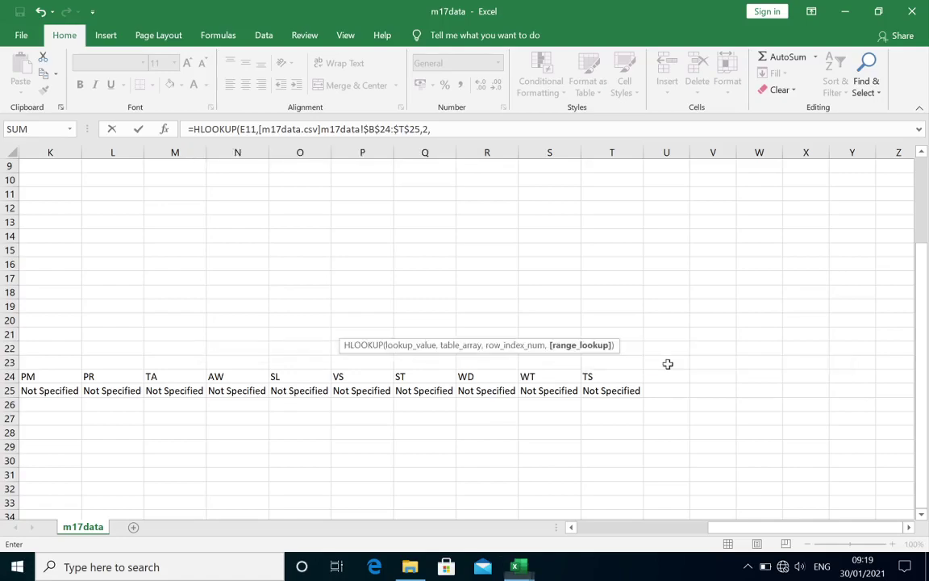
text(FALSE)
key(Return)
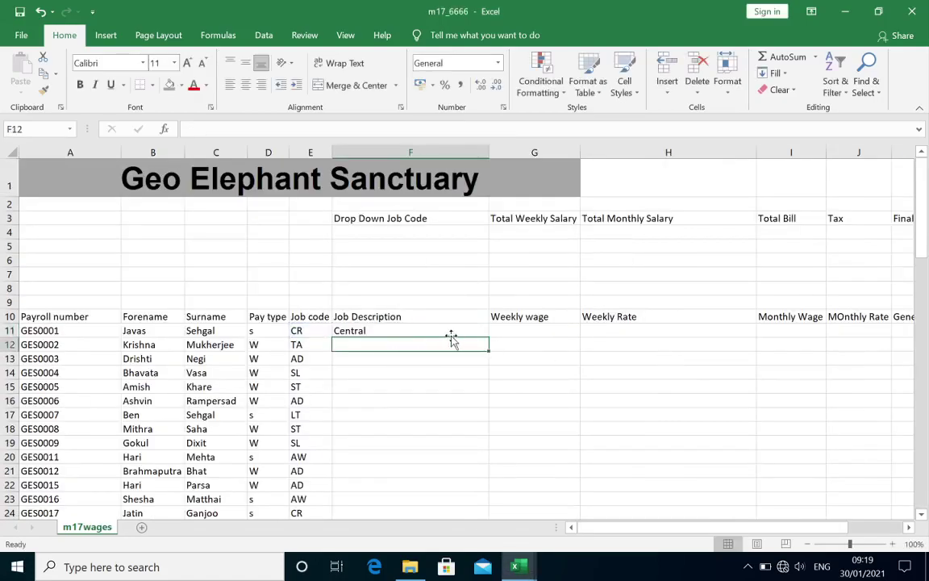
- Fill the F11 lookup down to F64 and scroll through the resulting job descriptions
click(454, 332)
double_click(489, 337)
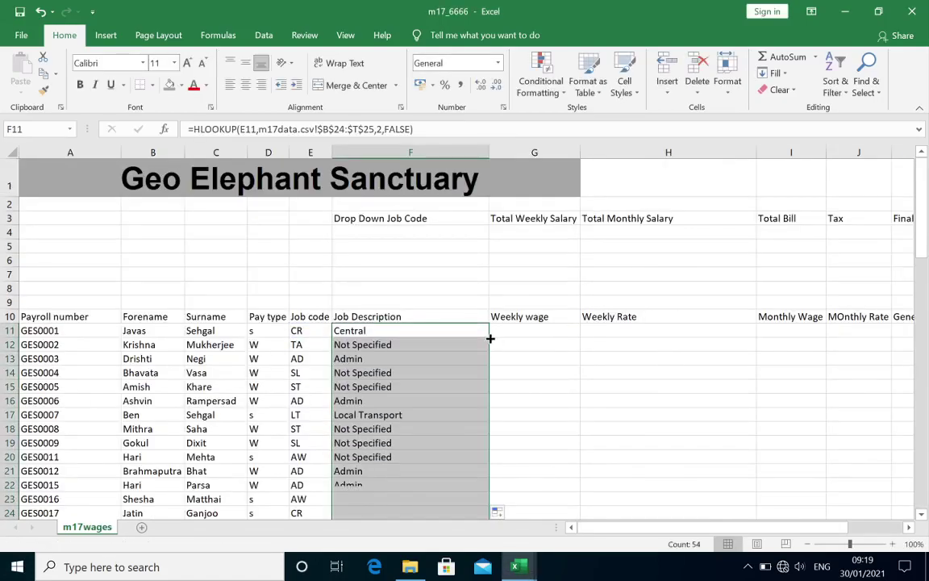
scroll(440, 394, down, 6)
scroll(439, 394, down, 5)
scroll(441, 395, down, 5)
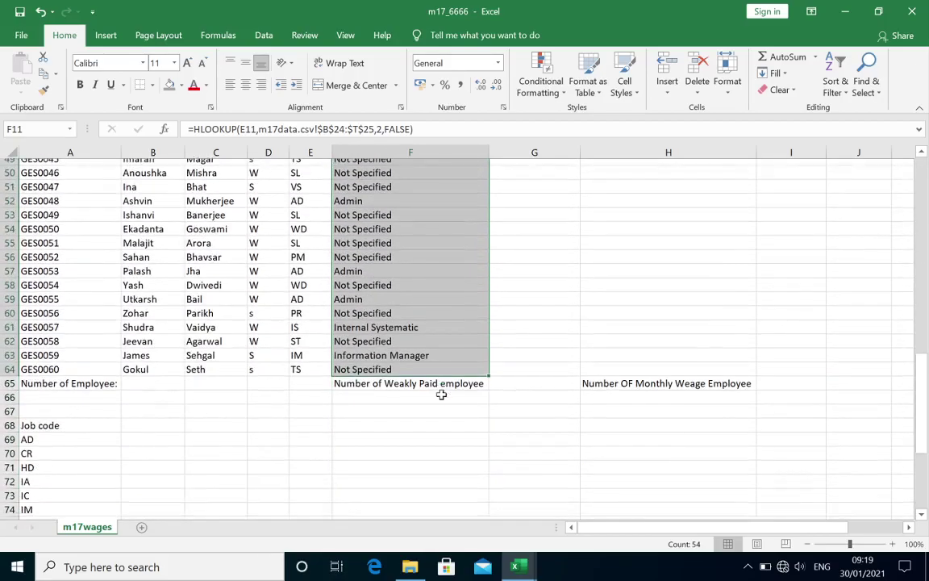
scroll(441, 394, down, 1)
scroll(442, 394, up, 2)
scroll(442, 394, up, 2)
scroll(441, 394, up, 3)
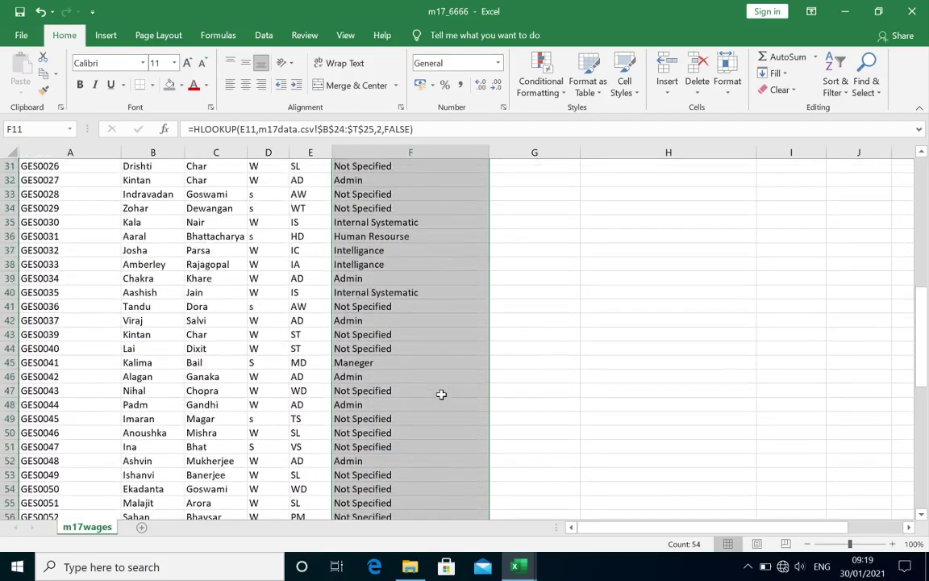
scroll(442, 395, up, 5)
scroll(441, 395, up, 3)
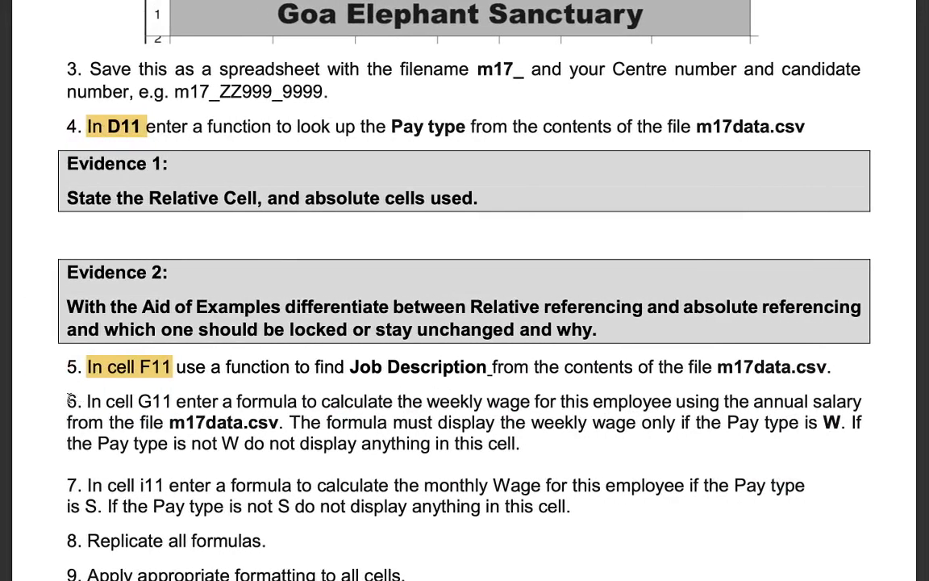
- Highlight item 6's 'In cell G11', 'weekly wage' and bold W, then return to Excel
mouse_move(87, 401)
mouse_down()
mouse_move(165, 401)
mouse_move(89, 401)
mouse_up()
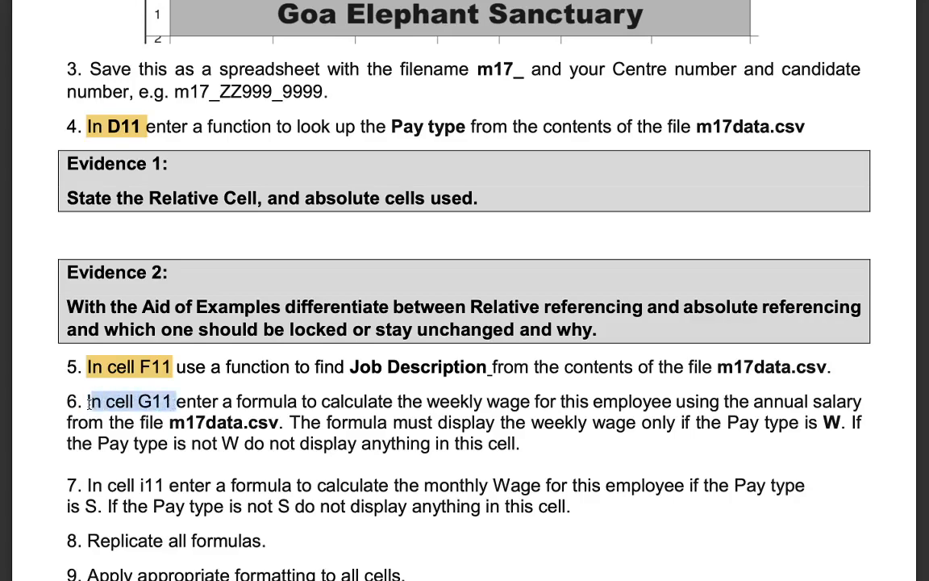
click(617, 34)
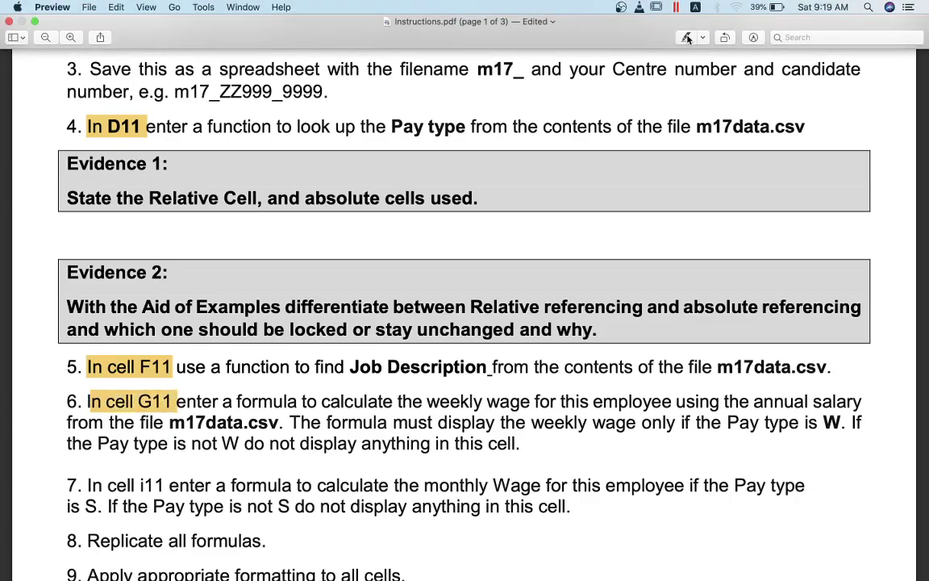
drag(427, 401, 528, 407)
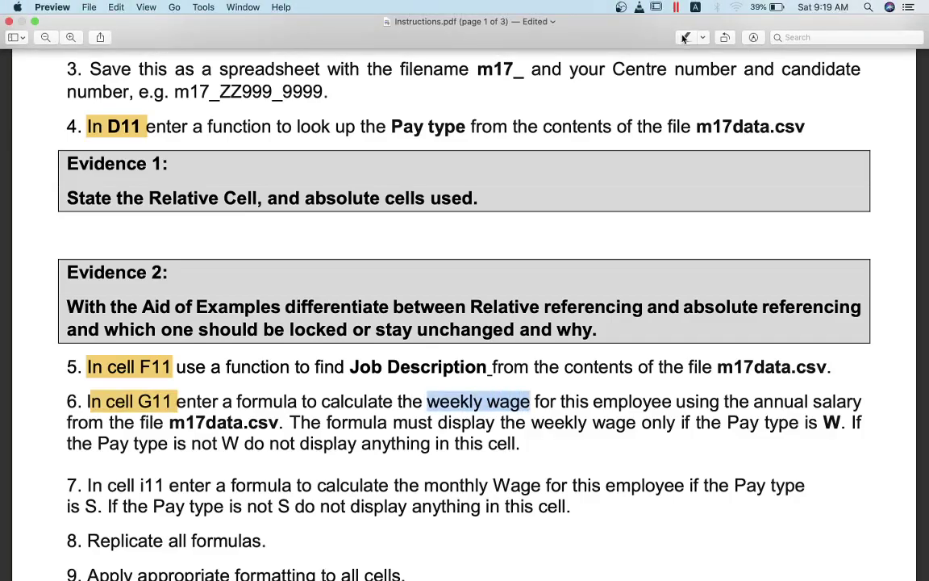
click(686, 38)
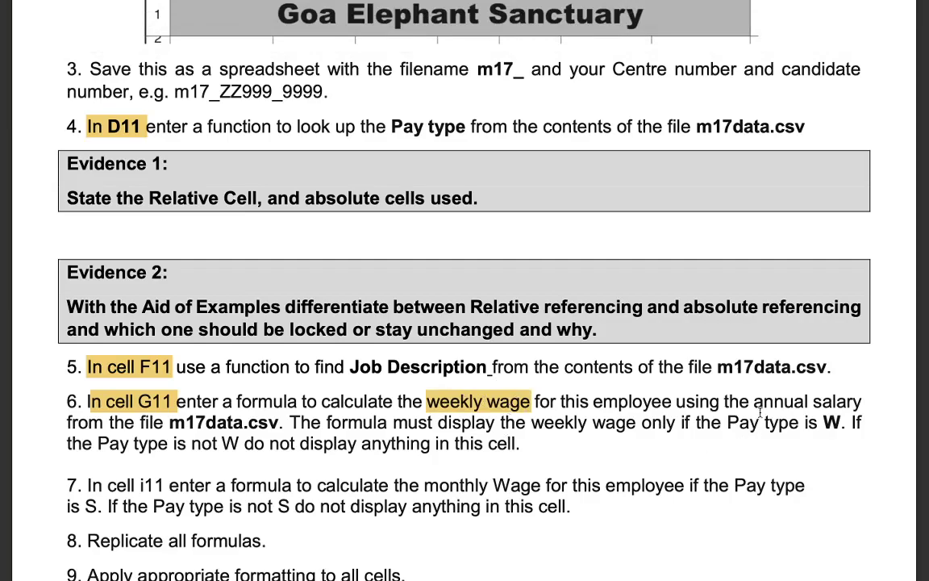
drag(755, 402, 860, 406)
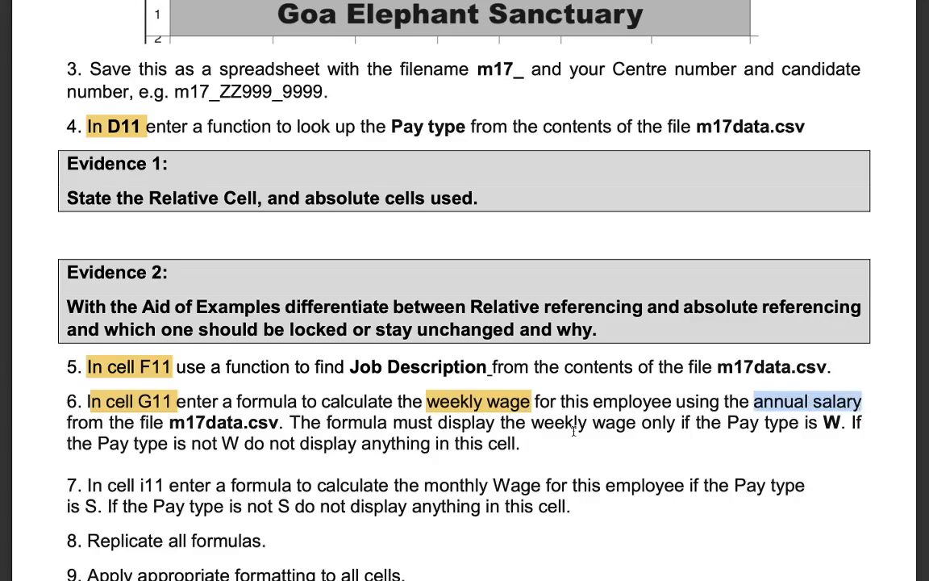
double_click(833, 425)
mouse_move(647, 3)
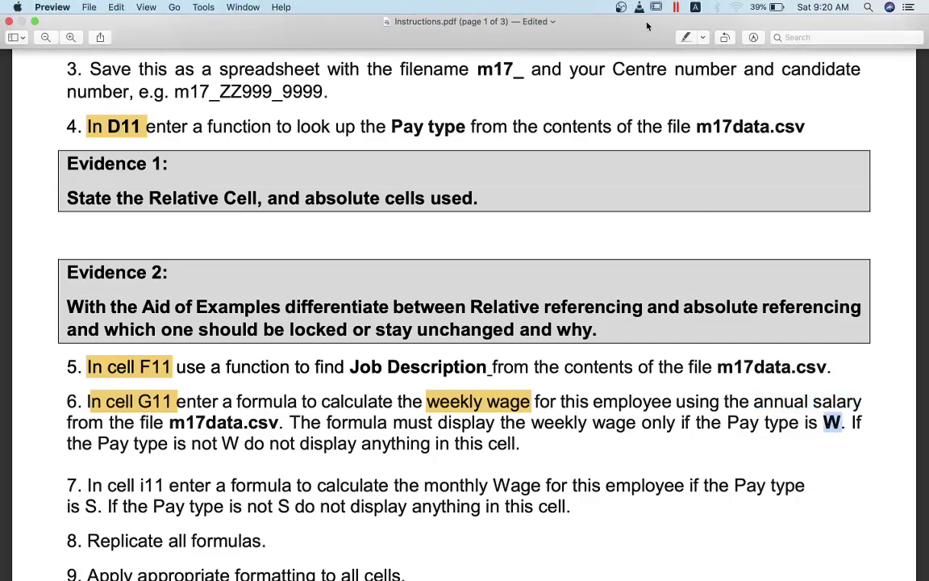
click(691, 42)
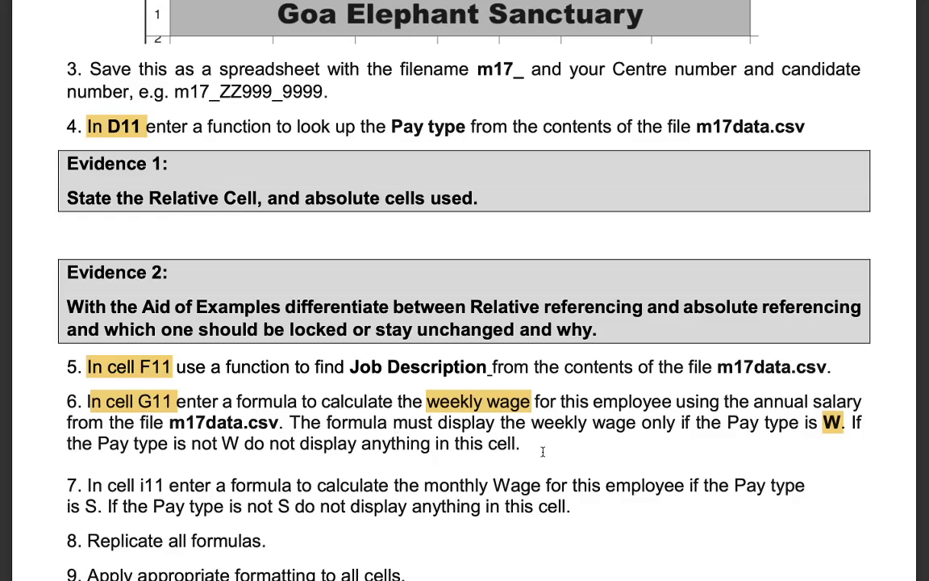
key(ctrl+Right)
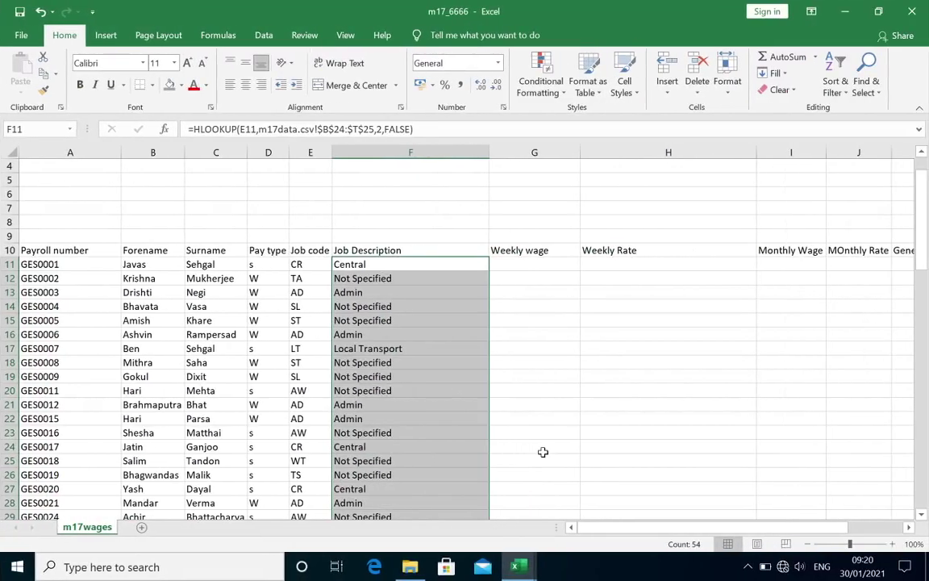
- In G11 start an IF testing D11="w" with a VLOOKUP on E11's job code
click(548, 263)
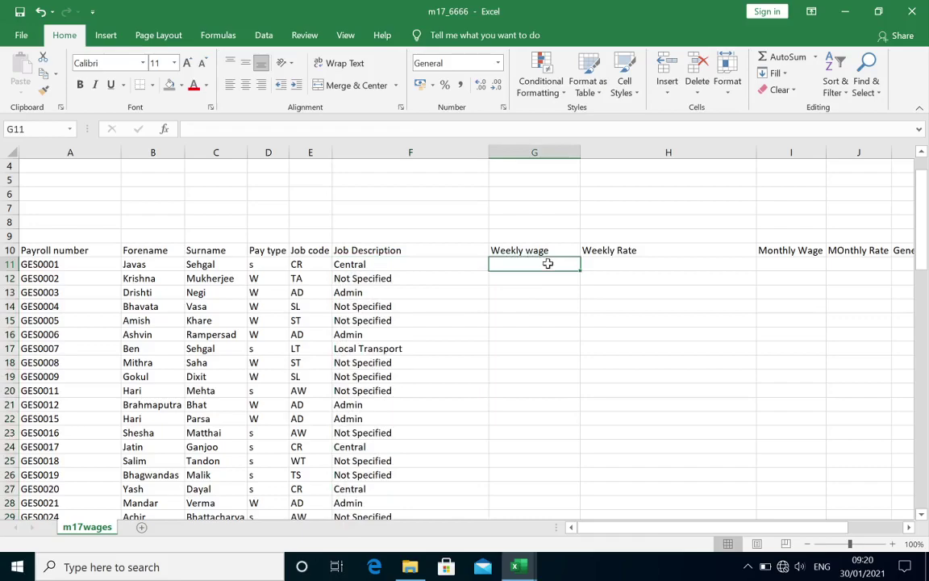
text(=)
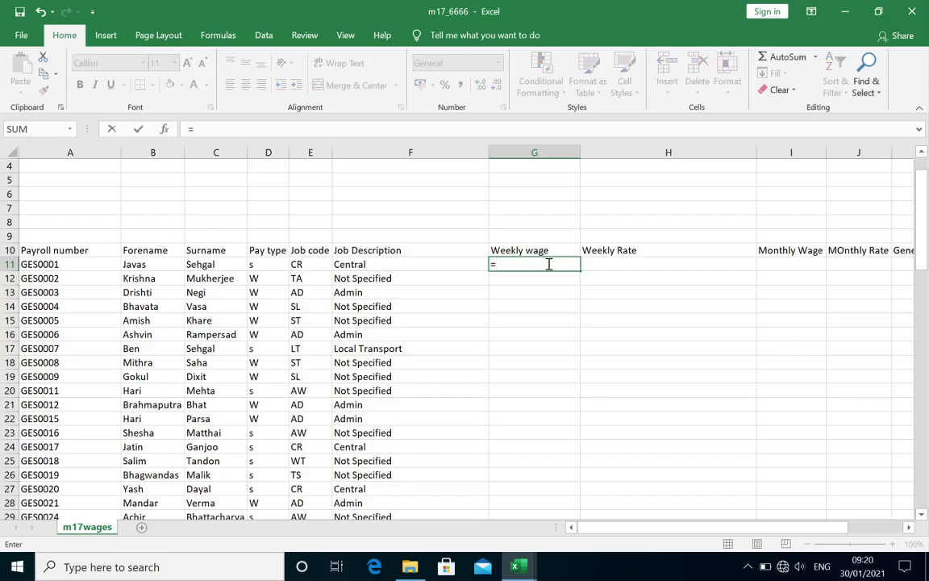
text(if)
double_click(531, 279)
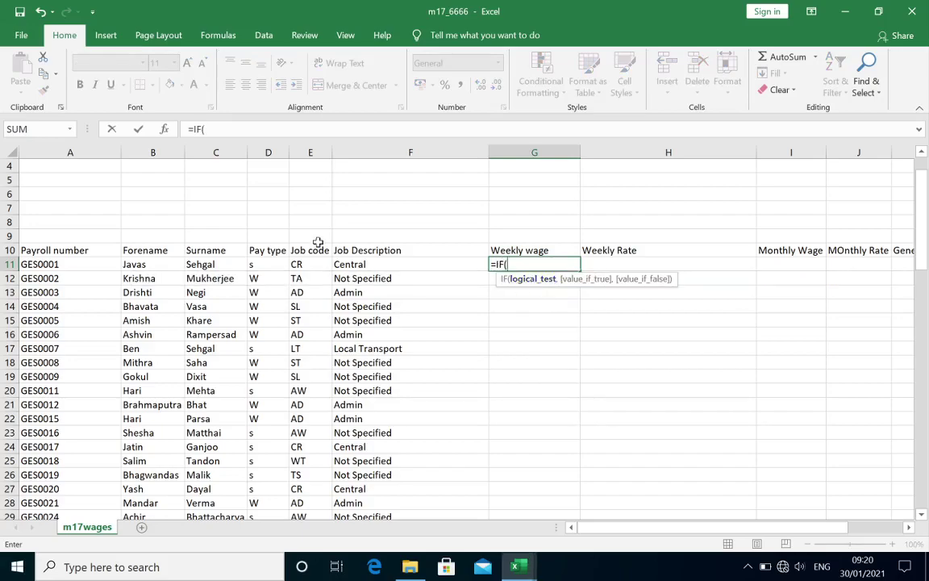
click(264, 260)
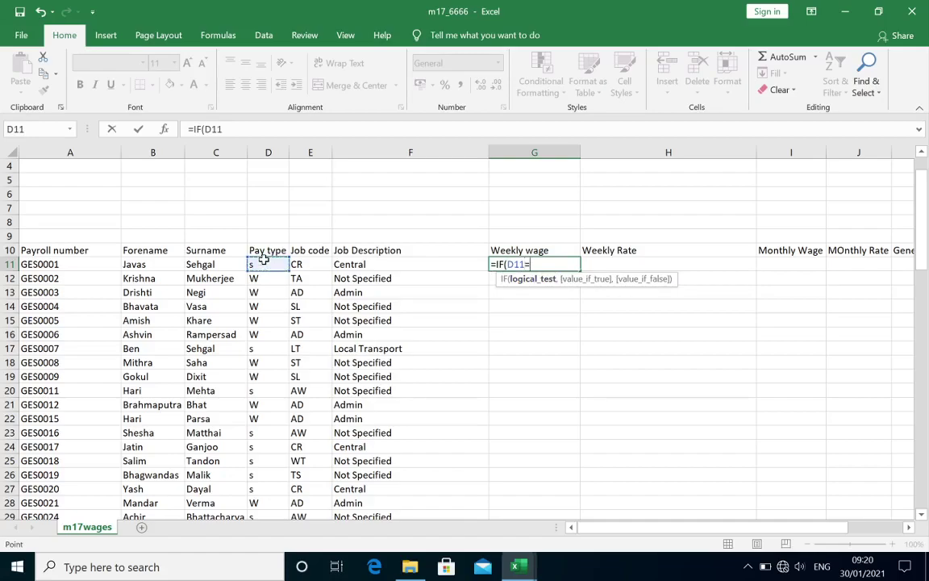
text(="w")
text(,vl)
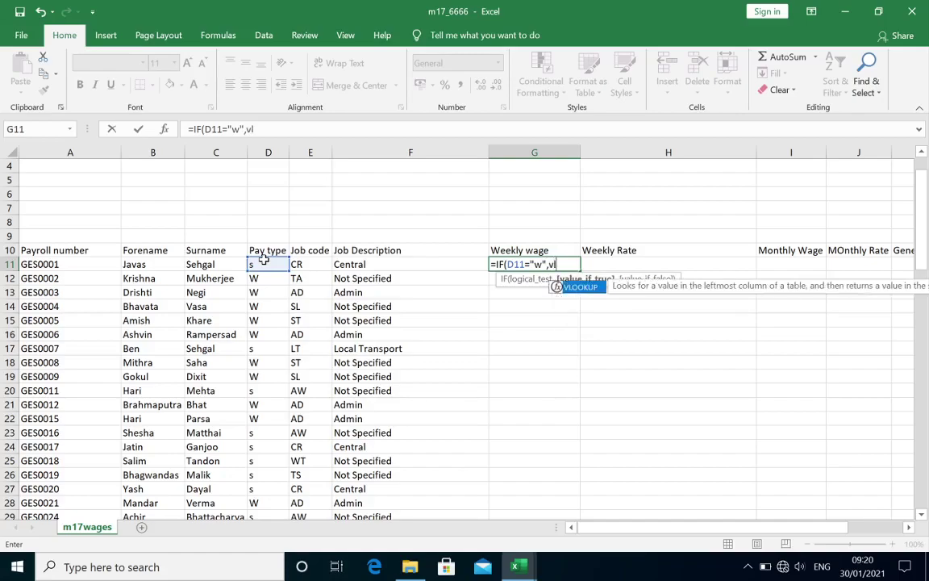
text(oo)
double_click(583, 287)
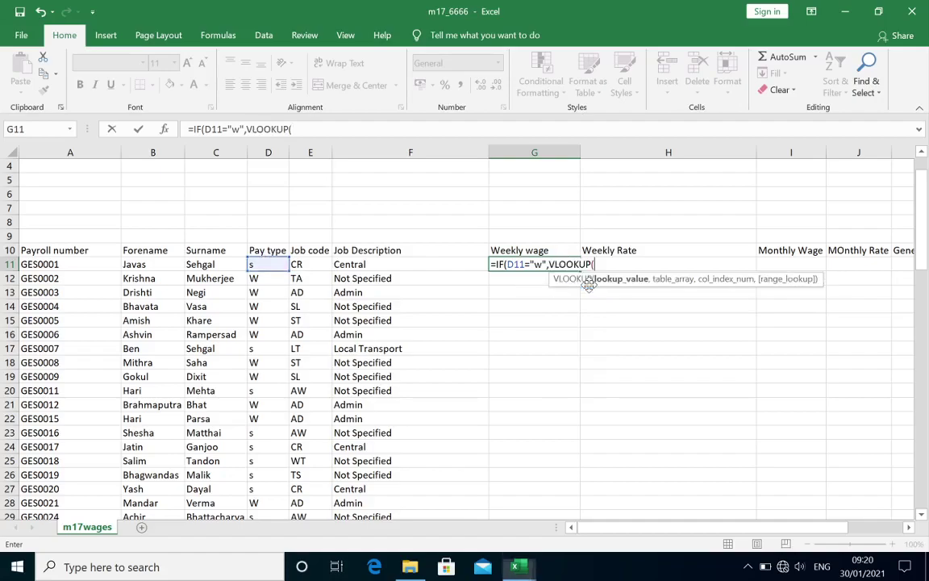
click(313, 265)
text(,)
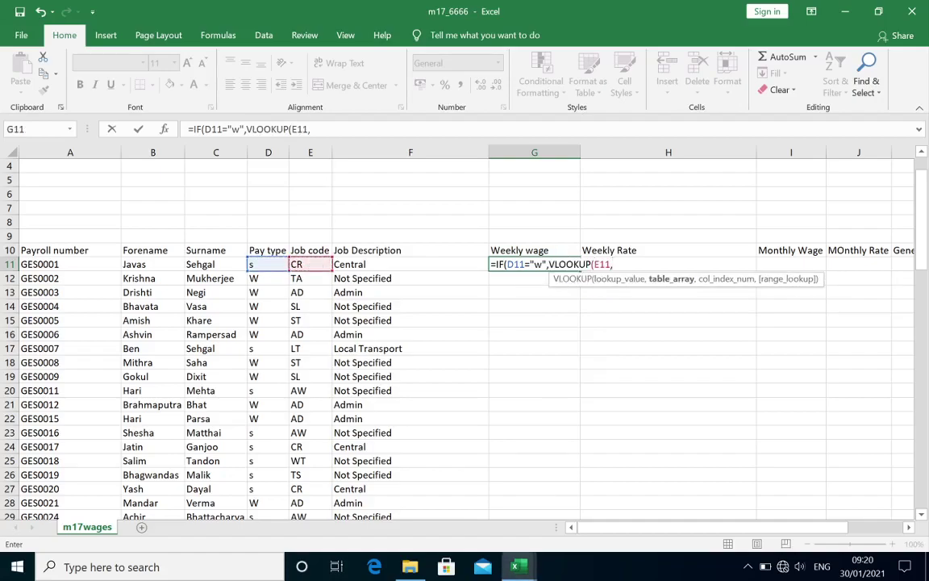
- Point the VLOOKUP at m17data!$A$1:$C$20, column 3, FALSE, then close and commit the formula
mouse_move(517, 567)
click(572, 516)
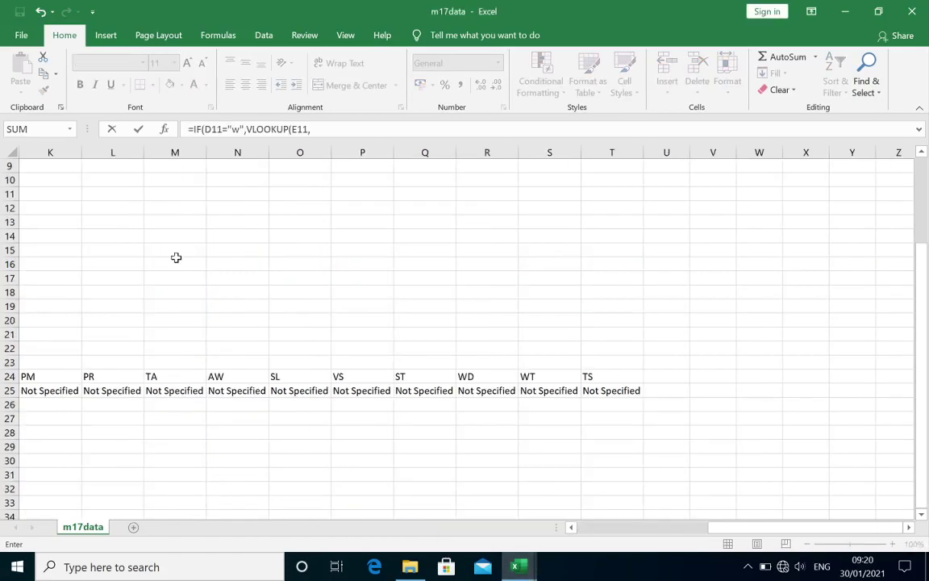
scroll(176, 257, up, 3)
scroll(176, 257, left, 5)
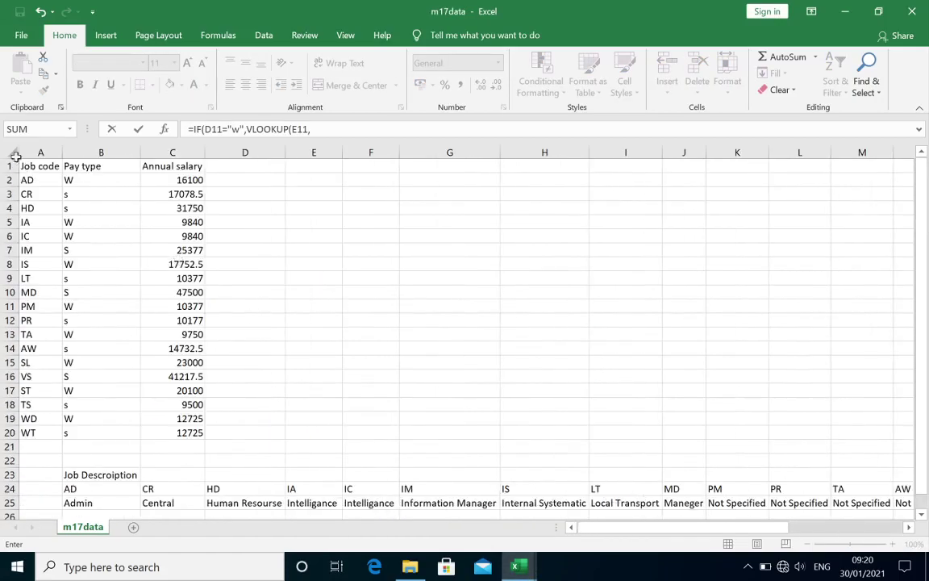
mouse_move(40, 166)
mouse_down()
mouse_move(184, 449)
mouse_move(185, 432)
mouse_up()
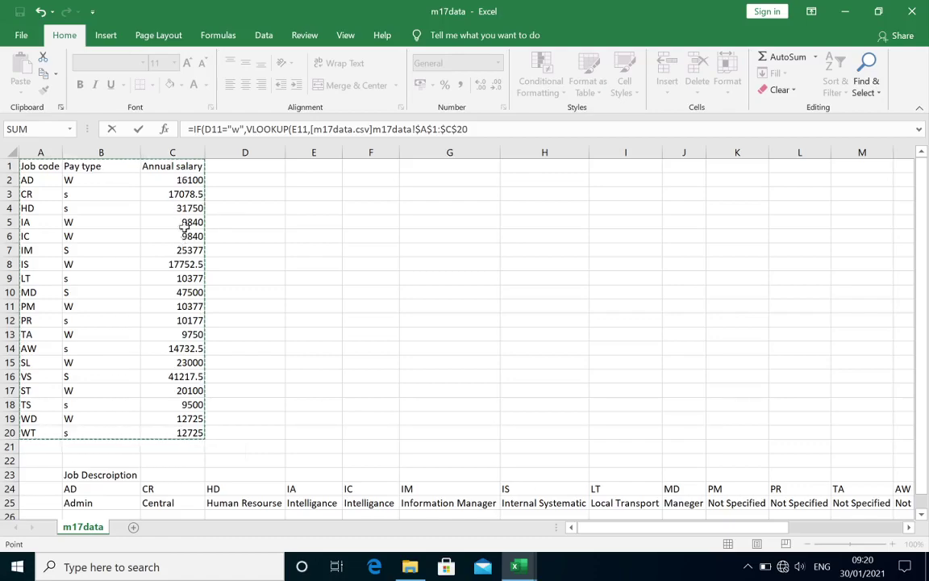
text(,3,)
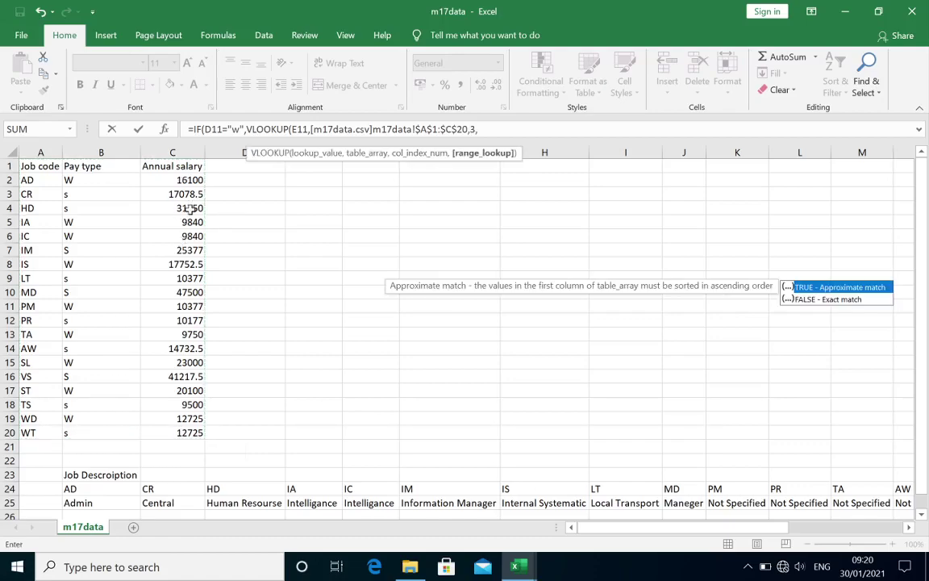
click(855, 300)
double_click(860, 300)
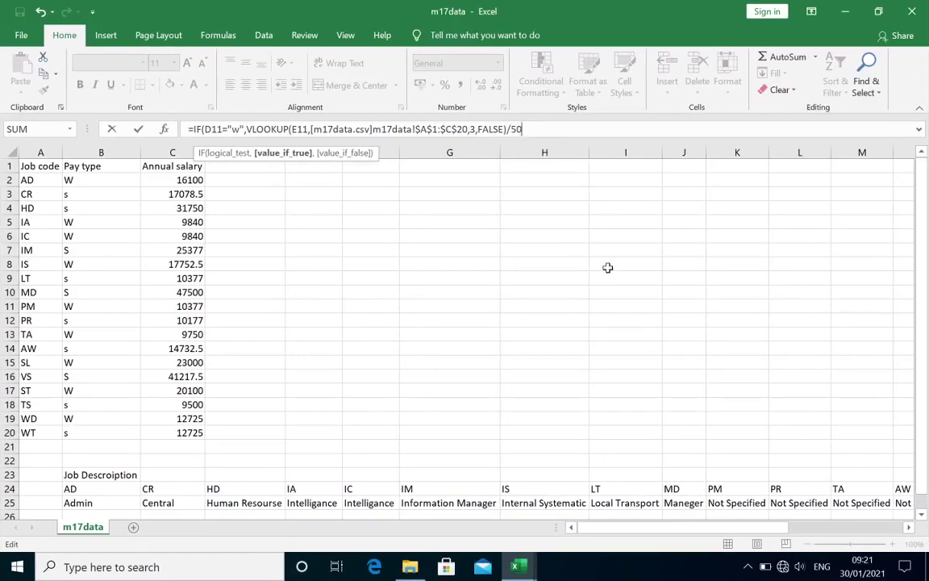
text(,)
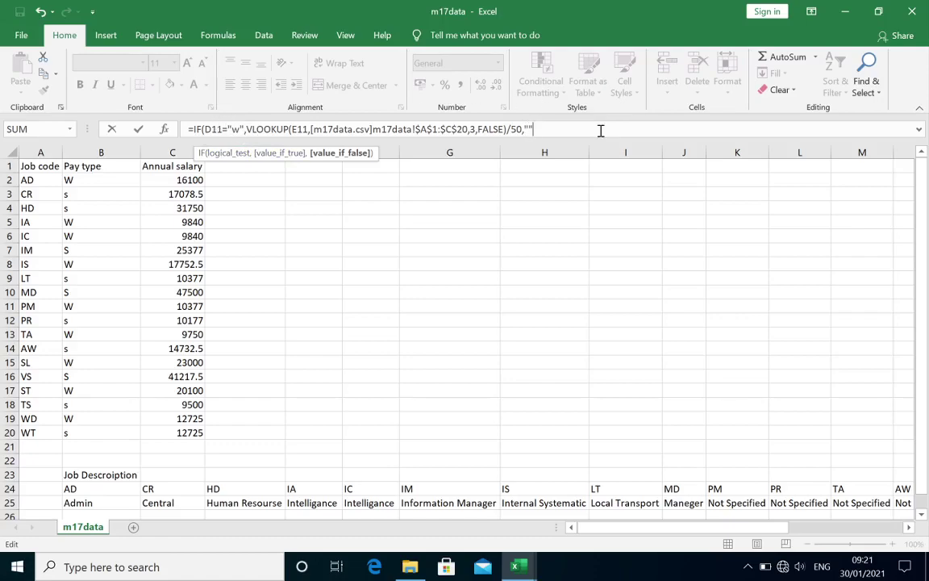
text())
key(Return)
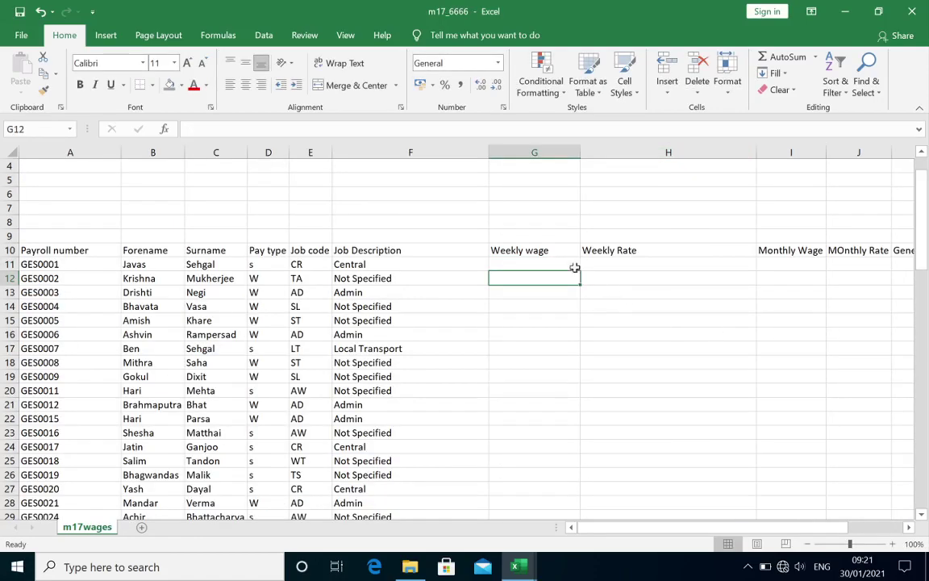
- Fill the G11 weekly wage formula down column G
click(574, 266)
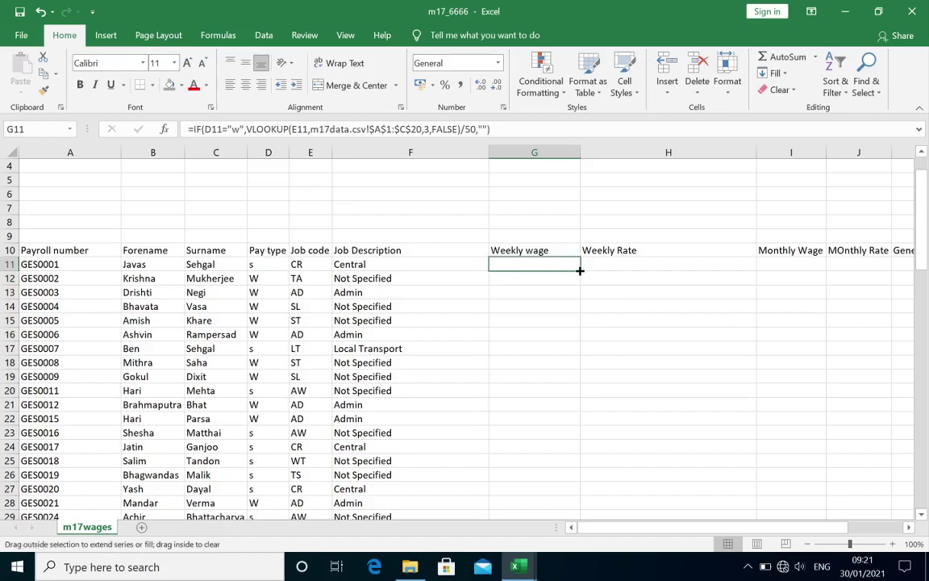
double_click(579, 272)
click(561, 264)
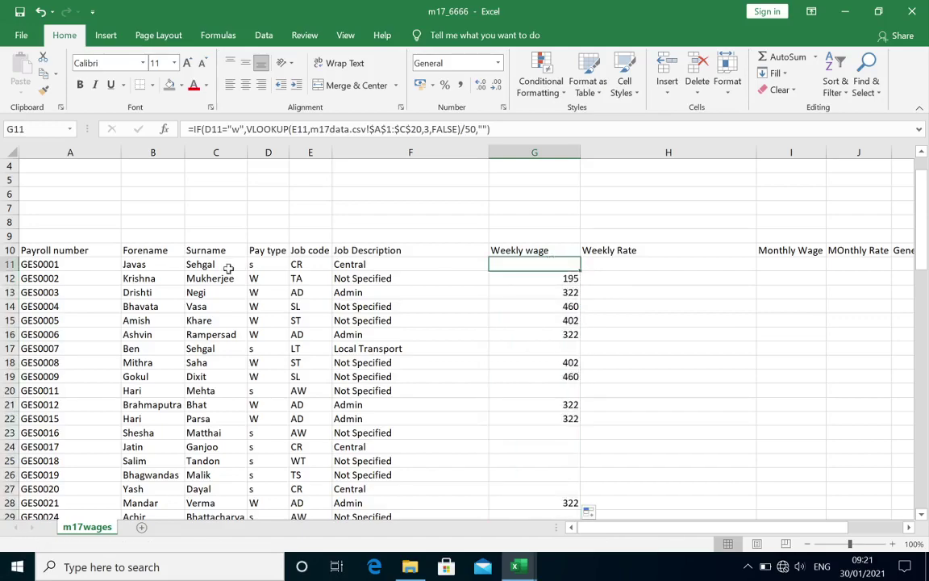
- Check the pay types in D11–D16 against the weekly wage formula in G14
click(265, 268)
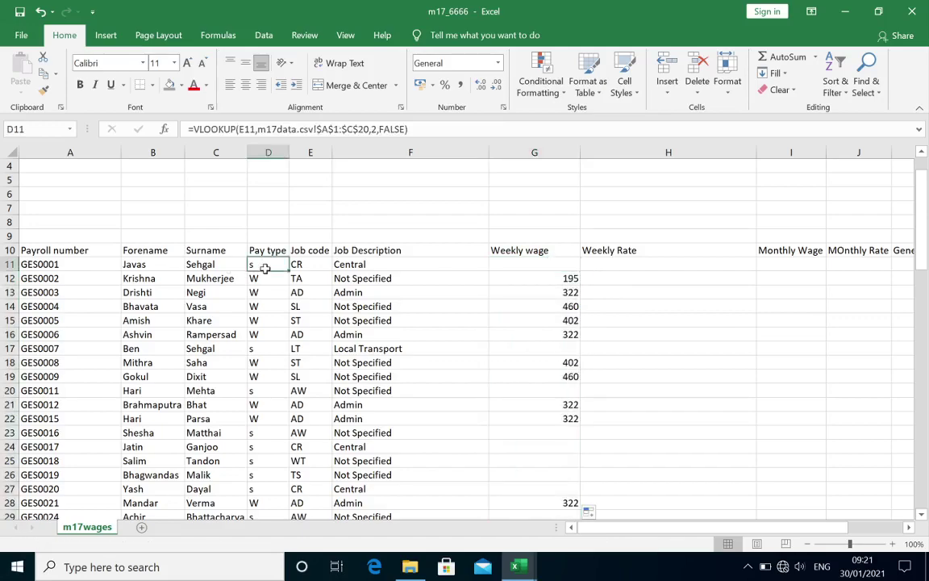
click(272, 280)
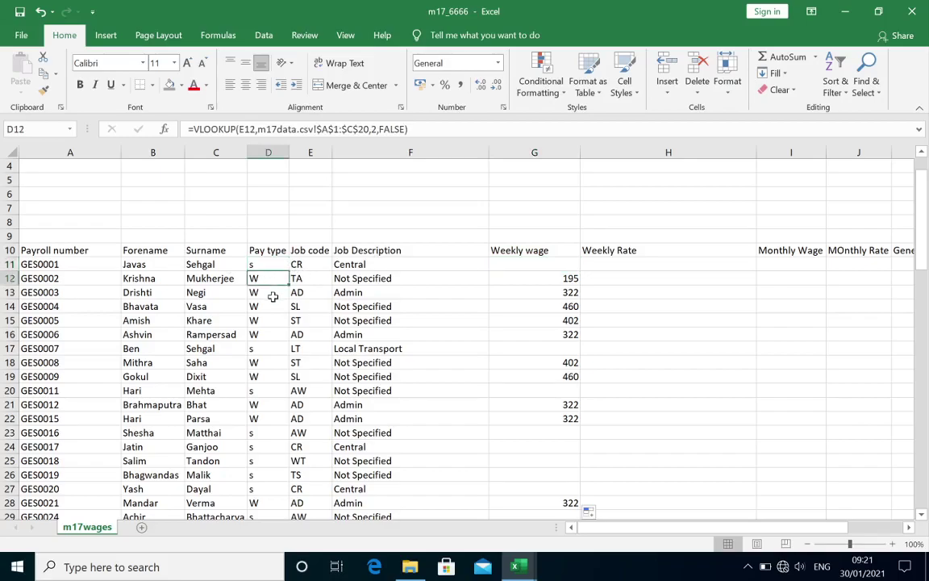
click(272, 294)
click(273, 307)
click(274, 321)
click(275, 334)
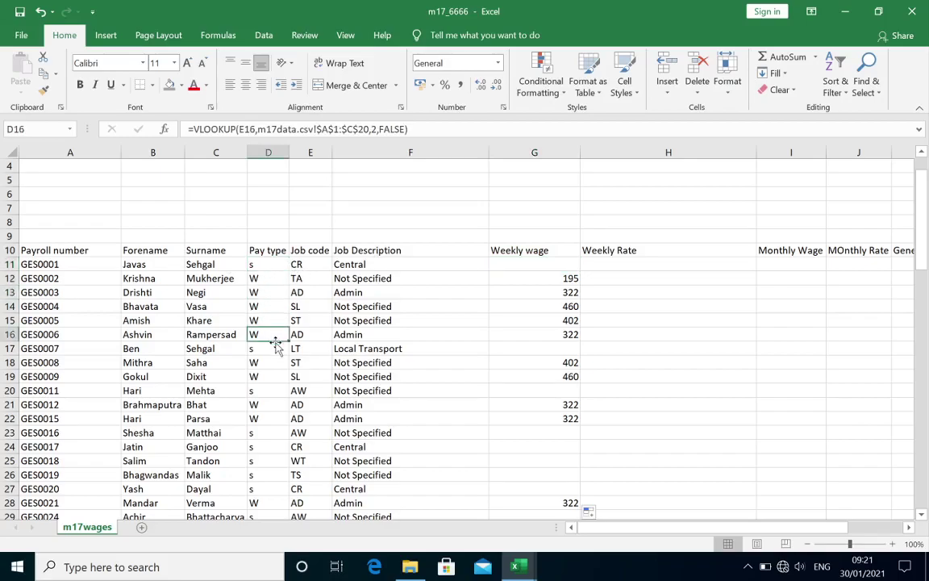
click(275, 321)
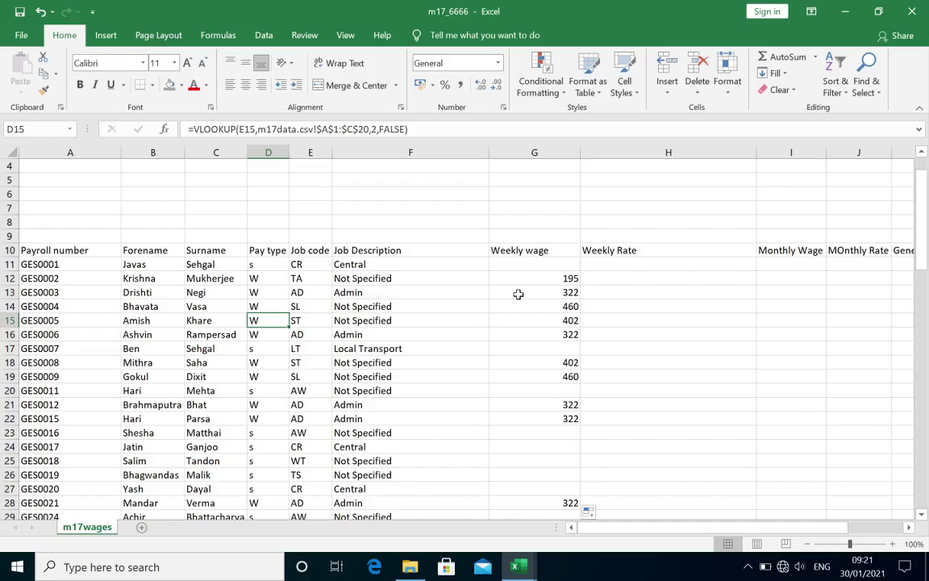
click(540, 306)
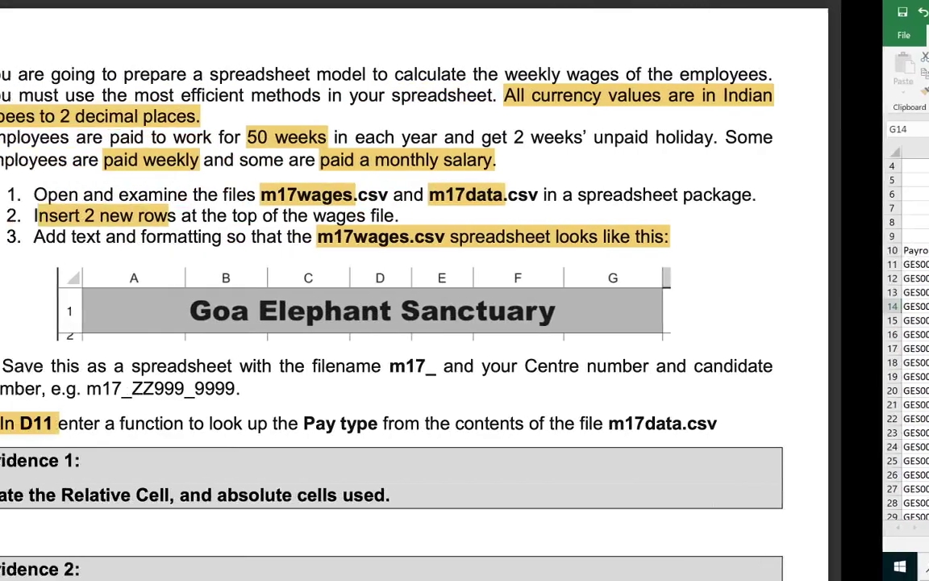
- Scroll to item 7 and highlight 'In cell i11', 'S.' and 'not display anything' in yellow
scroll(543, 311, down, 10)
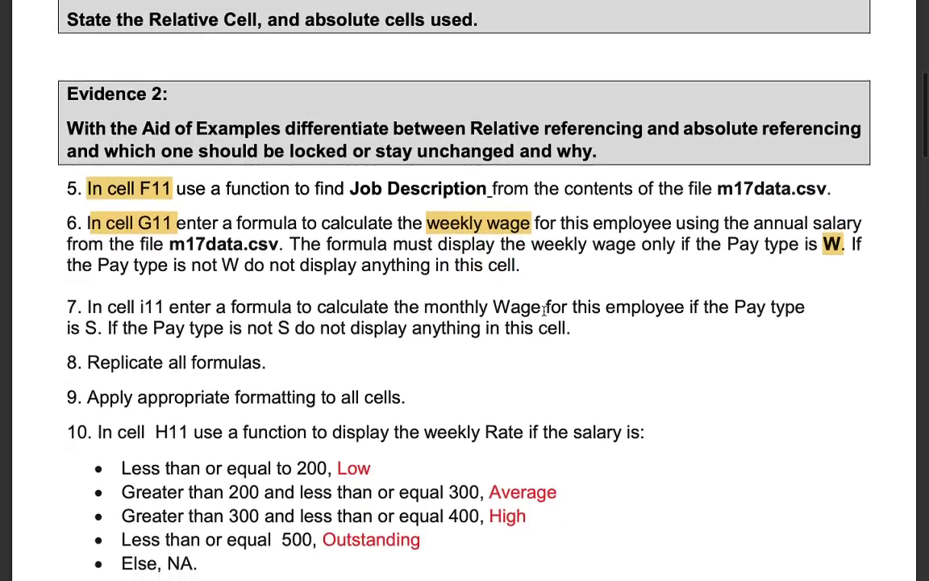
drag(87, 306, 167, 305)
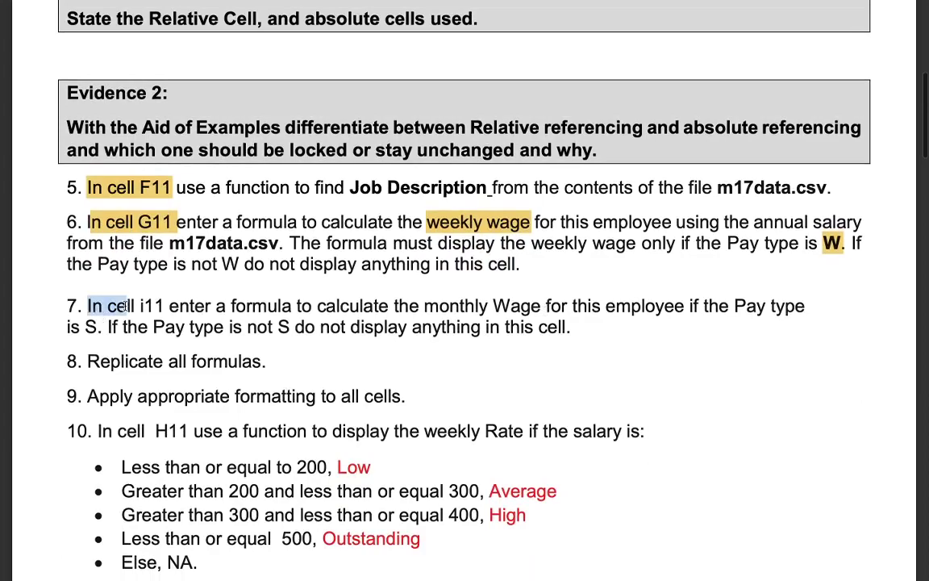
mouse_move(713, 6)
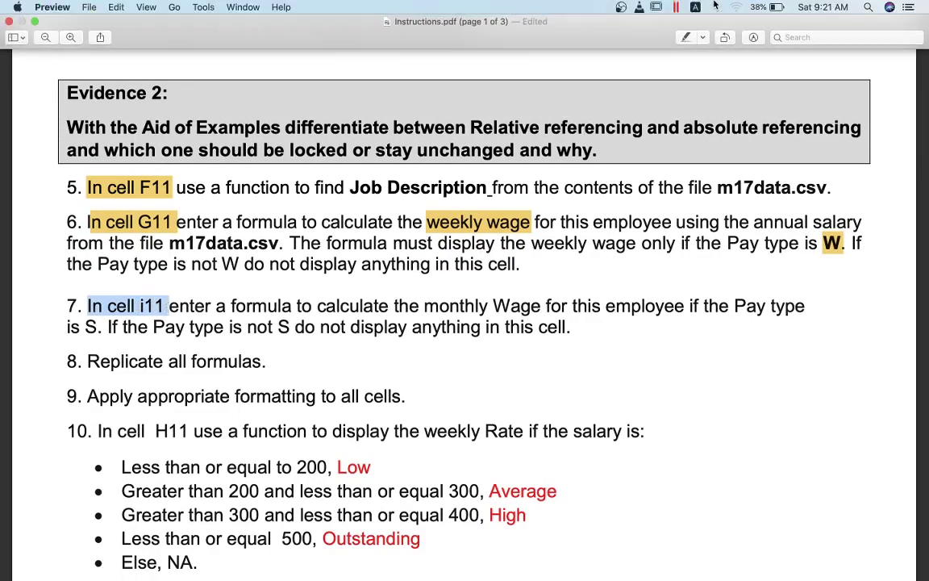
click(688, 38)
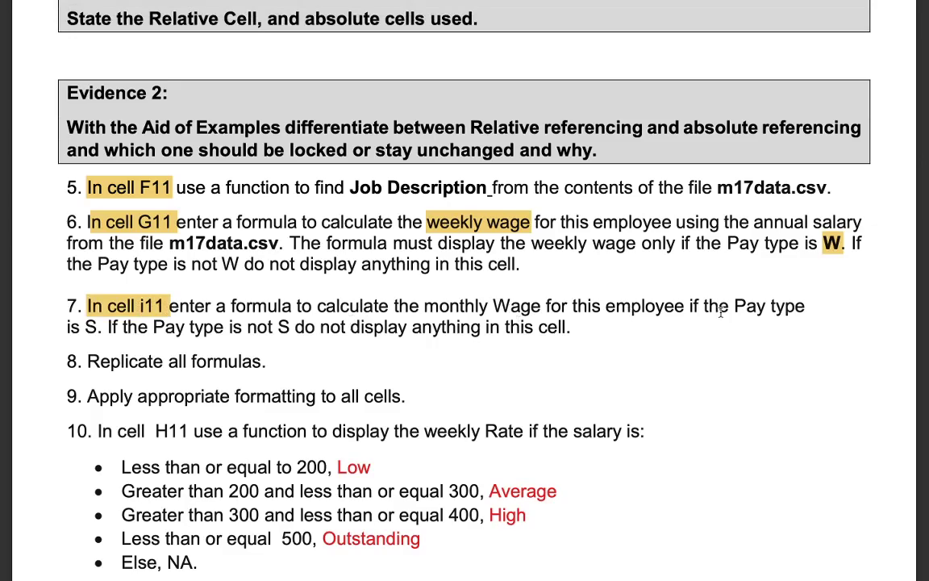
drag(81, 327, 103, 327)
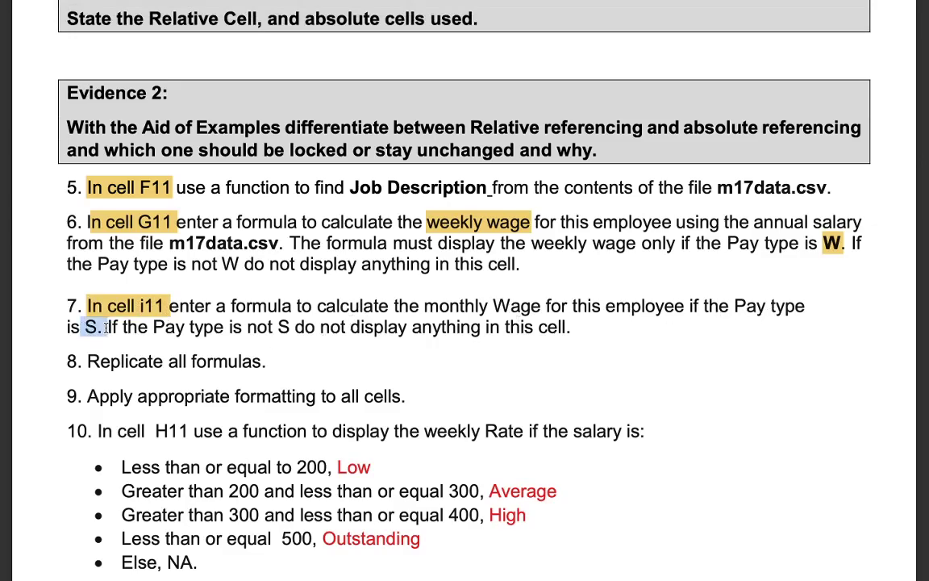
click(688, 38)
drag(320, 326, 481, 327)
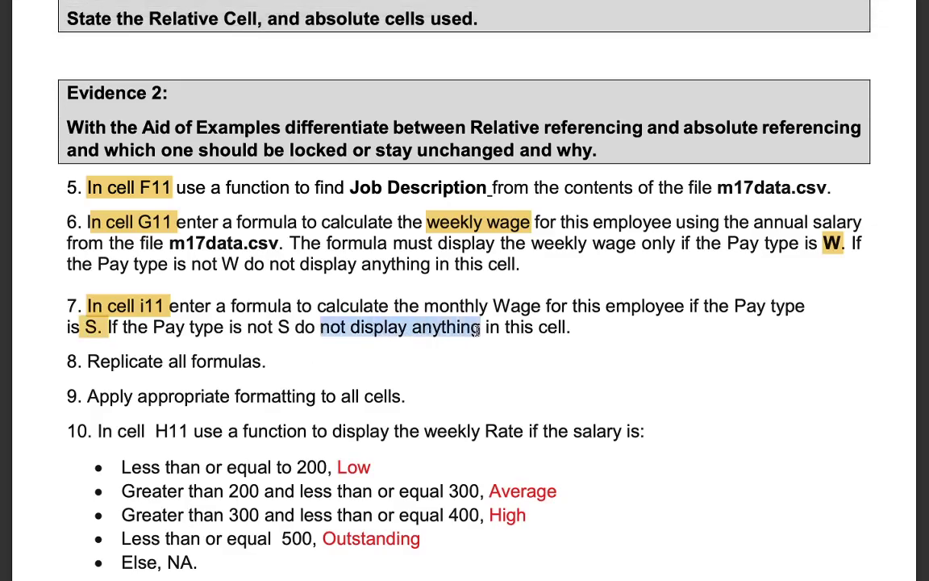
click(690, 38)
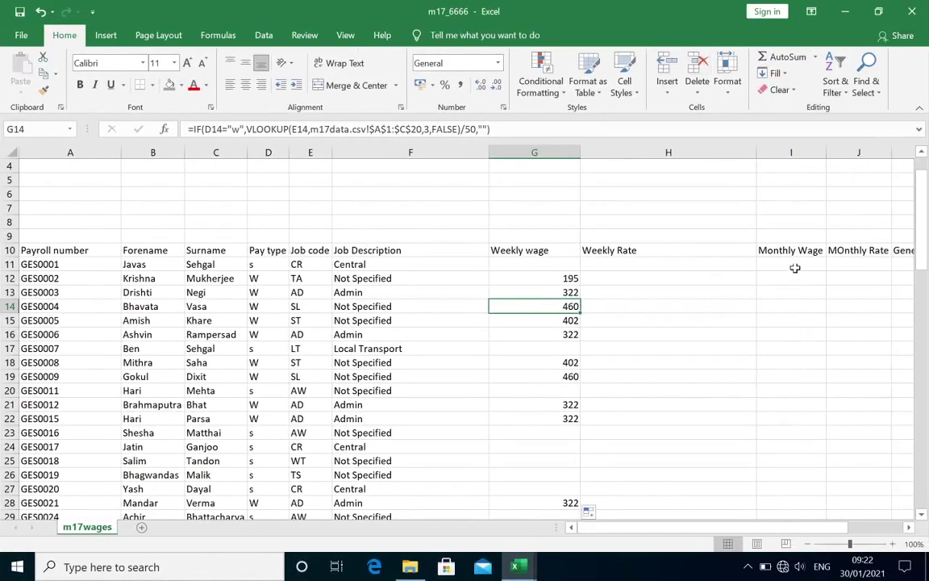
- In I11 start =IF(D11="s",VLOOKUP(E11, using D11's pay type and E11's job code
click(795, 264)
text(=)
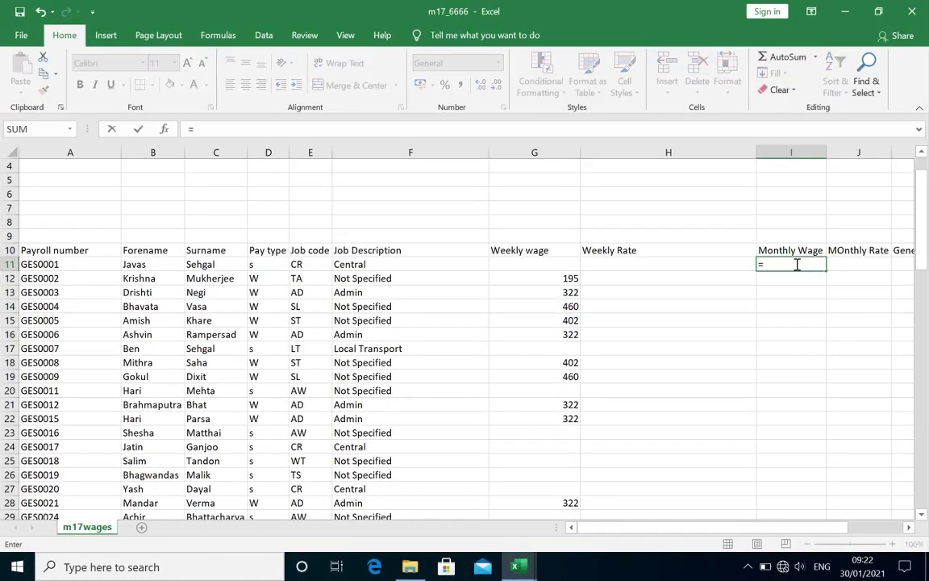
text(if)
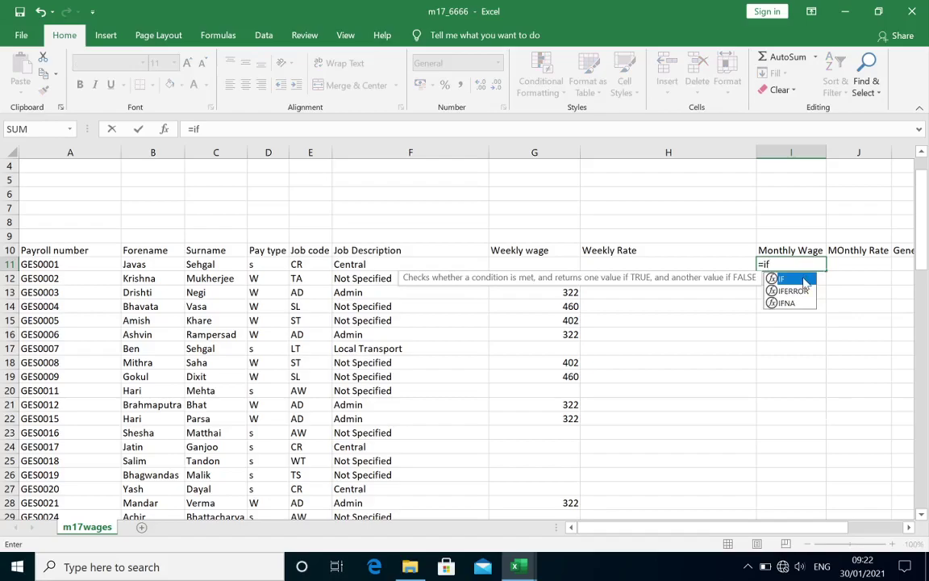
double_click(800, 276)
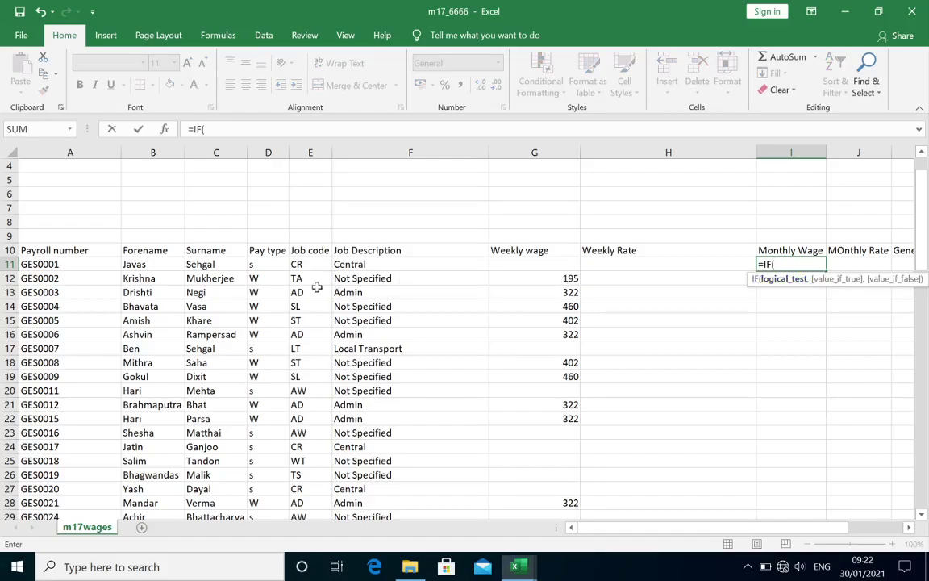
click(271, 266)
text(=)
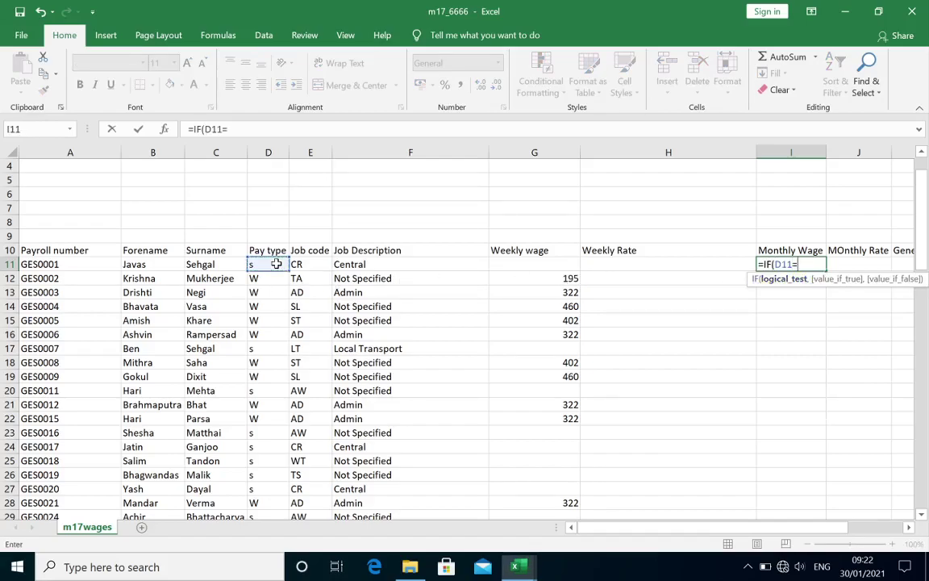
text("s",)
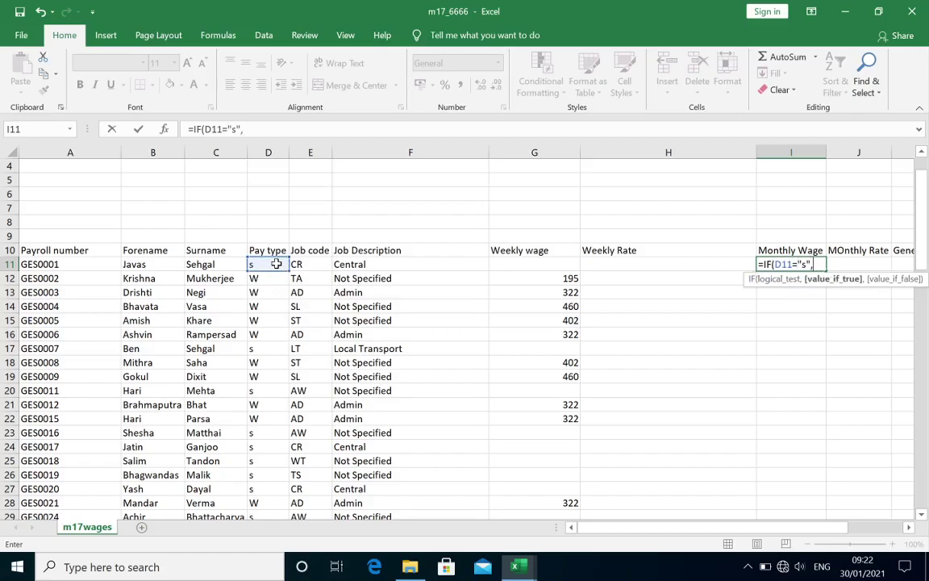
text(vlo)
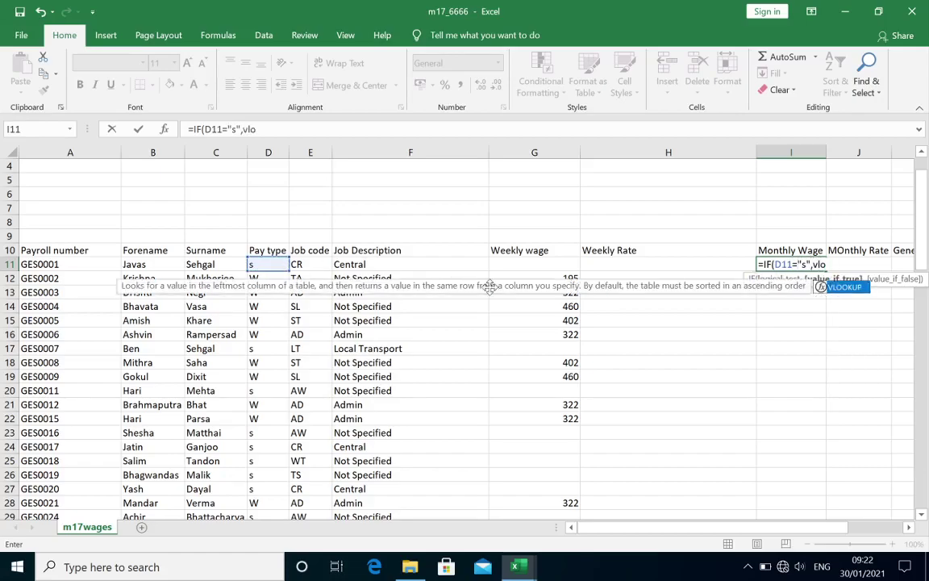
double_click(836, 287)
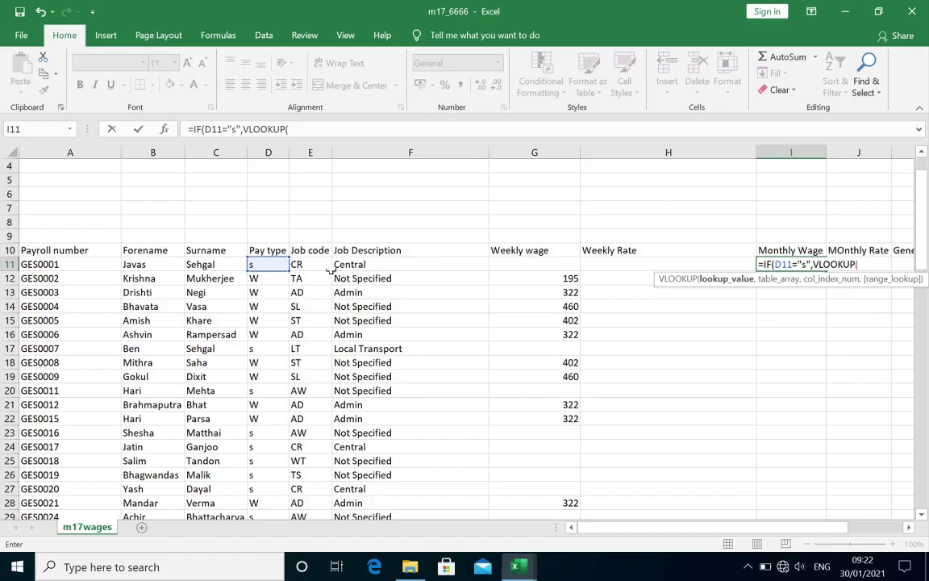
click(311, 264)
text(,)
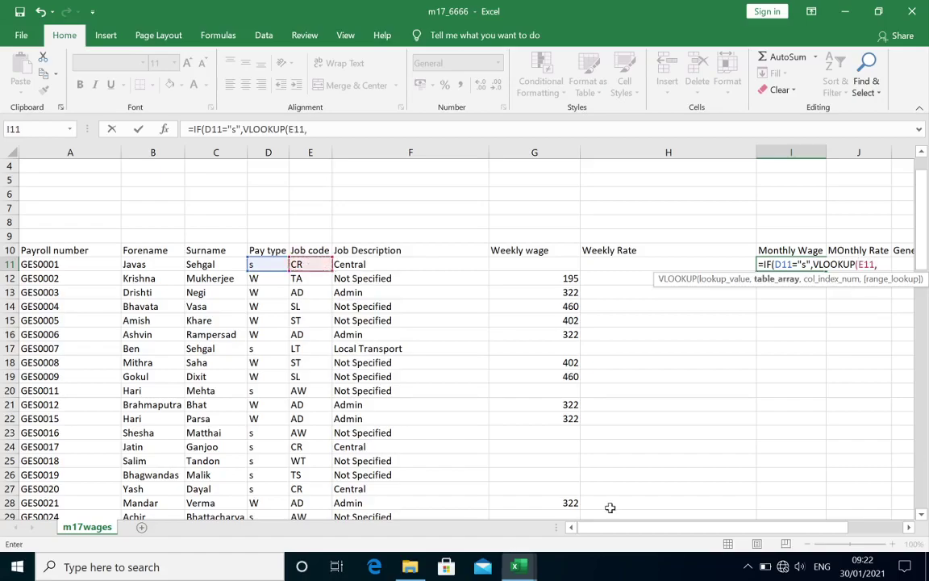
- Complete the lookup on m17data $A$1:$C$20, column 3, FALSE, divided by 12, blank otherwise
mouse_move(517, 567)
click(581, 496)
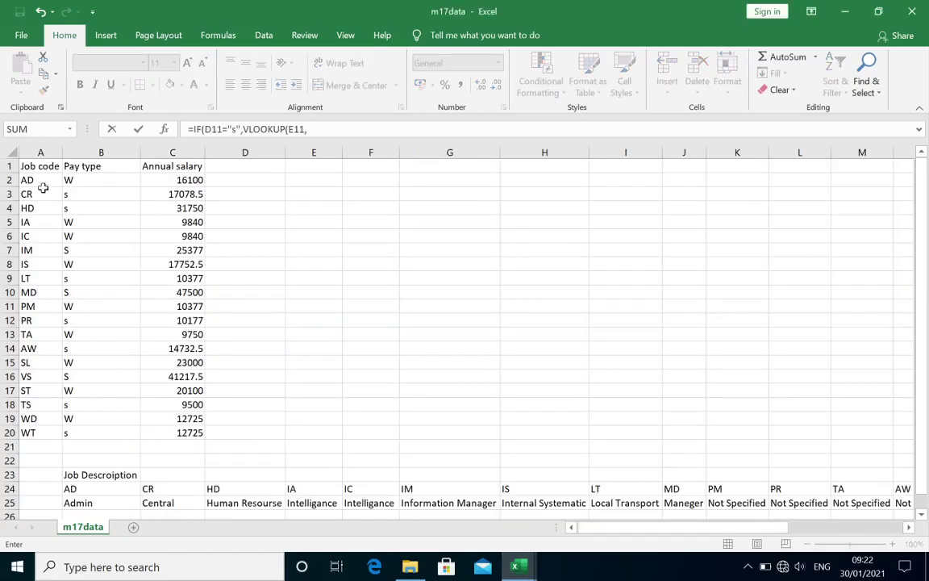
drag(46, 164, 176, 433)
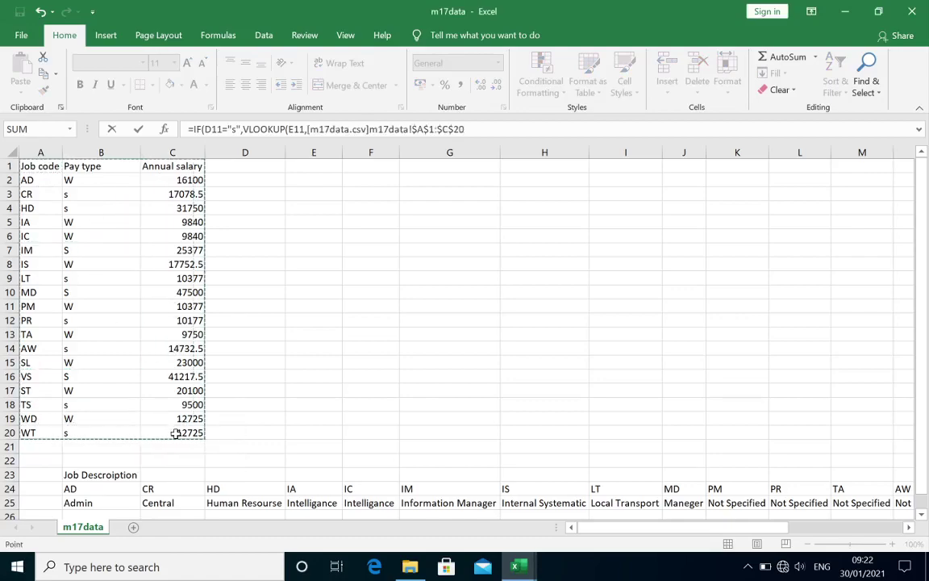
text(,)
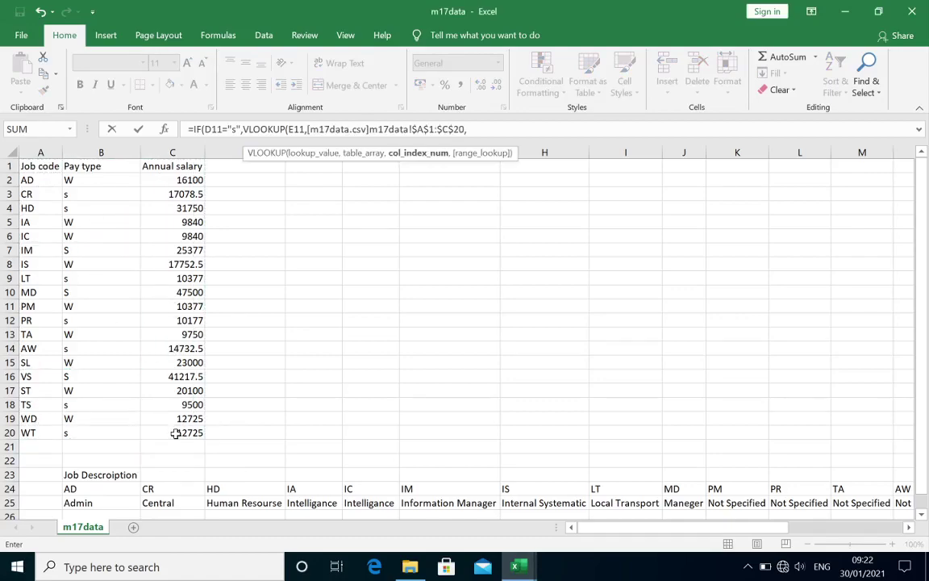
text(3)
text(,)
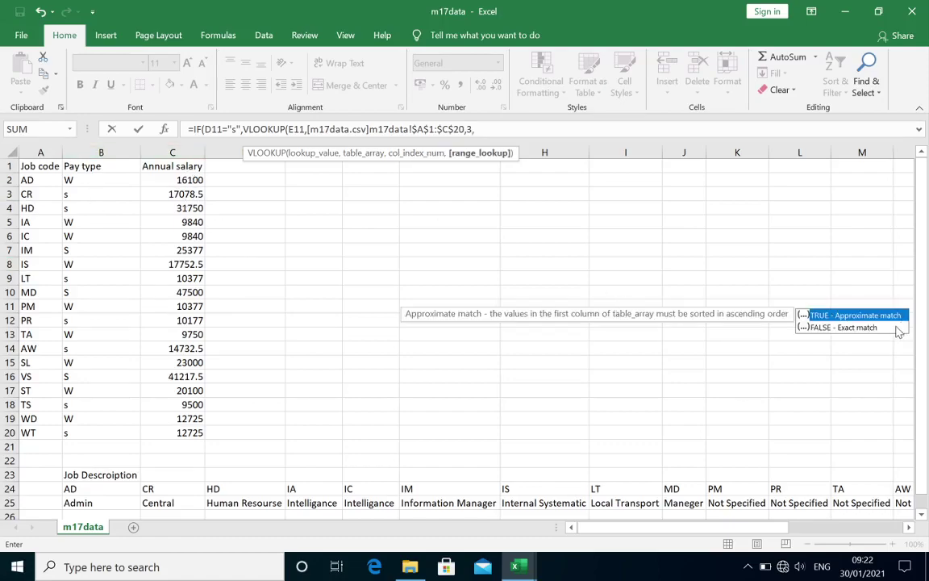
double_click(895, 327)
text()/12)
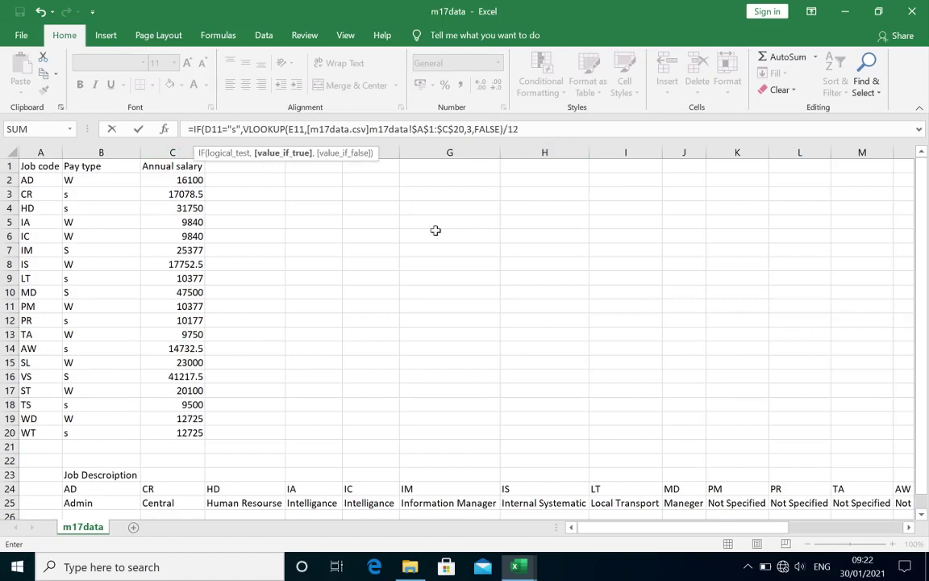
text(,)
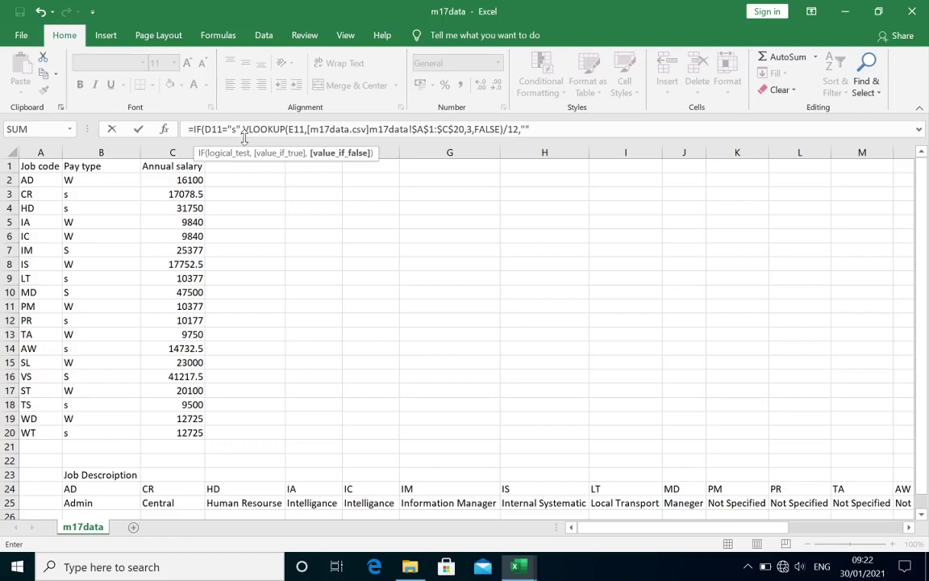
key(Return)
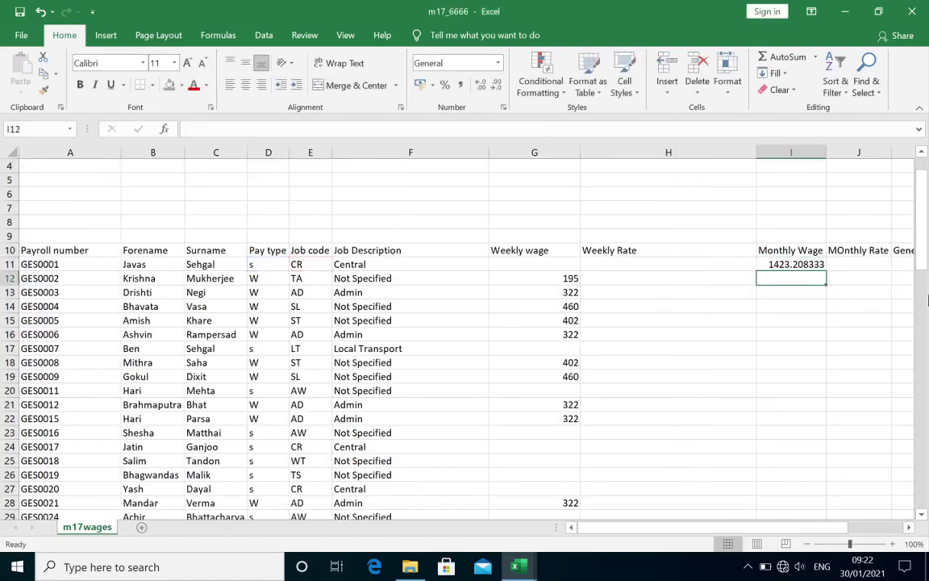
click(797, 263)
double_click(826, 271)
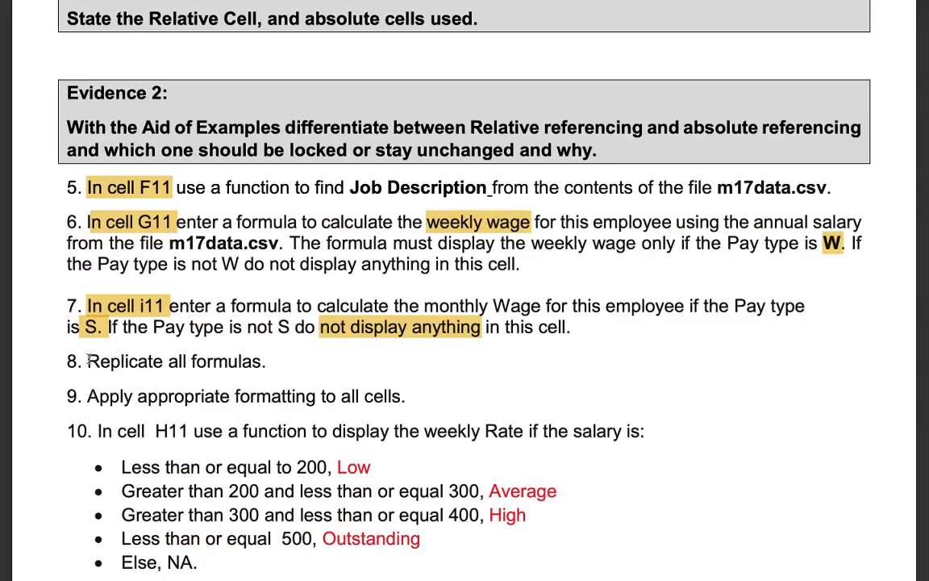
drag(88, 396, 369, 408)
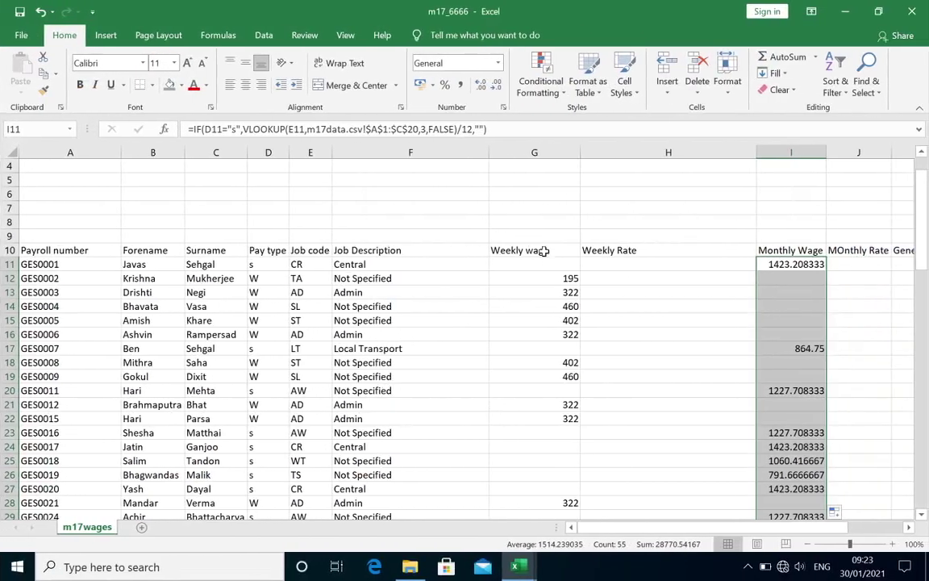
click(528, 264)
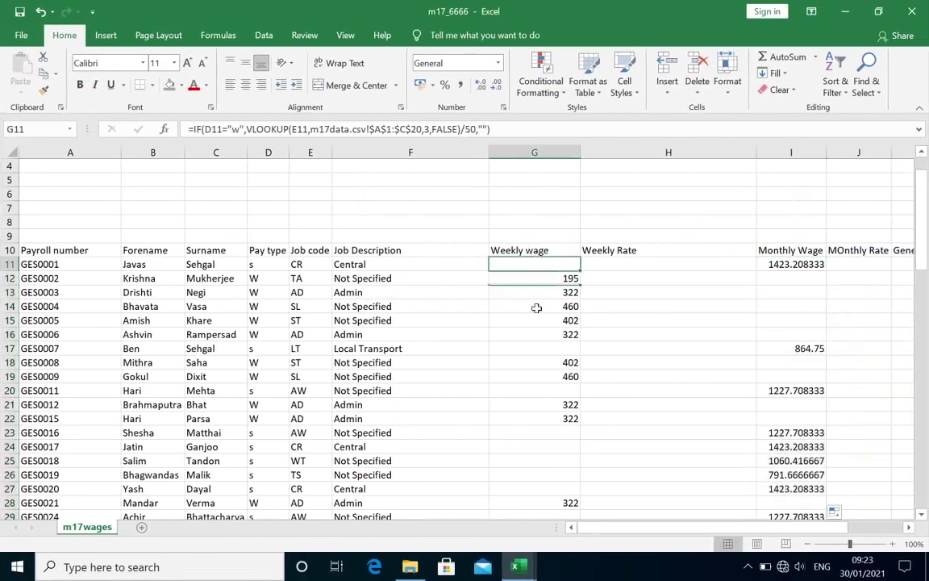
drag(532, 265, 544, 392)
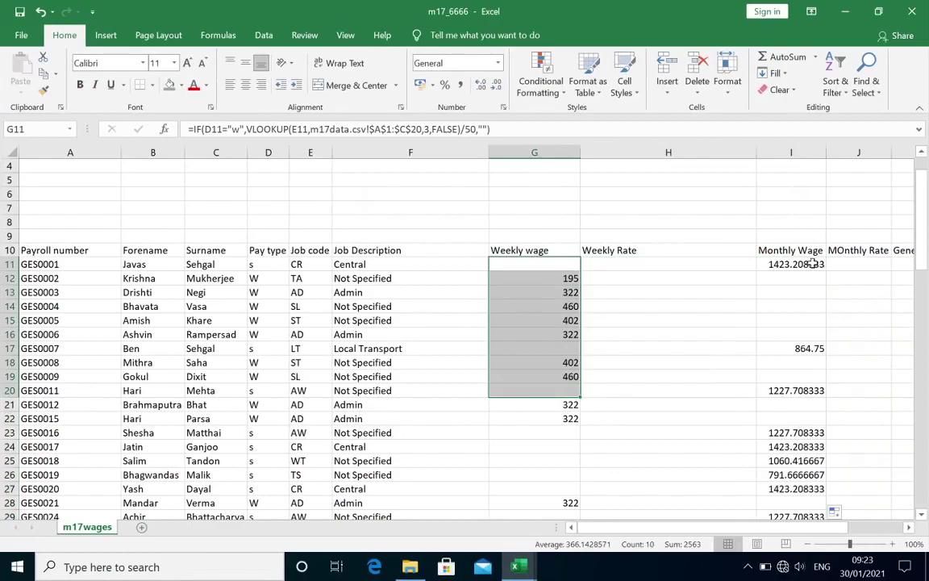
drag(813, 264, 810, 406)
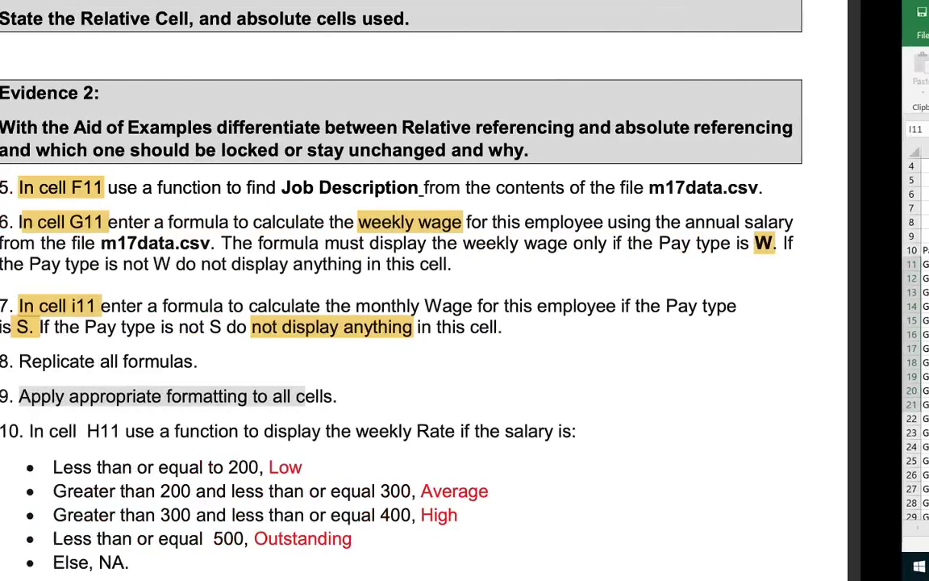
scroll(363, 356, up, 10)
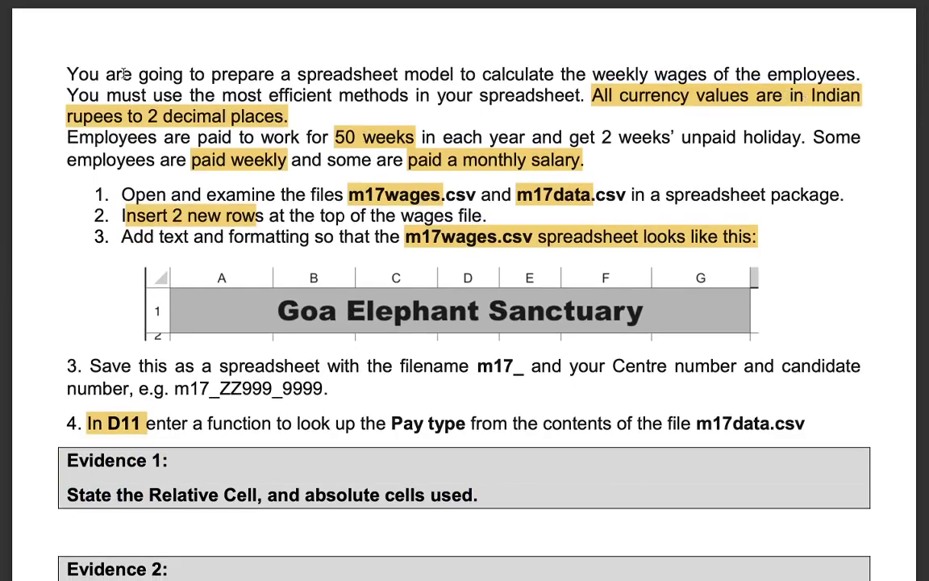
drag(148, 116, 313, 112)
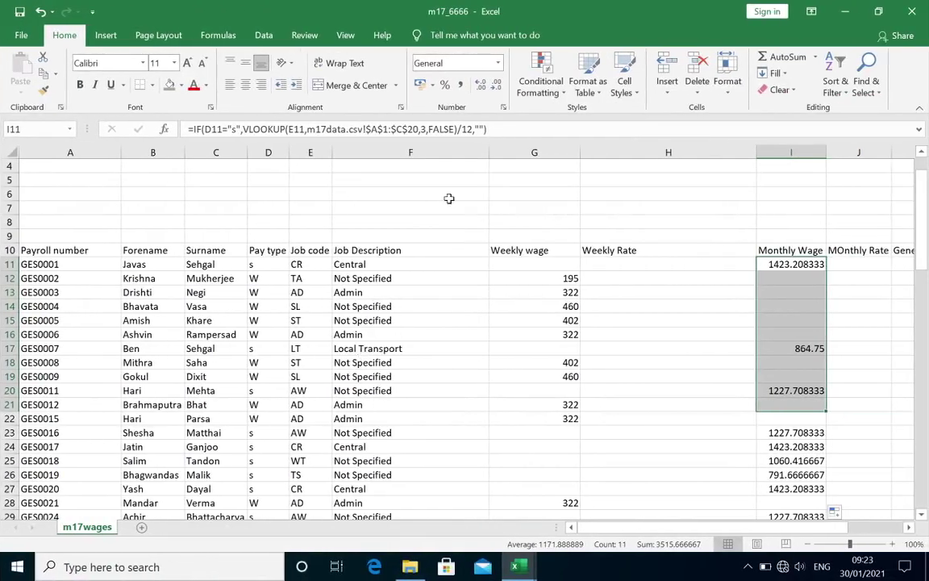
click(798, 264)
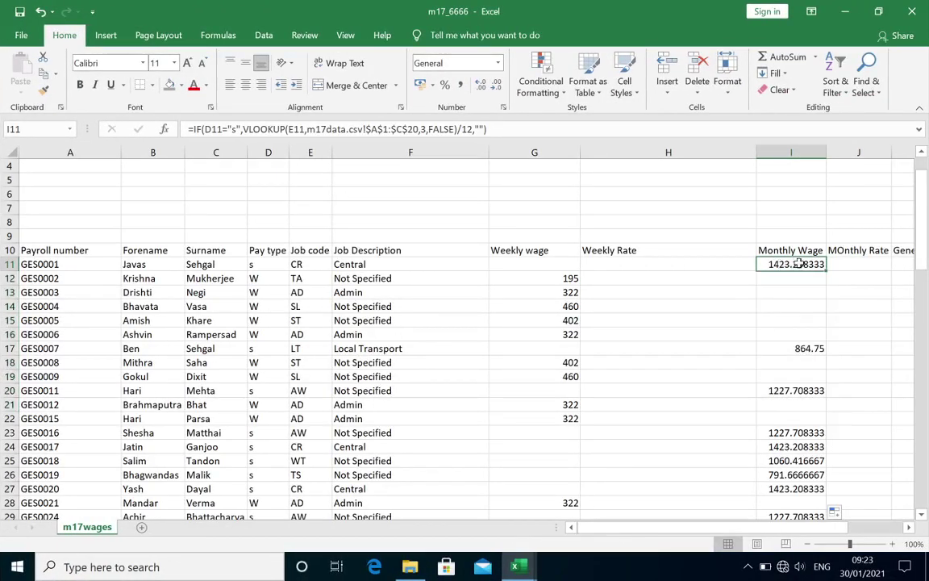
- Format I11 as Currency with INR symbol and 2 decimal places
right_click(799, 265)
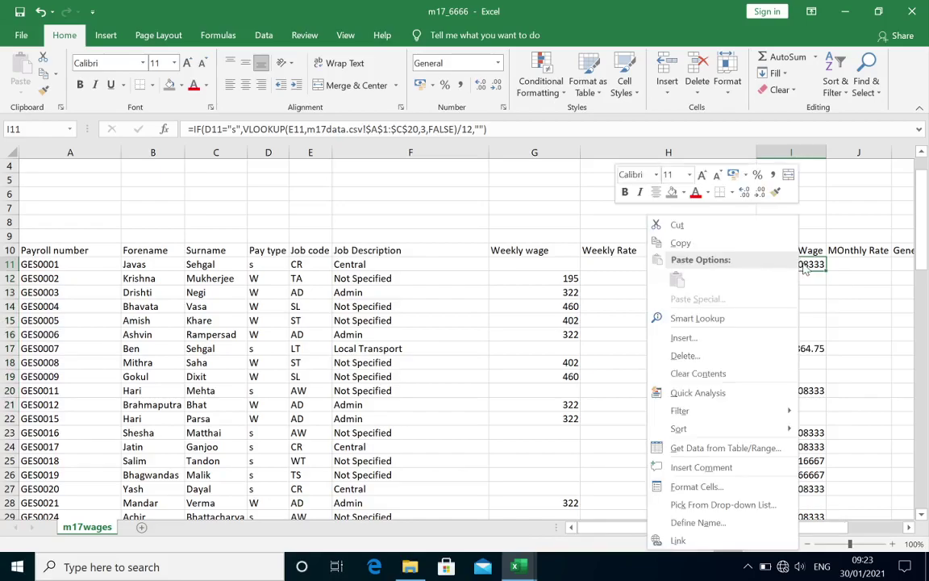
click(695, 487)
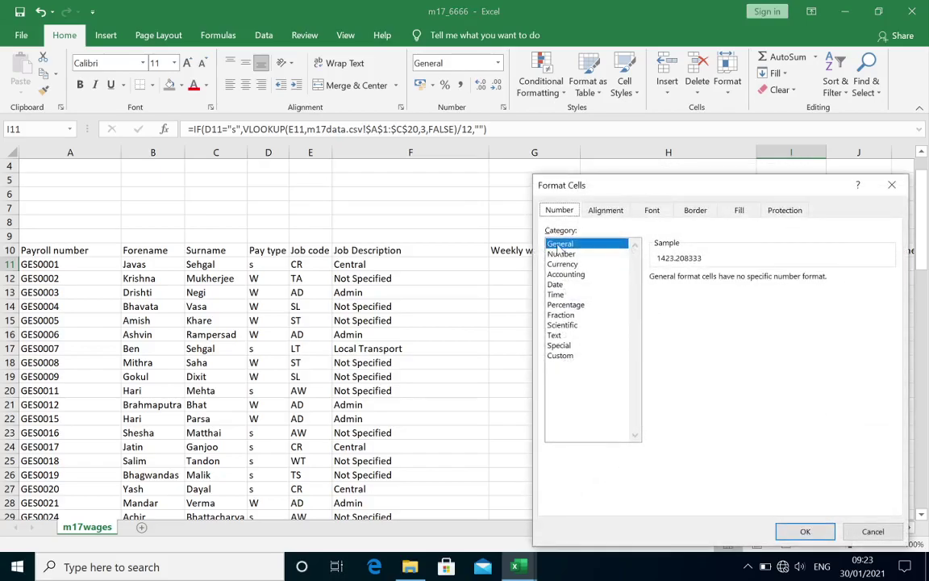
click(574, 265)
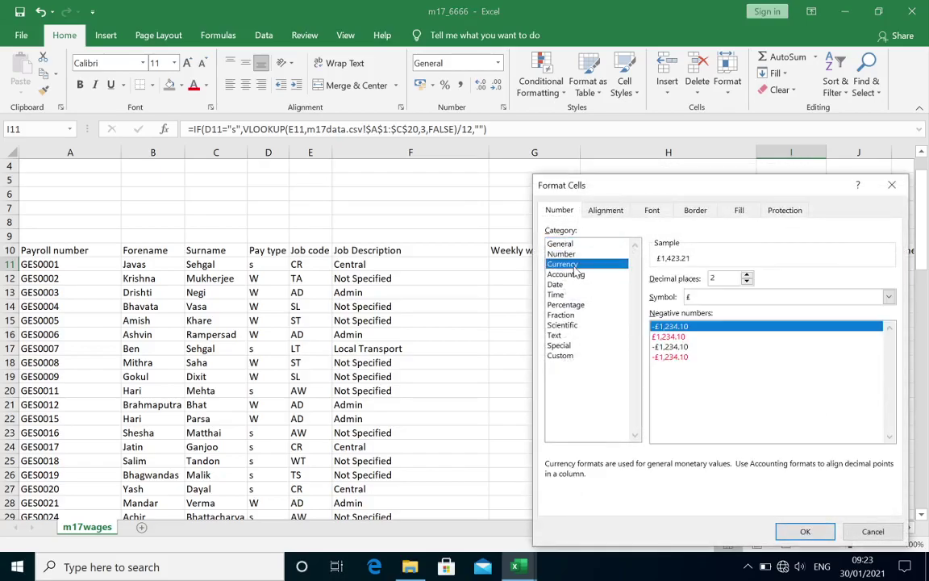
click(748, 298)
key(i)
key(n)
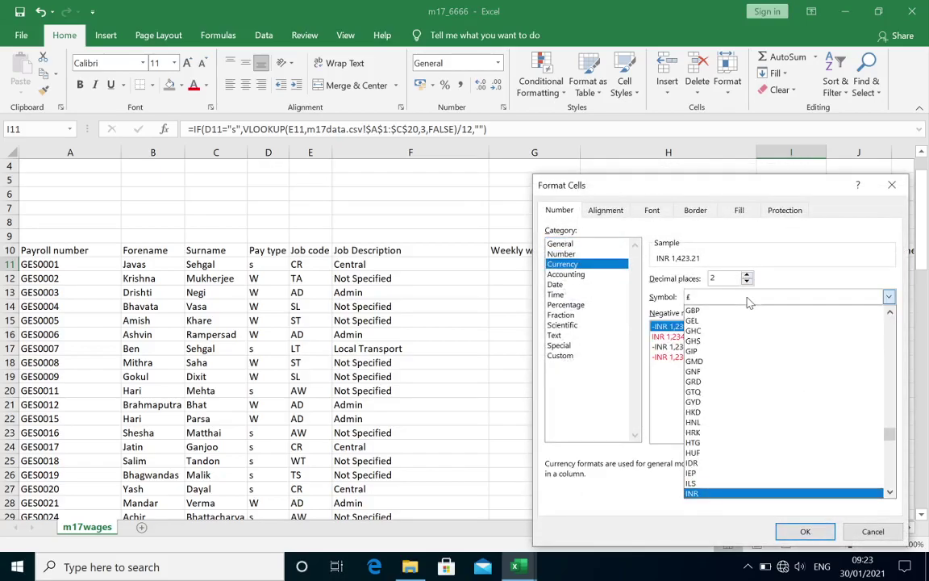
click(768, 492)
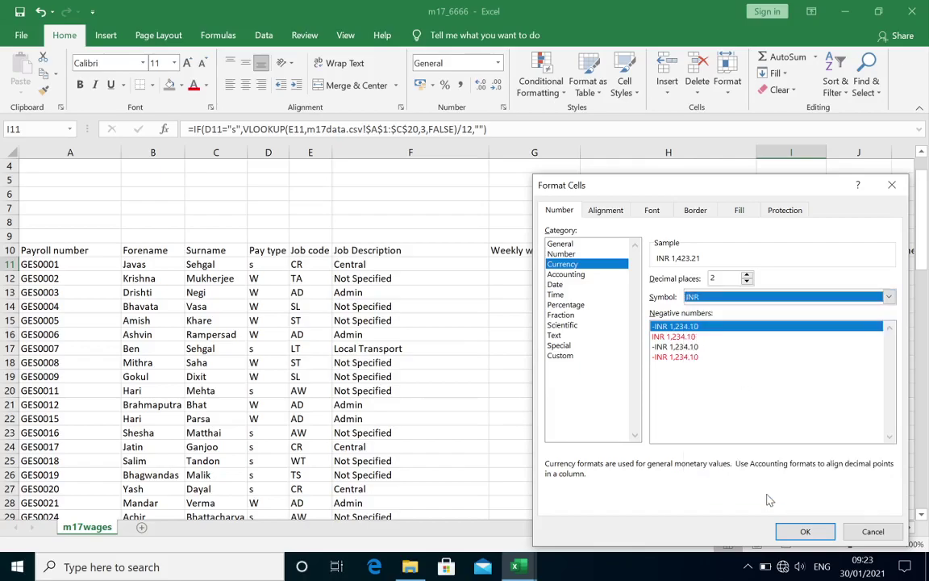
click(798, 531)
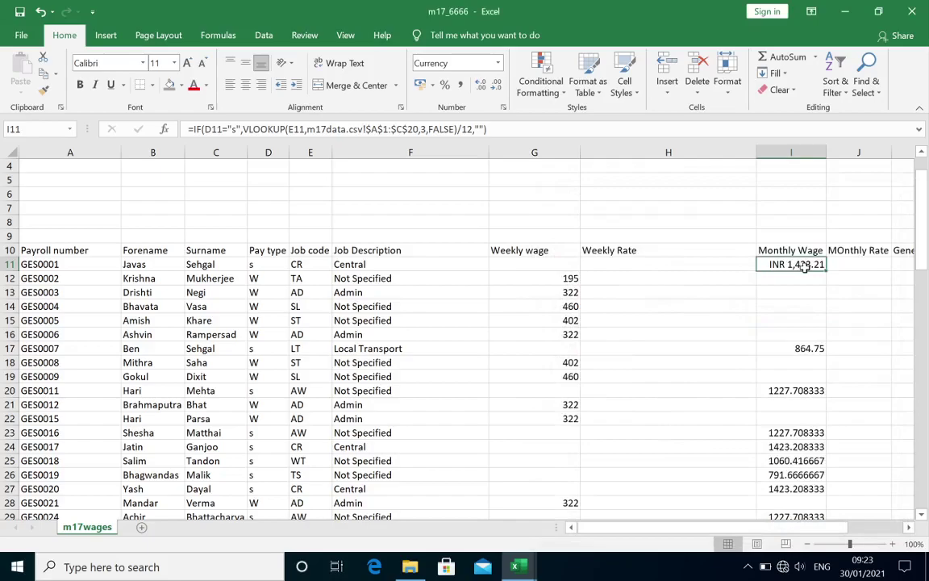
- Copy I11's INR format down column I to row 64 and onto the Weekly wage column
click(46, 91)
mouse_move(794, 278)
mouse_down()
mouse_move(804, 513)
mouse_move(794, 474)
mouse_up()
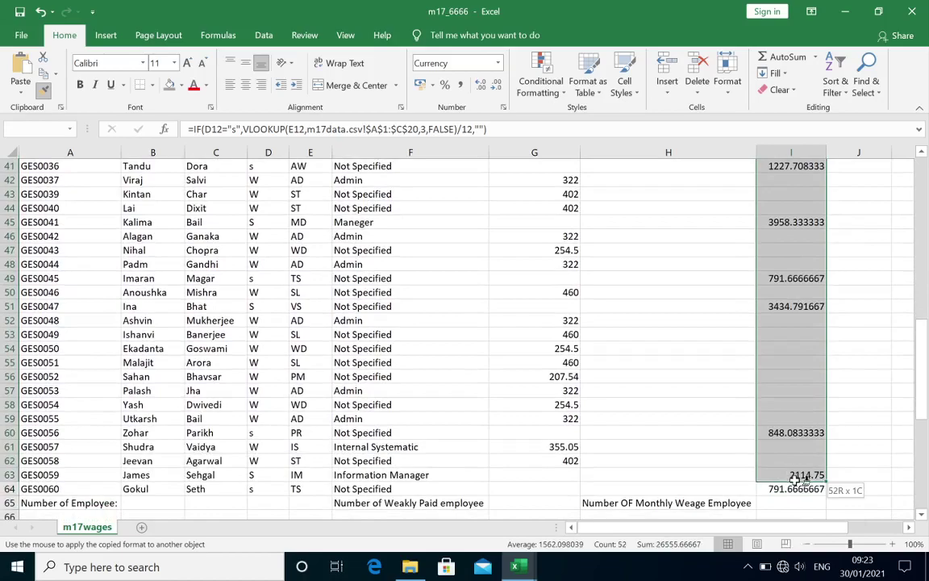
drag(795, 474, 799, 489)
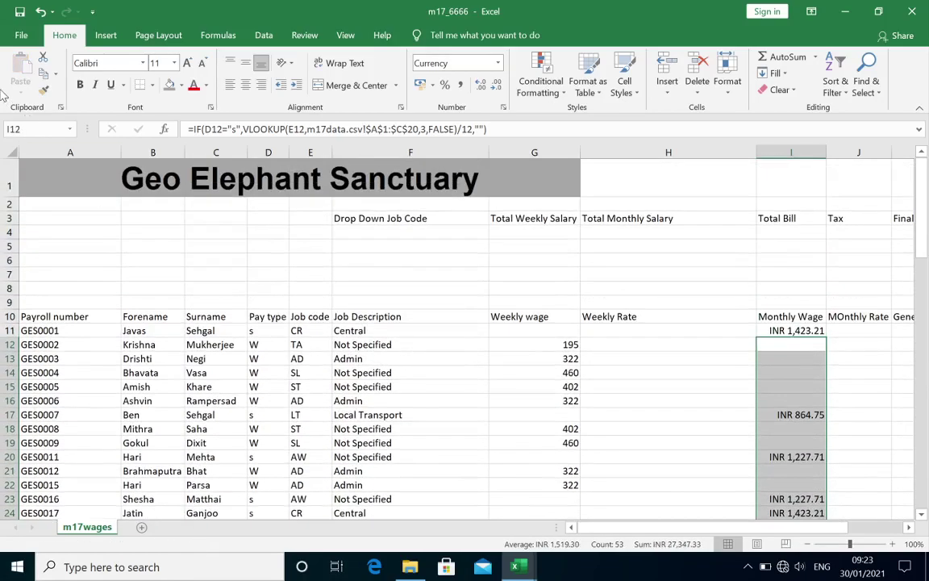
click(43, 89)
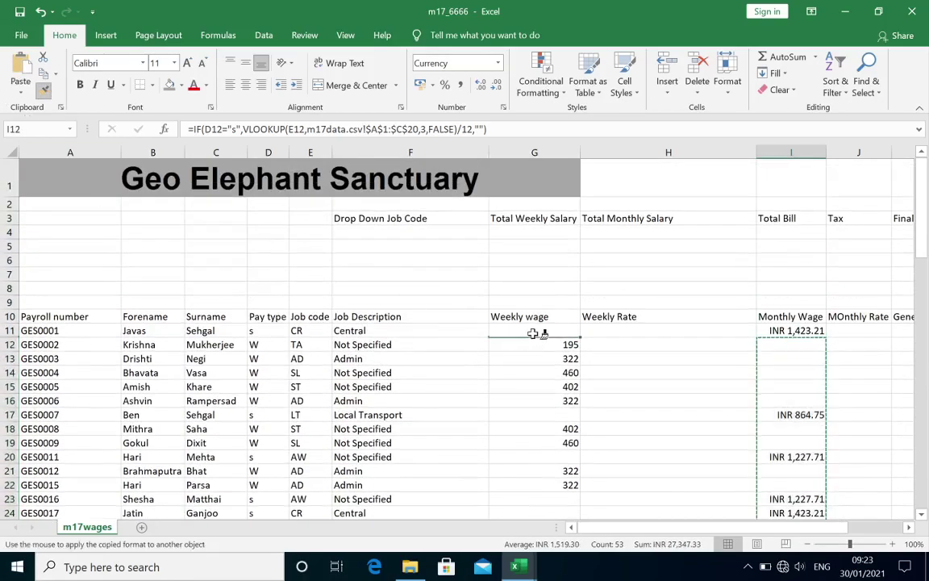
mouse_move(535, 333)
mouse_down()
mouse_move(538, 542)
mouse_move(544, 483)
mouse_up()
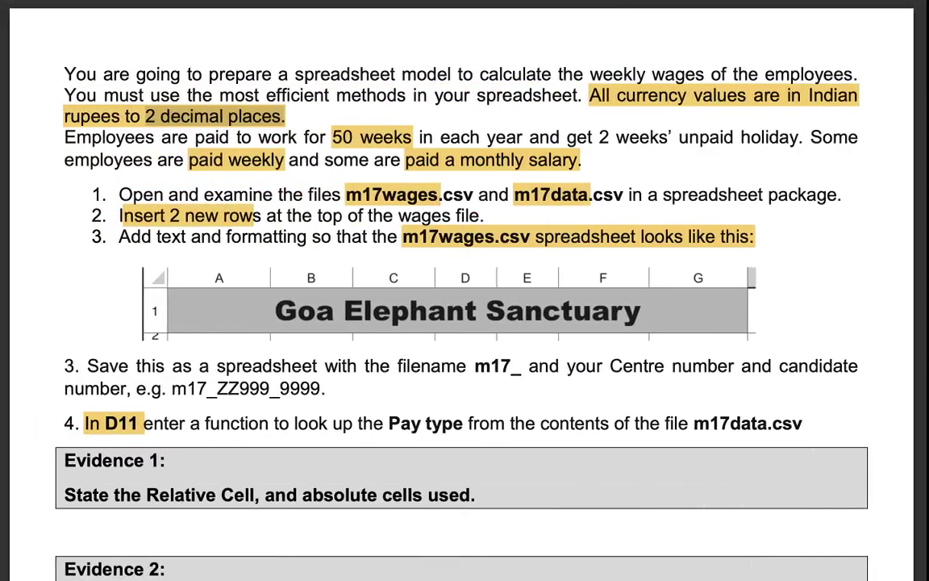
- Scroll to item 10 and highlight 'if the salary is' in yellow
scroll(643, 372, down, 5)
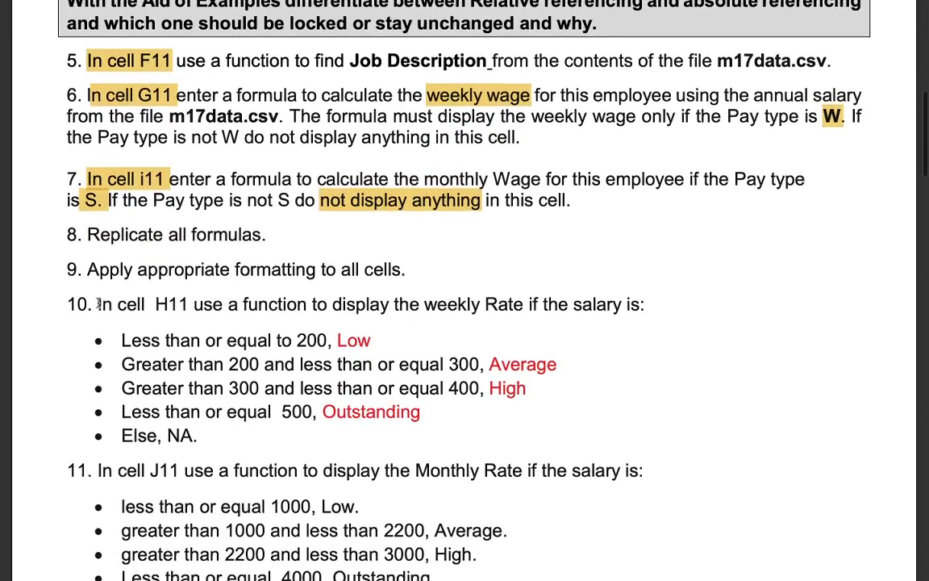
drag(97, 304, 185, 304)
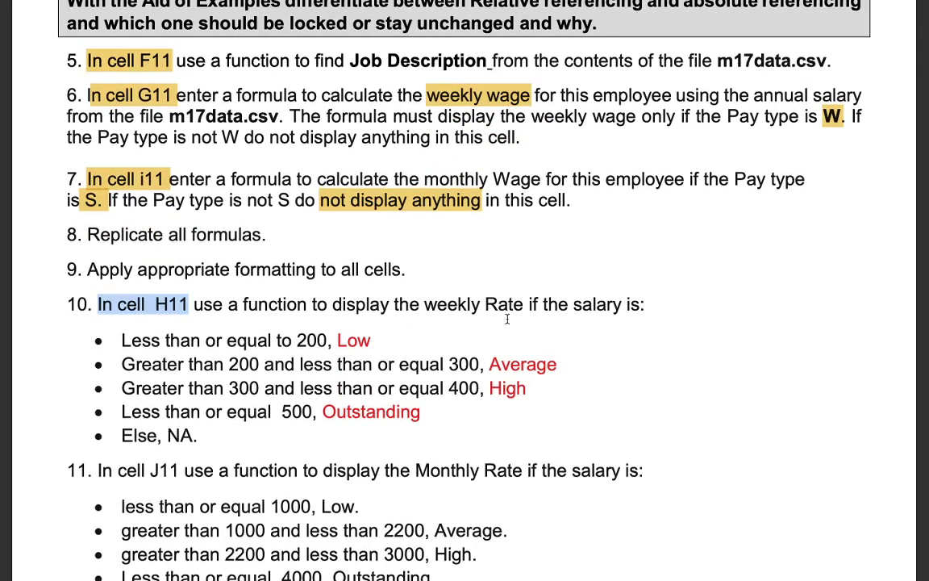
drag(527, 310, 636, 311)
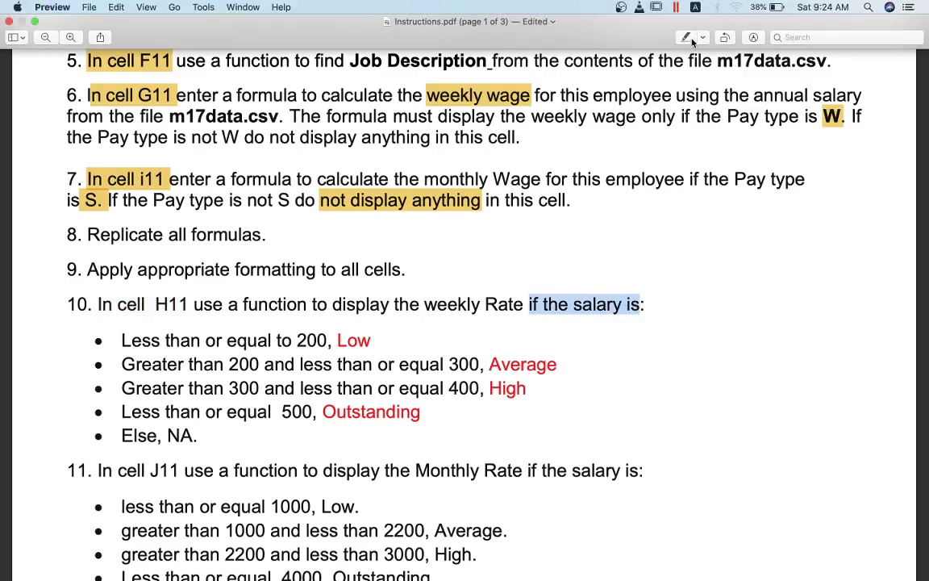
click(688, 38)
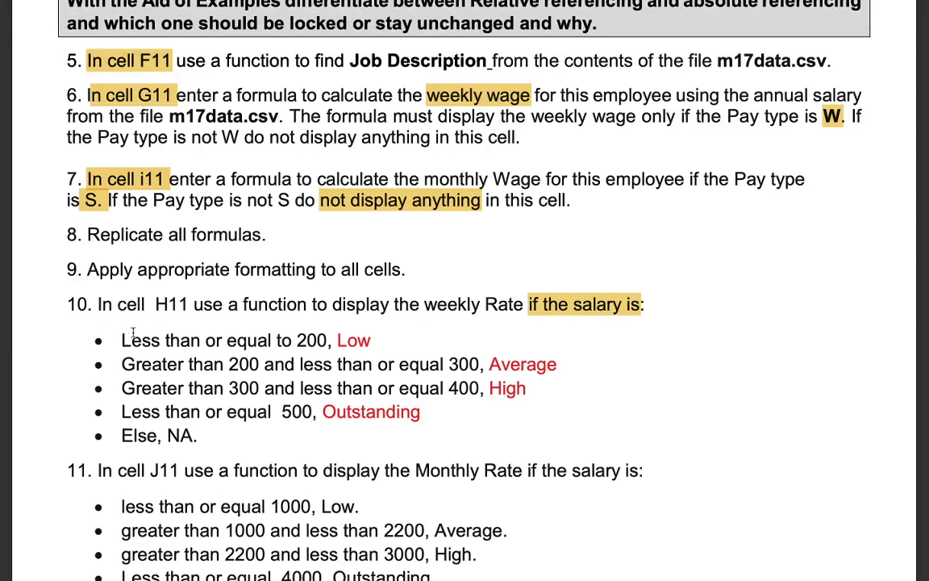
- Review item 10's bands: 200 for Low, High, Outstanding, the NA fallback and target cell H11
drag(328, 340, 183, 345)
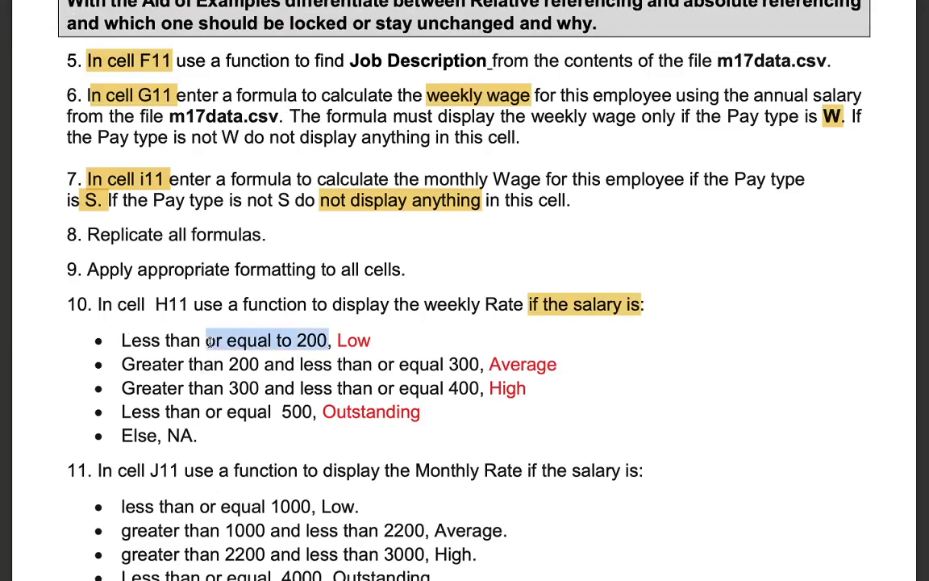
double_click(345, 341)
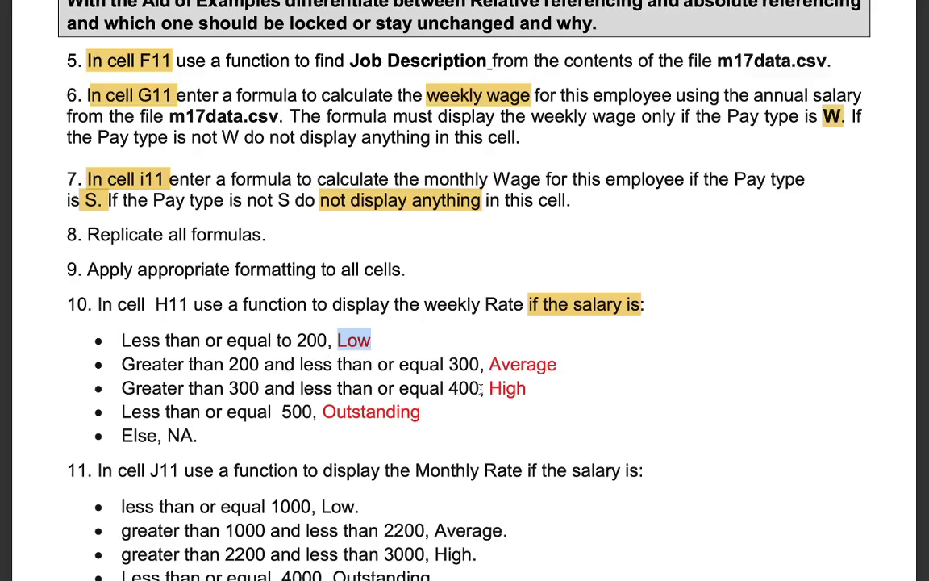
double_click(508, 388)
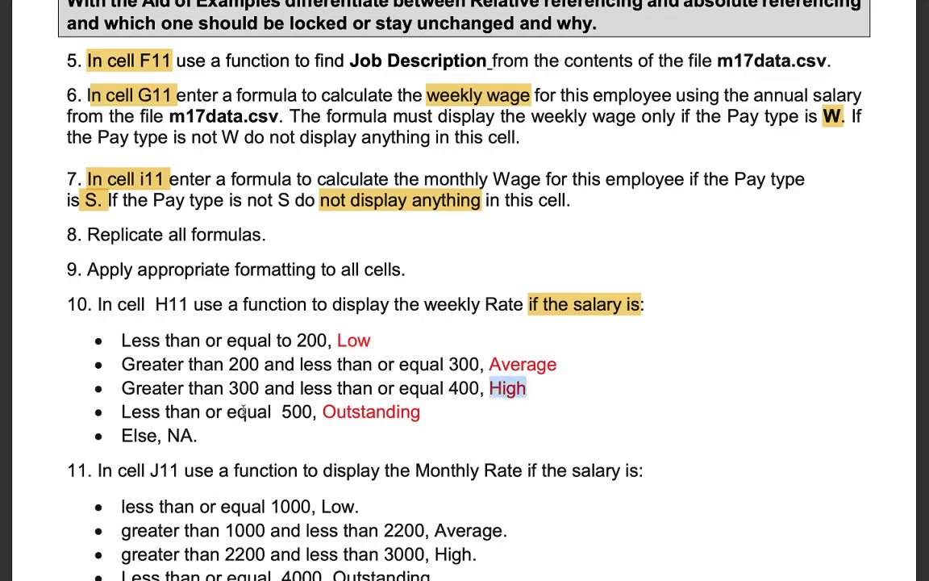
drag(323, 409, 426, 412)
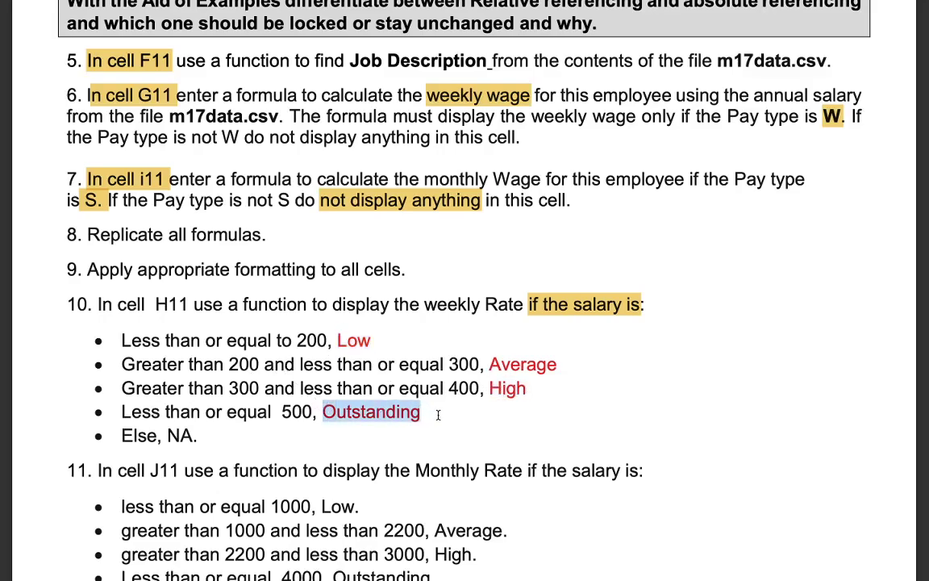
drag(166, 436, 187, 437)
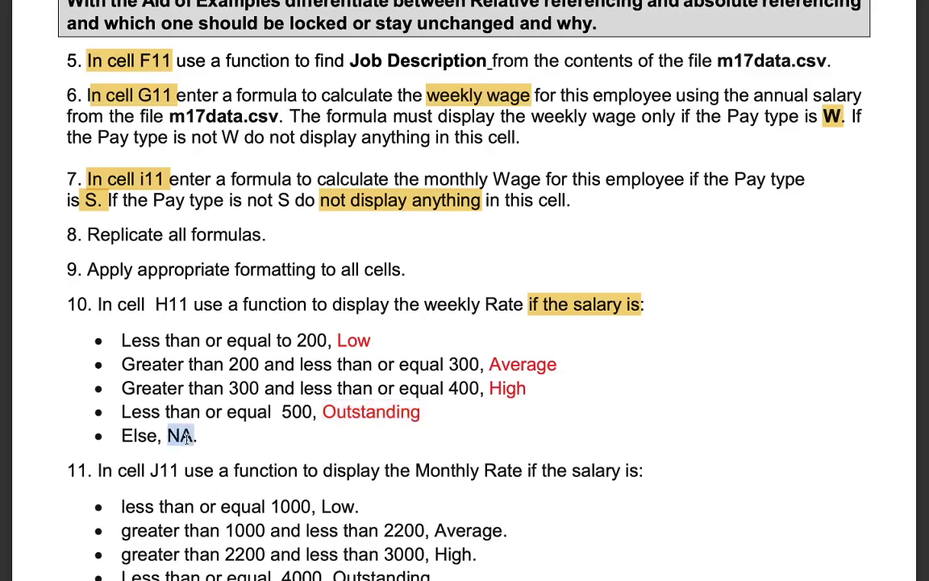
click(122, 315)
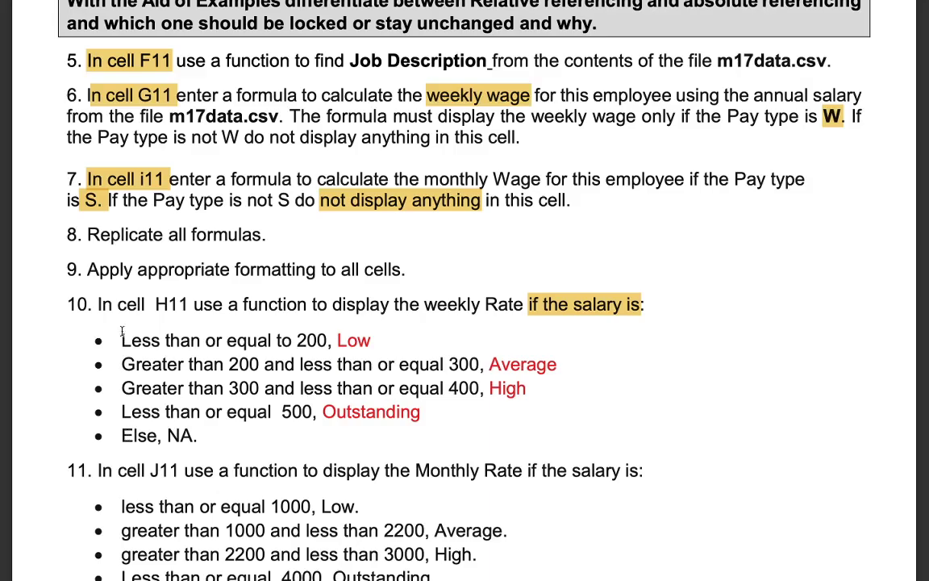
drag(154, 304, 192, 306)
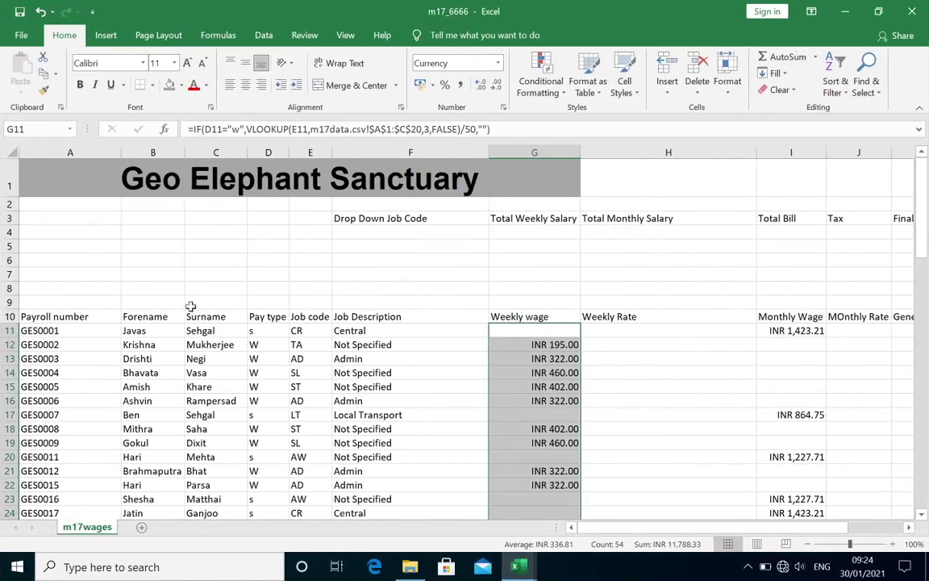
- In H11 begin =IF(G11<=200,"Low", checking the Low label in the instructions
click(662, 332)
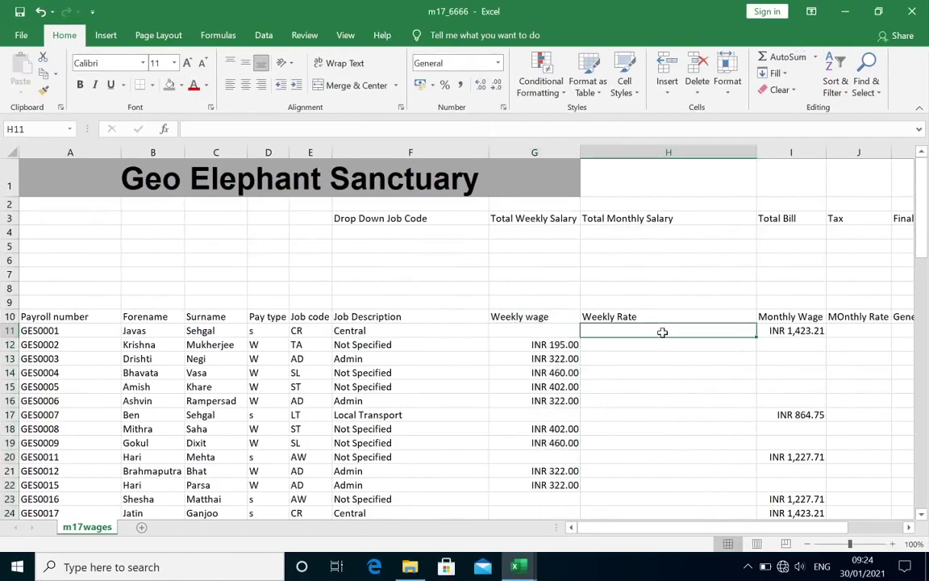
text(=if)
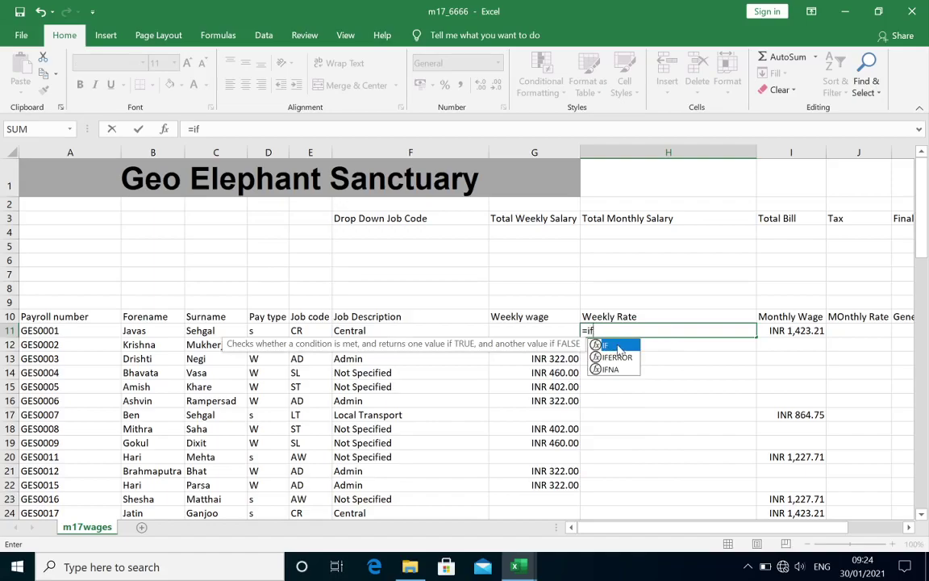
double_click(618, 346)
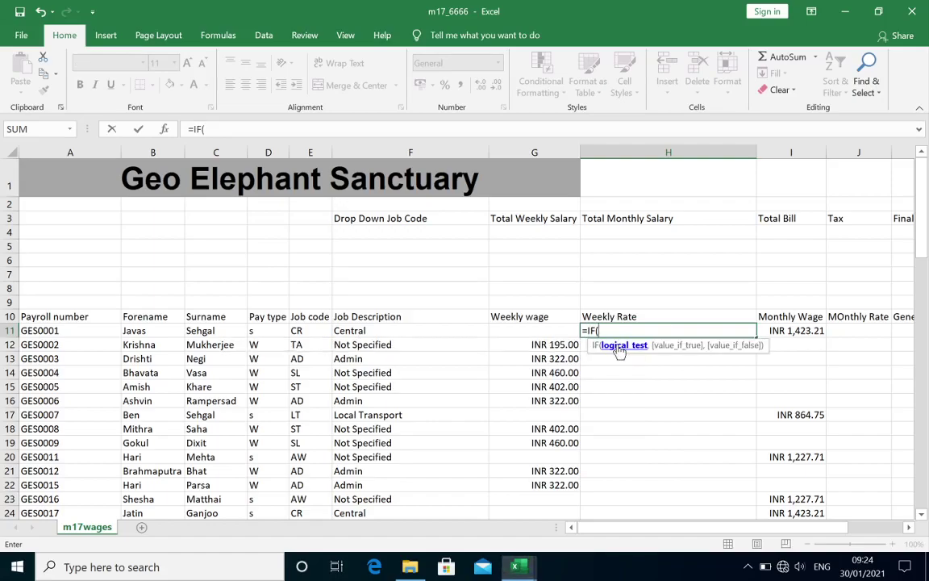
click(540, 330)
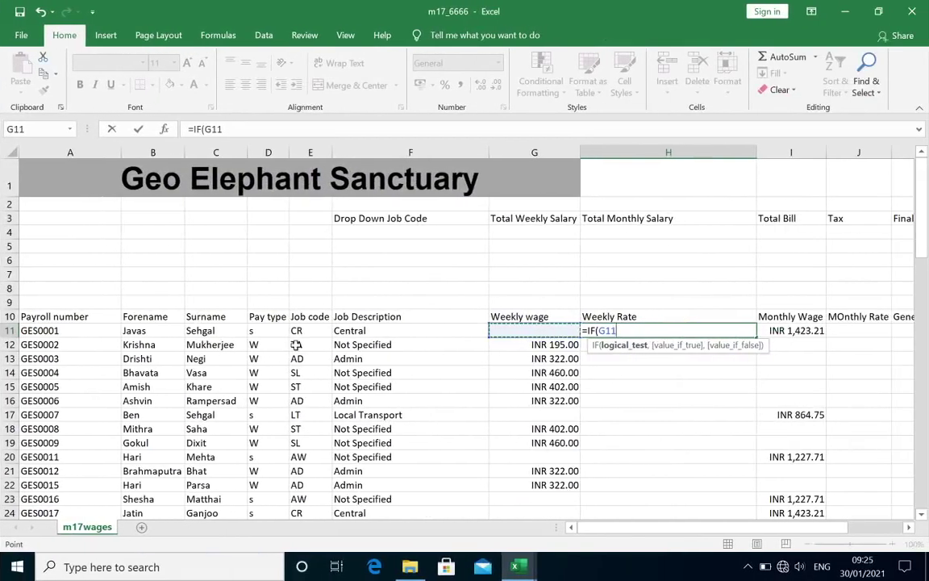
text(<=200)
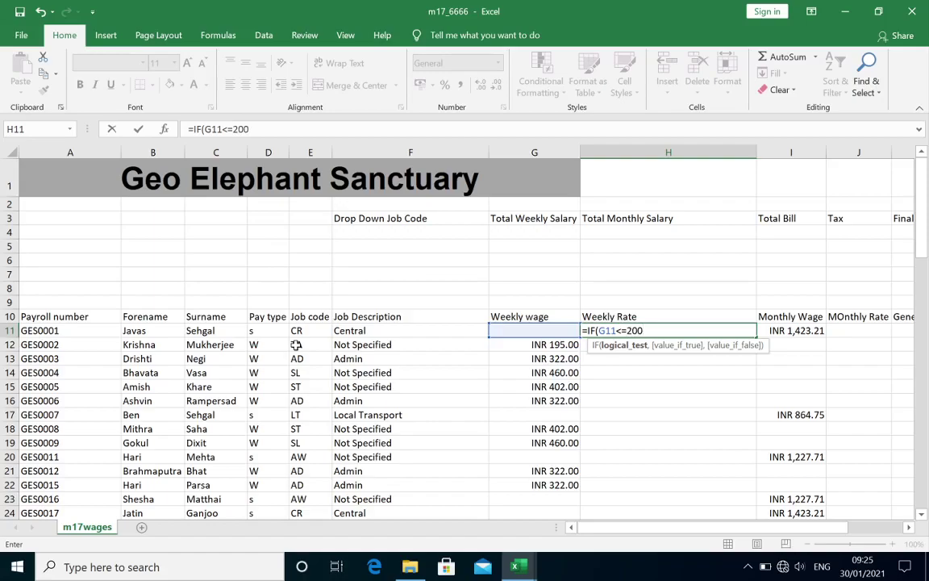
text(,")
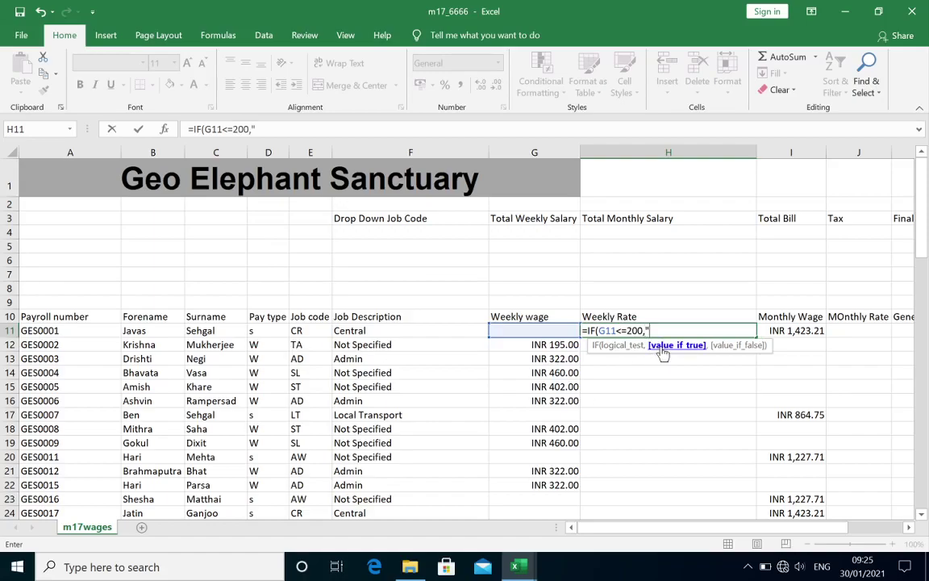
text(Low)
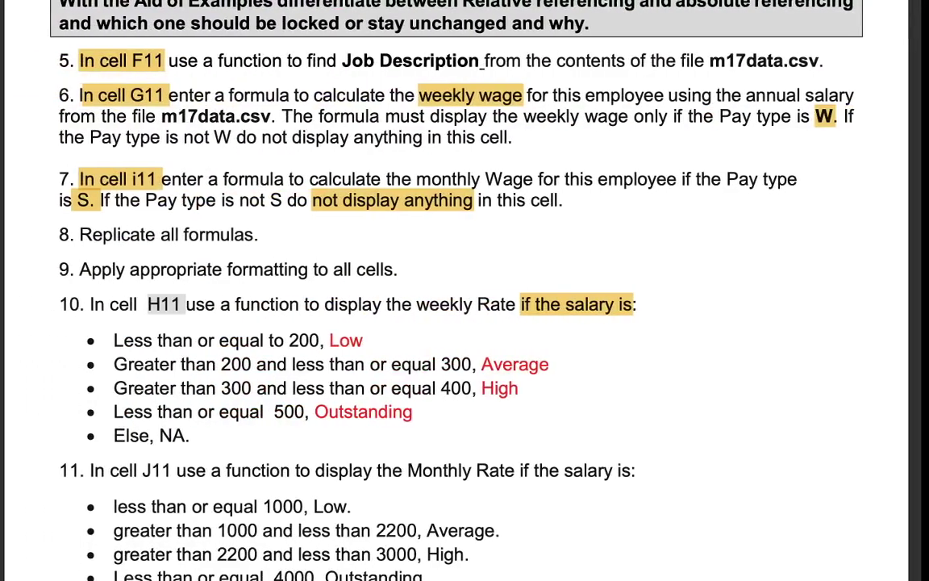
drag(382, 345, 336, 342)
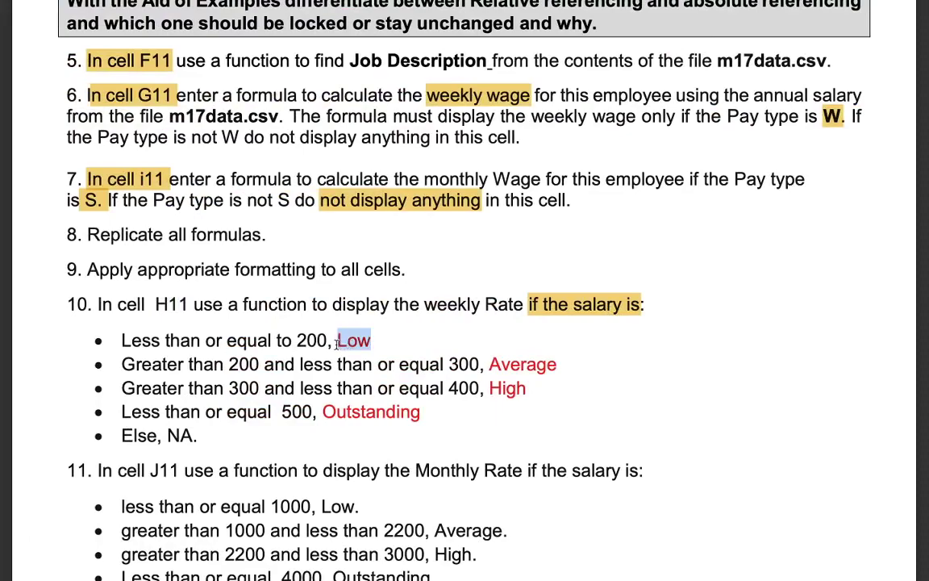
key(alt+Tab)
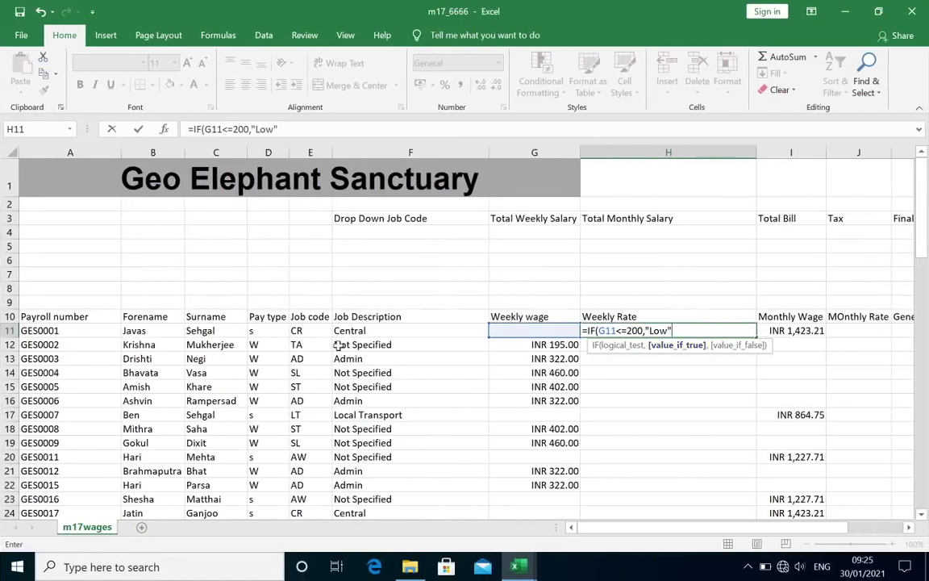
- Add nested IFs labelling G11<=300 as "average" and G11<=400 as "high"
text(,)
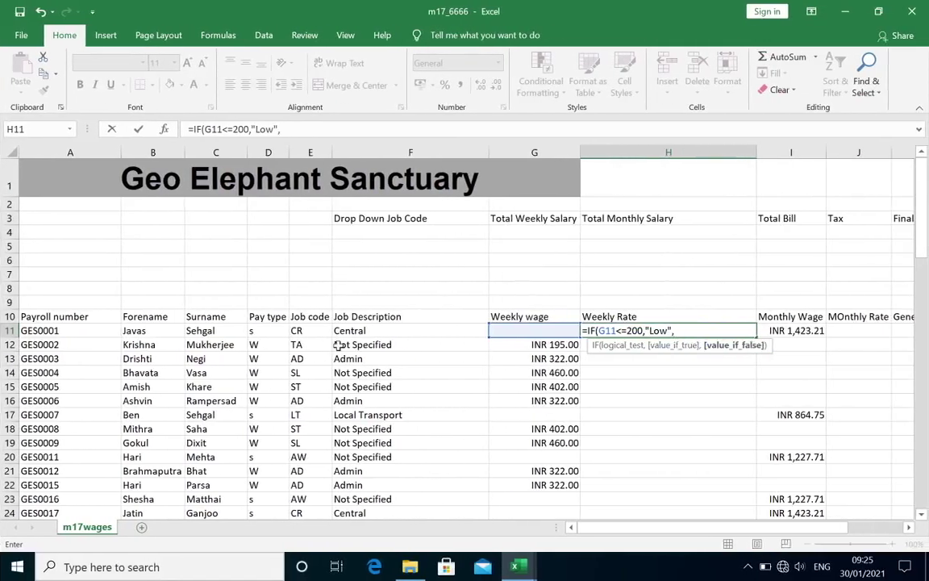
text(if)
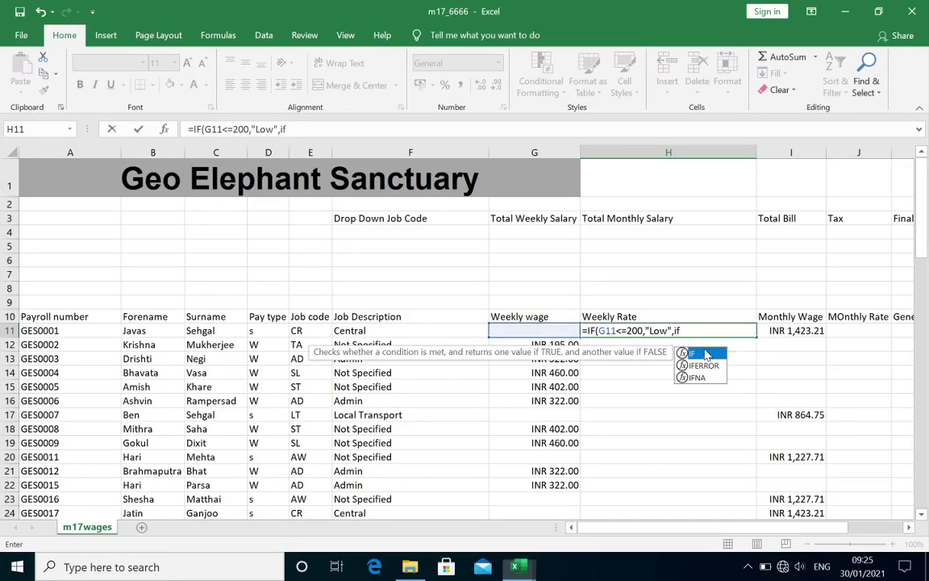
double_click(701, 353)
click(529, 332)
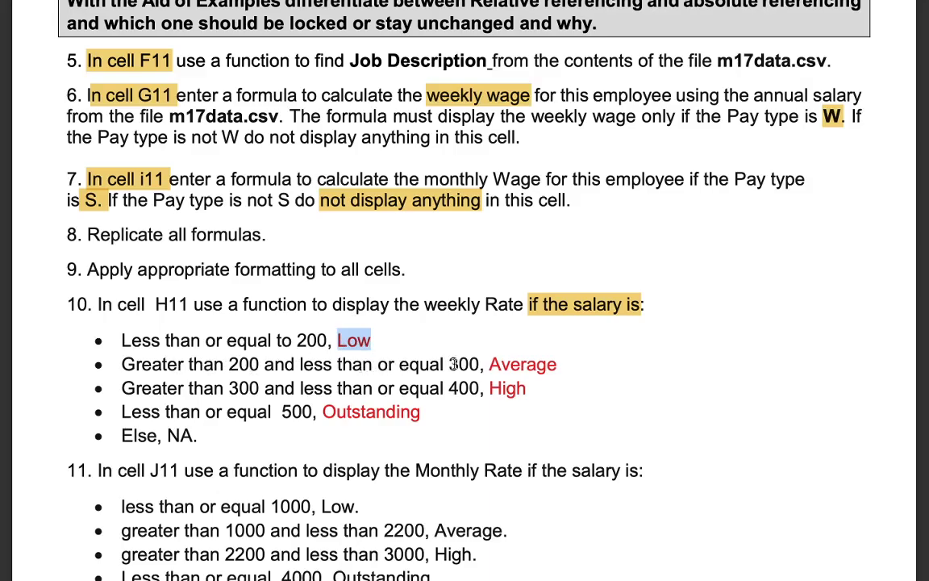
text(<=200,"Low",IF(G11<)
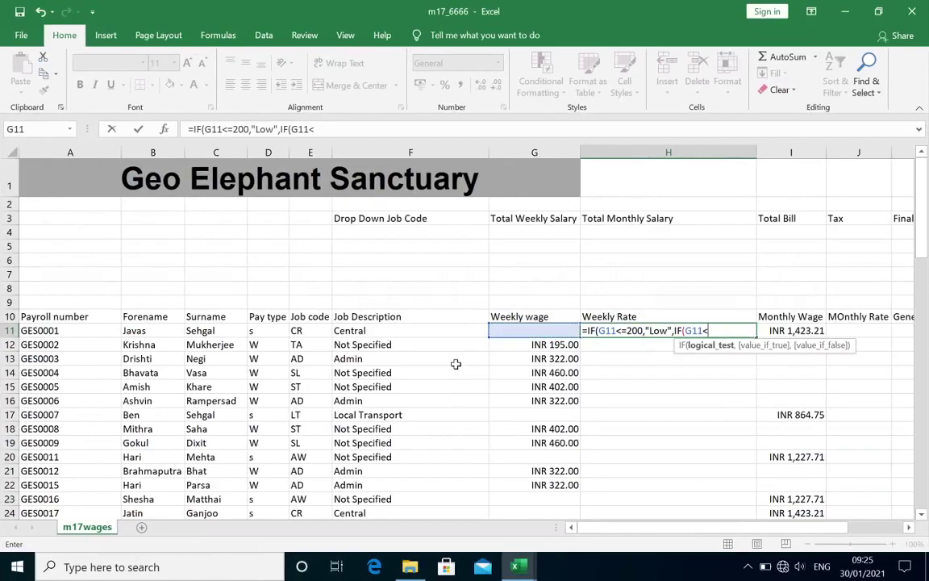
text(=300)
text(,")
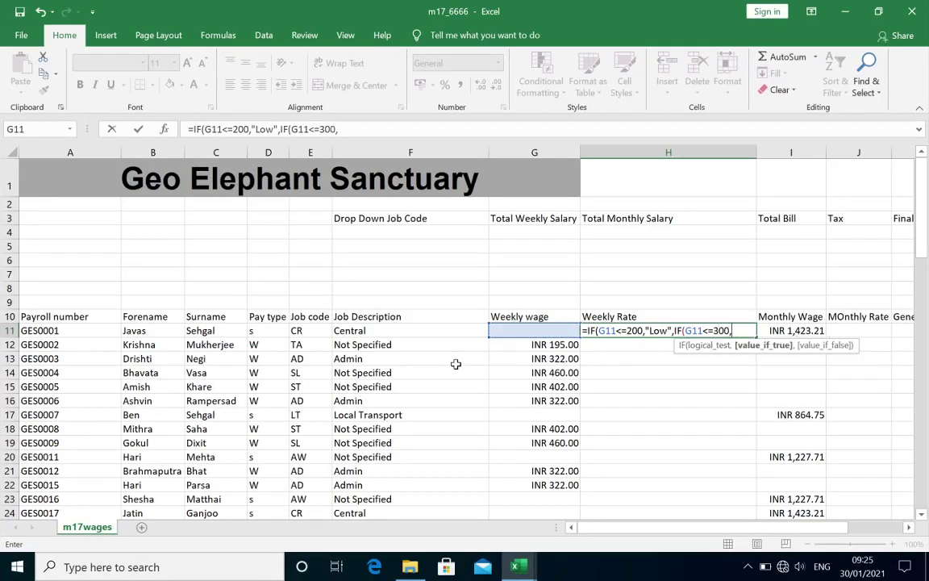
text(aver)
text(age")
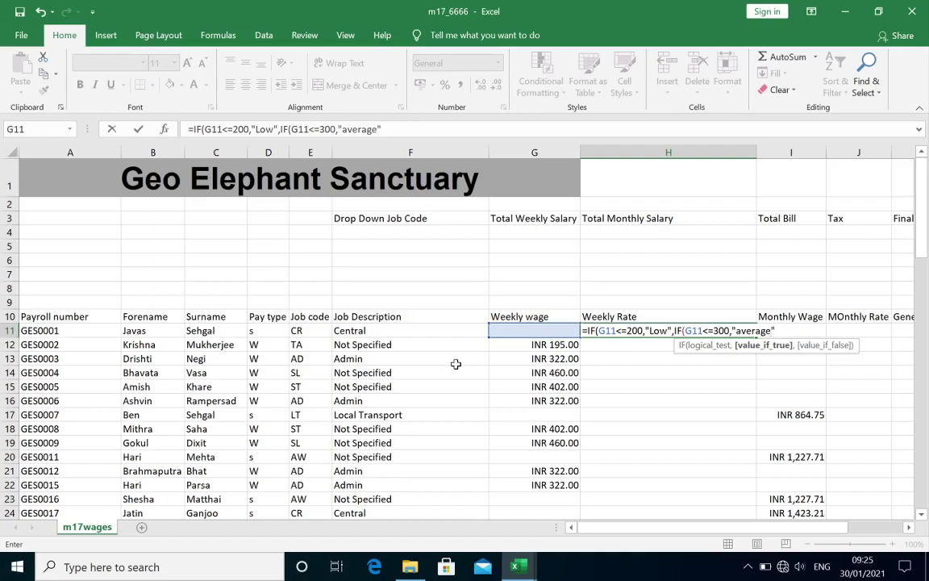
text(,if)
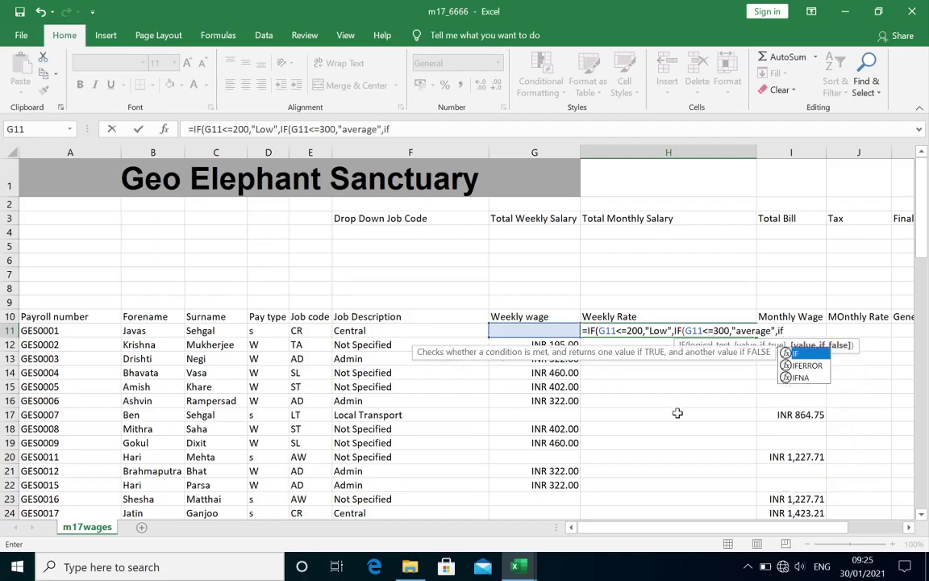
key(Tab)
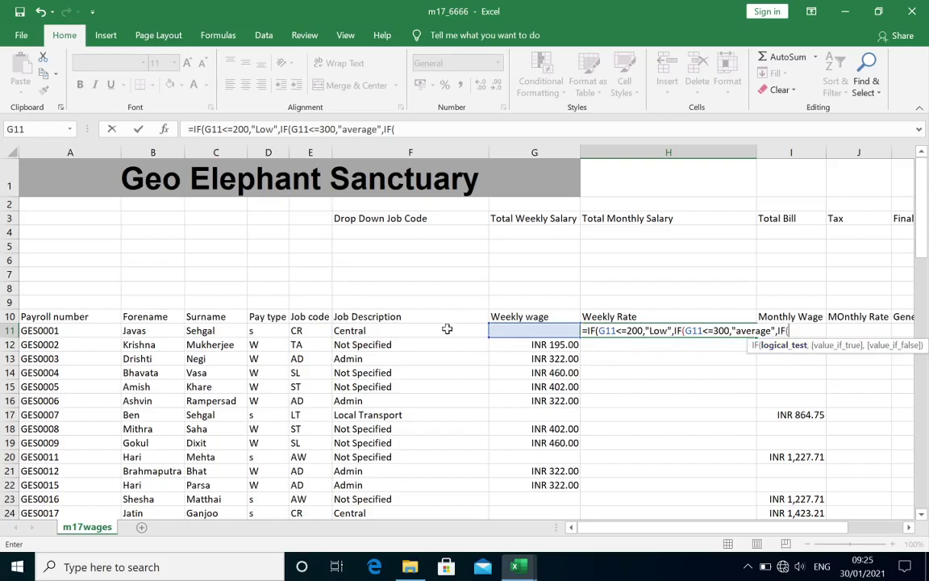
click(525, 330)
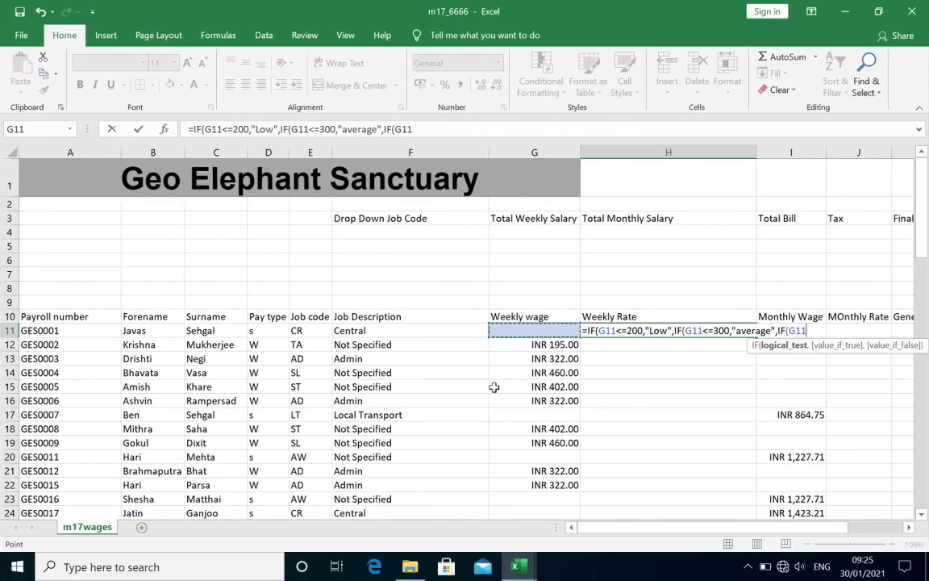
text(<=400)
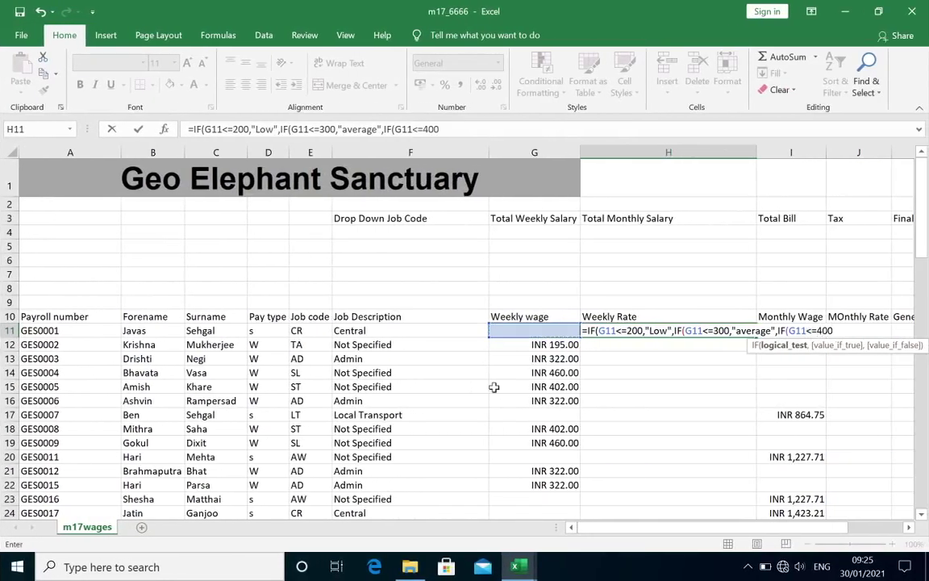
text(,")
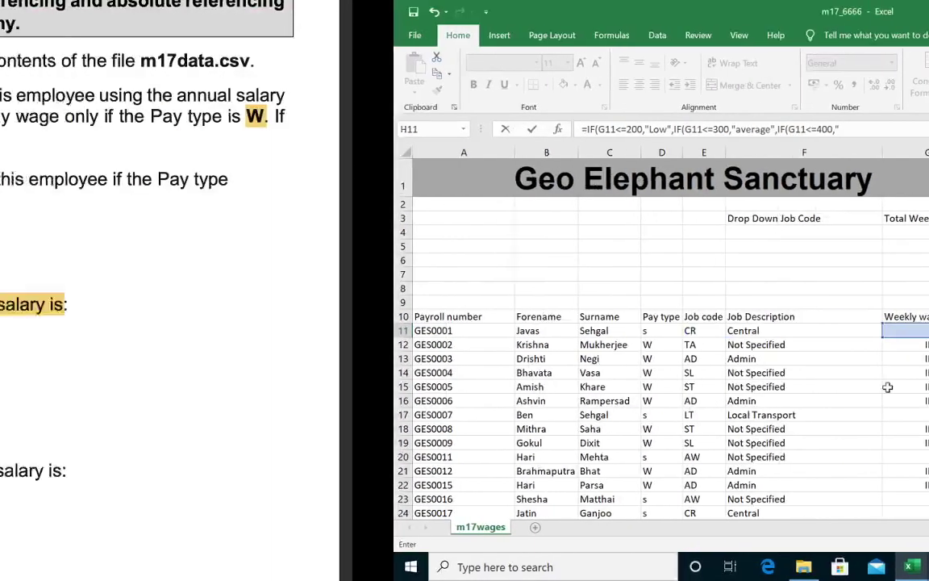
text(hig)
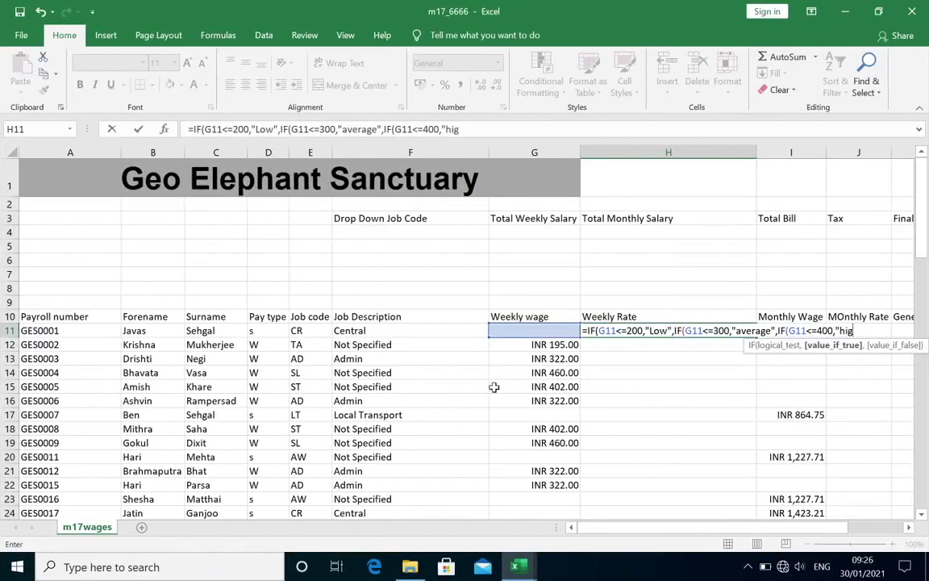
text(h")
text(,if)
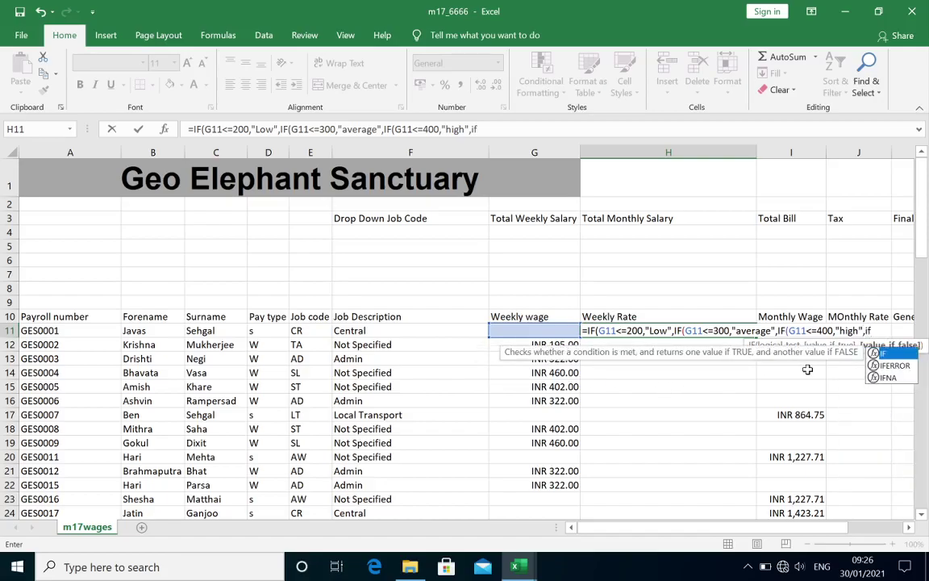
- Add the fourth IF for G11<=500 as "outstanding" with "NA" otherwise, and close the parentheses
double_click(887, 354)
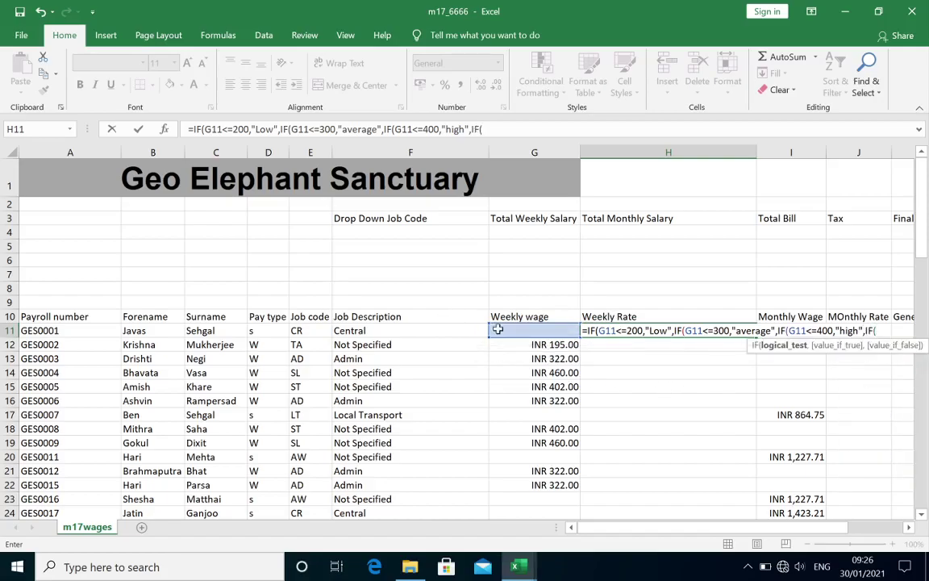
click(497, 326)
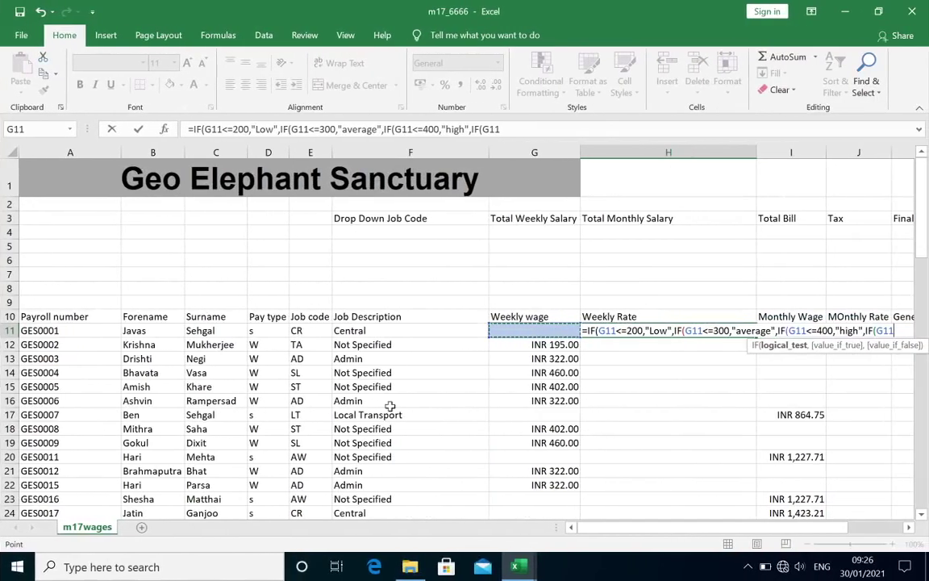
text(=500,")
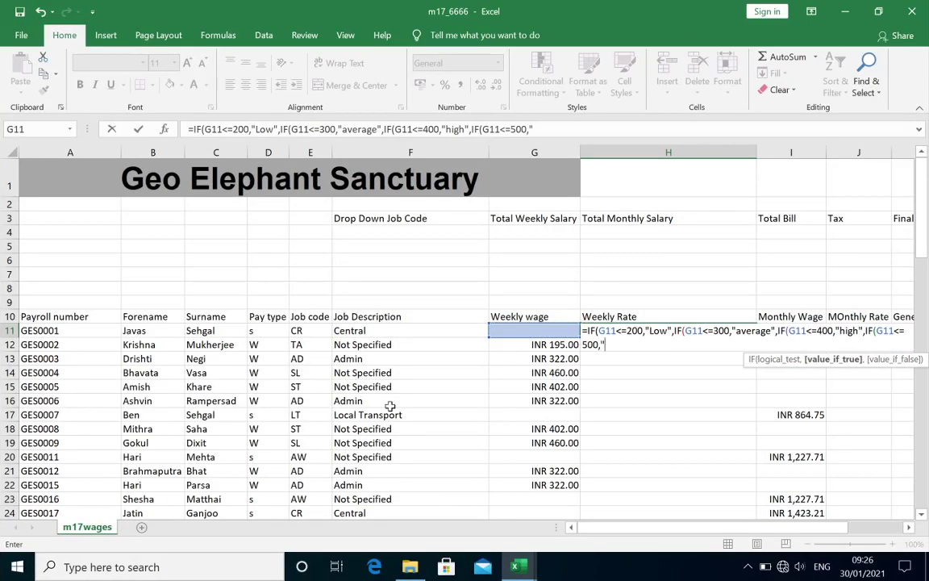
text(outstand)
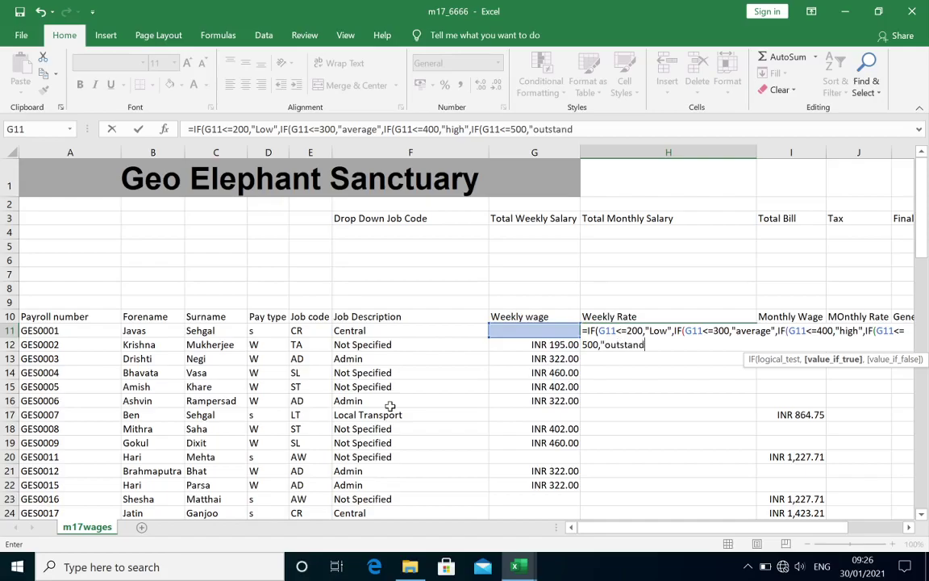
text(ing",)
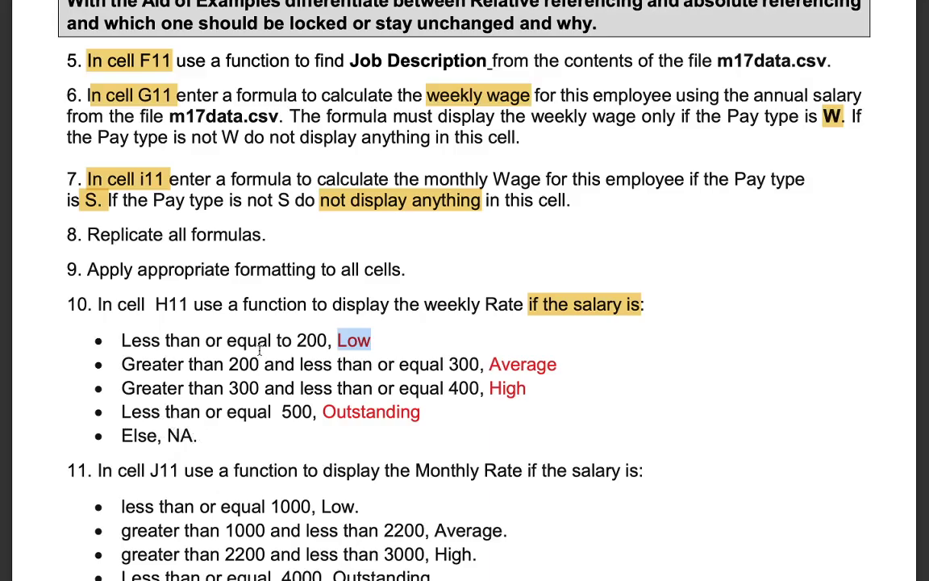
key(alt+Tab)
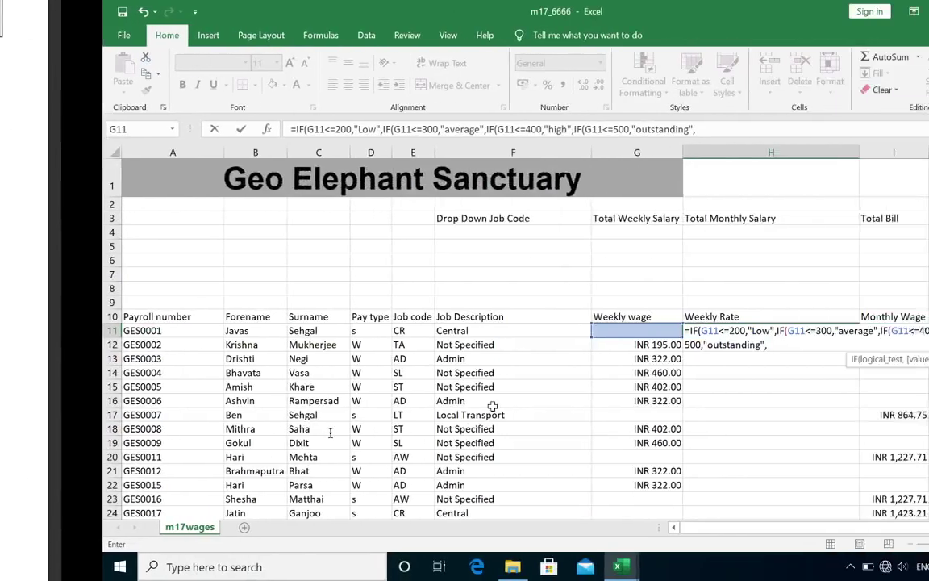
text(N)
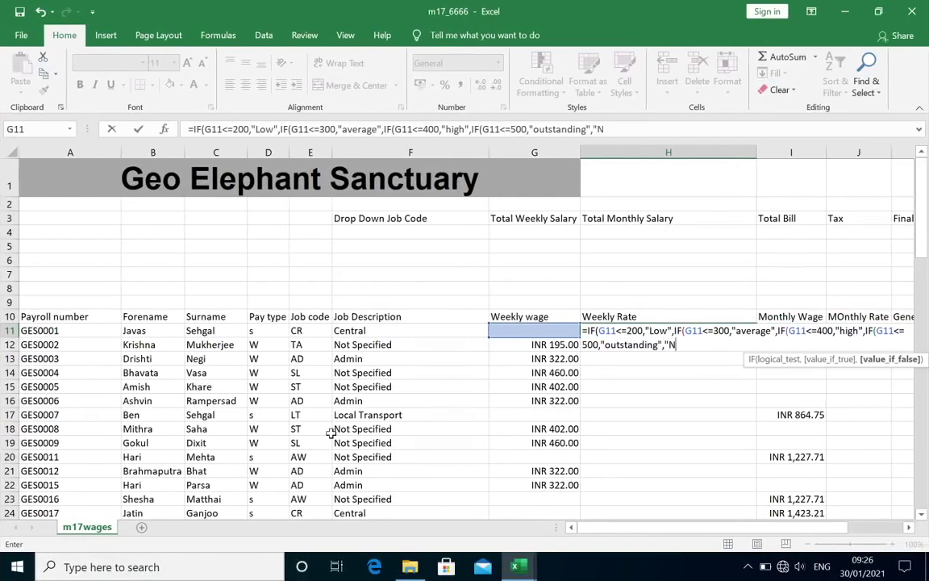
text(A")
text())
text())
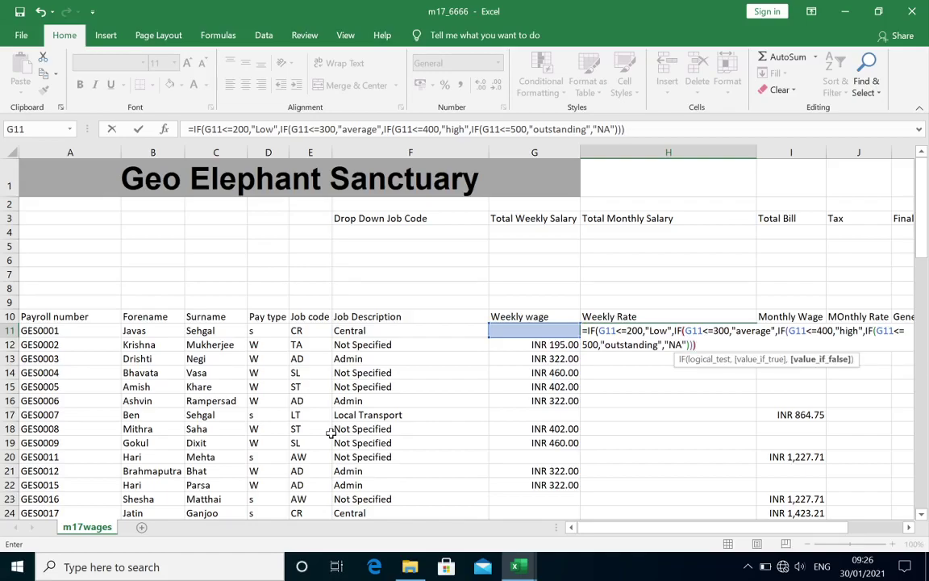
text())
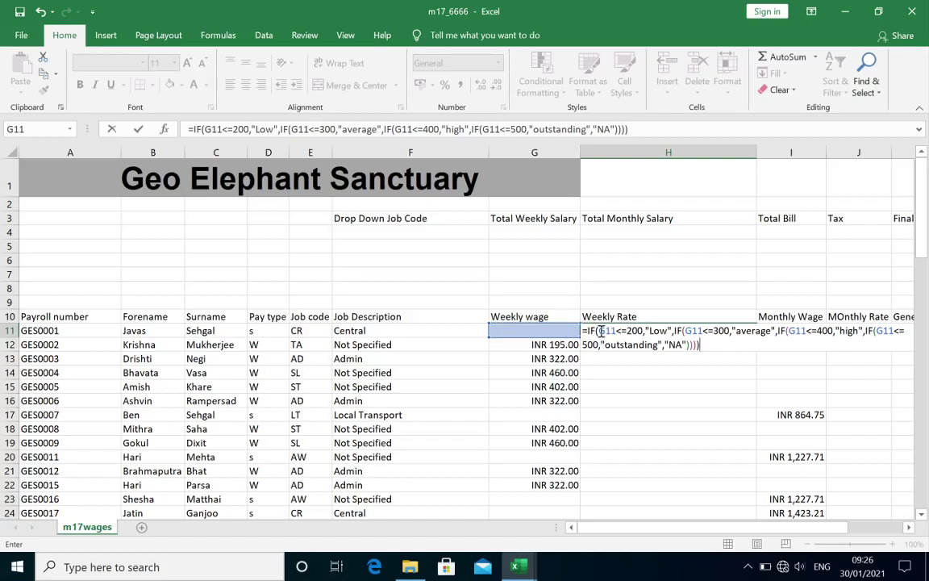
- Confirm the nested IF in H11 and review the G11 weekly wage formula
key(Return)
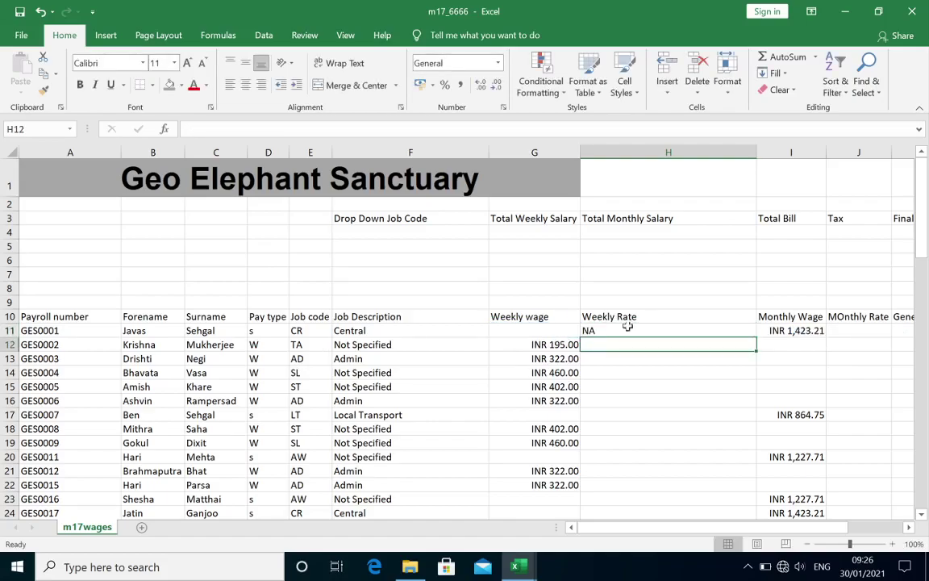
click(680, 328)
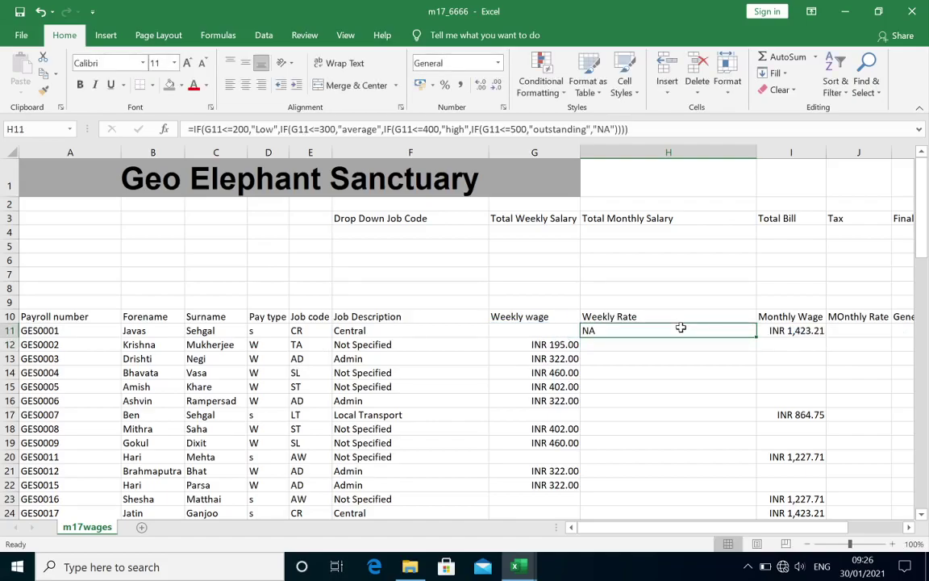
click(549, 330)
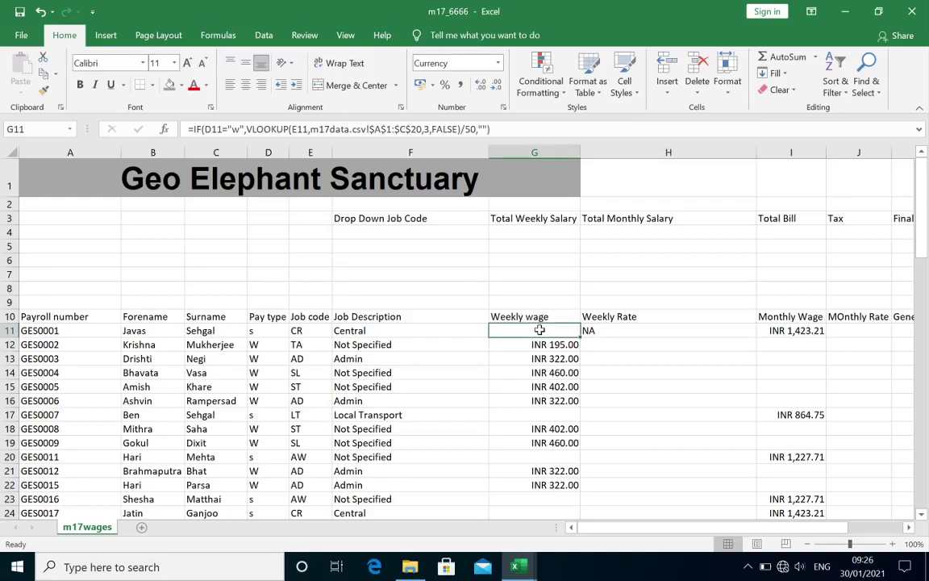
- Fill the H11 Weekly Rate formula down column H through row 64
click(736, 330)
double_click(757, 335)
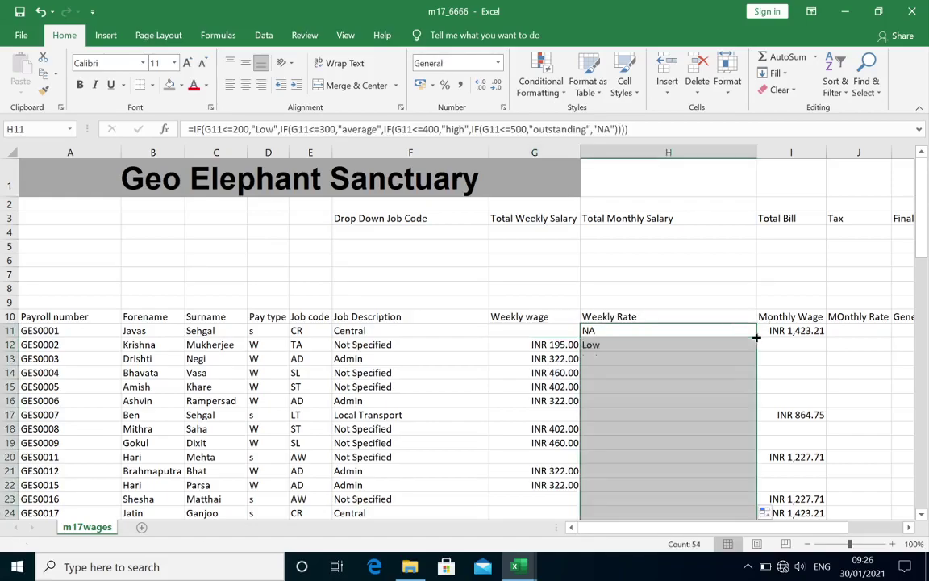
scroll(669, 425, down, 4)
scroll(670, 425, down, 2)
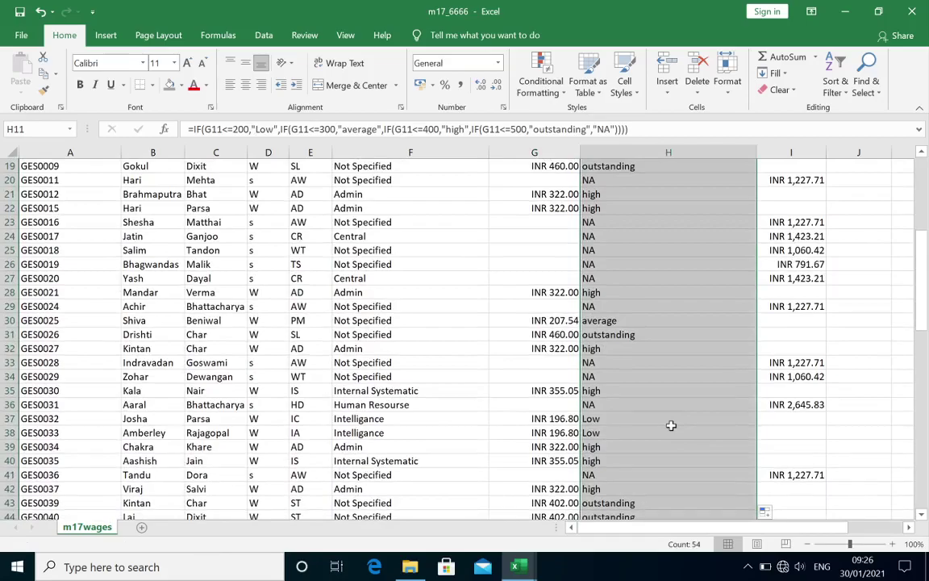
scroll(671, 425, down, 3)
scroll(671, 425, down, 1)
scroll(671, 425, down, 4)
scroll(671, 425, down, 1)
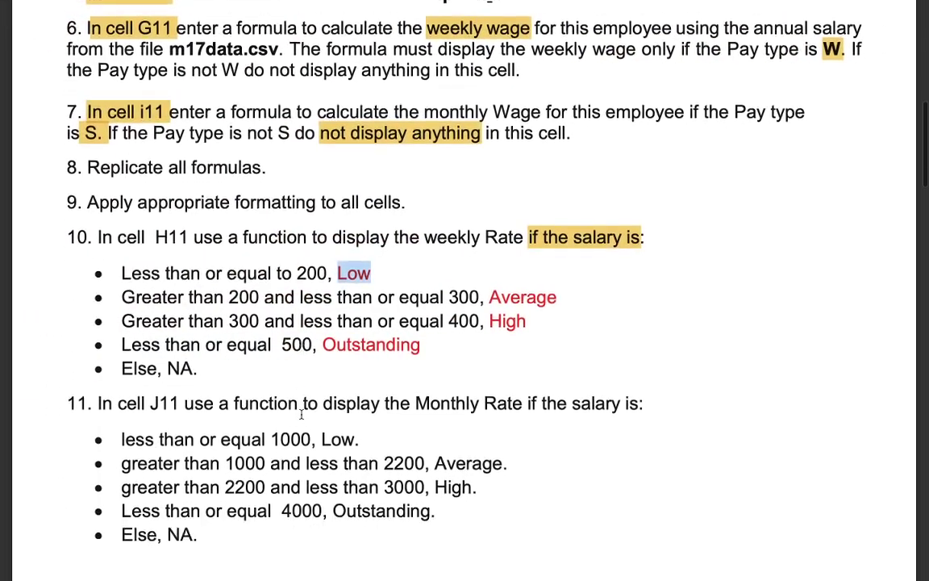
- Highlight J11 in yellow in instruction 11 and select the words Monthly Rate
drag(146, 355, 184, 355)
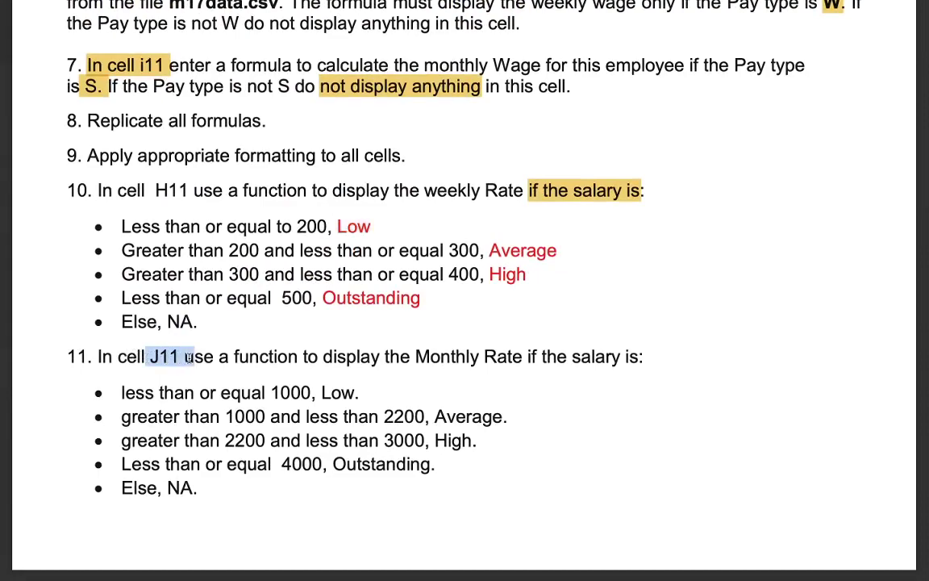
click(686, 37)
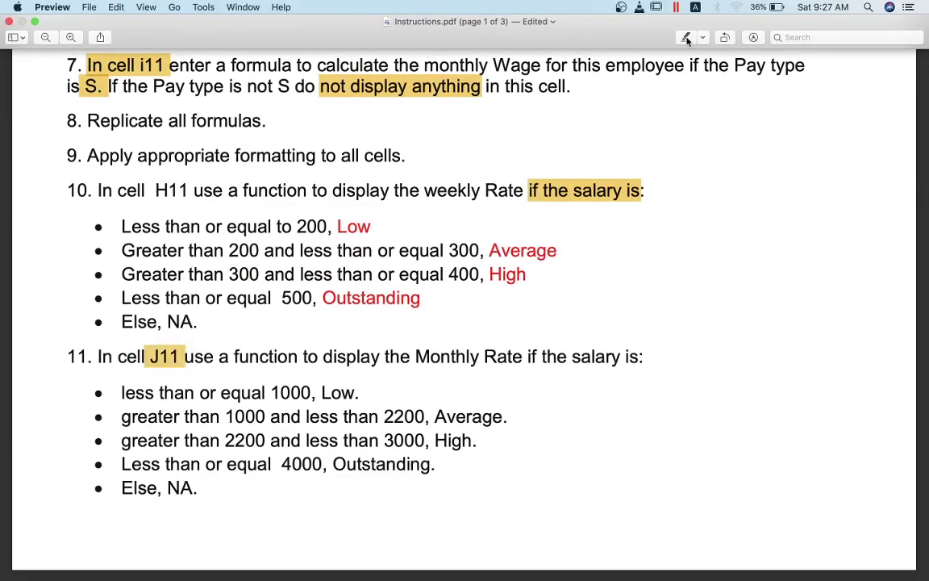
drag(416, 358, 517, 358)
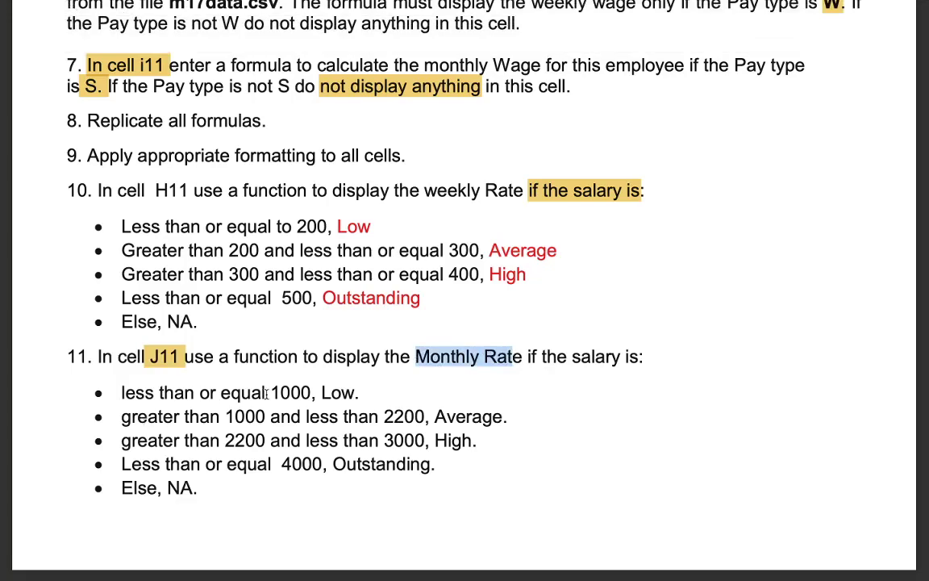
- Review the Monthly Rate salary bands down to the Else NA rule, then return to Excel
drag(139, 386, 214, 392)
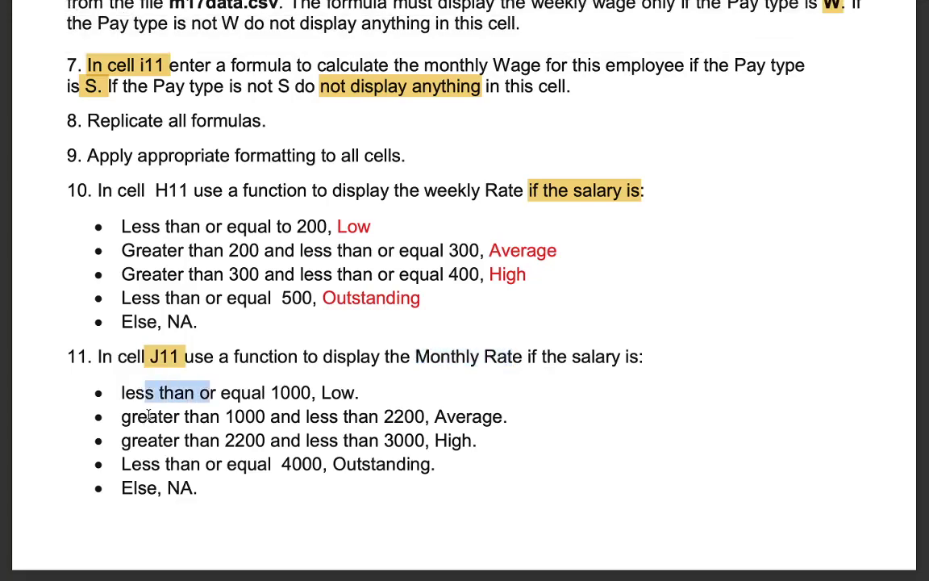
drag(149, 416, 196, 416)
mouse_move(147, 441)
mouse_down()
mouse_move(160, 440)
mouse_move(185, 468)
mouse_up()
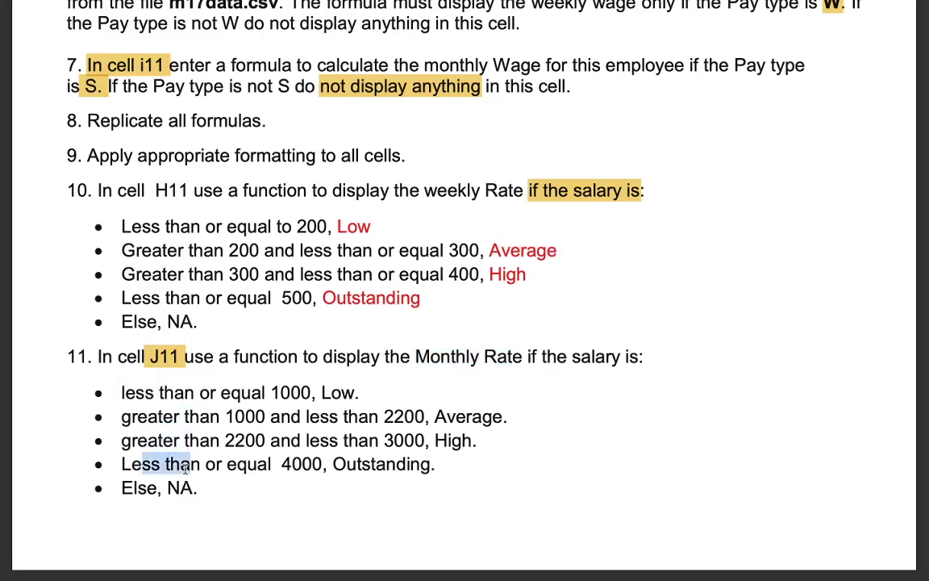
drag(132, 489, 184, 489)
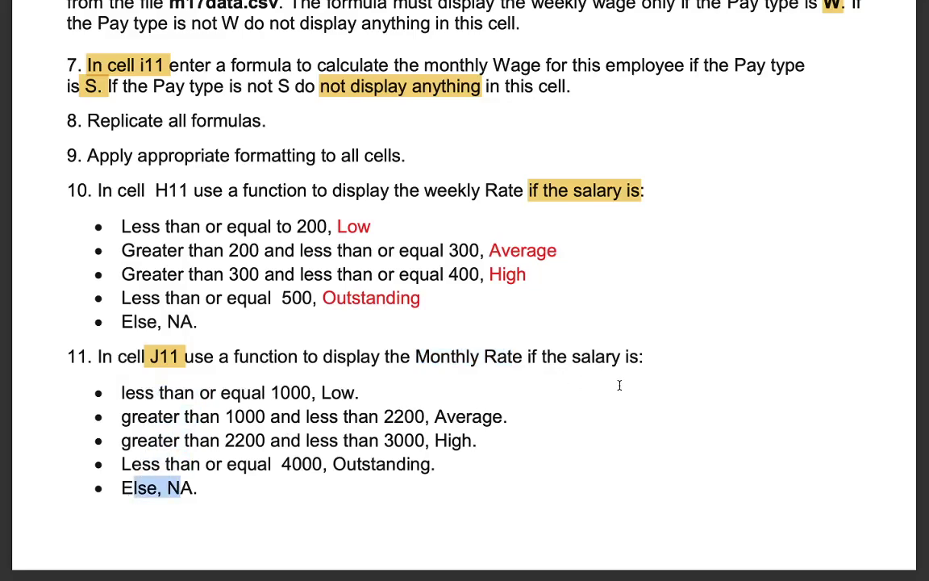
key(alt+Tab)
- In J11, begin an IF formula that tests the monthly wage in I11
scroll(734, 291, up, 4)
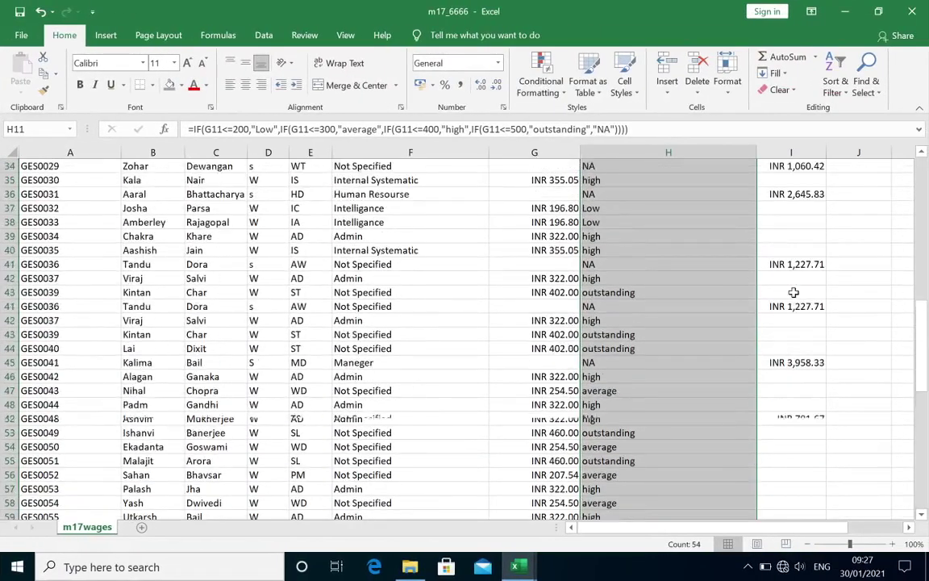
scroll(794, 293, up, 4)
scroll(794, 293, up, 7)
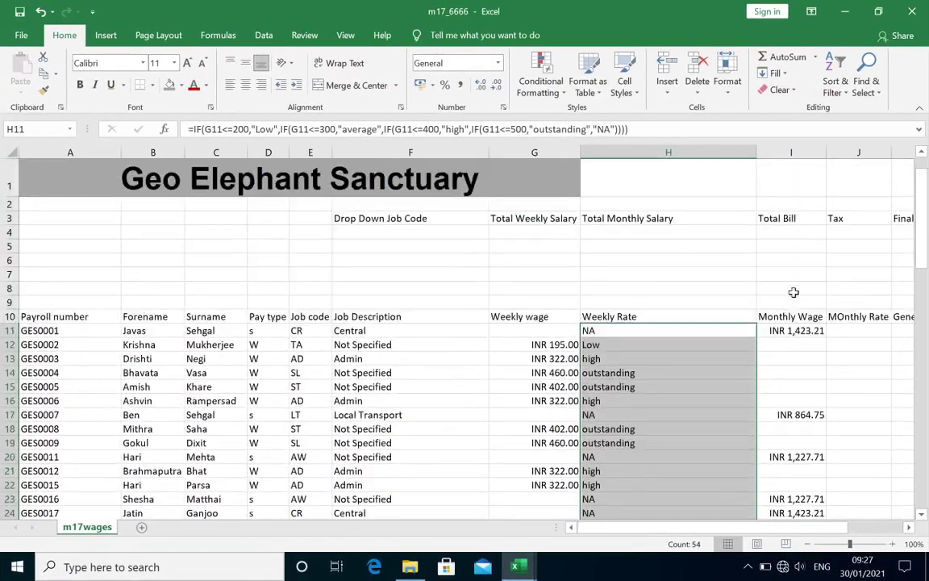
click(863, 333)
text(=)
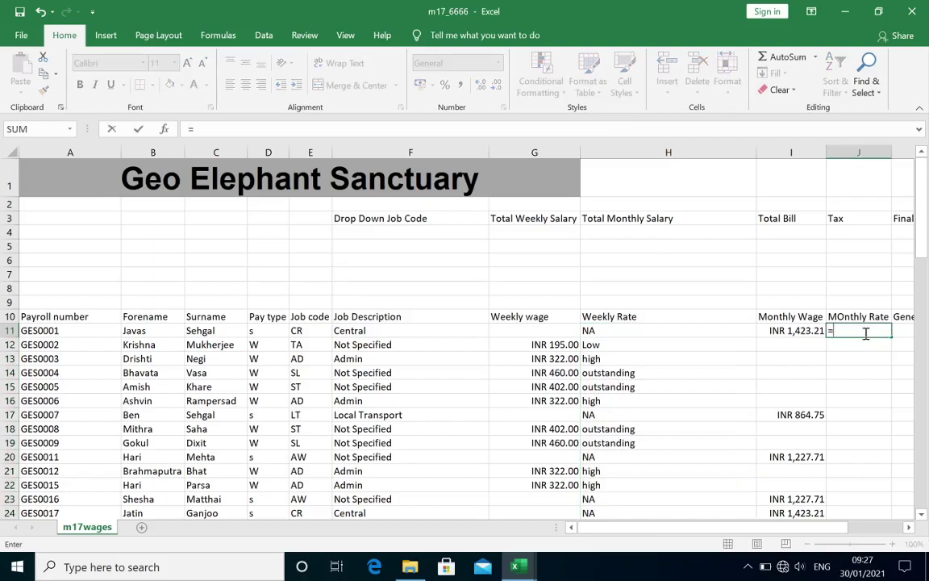
text(if)
double_click(871, 349)
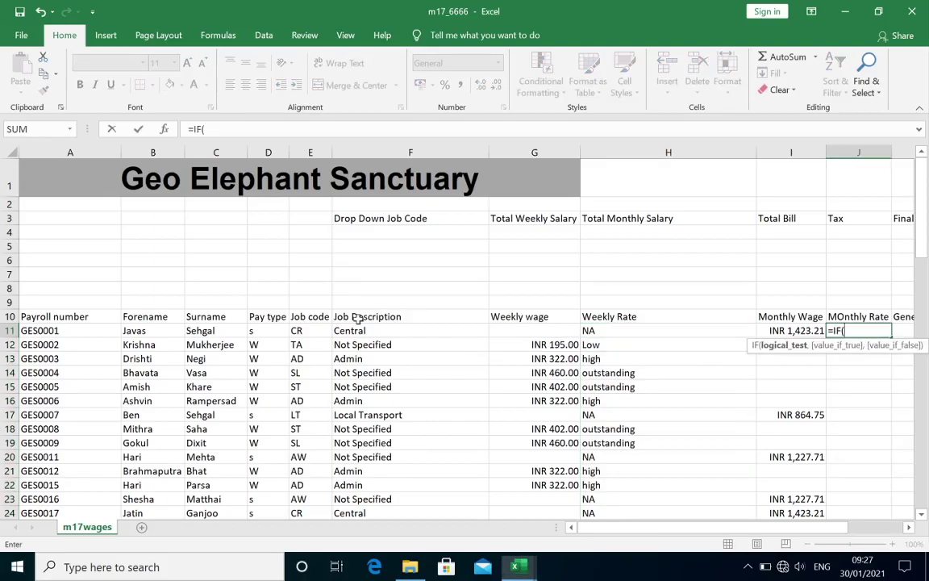
click(782, 332)
- Add the 1000 threshold returning "low" and a nested IF testing I11 again
text(<)
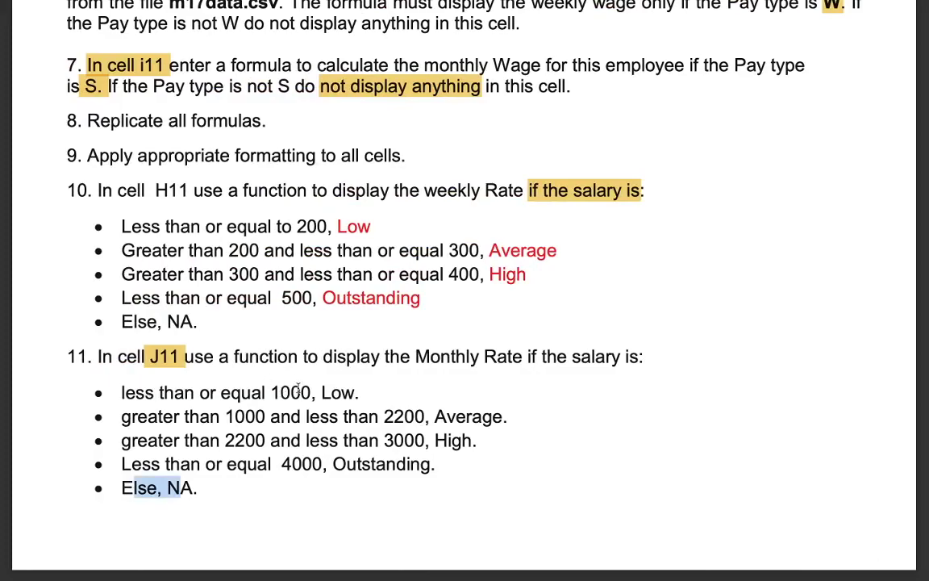
text(100)
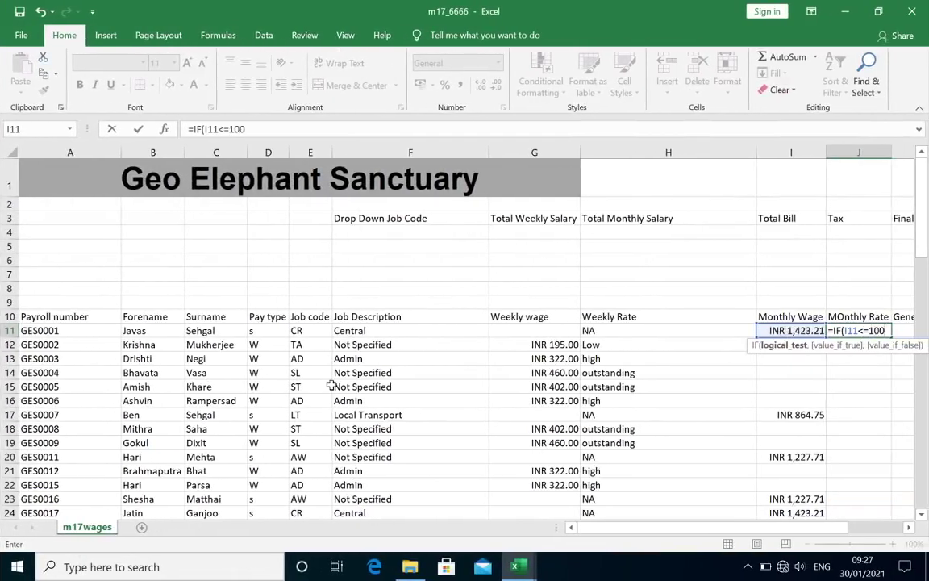
text(0,)
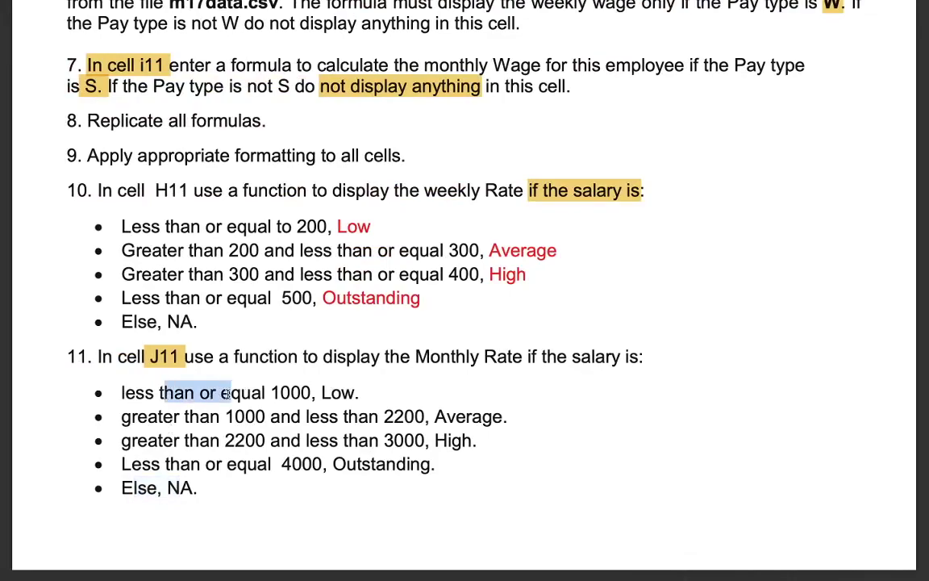
drag(159, 395, 370, 394)
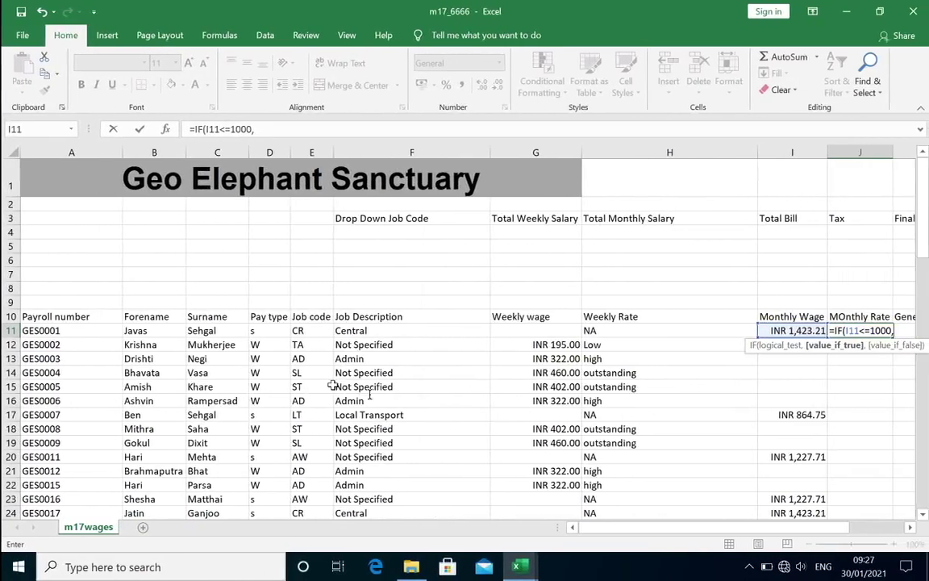
text(low)
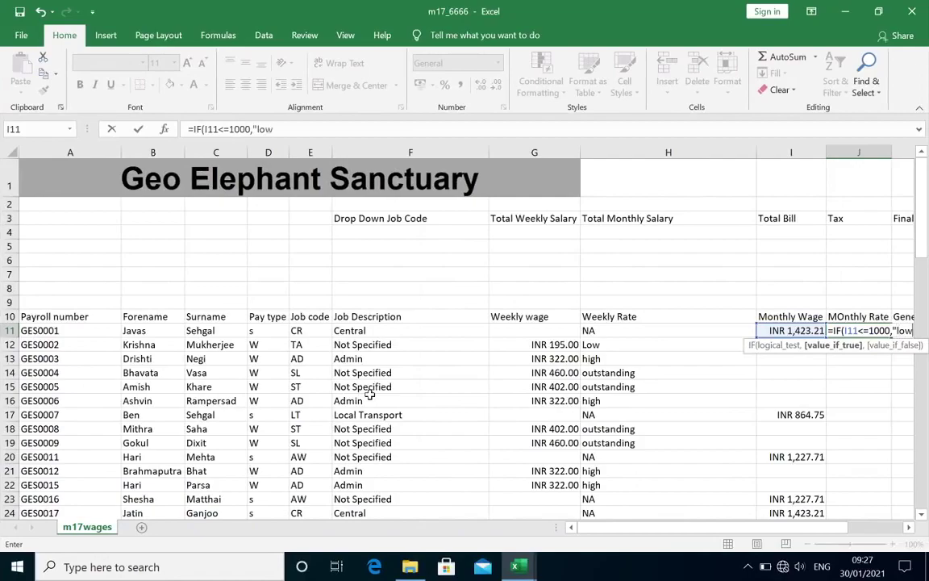
text(",)
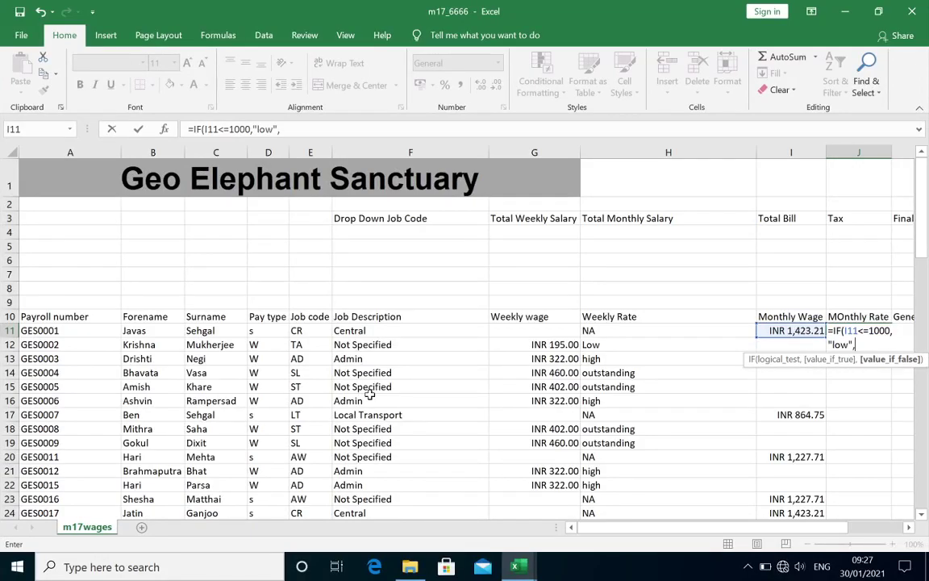
text(if)
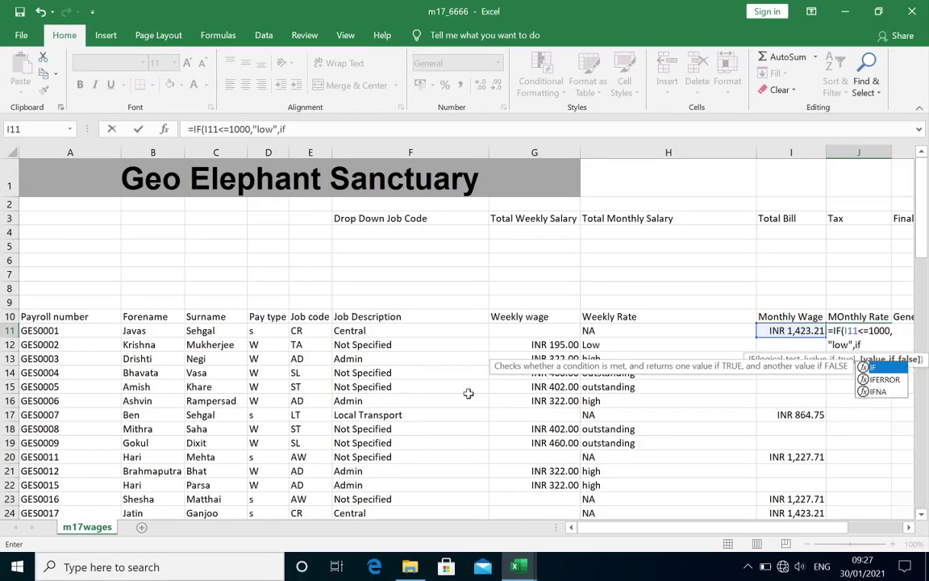
text(()
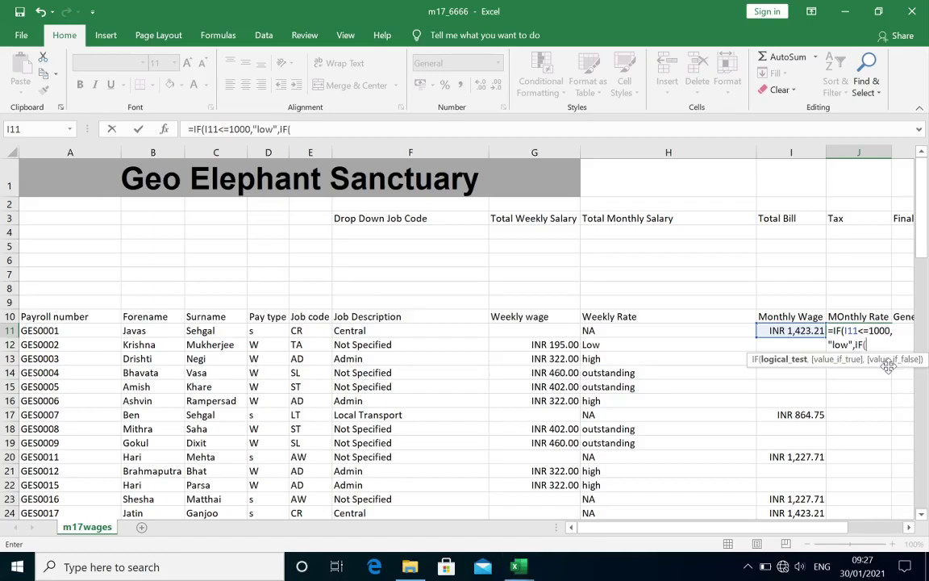
click(798, 331)
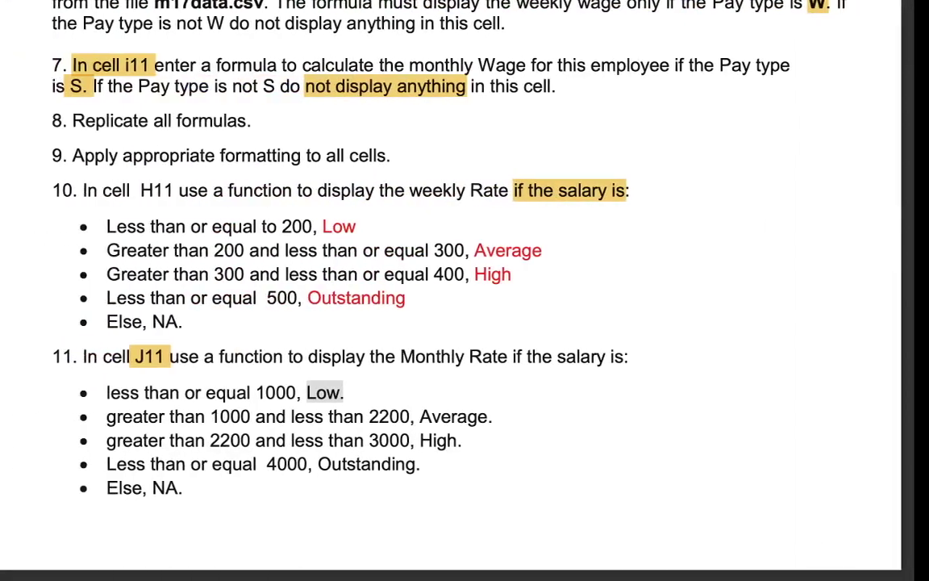
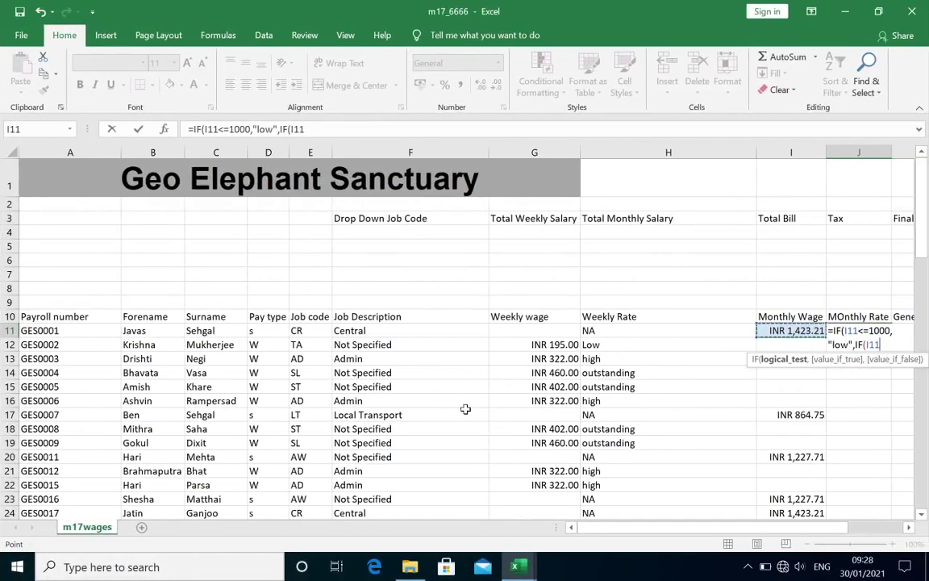
- Extend J11's nested IF with the "Average" test and the I11<3000 "high" branch
text(<=22)
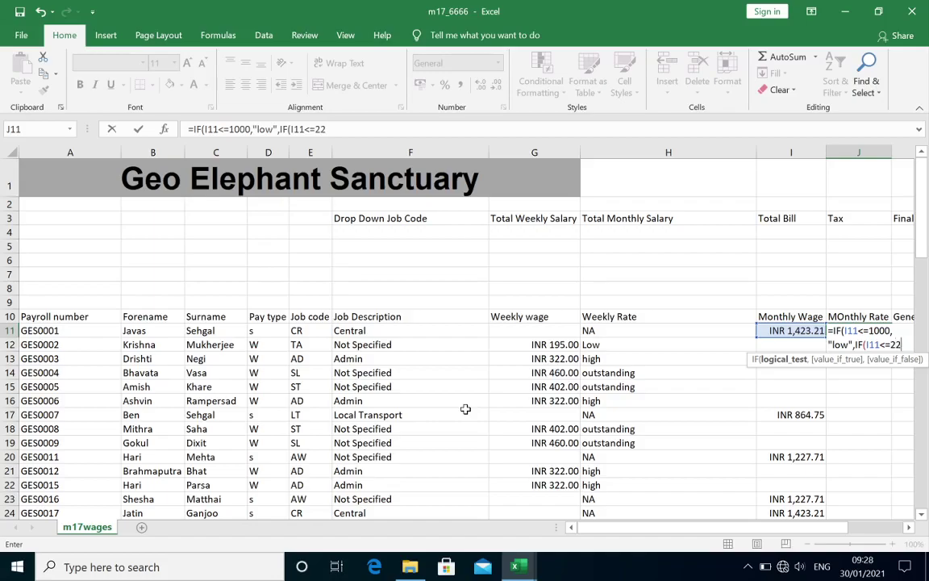
key(BackSpace)
key(BackSpace)
text(000)
text(,)
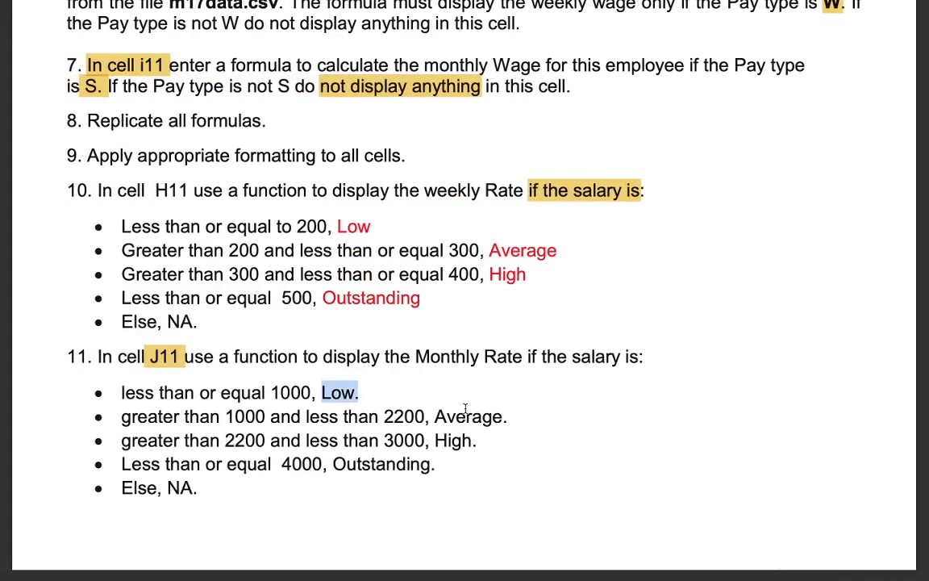
text(Aver)
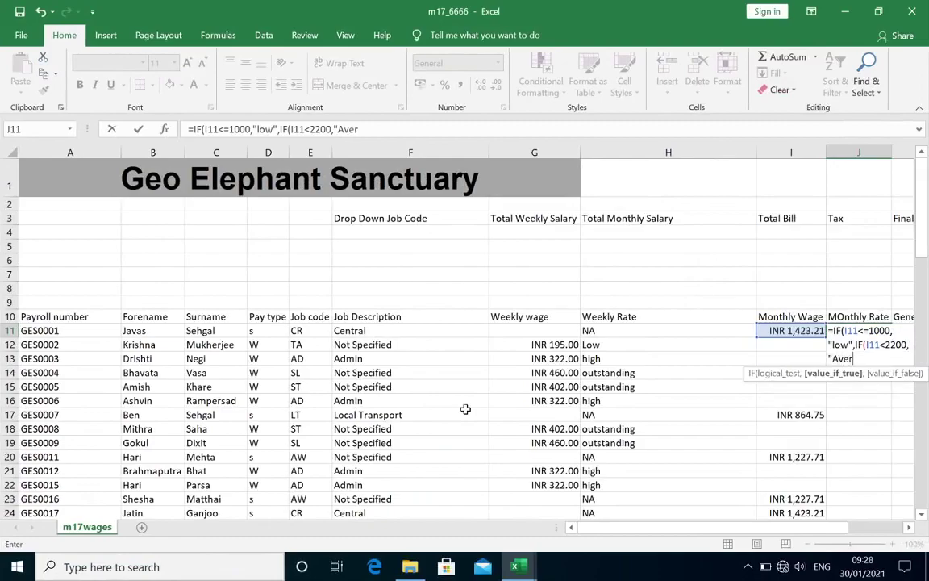
text(age)
text(,)
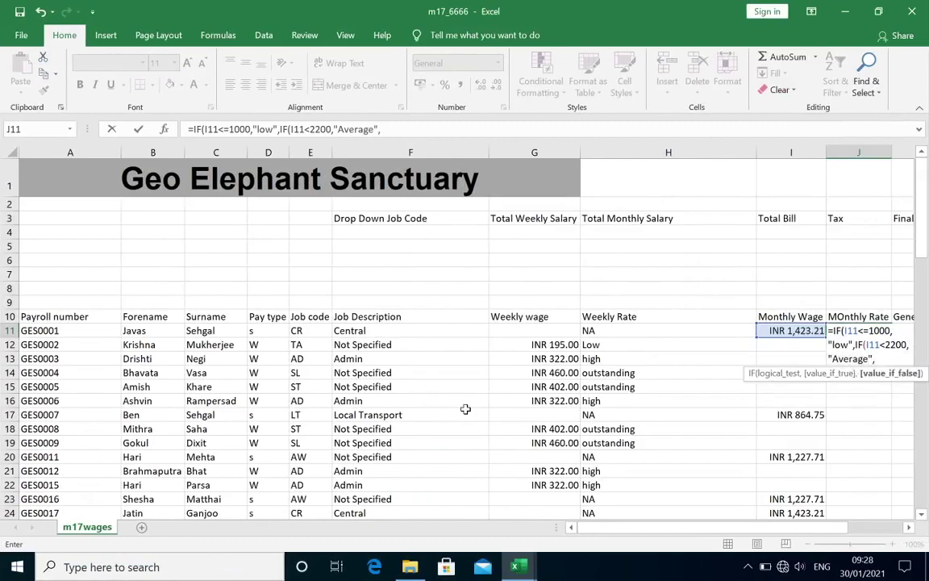
text(if)
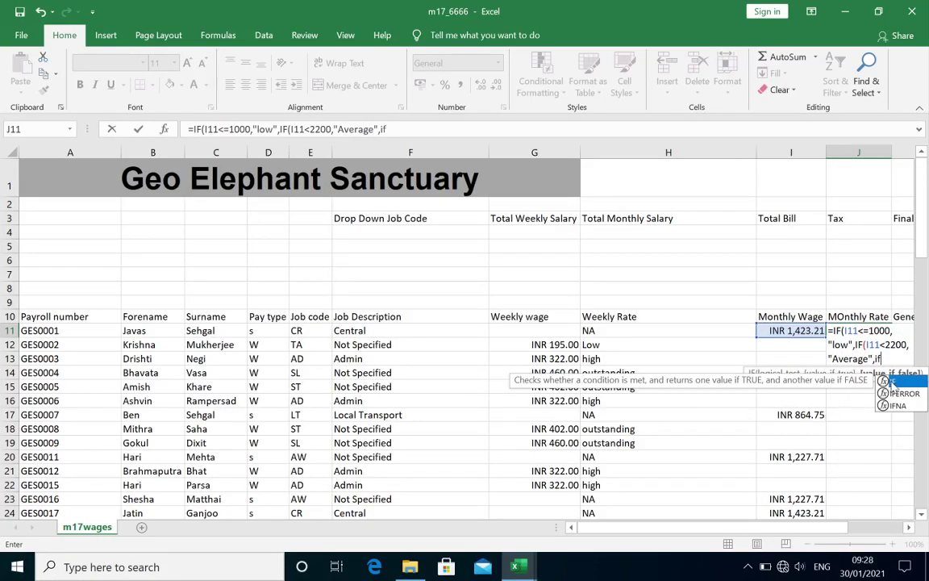
double_click(893, 382)
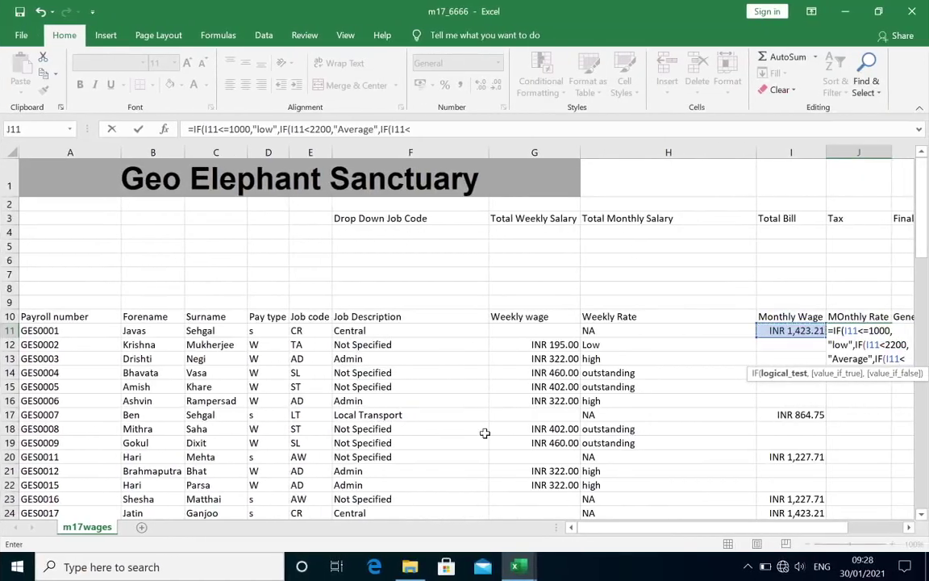
text(3000,)
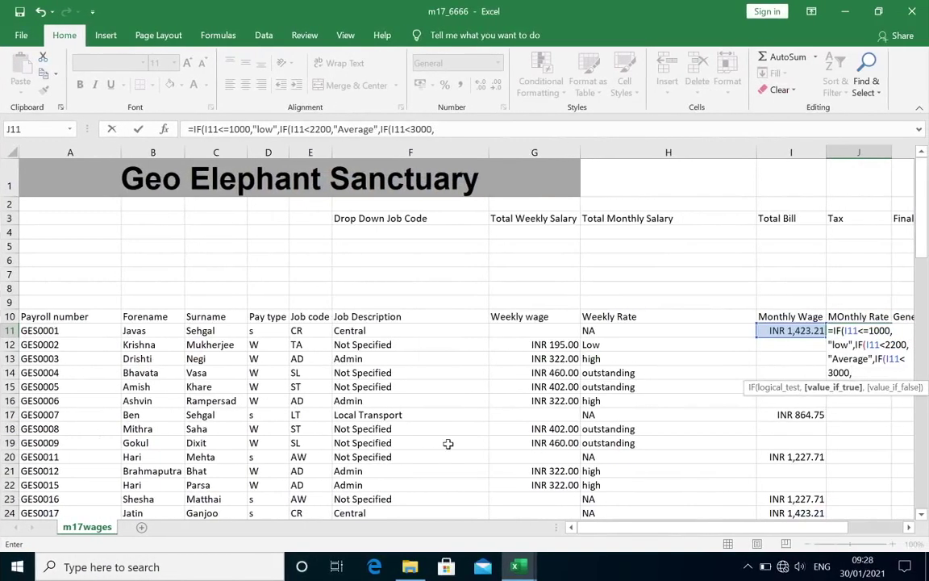
text("hi)
text(gh")
text(,)
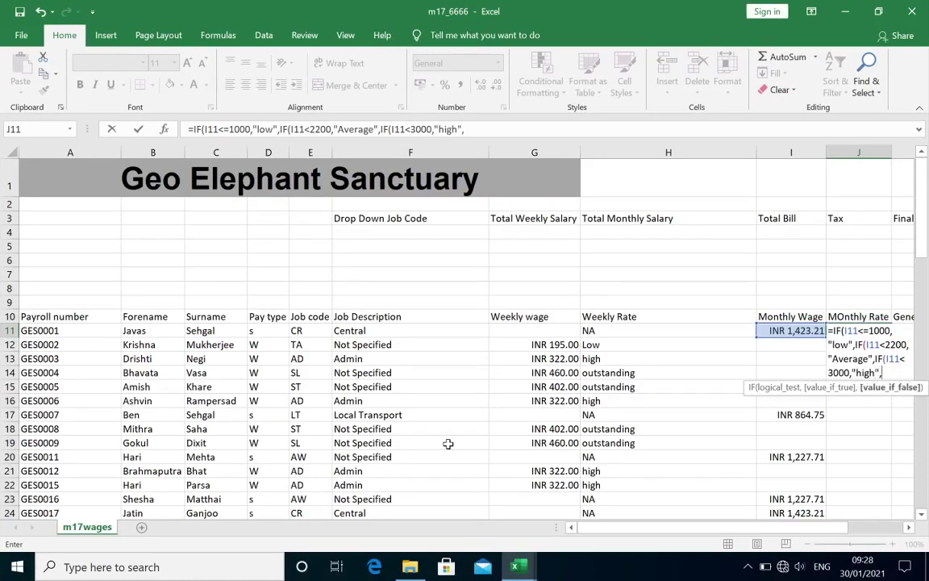
text(if)
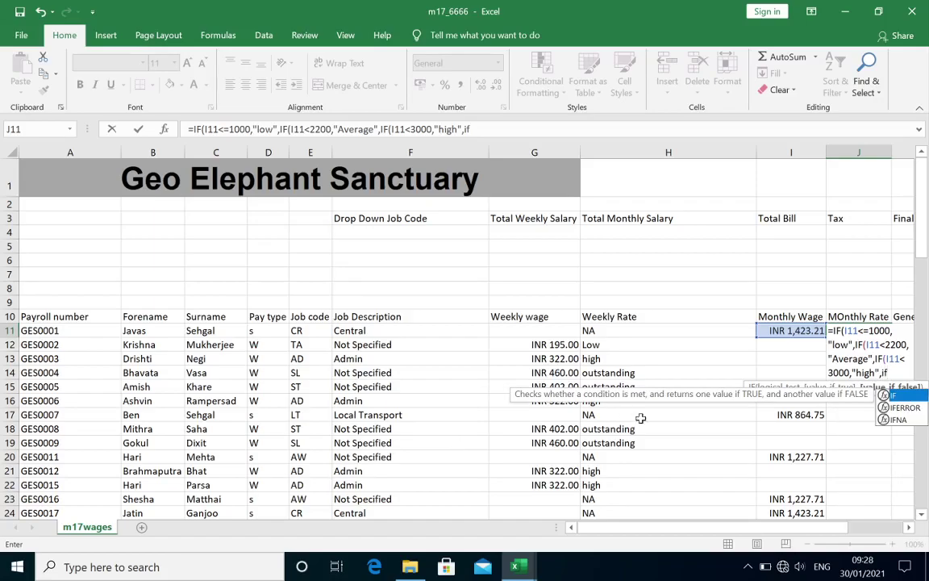
key(Tab)
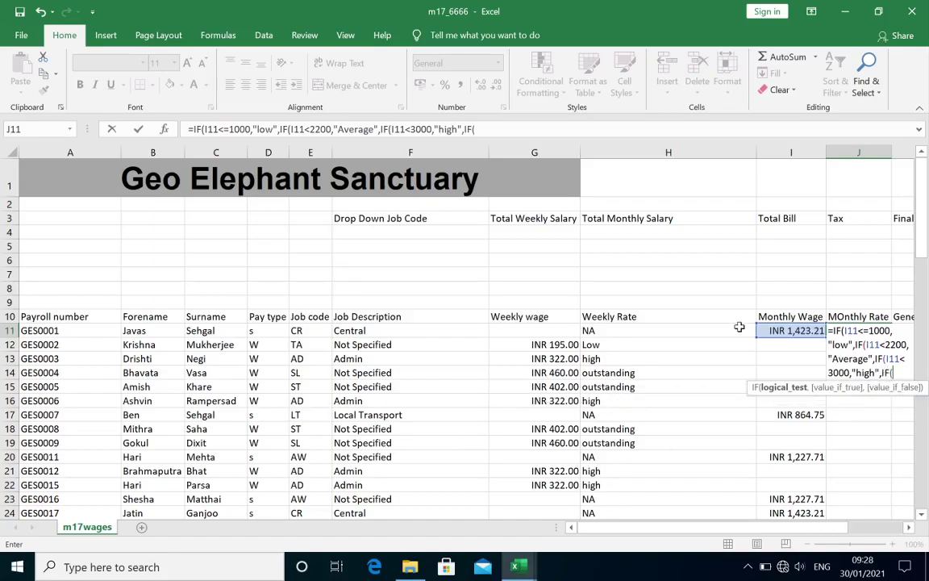
- Finish J11's formula with the I11<=4000 "outstanding" test and the "NA" fallback
click(794, 331)
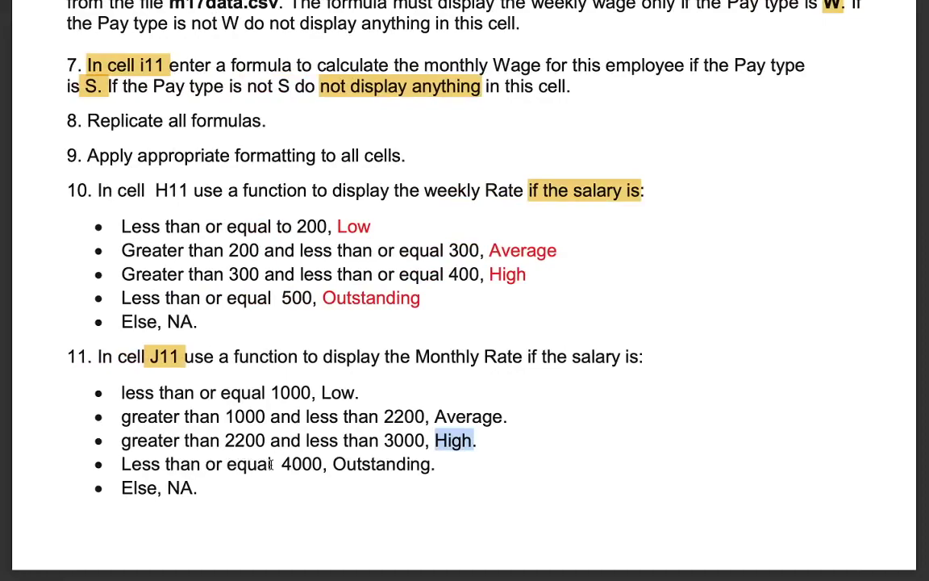
drag(273, 465, 437, 470)
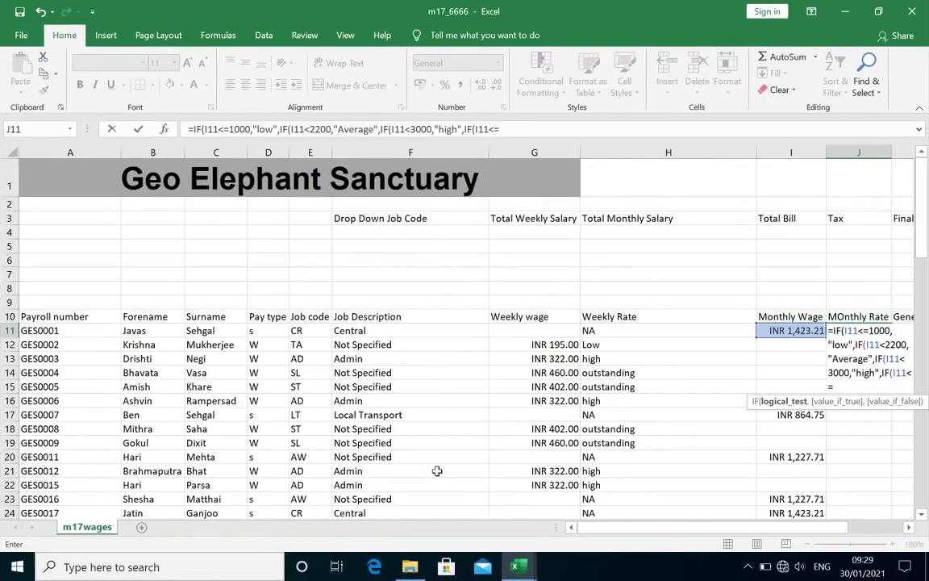
text(=4000)
text(,")
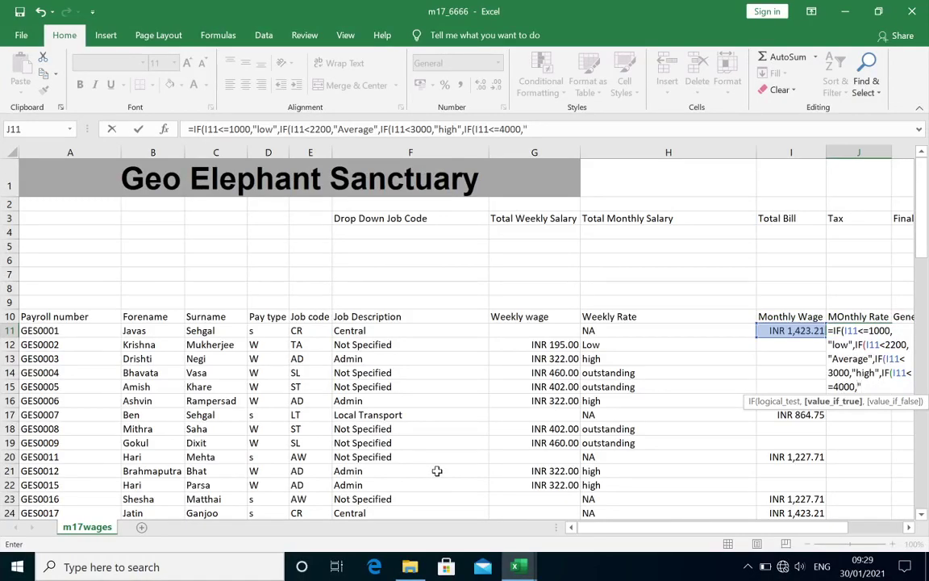
text(out)
text(standing)
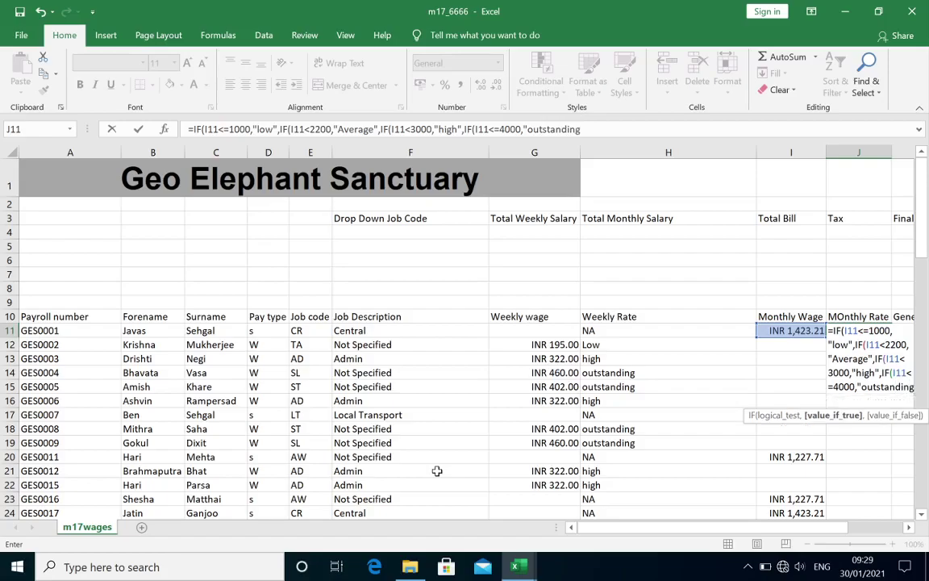
text(")
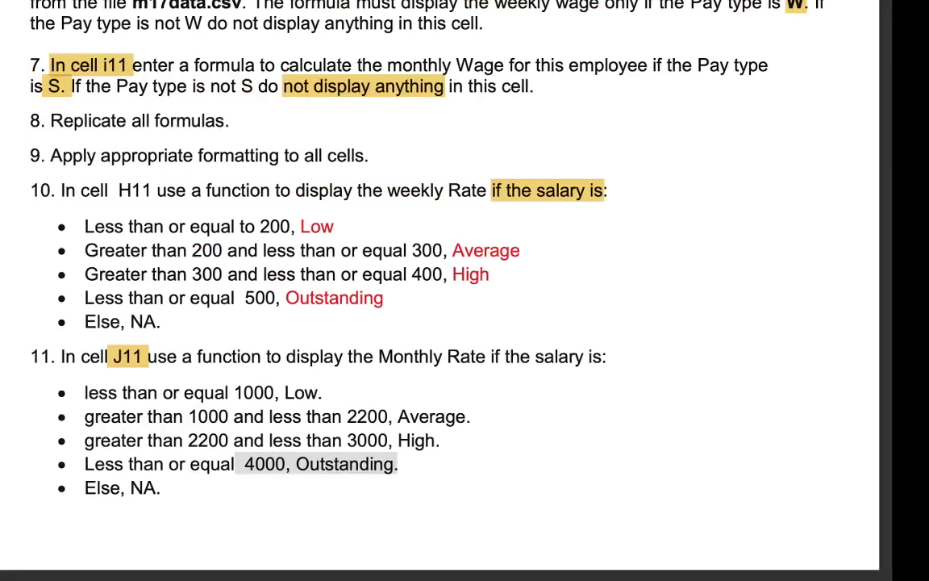
drag(168, 487, 186, 487)
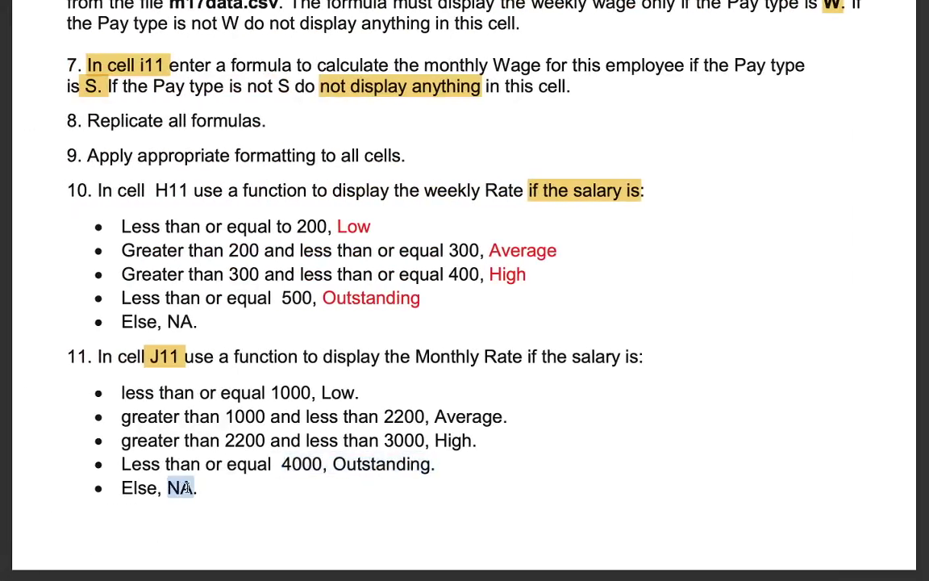
key(alt+Tab)
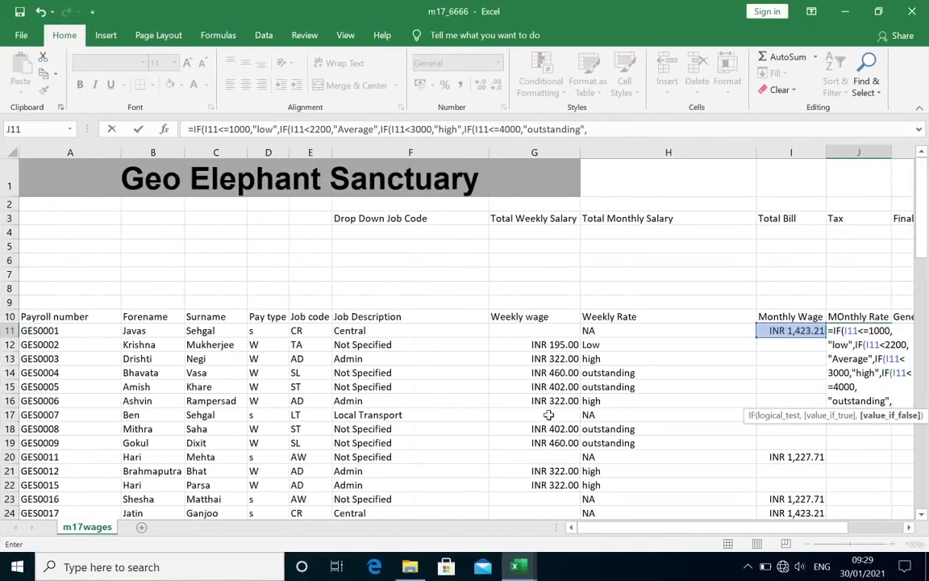
text(NA")
text()))
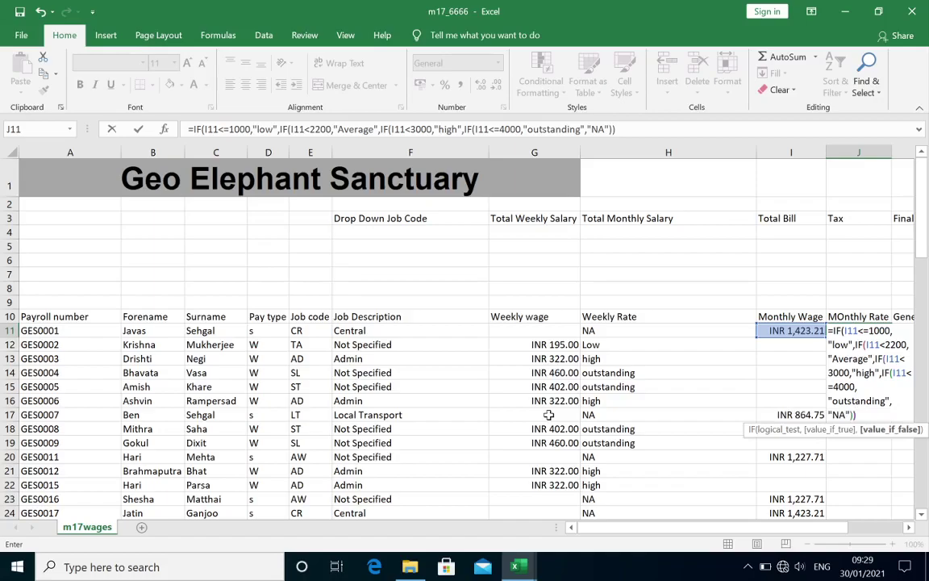
- Enter J11's Monthly Rate formula and fill it down column J through row 64
key(Return)
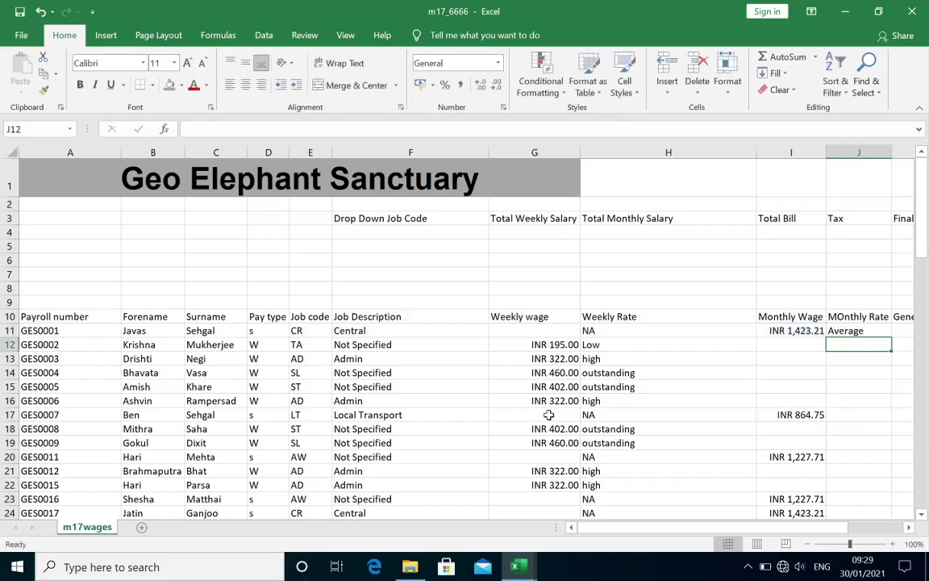
click(871, 331)
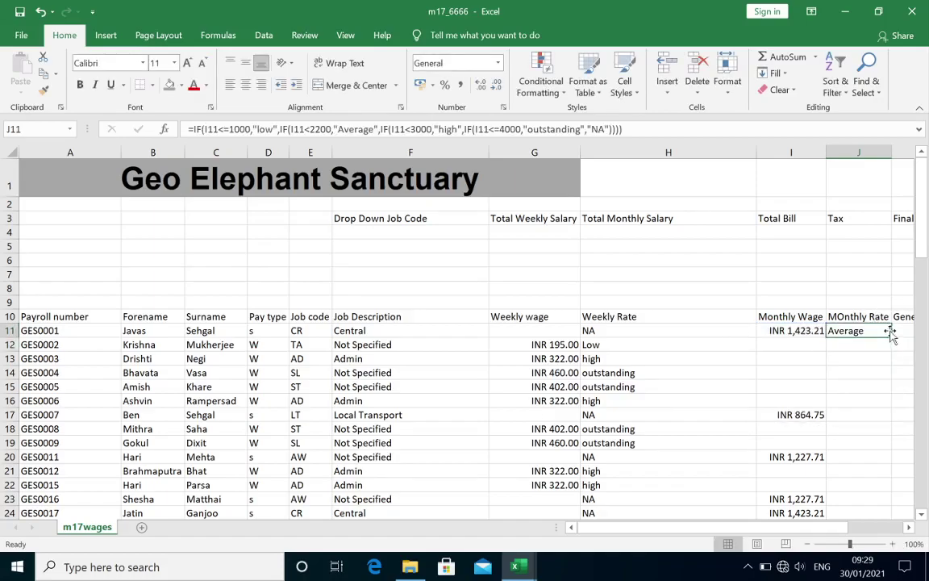
double_click(892, 338)
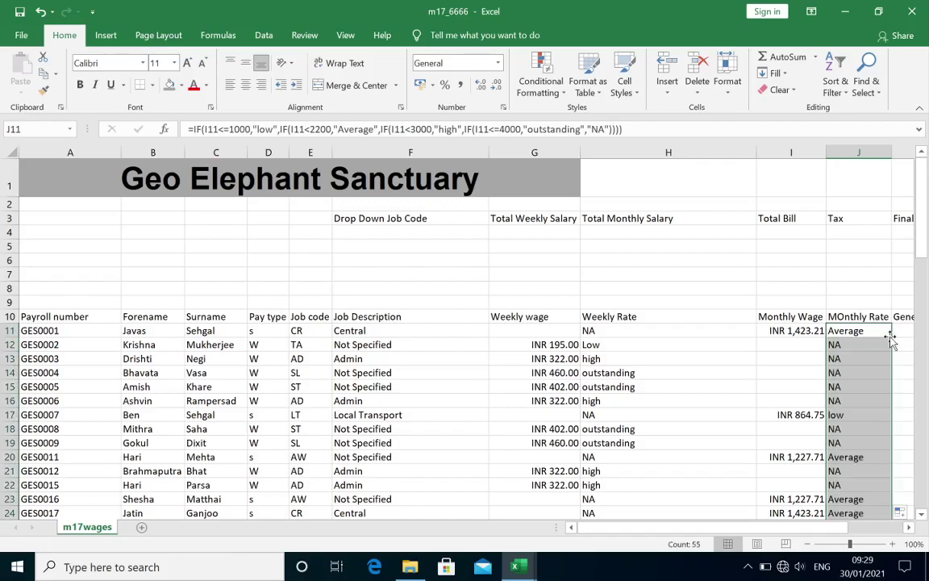
scroll(891, 339, down, 4)
scroll(891, 338, down, 4)
scroll(891, 338, down, 2)
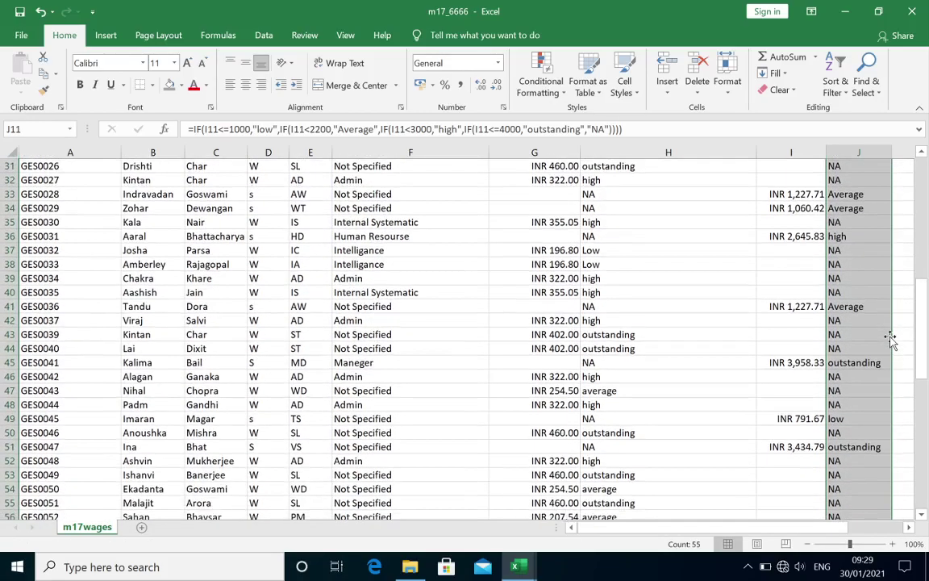
scroll(892, 339, down, 2)
scroll(891, 339, down, 4)
scroll(891, 339, down, 1)
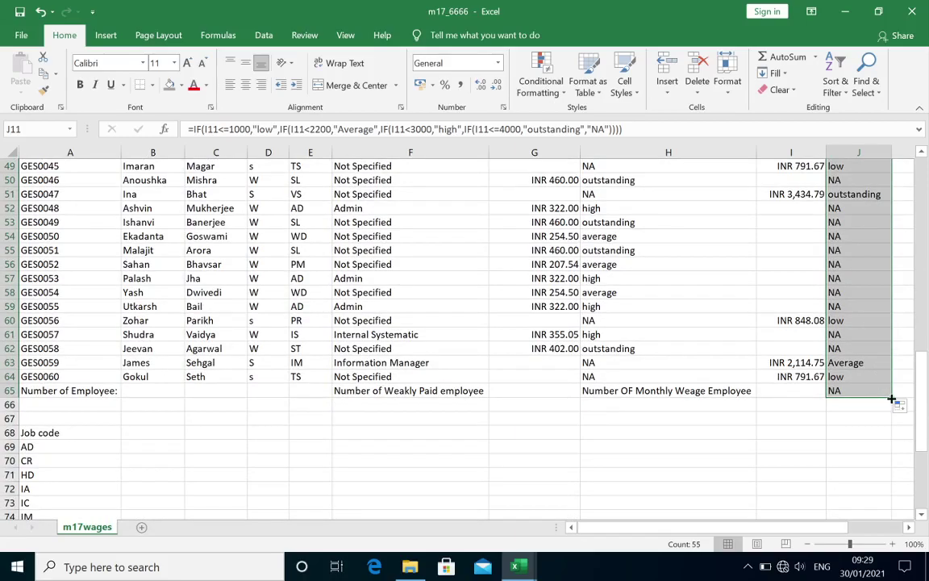
drag(892, 399, 890, 388)
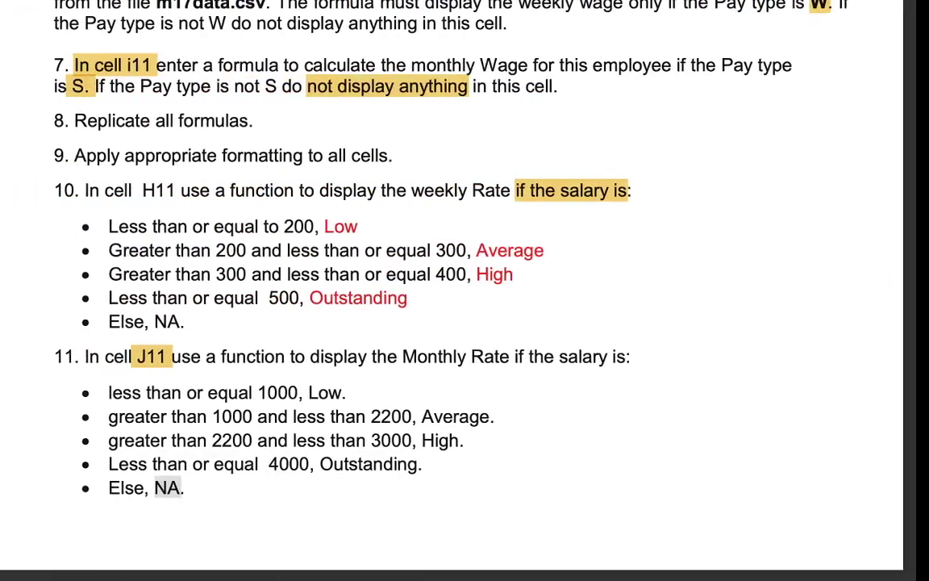
- Mark the General Rating requirement in the task 12 instructions
scroll(240, 450, down, 5)
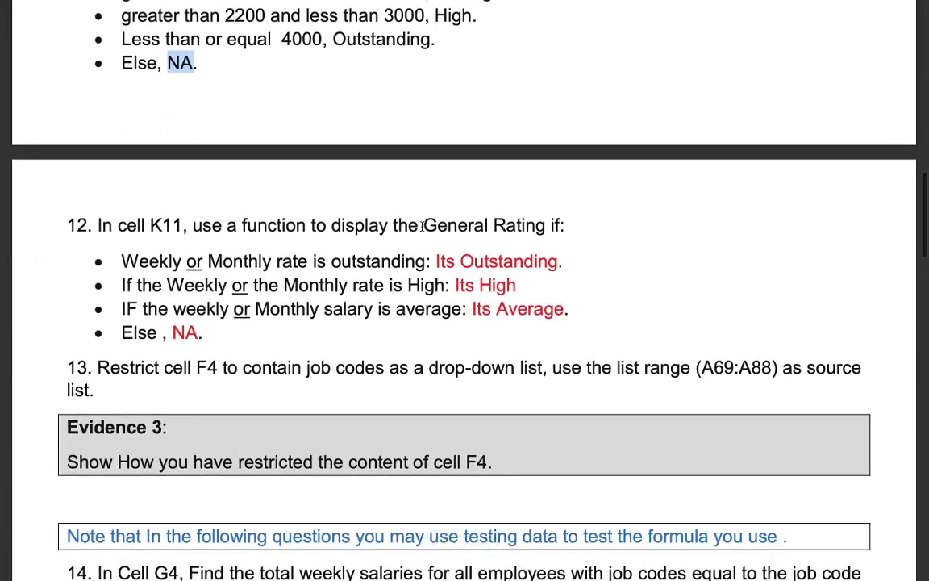
drag(424, 225, 542, 227)
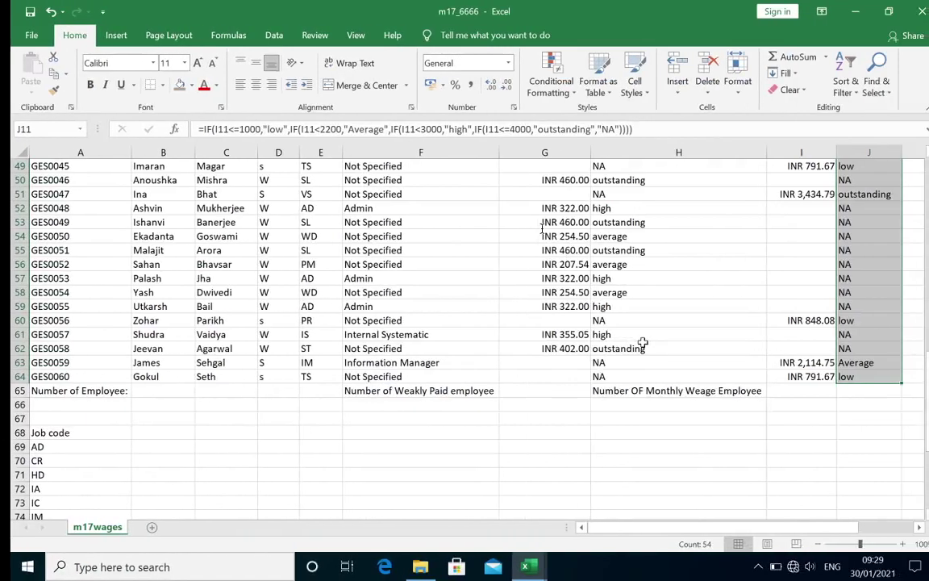
scroll(540, 228, up, 4)
scroll(541, 230, up, 10)
scroll(542, 229, up, 2)
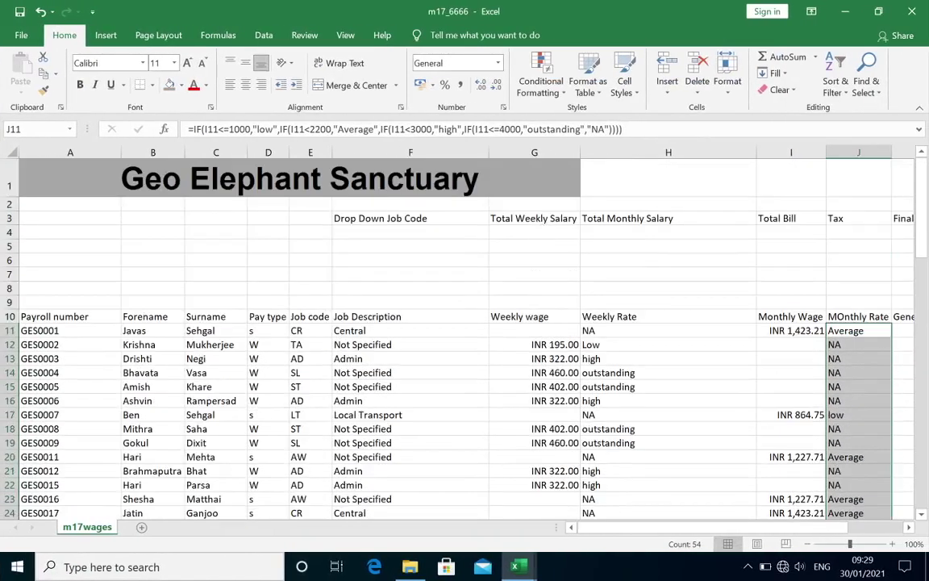
drag(708, 528, 764, 532)
- Select K11 and mark the Its Outstanding, High, Its Average and NA results in question 12
click(781, 331)
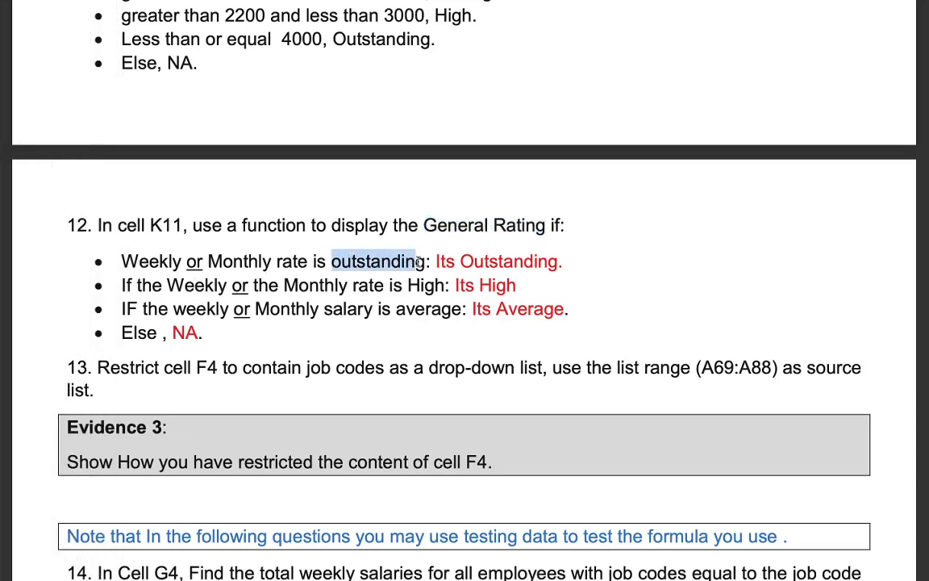
drag(436, 261, 534, 261)
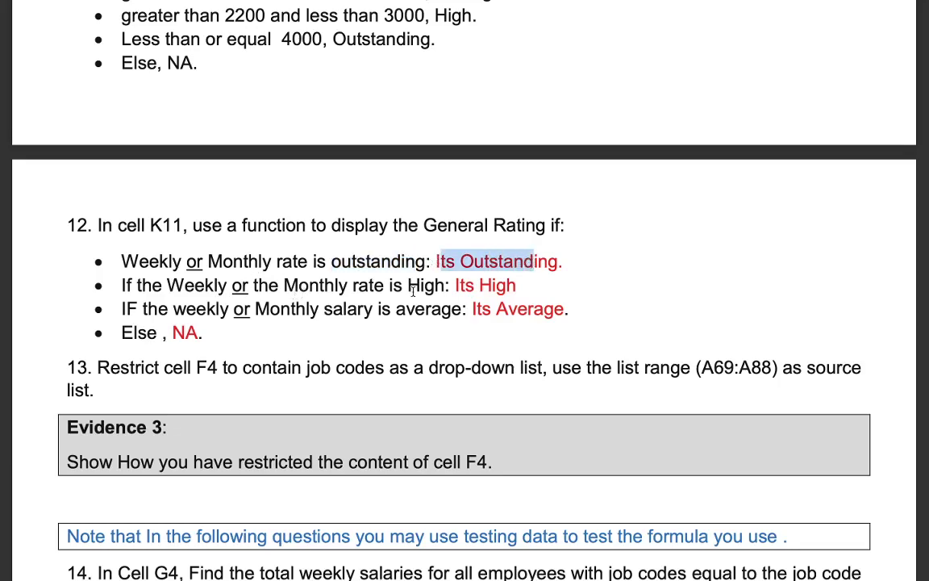
drag(479, 285, 511, 285)
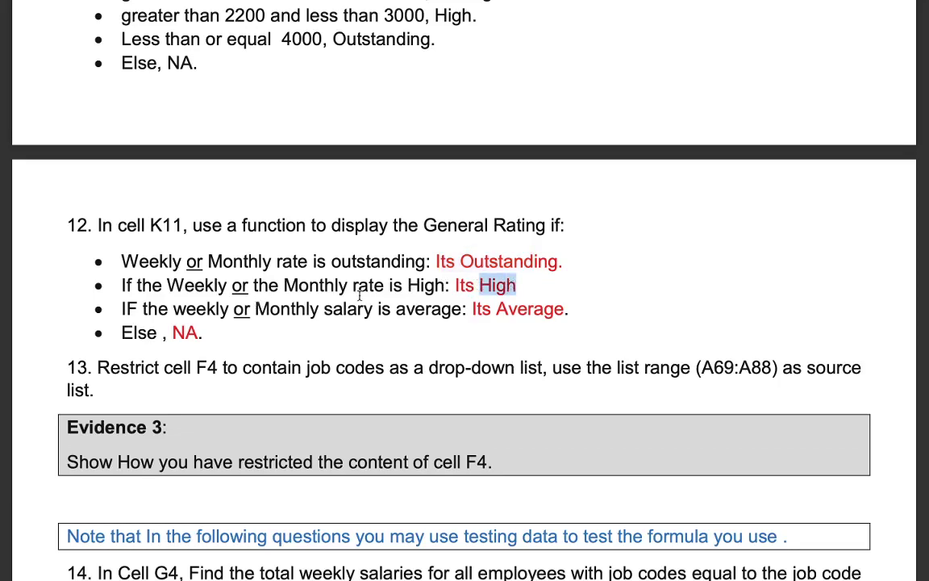
drag(467, 309, 508, 309)
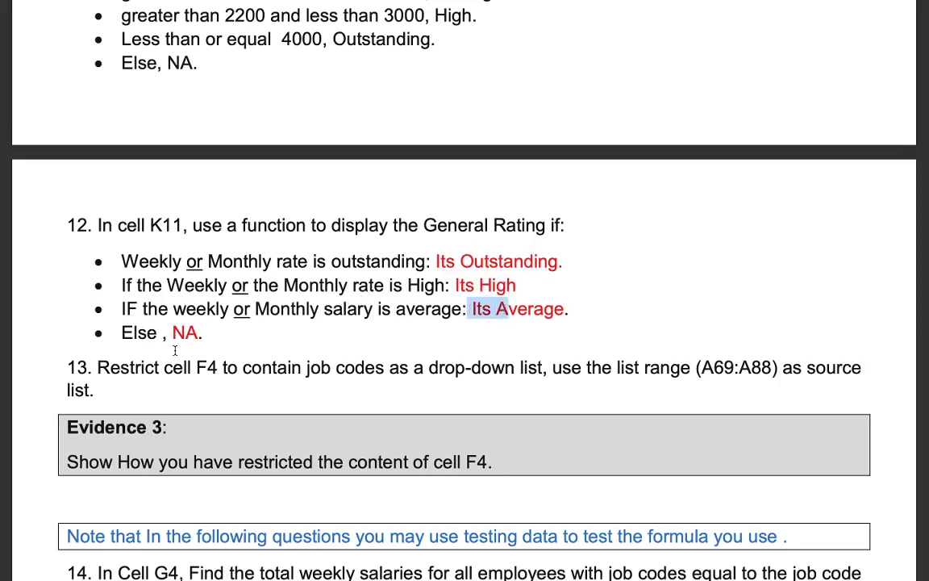
drag(196, 334, 172, 334)
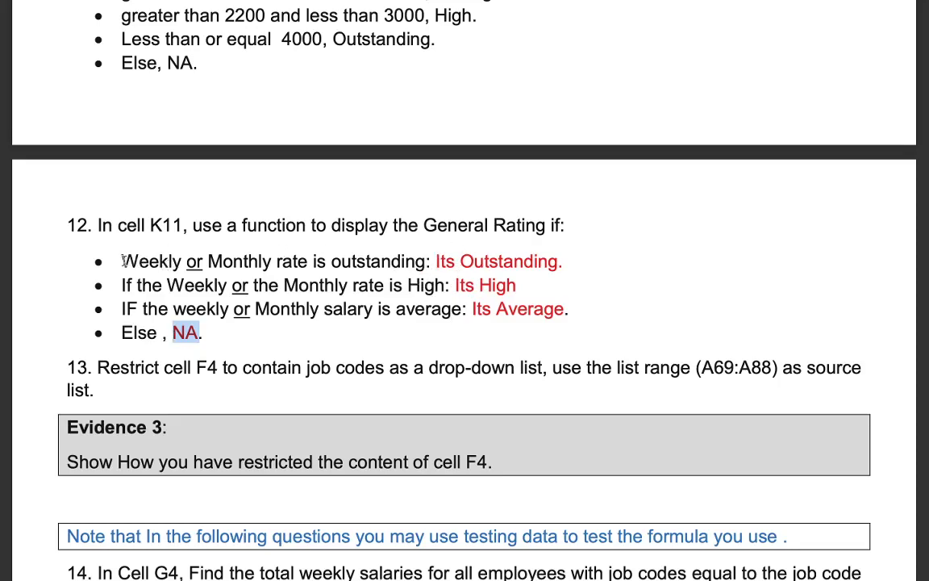
click(165, 295)
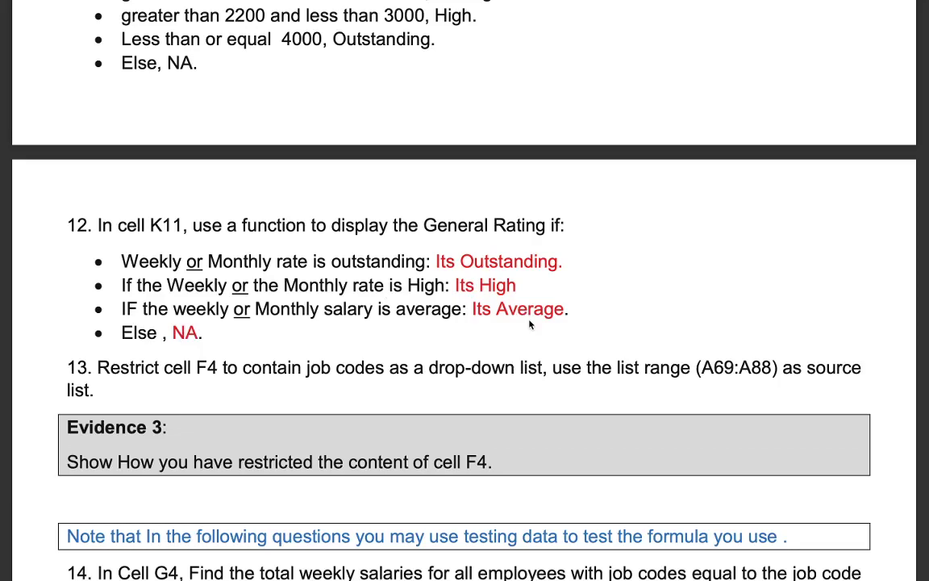
- Begin K11 with =IF and pick out Weekly, Monthly and outstanding in the first rule
text(=)
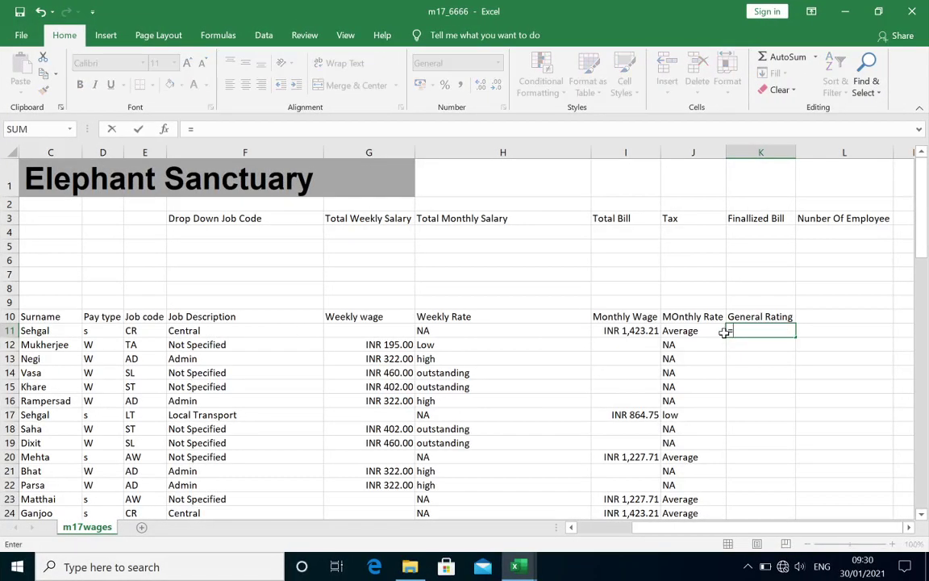
text(if)
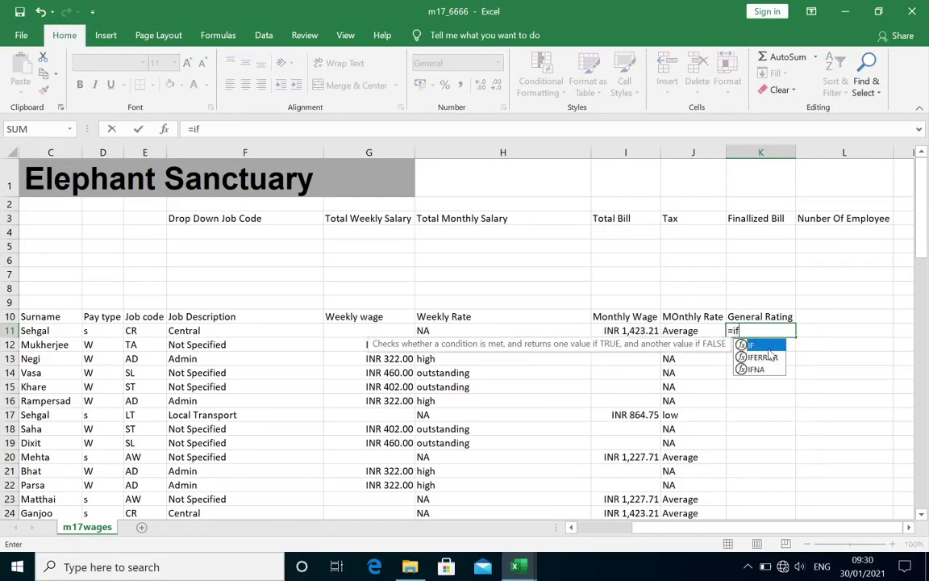
double_click(770, 345)
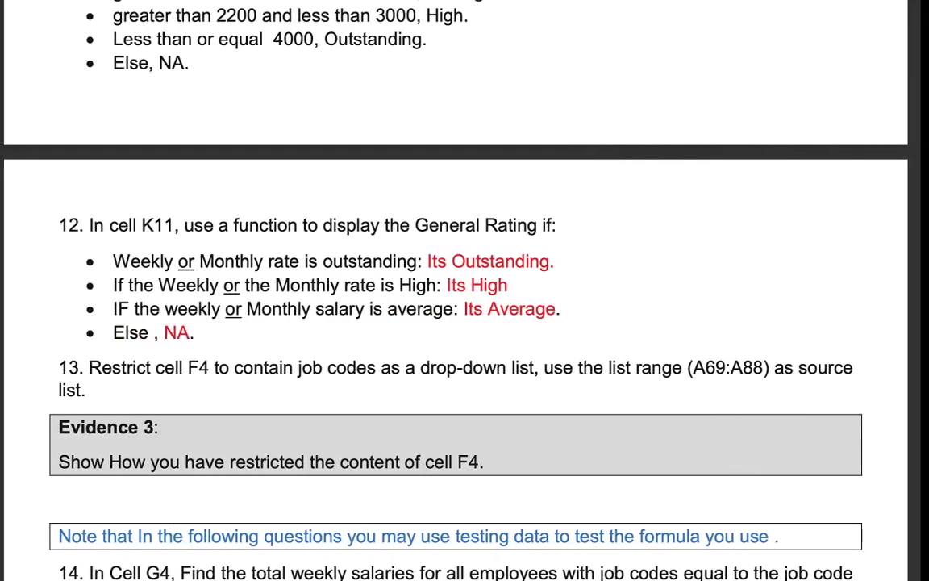
double_click(141, 260)
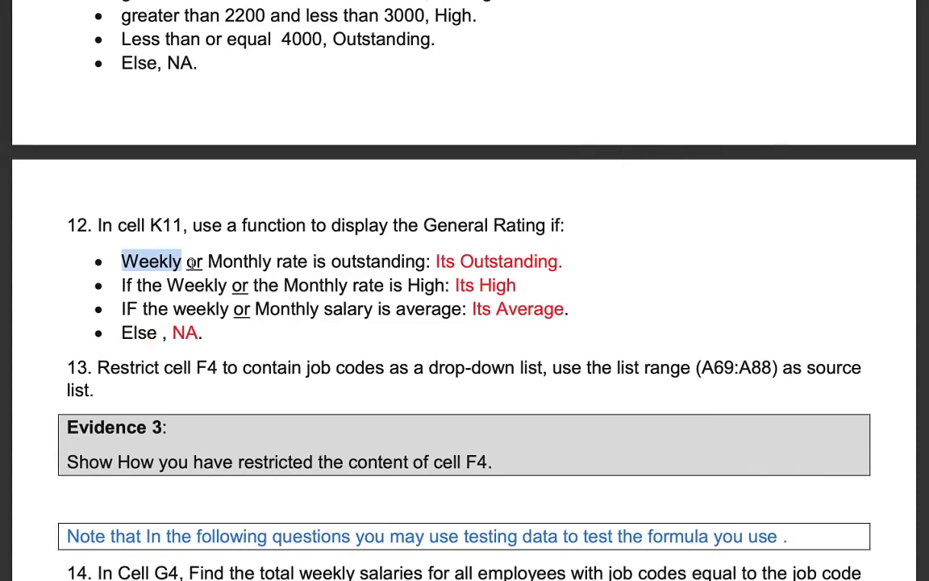
double_click(235, 263)
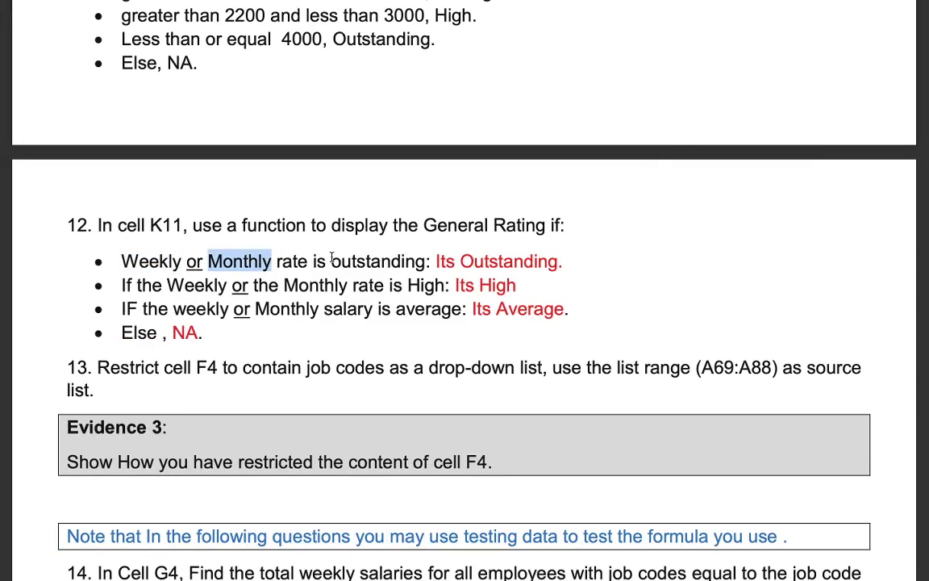
double_click(378, 261)
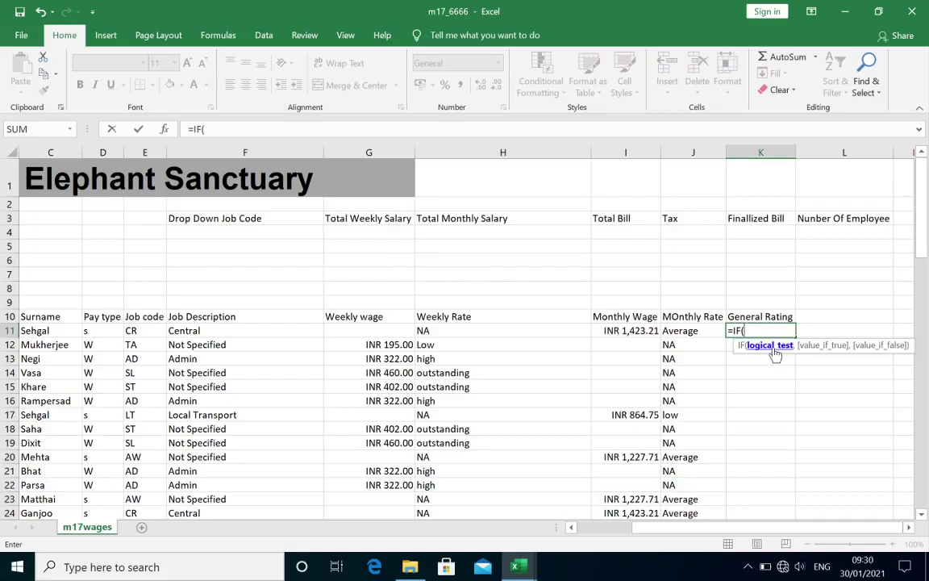
- Add the OR(H11="low",J11="low") test returning "low" and begin a nested IF
text(or)
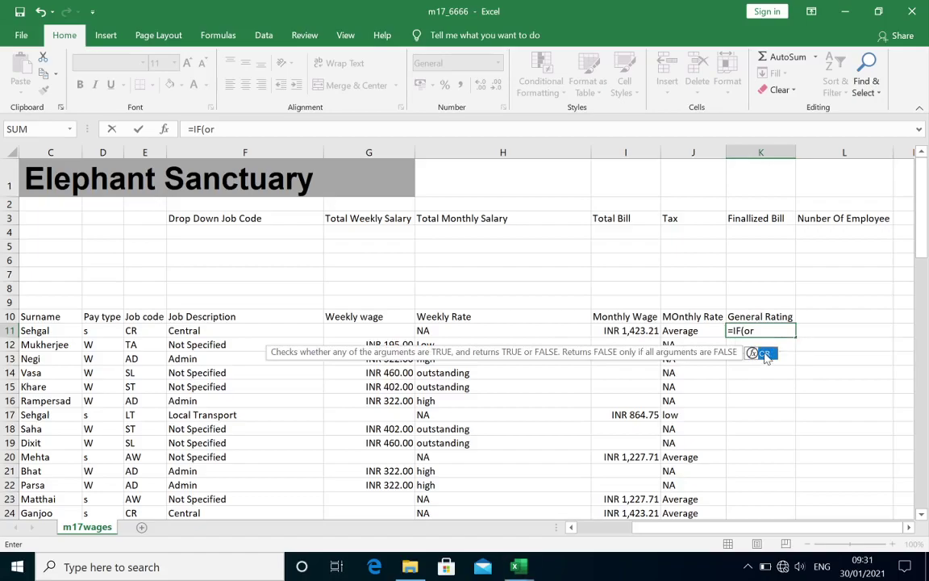
double_click(765, 355)
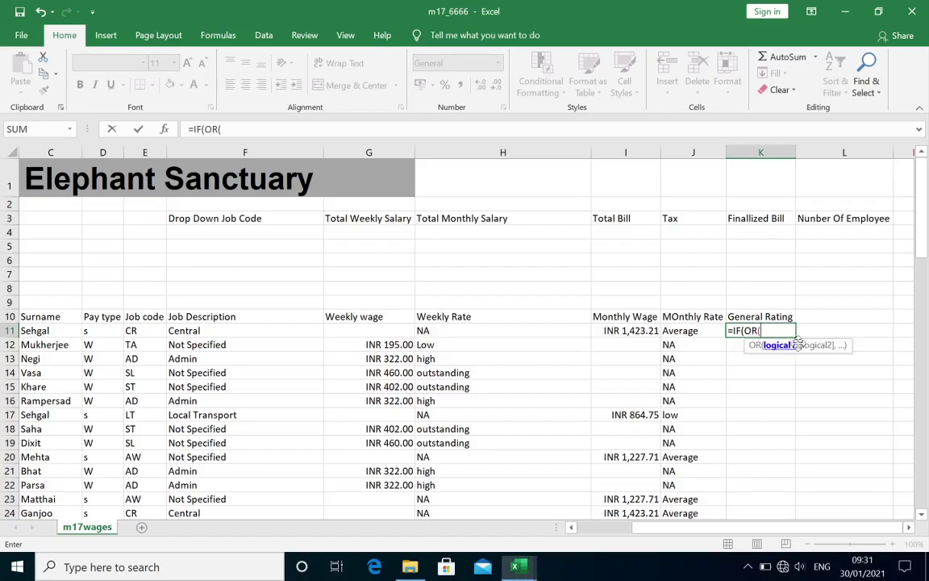
click(481, 328)
text(=)
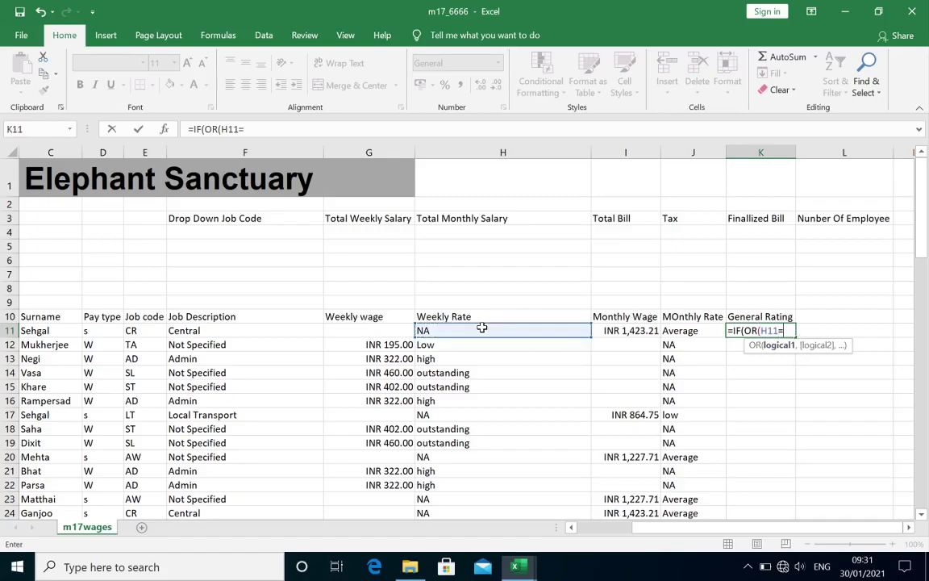
text("low")
text(,)
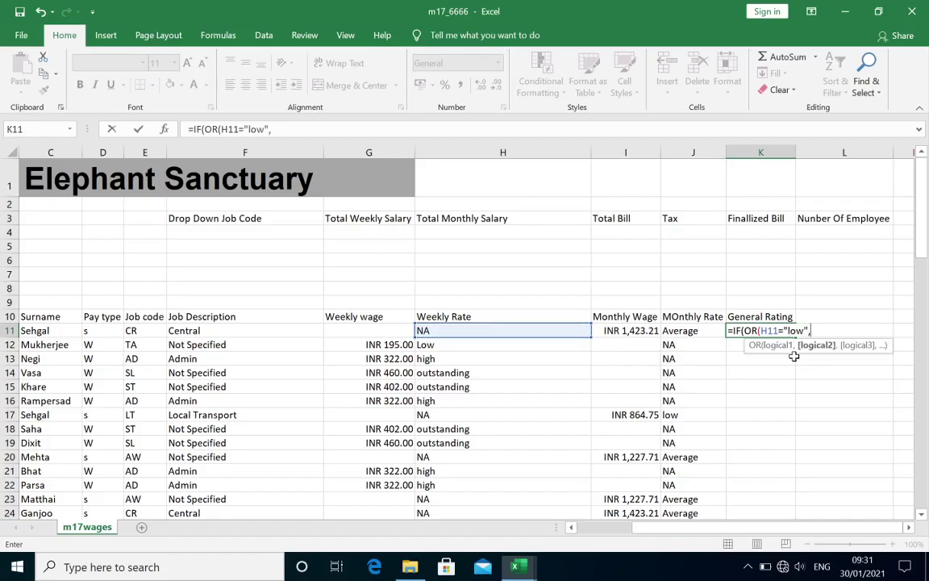
click(706, 331)
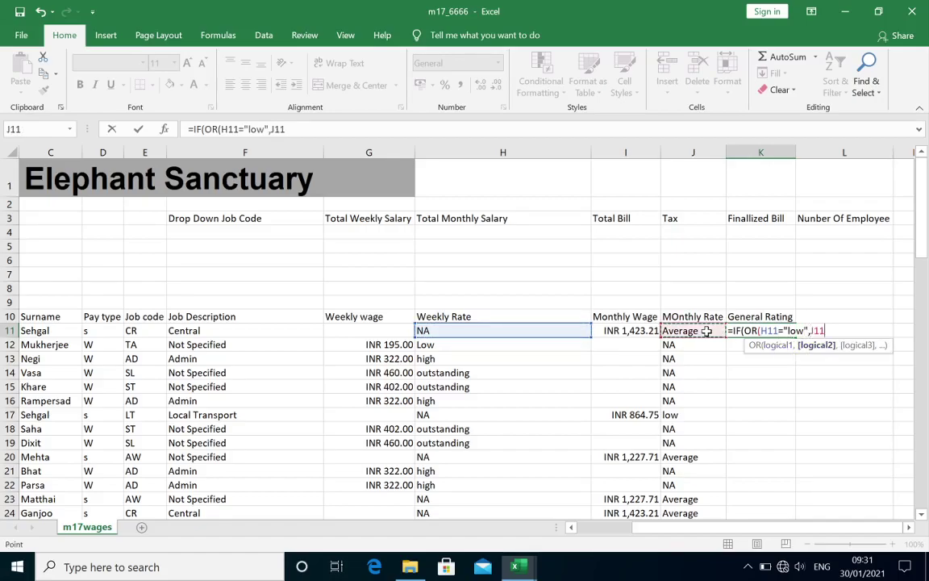
text(=")
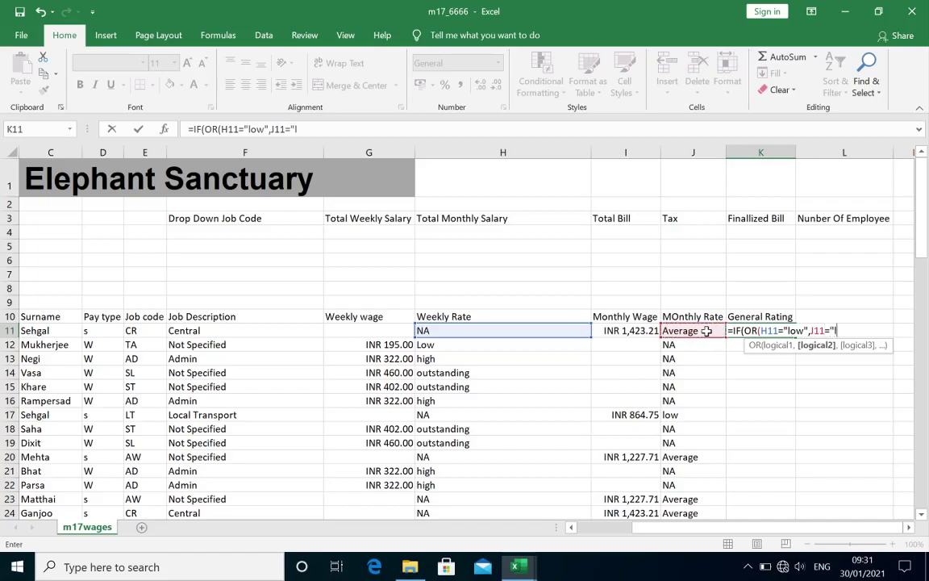
text(low")
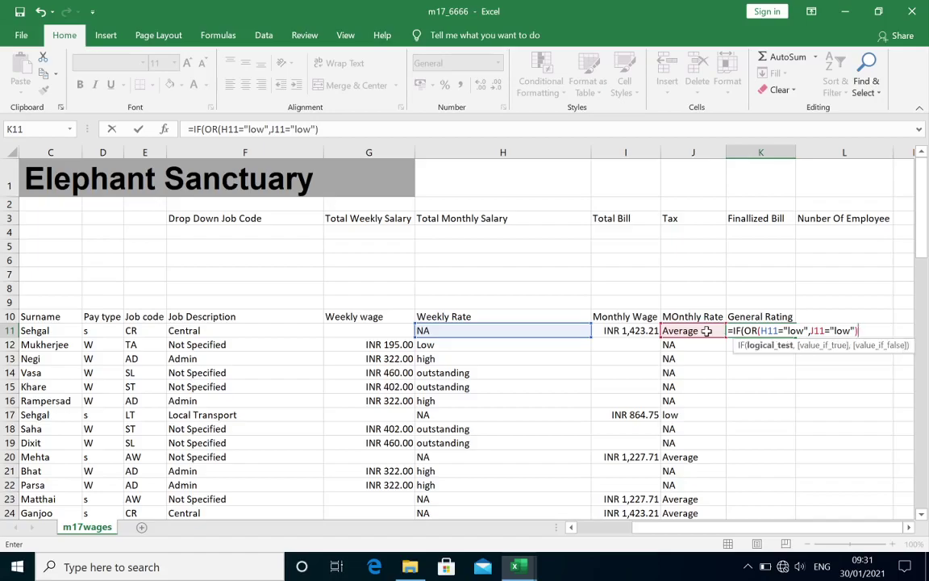
text(,)
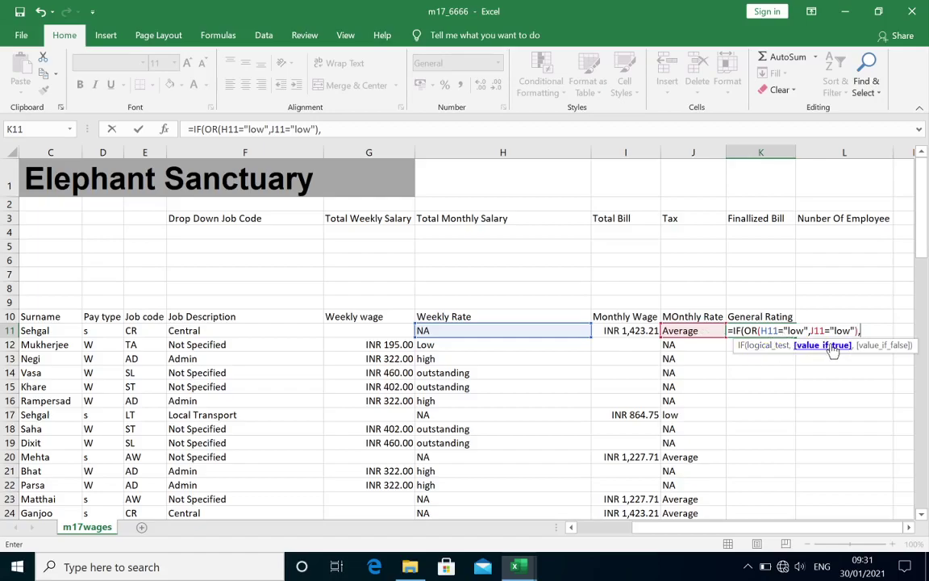
text("low")
text(,)
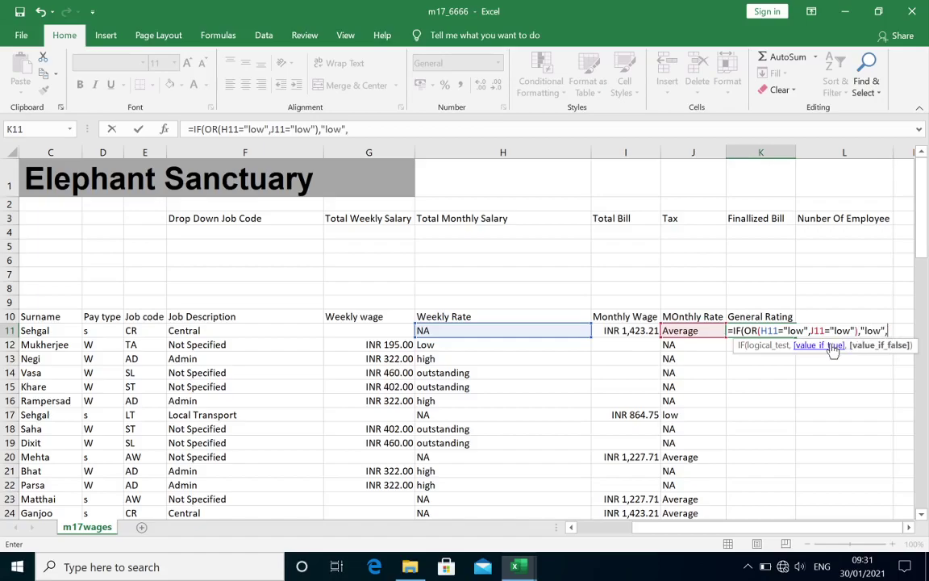
text(if)
- Add the nested OR(H11="average",J11="average") test returning "average", then start another IF
key(Tab)
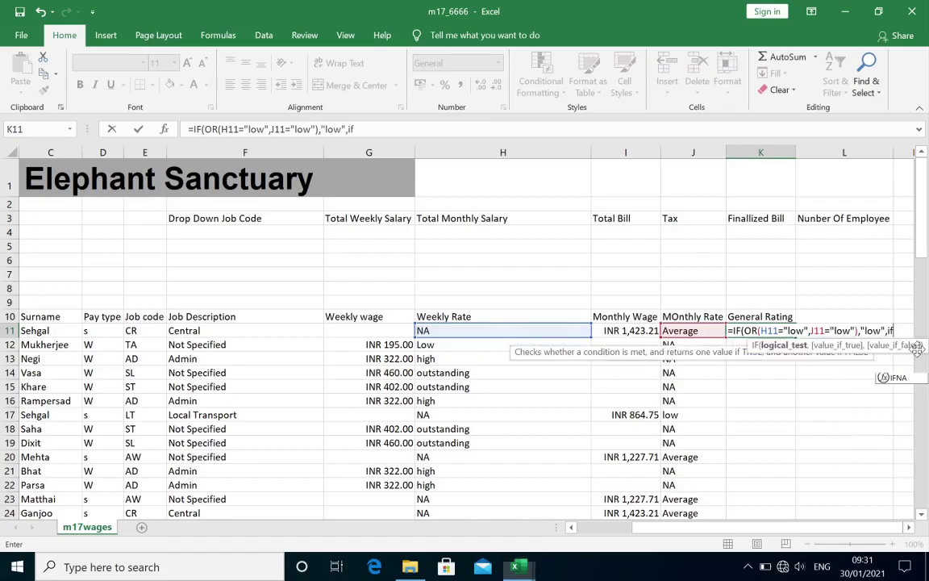
text(H)
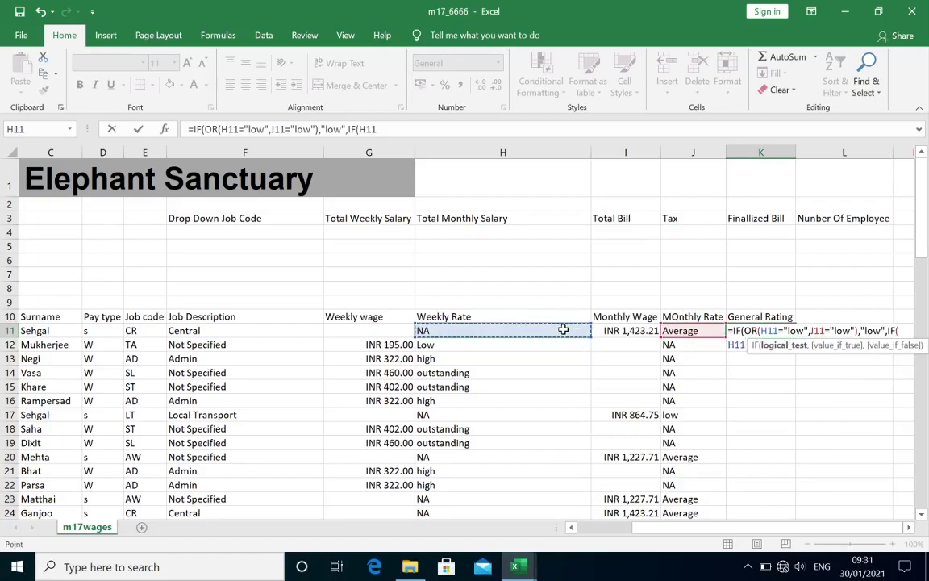
text(1)
key(BackSpace)
key(BackSpace)
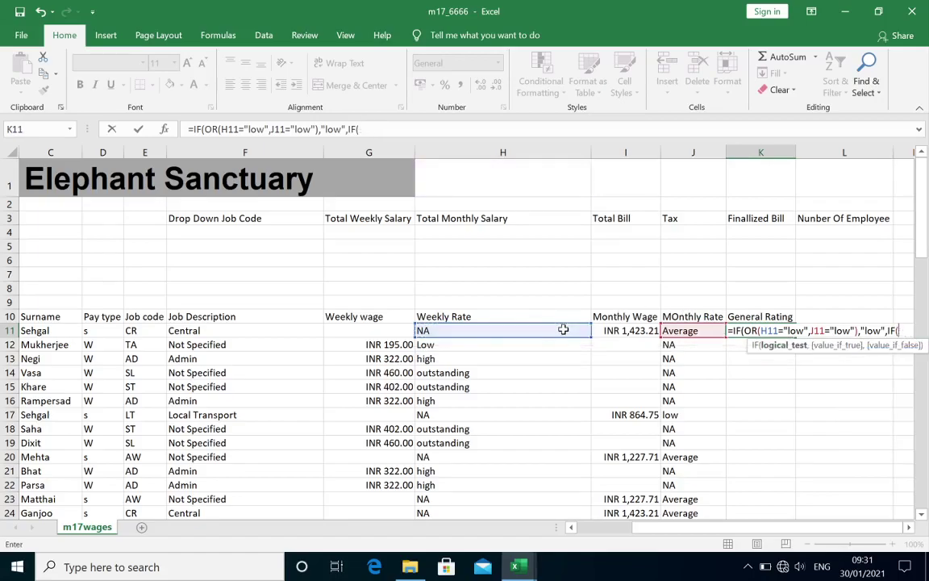
text(or)
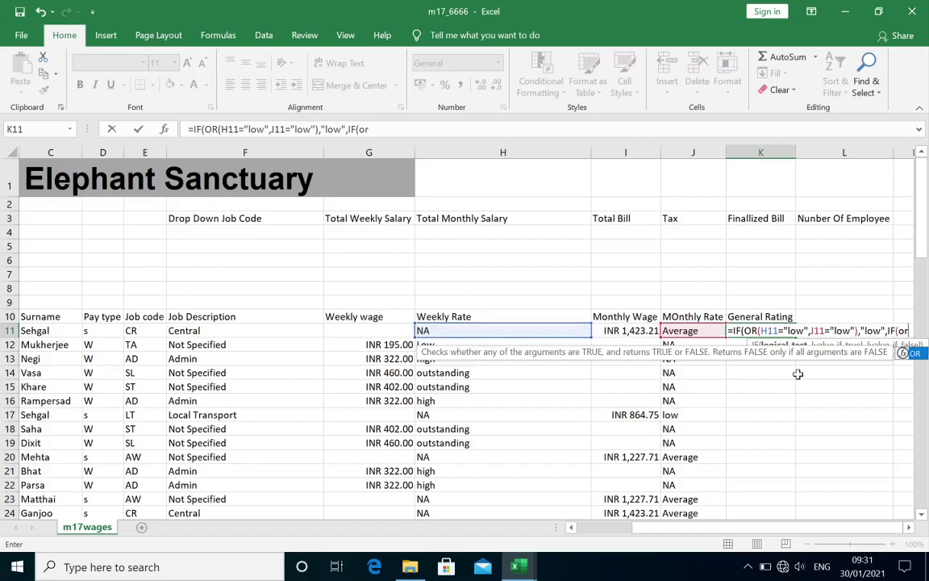
key(Tab)
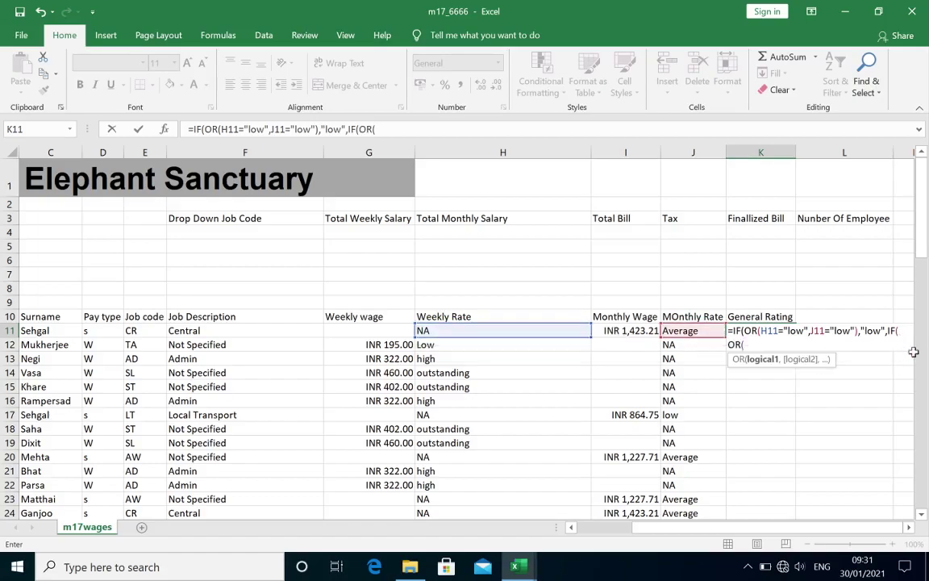
click(496, 331)
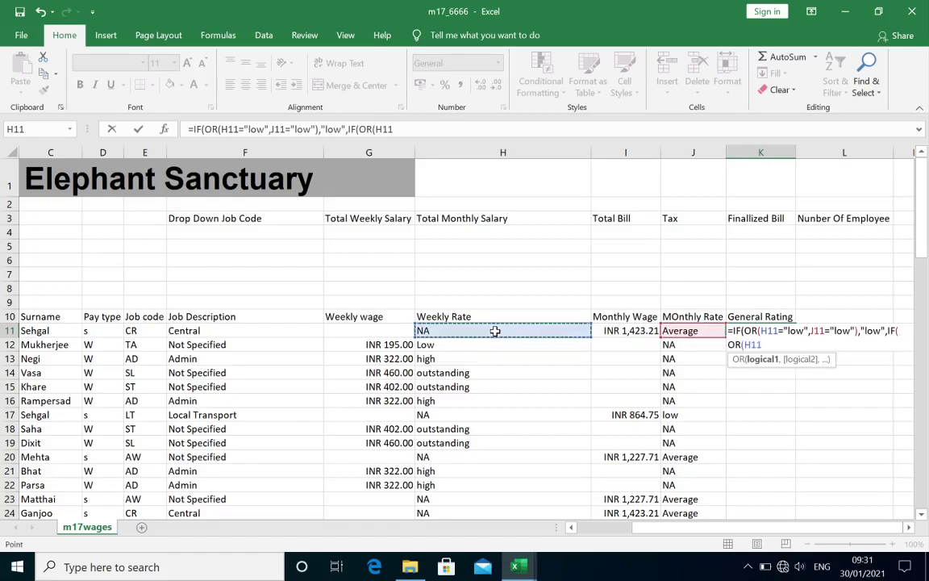
text(=")
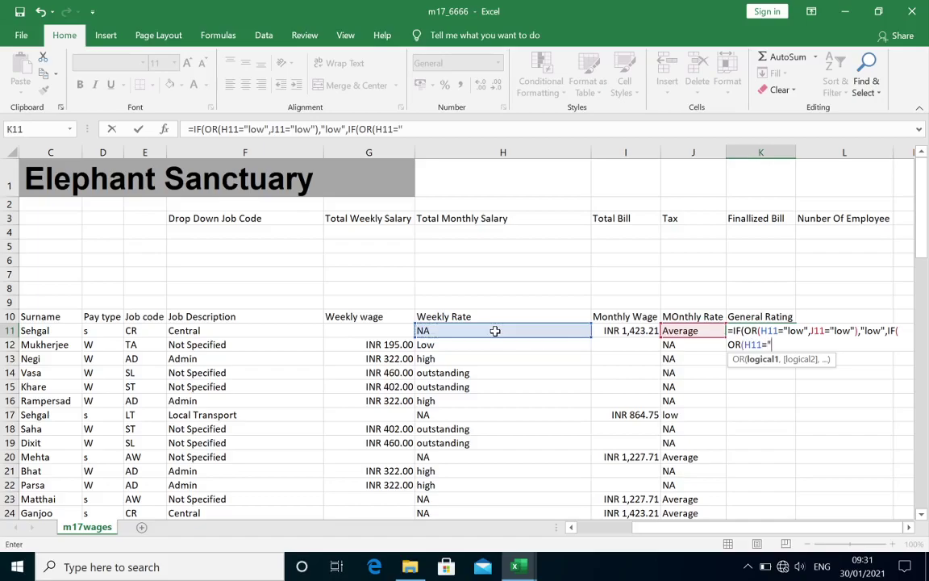
text(average")
text(,)
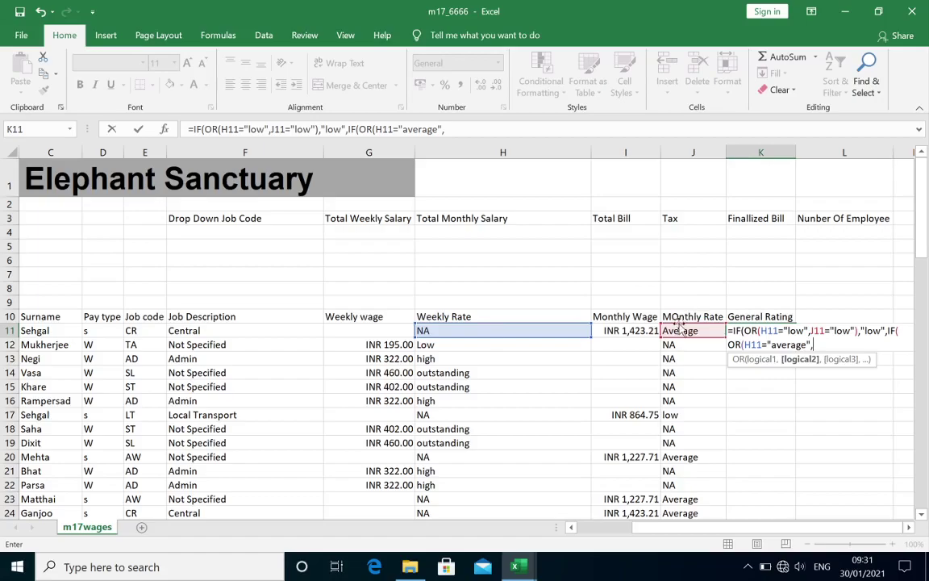
click(679, 330)
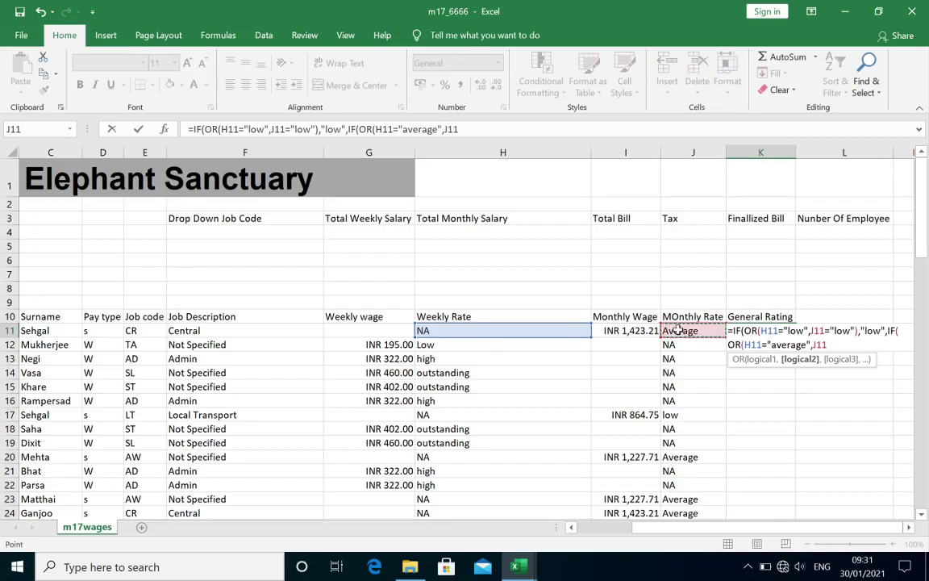
text(="ave)
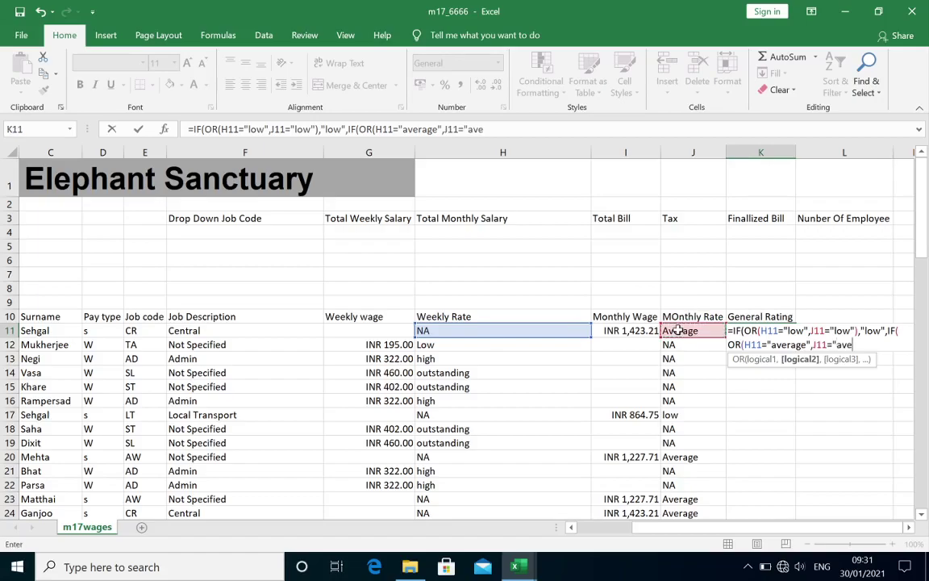
text(rage")
text(),")
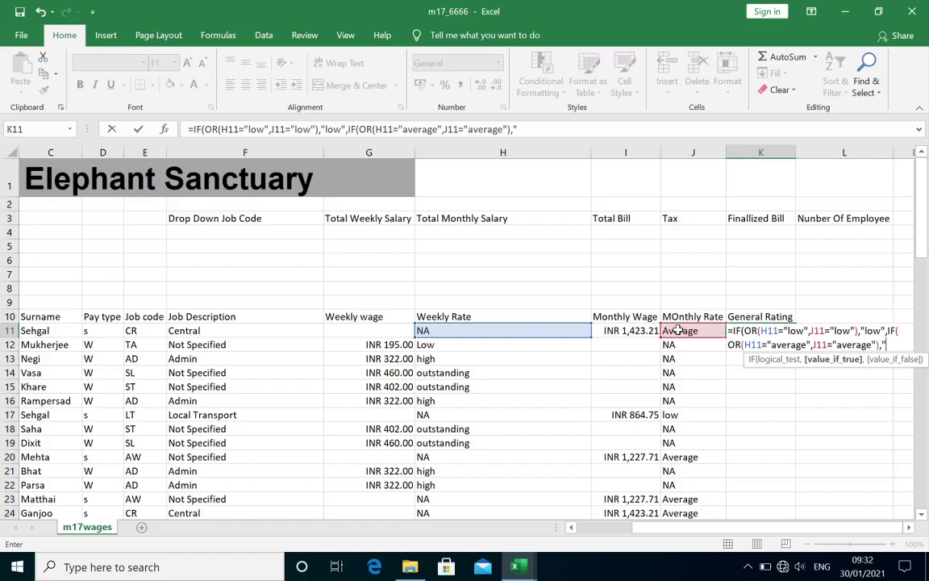
text(average")
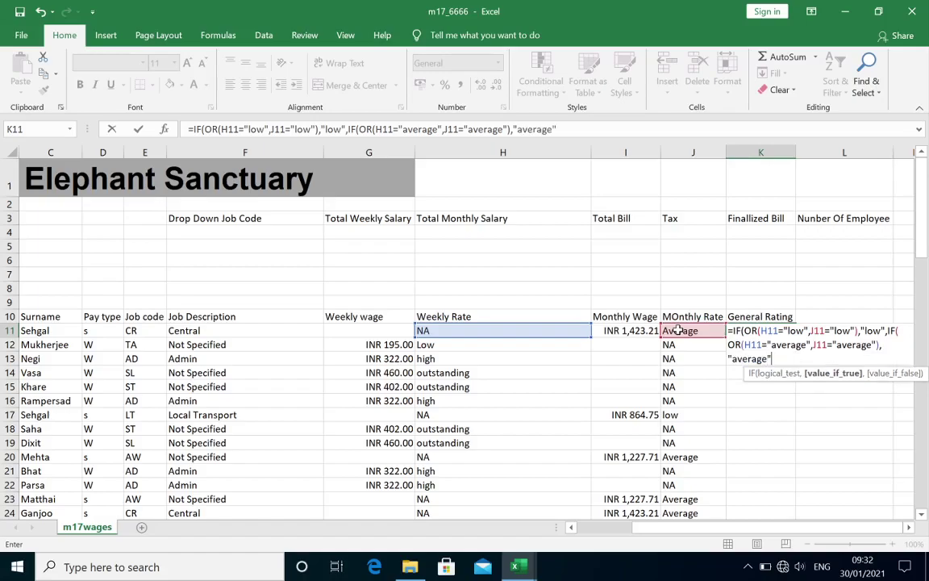
text(,)
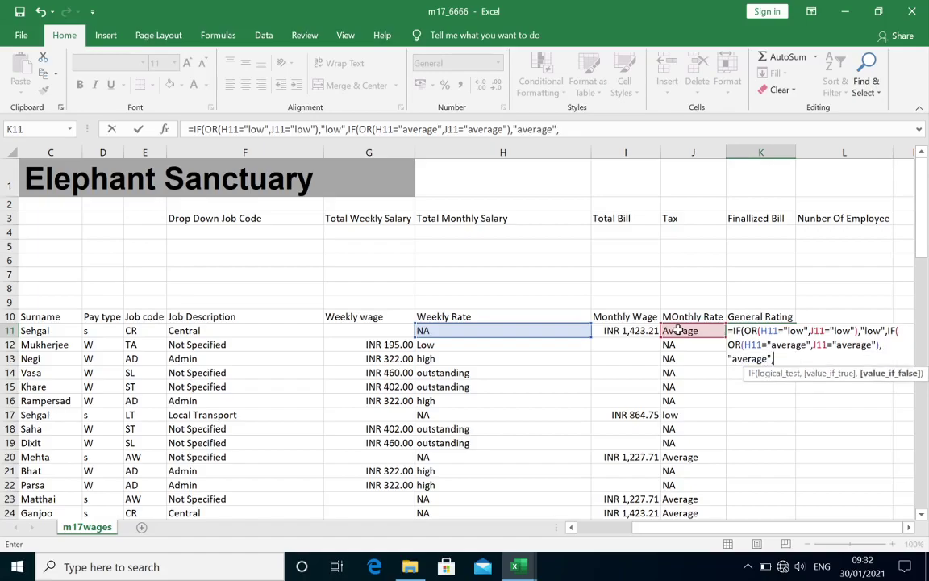
text(if)
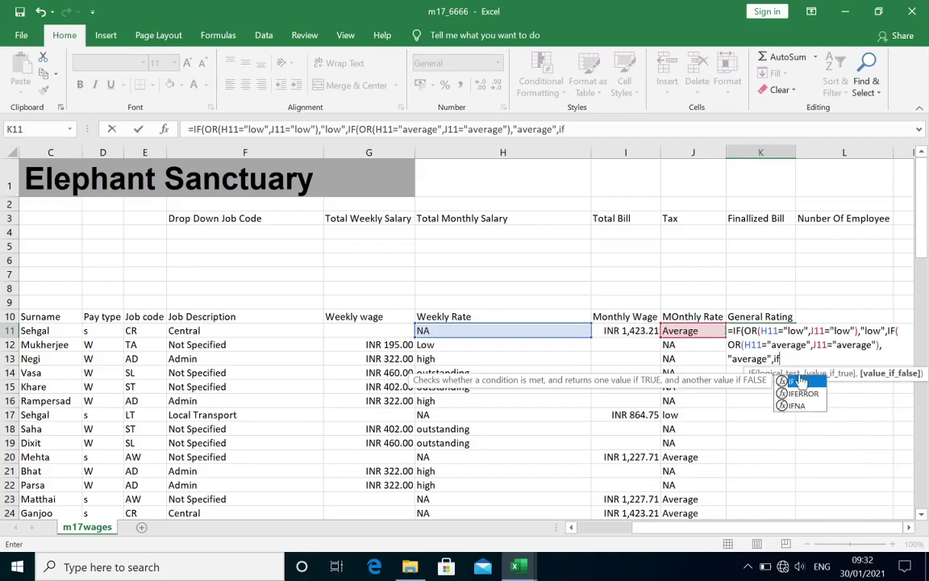
- Add a third nested IF(OR(H11="high",J11="high")) returning "high", then start the next IF
double_click(794, 381)
text(or)
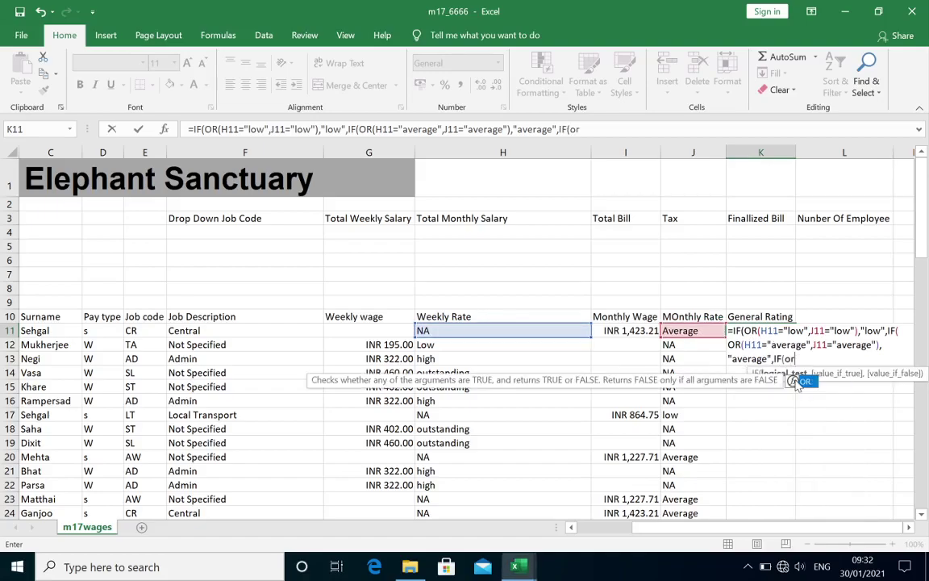
double_click(808, 379)
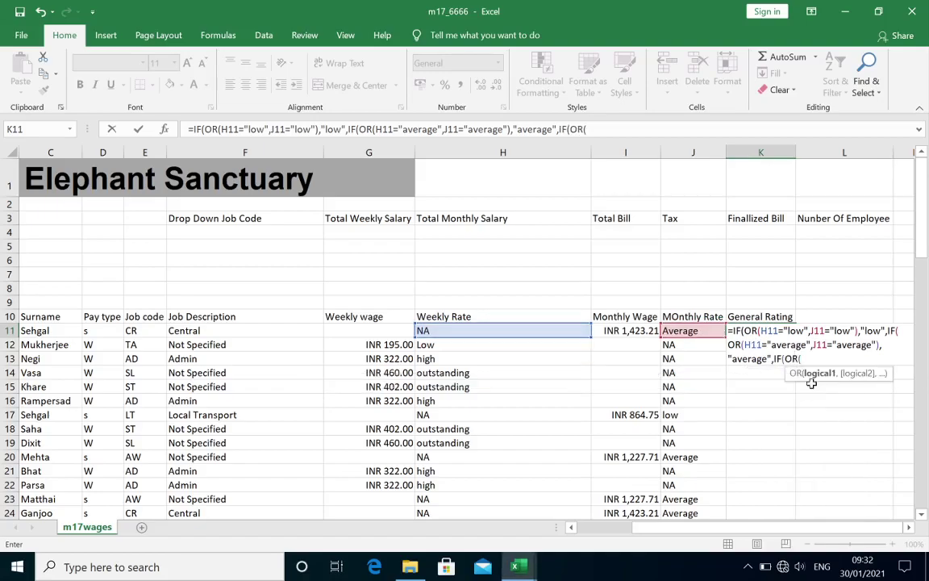
click(480, 331)
text(=")
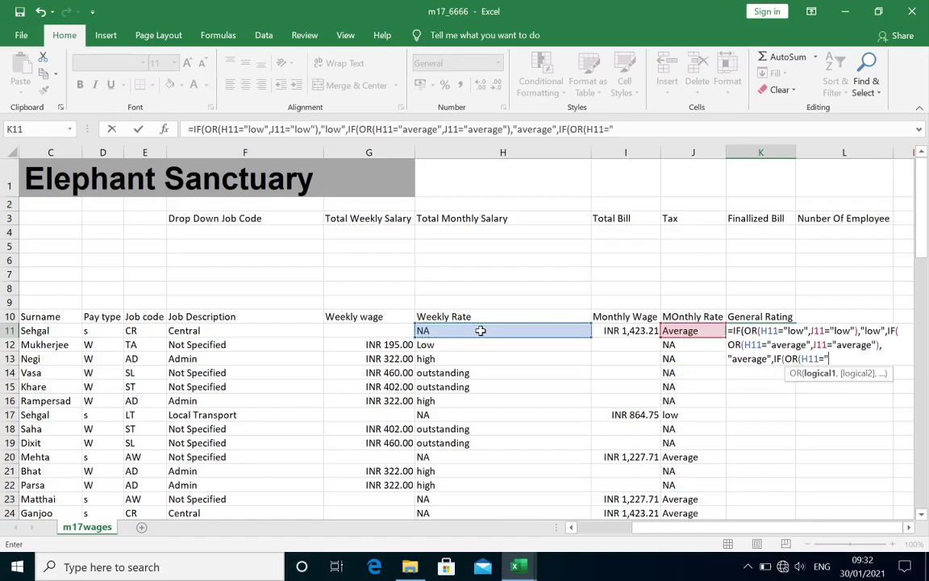
text(high)
text(",)
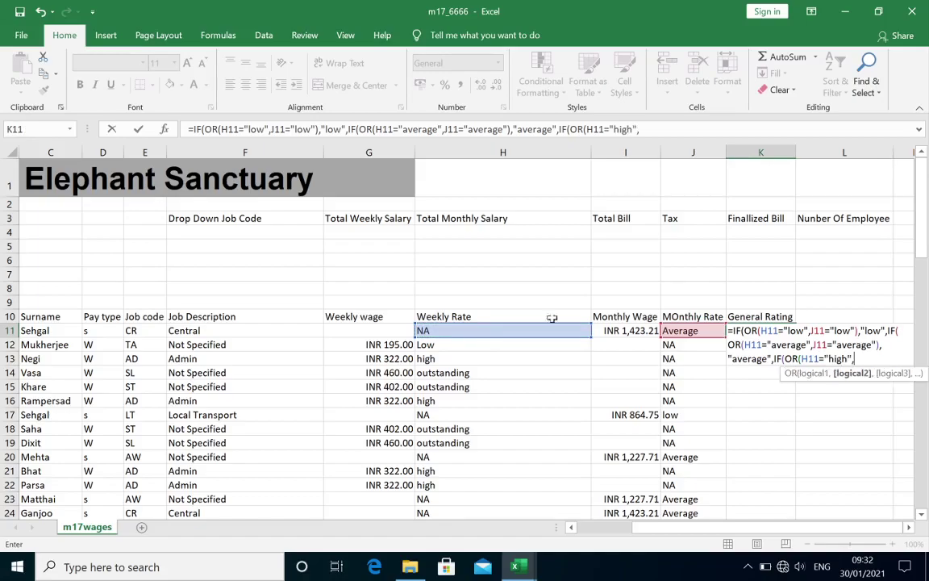
click(676, 332)
text(=)
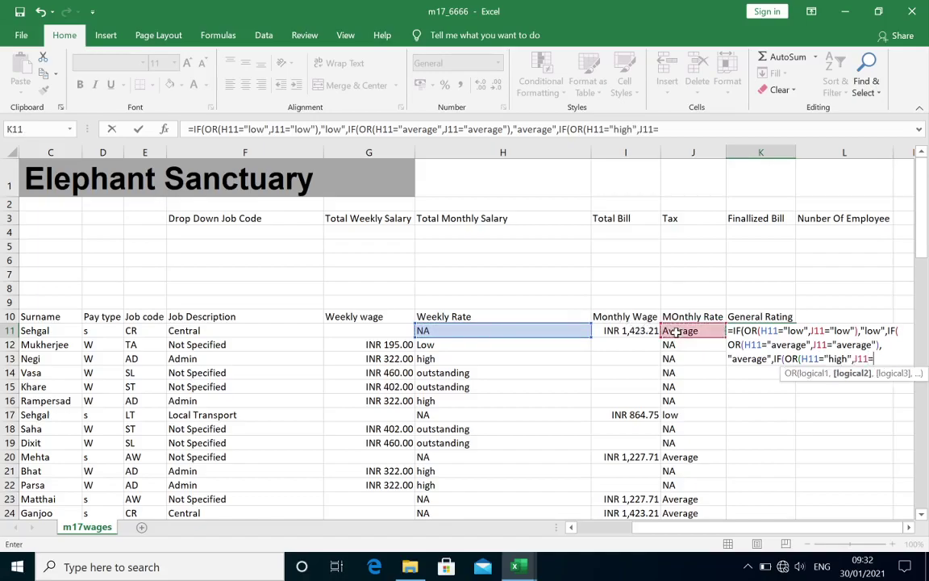
text("hight)
key(BackSpace)
text("high)
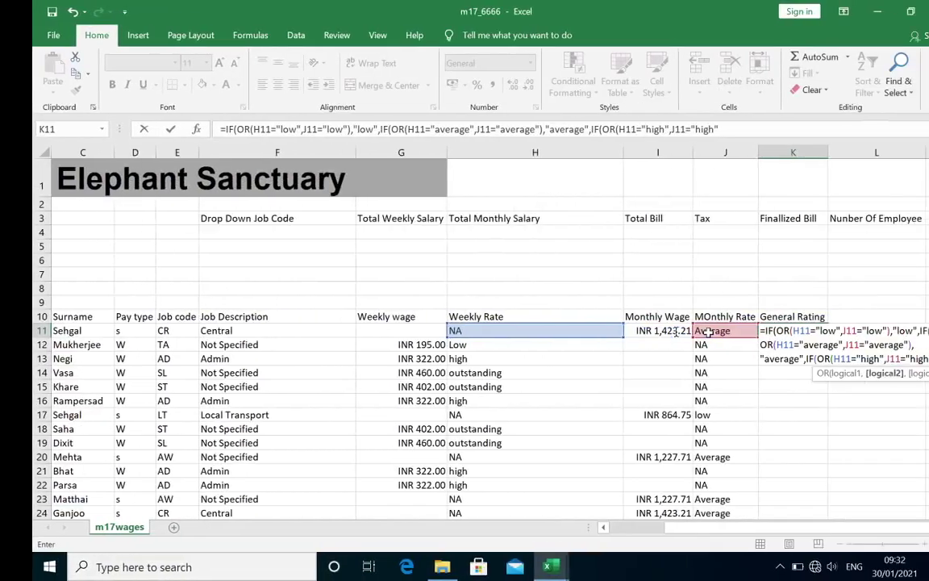
text(,)
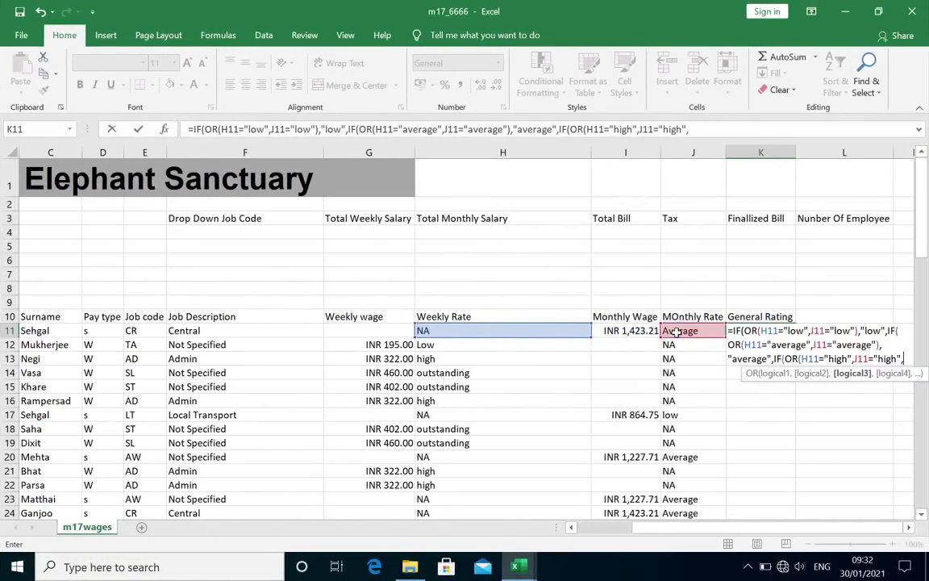
key(Left)
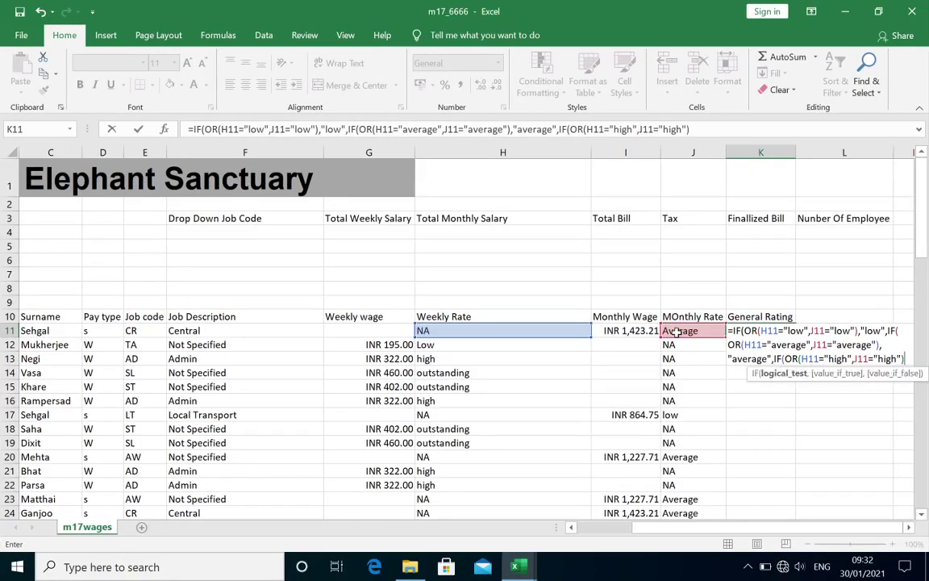
text(),)
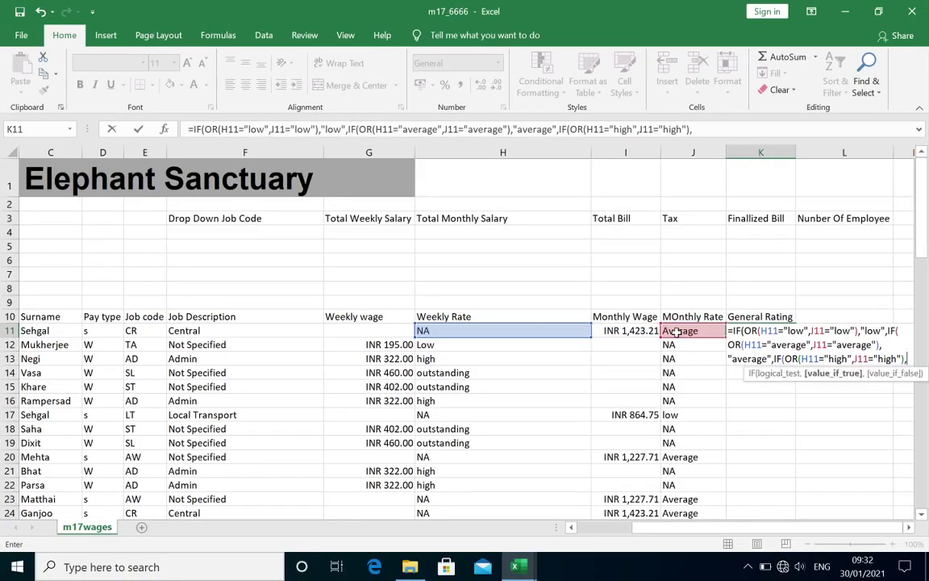
text("high")
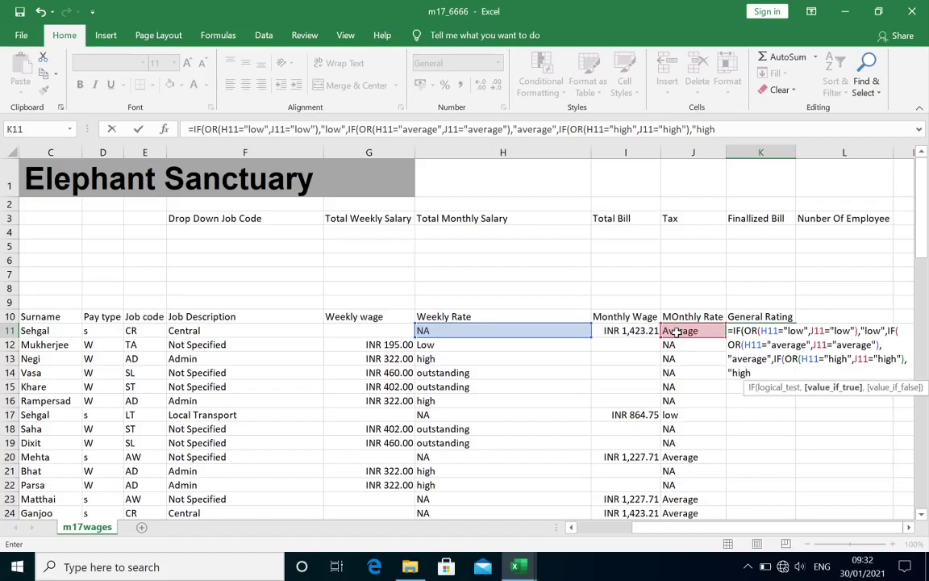
text(,)
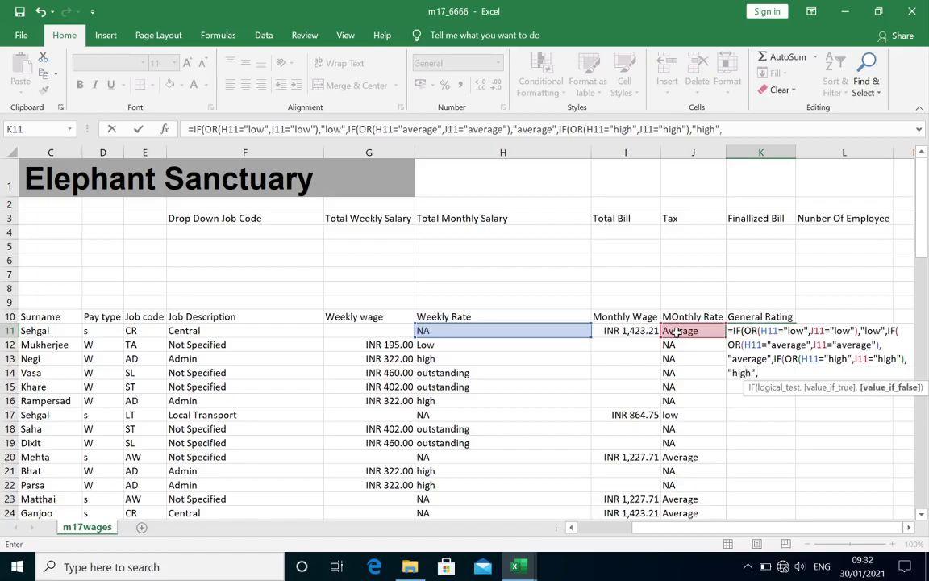
text(if)
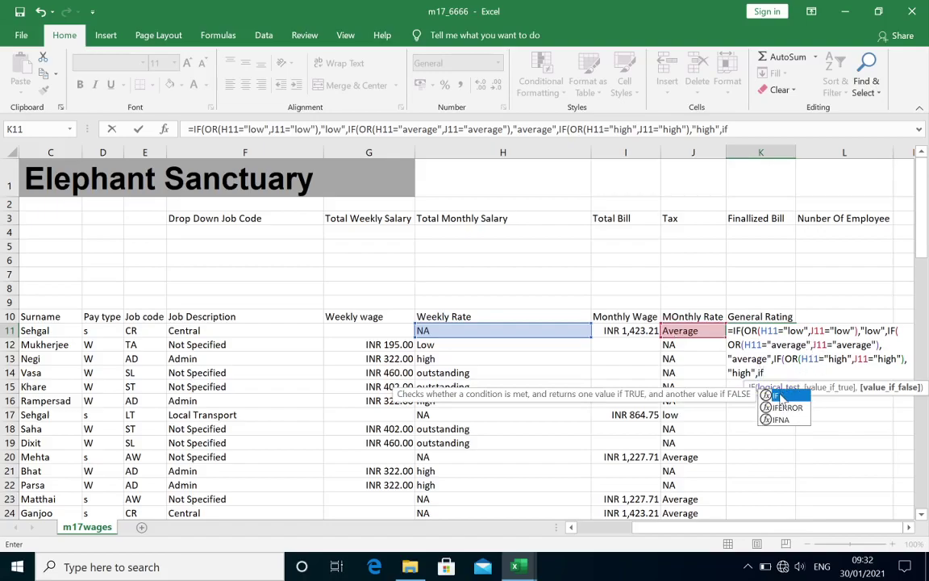
- Add the fourth IF(OR(H11="outstanding",J11="outstading")) branch returning "outstanding", checking the NA default
double_click(778, 395)
click(528, 332)
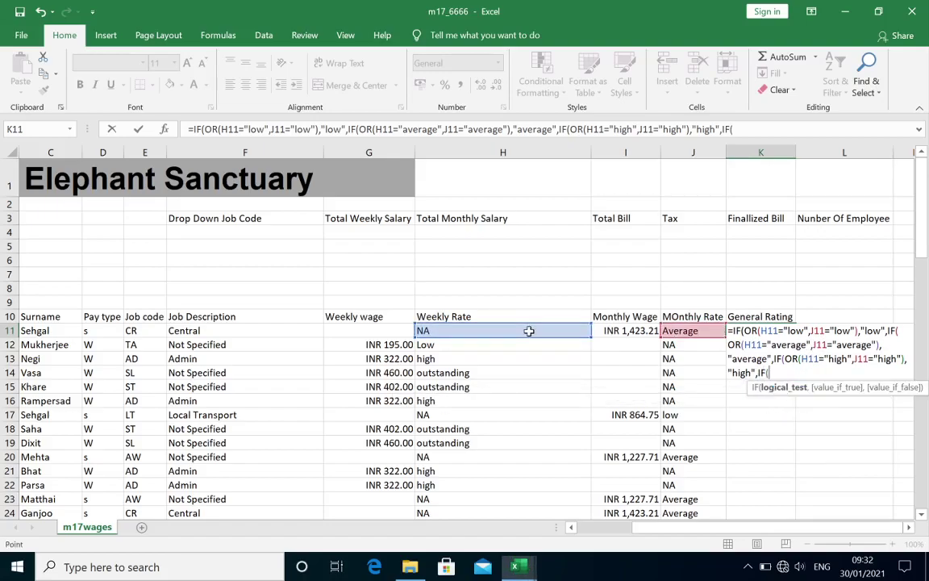
key(BackSpace)
key(BackSpace)
key(BackSpace)
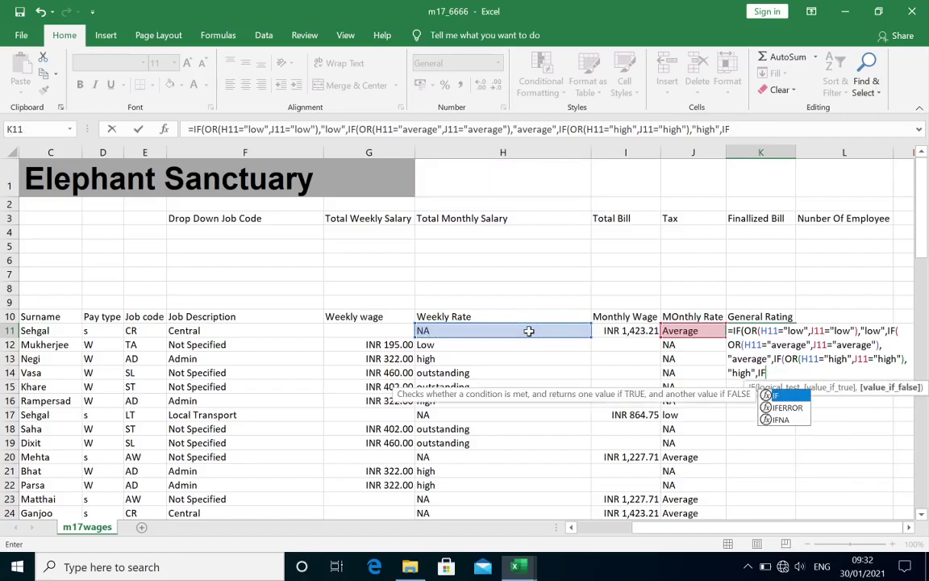
text((o)
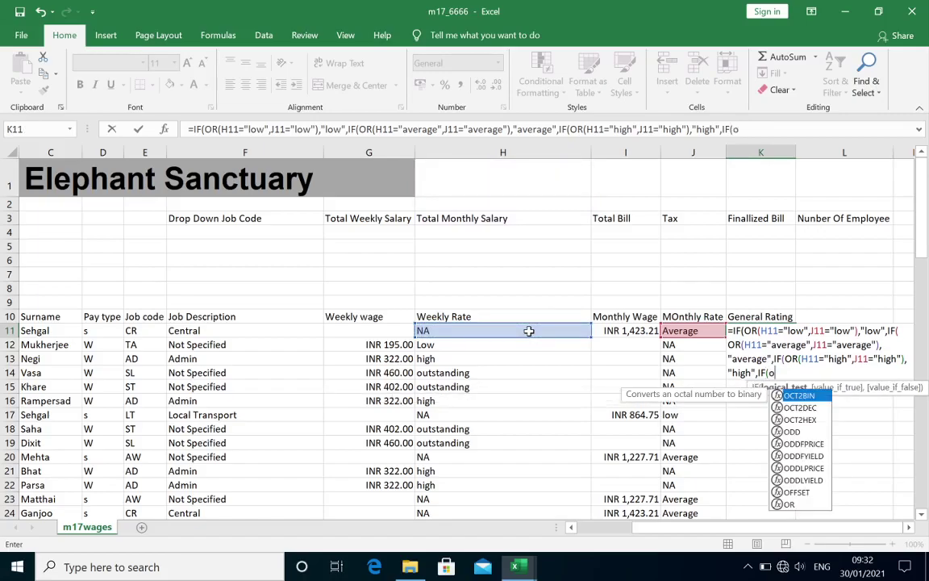
text(r)
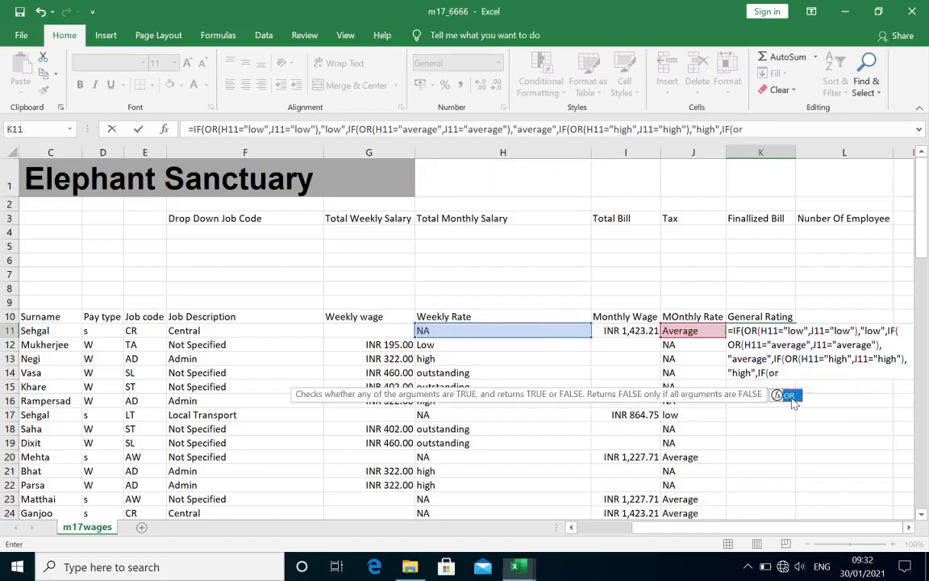
double_click(788, 395)
click(543, 333)
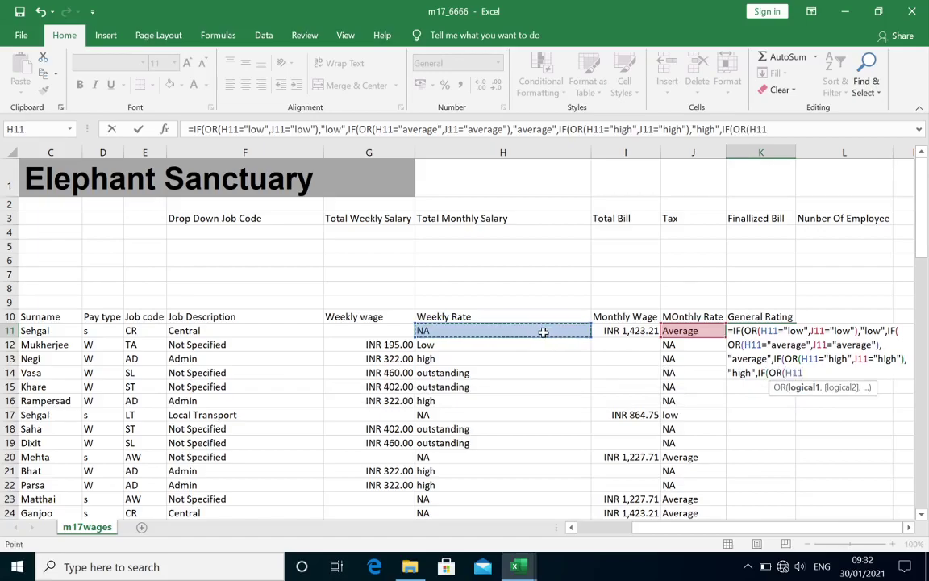
text(=")
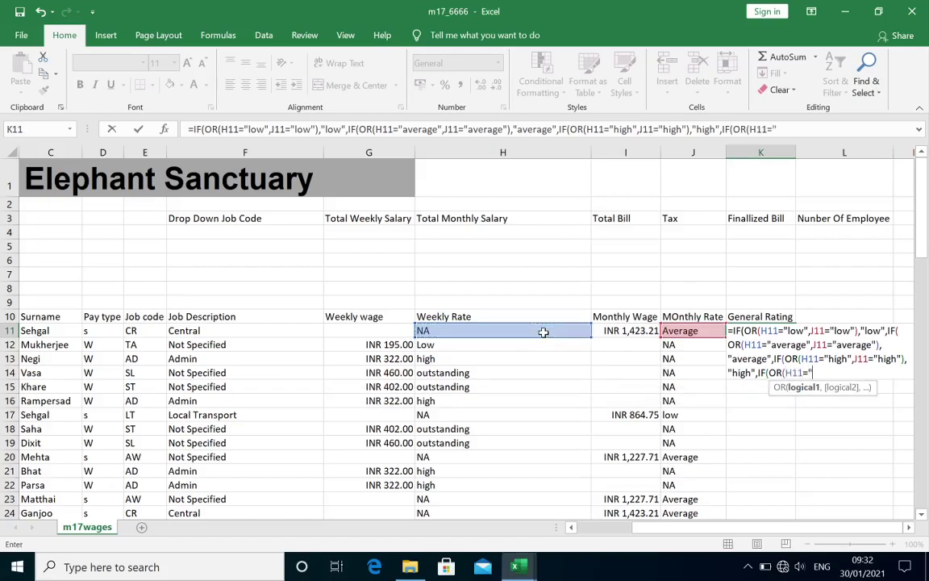
text(outstan)
text(ding")
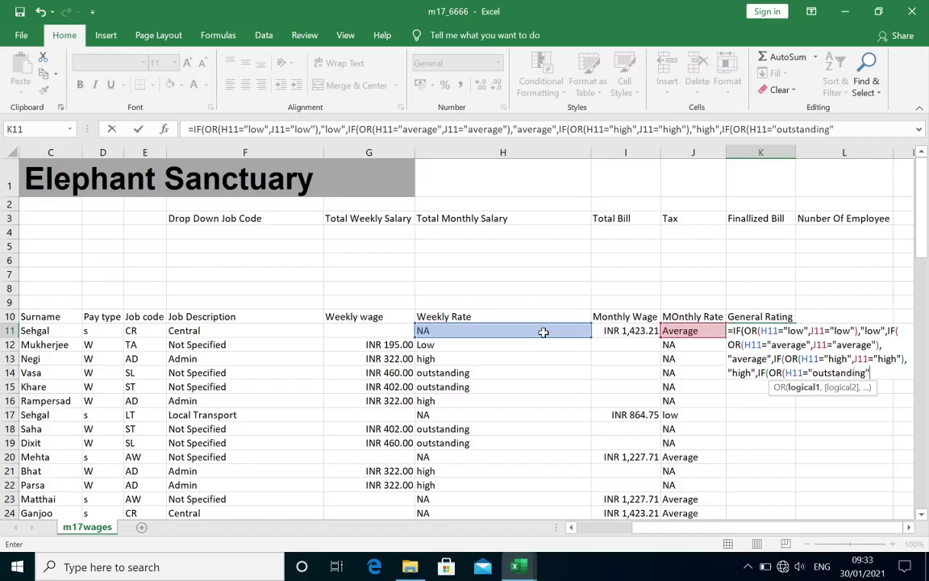
text(,)
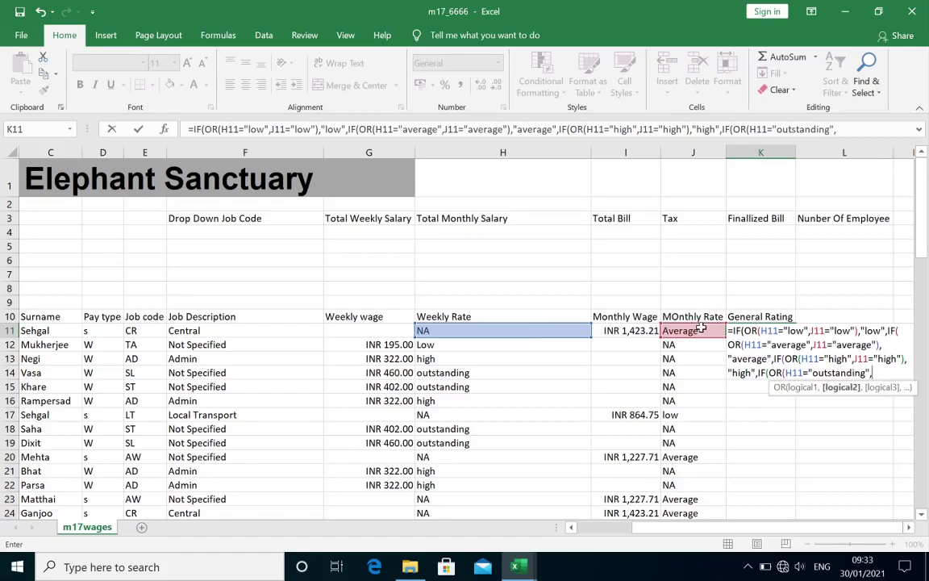
click(699, 331)
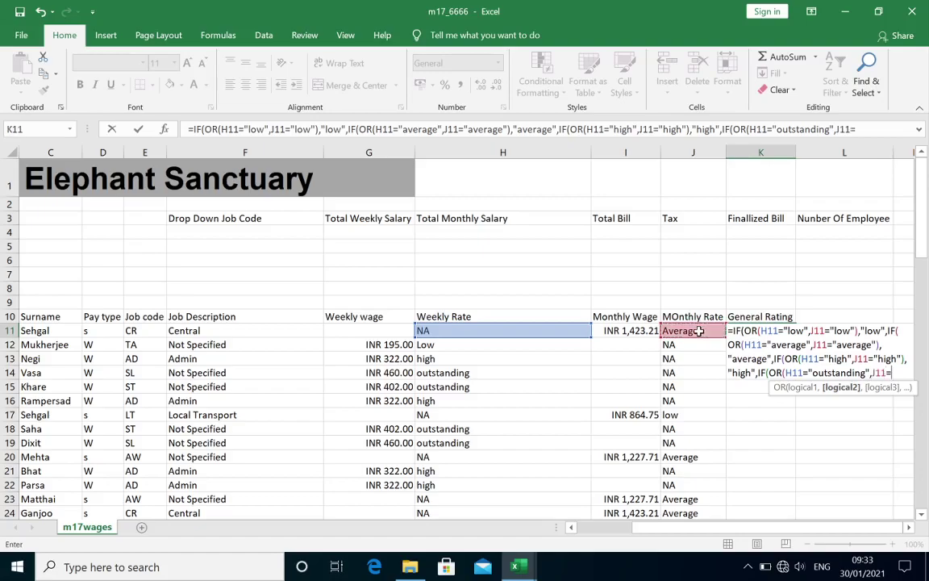
text(="outst)
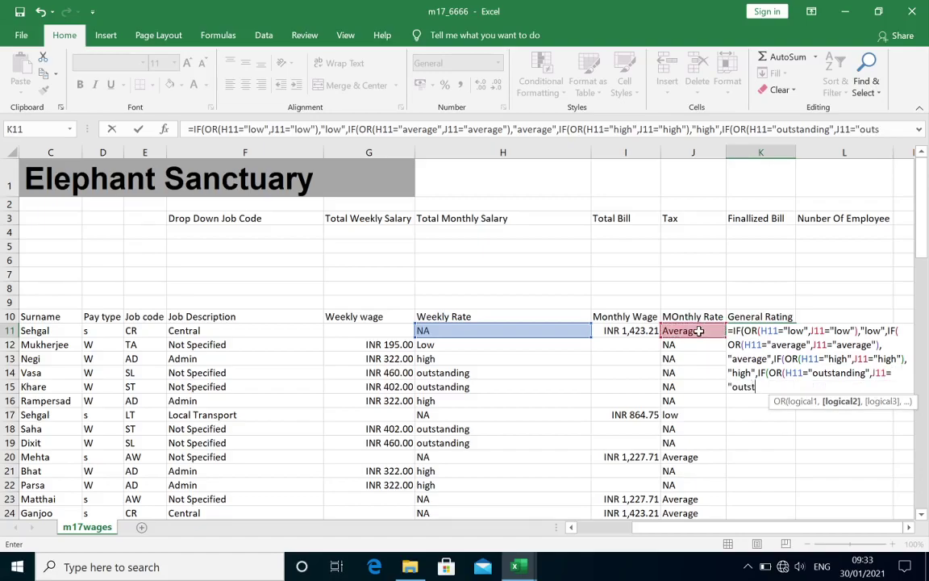
text(ading)
text(")
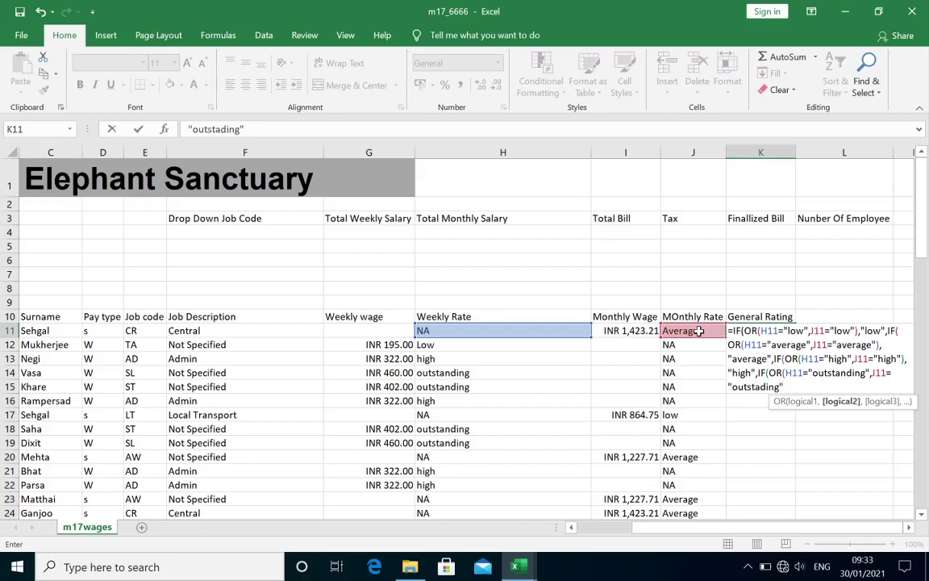
text(),")
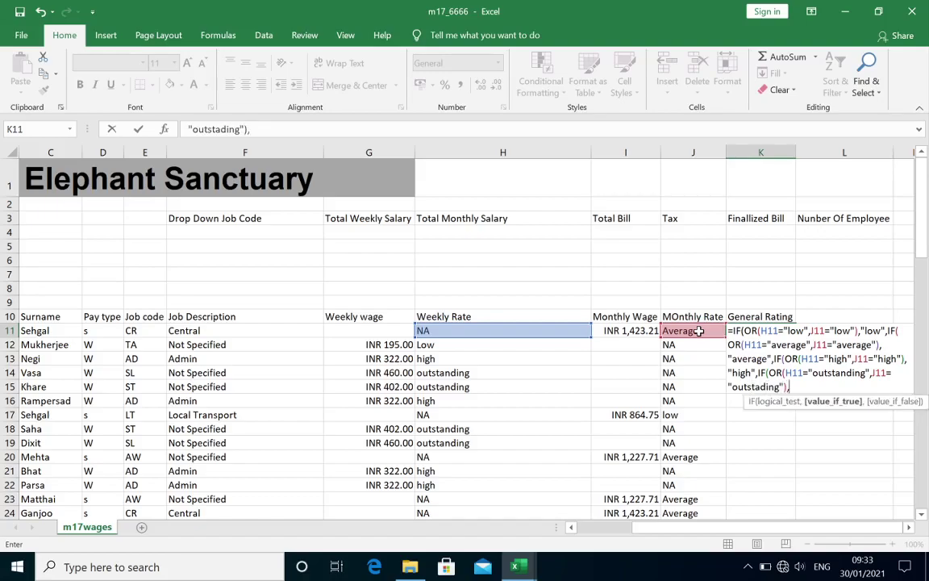
text(outs)
text(tanding")
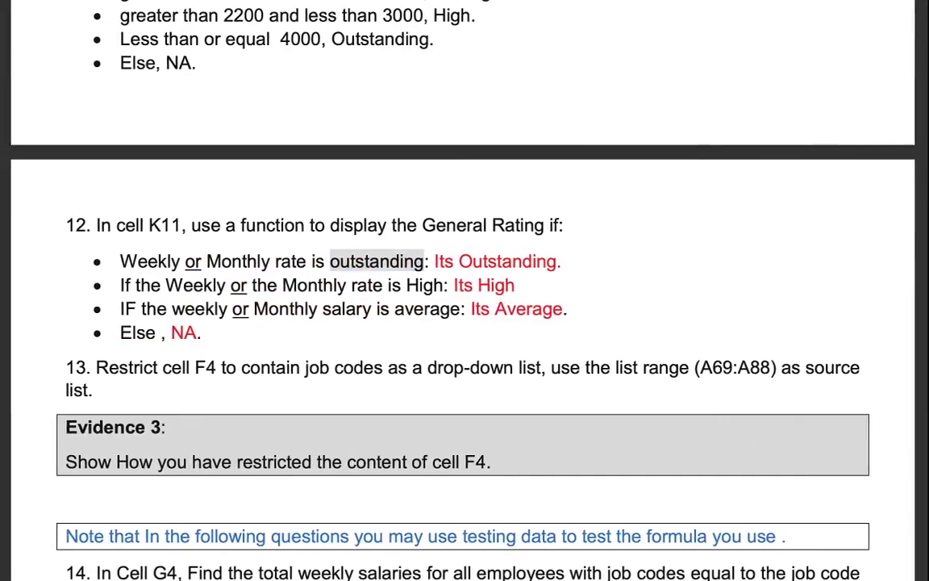
double_click(192, 334)
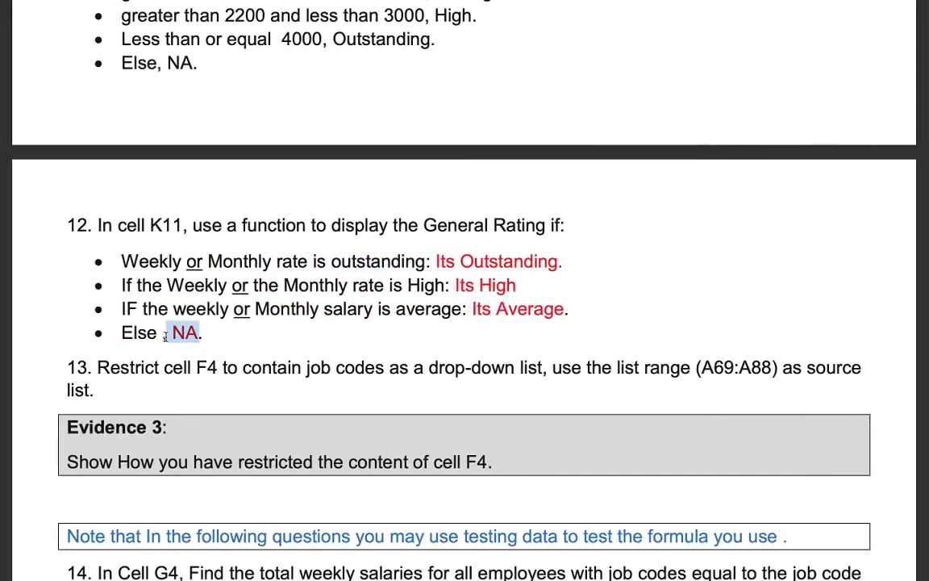
key(alt+Tab)
- Close K11's formula with the "NA" fallback, enter it, and review the H11, I11, J11 formulas
text(")
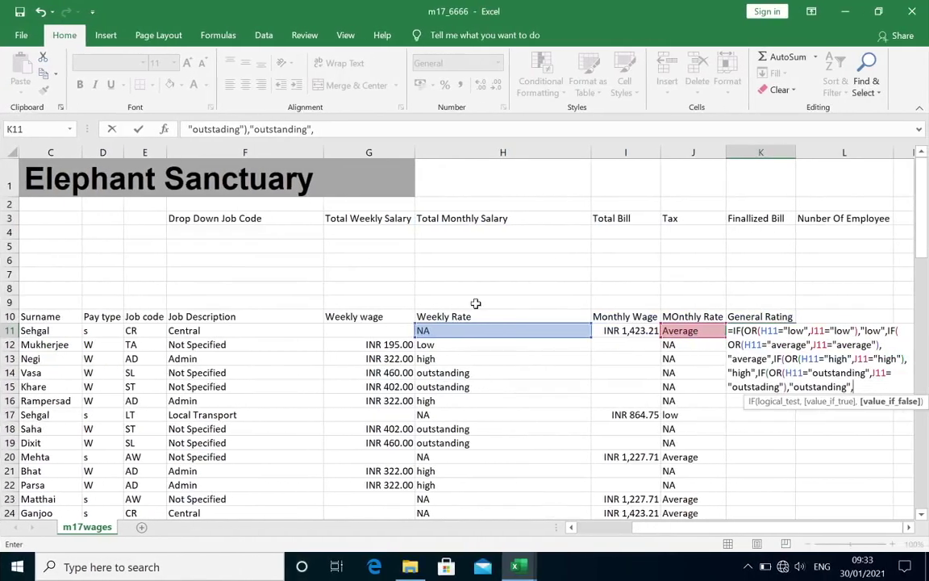
text(N)
text(A")
text())))
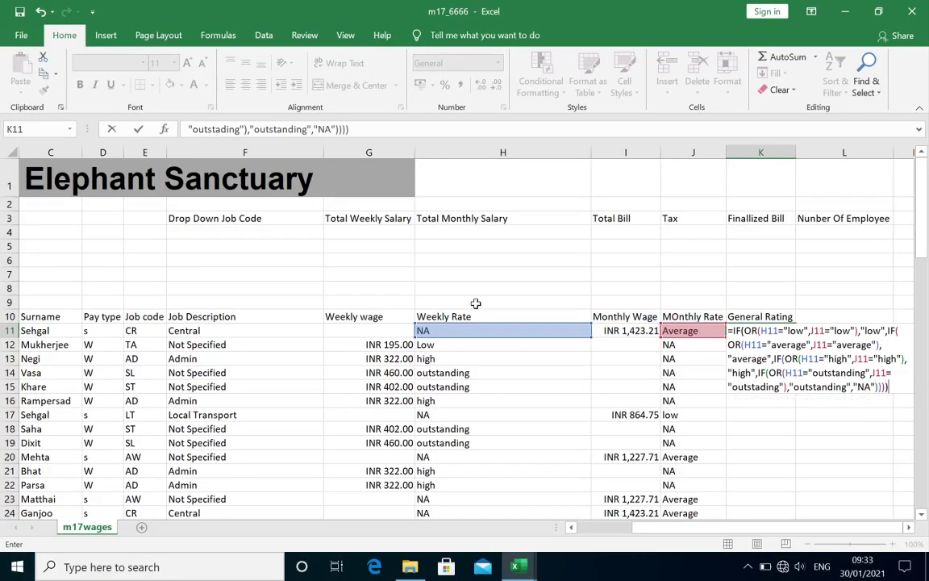
key(Return)
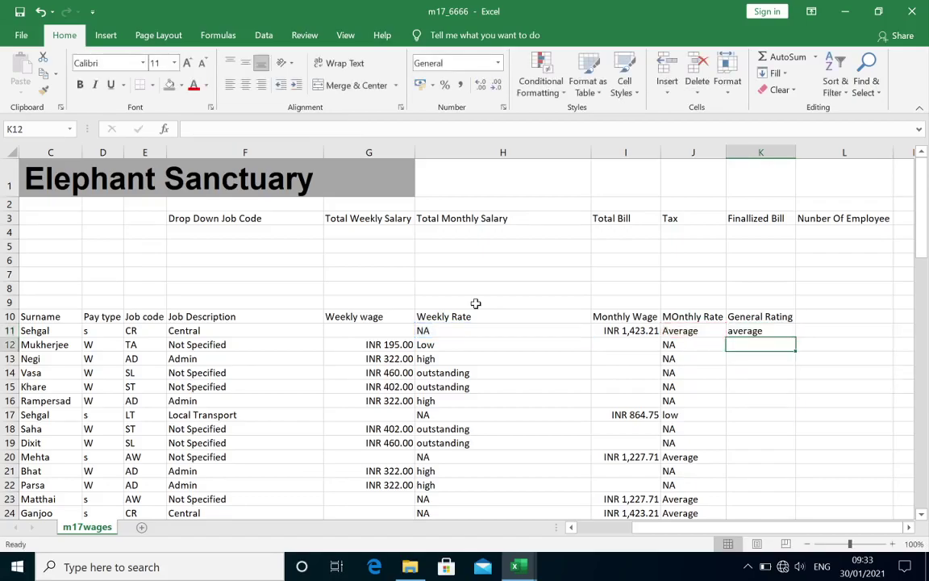
click(684, 331)
click(509, 332)
click(659, 331)
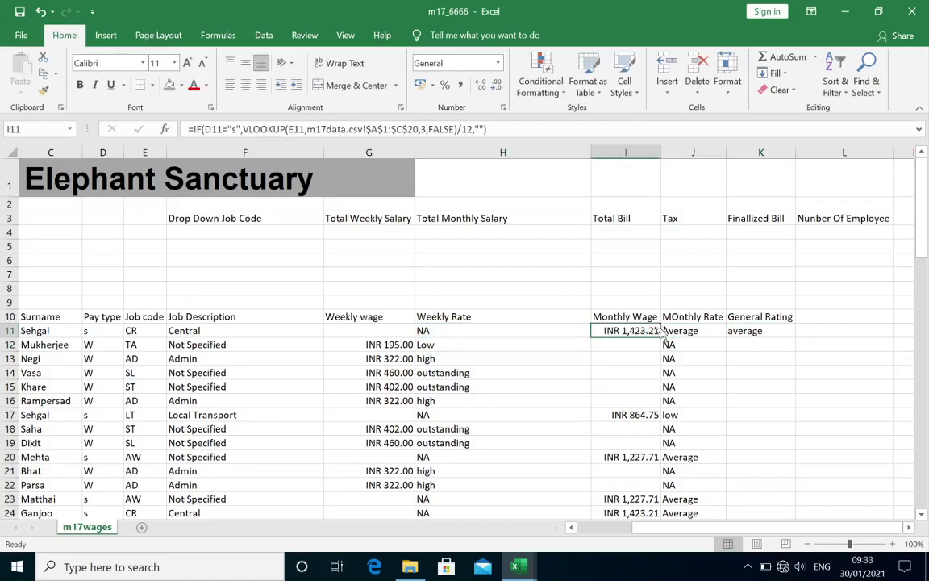
click(757, 330)
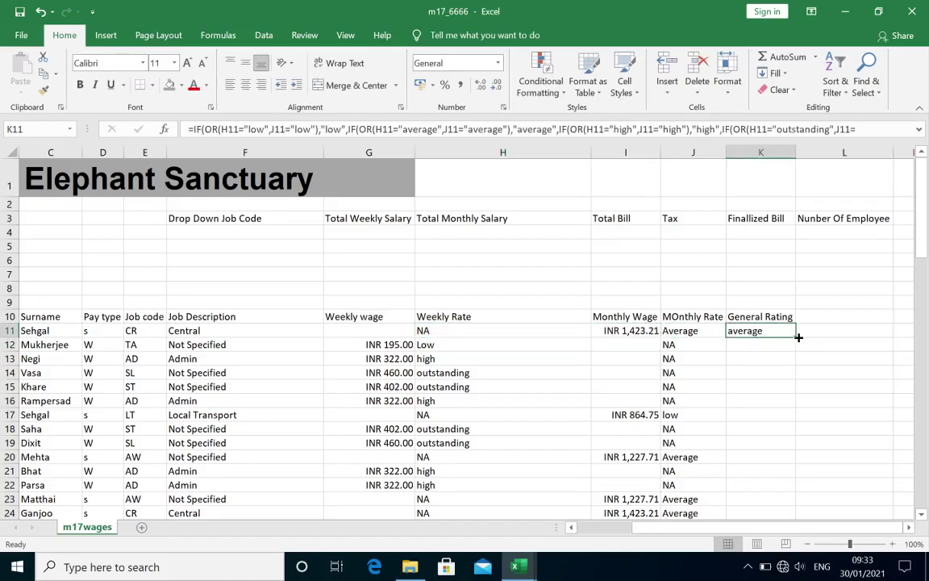
- Fill the General Rating formula down column K through row 64, removing the row 65 copy
drag(799, 337, 797, 353)
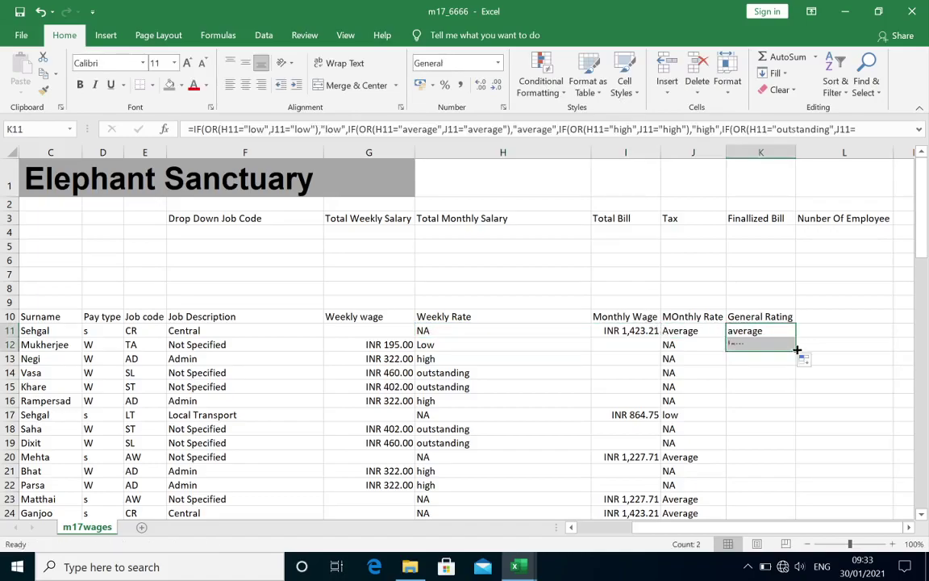
click(508, 344)
click(667, 345)
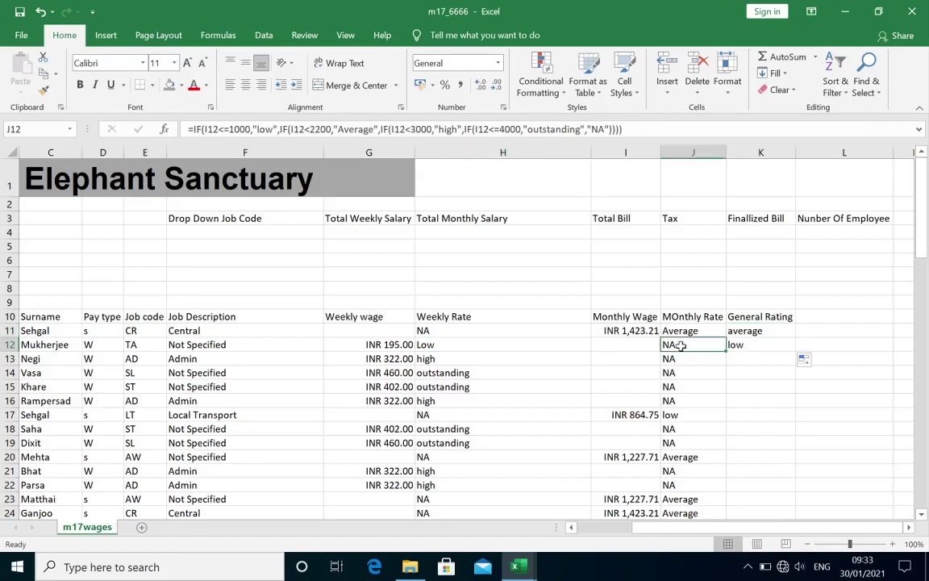
click(781, 351)
double_click(797, 352)
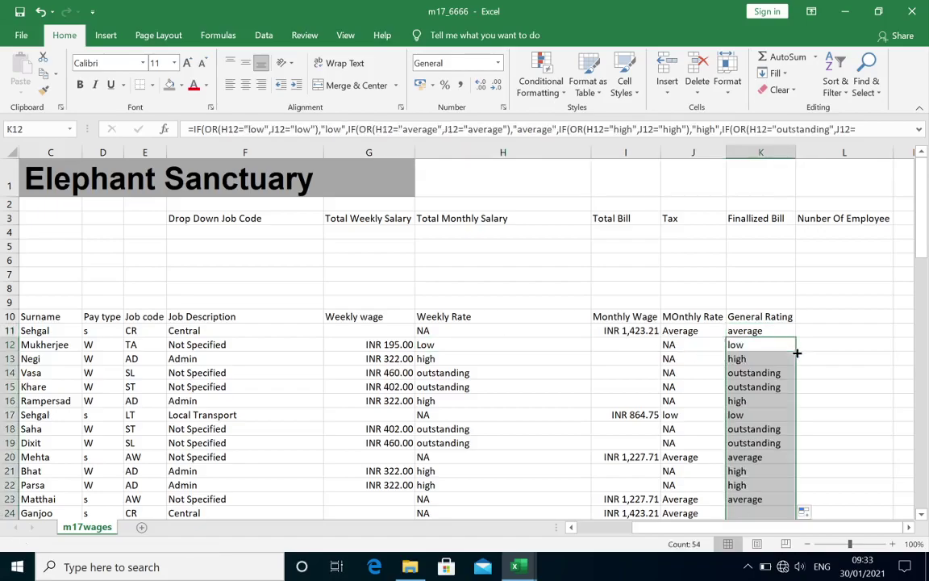
scroll(766, 408, down, 4)
scroll(762, 409, down, 5)
scroll(761, 410, down, 3)
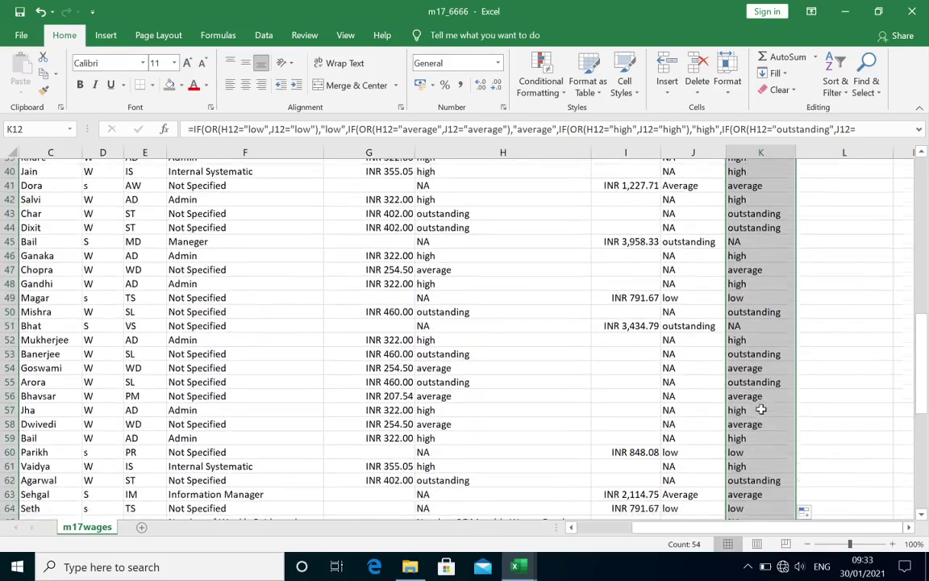
scroll(761, 410, down, 4)
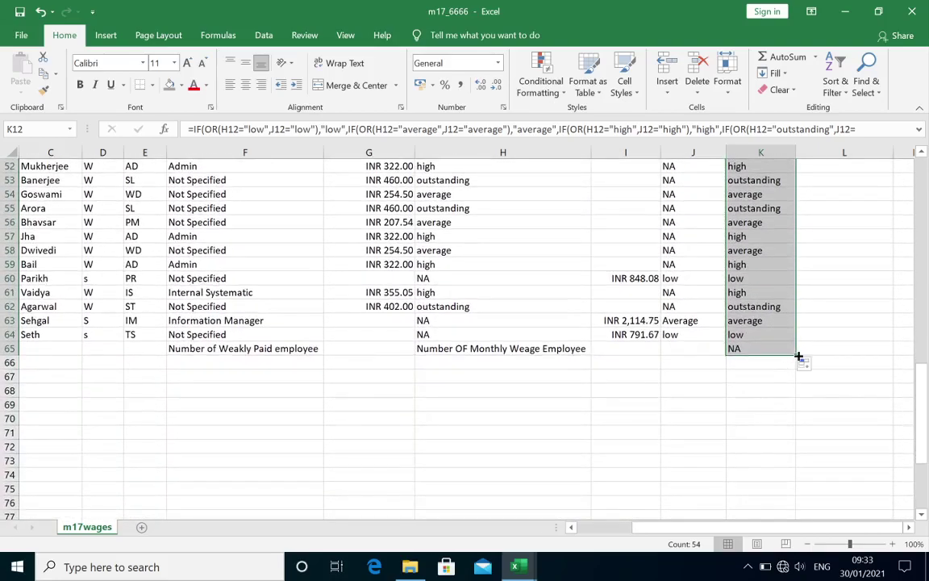
drag(798, 355, 796, 345)
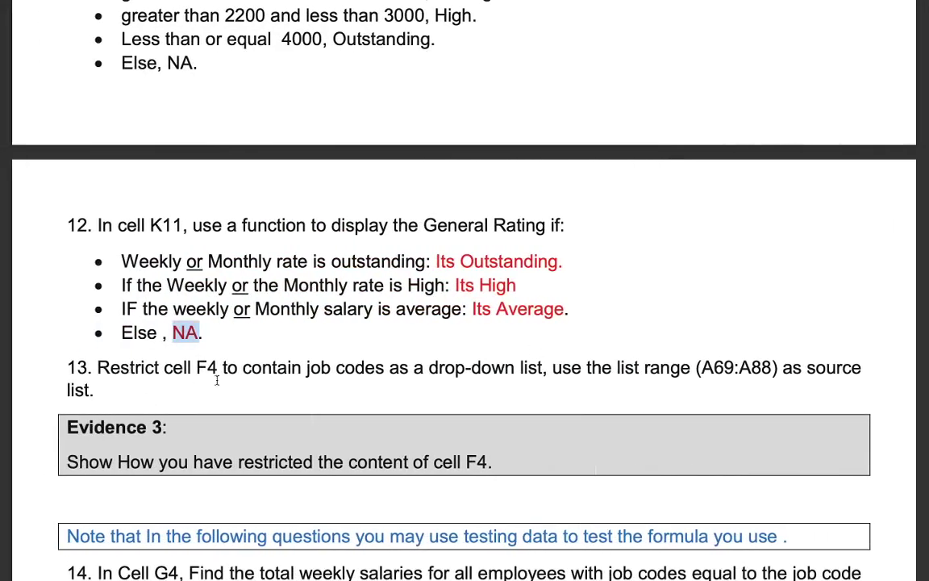
- Highlight F4 in yellow in task 13 and select the list range A69:A88
drag(197, 367, 217, 367)
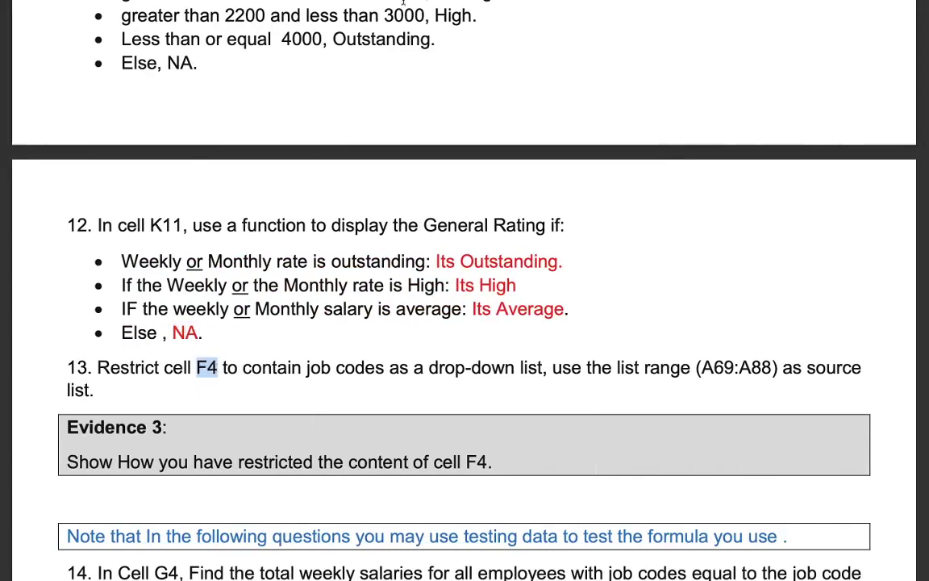
click(685, 38)
drag(703, 369, 774, 369)
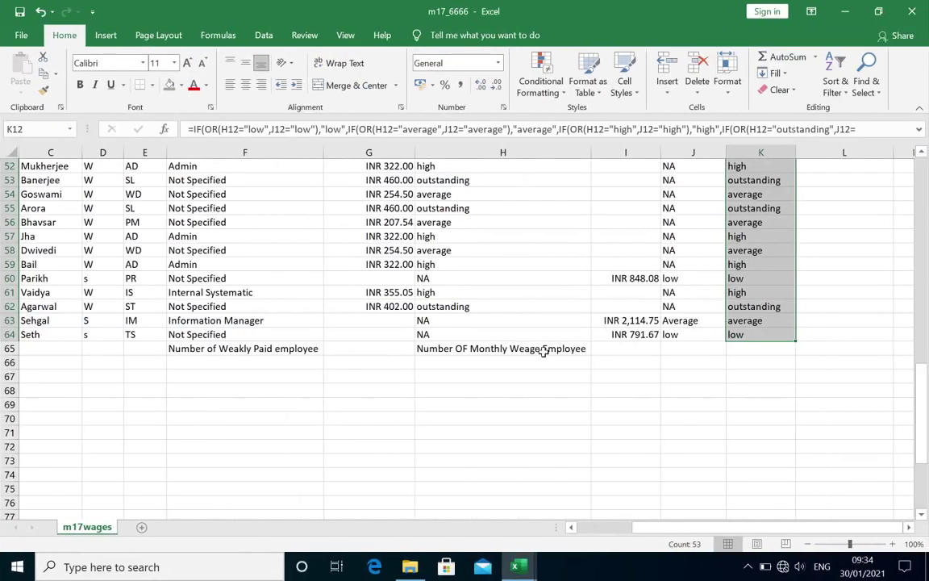
scroll(549, 339, up, 1)
scroll(562, 265, up, 15)
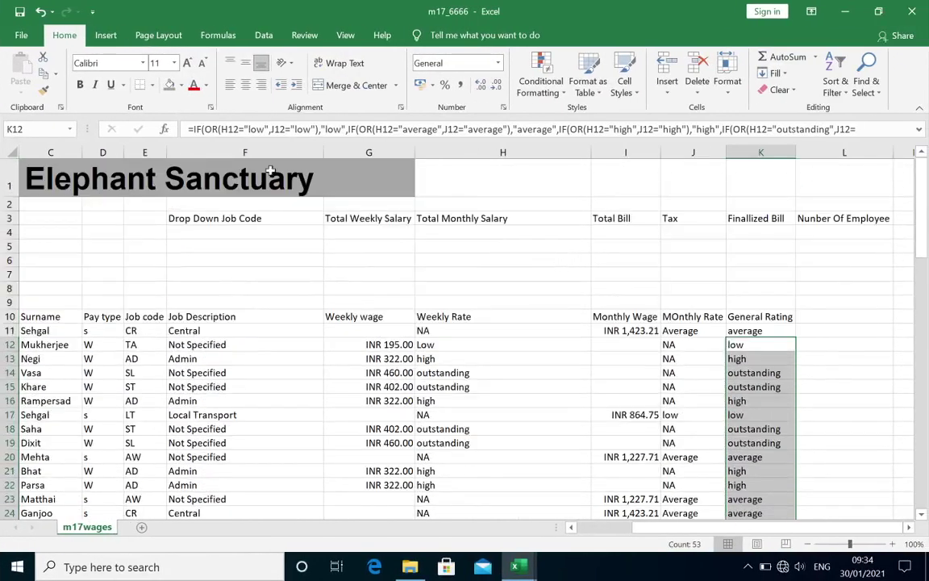
click(207, 232)
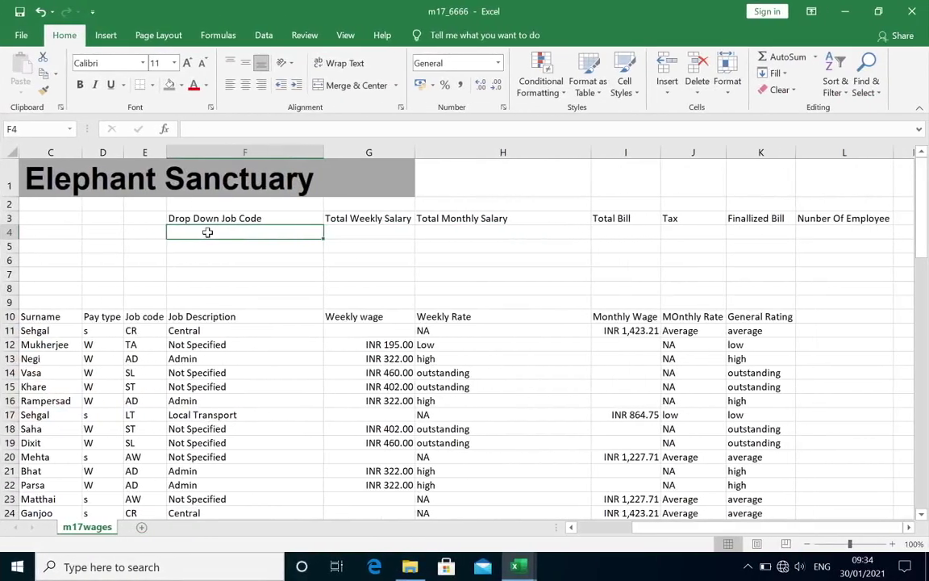
drag(921, 214, 925, 438)
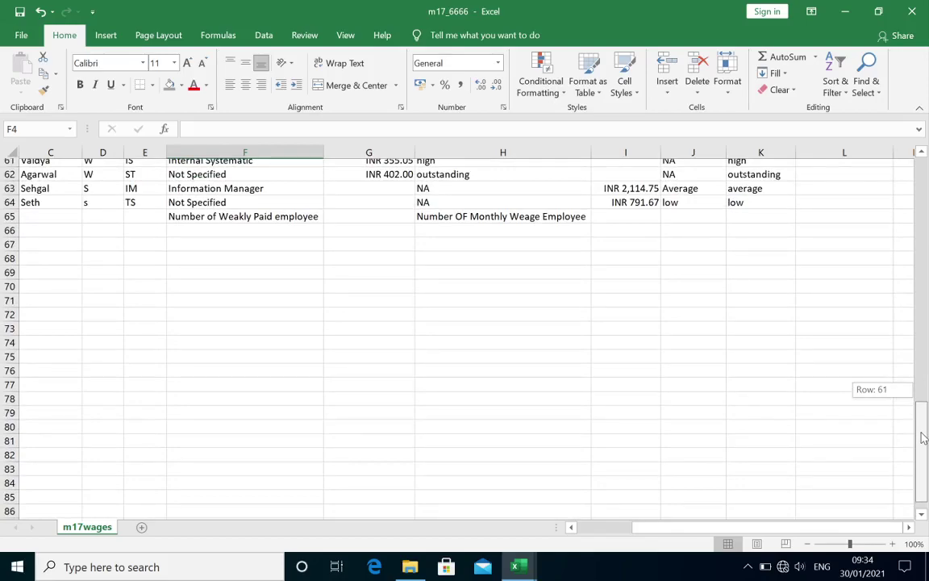
mouse_move(516, 567)
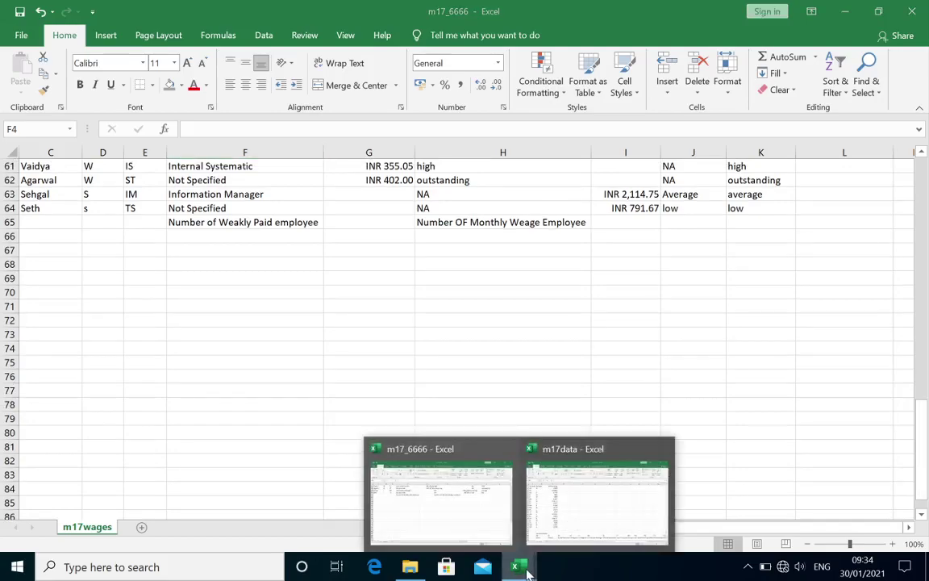
click(570, 533)
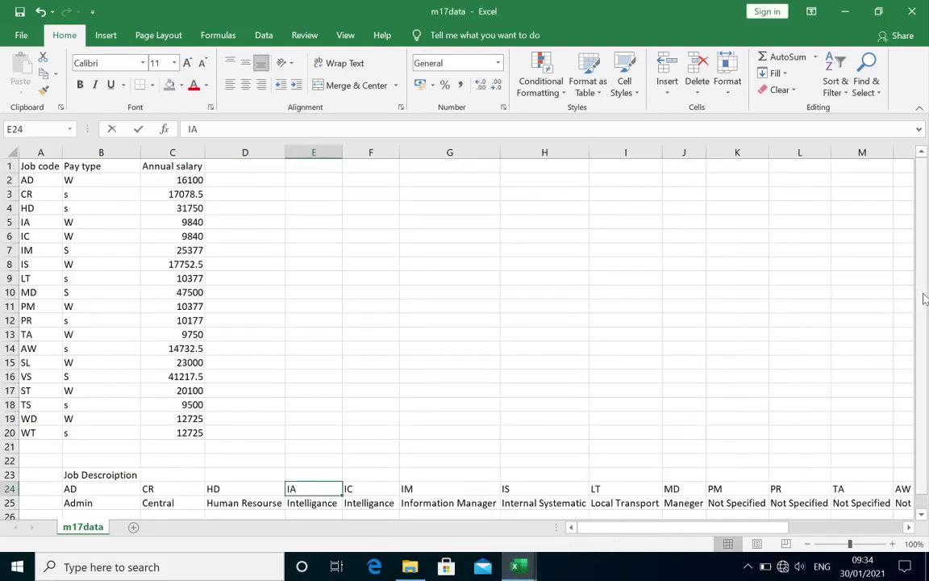
drag(922, 294, 926, 367)
click(517, 567)
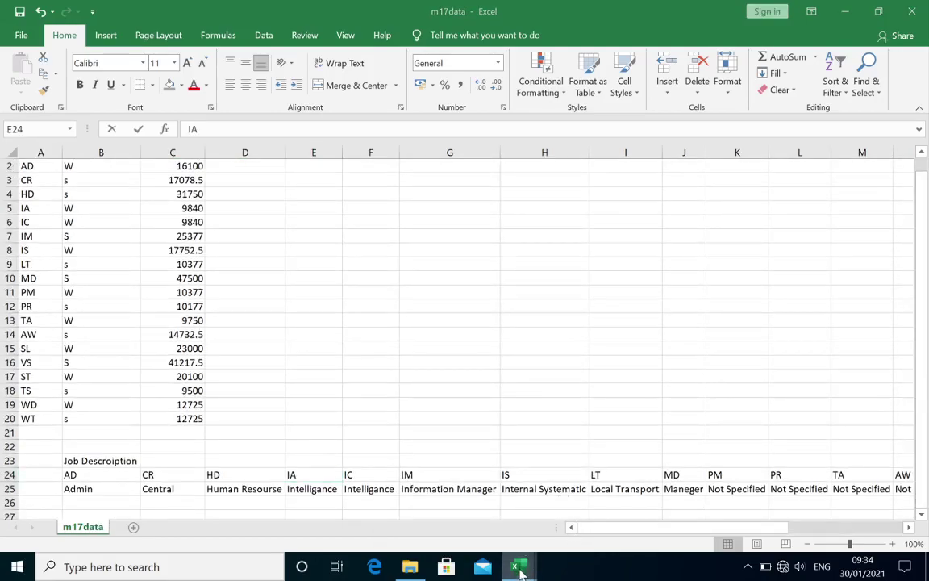
click(454, 535)
scroll(290, 394, up, 1)
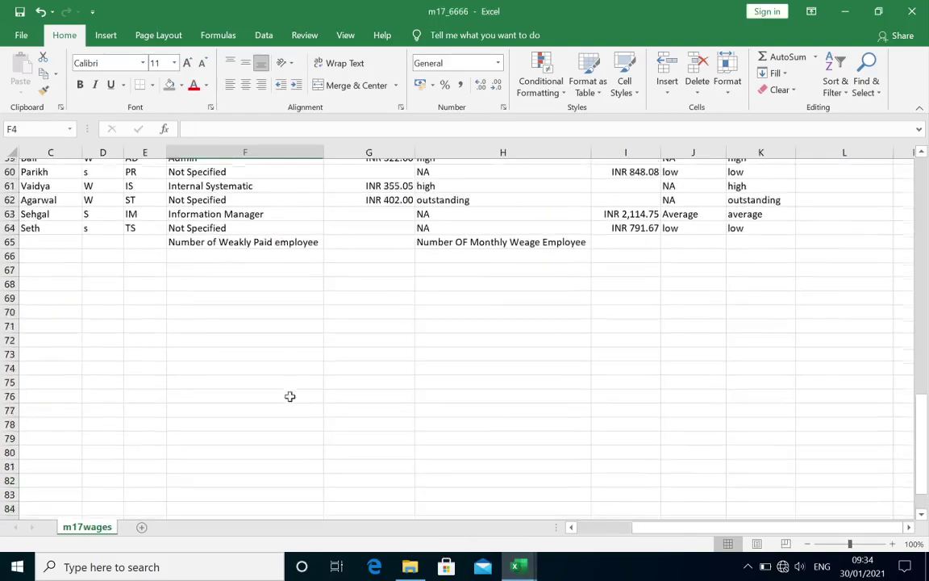
scroll(290, 396, up, 3)
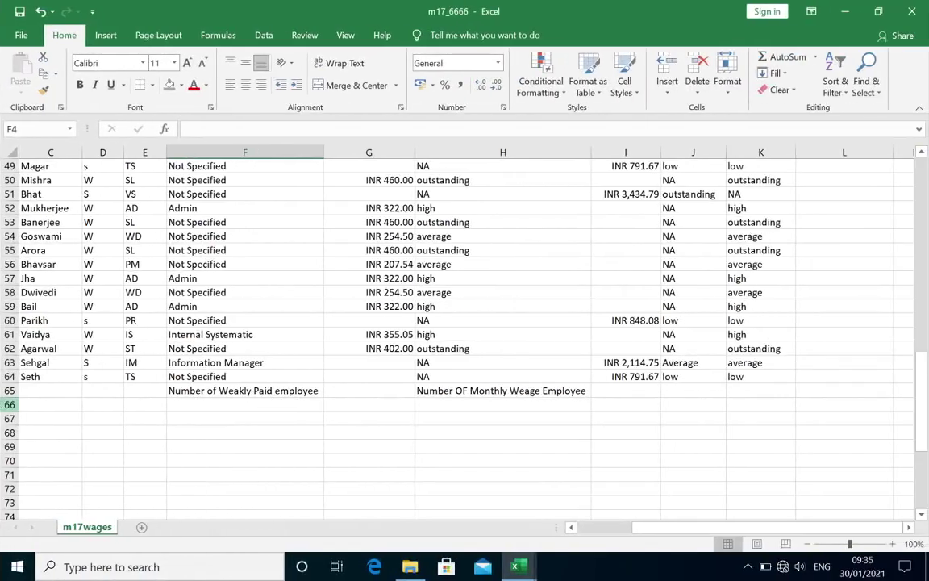
- Check the job codes in A69:A88, then select F4 and switch to the Data tab
scroll(210, 425, left, 2)
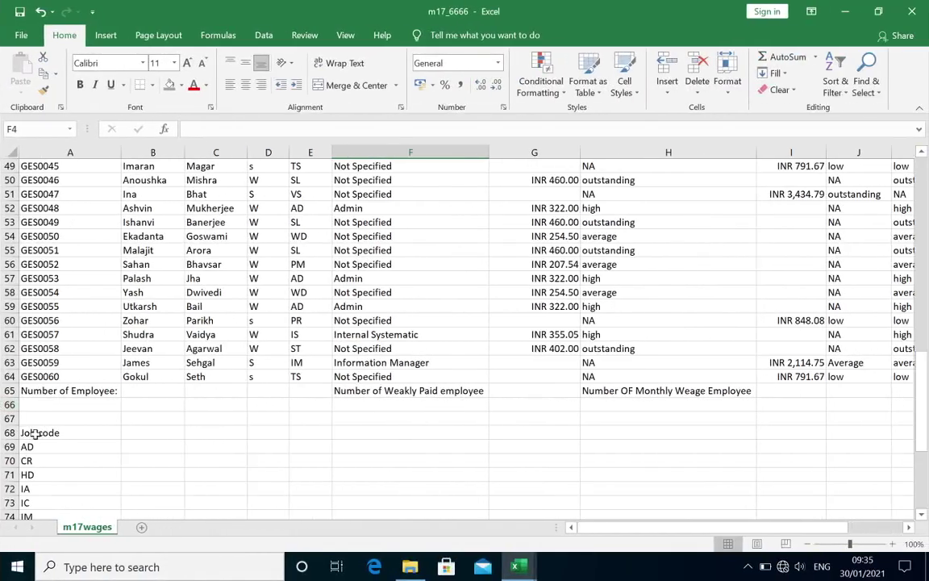
drag(29, 433, 45, 489)
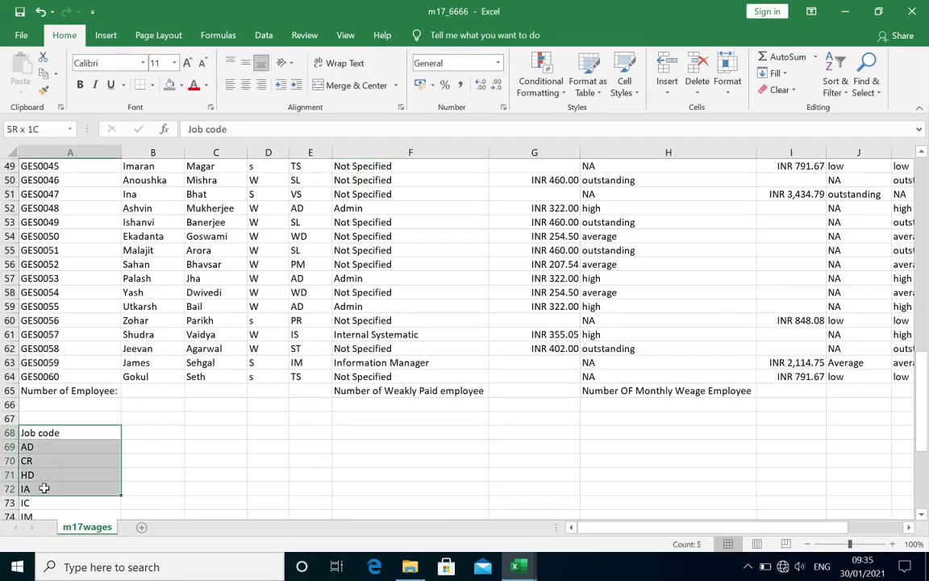
mouse_move(72, 446)
mouse_down()
mouse_move(60, 571)
mouse_move(75, 460)
mouse_move(72, 477)
mouse_up()
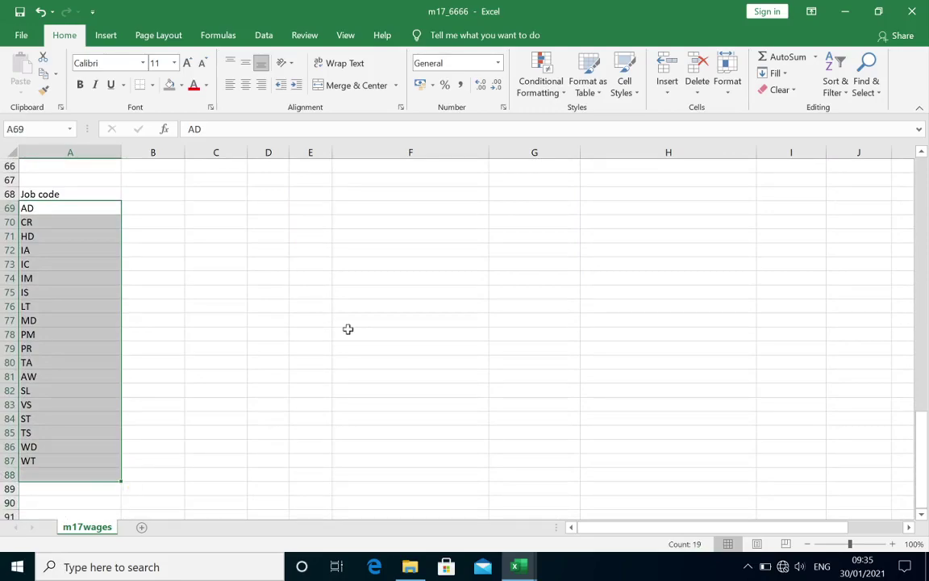
scroll(348, 329, up, 2)
scroll(347, 330, up, 20)
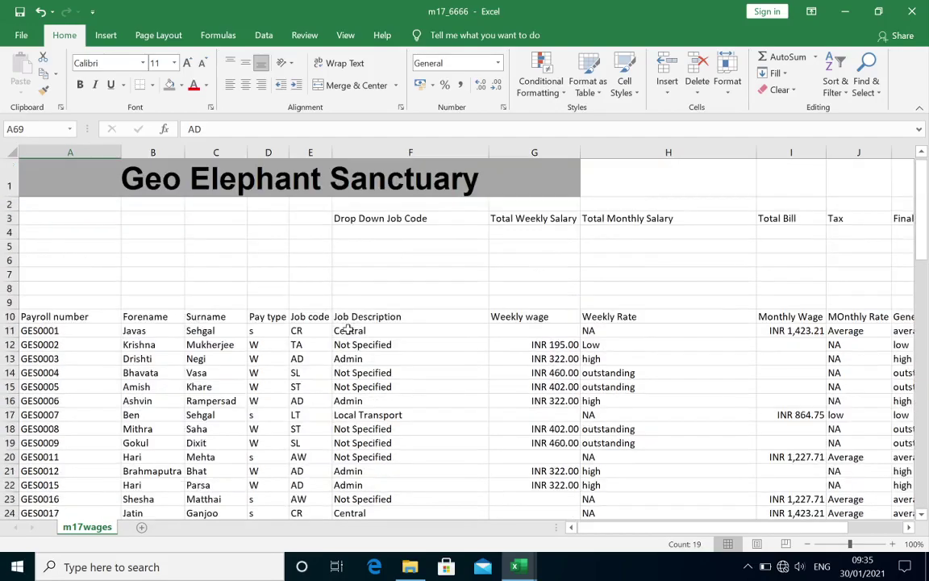
click(371, 229)
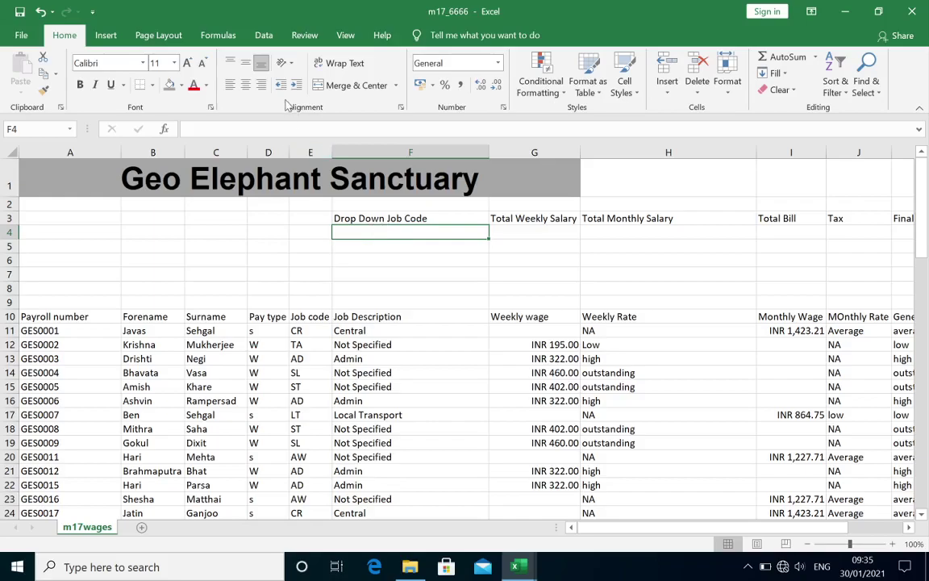
click(262, 38)
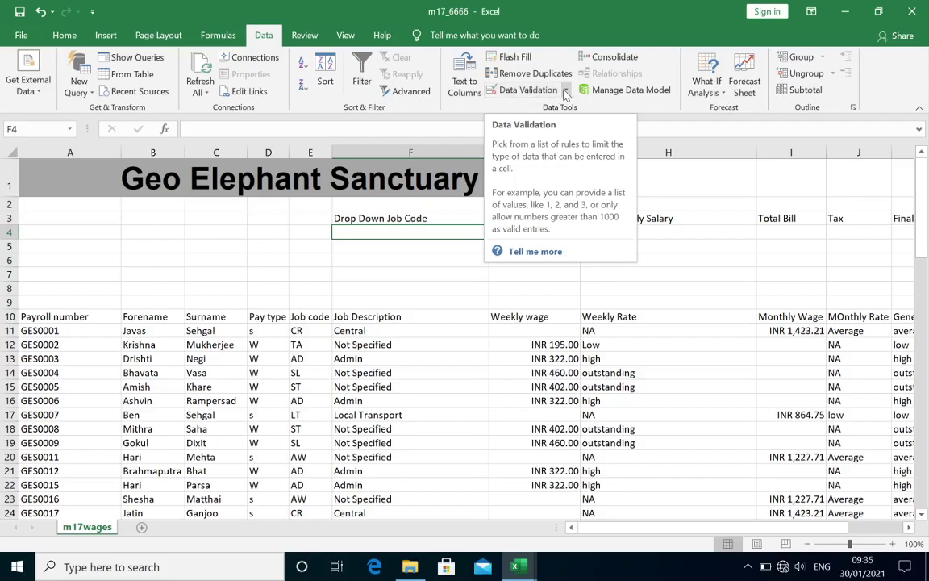
- Set F4's data validation to allow a List sourced from =$A$69:$A$88
click(565, 91)
click(539, 108)
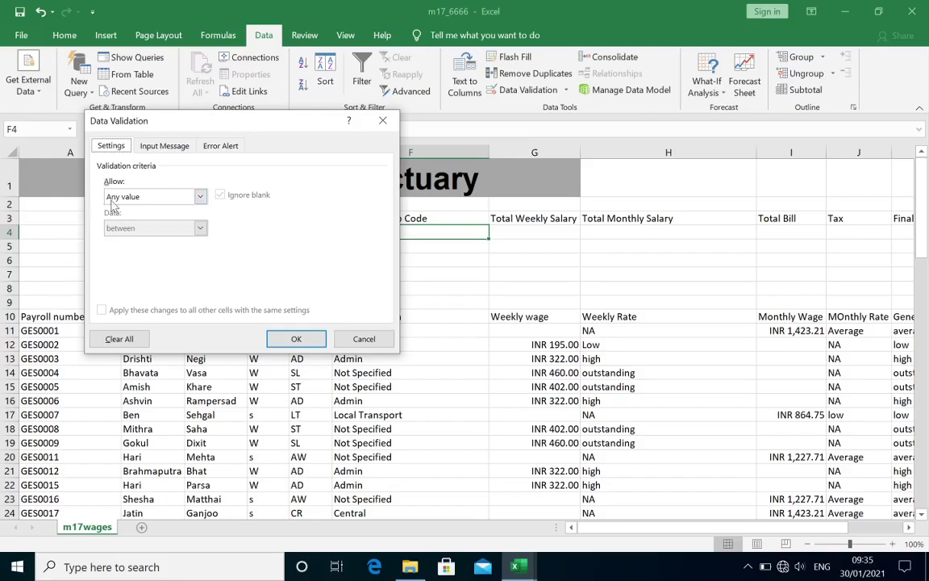
click(200, 196)
click(192, 241)
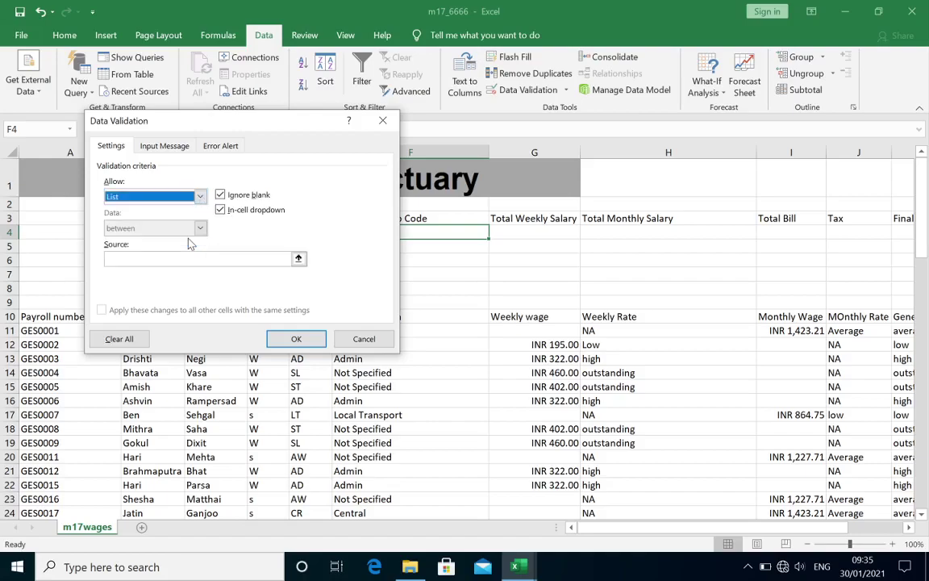
click(170, 257)
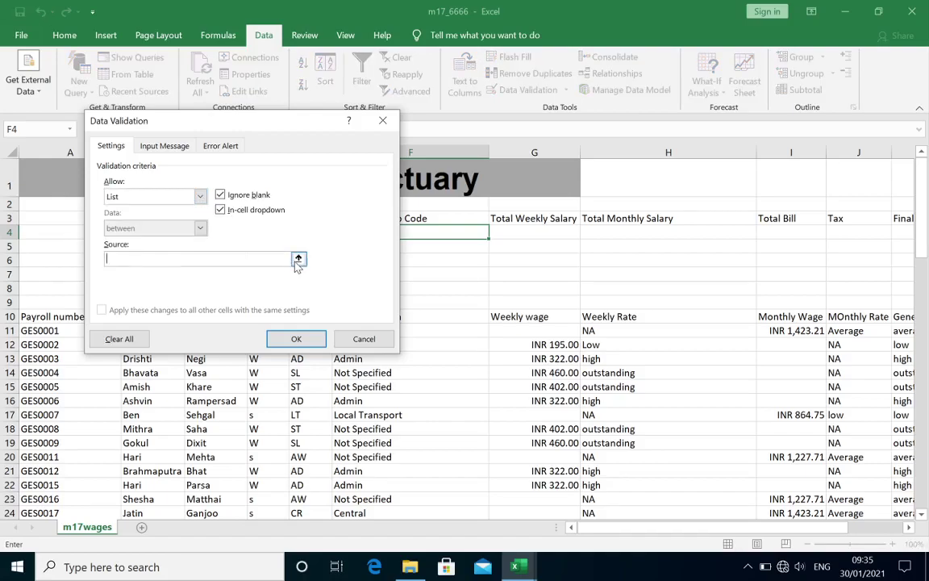
click(298, 259)
drag(926, 210, 926, 423)
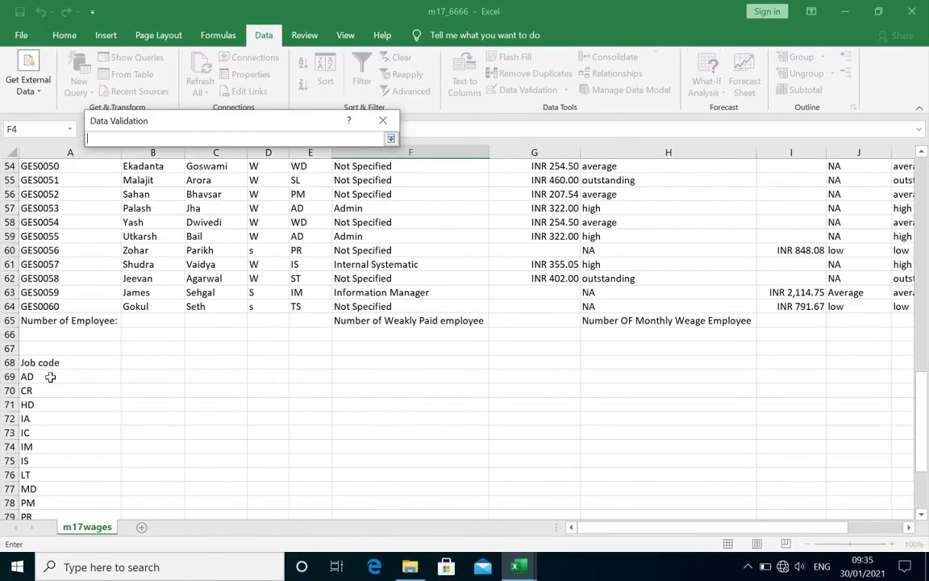
mouse_move(52, 375)
mouse_down()
mouse_move(73, 496)
mouse_move(60, 460)
mouse_up()
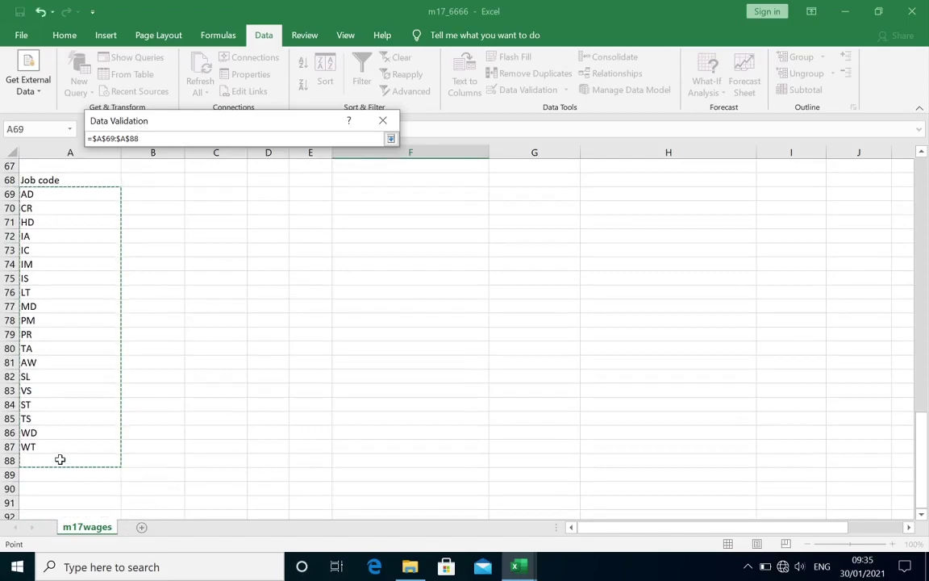
key(Return)
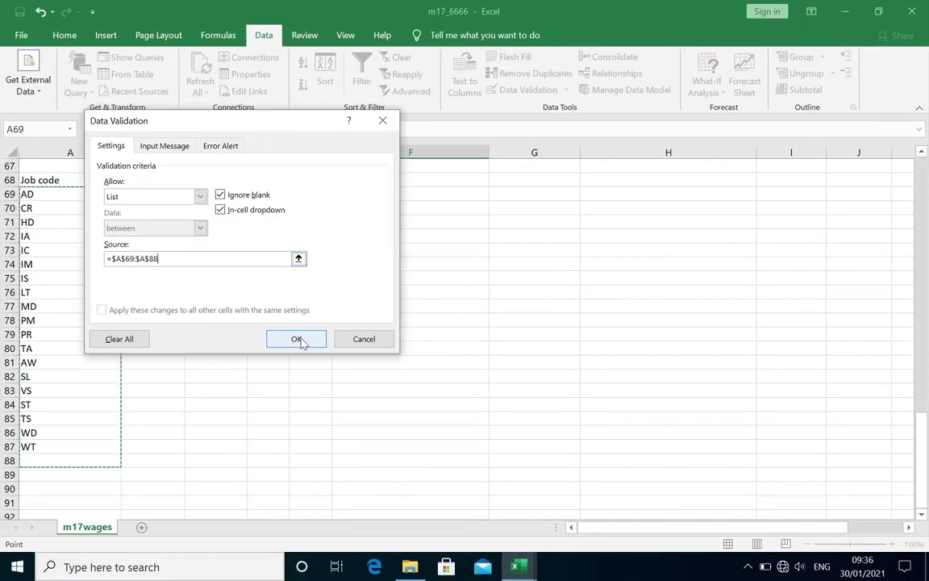
- Add a Stop error alert titled 'Error' with a use-list-items-only message, and apply it
click(224, 151)
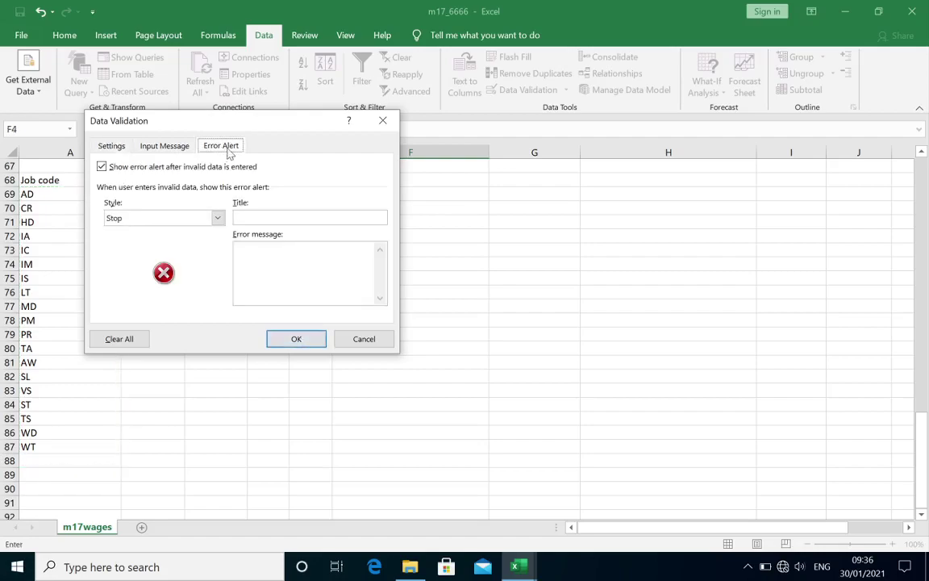
click(262, 217)
text(ror)
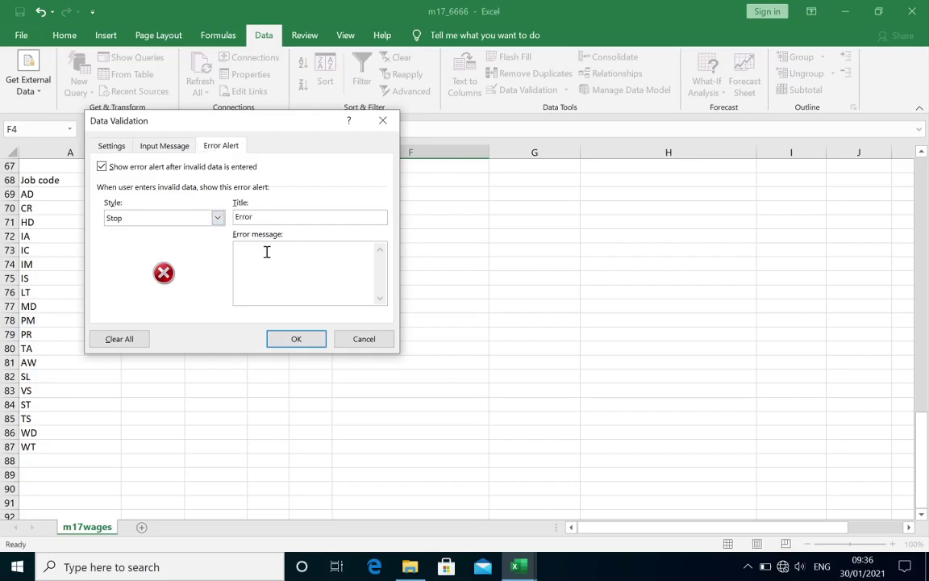
click(266, 252)
text(Outsid)
text(e the list ites , p)
text(laes)
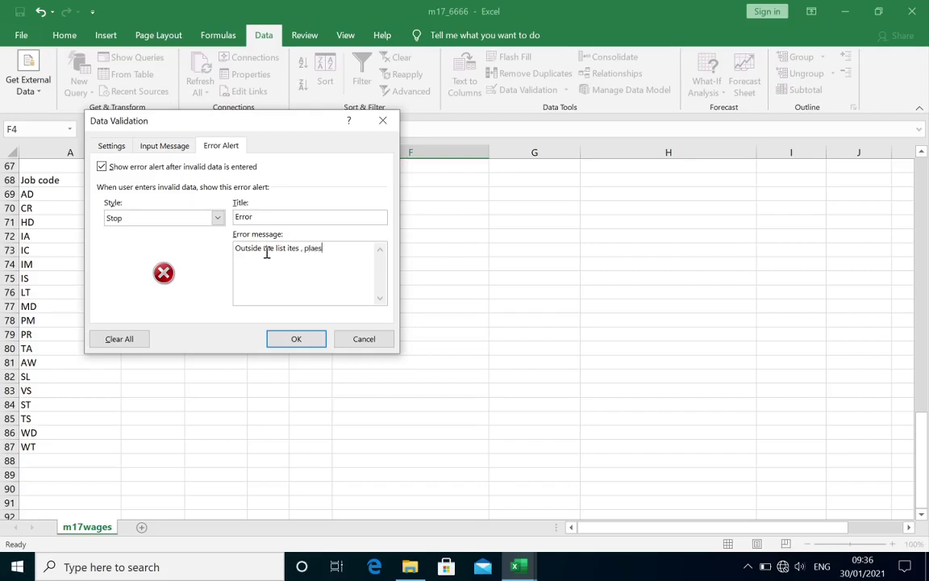
text(e use the)
text( items in list )
text(only)
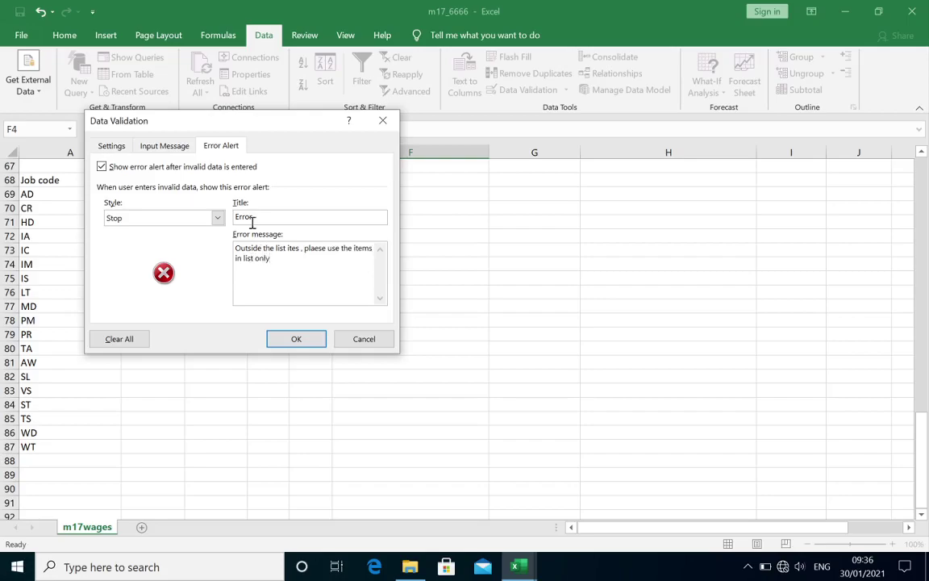
click(309, 342)
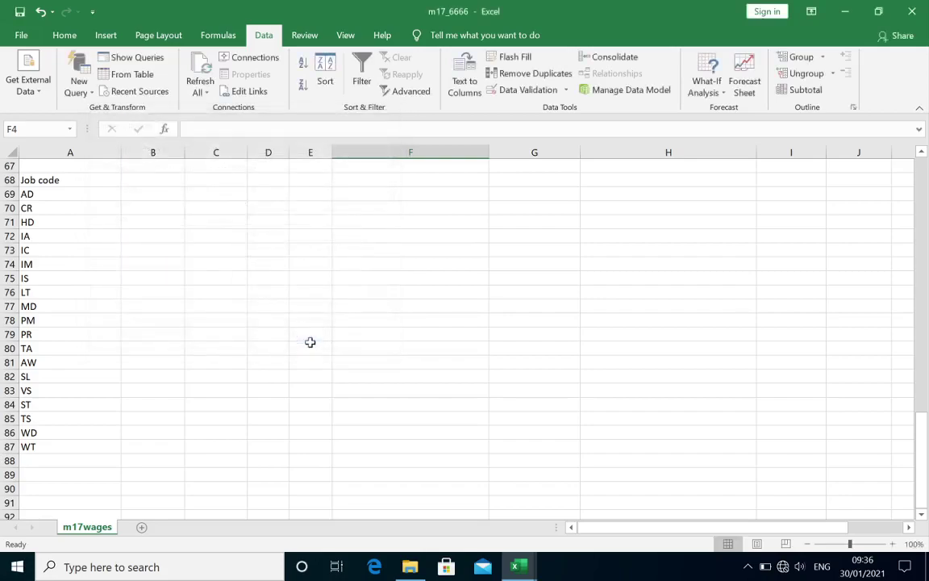
scroll(309, 342, up, 7)
scroll(310, 342, up, 15)
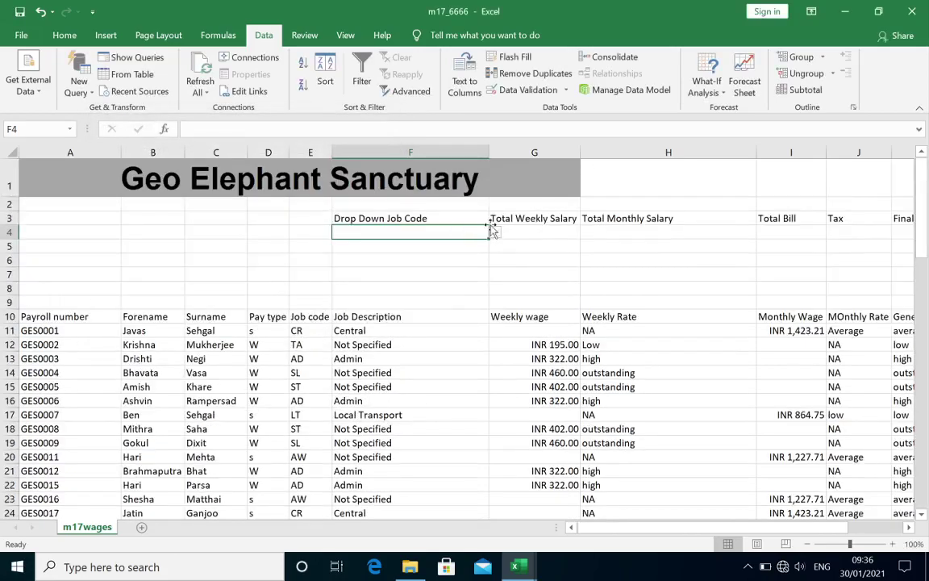
- Pick HD in F4 and confirm the typed entry iii is rejected by the Error alert
click(495, 233)
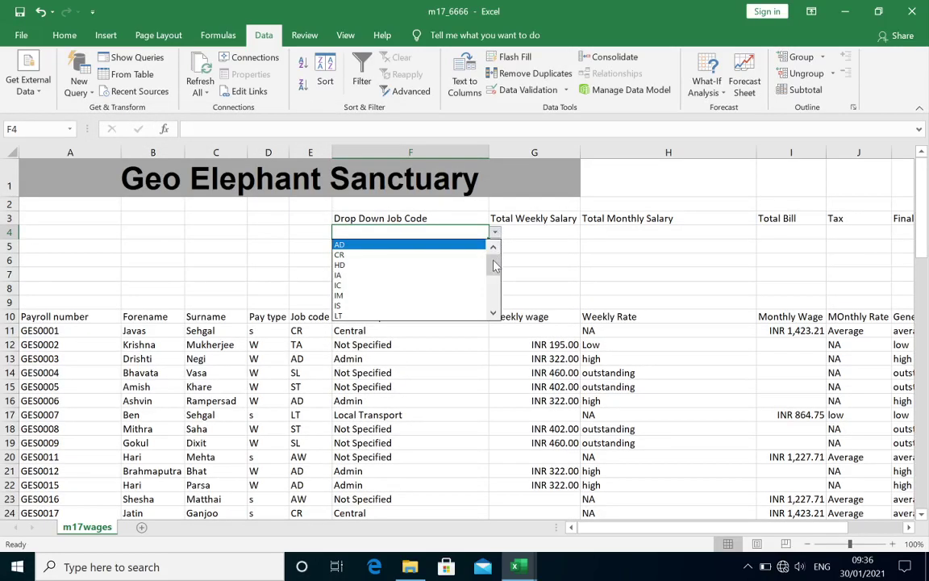
mouse_move(493, 262)
mouse_down()
mouse_move(495, 313)
mouse_move(491, 249)
mouse_up()
key(Escape)
click(495, 232)
click(403, 287)
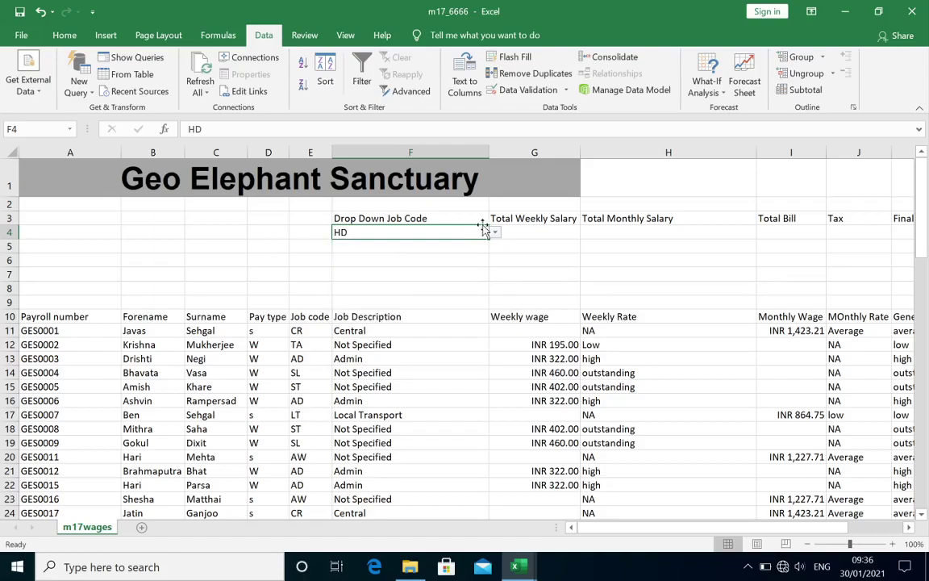
click(493, 232)
click(459, 264)
text(iii)
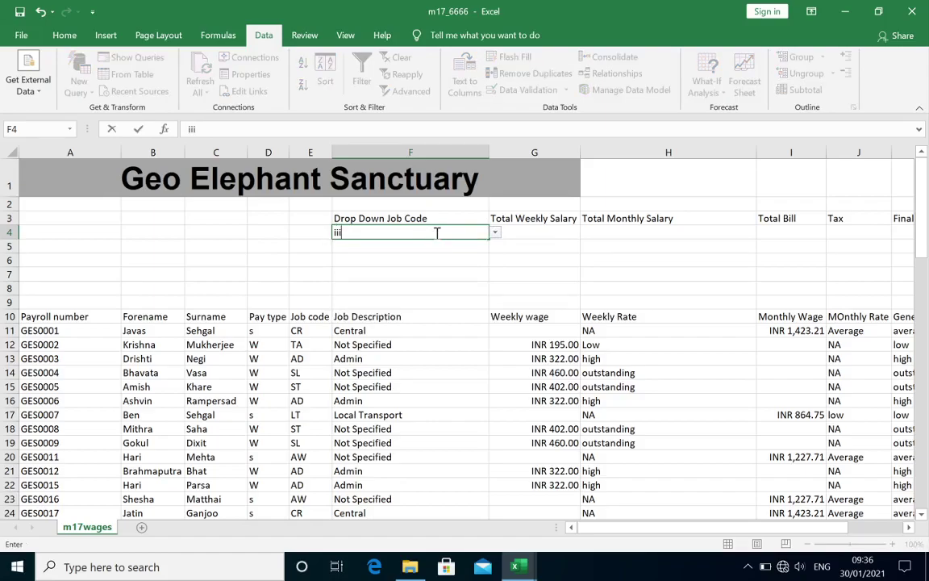
key(Return)
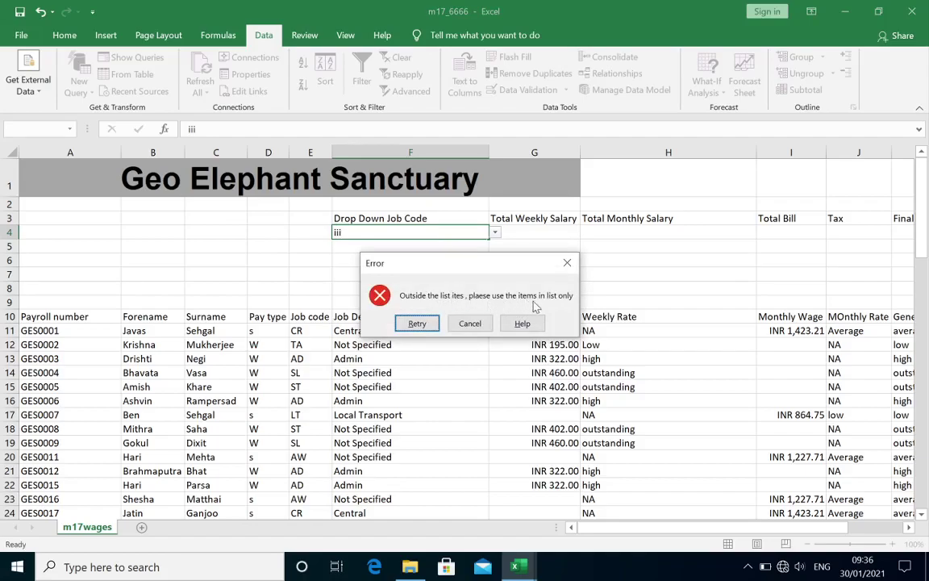
click(565, 263)
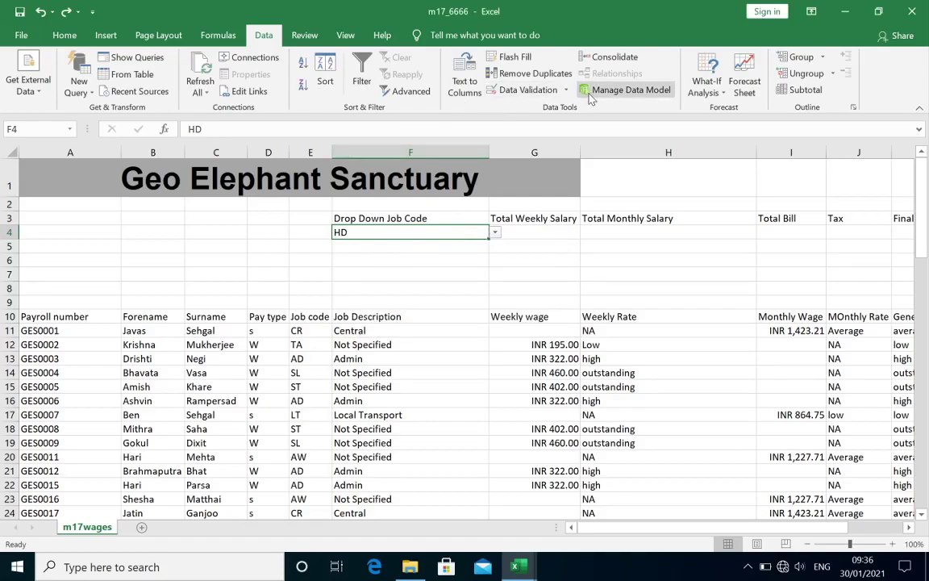
- Delete the custom error message from F4's validation alert and apply the change
click(522, 90)
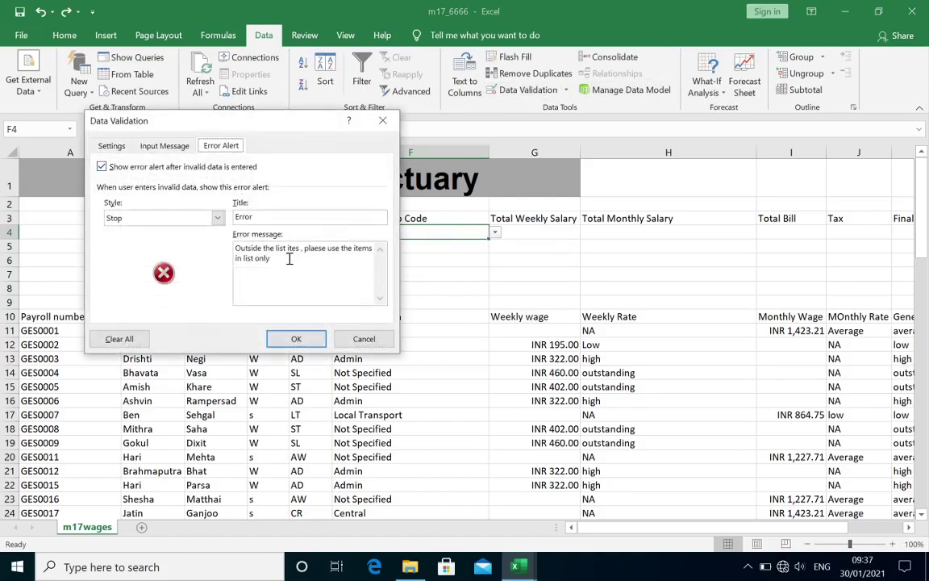
drag(271, 259, 215, 245)
key(Delete)
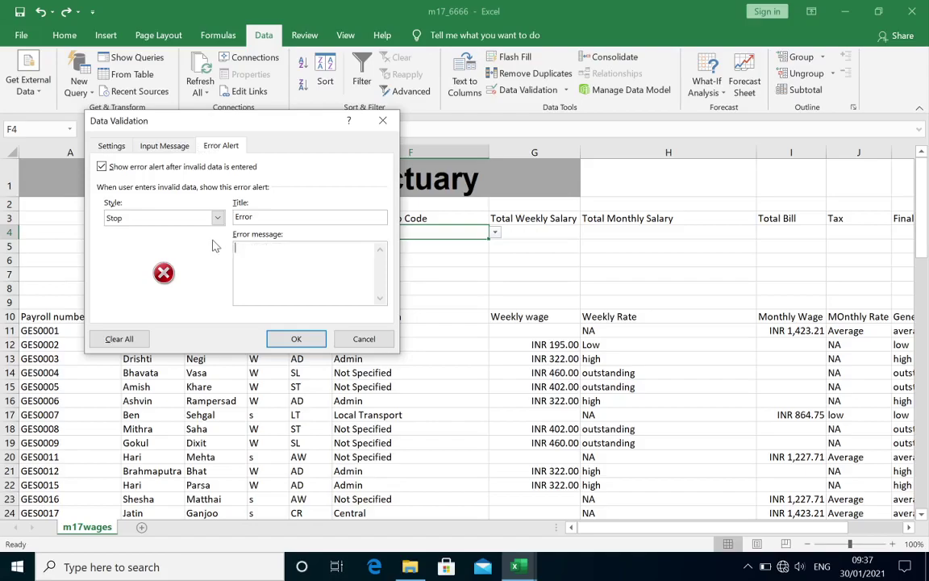
double_click(281, 217)
click(111, 147)
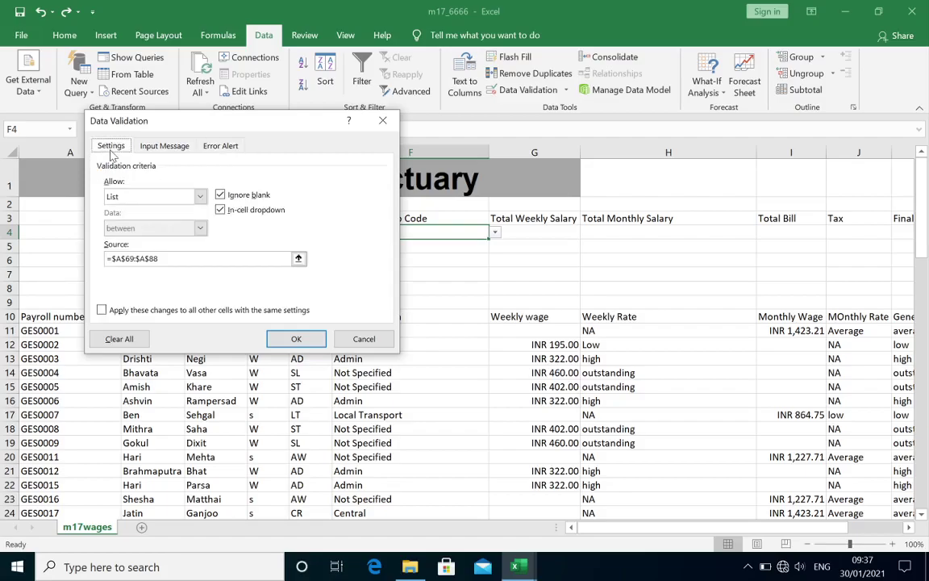
click(295, 337)
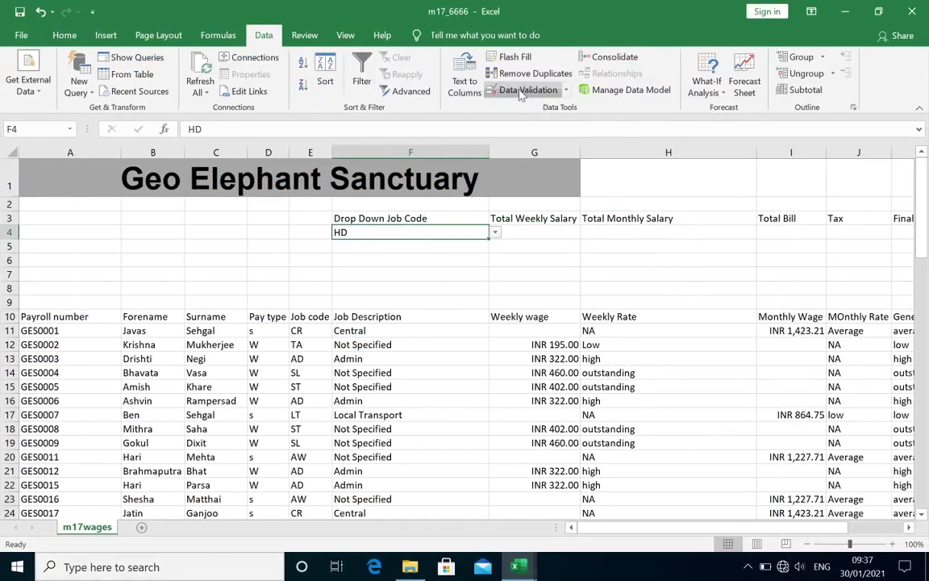
- Snip the F4 list validation settings to the clipboard with Win+Shift+S
click(521, 91)
mouse_move(229, 125)
mouse_down()
mouse_move(468, 187)
mouse_move(519, 232)
mouse_move(583, 224)
mouse_up()
key(super+shift+s)
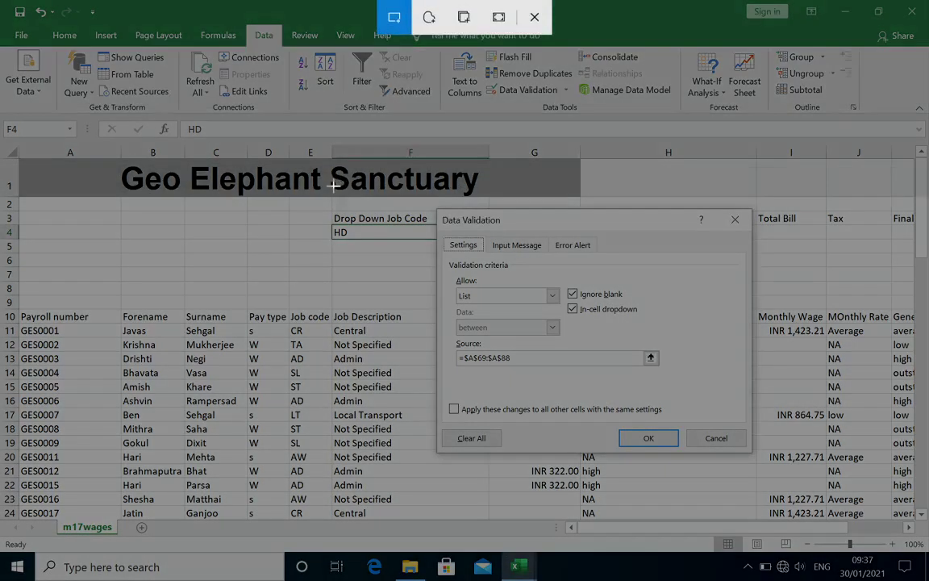
drag(329, 196, 751, 458)
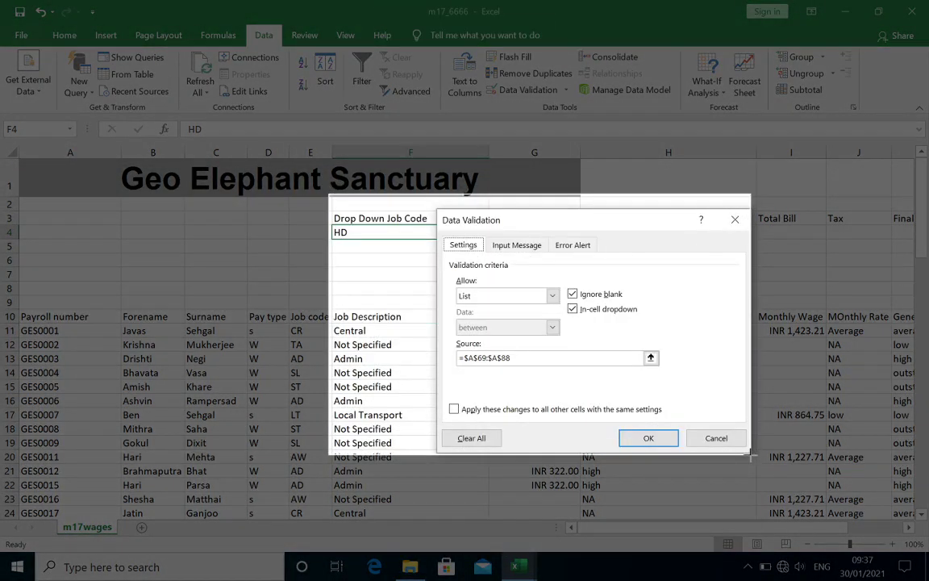
drag(750, 456, 751, 458)
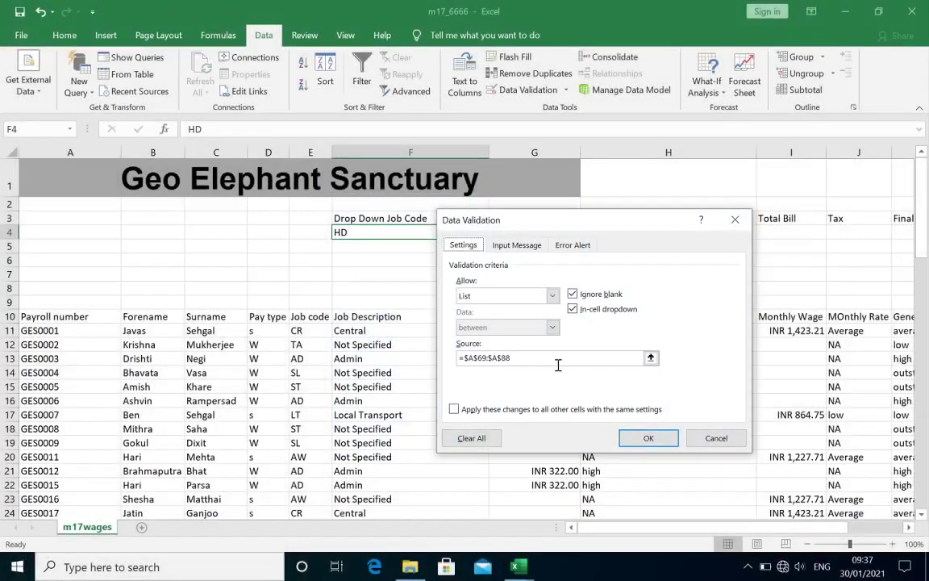
click(648, 439)
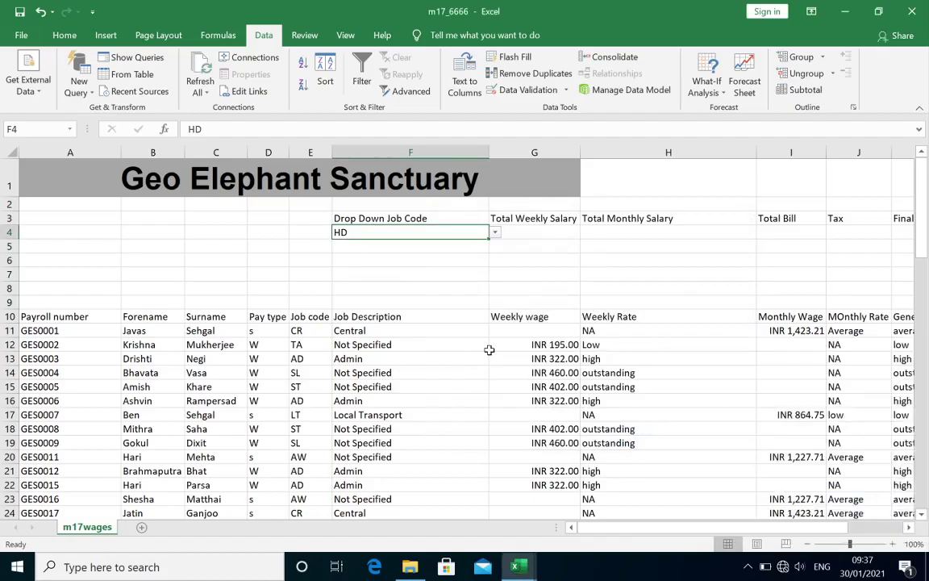
- Highlight 'In Cell G4' in instruction item 14 in yellow
scroll(129, 349, down, 3)
scroll(75, 342, down, 1)
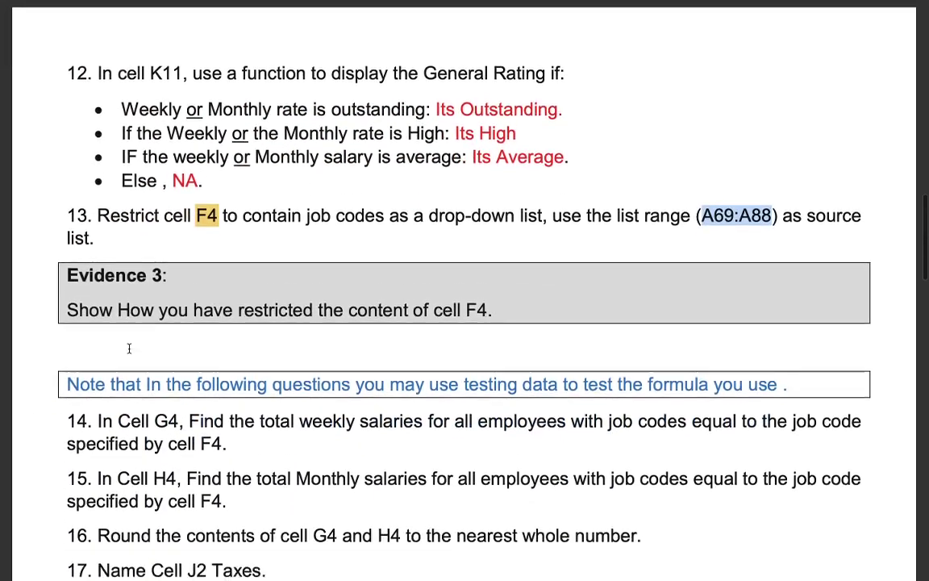
scroll(148, 347, down, 2)
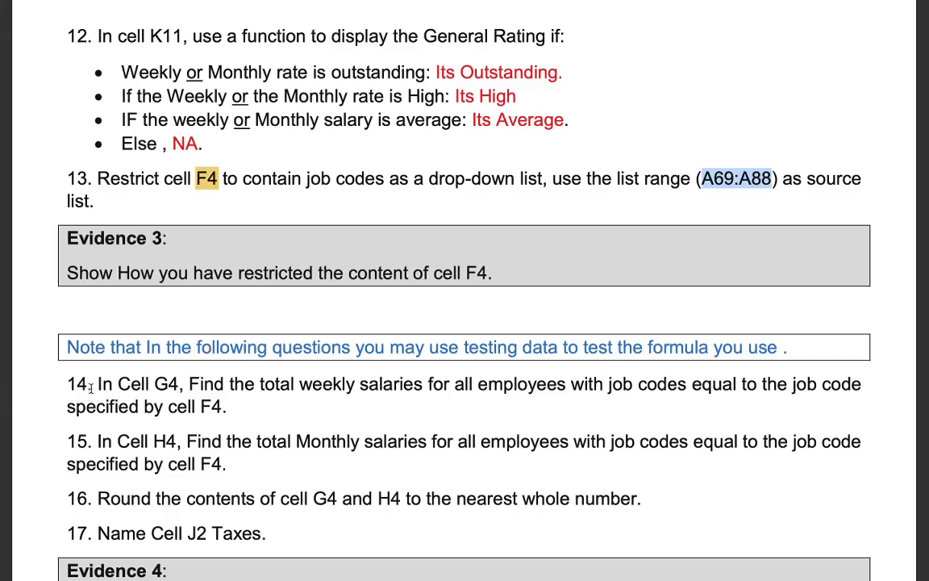
drag(96, 385, 173, 387)
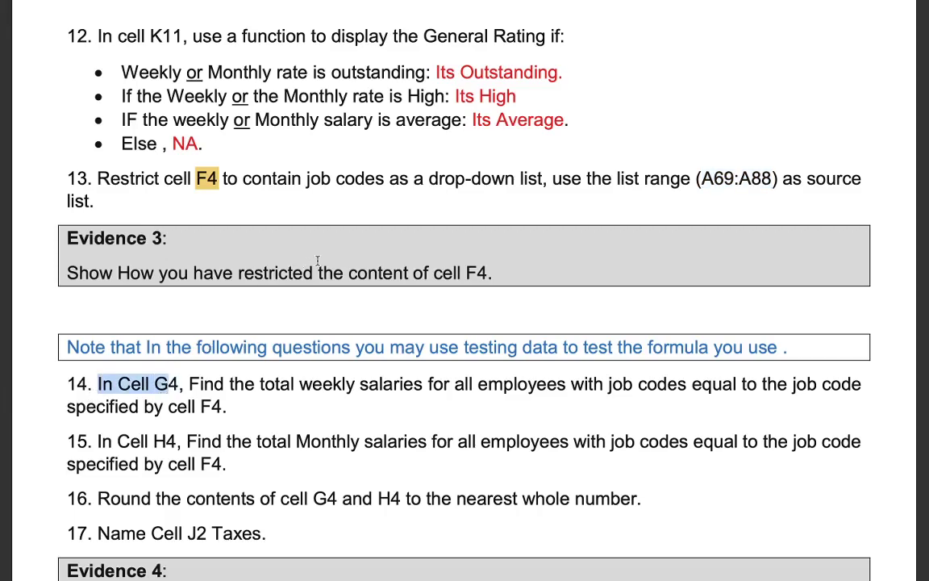
click(616, 35)
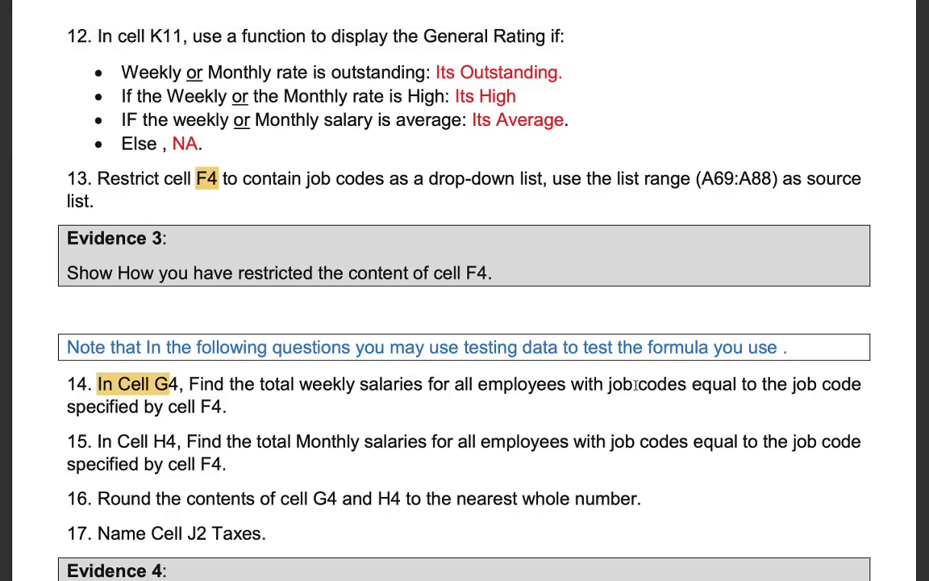
drag(200, 406, 221, 409)
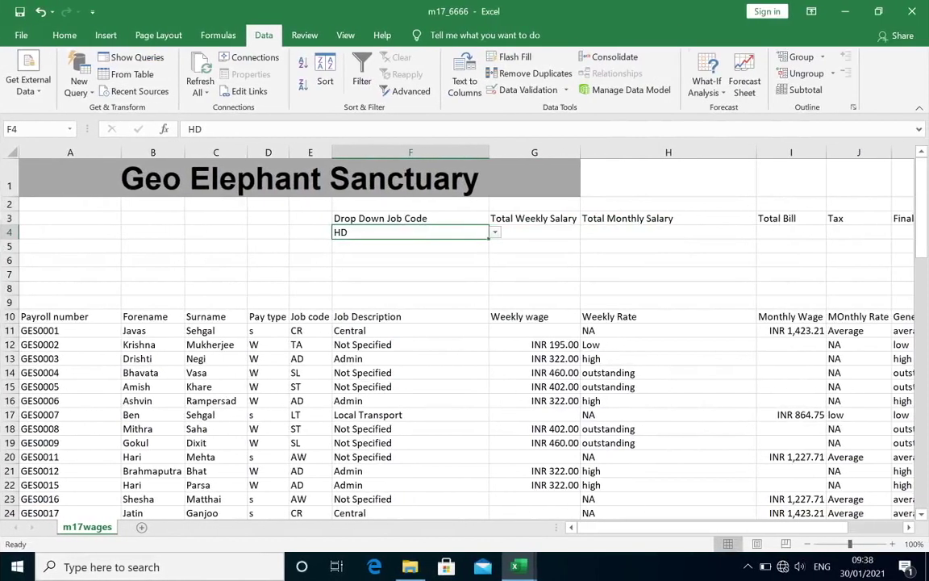
- Confirm F4 still holds HD and select G4 for the total
click(557, 233)
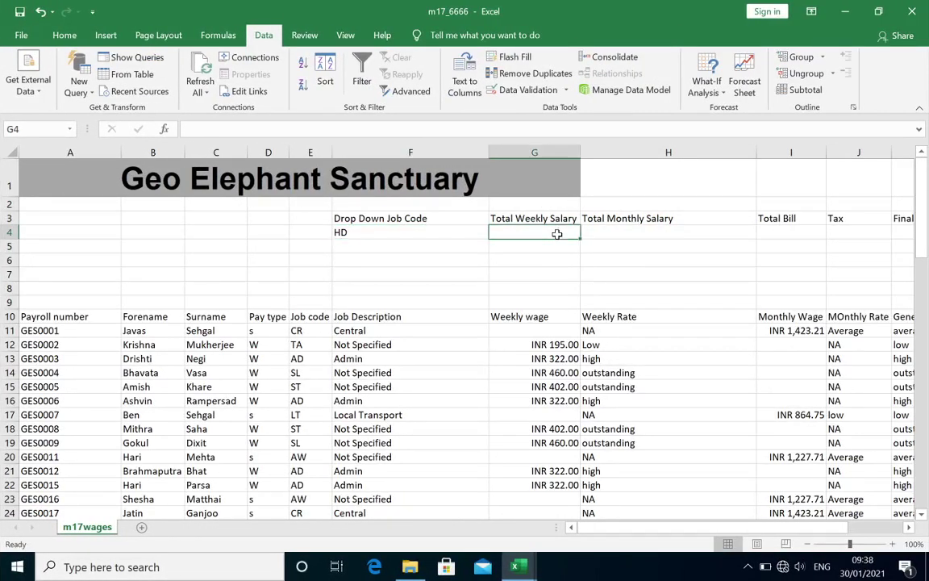
click(384, 231)
click(495, 233)
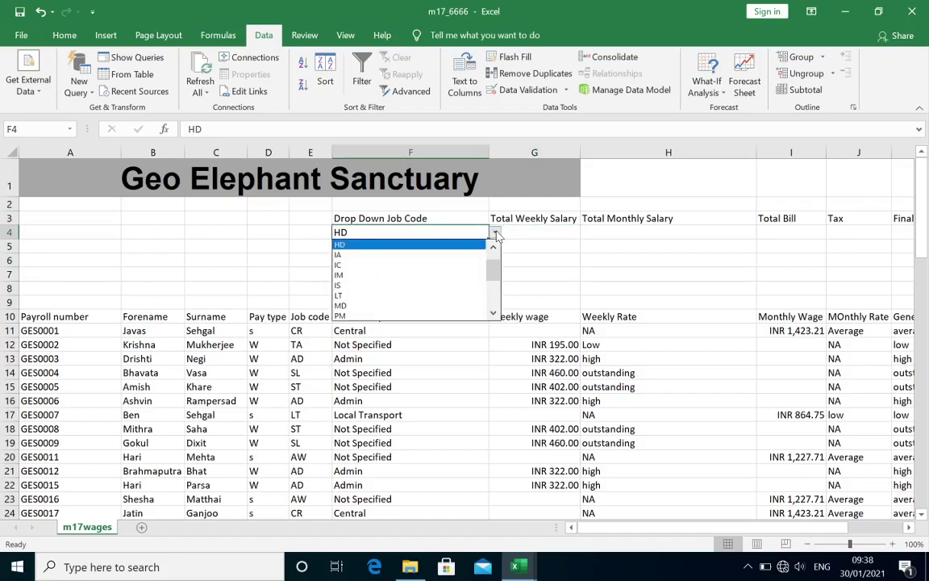
click(549, 231)
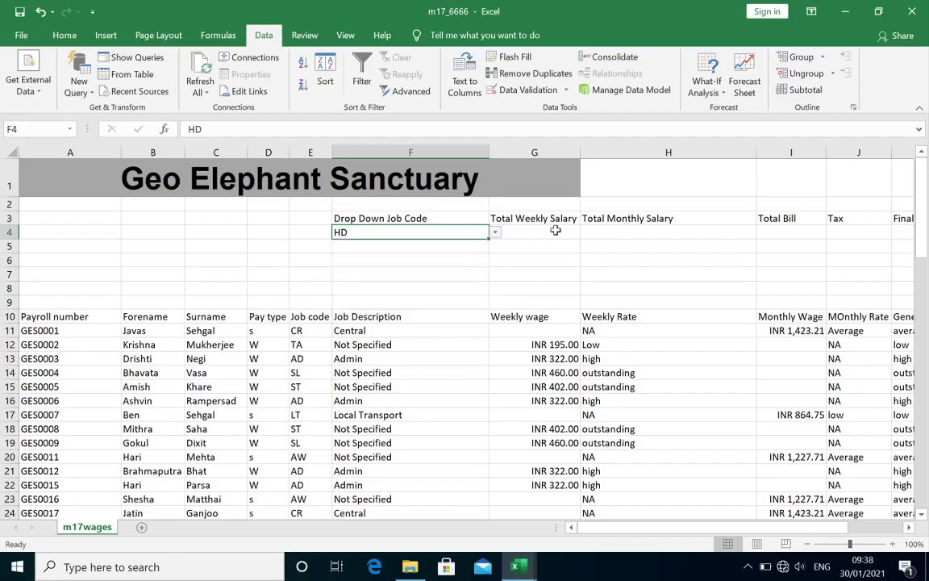
click(557, 231)
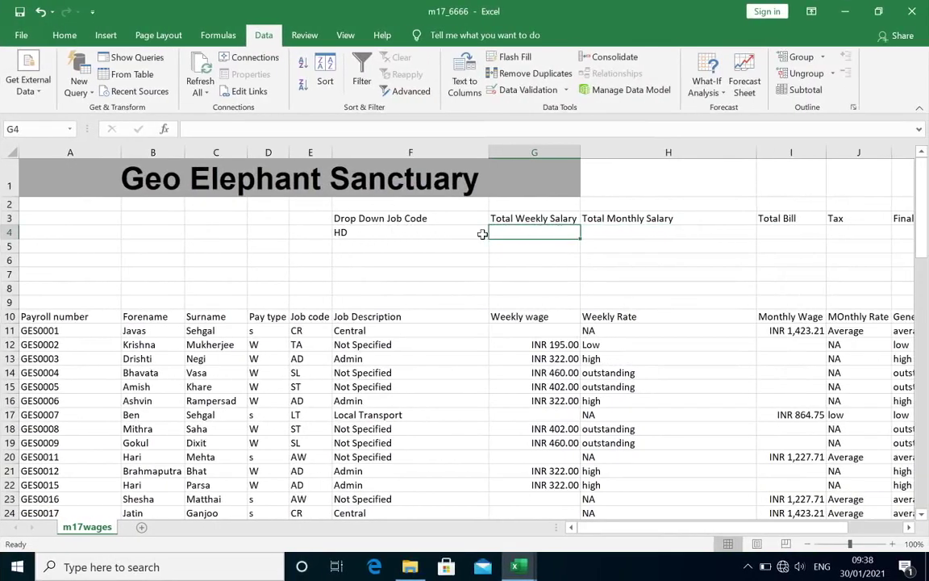
- Enter =SUMIF(E11:E64,F4,G11:G63) in G4 to total weekly wages by job code
text(=sumif)
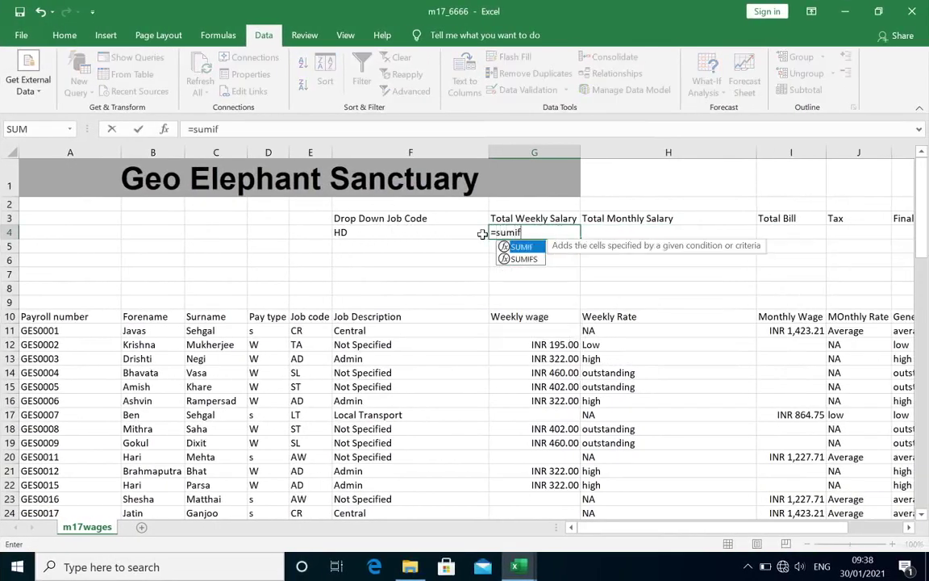
double_click(522, 246)
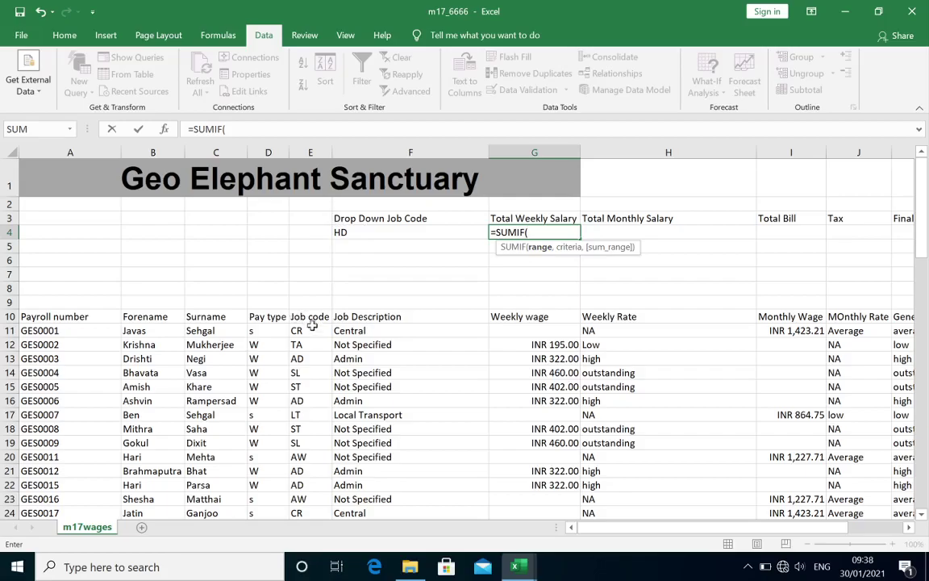
mouse_move(315, 331)
mouse_down()
mouse_move(314, 503)
mouse_move(314, 477)
mouse_up()
text(,)
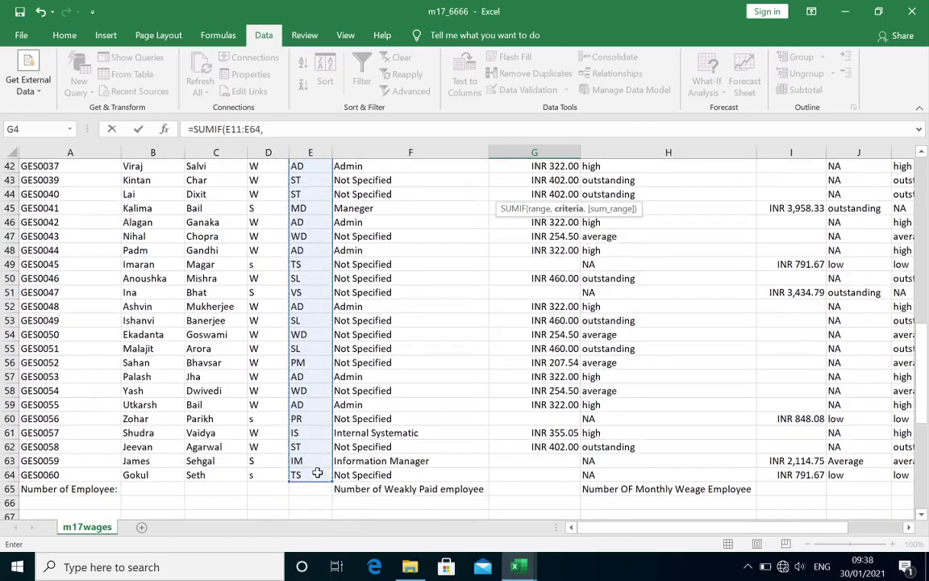
scroll(462, 386, up, 14)
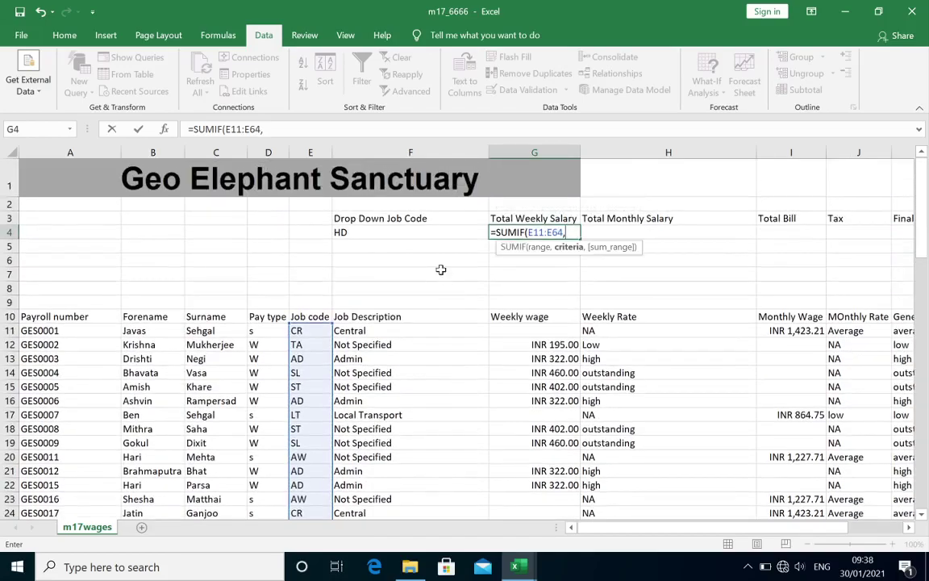
click(425, 233)
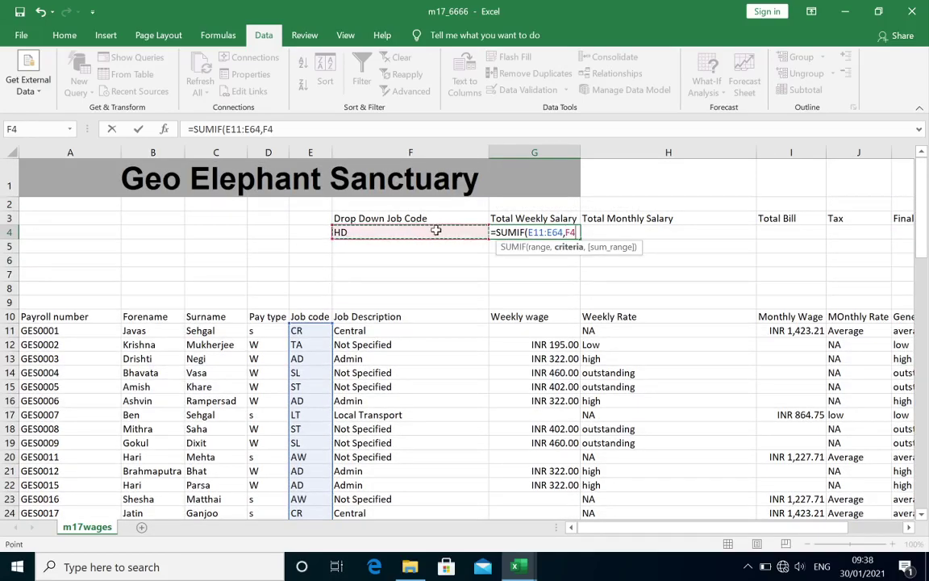
text(,)
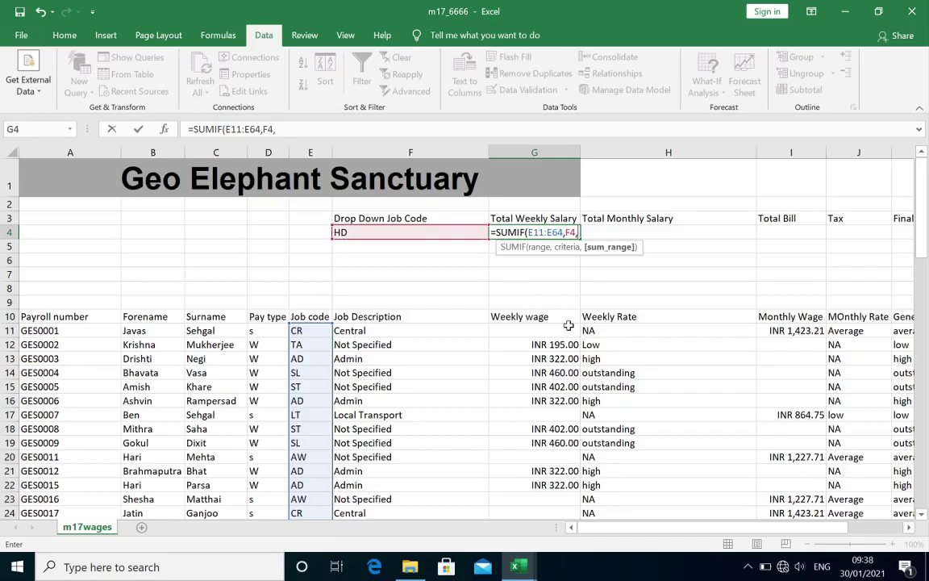
mouse_move(553, 335)
mouse_down()
mouse_move(570, 577)
mouse_move(568, 463)
mouse_up()
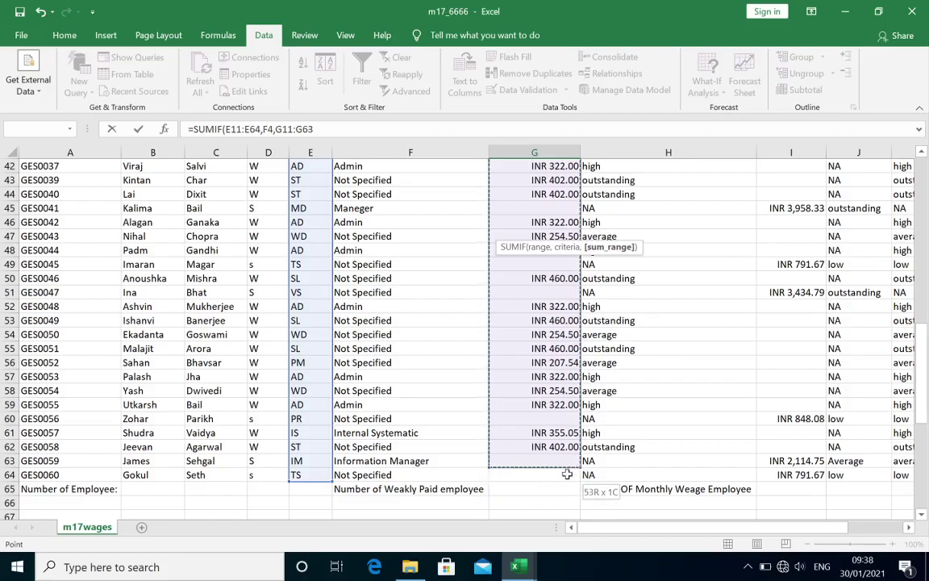
key(Return)
- Cycle F4 through job codes IA, HD, IM and PM to watch G4 recalculate
scroll(567, 472, up, 1)
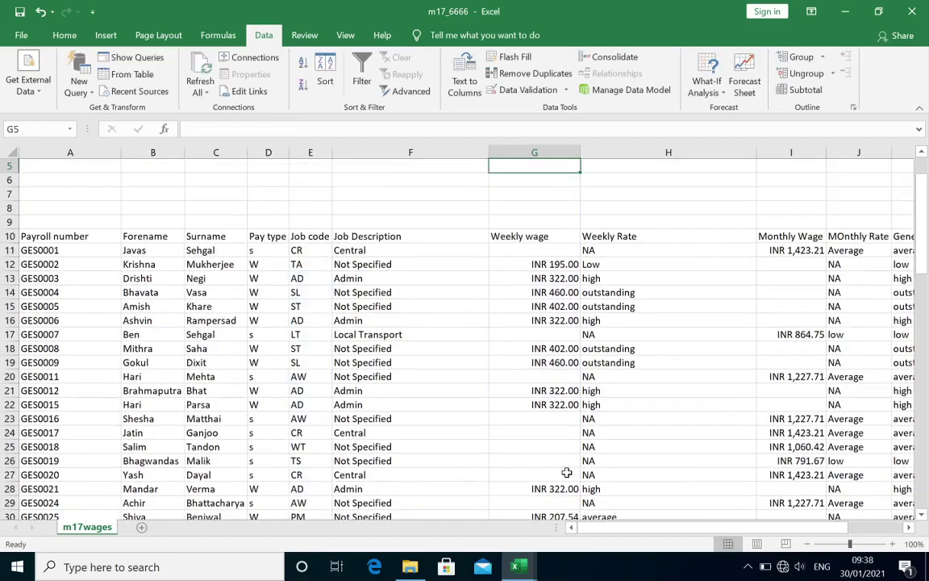
scroll(563, 393, up, 1)
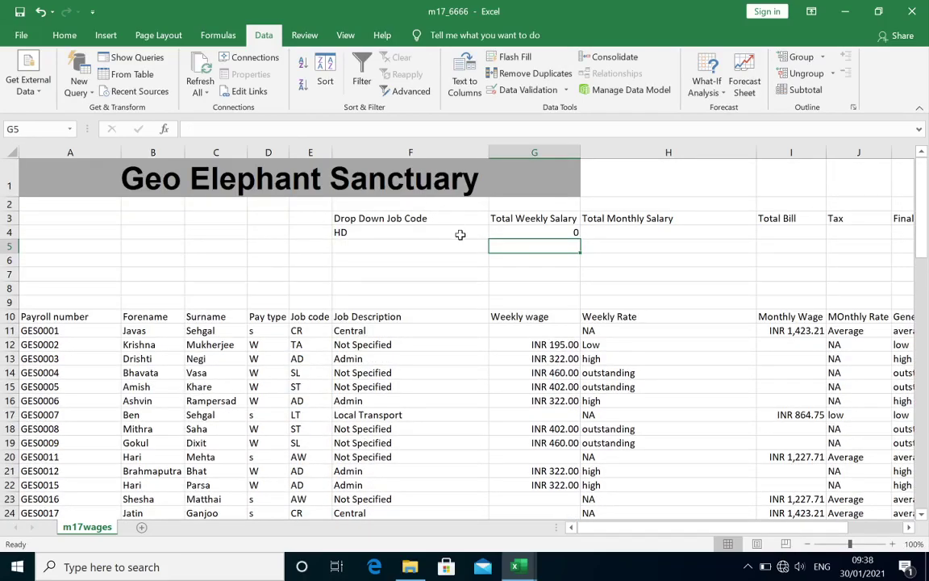
click(428, 232)
click(494, 232)
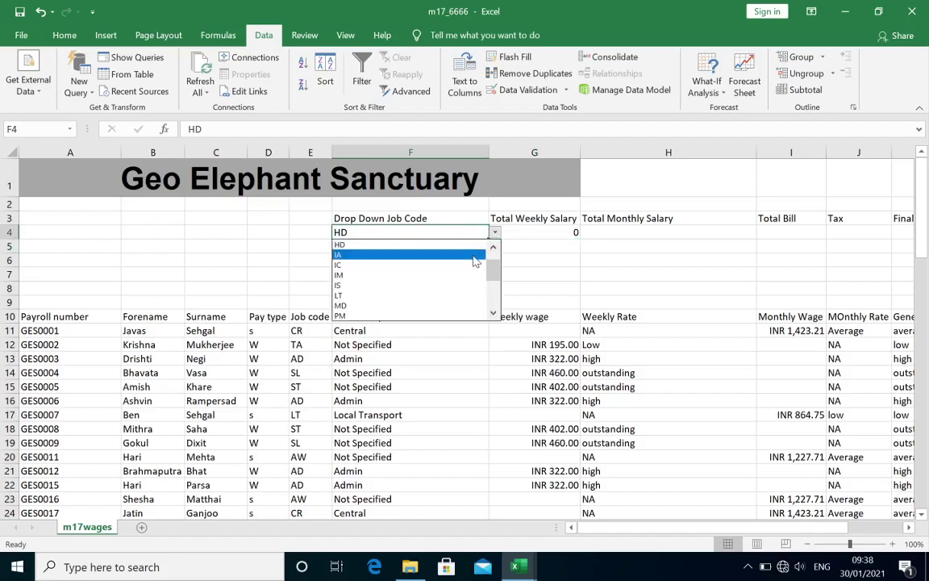
click(477, 254)
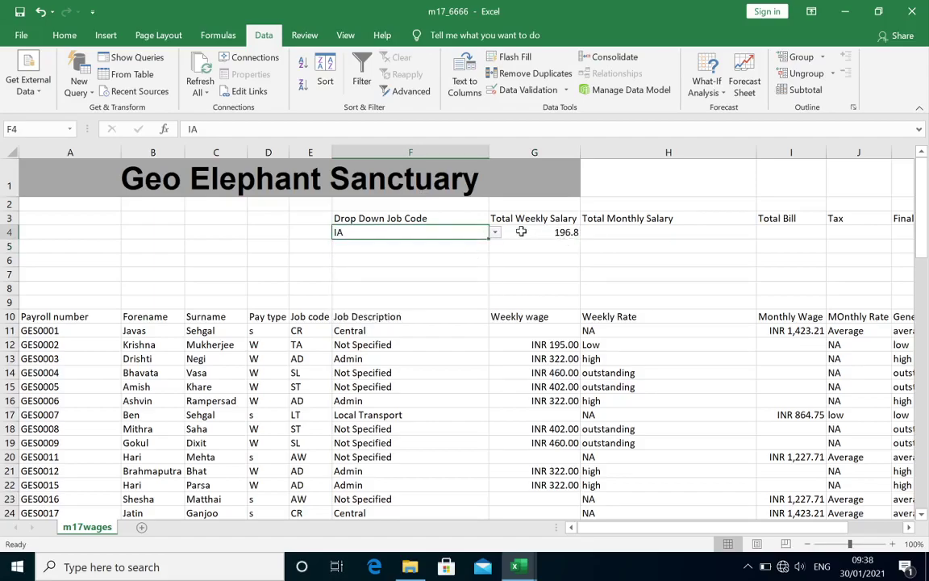
click(495, 232)
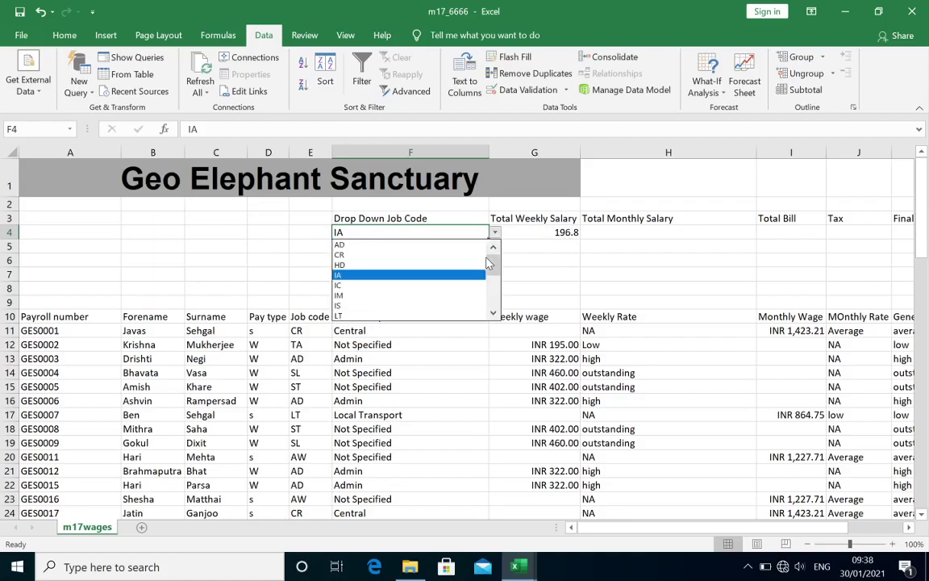
click(473, 265)
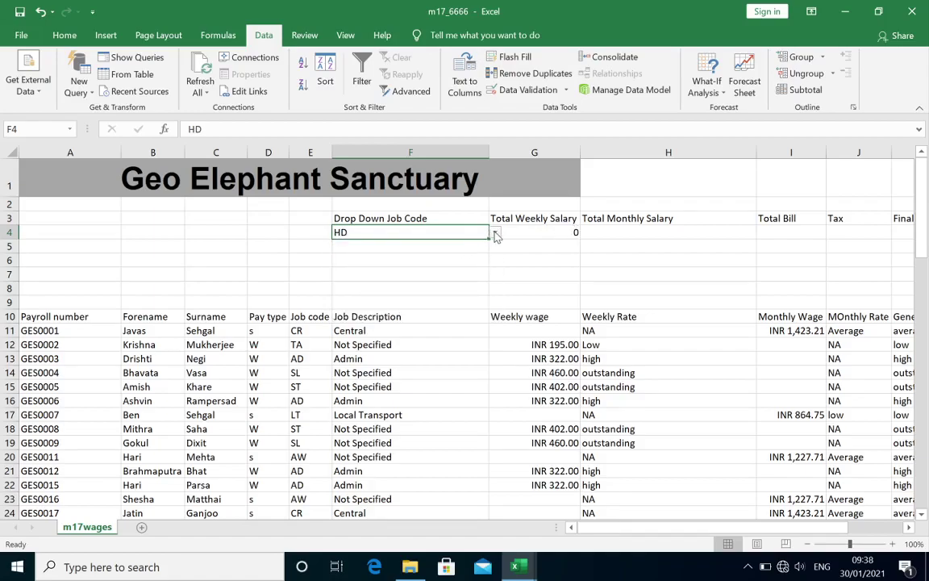
click(496, 233)
click(466, 278)
click(495, 233)
click(472, 280)
key(Delete)
- Retest HD and IA in F4, then clear F4 so G4 shows 0
click(496, 232)
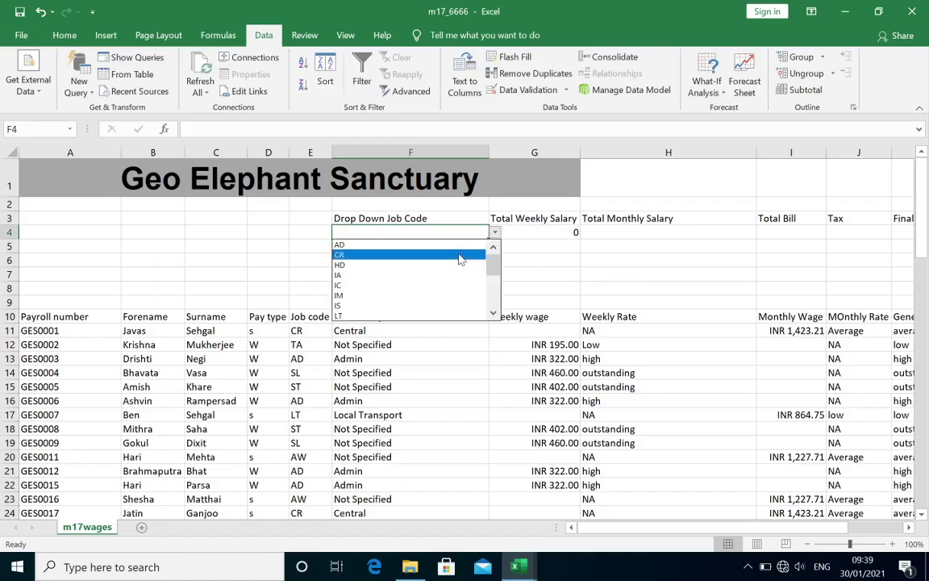
click(458, 266)
click(495, 232)
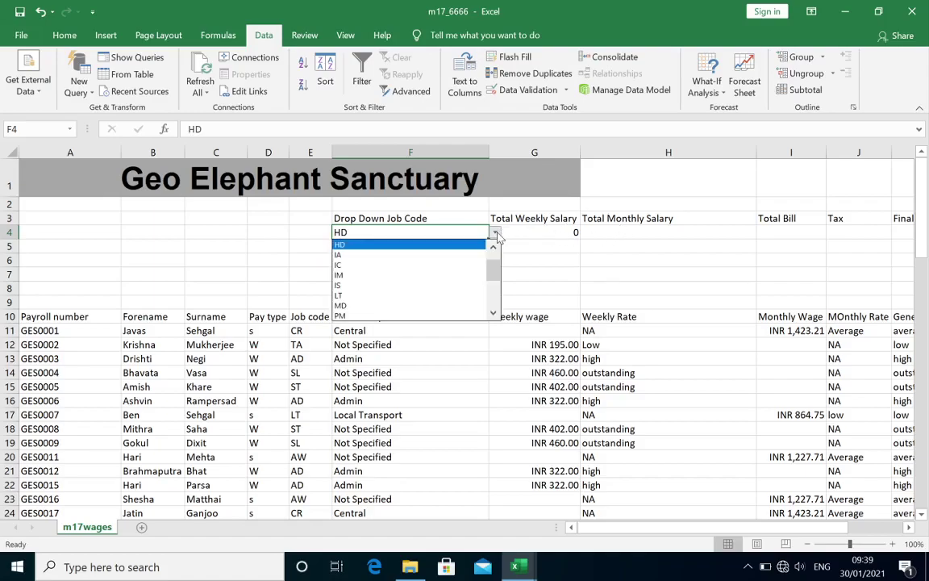
click(478, 256)
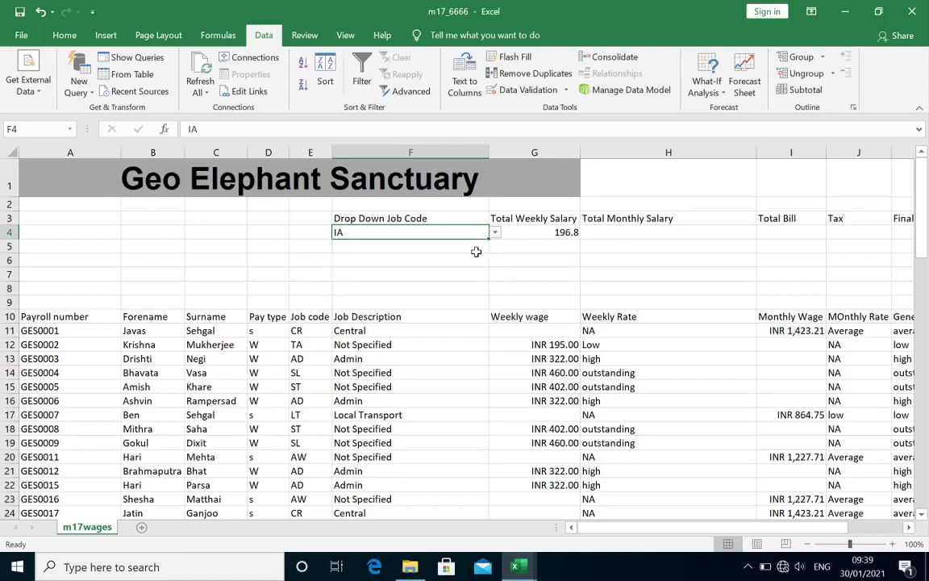
key(BackSpace)
key(Return)
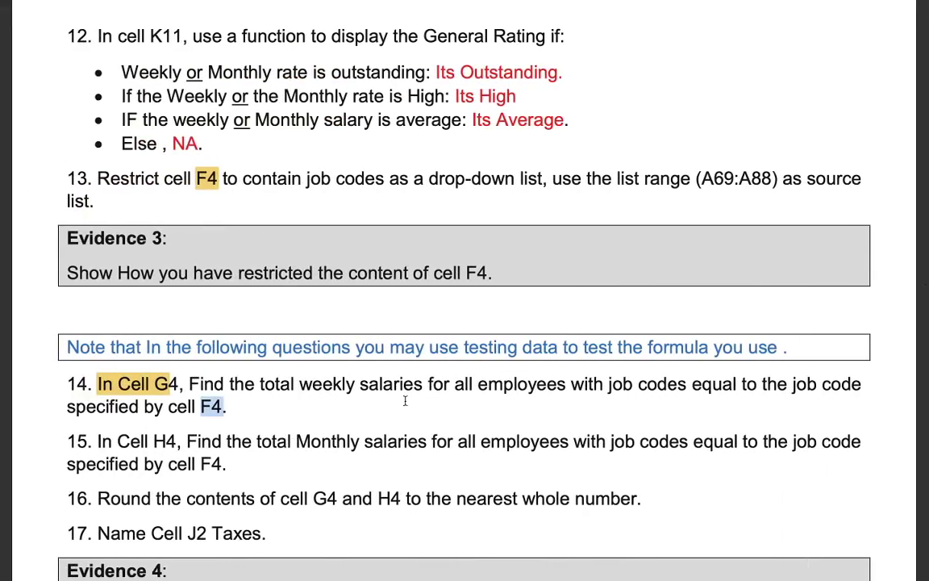
- Highlight H4 in instruction item 15 in yellow
scroll(405, 400, down, 2)
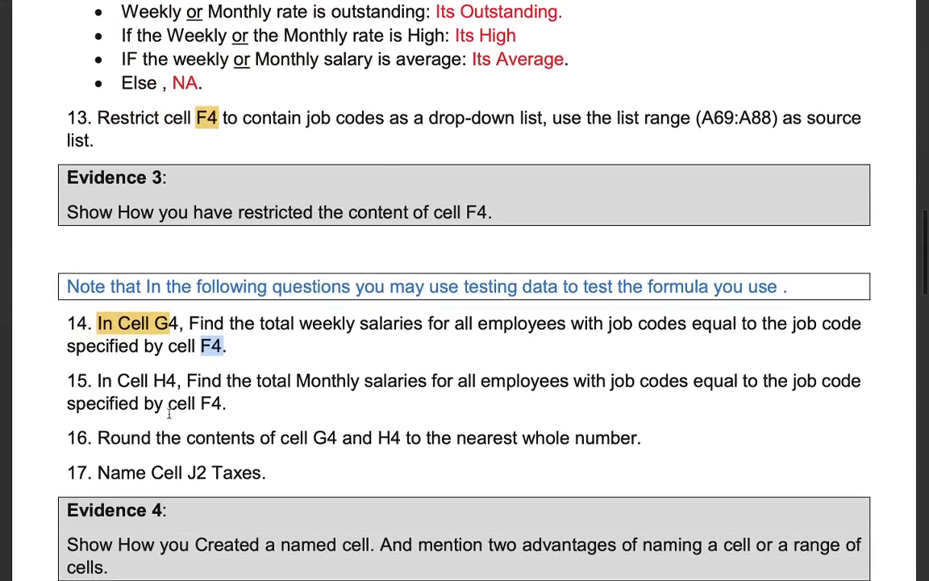
drag(154, 384, 176, 384)
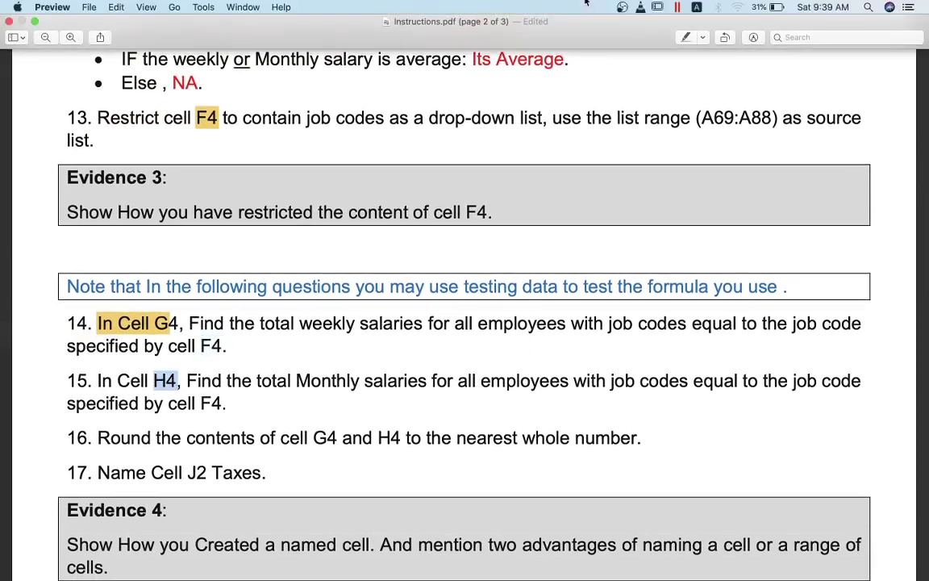
click(687, 38)
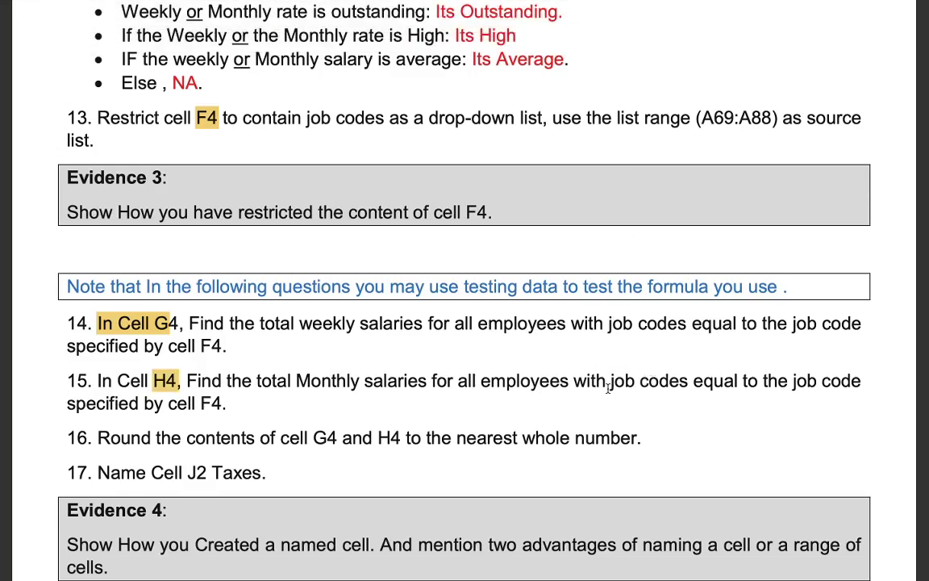
drag(199, 401, 219, 402)
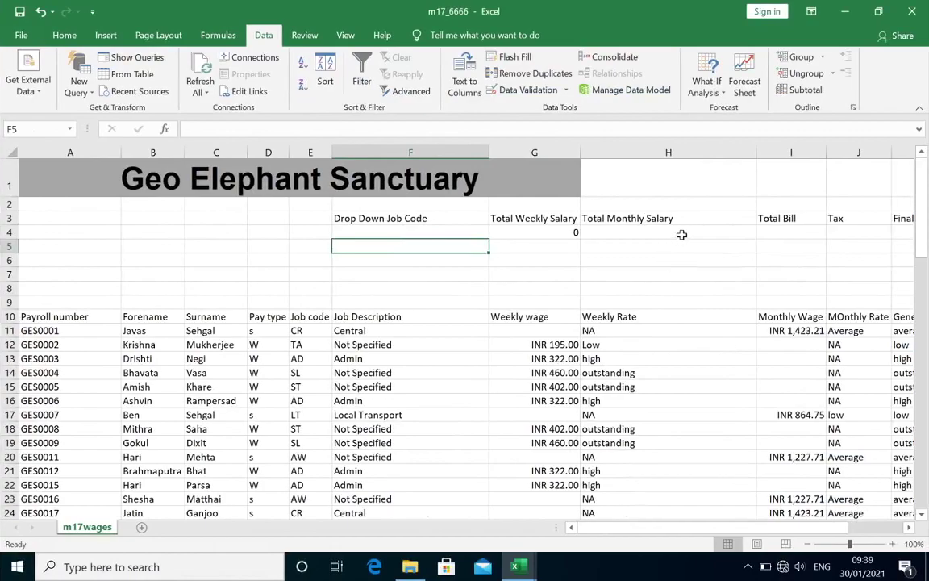
- Enter =SUMIF(E11:E64,F4,I11:I64) in H4 to total monthly wages by job code
click(682, 235)
text(=)
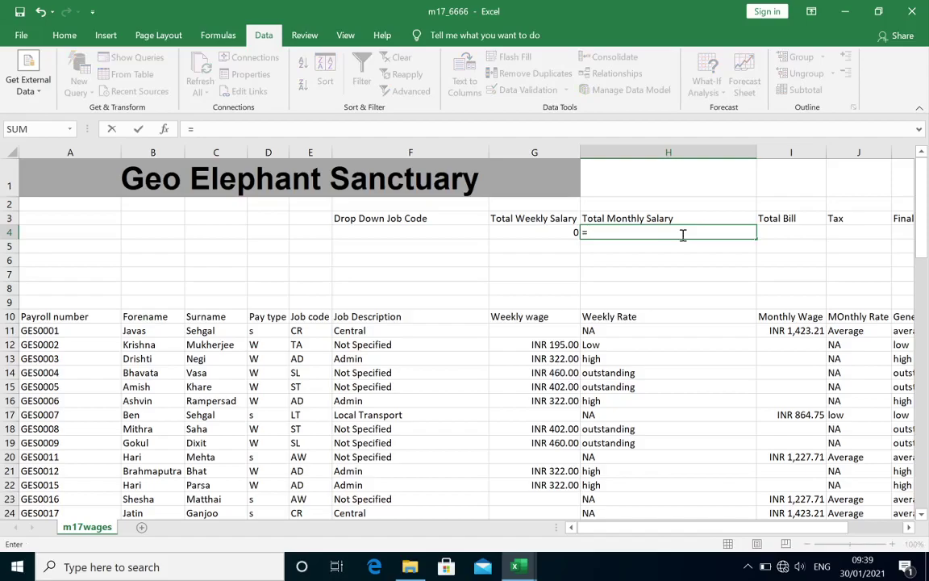
text(sumif)
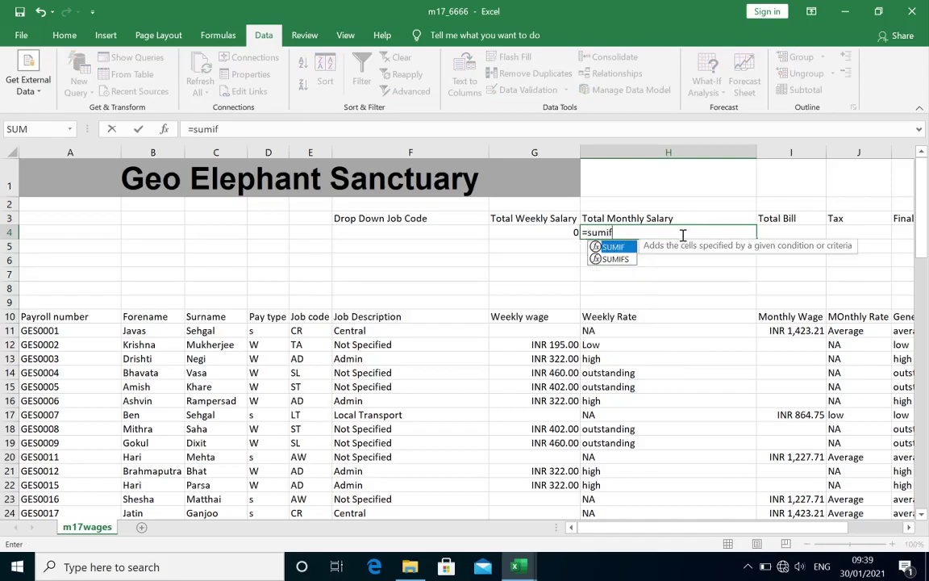
double_click(616, 246)
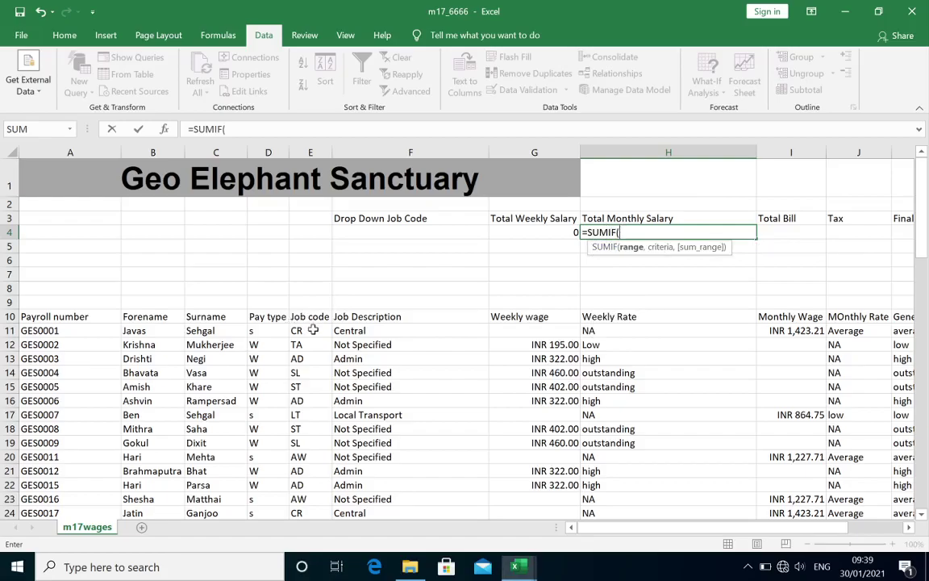
click(310, 330)
drag(313, 345, 312, 489)
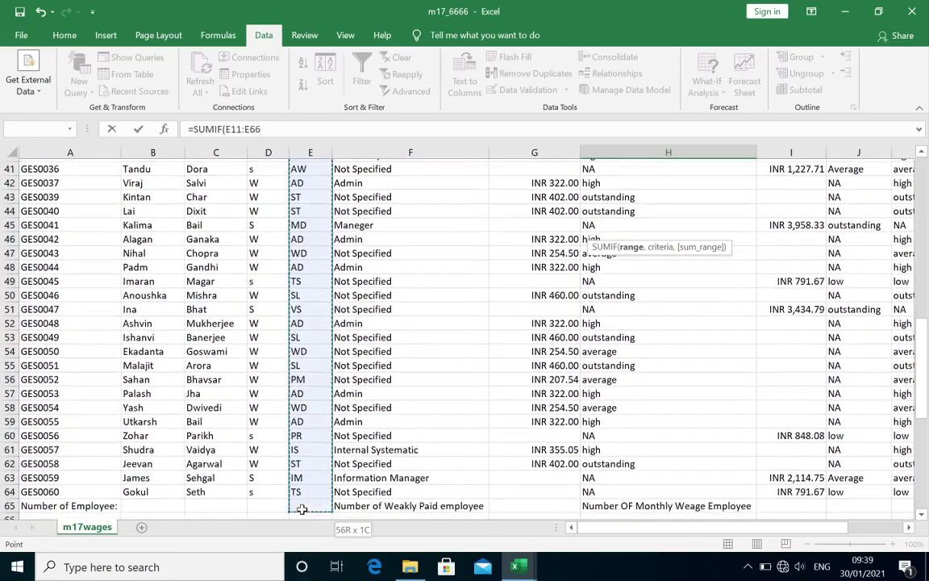
text(,)
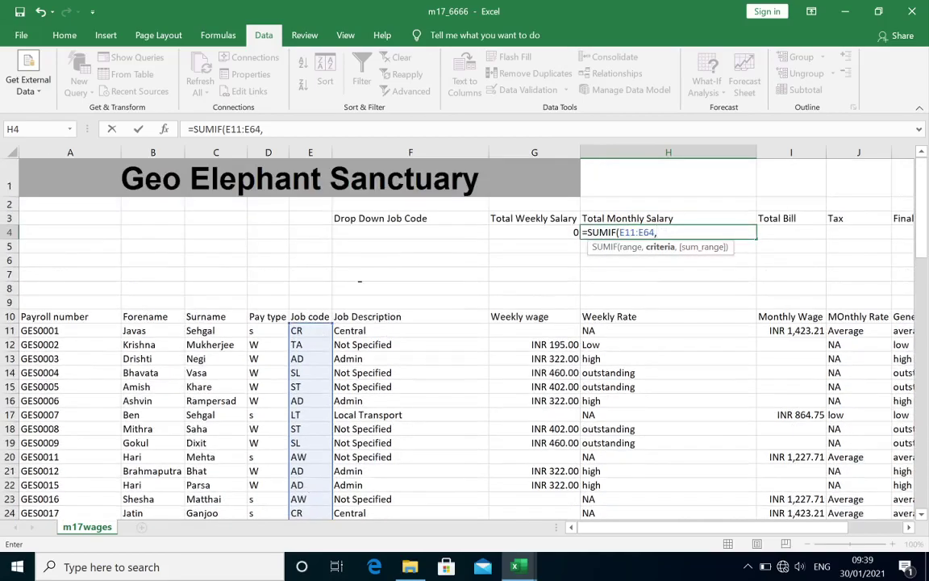
click(413, 232)
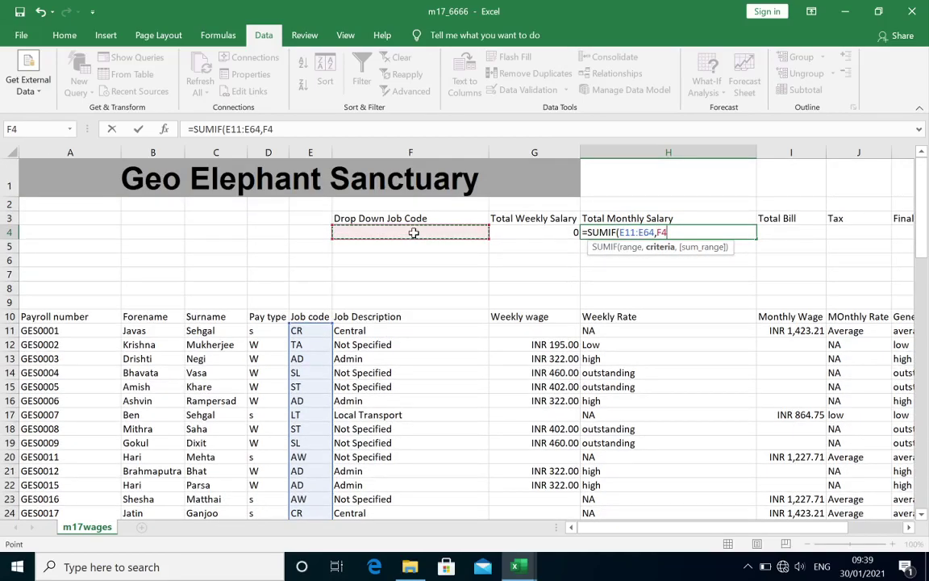
text(,)
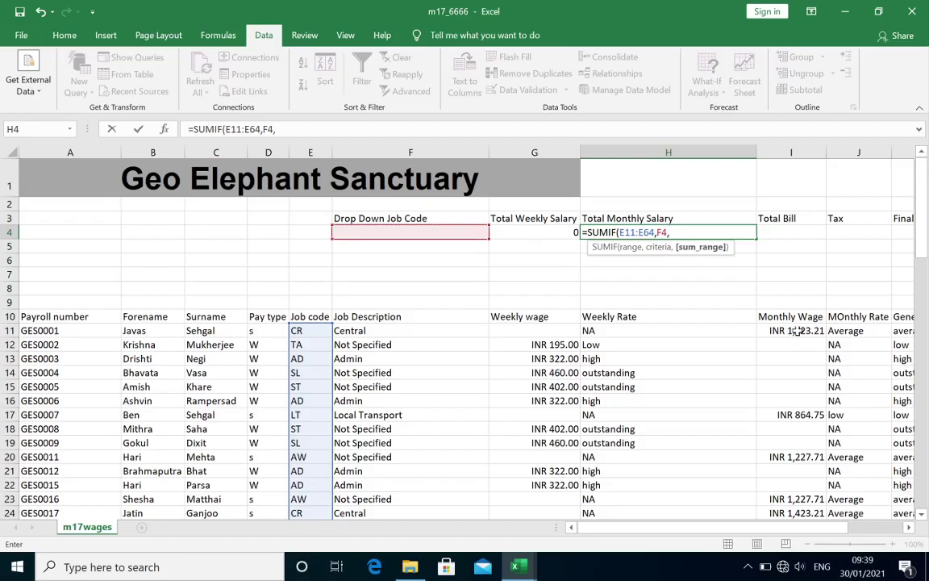
mouse_move(797, 332)
mouse_down()
mouse_move(777, 508)
mouse_move(791, 461)
mouse_up()
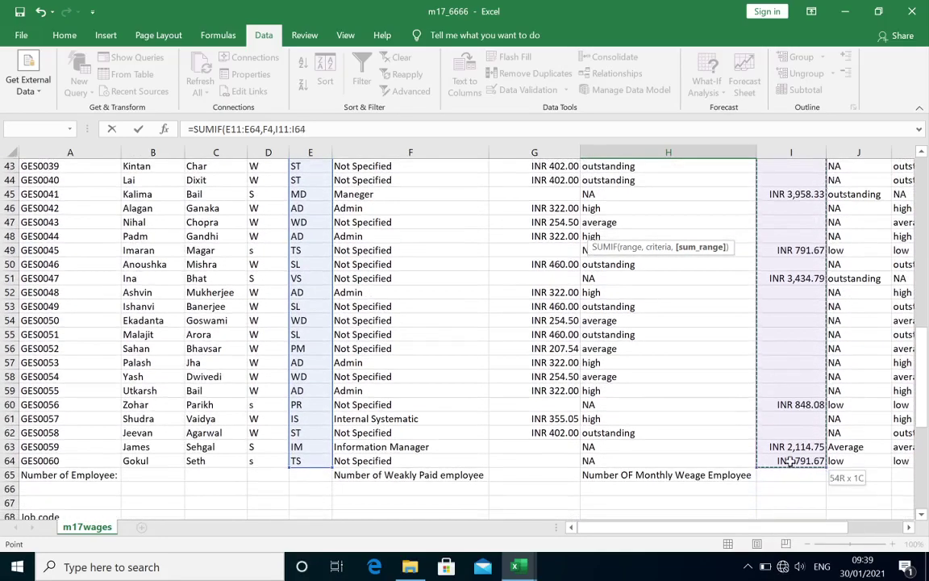
key(Return)
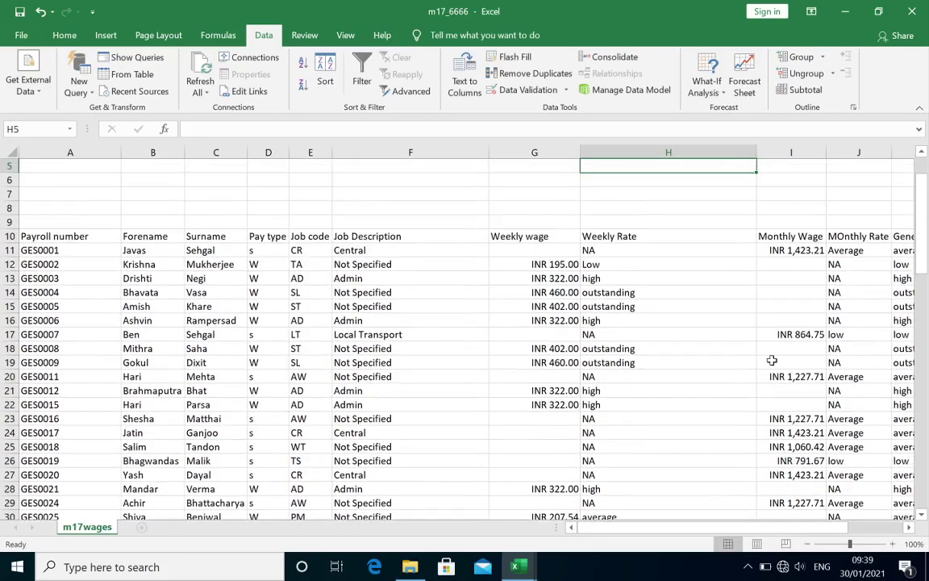
- Select F4 and bring up its job-code drop-down for testing
scroll(772, 360, up, 2)
click(488, 232)
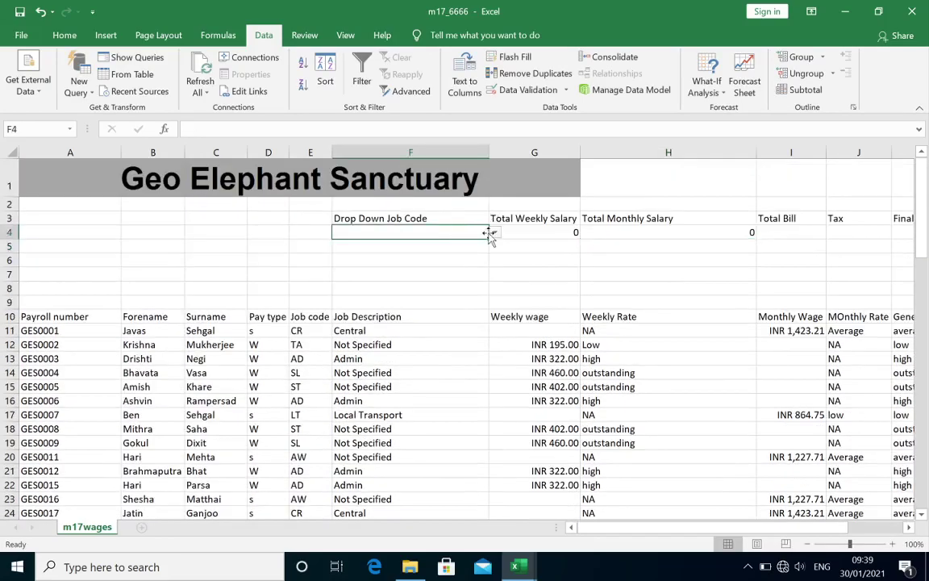
click(495, 233)
- Choose CR in F4 and inspect the SUMIF formulas in G4 and H4
click(472, 253)
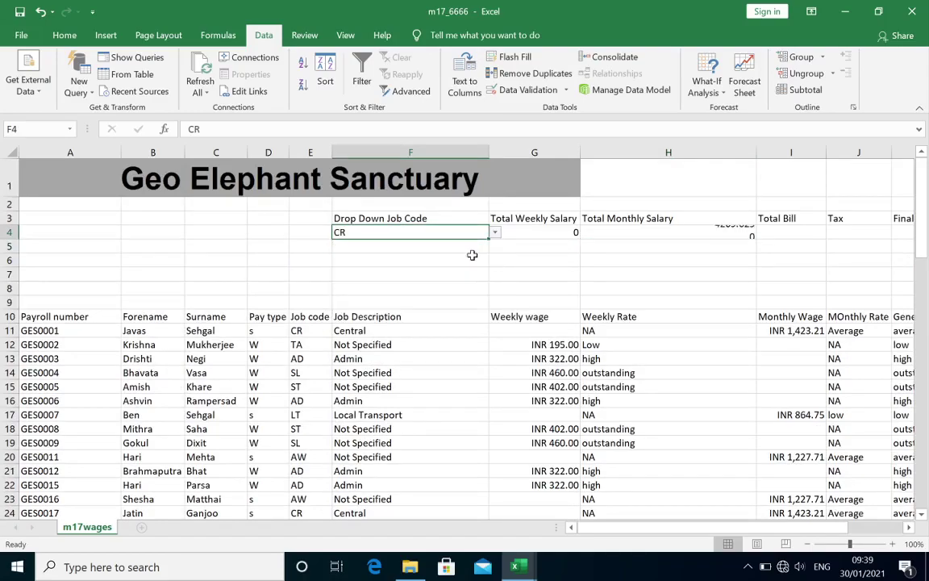
click(727, 231)
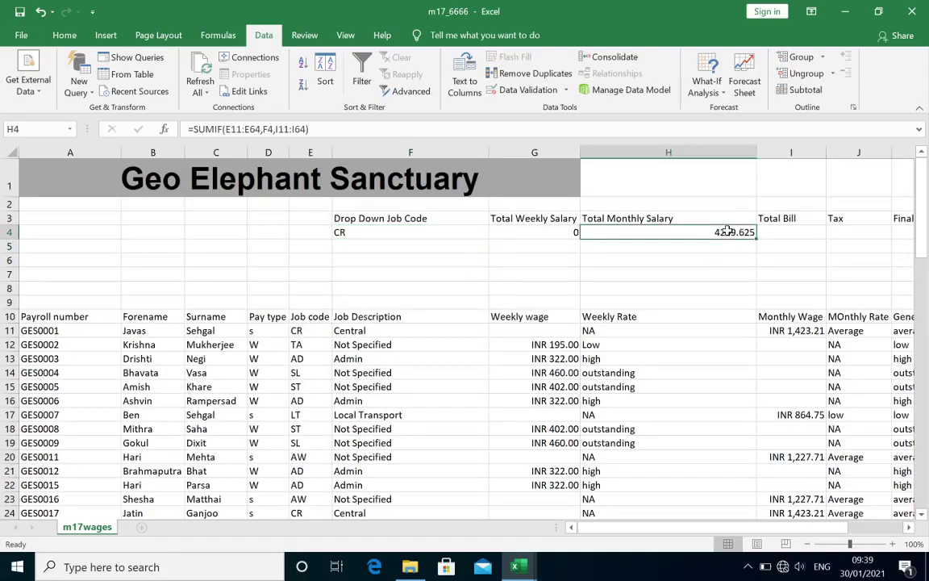
click(534, 232)
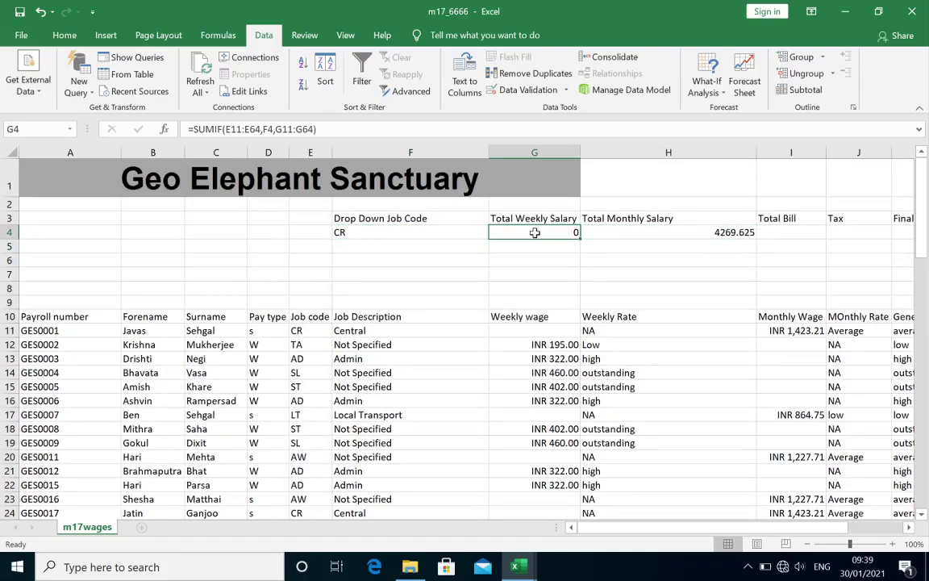
click(366, 233)
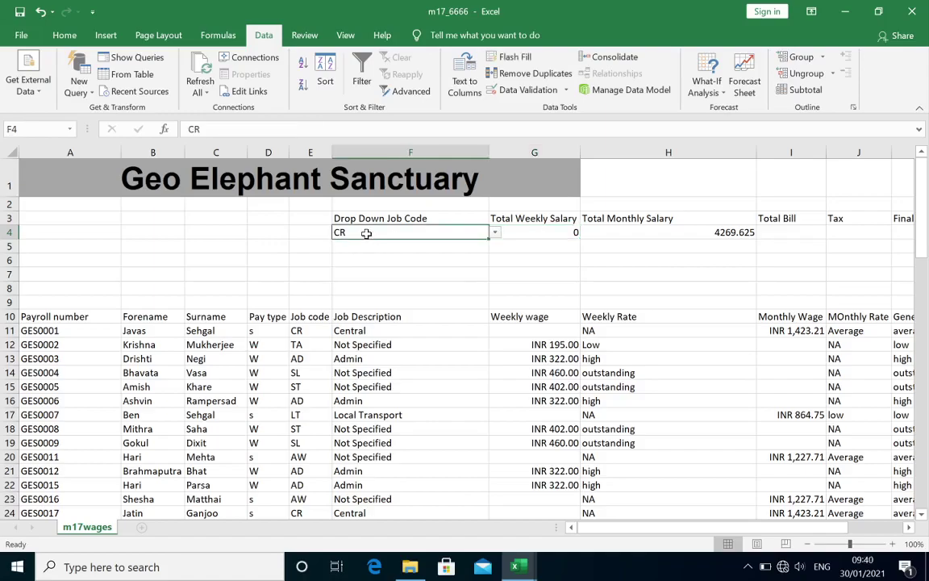
click(705, 232)
click(513, 232)
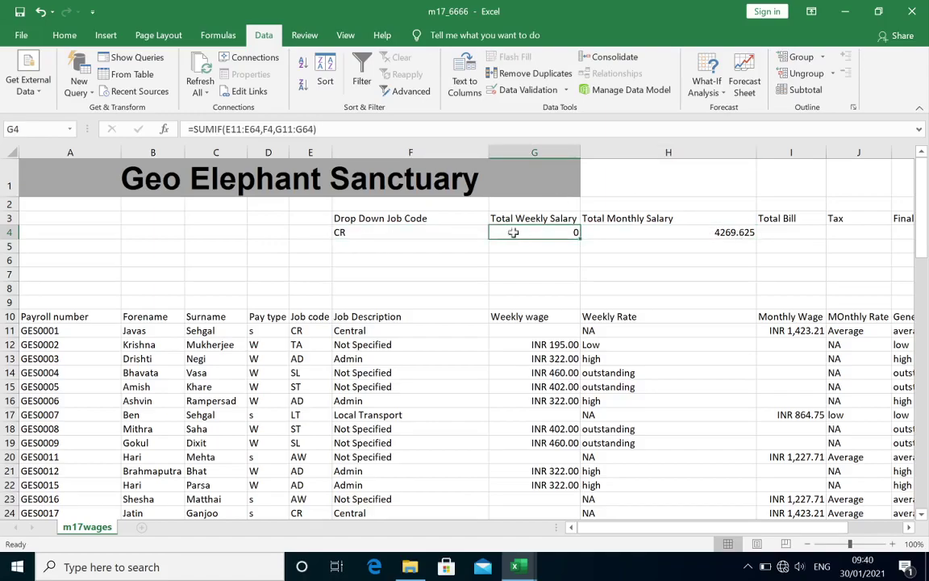
click(473, 233)
- Switch F4 to HD, then IA, and check the G4 and H4 totals
click(495, 232)
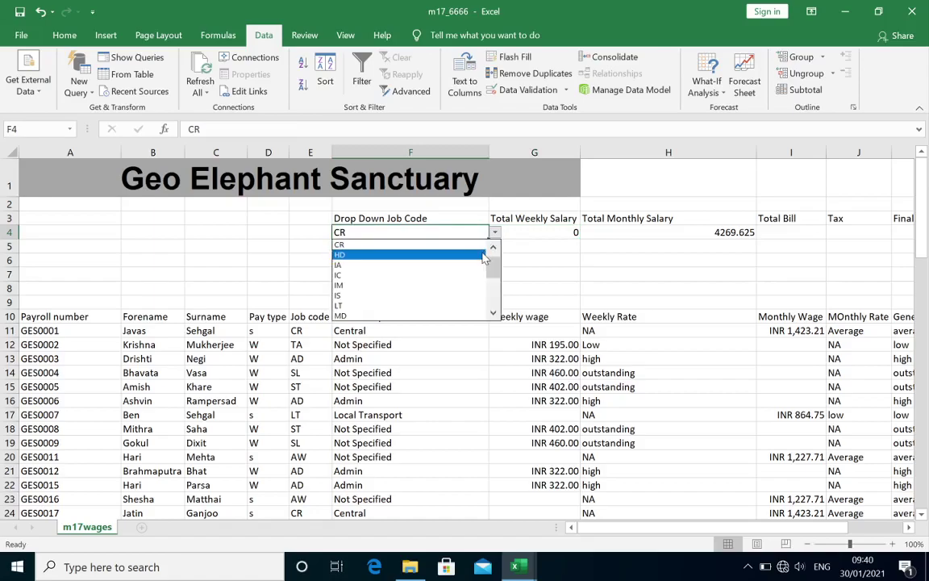
click(485, 257)
click(494, 233)
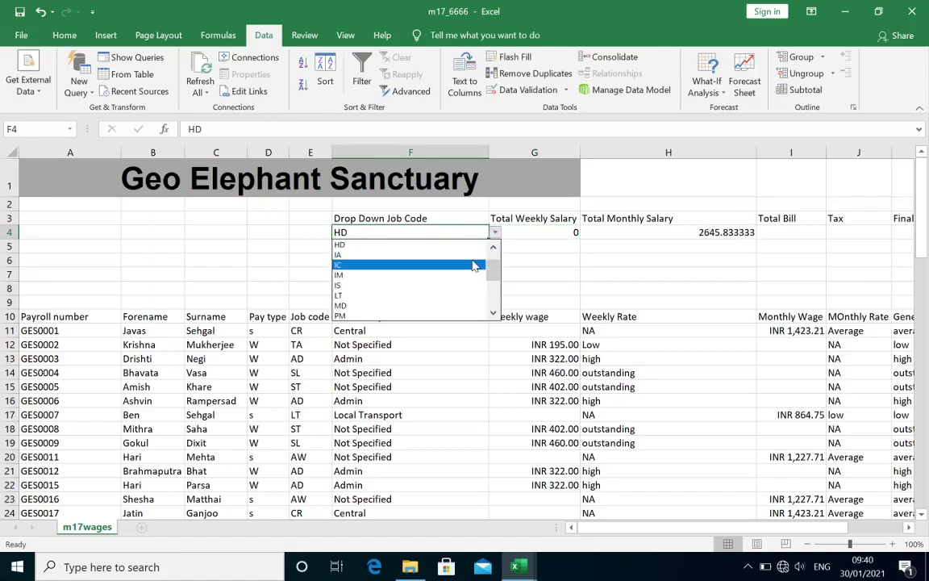
click(472, 256)
click(563, 231)
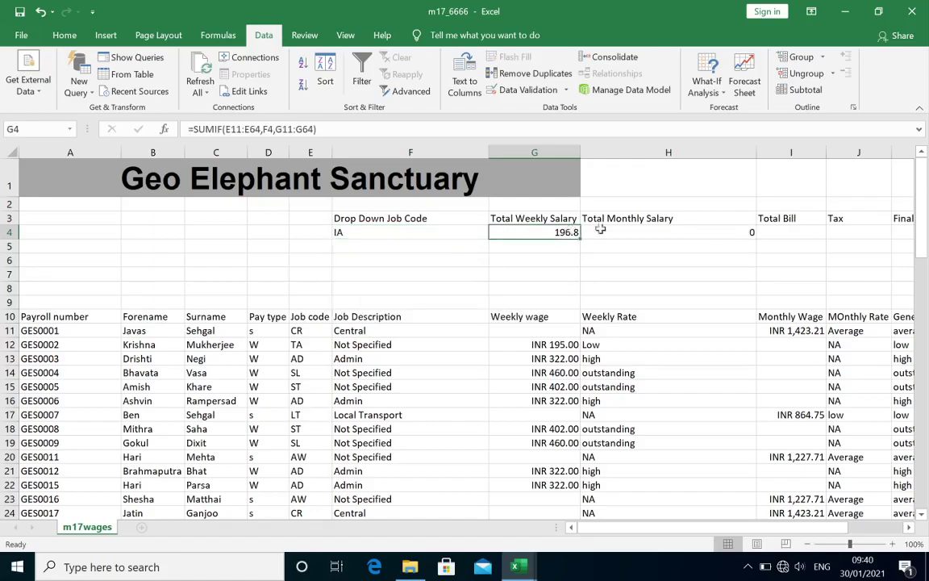
click(723, 230)
- Clear F4 and confirm the G4 and H4 totals drop to 0
click(452, 232)
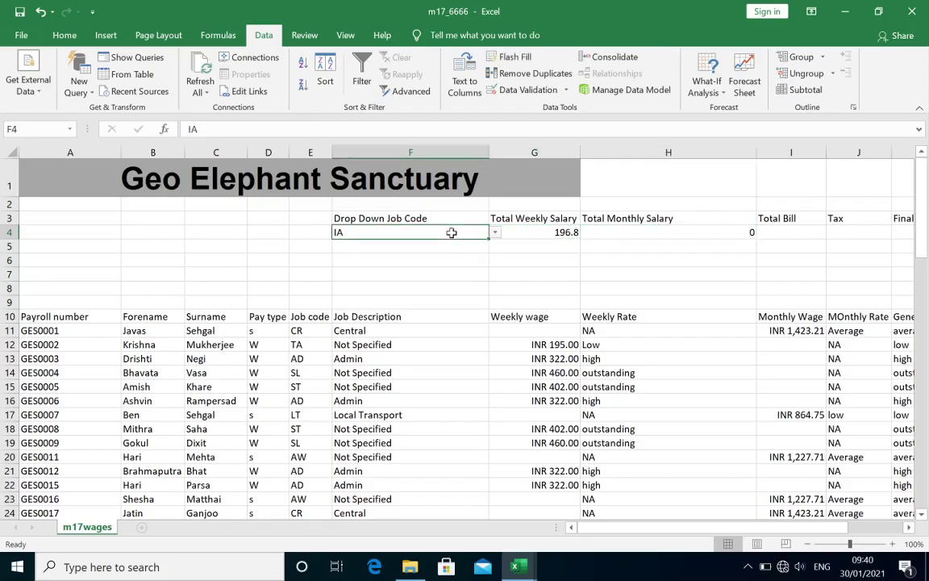
key(BackSpace)
key(Return)
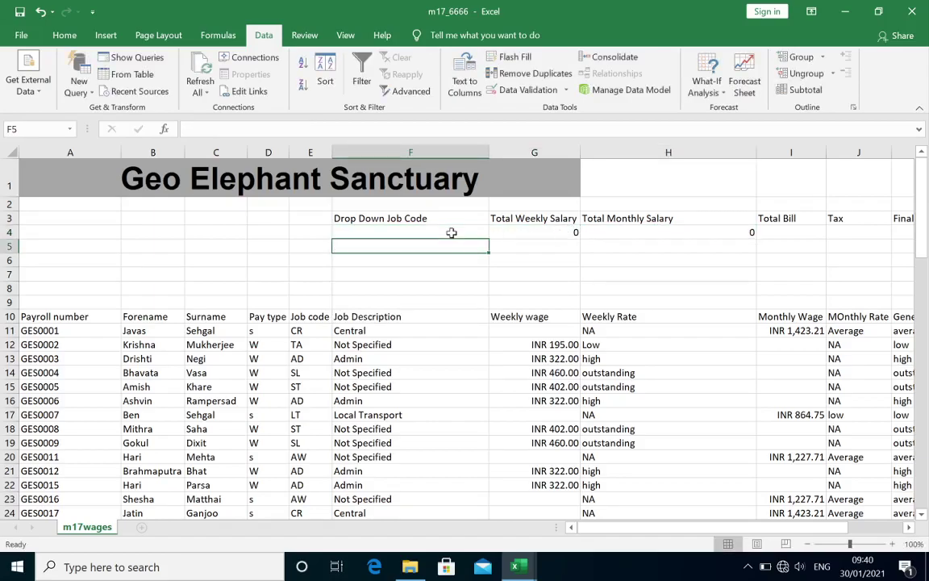
click(565, 216)
click(626, 232)
click(572, 232)
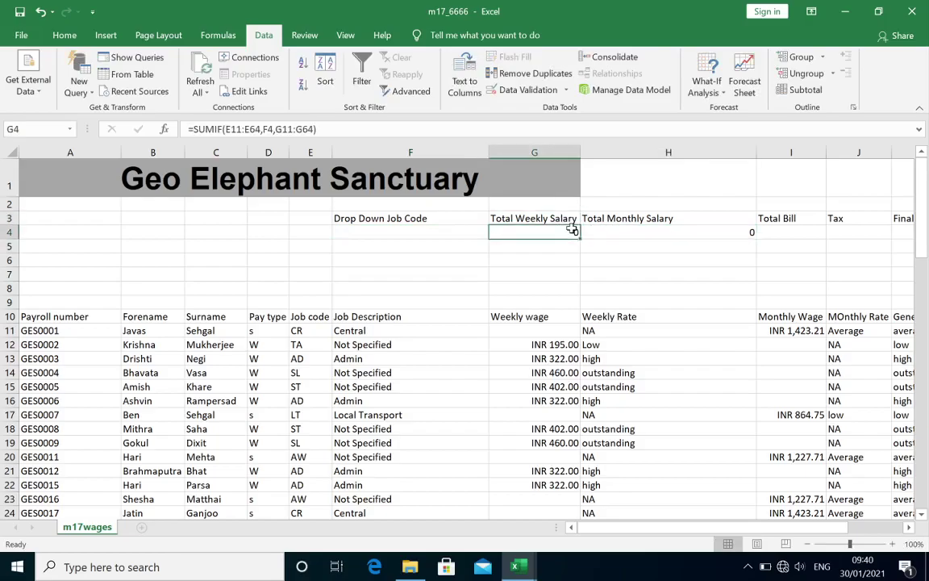
click(463, 231)
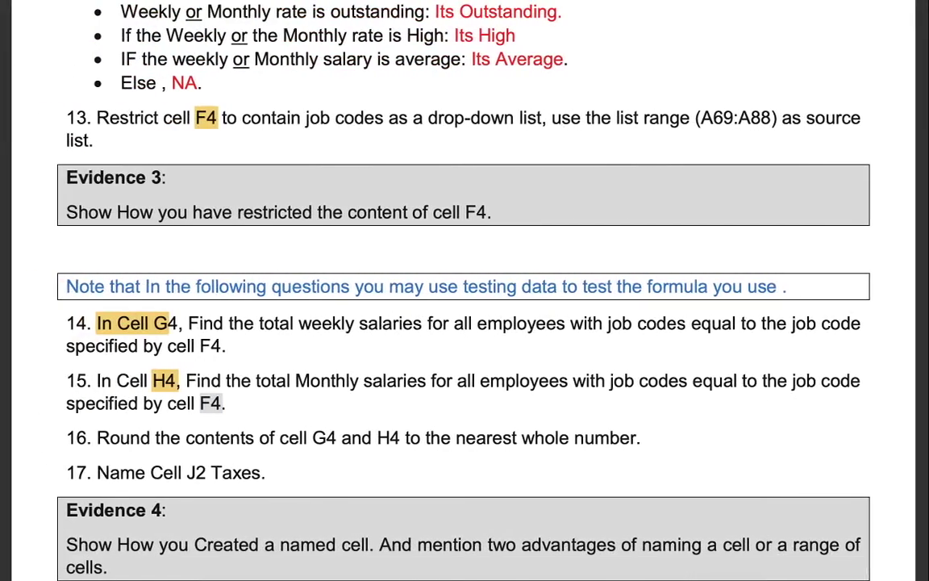
- Wrap the G4 weekly total in ROUND so it reads =ROUND(SUMIF(E11:E64,F4,G11:G64),0)
scroll(390, 358, down, 2)
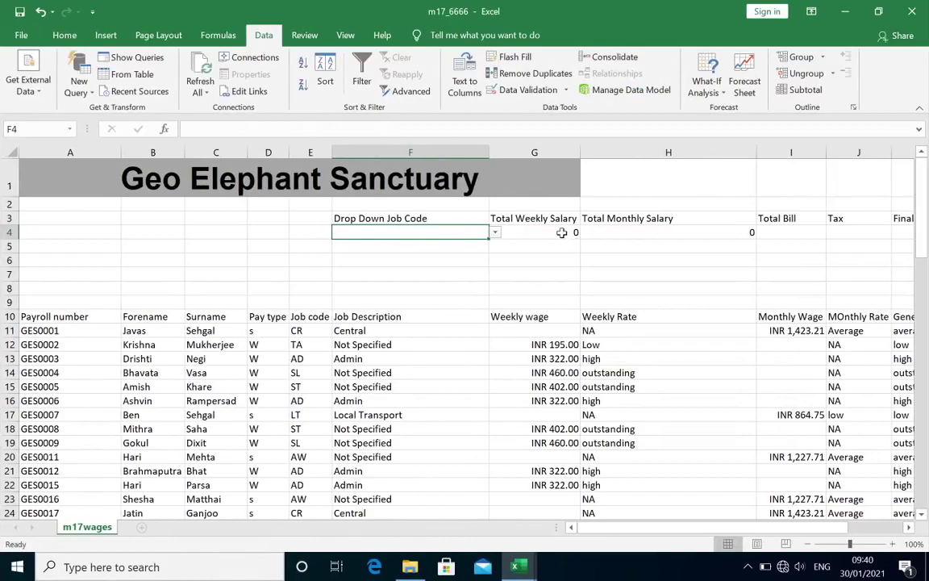
click(562, 231)
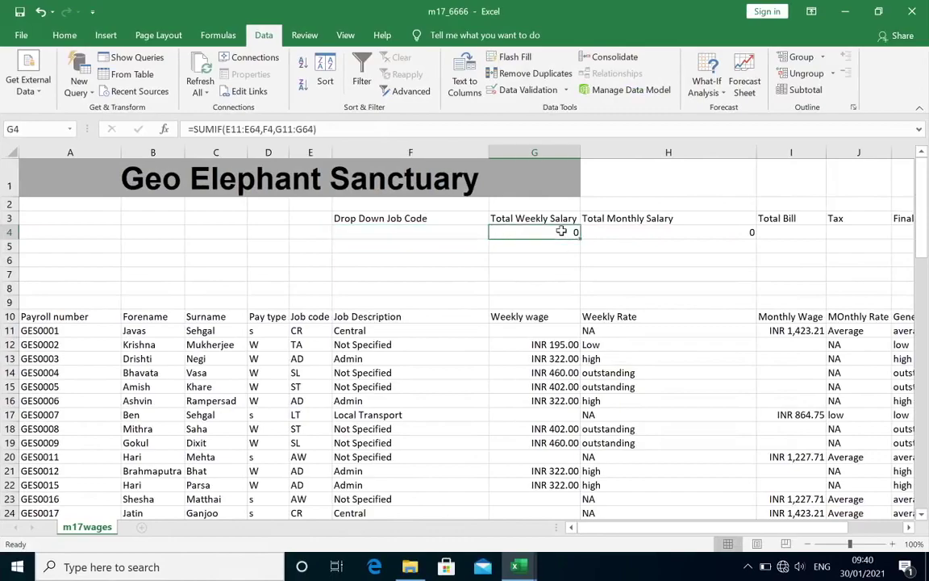
click(194, 129)
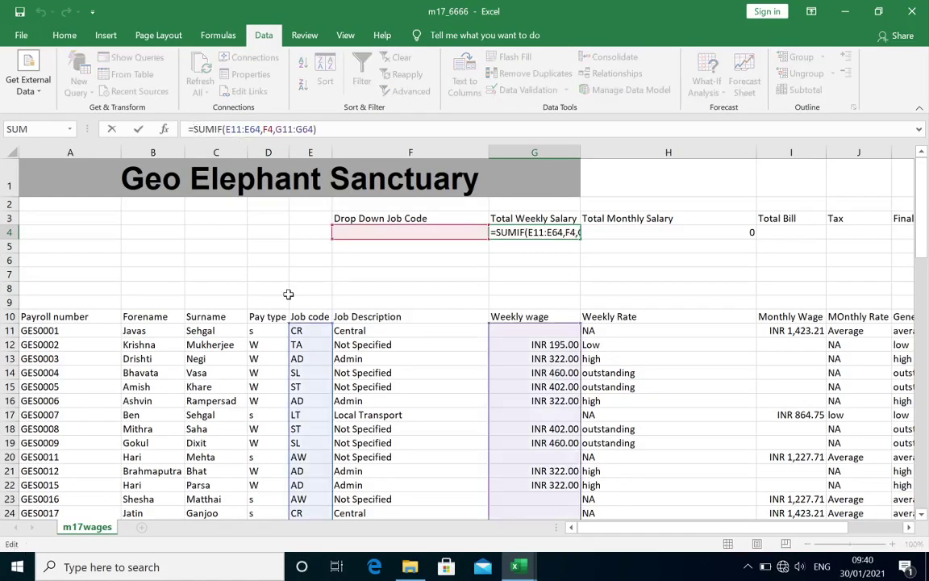
text(round)
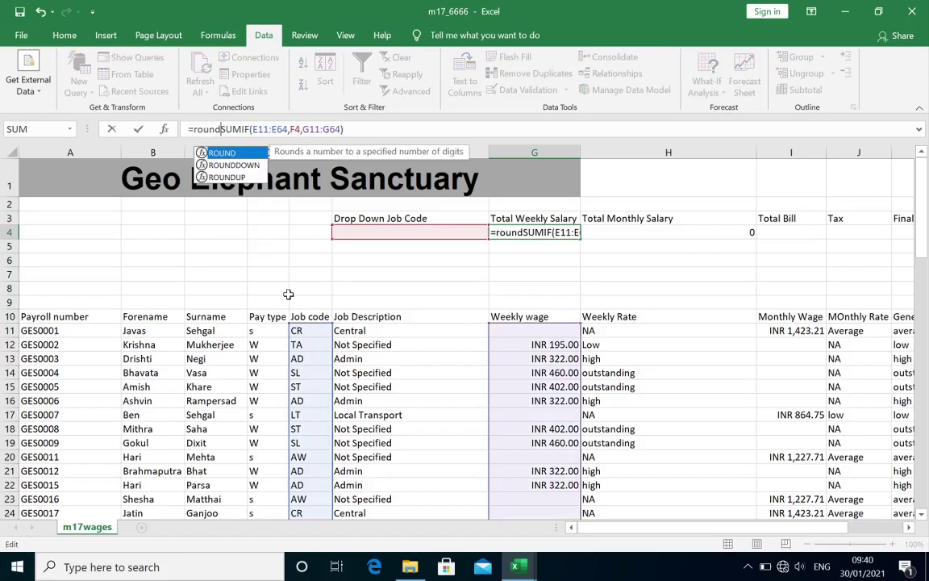
double_click(255, 154)
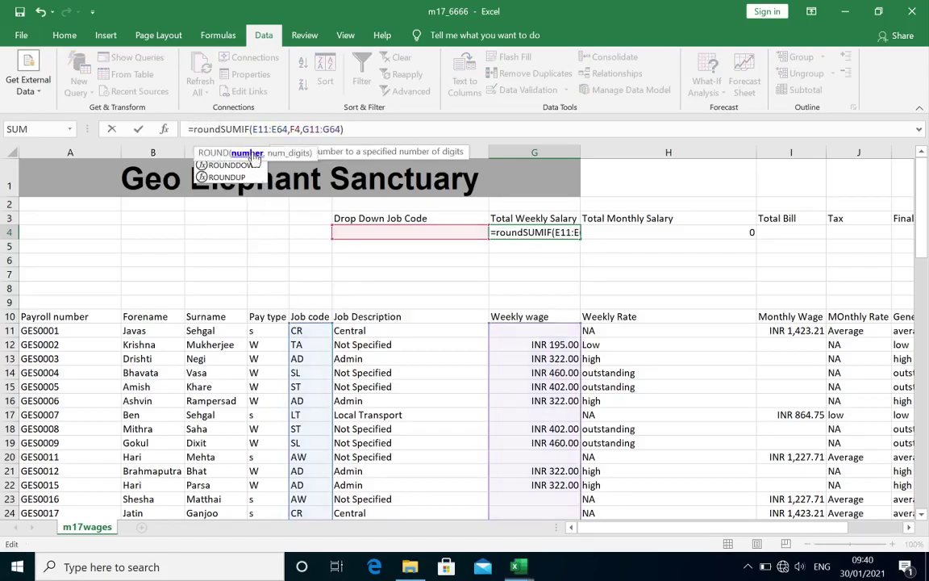
click(359, 131)
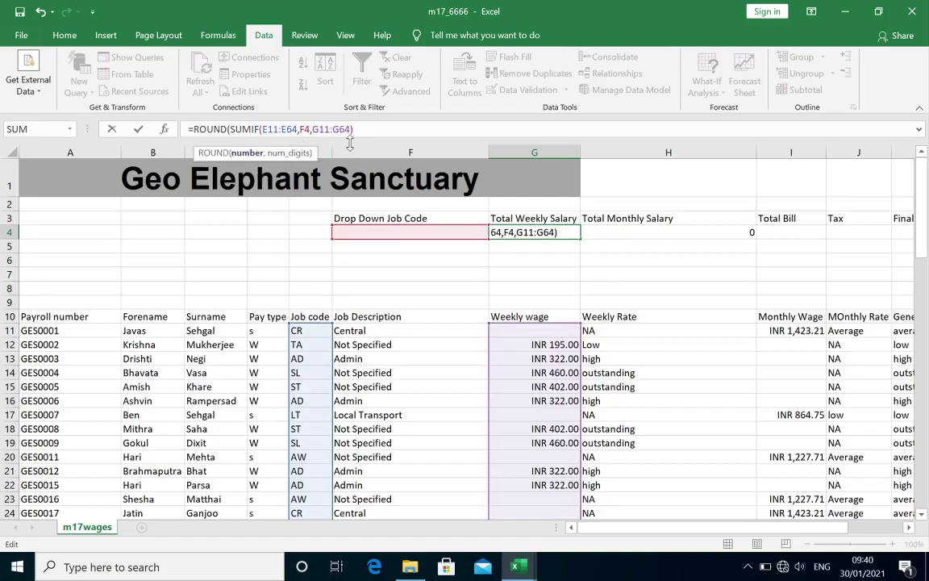
text(,)
text(0)
text())
key(Return)
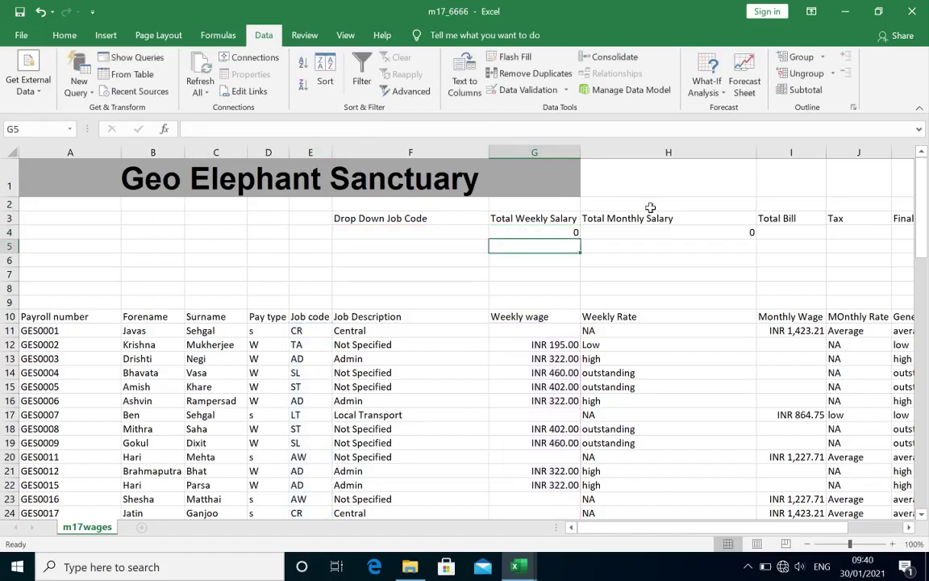
- Wrap the H4 monthly total in ROUND so it reads =ROUND(SUMIF(E11:E64,F4,I11:I64),0)
click(637, 230)
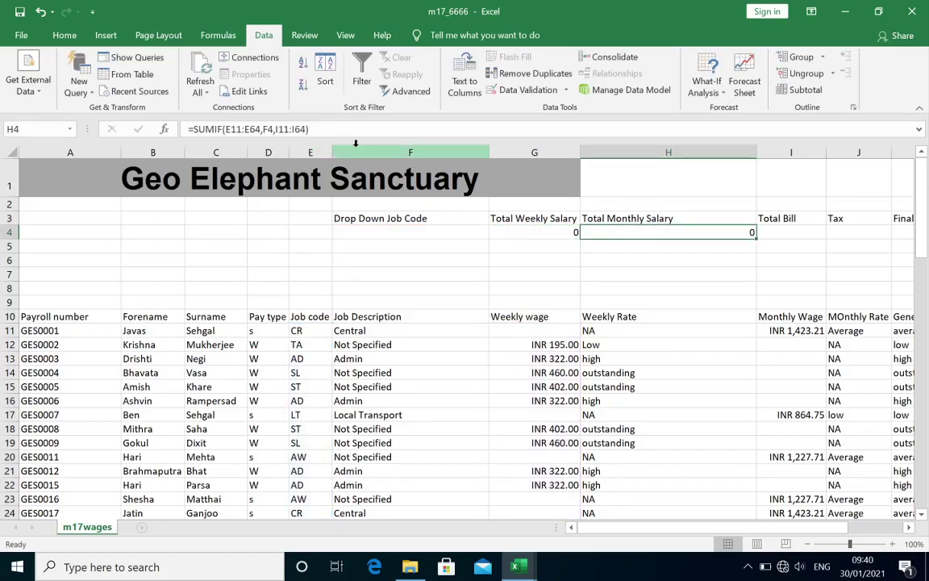
click(194, 129)
text(rou)
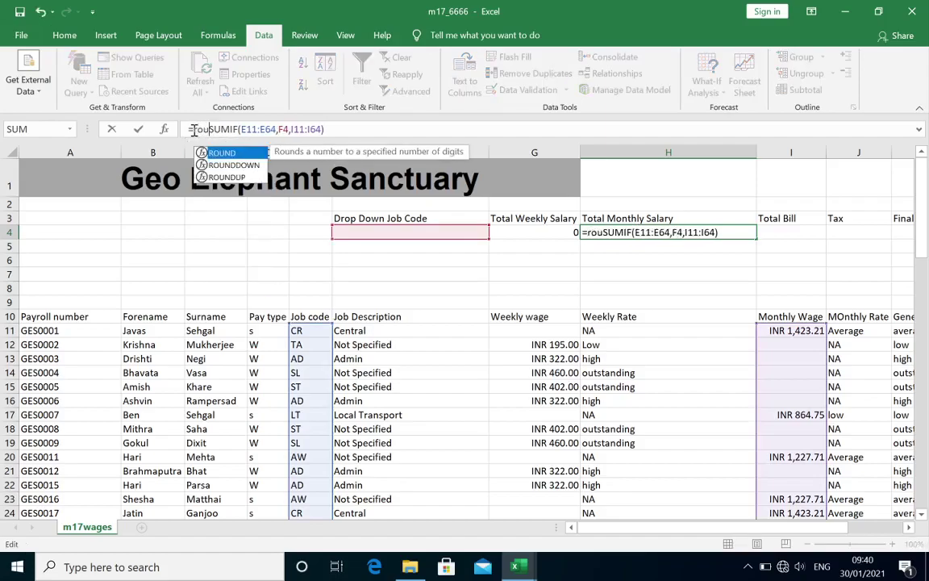
text(nd)
double_click(229, 155)
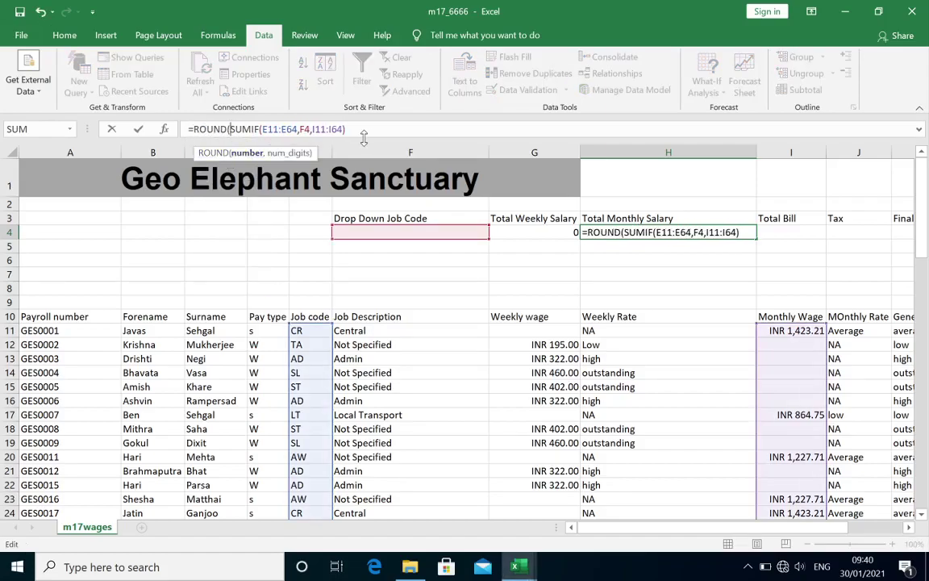
text(,0)
key(Return)
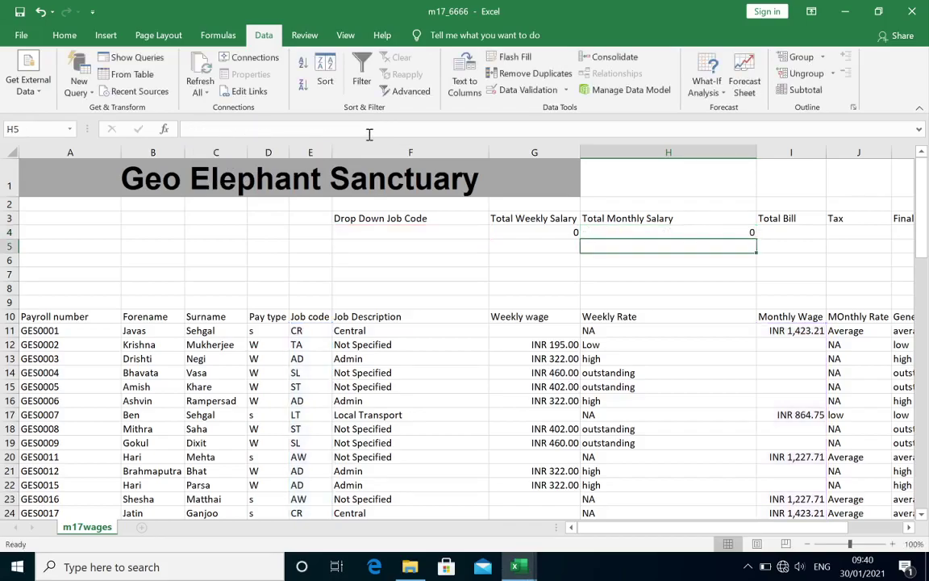
- Choose job code HD in F4 and check that H4 shows 2646
click(456, 233)
click(494, 232)
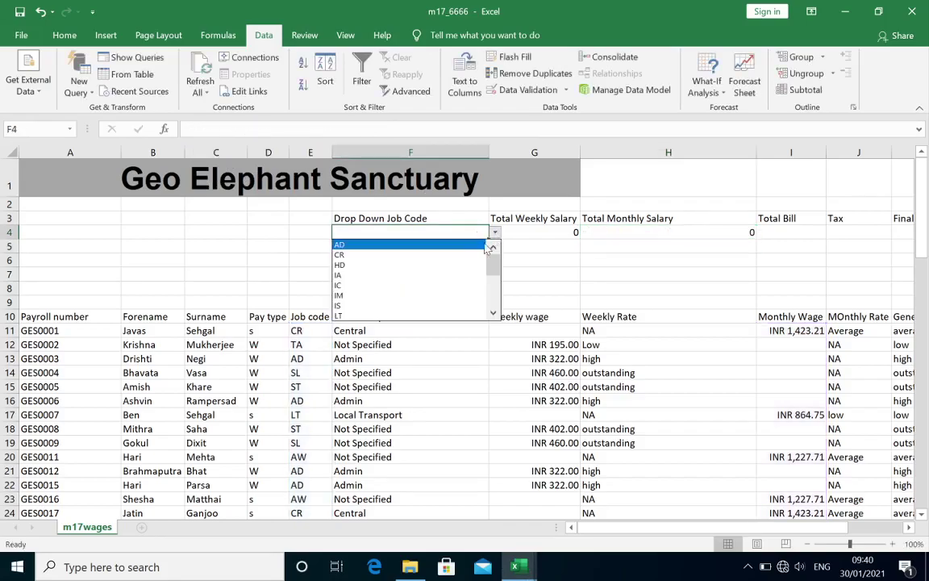
click(474, 264)
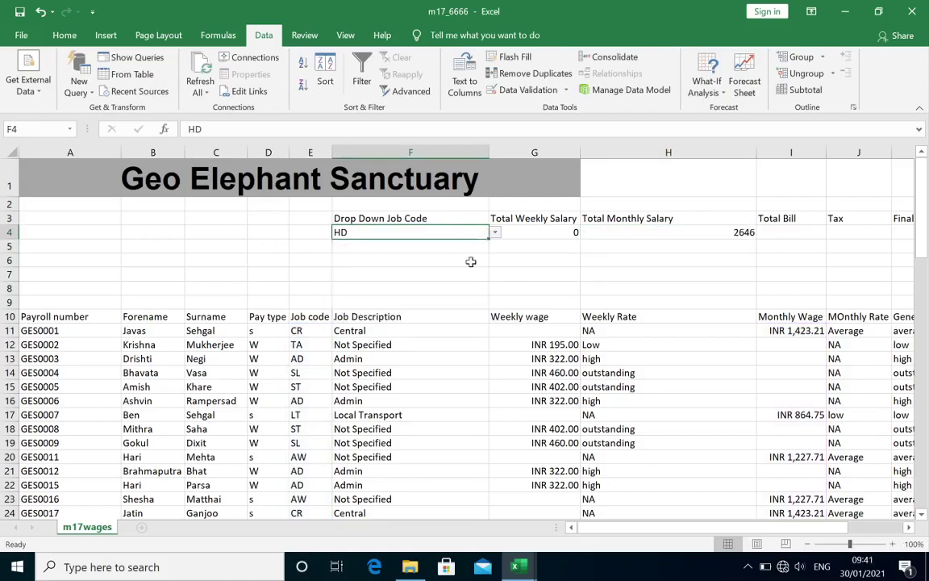
click(726, 233)
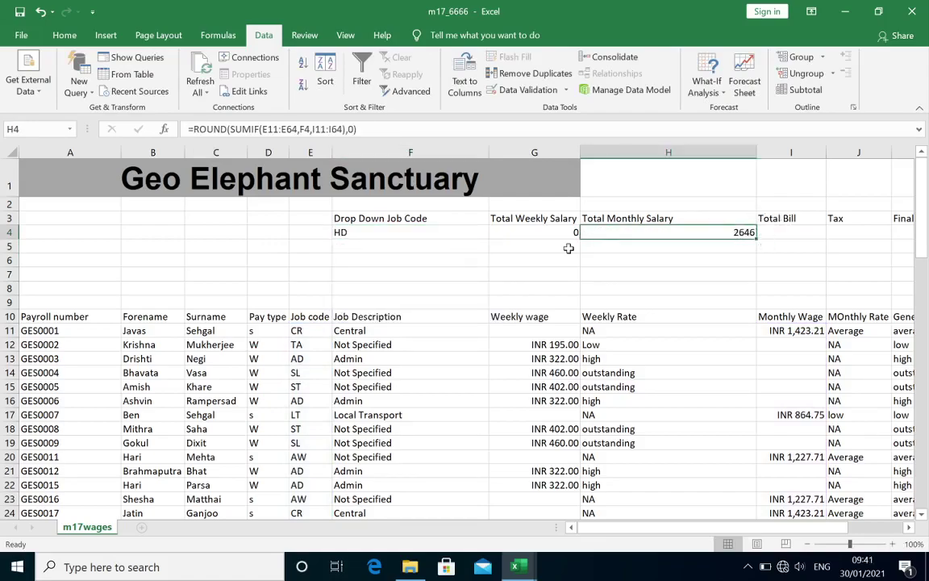
click(208, 129)
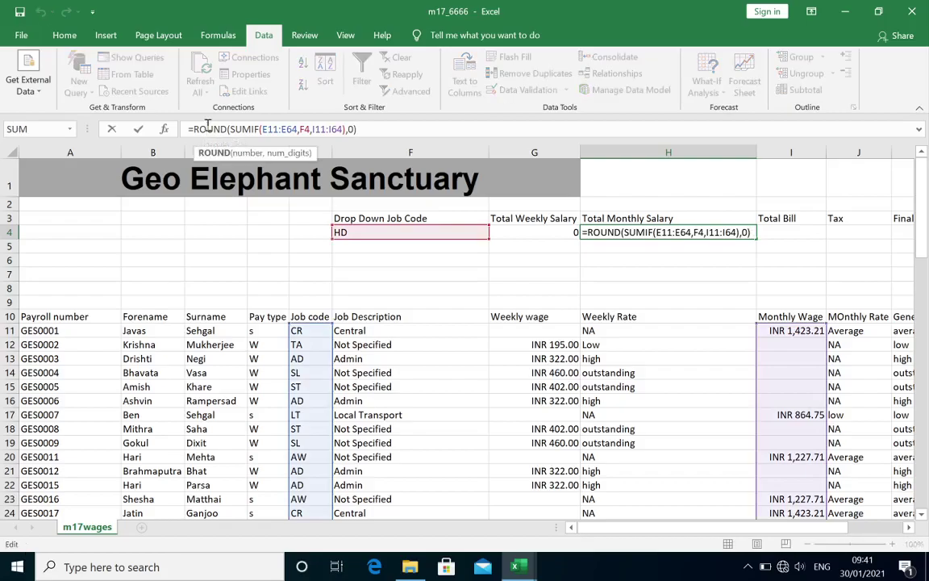
drag(195, 129, 223, 130)
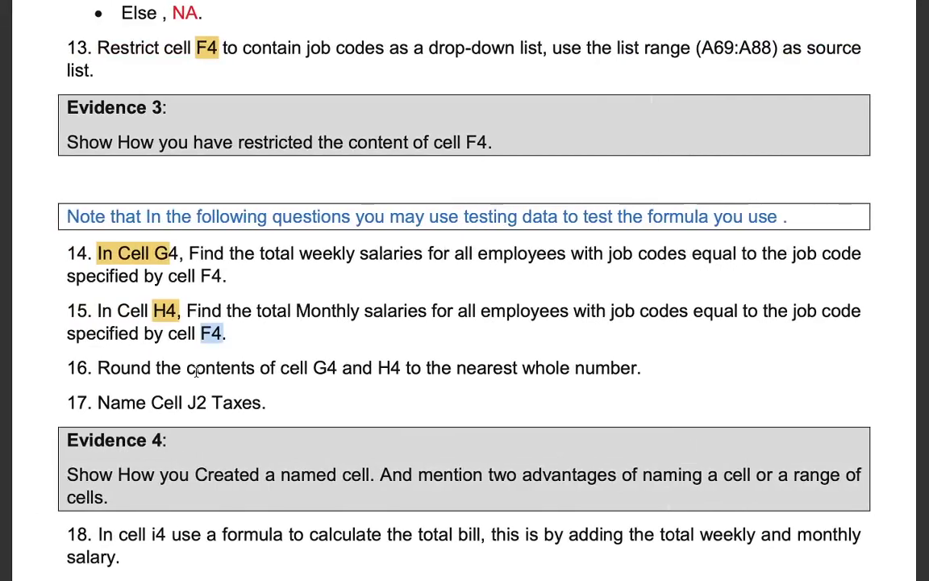
drag(120, 368, 203, 368)
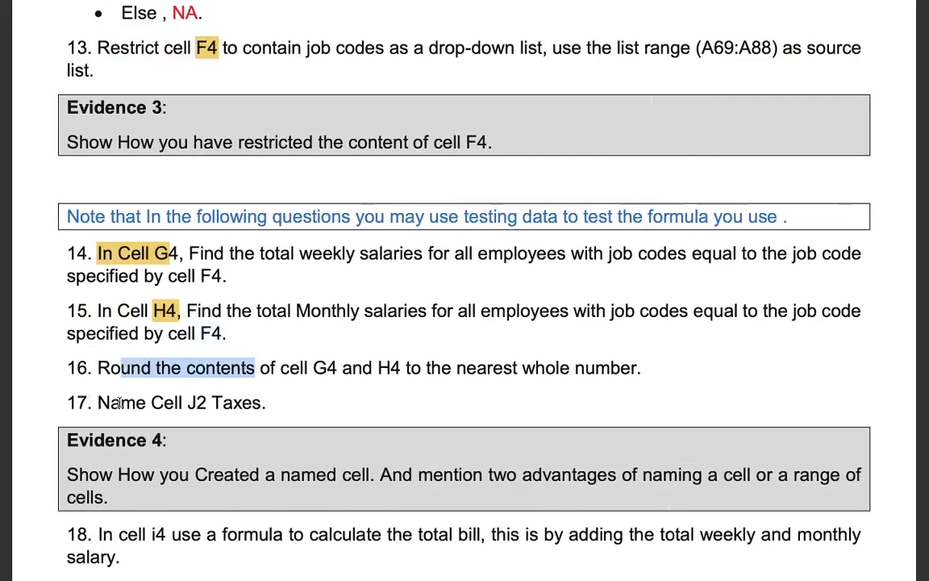
drag(188, 402, 205, 403)
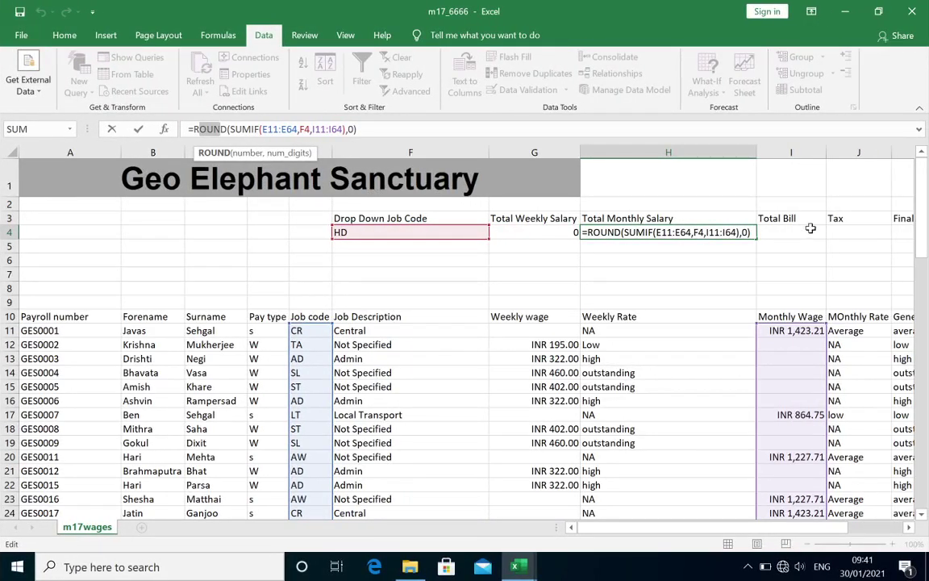
click(803, 232)
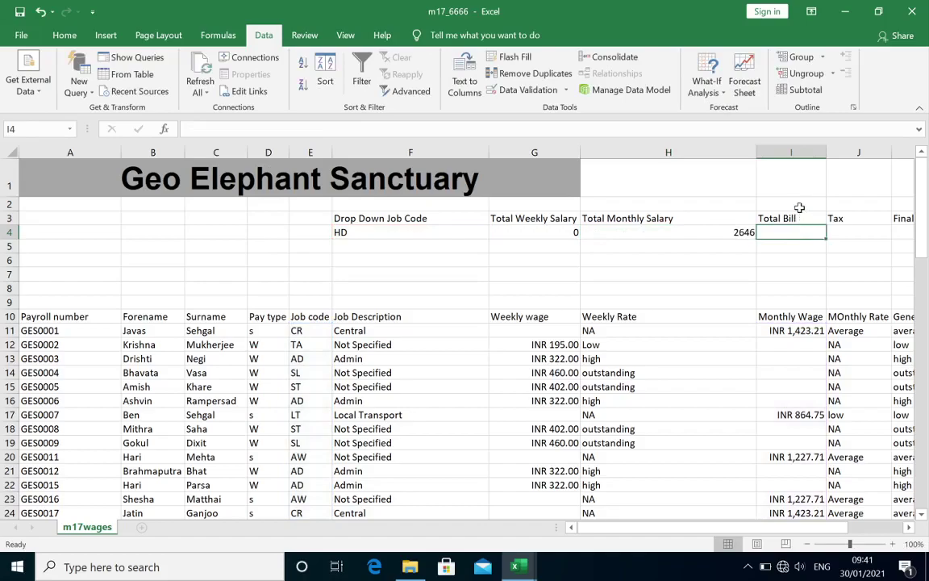
- Define the name Taxes for cell I2 on the m17wages sheet
click(786, 201)
right_click(788, 204)
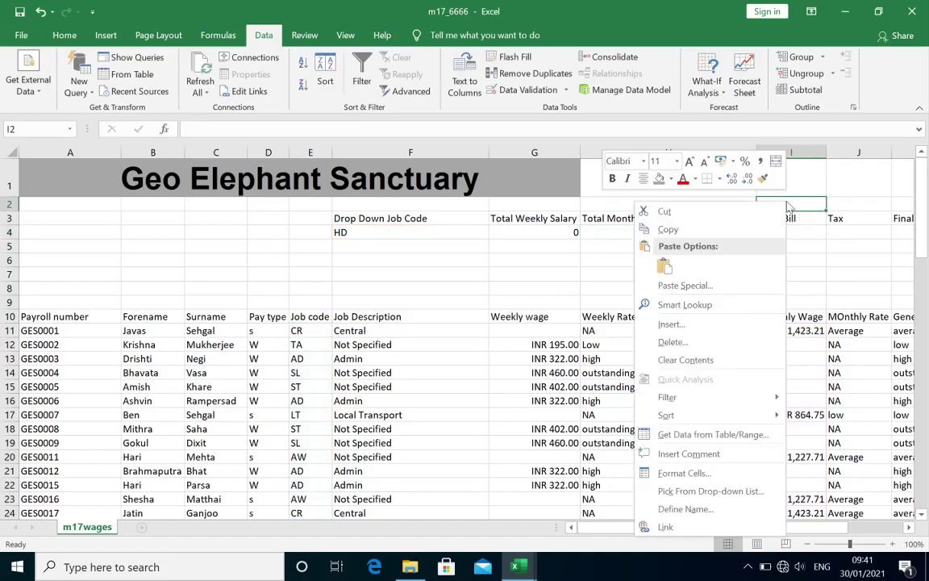
click(724, 509)
text(Taxes)
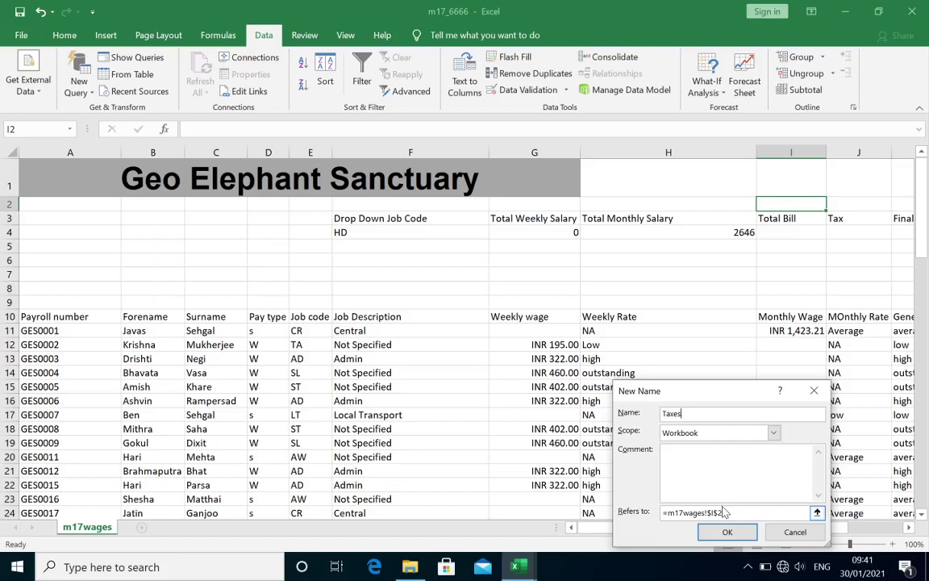
key(Return)
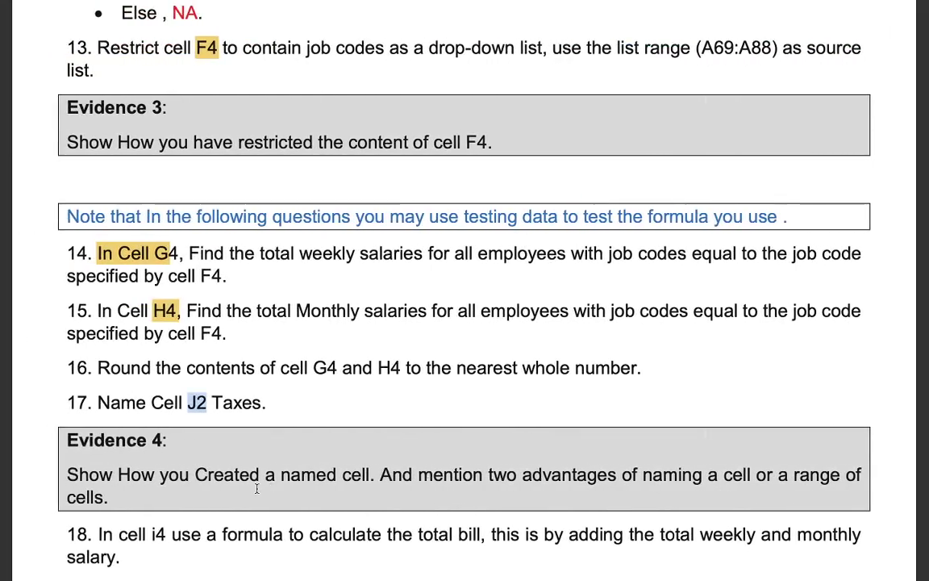
scroll(256, 488, down, 2)
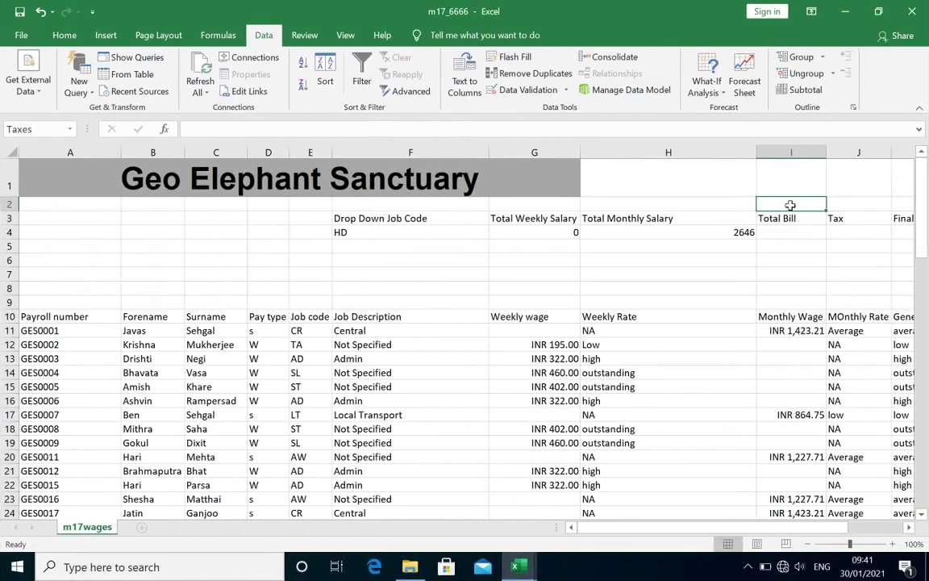
- Snip the New Name dialog showing Taxes referring to =m17wages!$I$2 as evidence
right_click(790, 205)
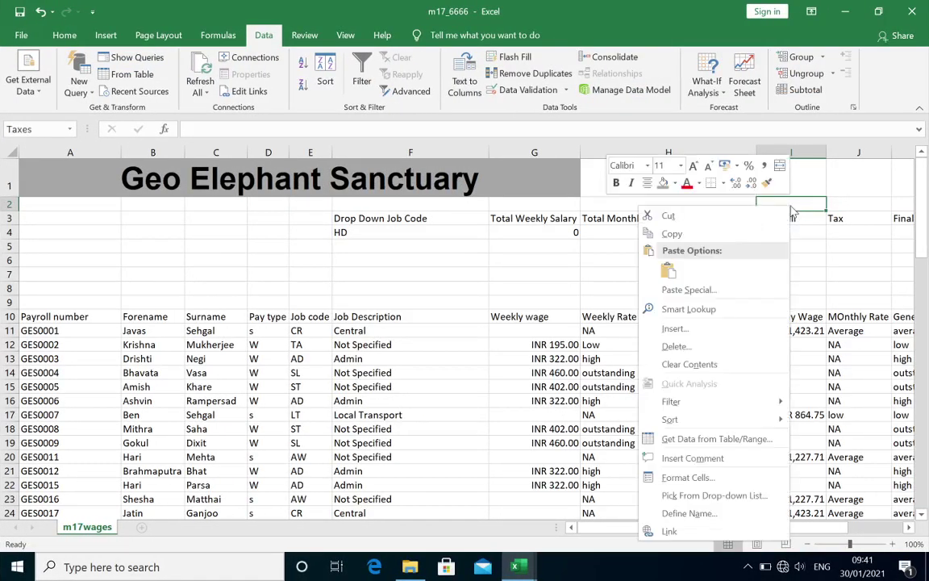
click(689, 513)
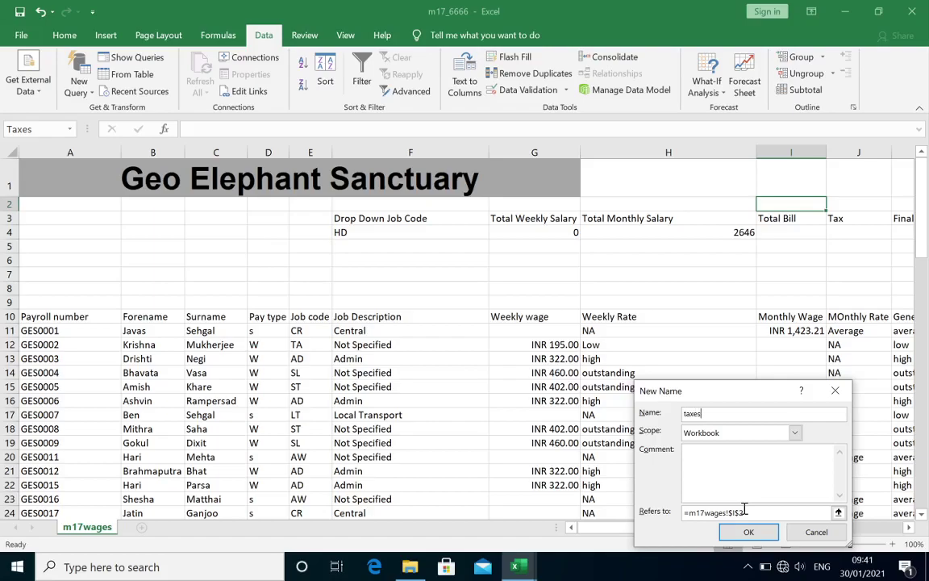
key(super+shift+s)
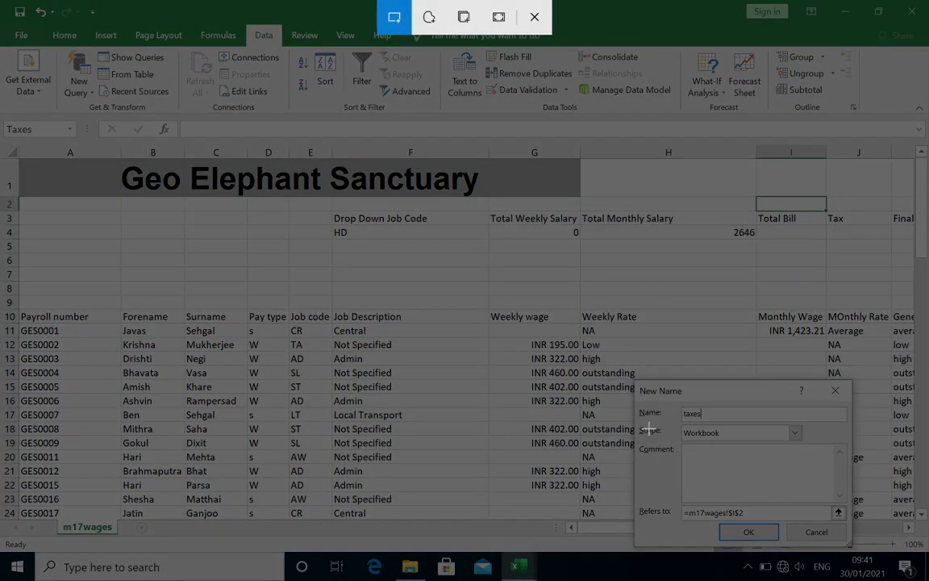
drag(623, 378, 851, 553)
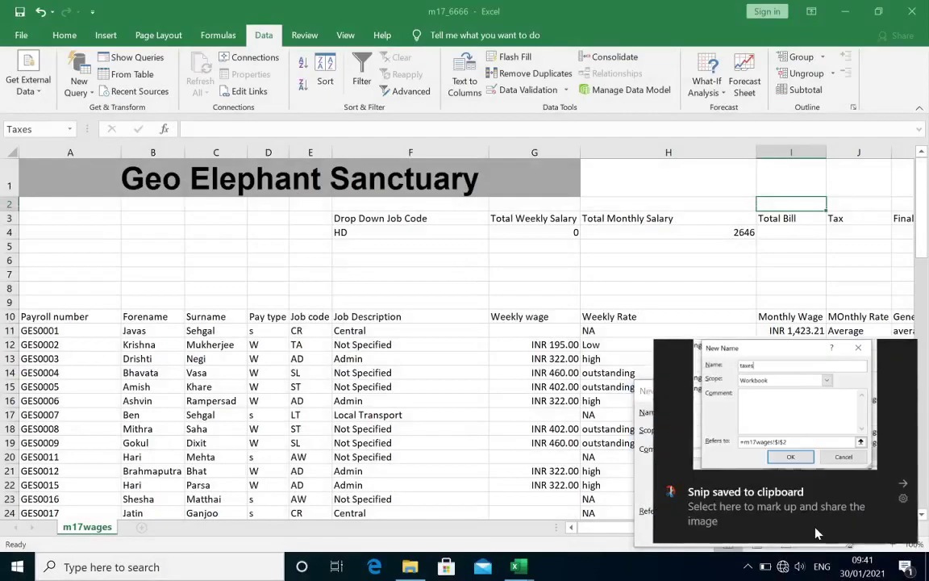
click(817, 508)
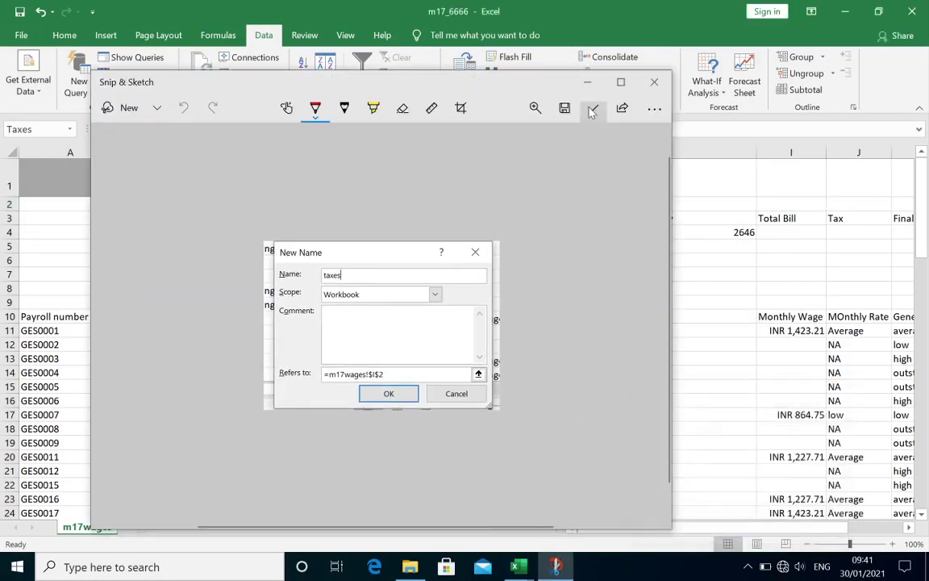
click(655, 82)
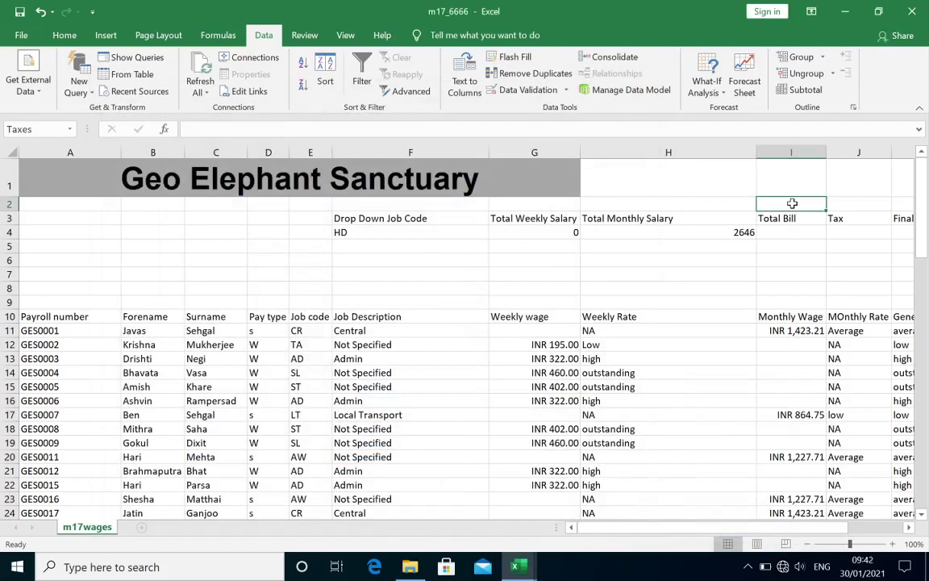
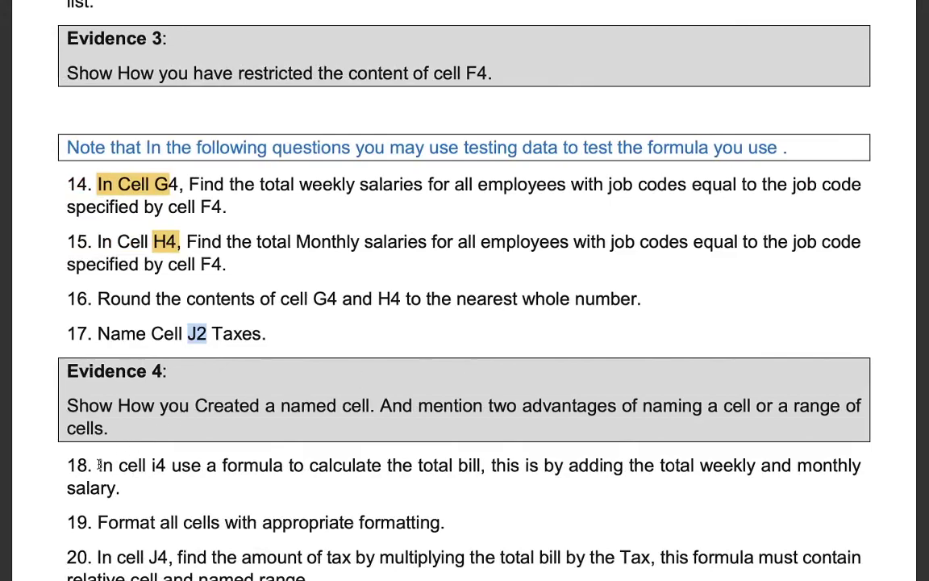
- Highlight the 'In cell I4' and total weekly wording of item 18 in yellow
drag(98, 466, 167, 465)
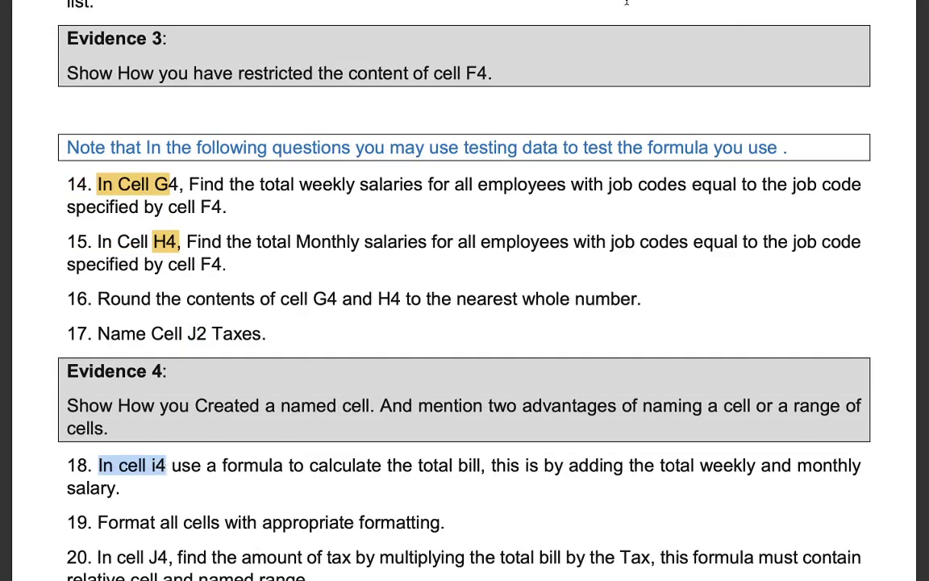
mouse_move(626, 2)
click(686, 38)
drag(659, 466, 747, 468)
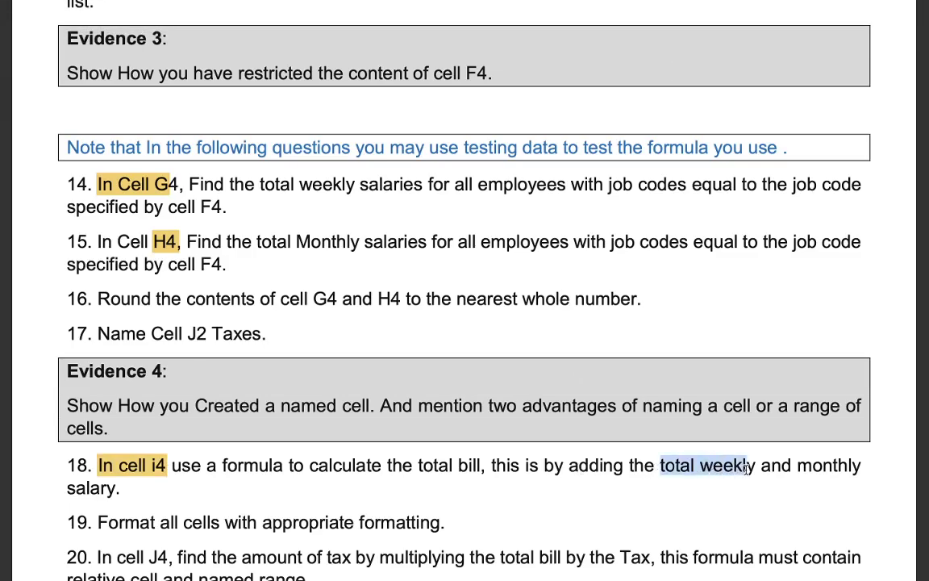
- Enter =G4+H4 in I4 as the Total Bill
key(ctrl+Right)
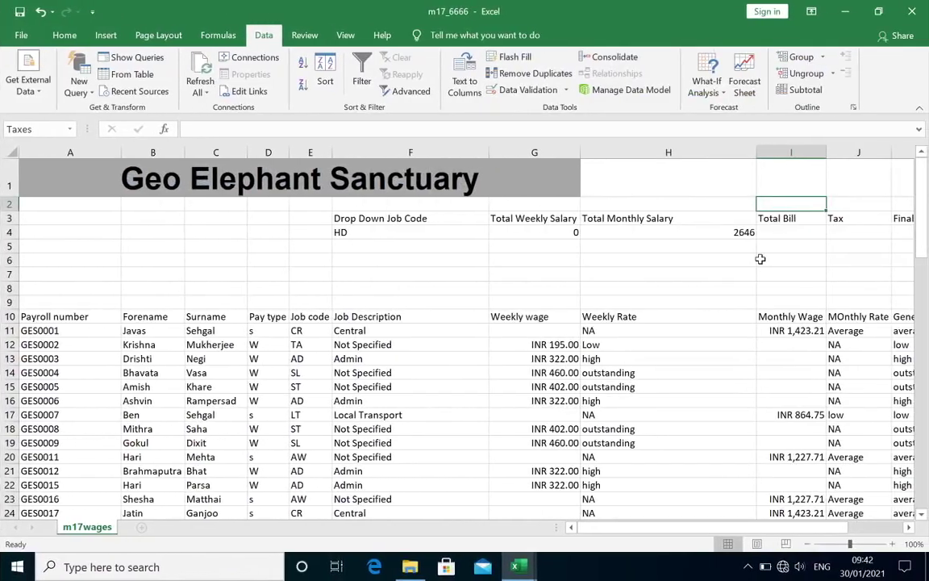
click(794, 232)
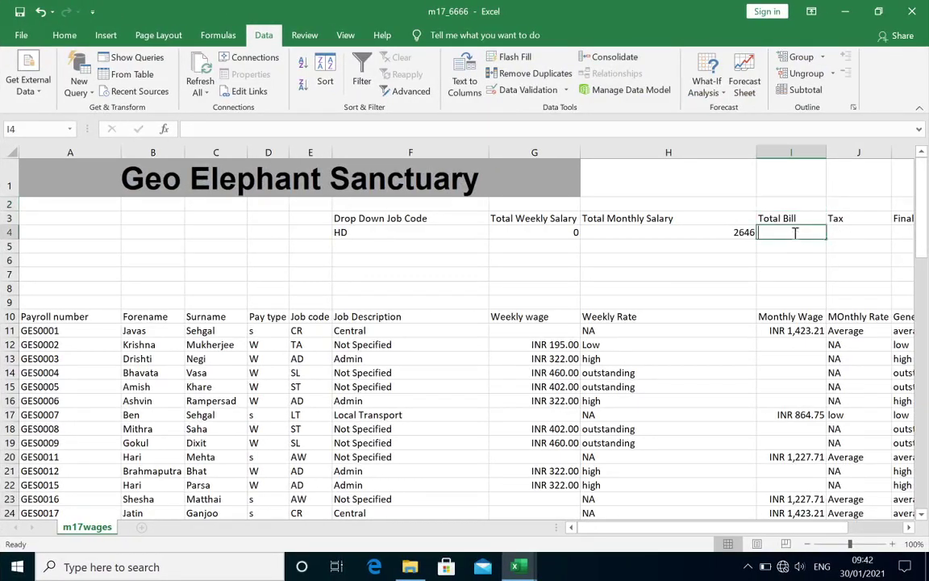
text(=)
click(551, 232)
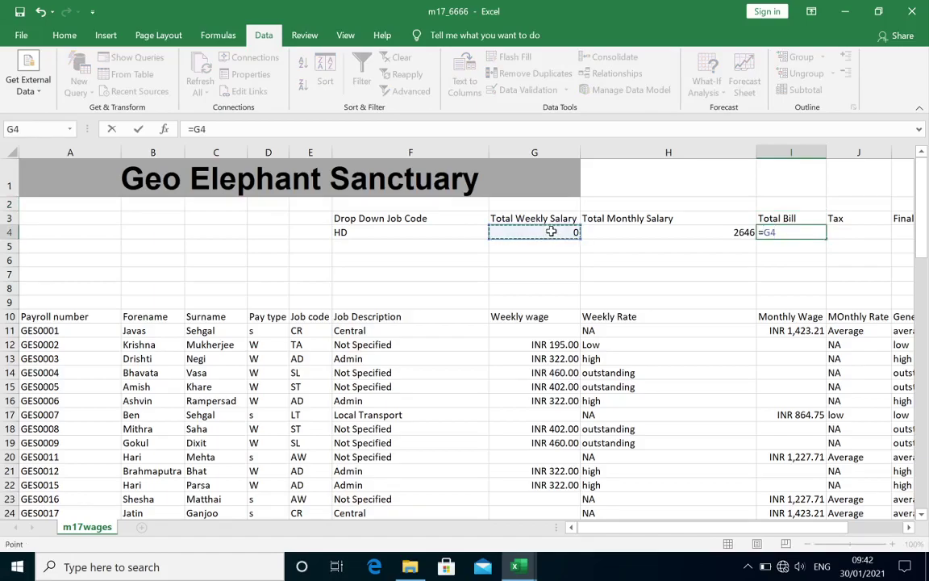
text(+)
click(628, 231)
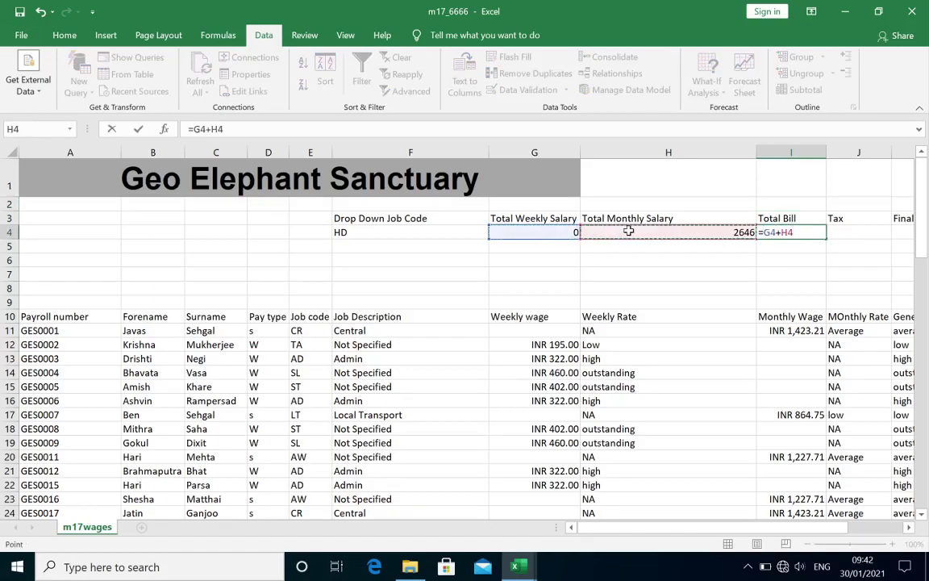
key(Return)
- Review the assignment brief for the next task
key(alt+Tab)
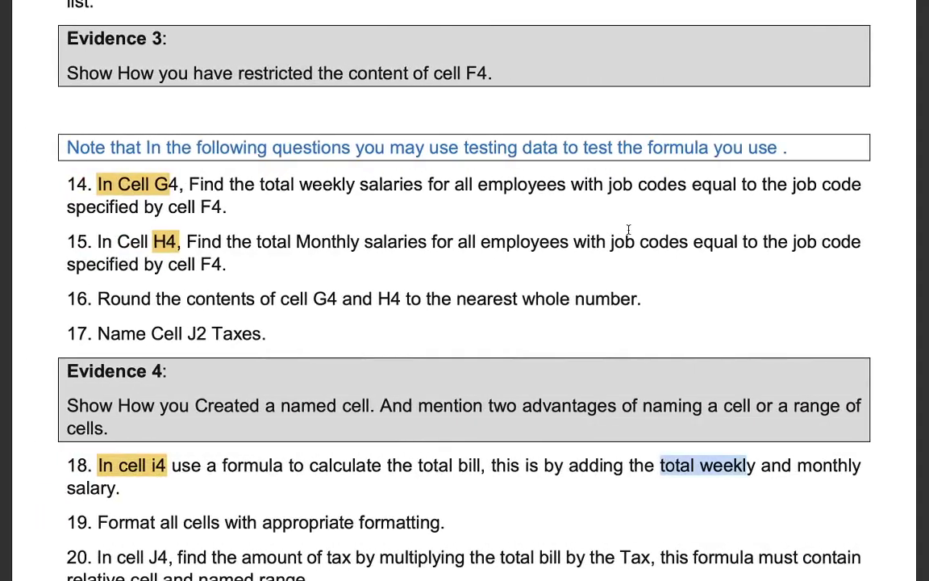
scroll(629, 230, down, 3)
scroll(628, 228, up, 2)
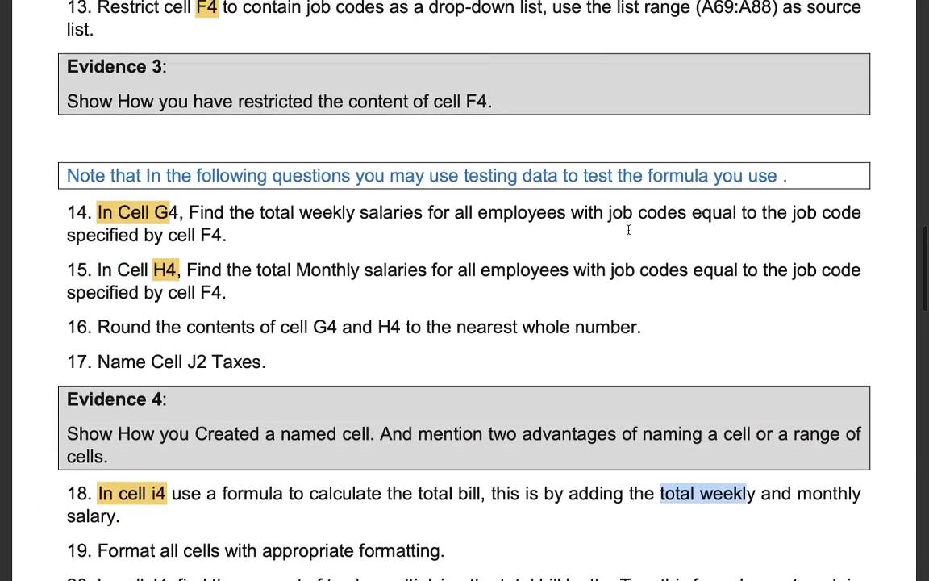
key(alt+Tab)
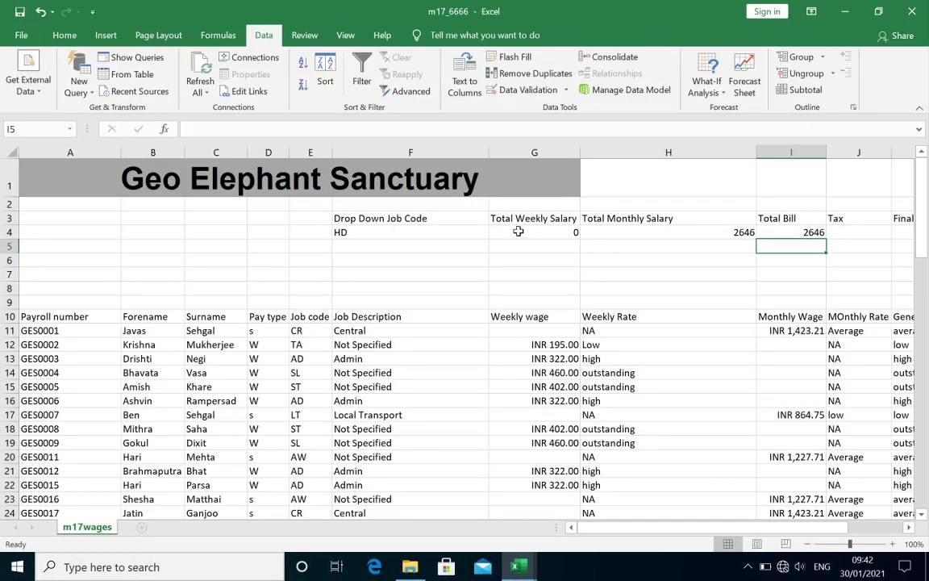
- Copy a wage cell's INR currency format onto G4:I4 with Format Painter
click(538, 345)
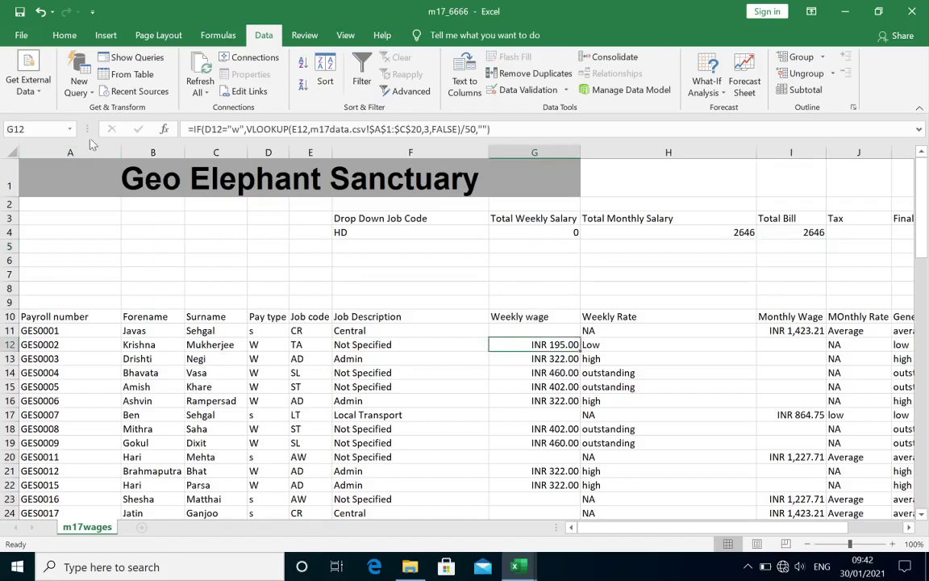
click(66, 35)
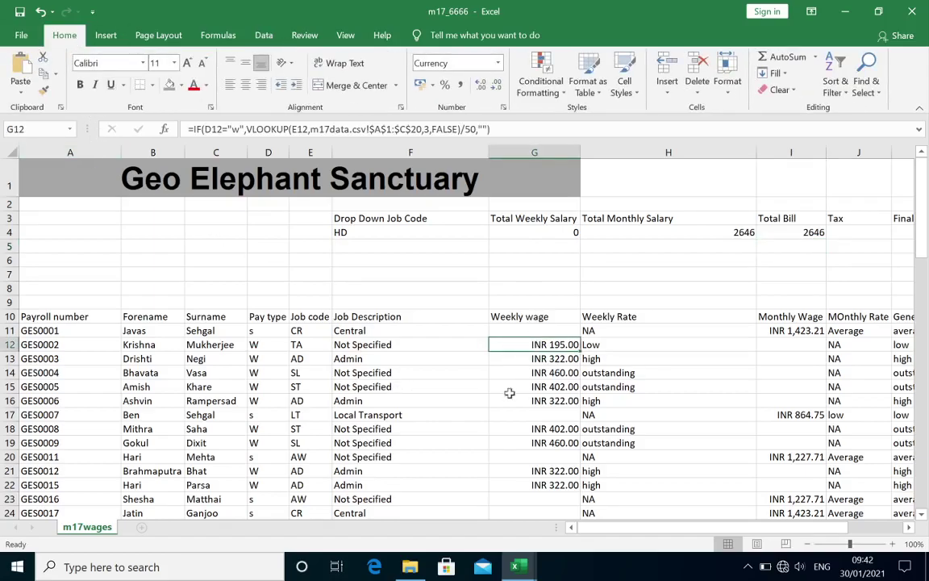
click(43, 89)
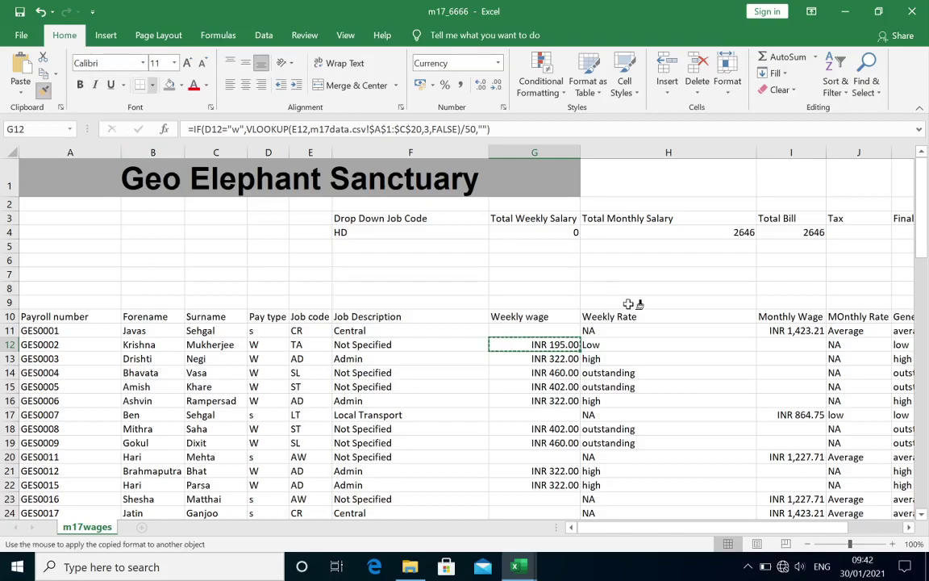
drag(535, 232, 799, 234)
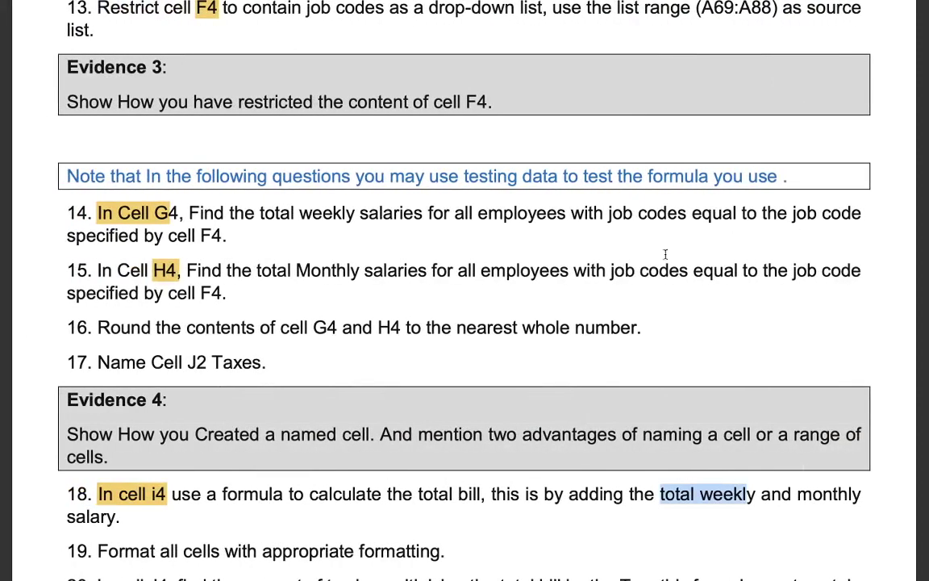
scroll(363, 319, down, 3)
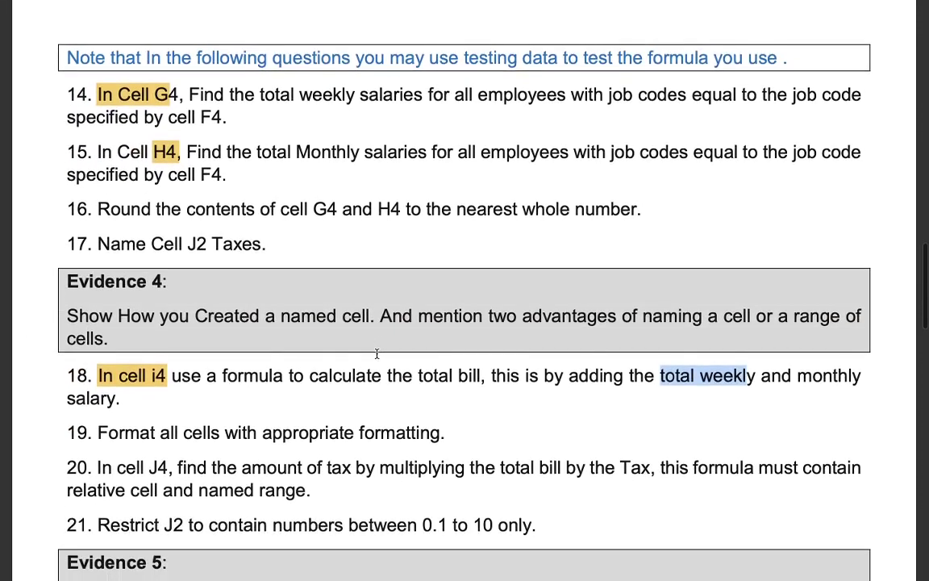
scroll(377, 353, down, 2)
- Mark the J4 reference and the word Tax in item 20 of the brief
drag(126, 371, 171, 372)
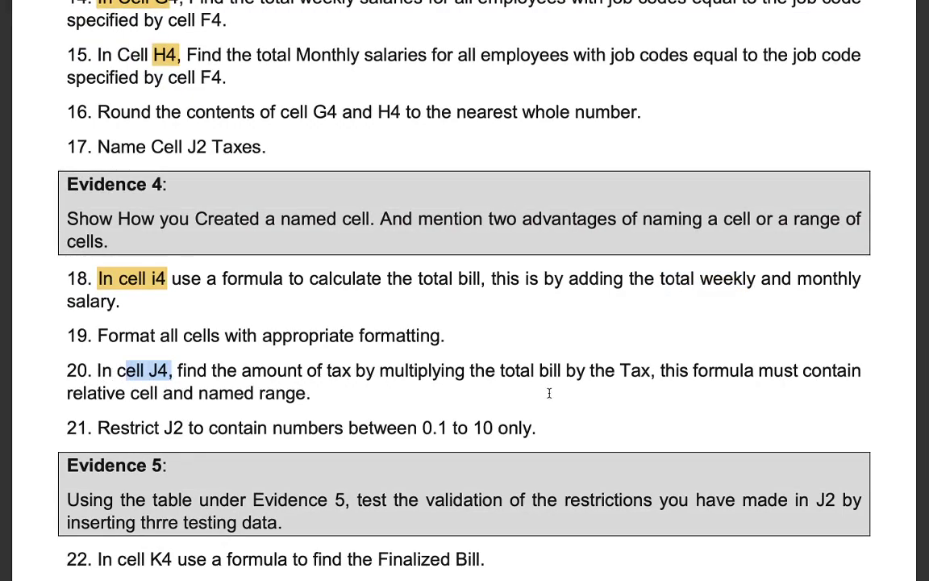
drag(620, 370, 644, 372)
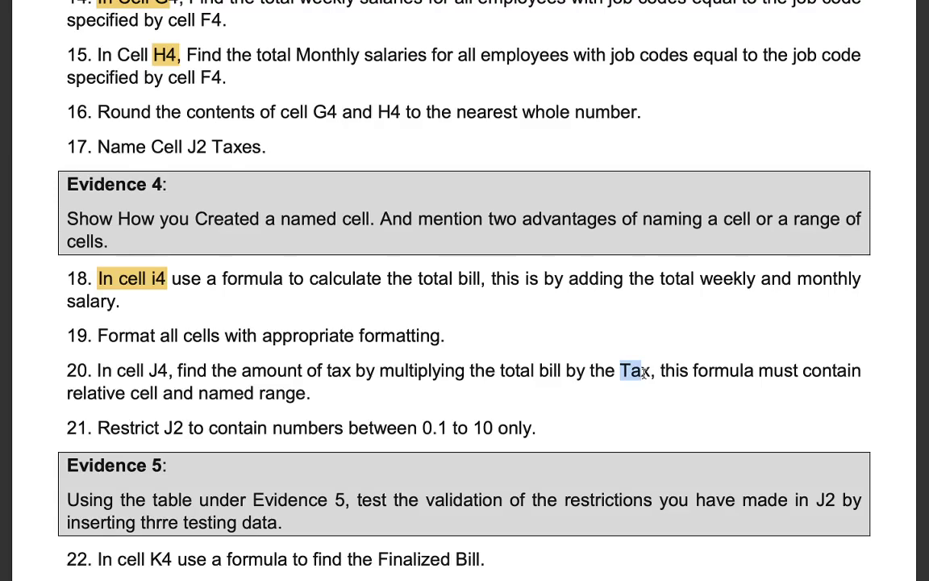
drag(149, 370, 166, 370)
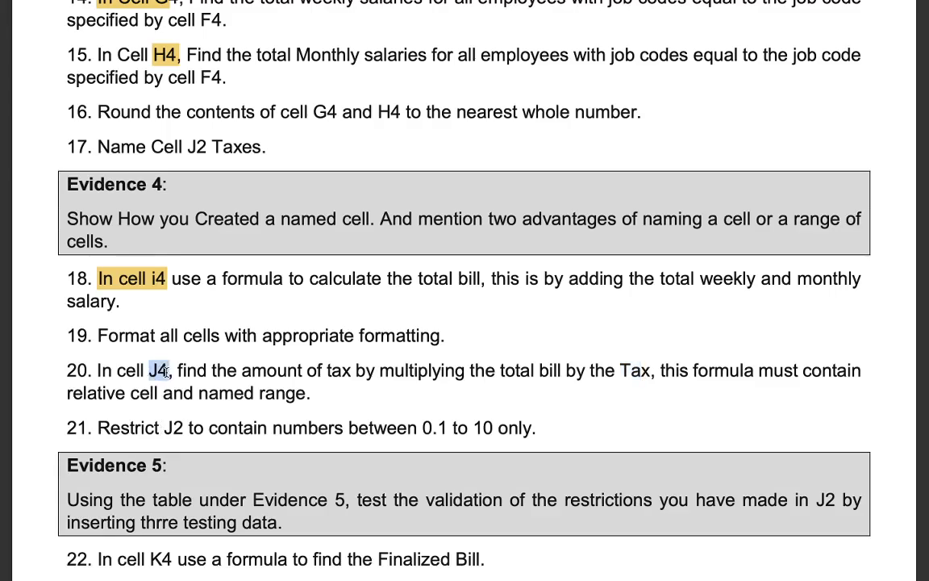
- Enter =I4*Taxes in J4 to calculate the tax
key(alt+Tab)
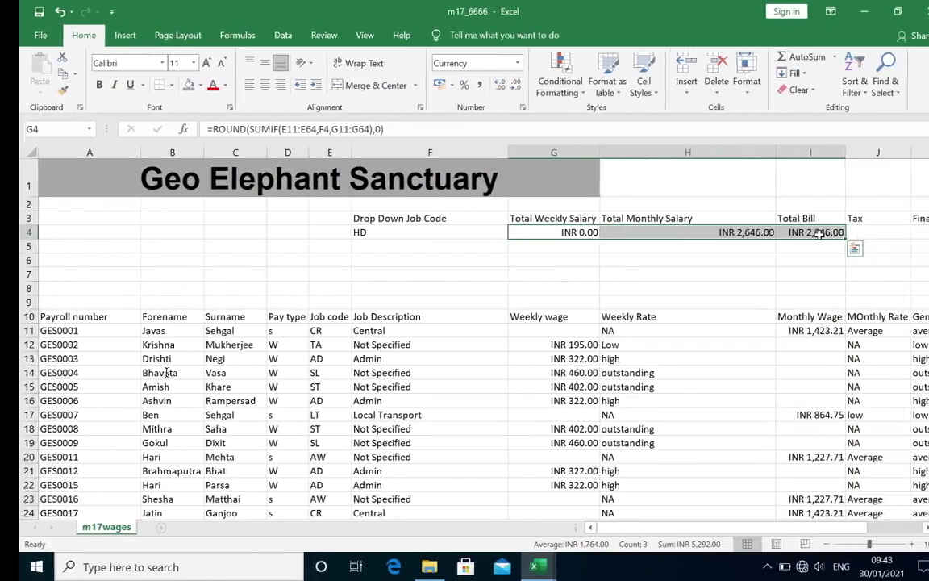
click(858, 235)
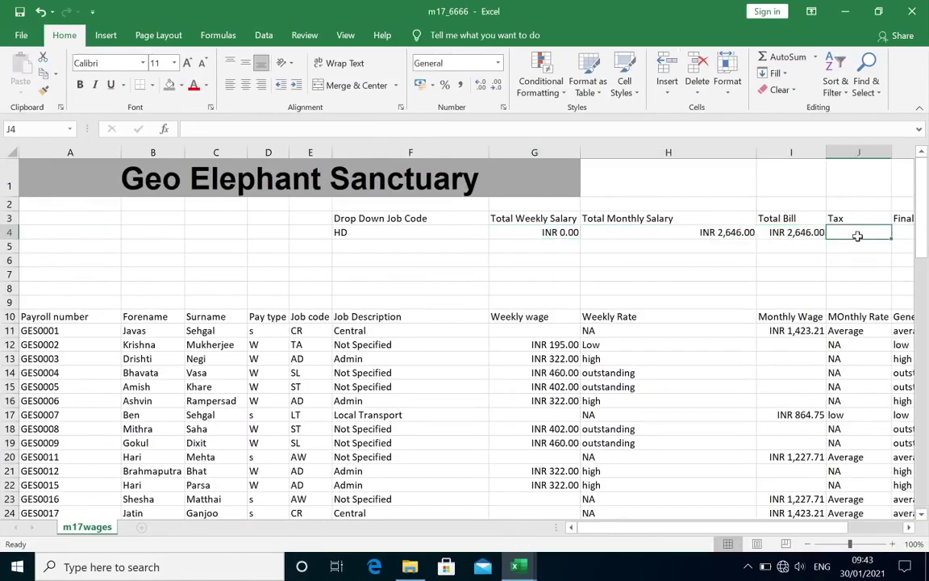
text(=)
click(808, 232)
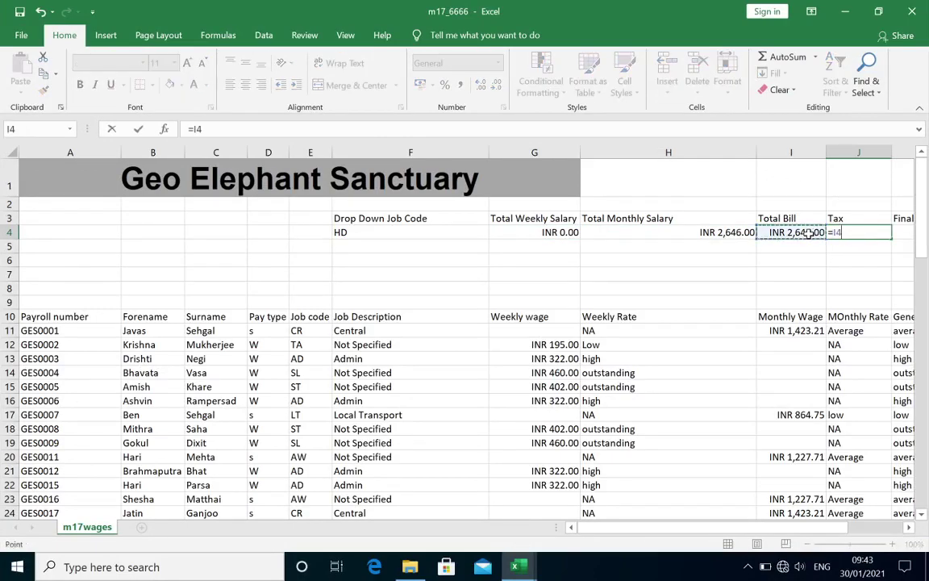
text(*)
click(782, 203)
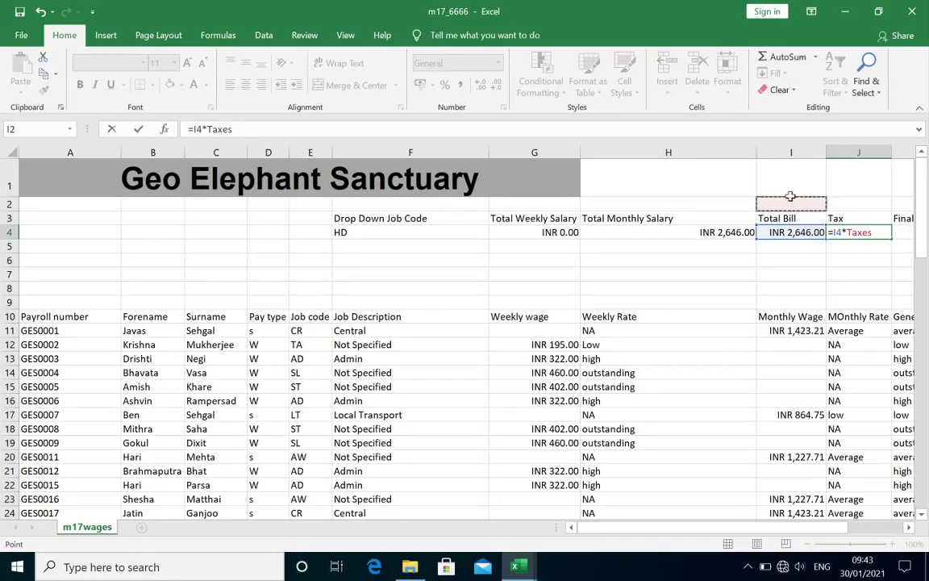
key(Return)
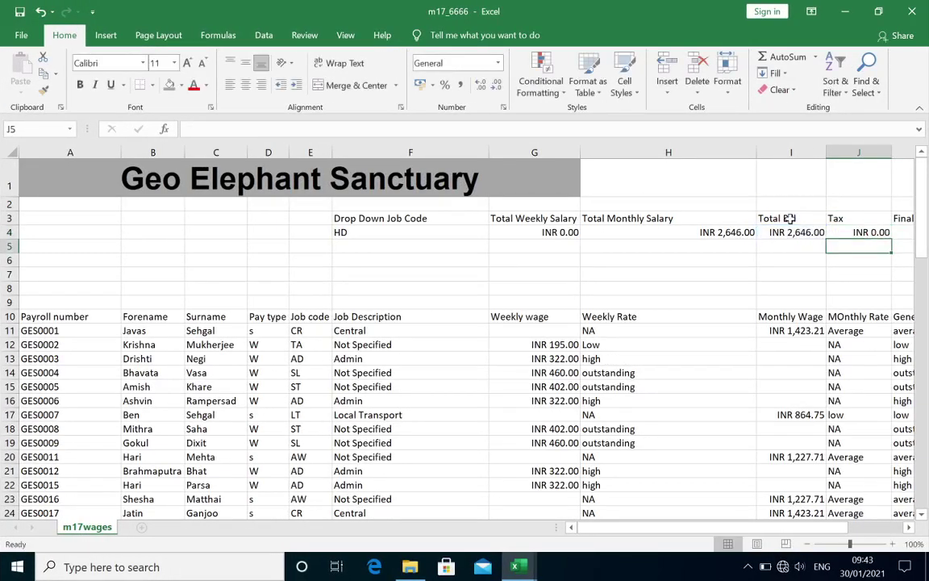
- Test the tax formula by putting 10% into the Taxes cell and checking J4
click(796, 205)
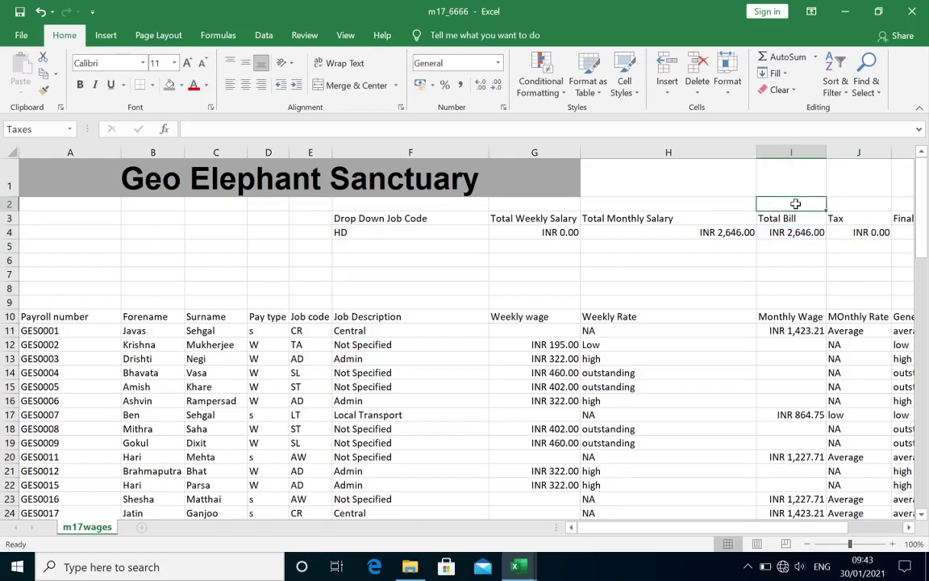
text(10)
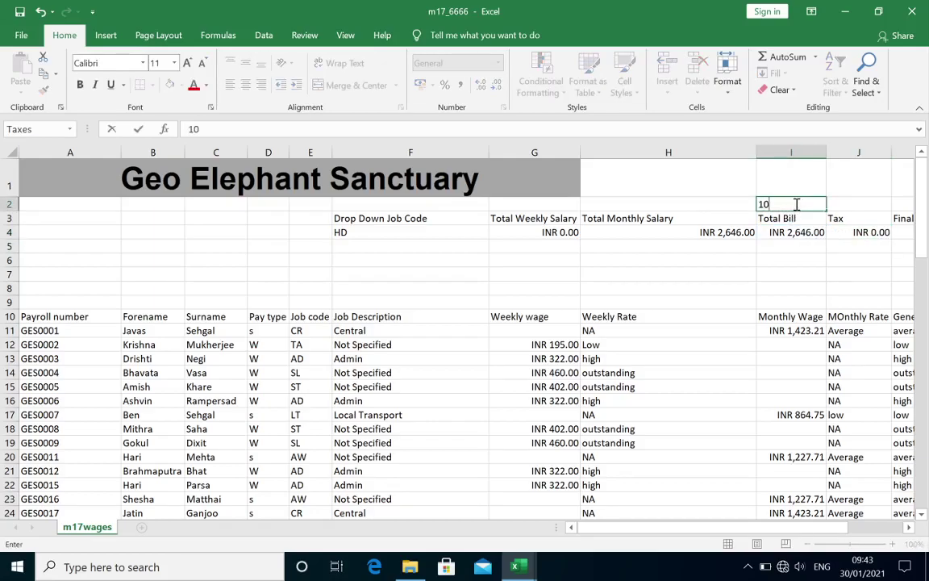
text(%)
key(Return)
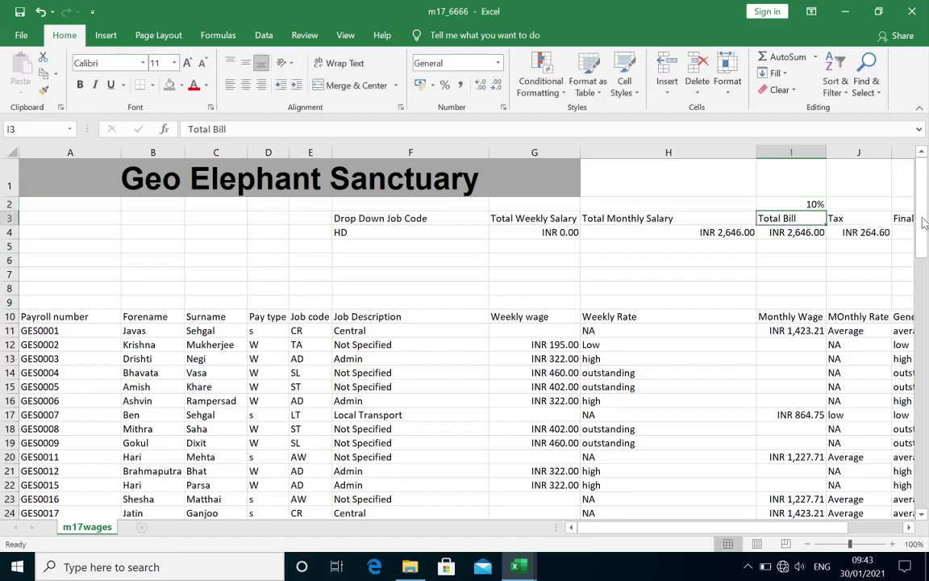
click(873, 232)
click(796, 204)
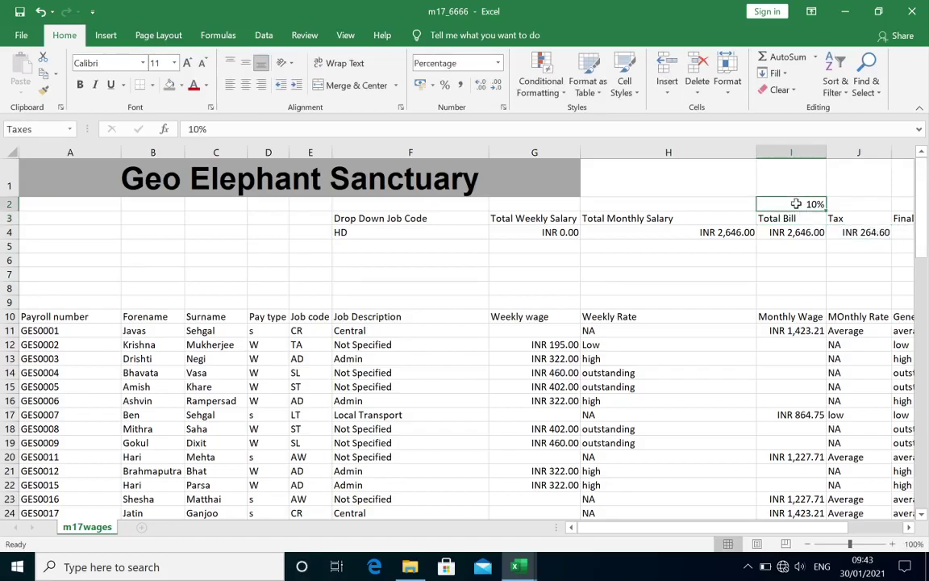
- Note item 21's allowed number range and reselect the Taxes cell
key(Return)
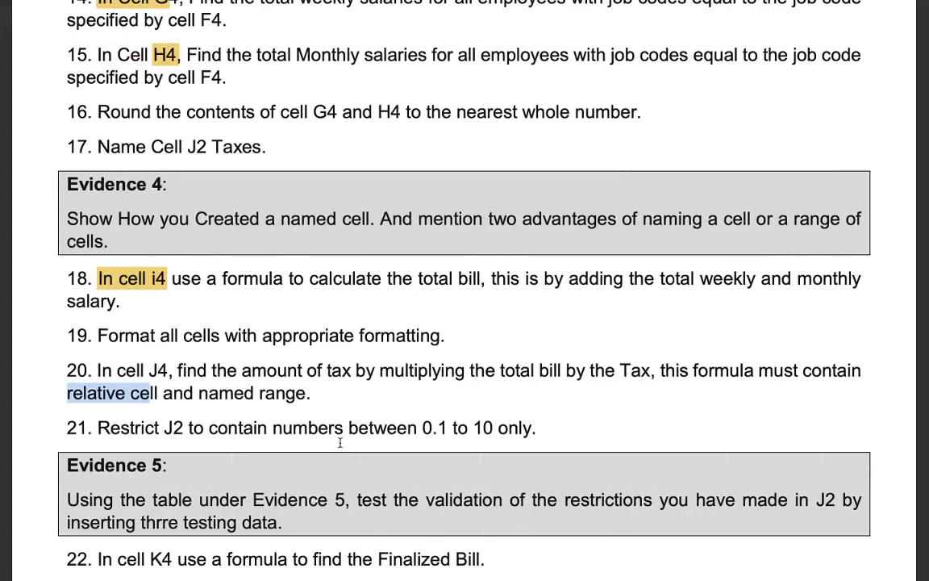
drag(423, 426, 442, 427)
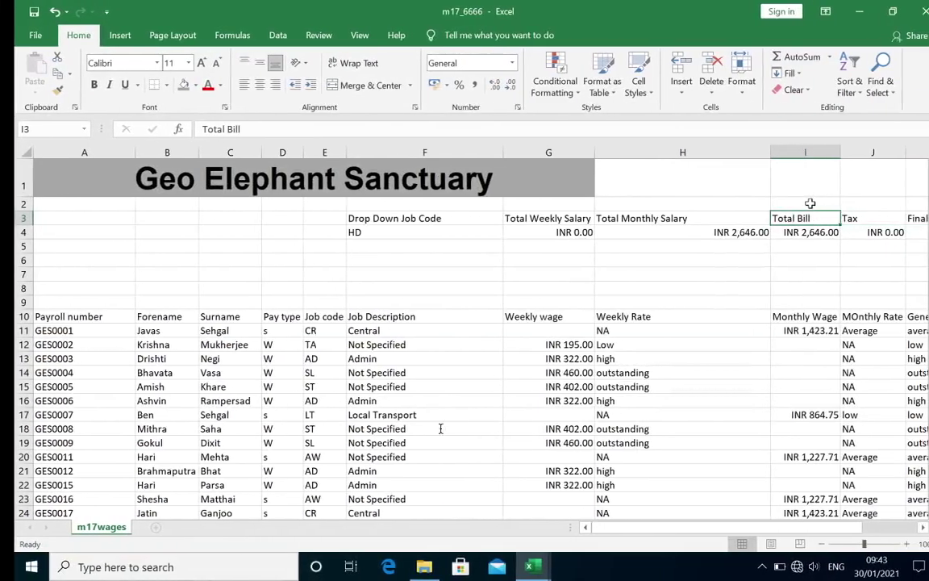
click(803, 205)
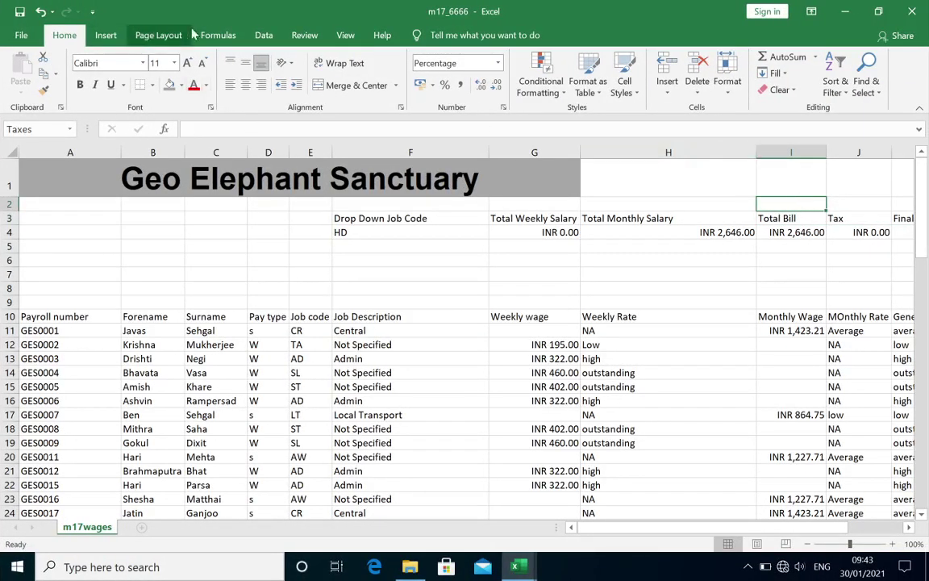
- Add Data Validation to the Taxes cell allowing decimal values up to 10
click(259, 38)
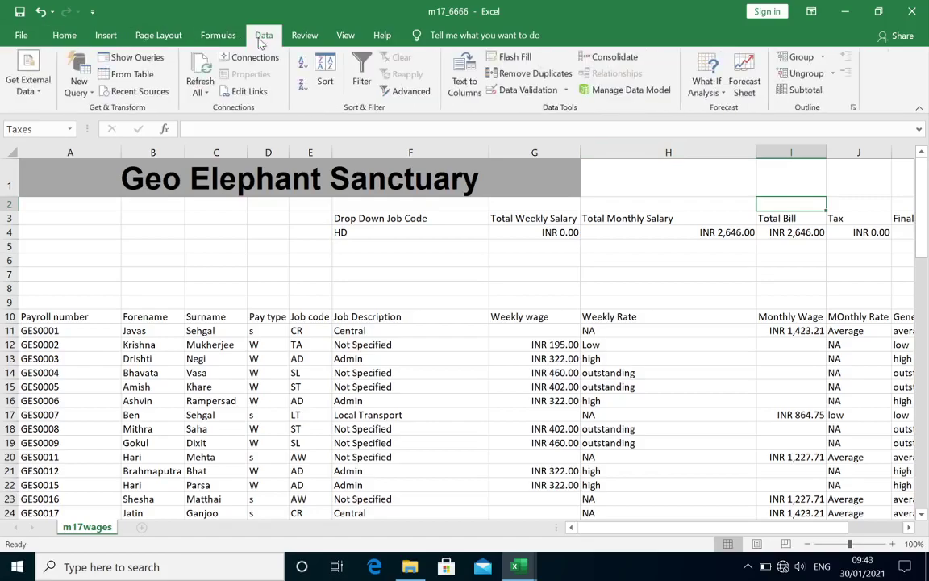
click(524, 89)
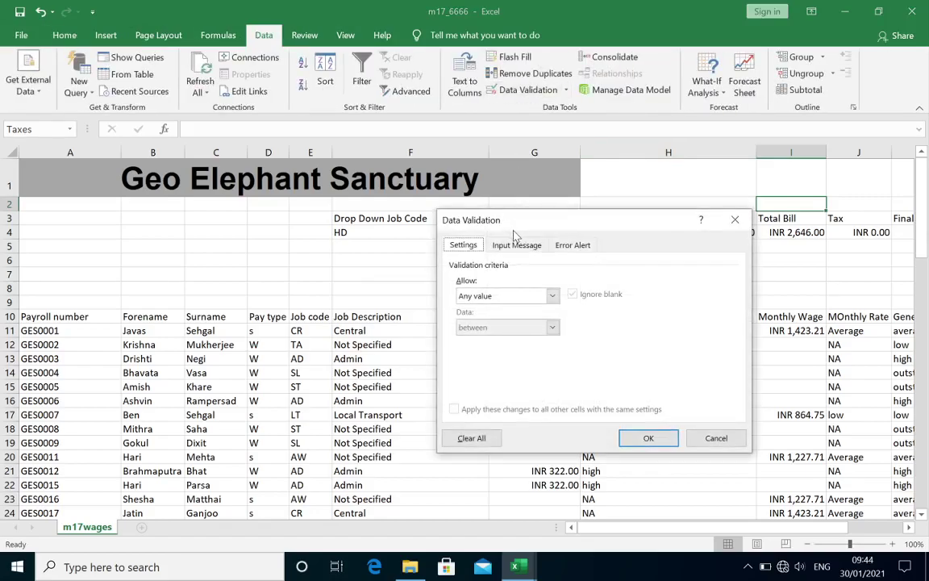
click(552, 295)
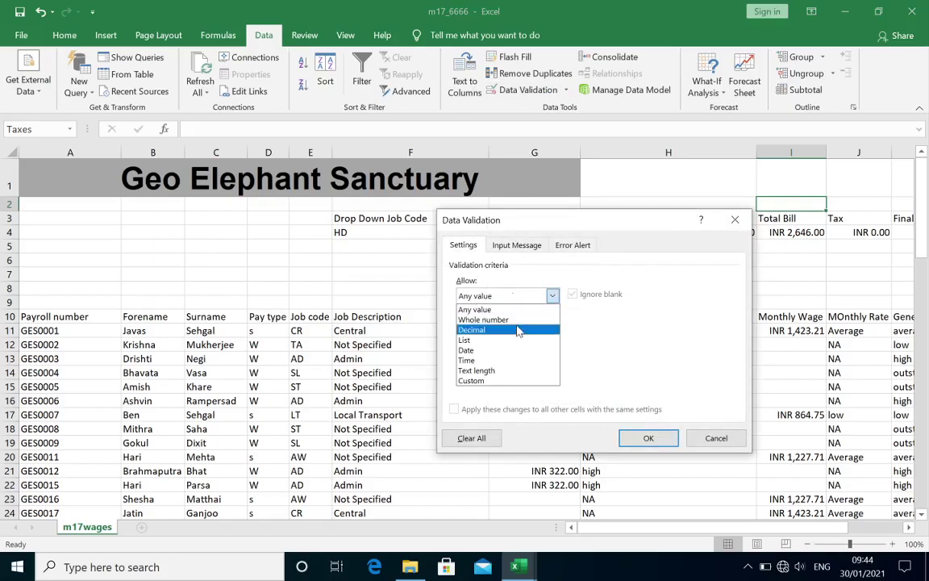
click(519, 331)
click(510, 360)
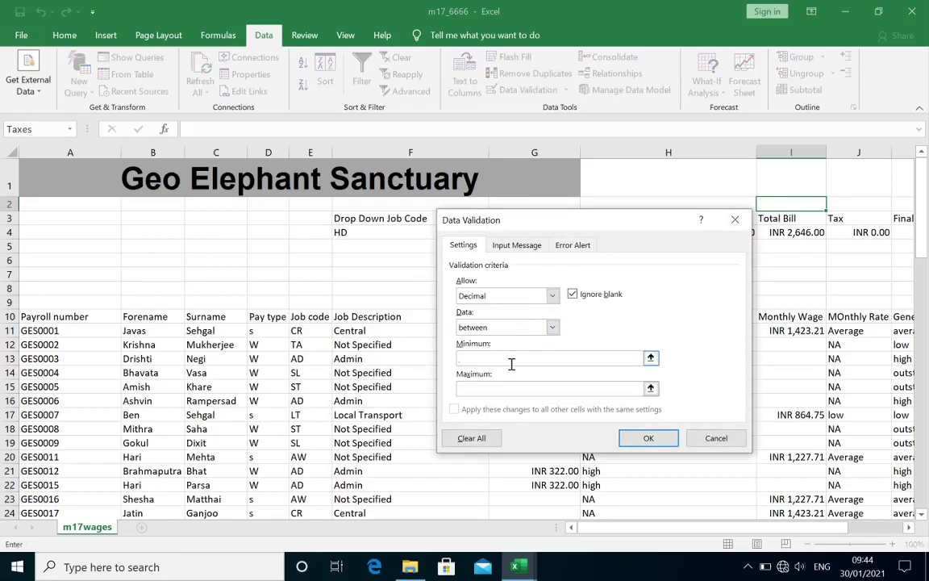
text(0.1)
click(502, 386)
text(10)
click(648, 438)
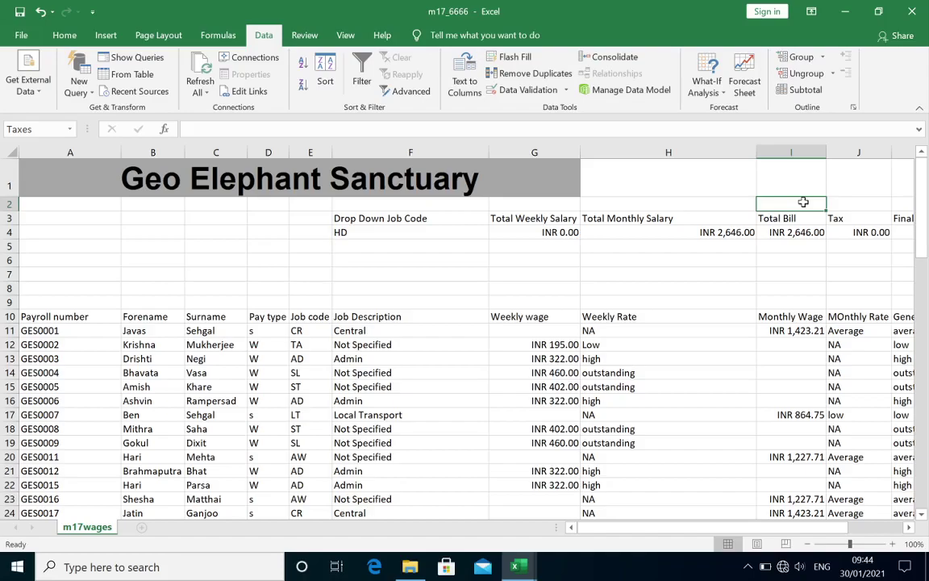
- Test the validation by entering 11% and editing the Taxes cell value
text(11%)
key(Return)
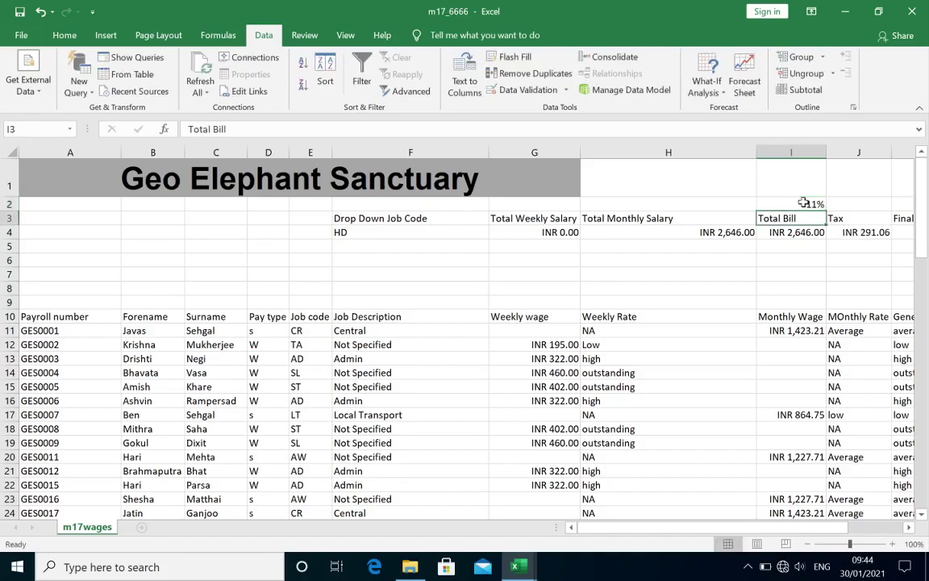
click(802, 200)
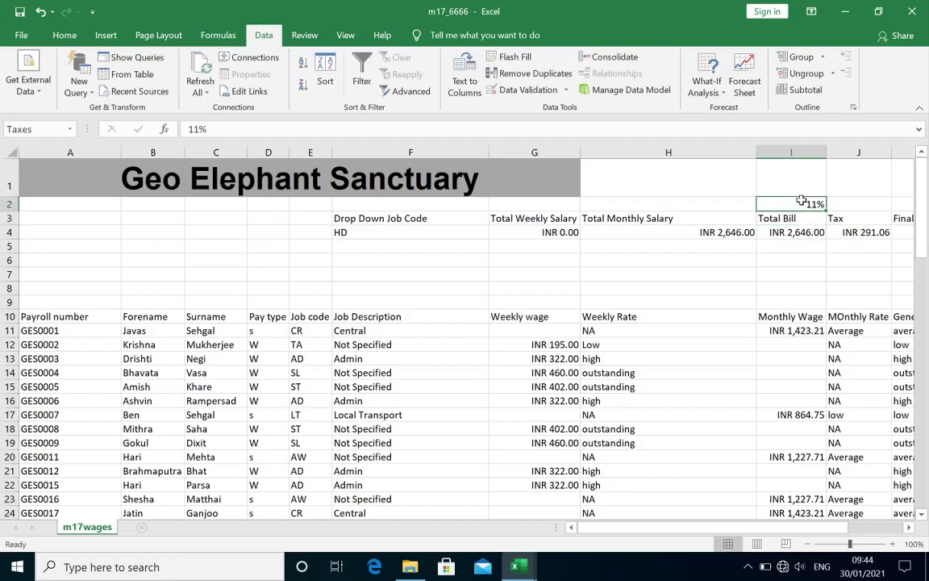
double_click(801, 201)
key(Delete)
key(Delete)
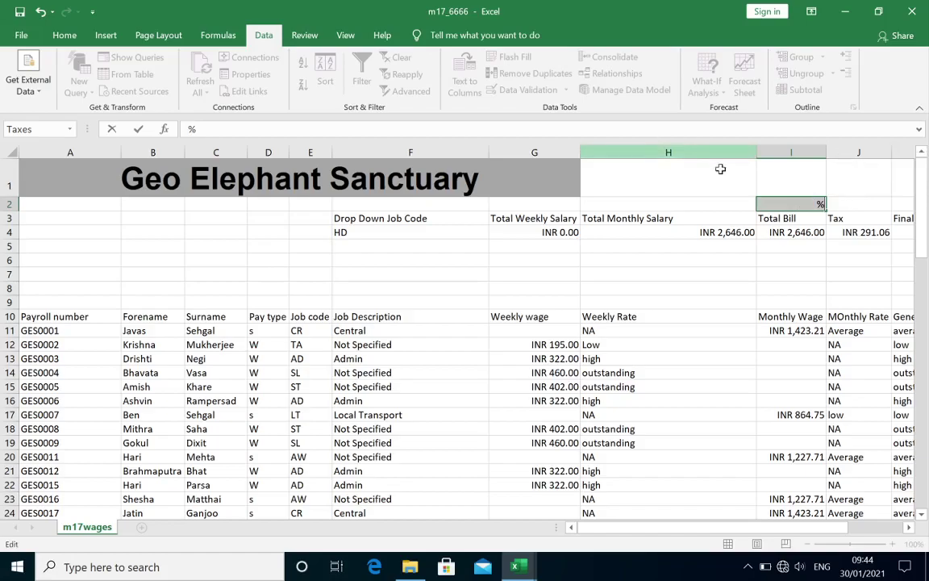
click(790, 215)
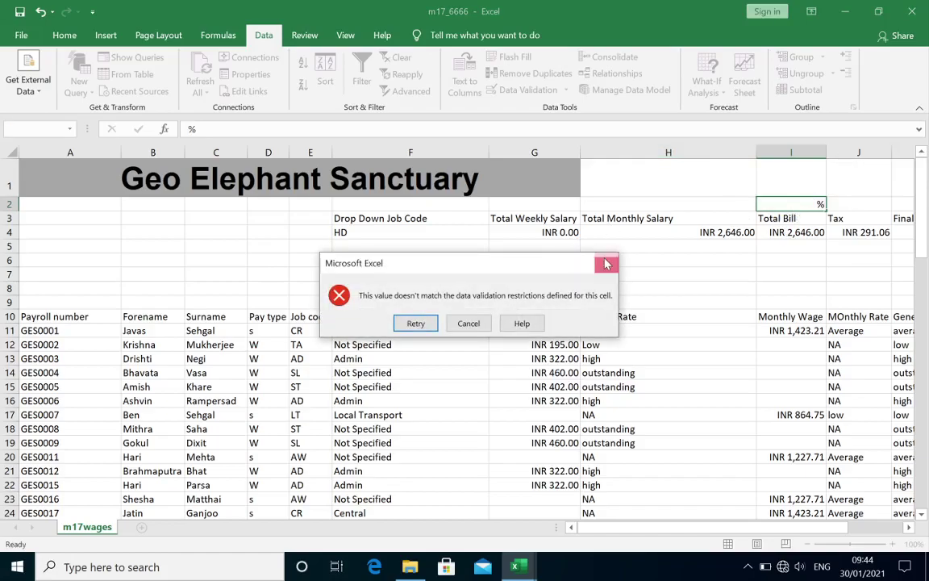
key(Escape)
- Change the Taxes cell's format to Number
right_click(775, 205)
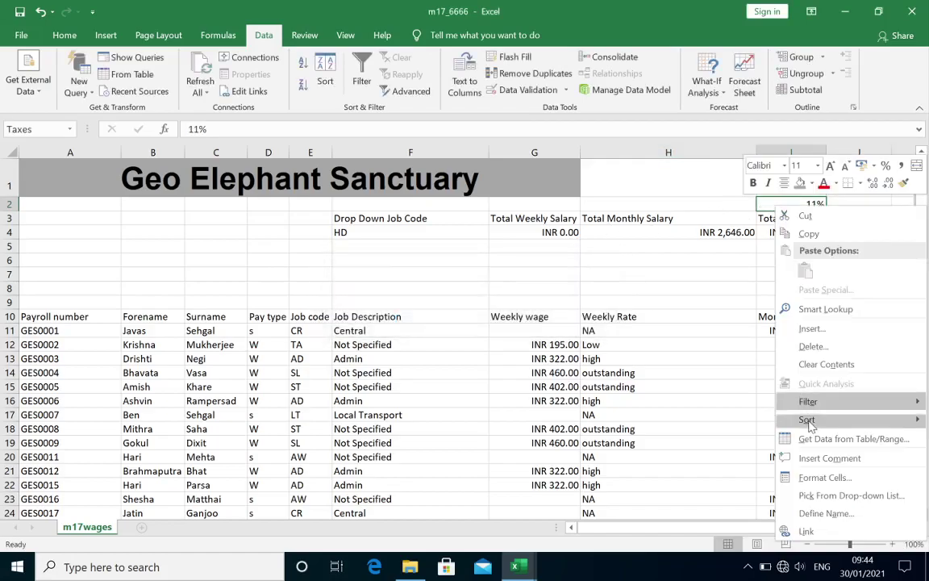
click(776, 442)
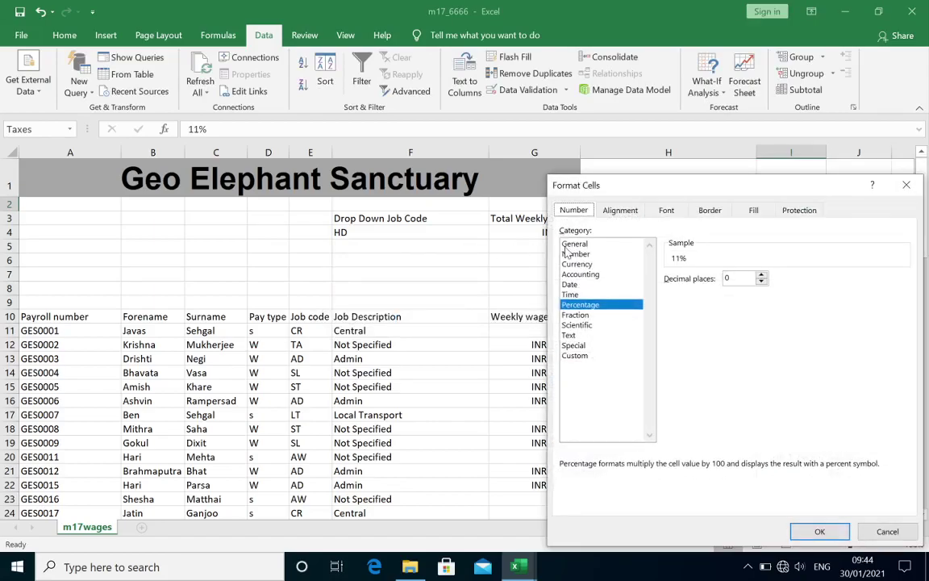
click(589, 244)
click(576, 253)
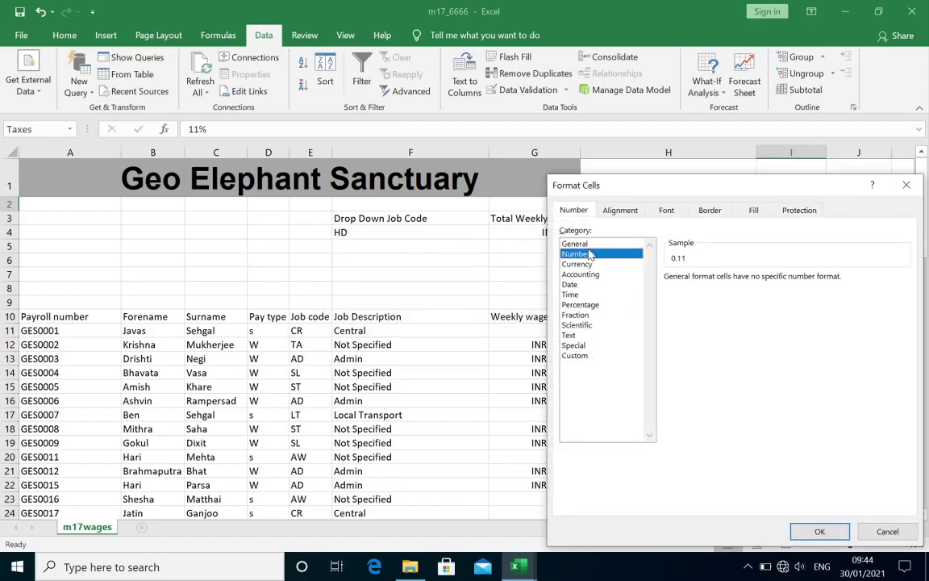
click(819, 531)
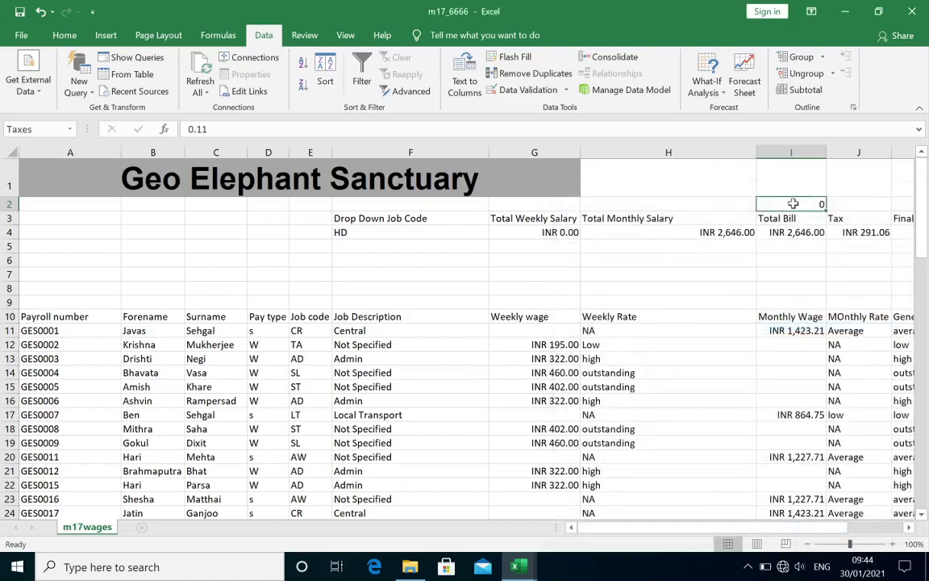
- Try 11 in the Taxes cell, dismiss the rejection, then enter 0
text(11)
key(Return)
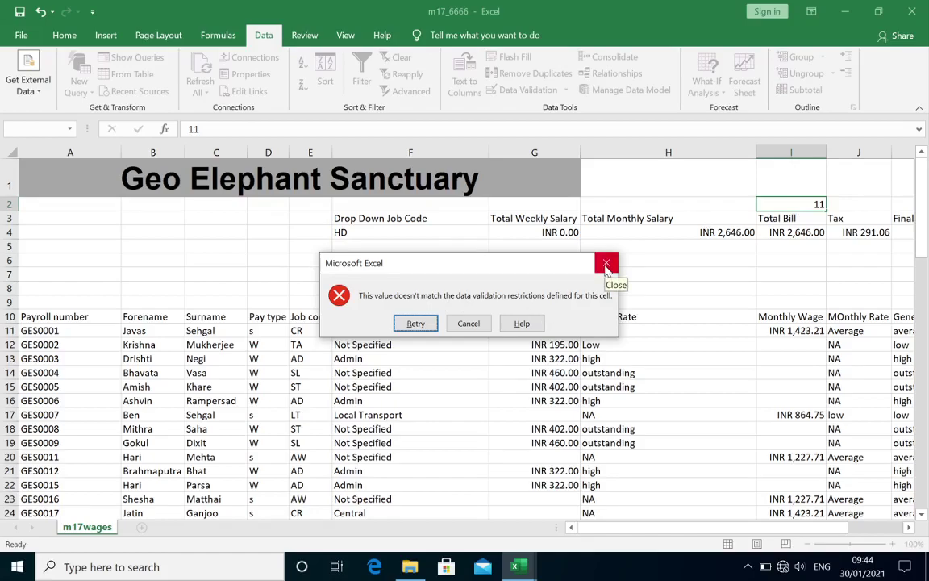
click(606, 266)
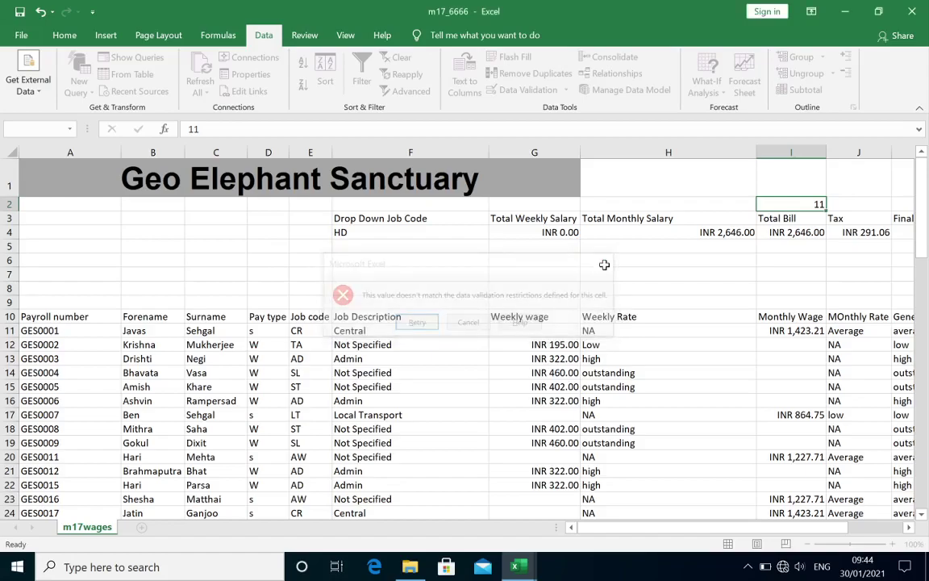
text(0.)
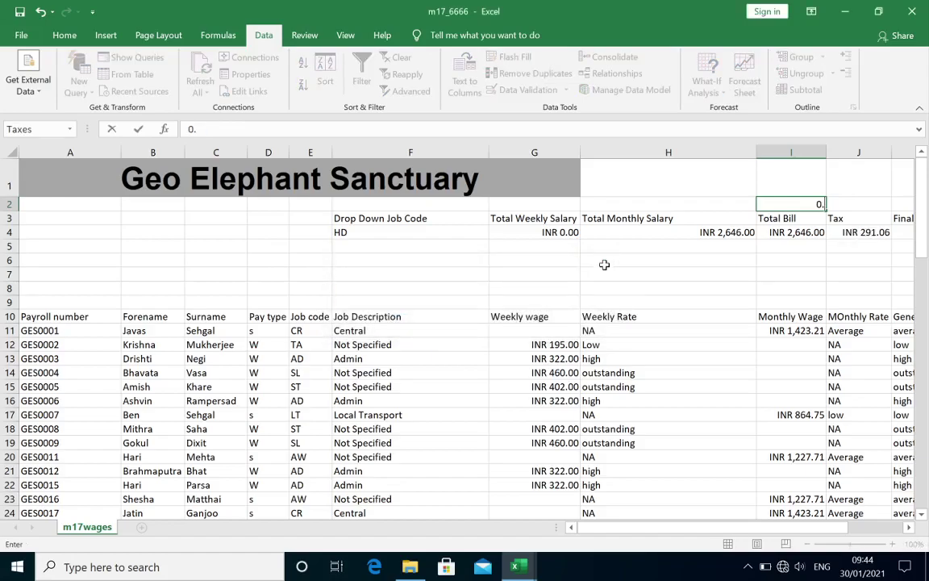
key(Return)
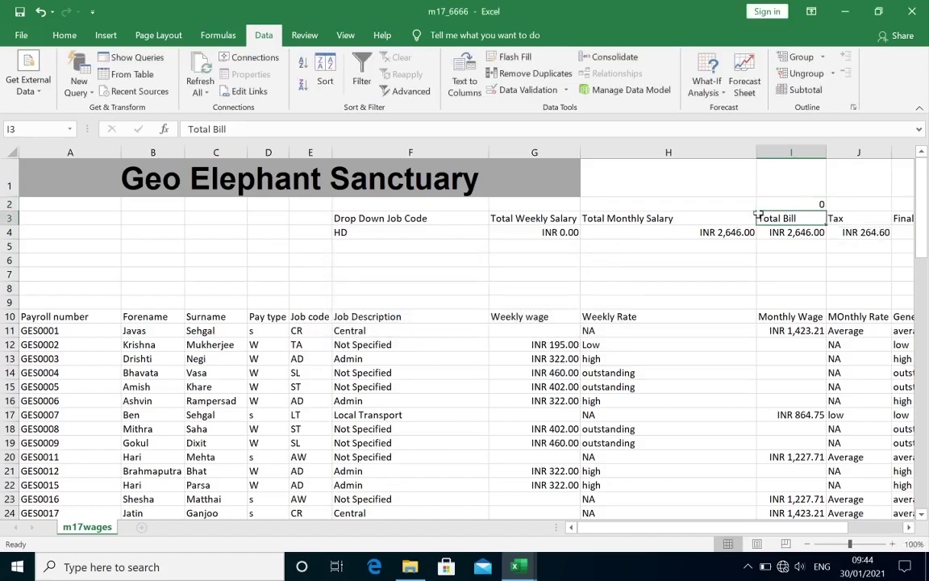
- Format the Taxes cell with one decimal place, then leave it empty
click(797, 205)
right_click(797, 205)
mouse_move(677, 419)
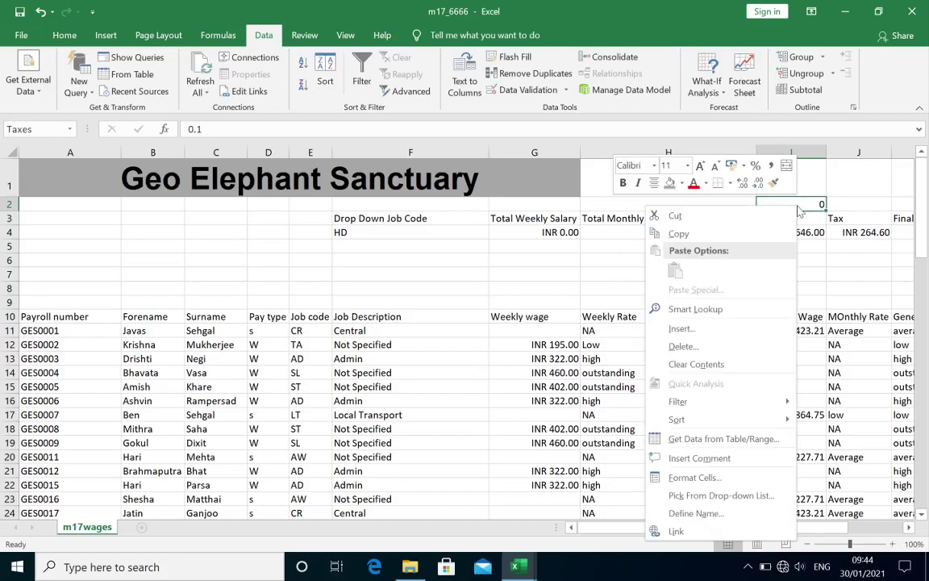
click(700, 477)
click(733, 275)
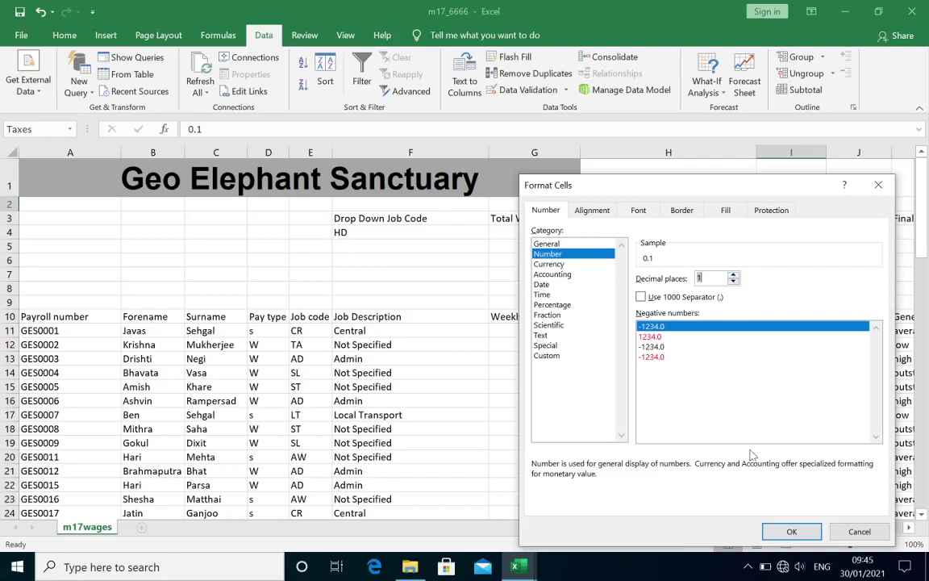
click(789, 532)
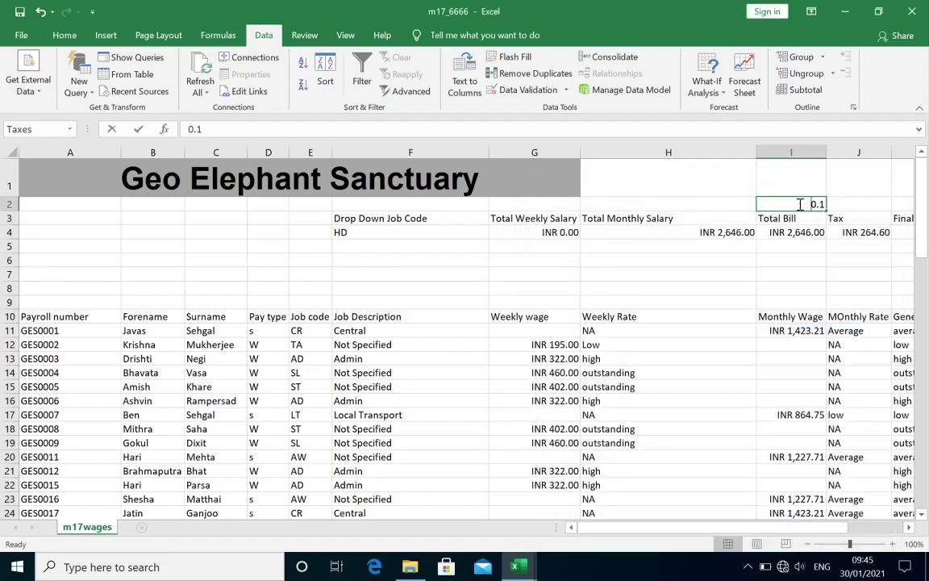
key(Delete)
key(Return)
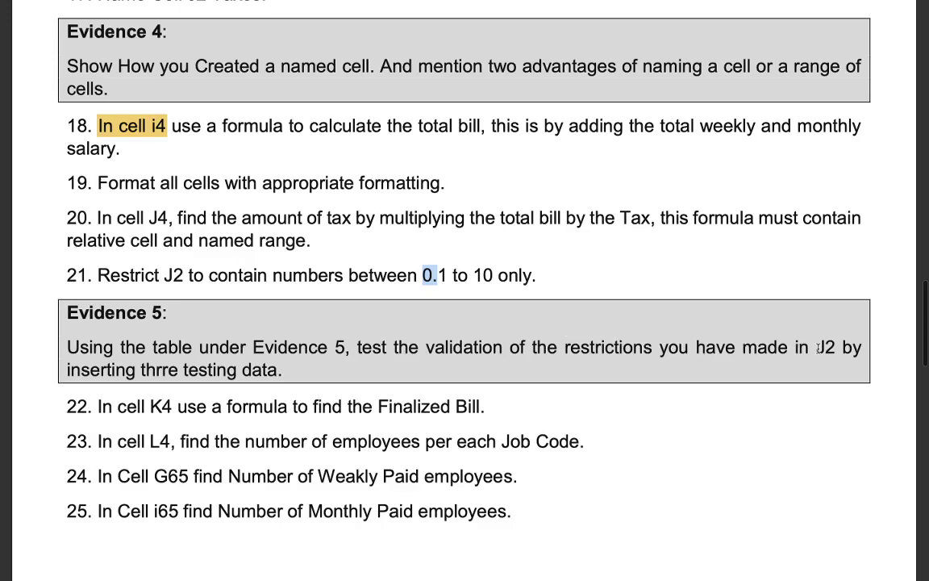
- Note the Evidence 5 instructions and open m17evidence from the task folder
drag(817, 347, 837, 349)
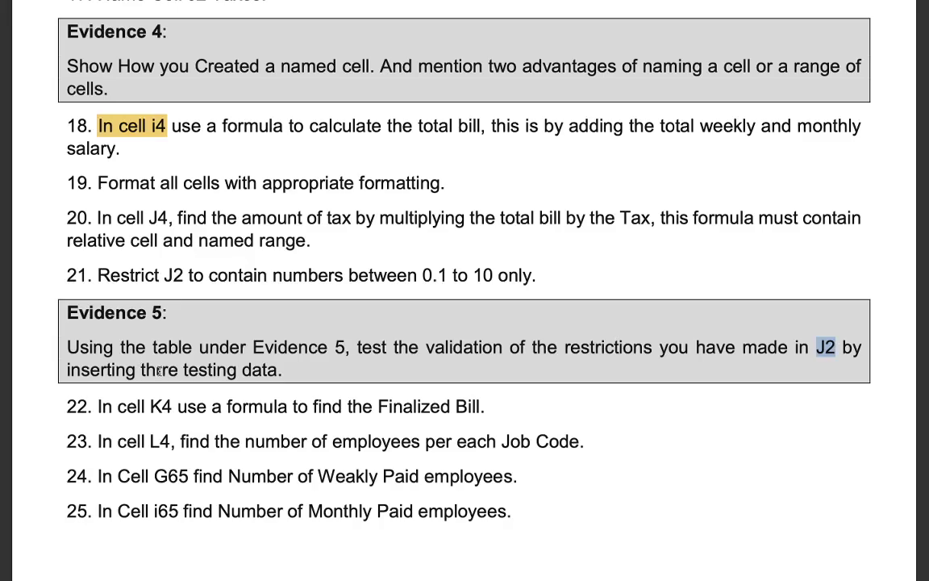
drag(157, 371, 176, 372)
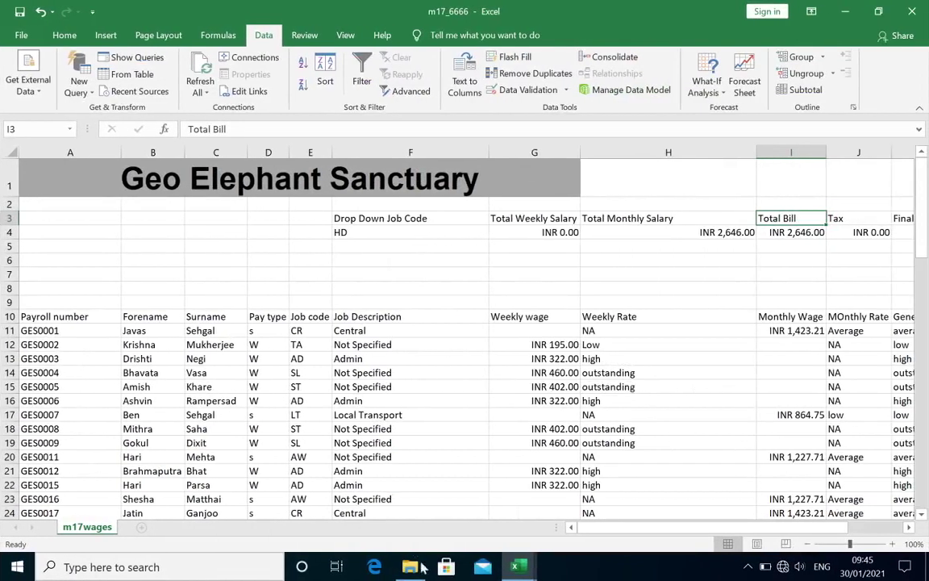
click(409, 567)
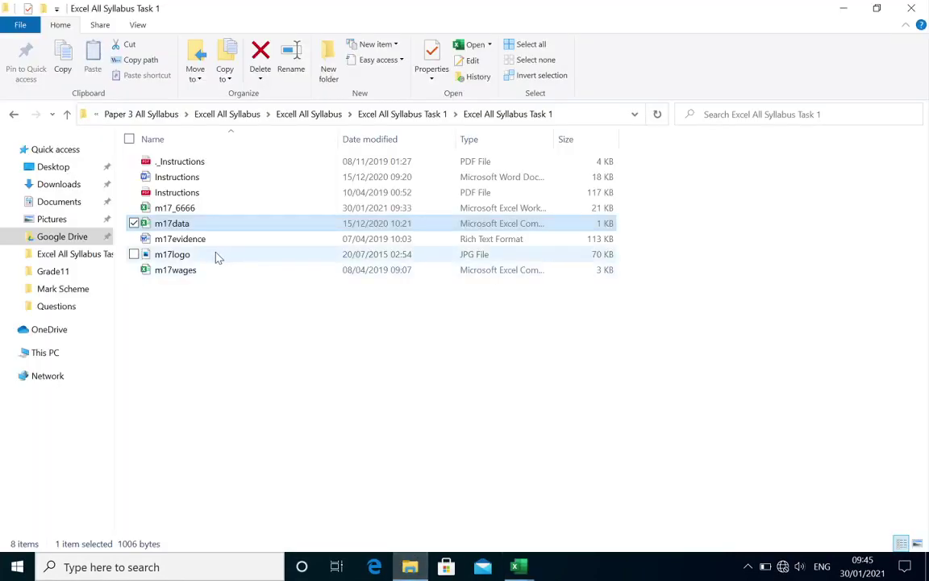
click(229, 305)
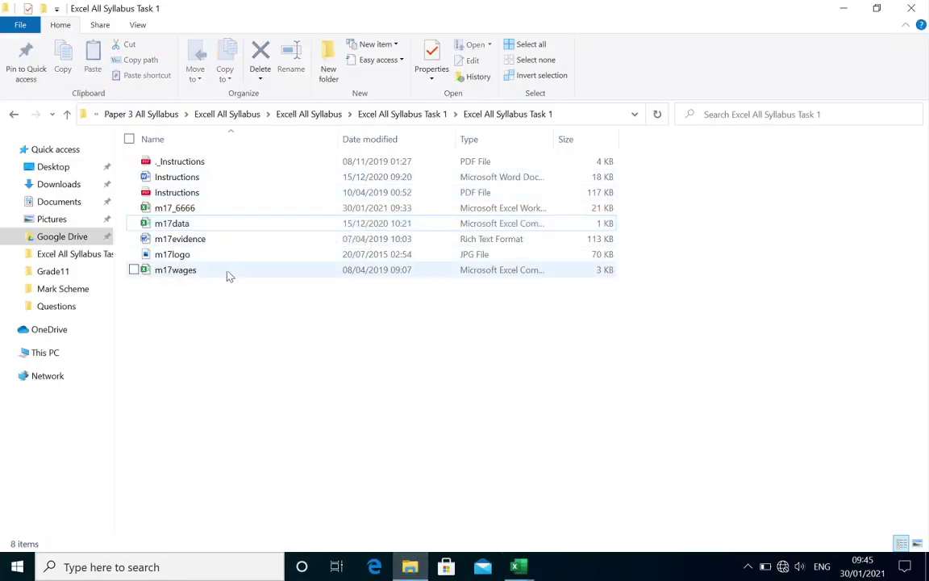
double_click(239, 242)
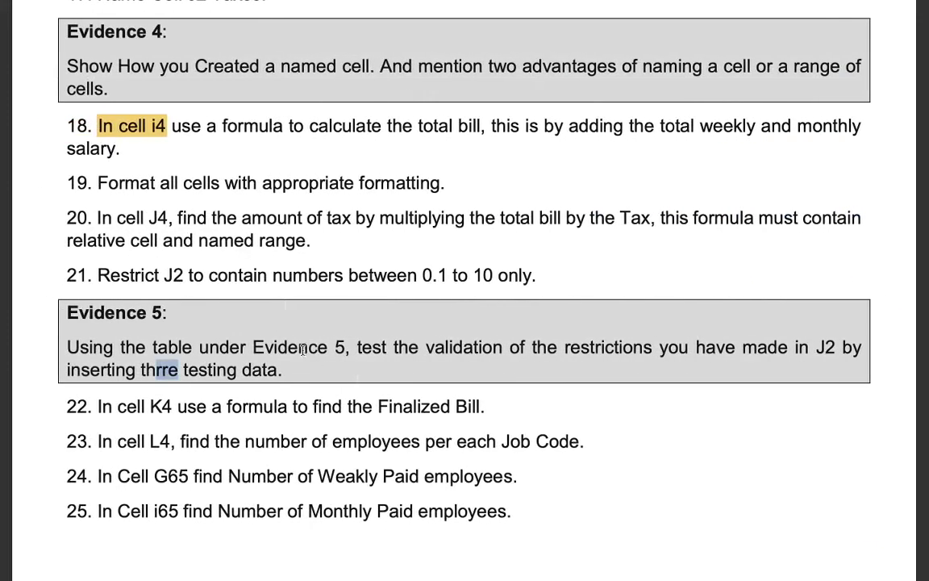
drag(253, 347, 347, 347)
key(alt+Tab)
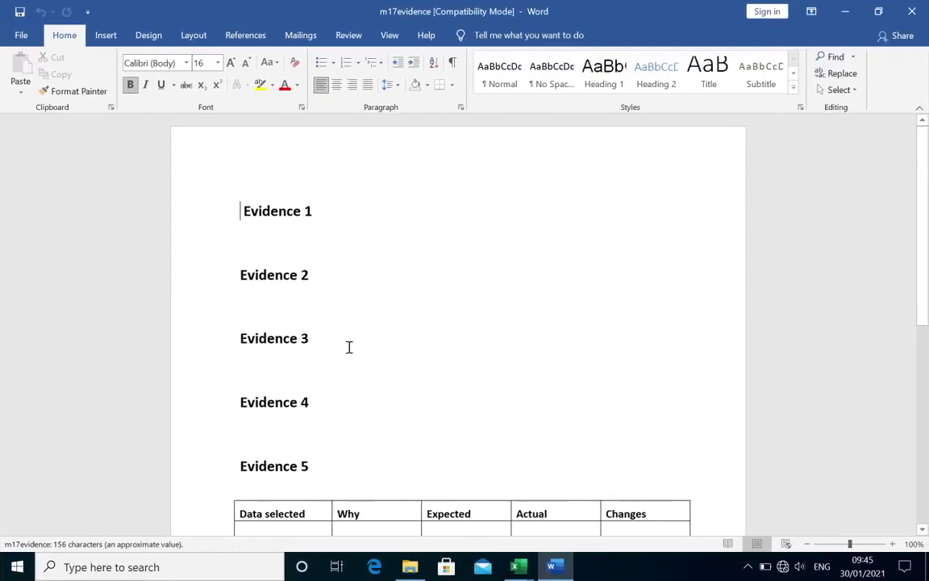
- Look over the Evidence 5 table's rows and headings
scroll(348, 347, down, 3)
click(285, 369)
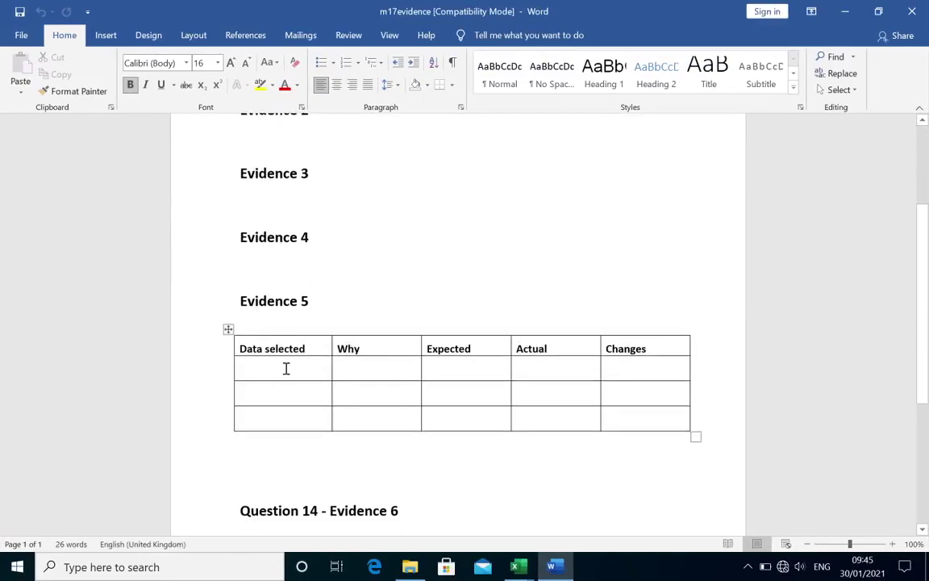
click(313, 390)
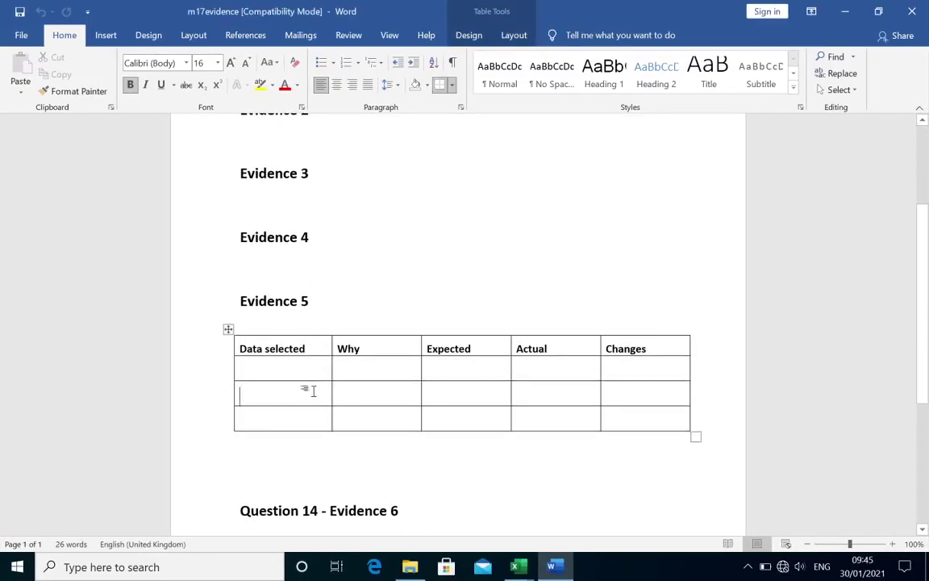
click(379, 349)
click(652, 348)
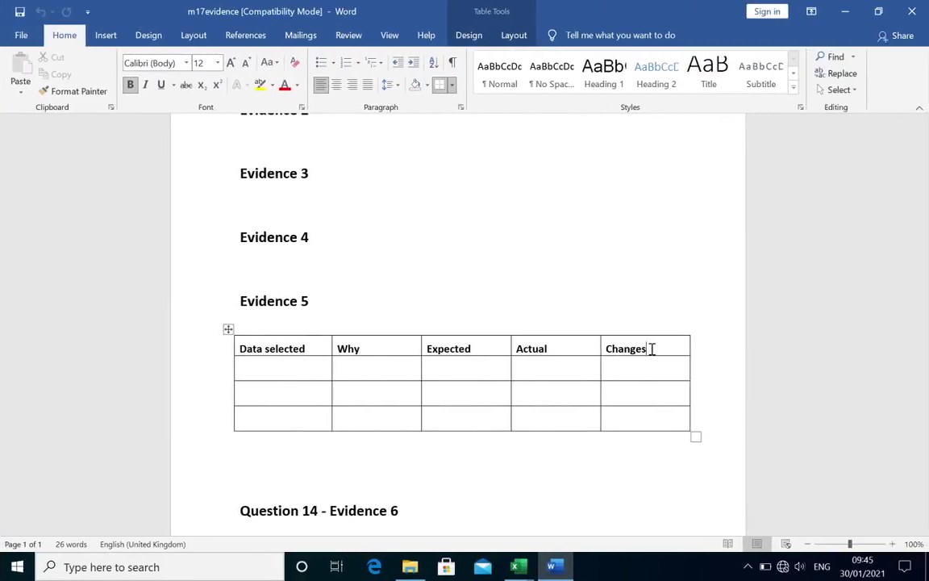
click(519, 567)
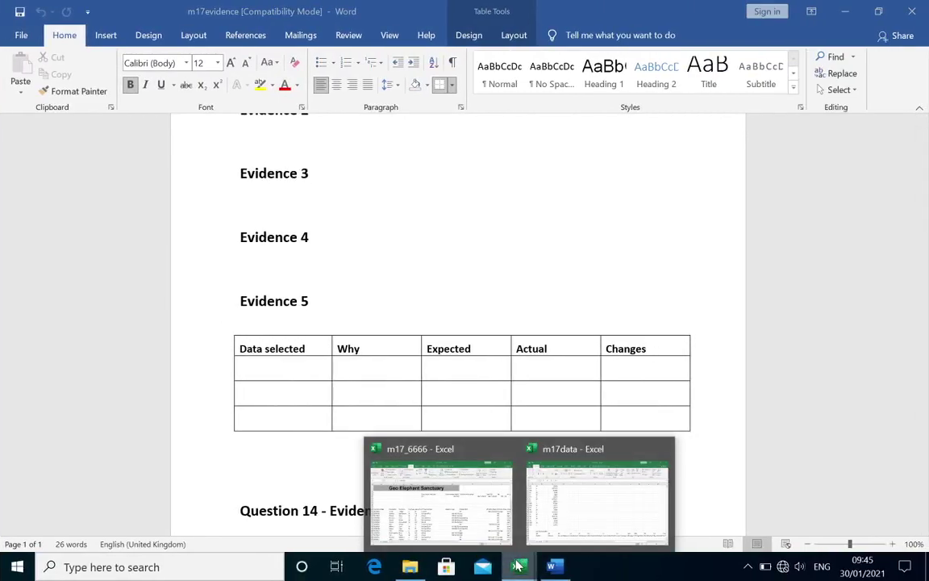
- Type Normal, Extreme and Abnormal into the three Why cells
click(401, 367)
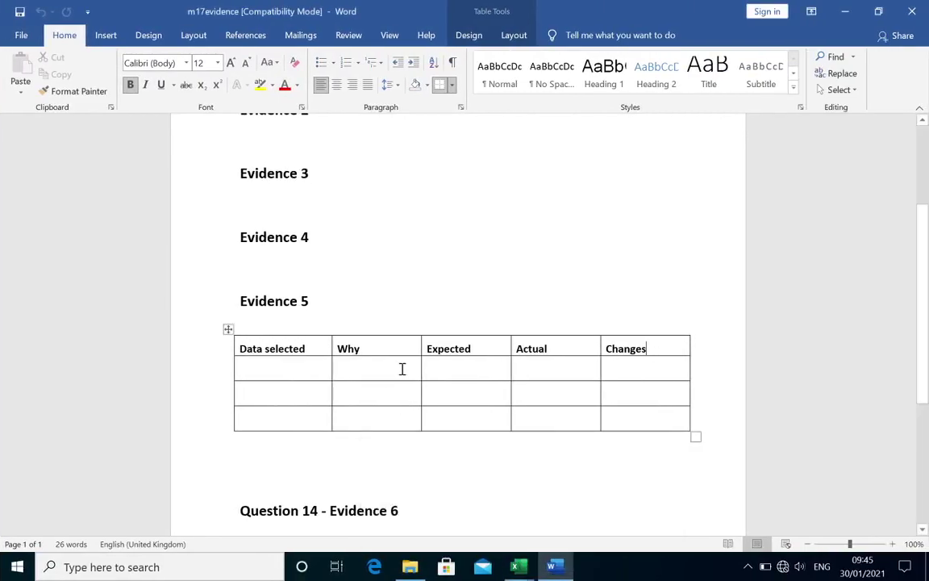
text(Norma)
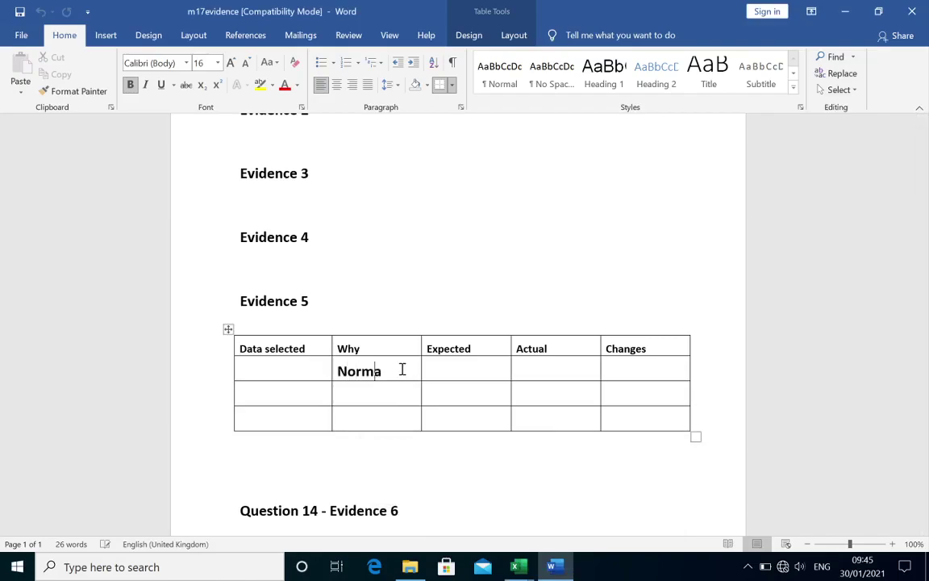
text(l)
key(Return)
key(BackSpace)
click(388, 397)
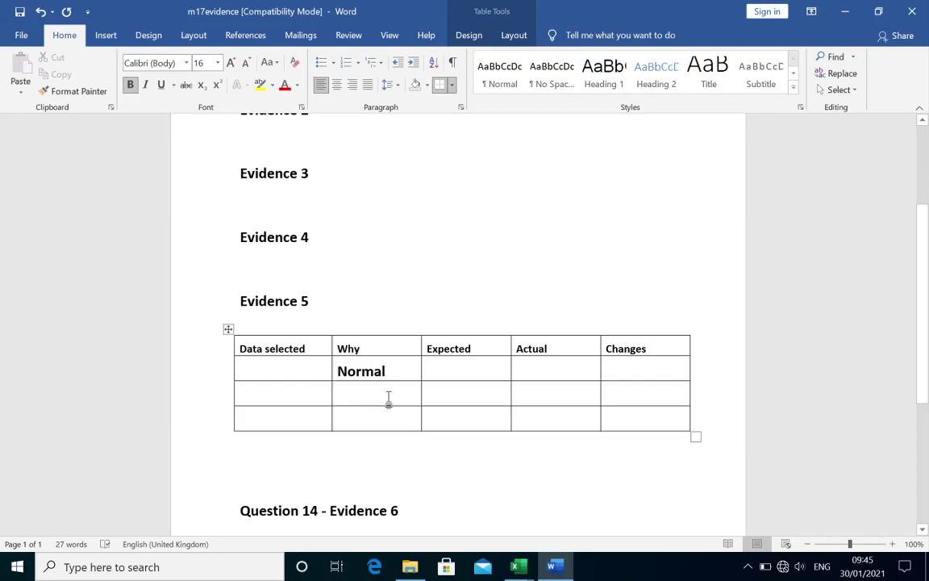
text(Extreme)
click(384, 416)
text(Abn)
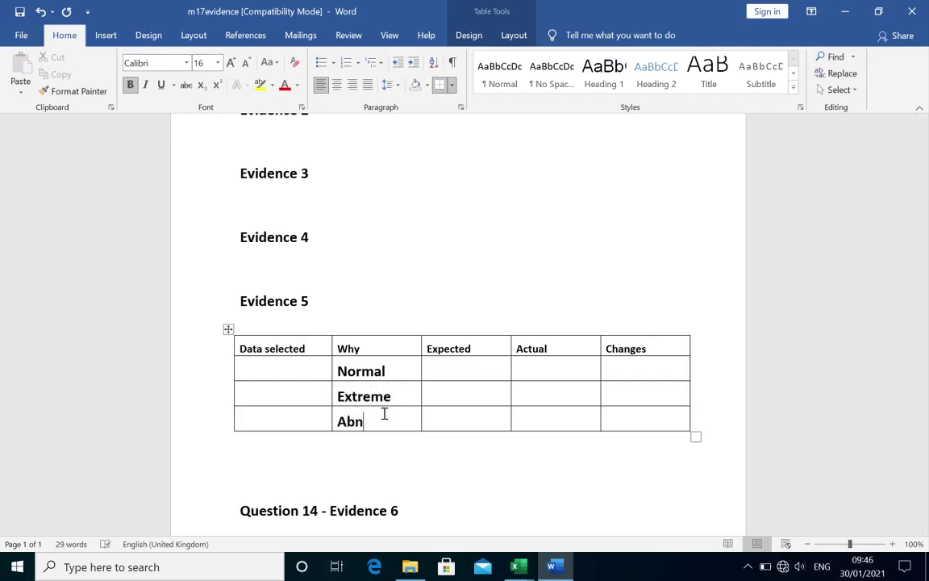
text(ormal)
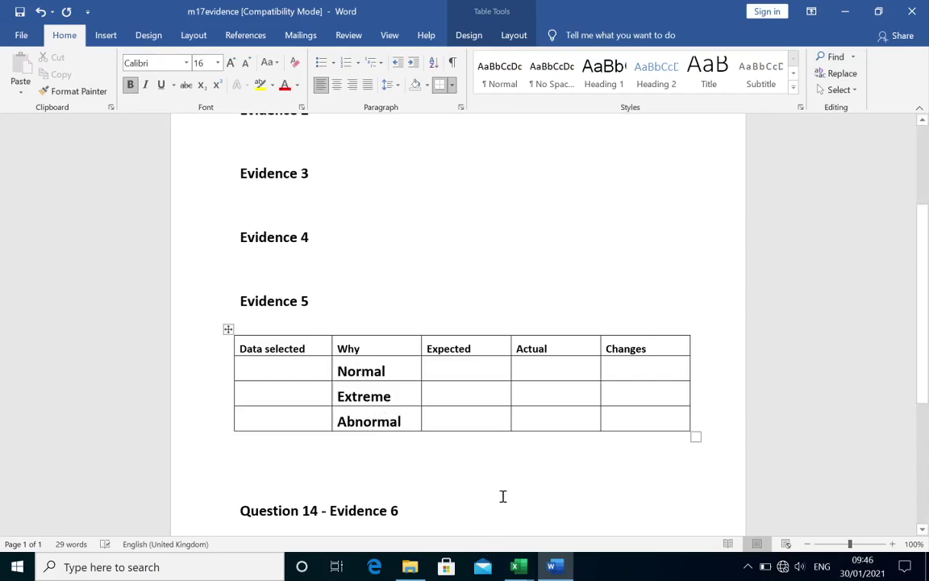
click(518, 567)
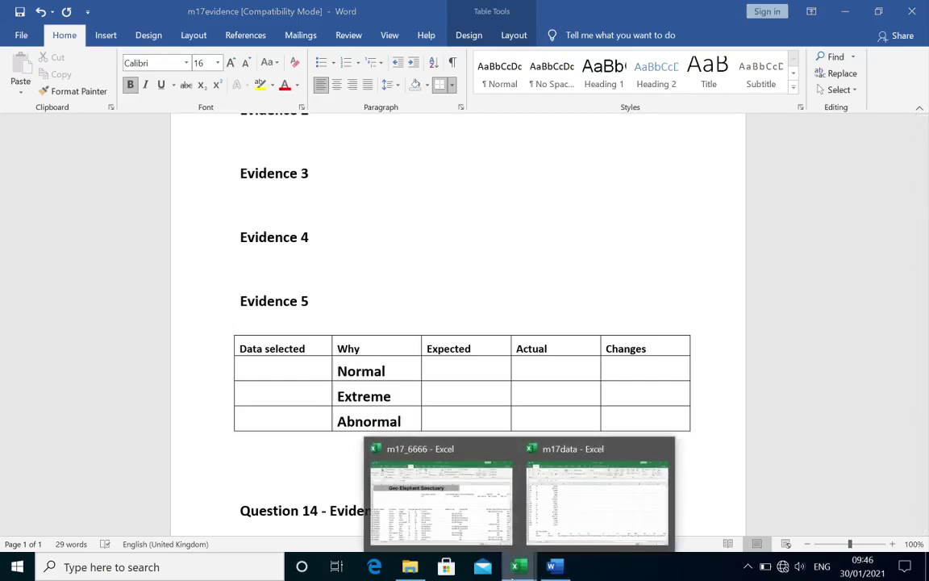
- Enter 2 into J2 in the m17_6666 workbook to test the restriction
click(468, 504)
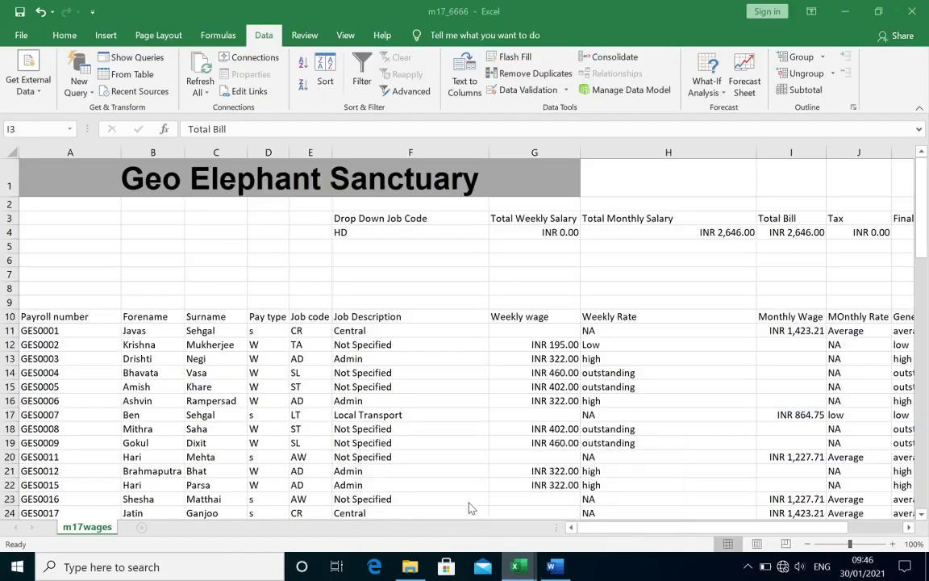
click(846, 207)
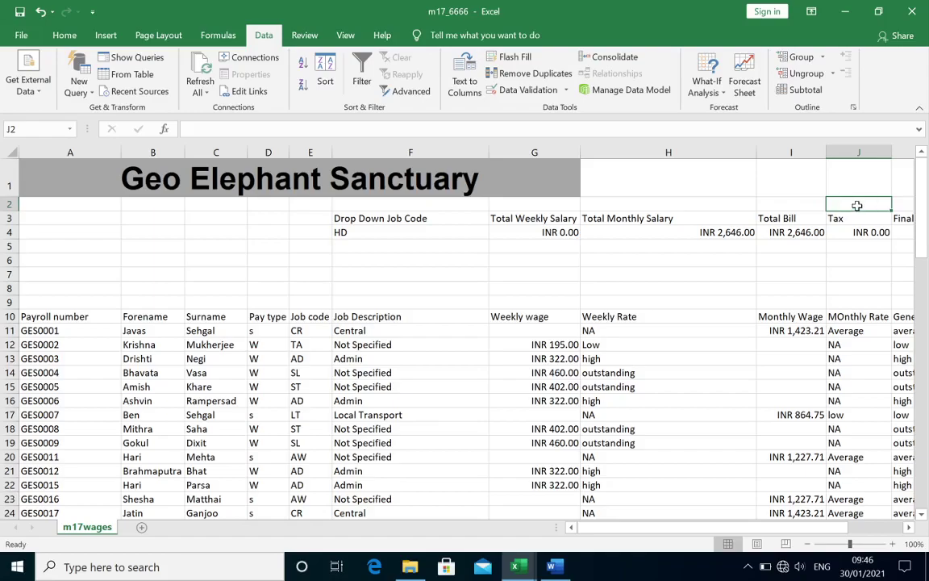
text(2)
key(Return)
- Fill the Normal row with 2, accepted expected, Accepted actual and No changes
click(553, 568)
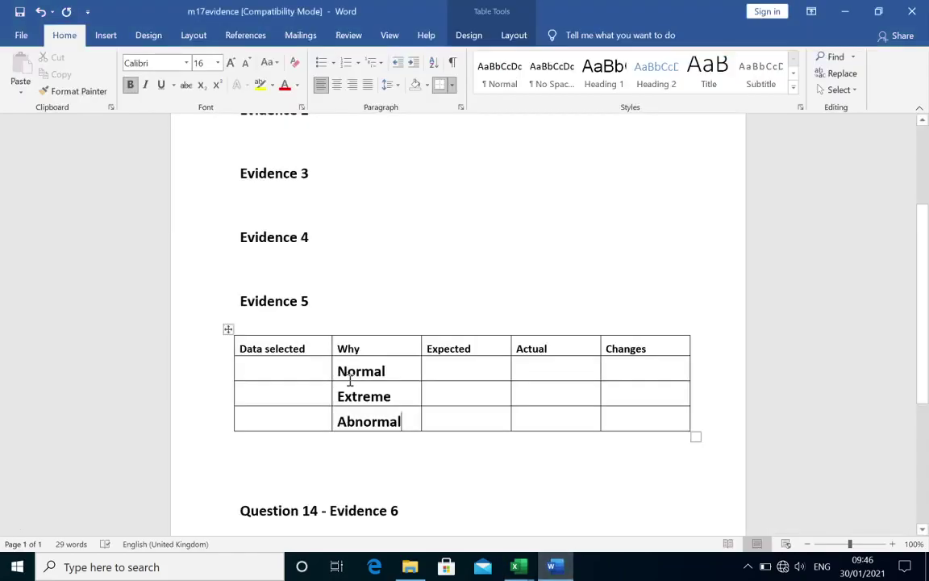
click(309, 369)
text(2)
click(447, 372)
text(ace)
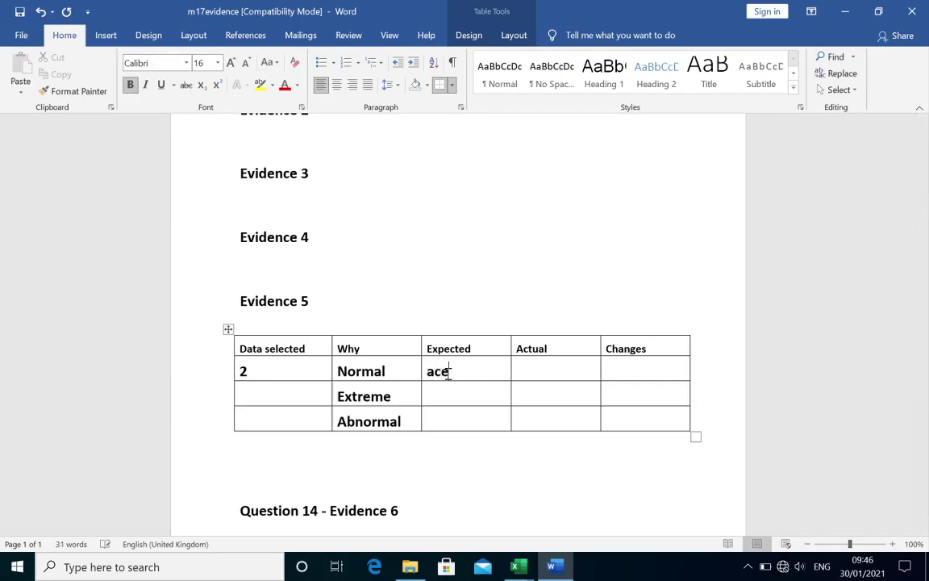
text(pted)
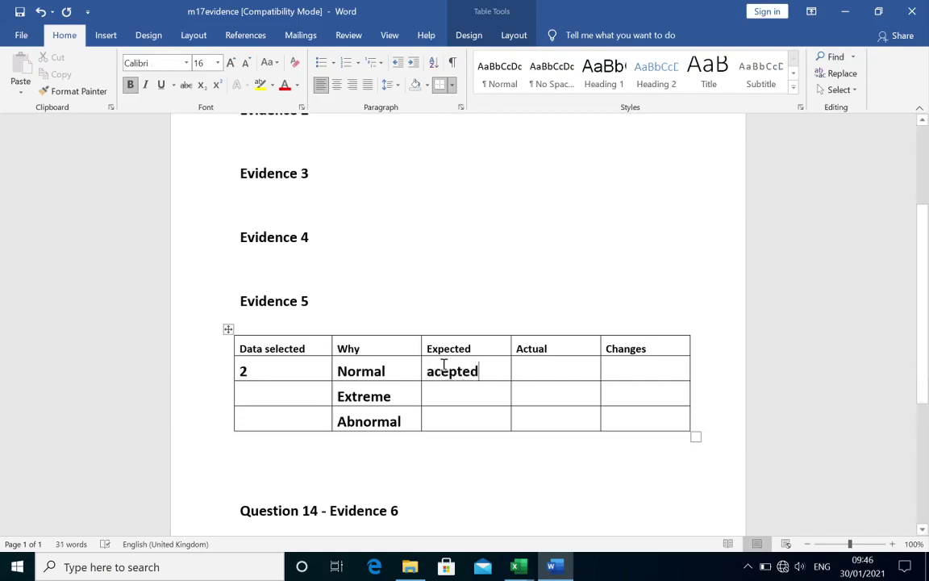
click(440, 370)
text(c)
click(545, 370)
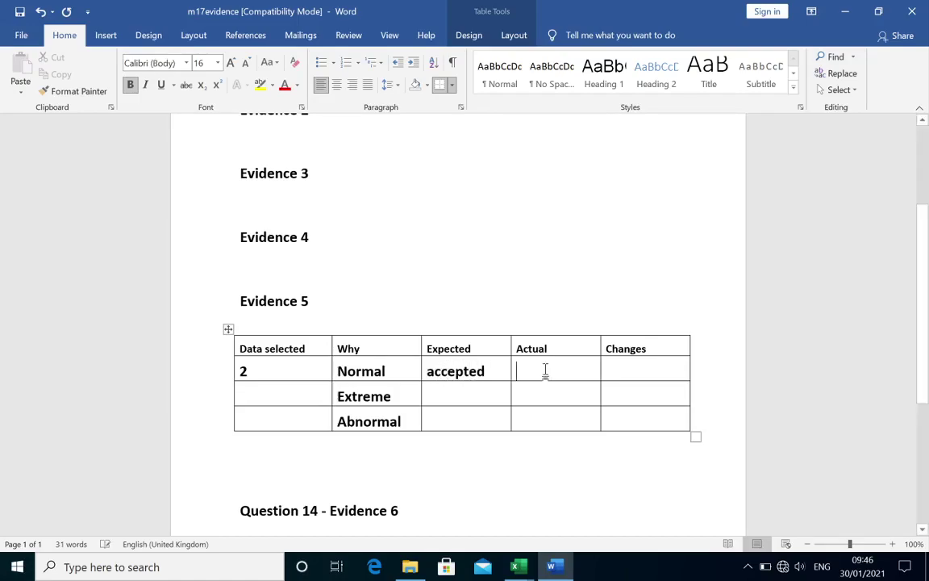
text(Accepted)
click(623, 371)
text(No)
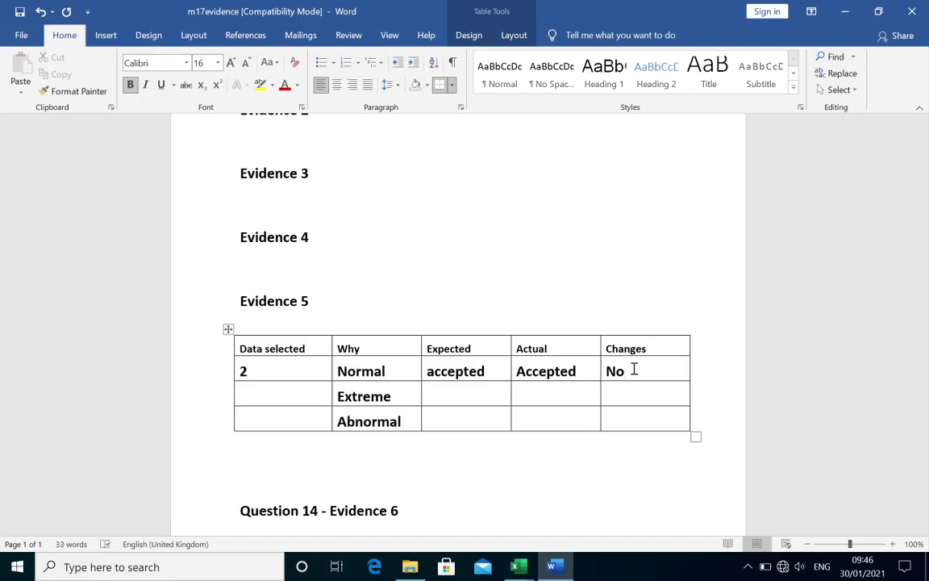
- Fill the Extreme row with 10, accepted as expected and actual, and No changes
click(287, 396)
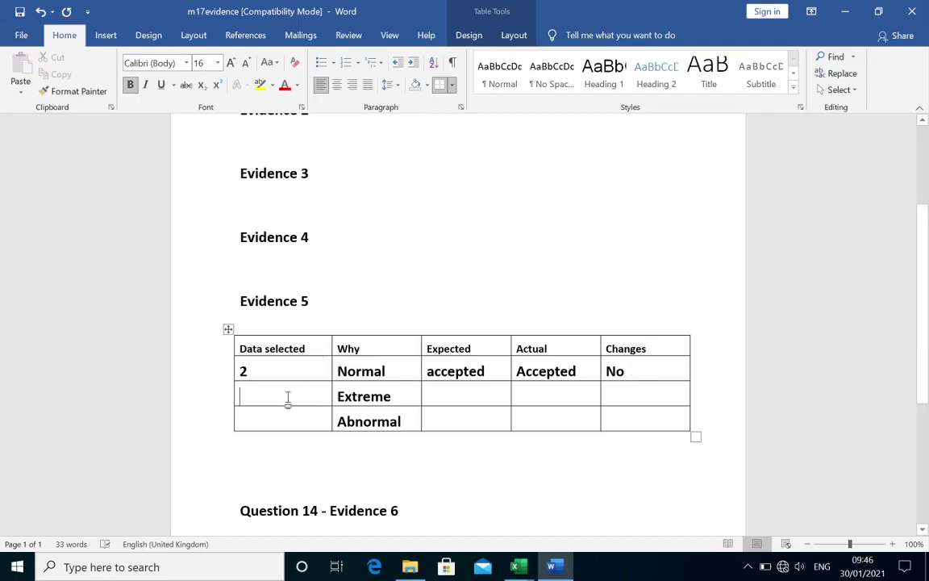
text(0.1)
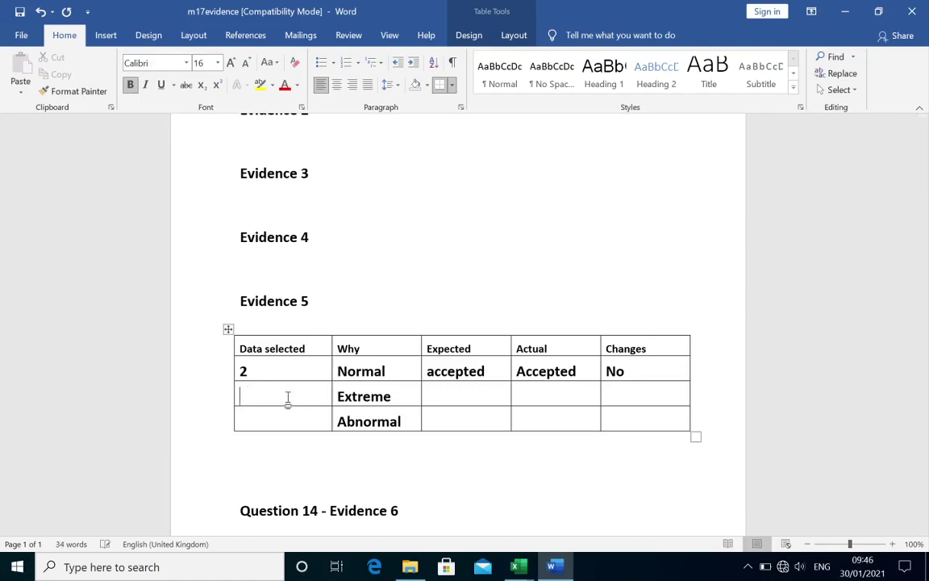
text(10)
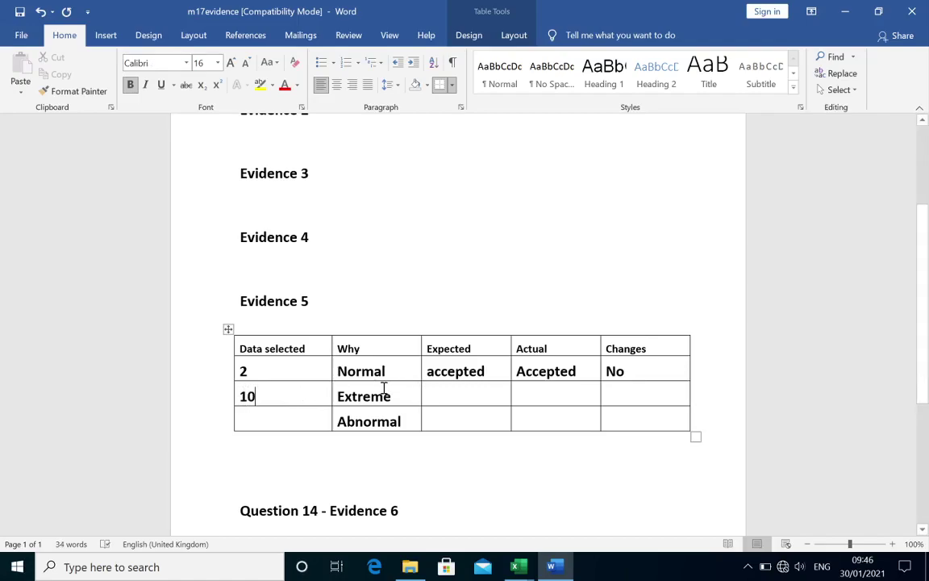
click(468, 393)
double_click(456, 371)
key(ctrl+c)
click(443, 394)
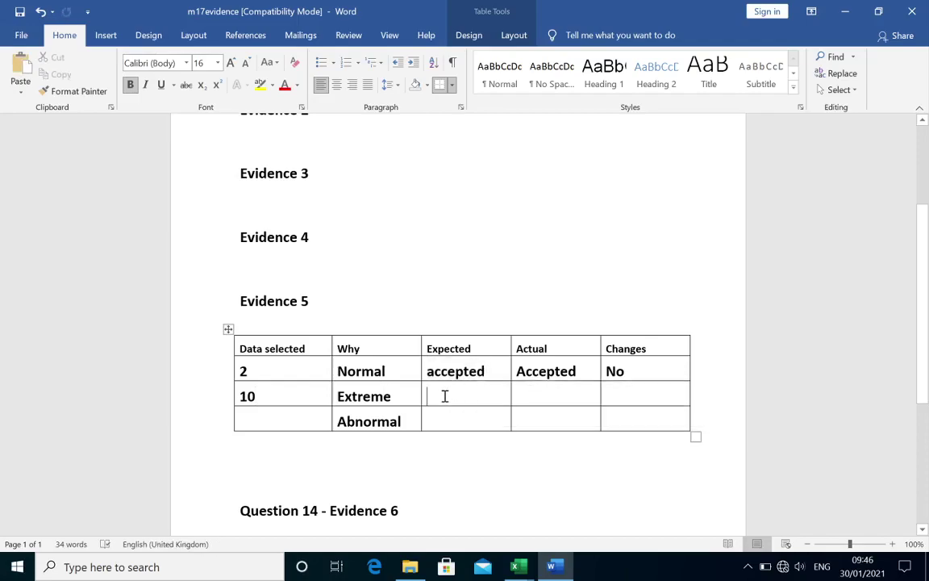
key(ctrl+v)
click(524, 393)
key(ctrl+v)
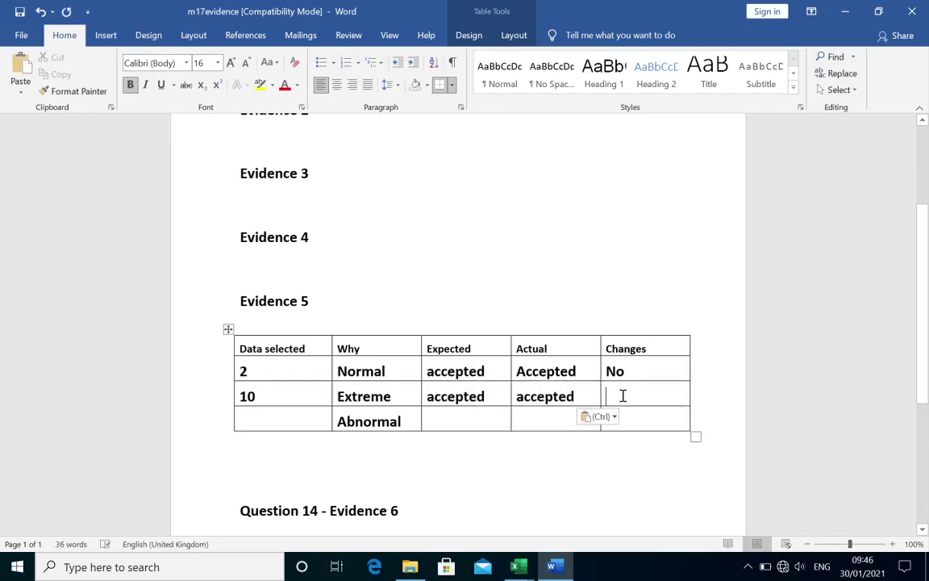
click(623, 396)
text(No)
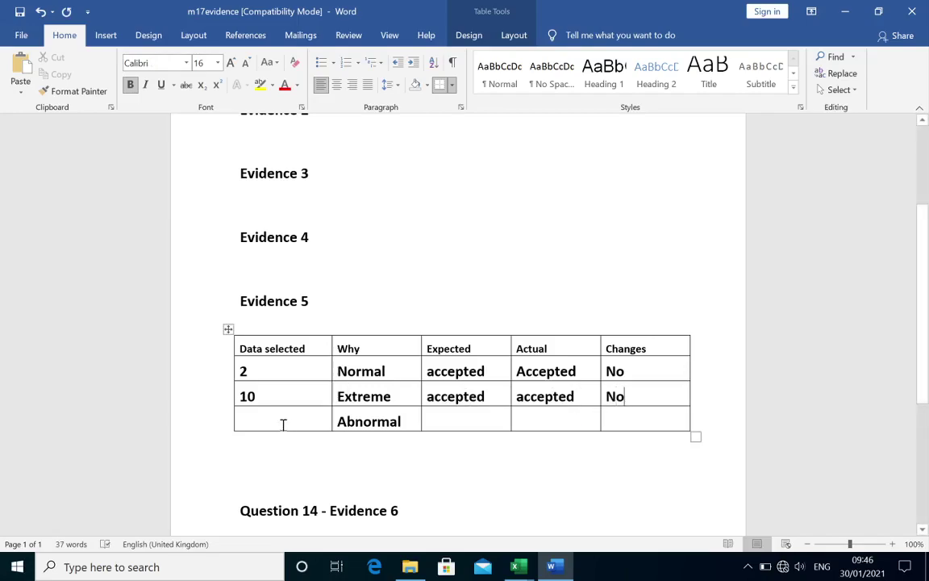
- Fill the Abnormal row with 11, Rejected results and NO changes, then review the columns
click(283, 425)
text(11)
text(Reje)
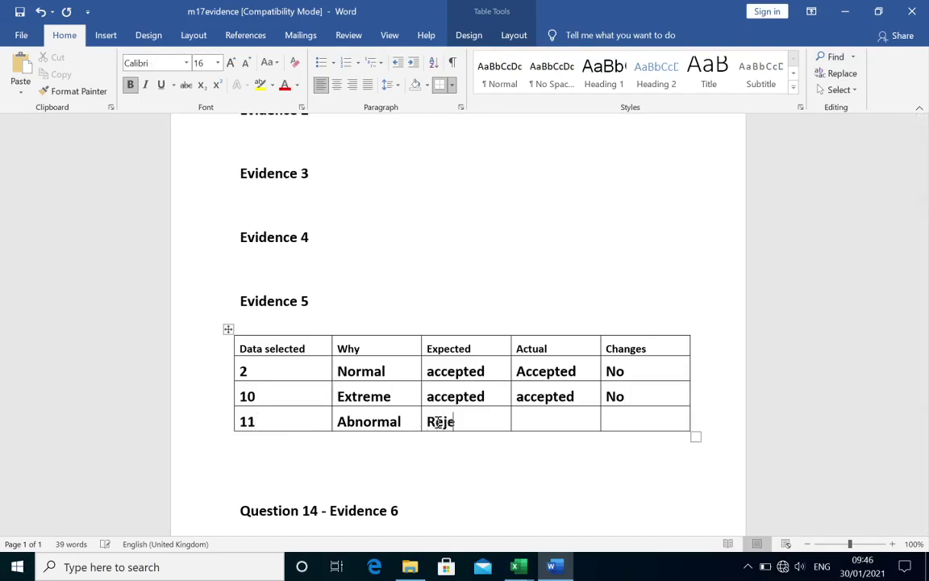
text(ed)
click(530, 428)
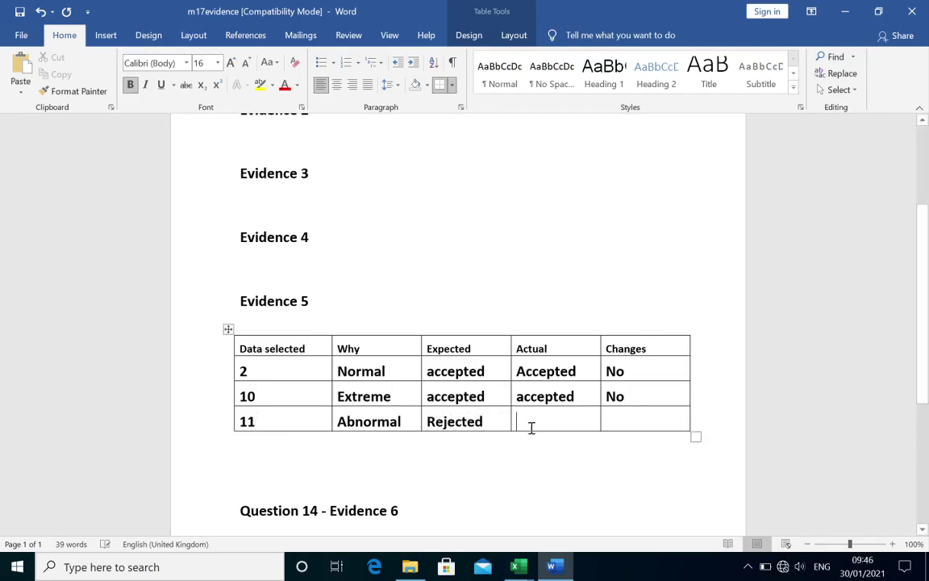
text(Rew)
key(BackSpace)
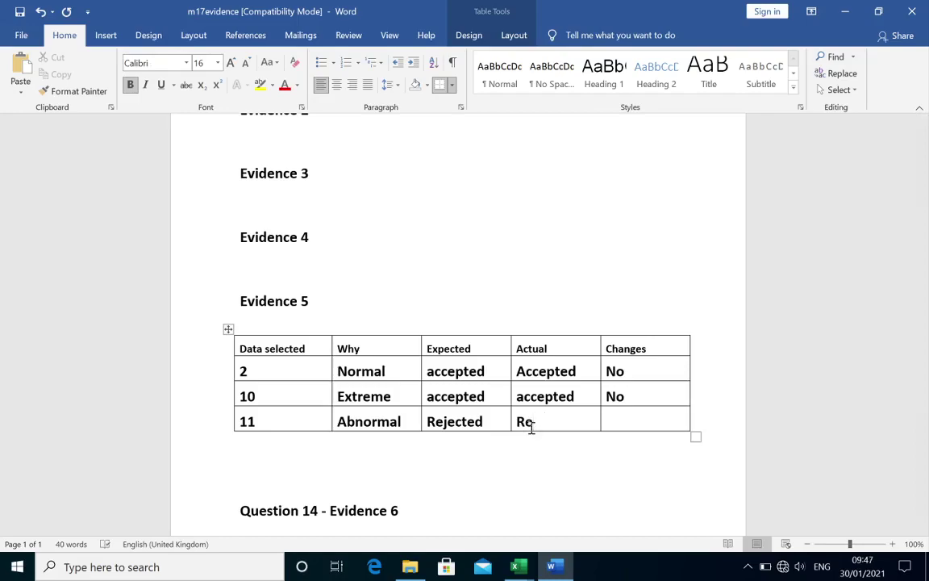
text(jected)
click(623, 423)
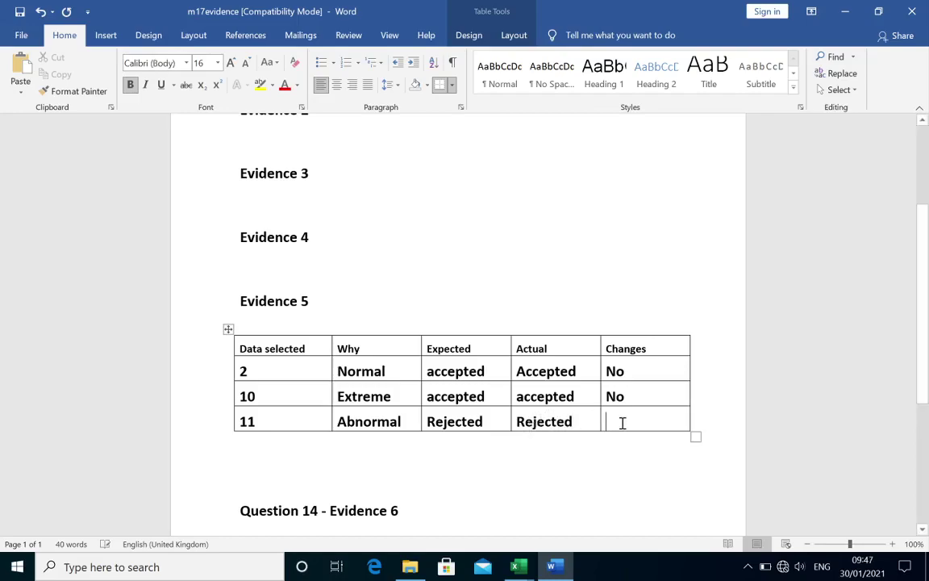
text(NO)
drag(633, 421, 619, 367)
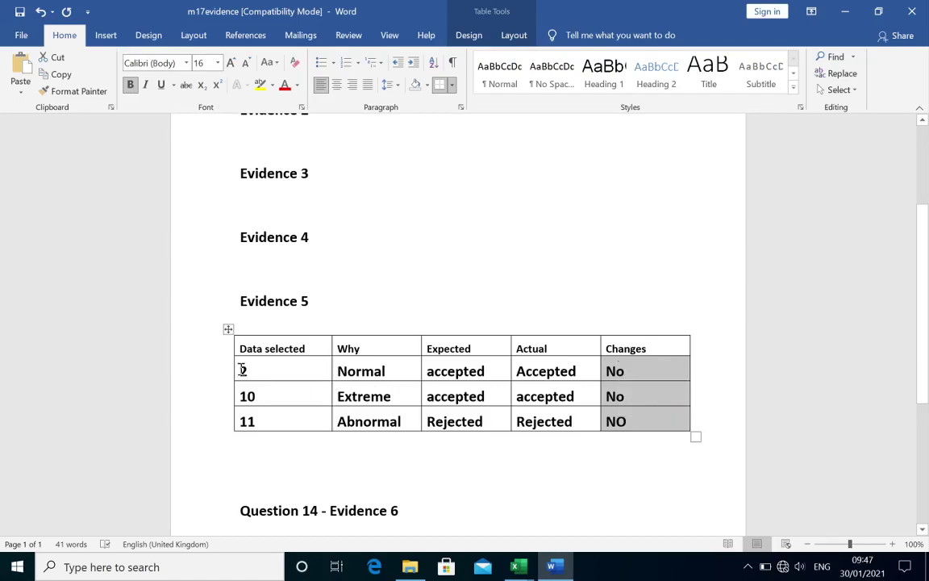
drag(242, 369, 259, 410)
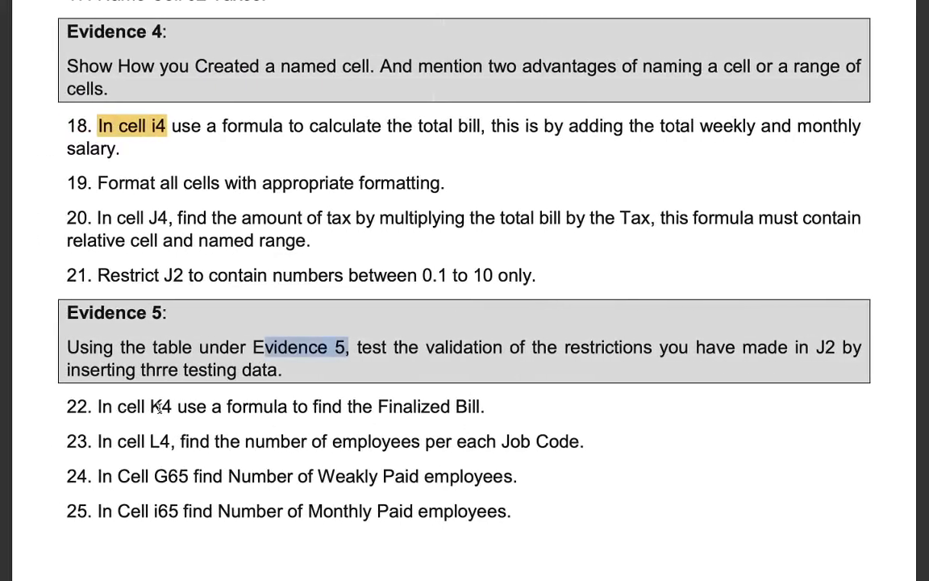
- Read task 22 about the Finalized Bill in K4, then bring back the m17_6666 workbook
drag(145, 406, 502, 417)
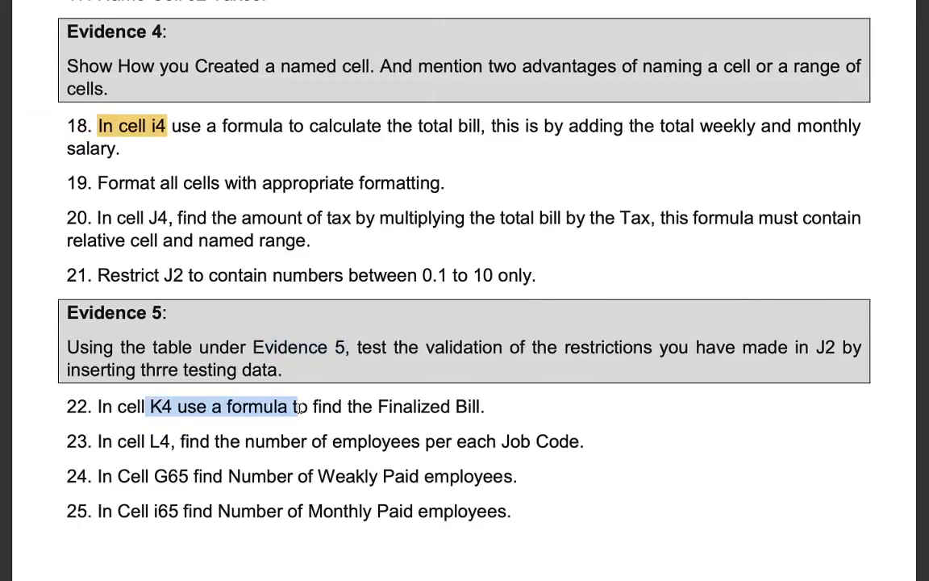
click(502, 416)
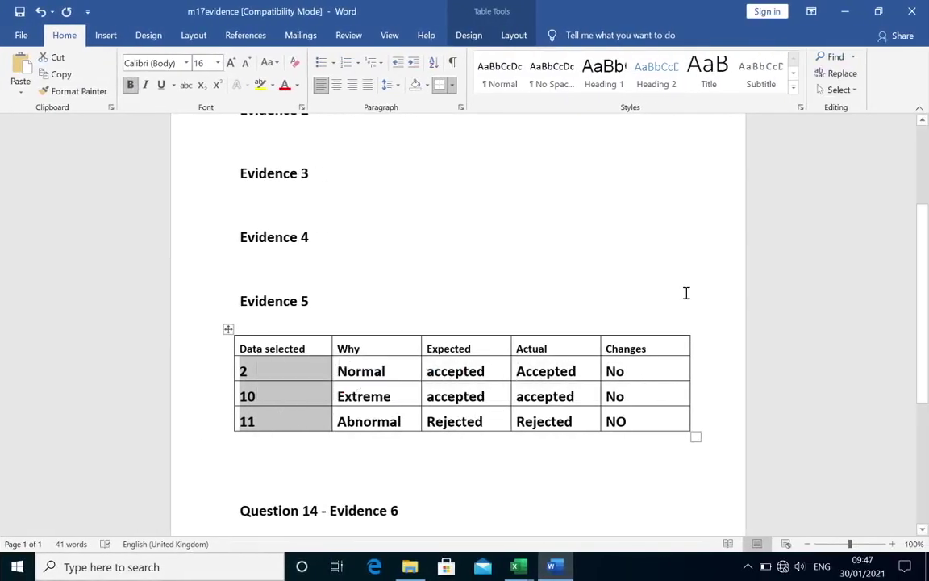
mouse_move(518, 567)
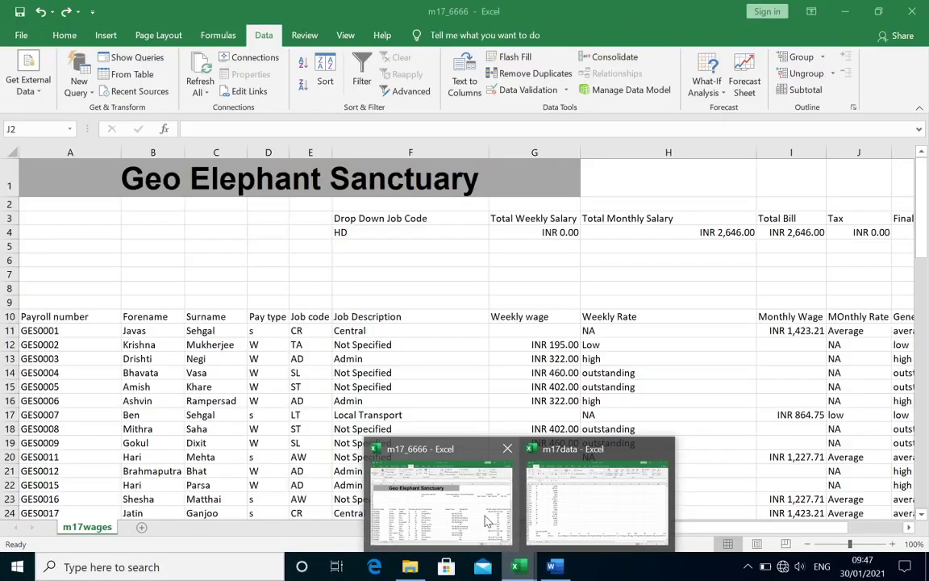
click(486, 521)
- Enter =I4+J4 in K4 so the Finalized Bill shows INR 2,646.00
drag(632, 528, 710, 529)
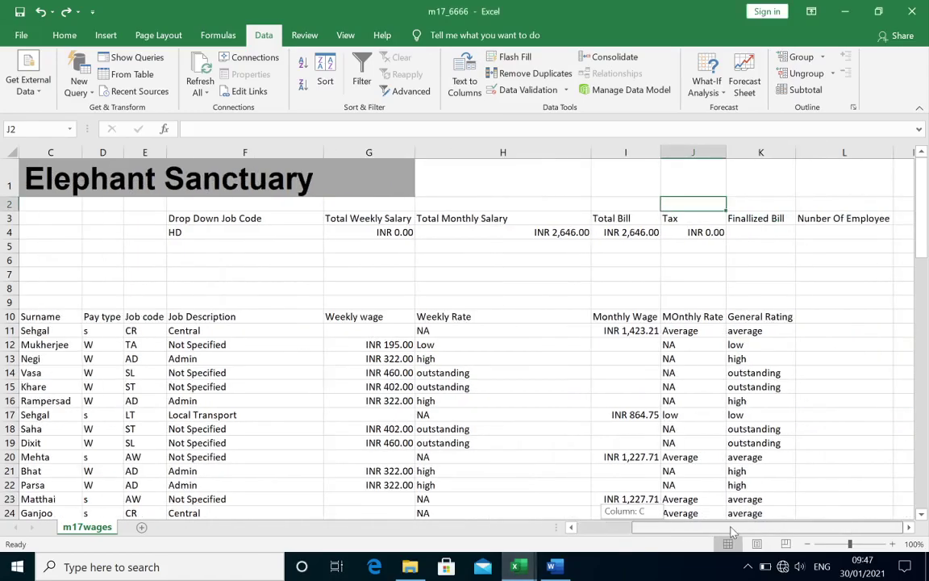
click(779, 231)
text(=)
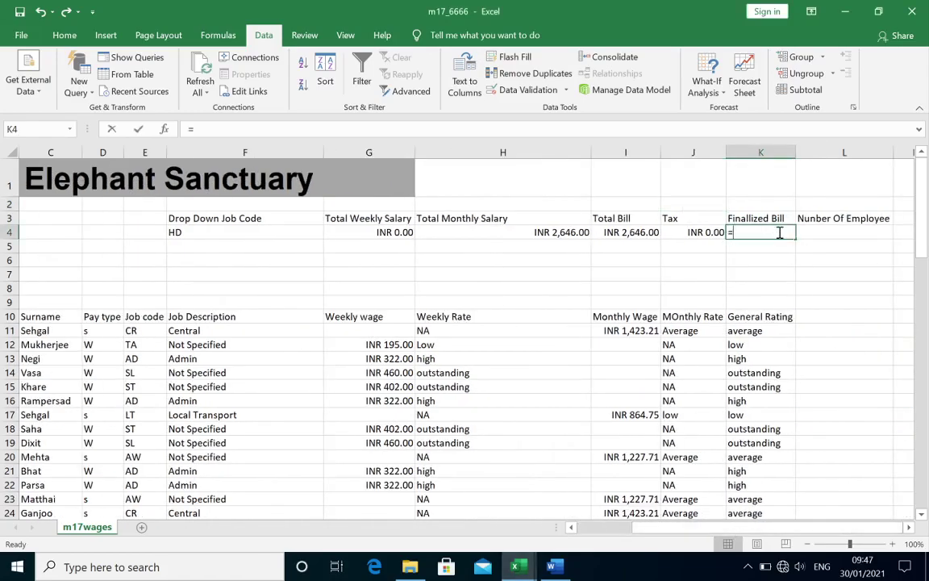
click(646, 236)
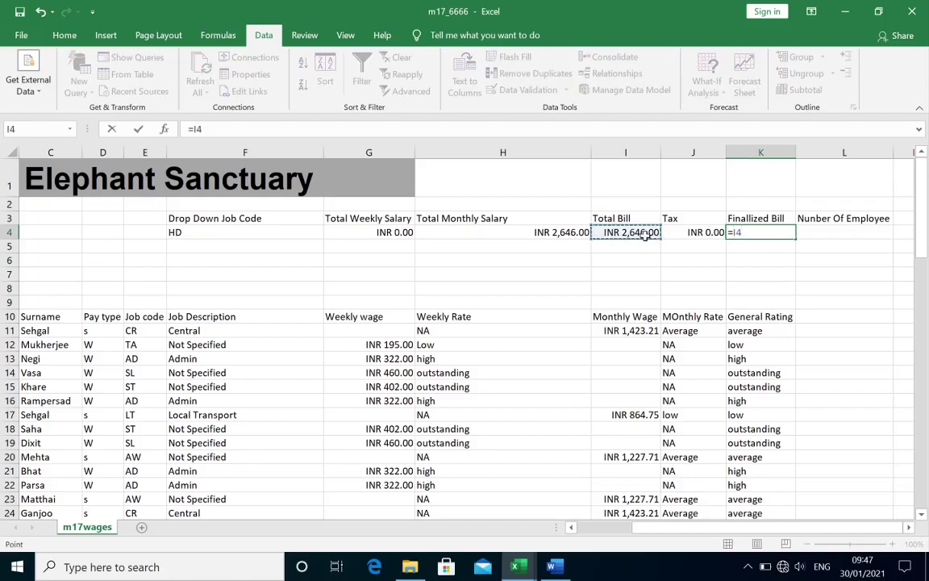
text(+)
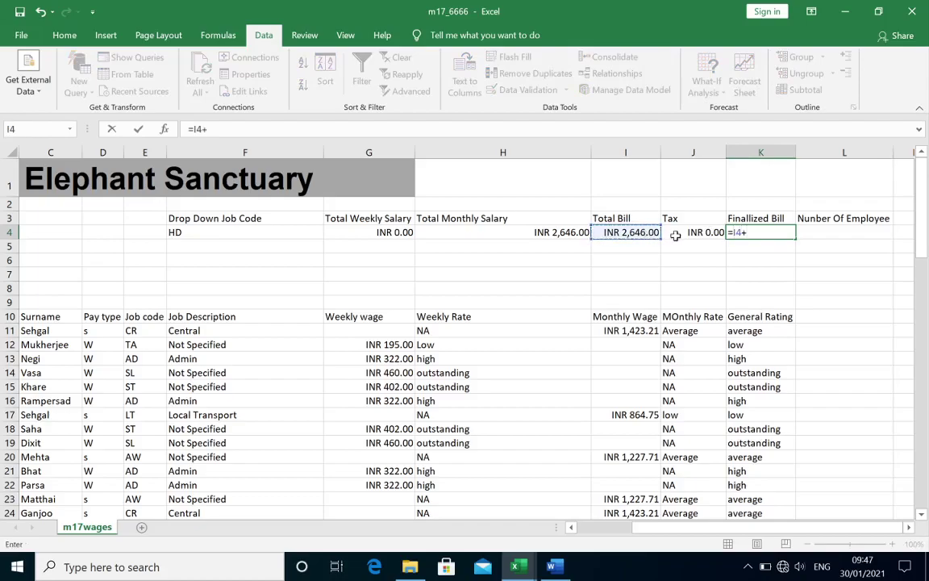
click(694, 231)
key(Return)
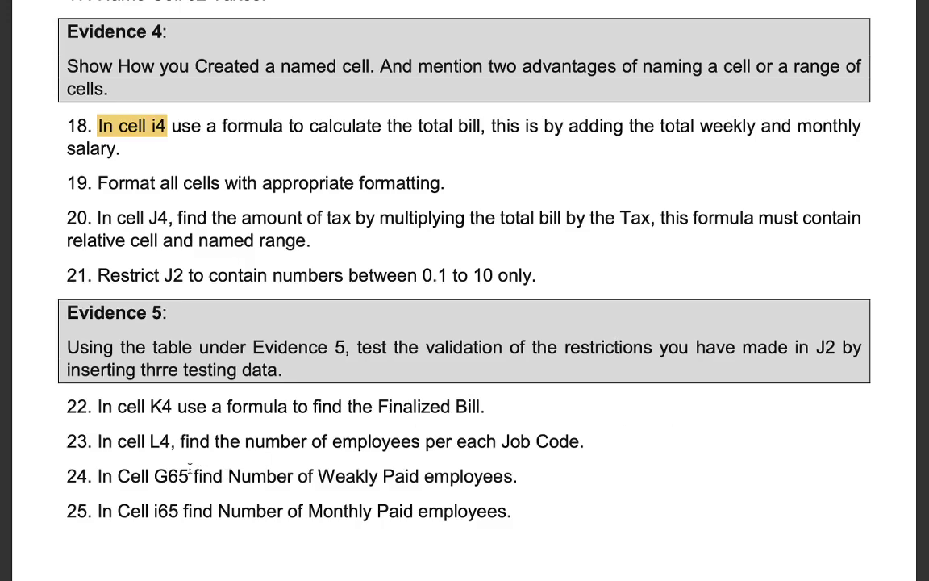
- Highlight the phrase 'number of employees' in task 23 of the brief in yellow
drag(244, 445, 420, 448)
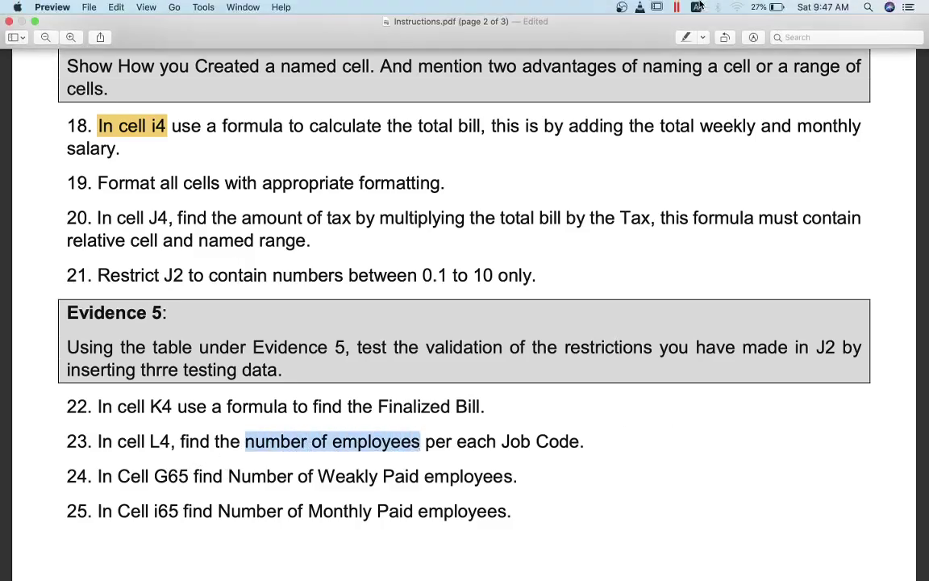
click(618, 36)
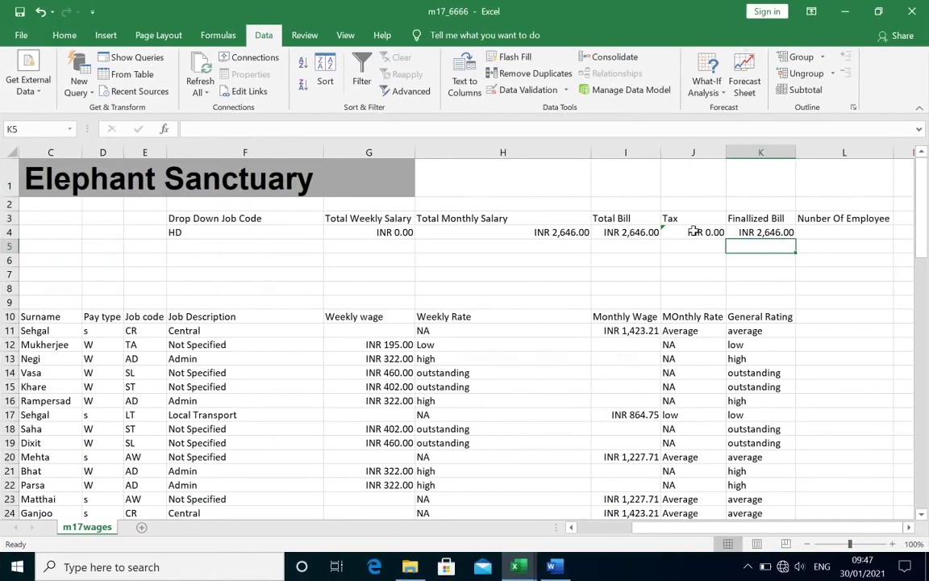
- Enter =COUNTIF(E11:E64,F4) in L4 to count employees by the F4 job code
click(840, 234)
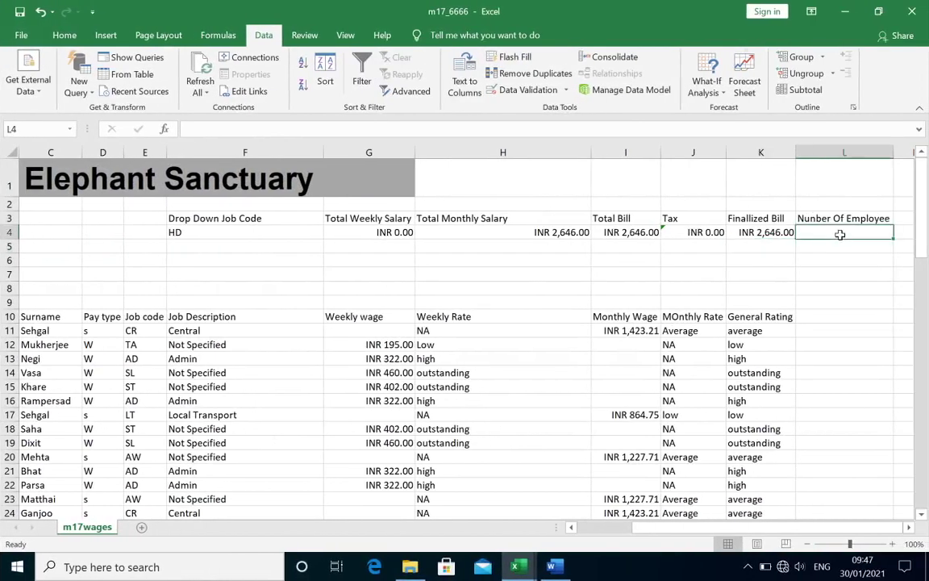
text(=countif)
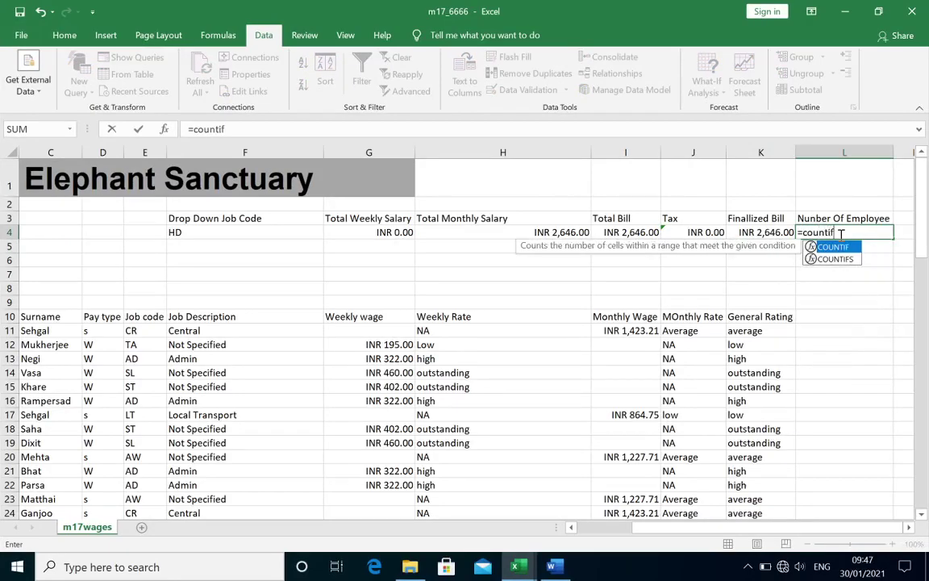
double_click(838, 249)
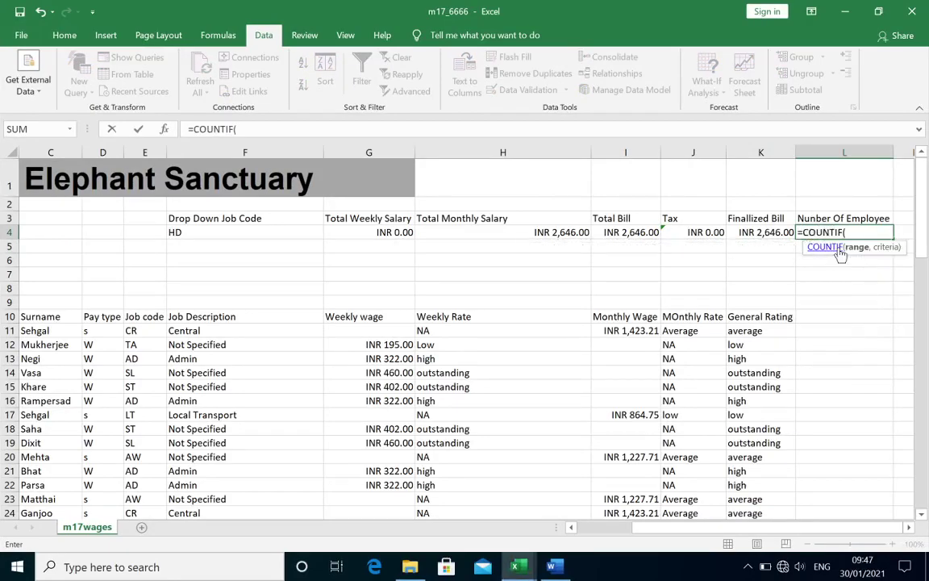
click(250, 234)
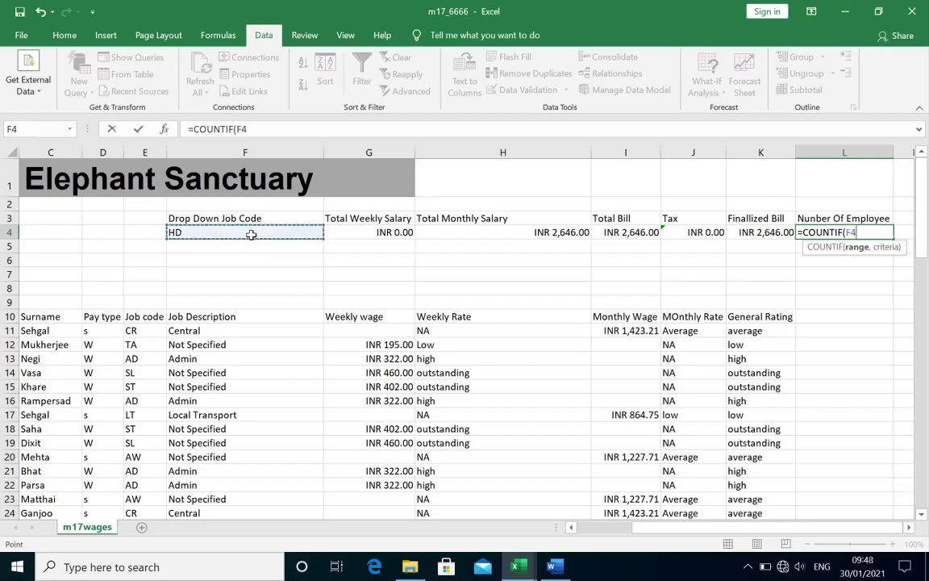
key(BackSpace)
key(BackSpace)
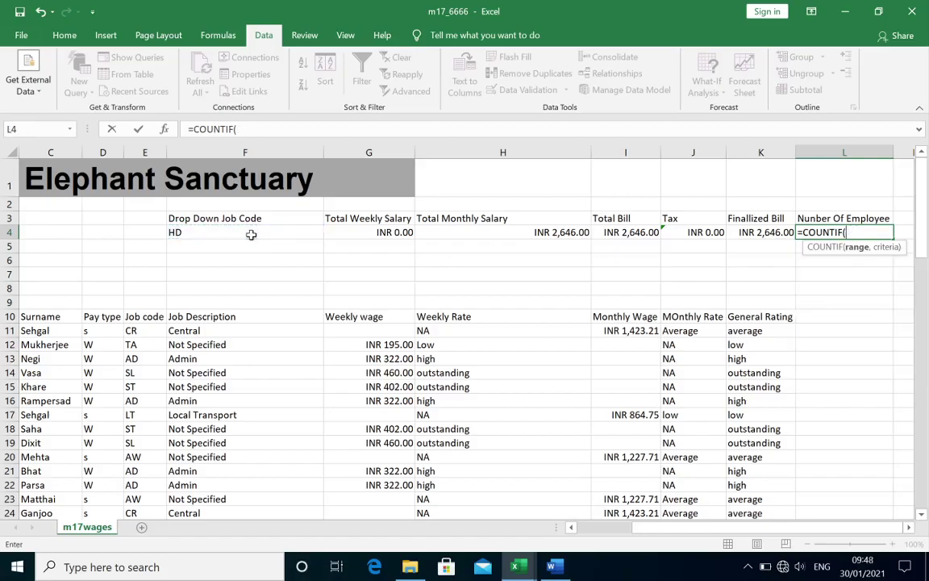
mouse_move(143, 330)
mouse_down()
mouse_move(133, 568)
mouse_move(145, 476)
mouse_up()
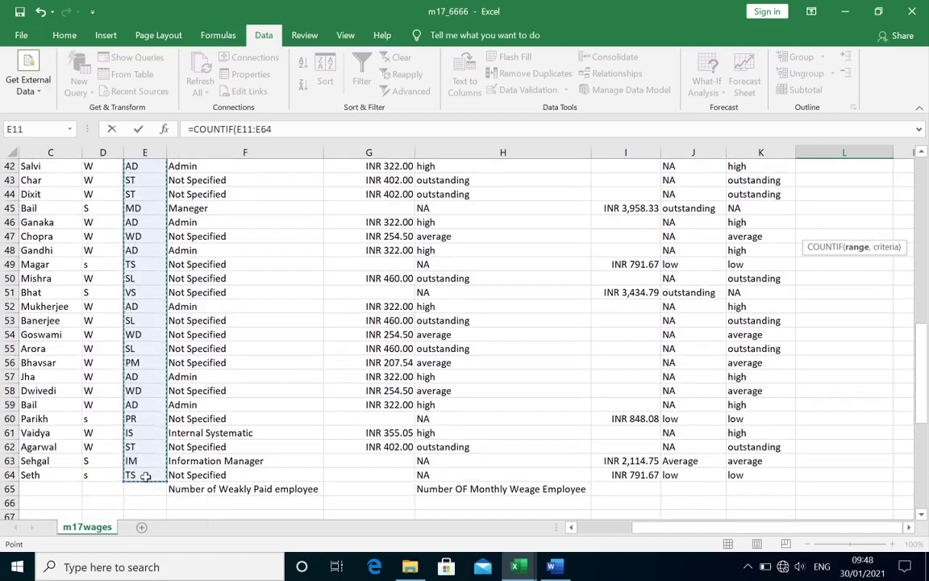
text(,)
scroll(407, 336, up, 9)
scroll(406, 335, up, 5)
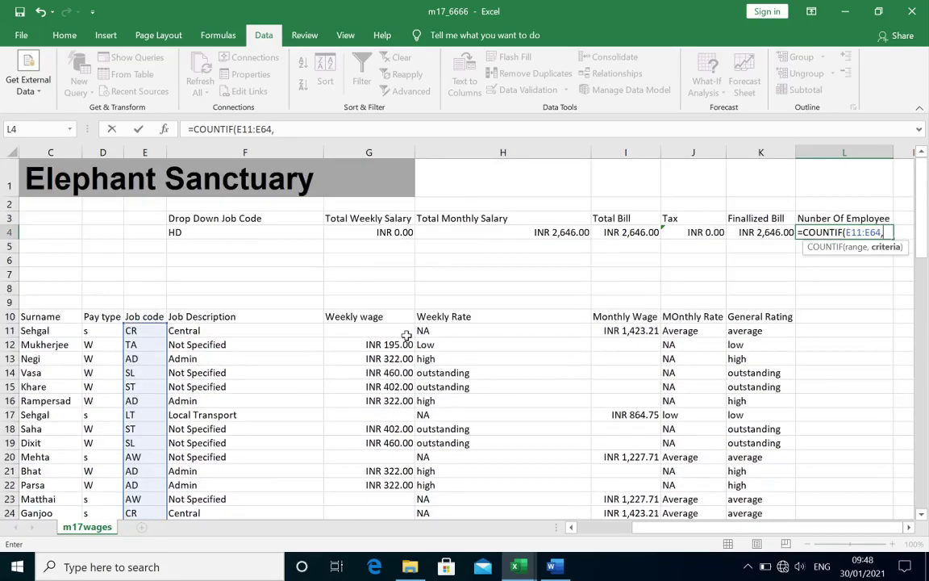
click(293, 232)
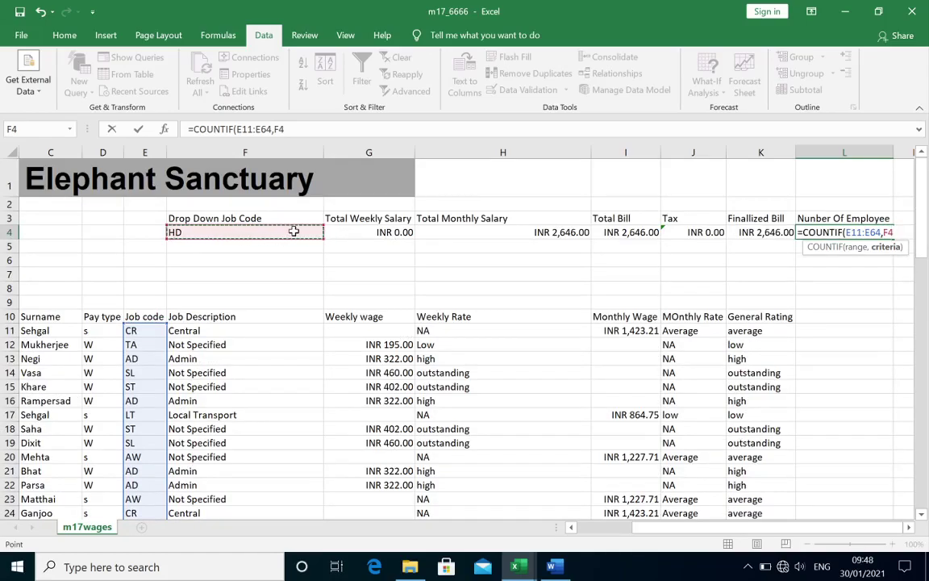
key(Return)
- Test the count with job codes IC and PM, then clear F4 and recheck L4
click(294, 232)
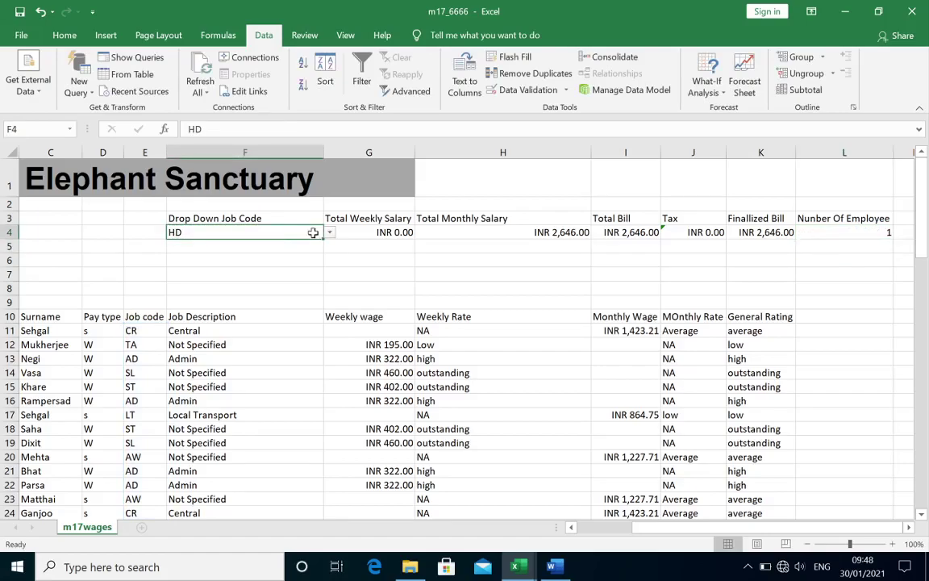
click(329, 233)
click(311, 268)
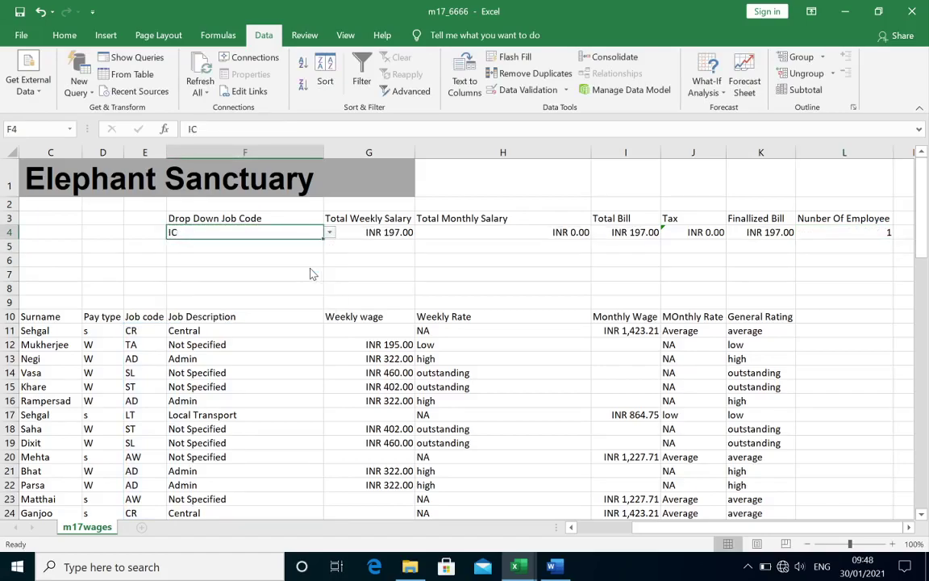
click(329, 232)
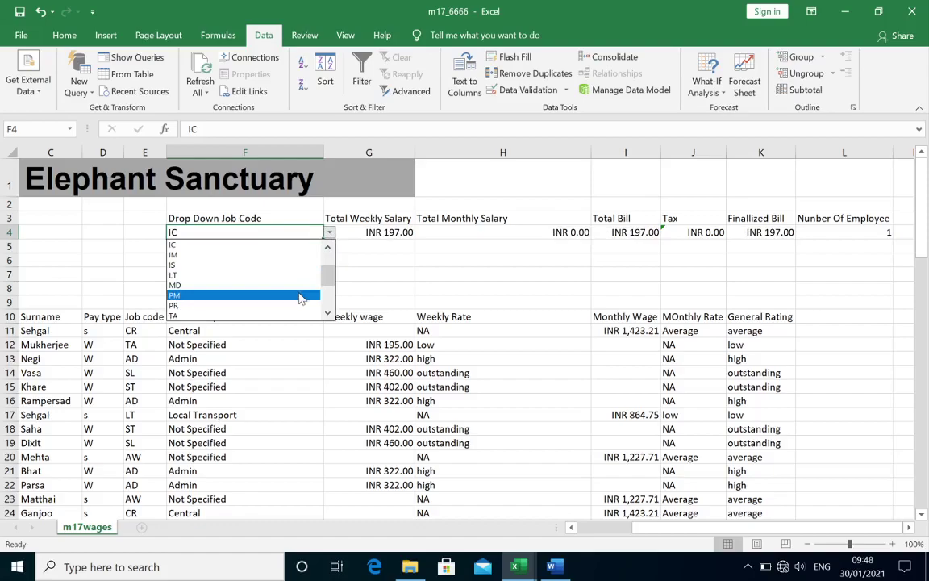
click(300, 295)
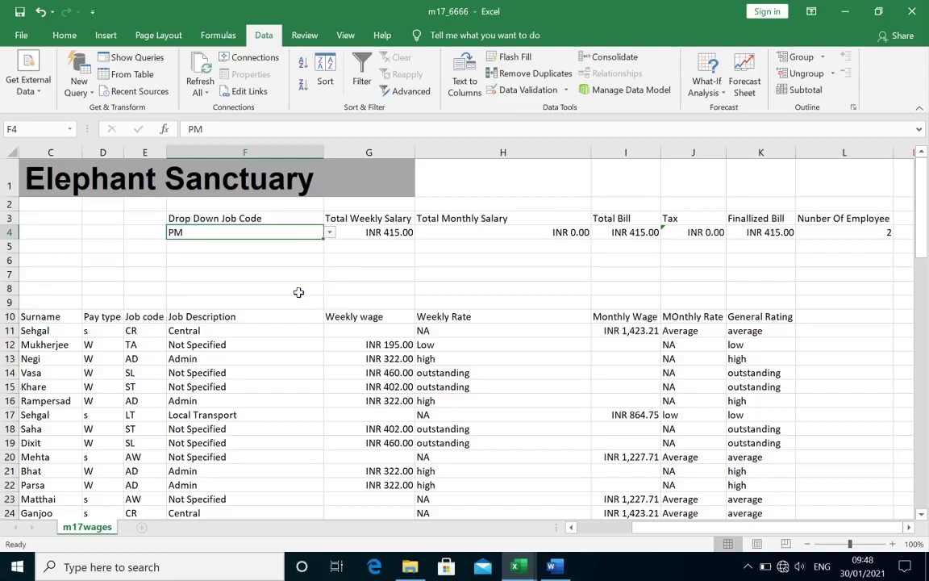
key(BackSpace)
key(Return)
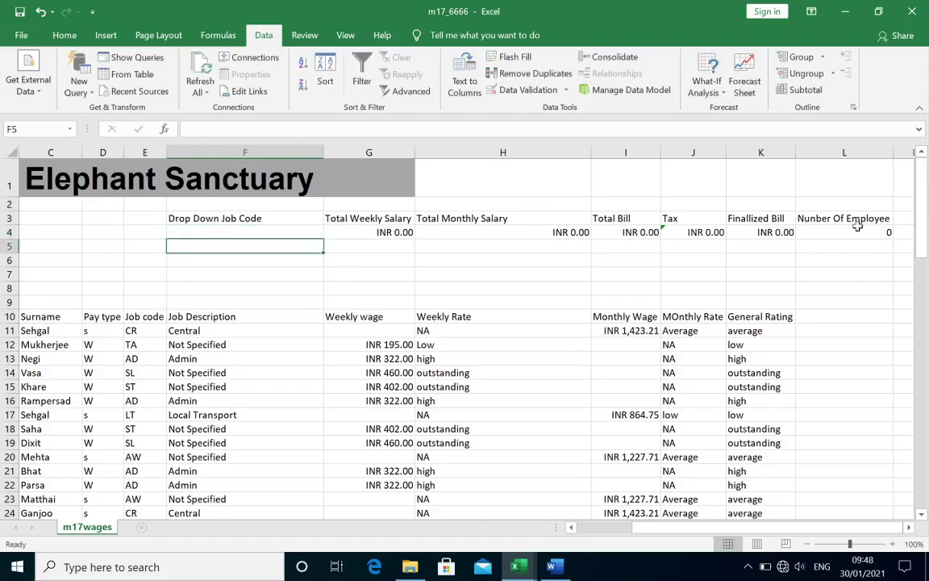
click(858, 228)
click(301, 231)
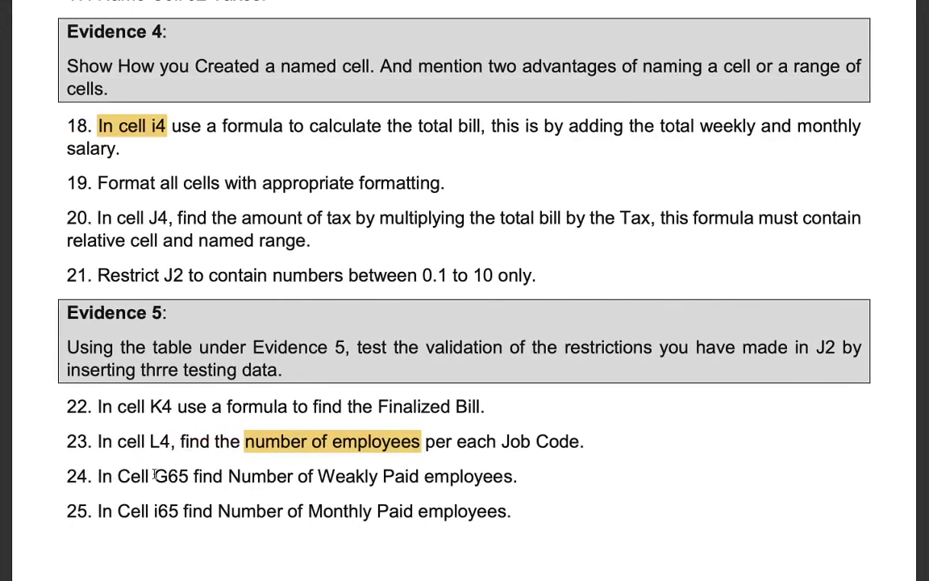
drag(152, 475, 187, 477)
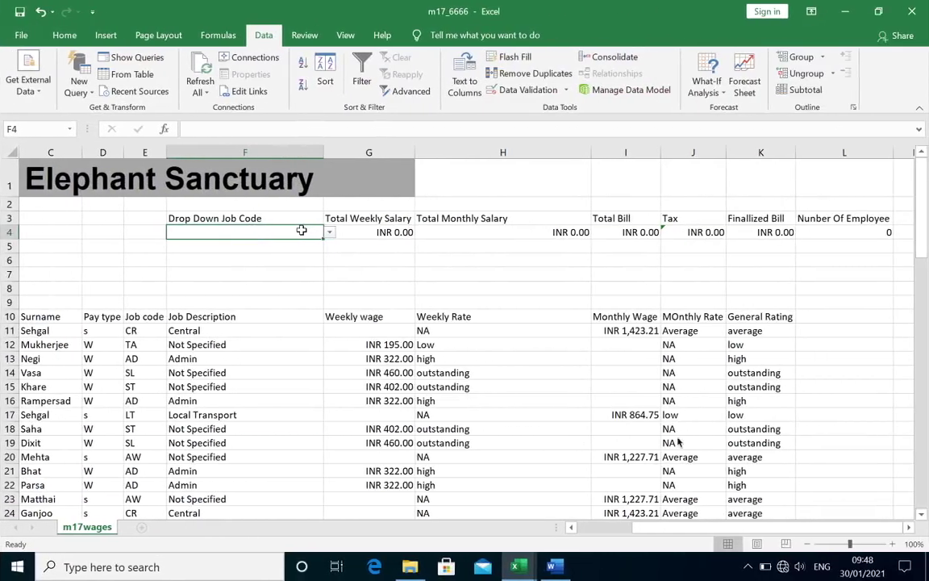
- Enter =SUM(G11:G63) in G65 to total weekly wages, giving INR 11,788.33
scroll(593, 354, down, 3)
scroll(593, 354, down, 4)
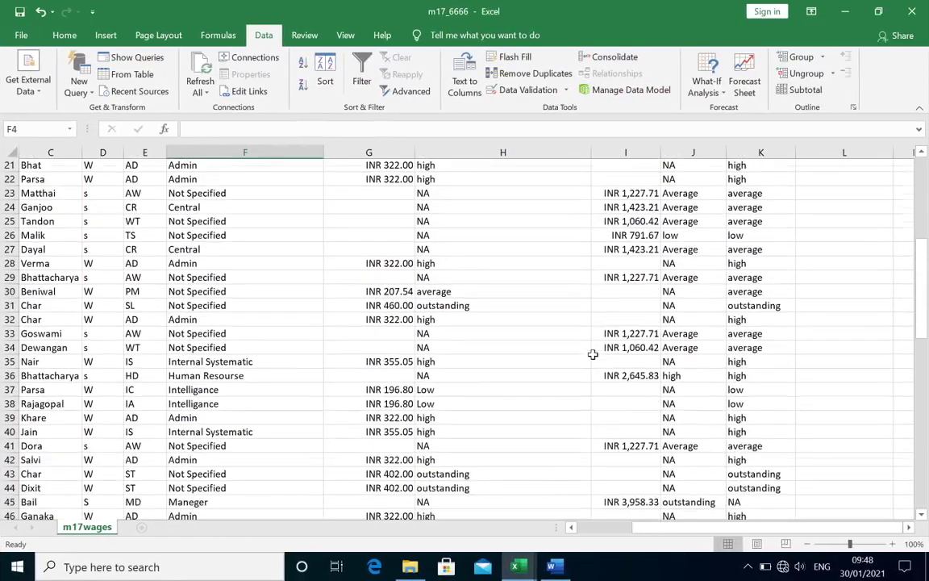
scroll(593, 354, down, 6)
scroll(593, 354, down, 4)
scroll(593, 355, down, 1)
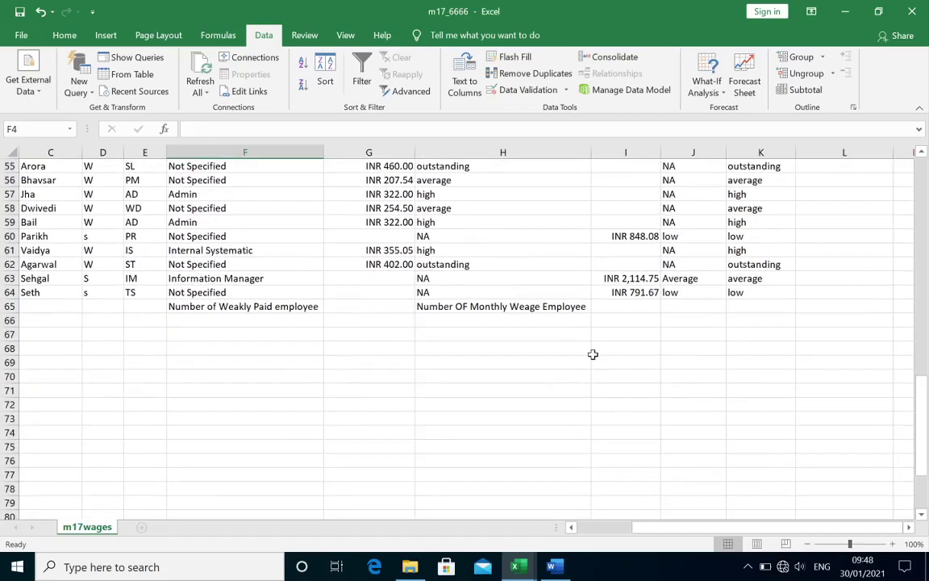
click(372, 307)
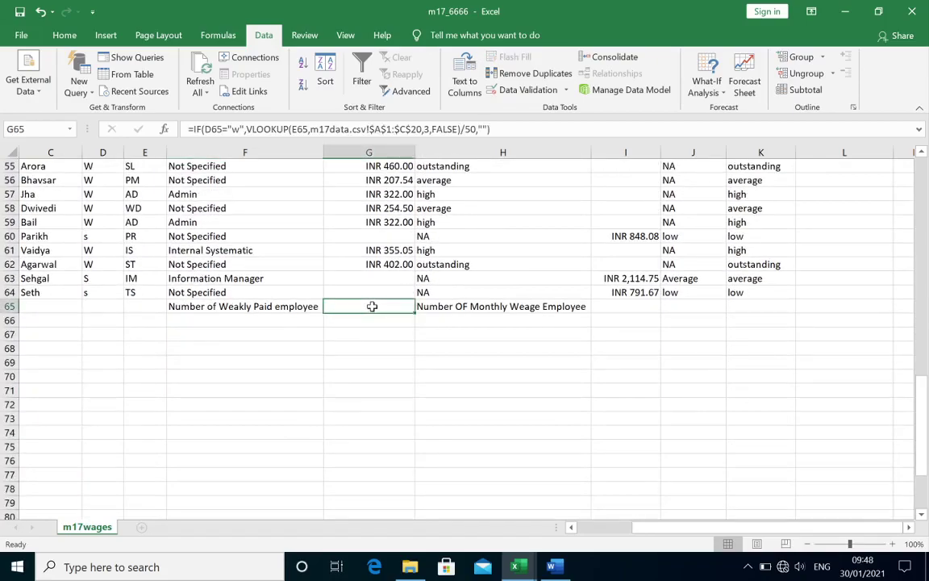
text(=sum)
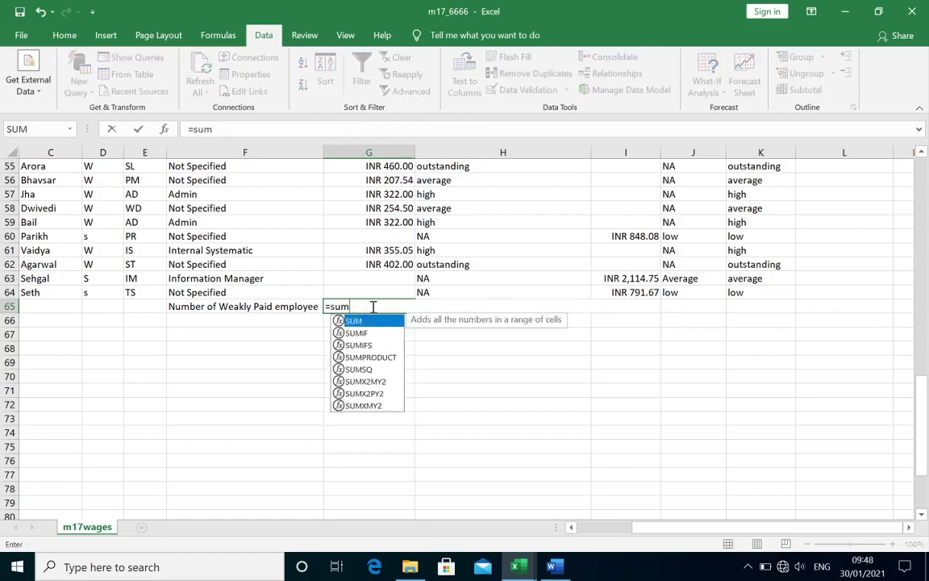
double_click(374, 322)
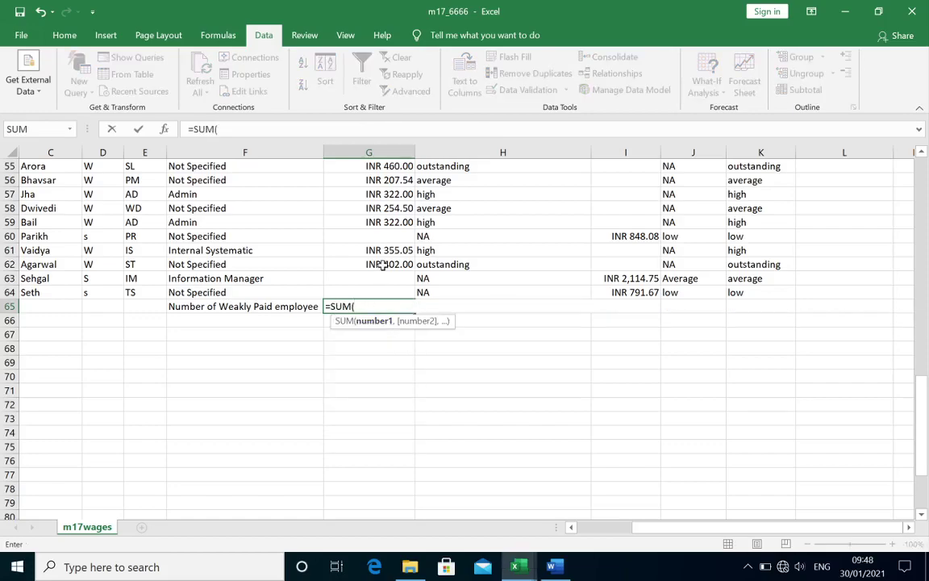
drag(384, 266, 392, 177)
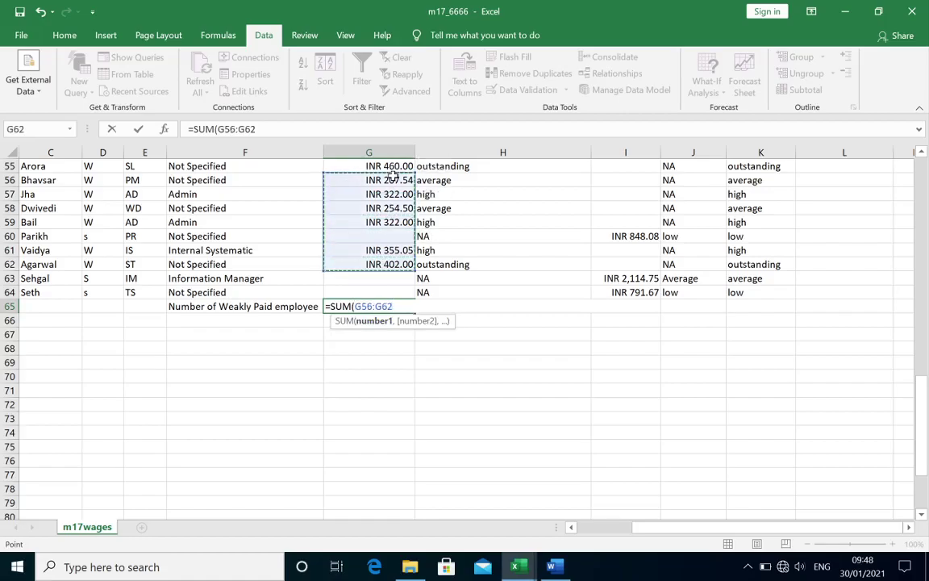
drag(382, 279, 385, 134)
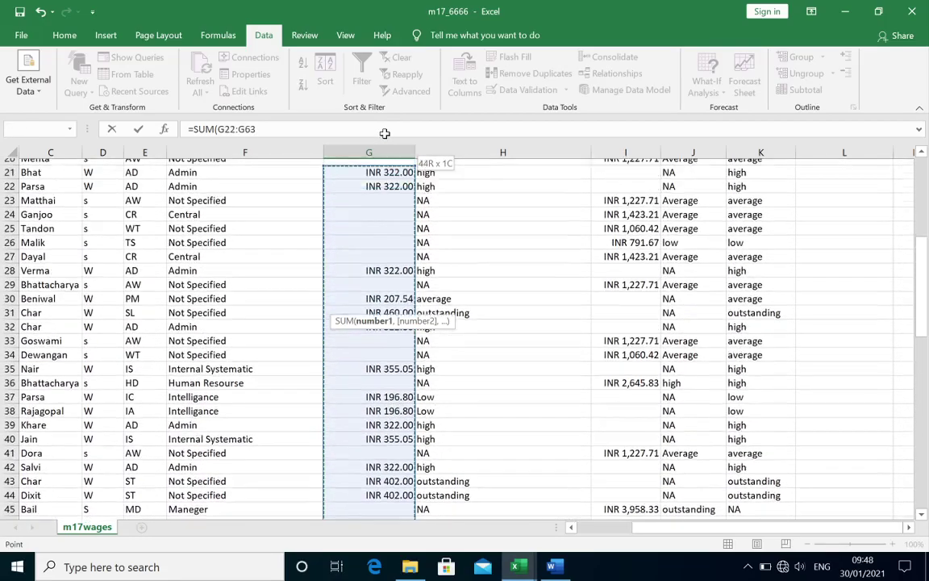
drag(385, 133, 380, 217)
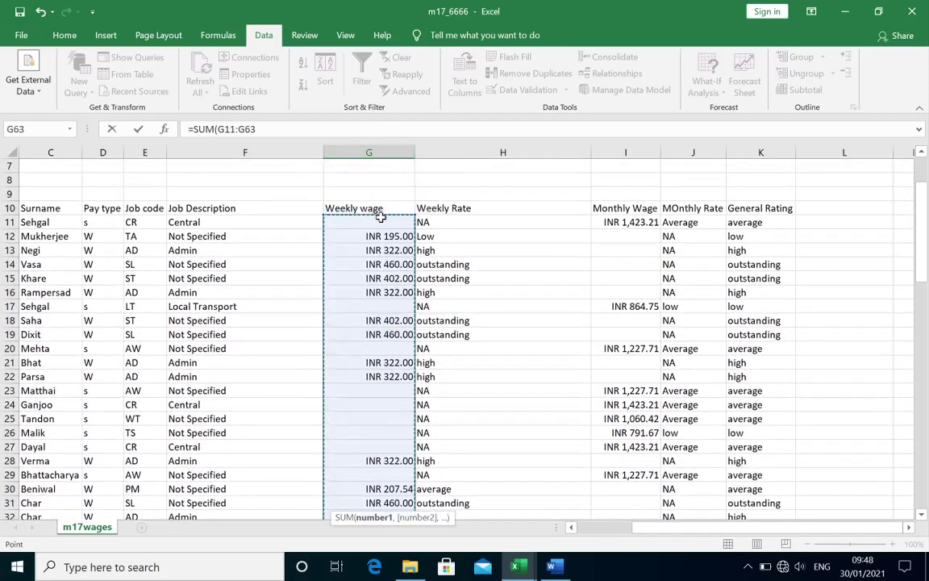
key(Return)
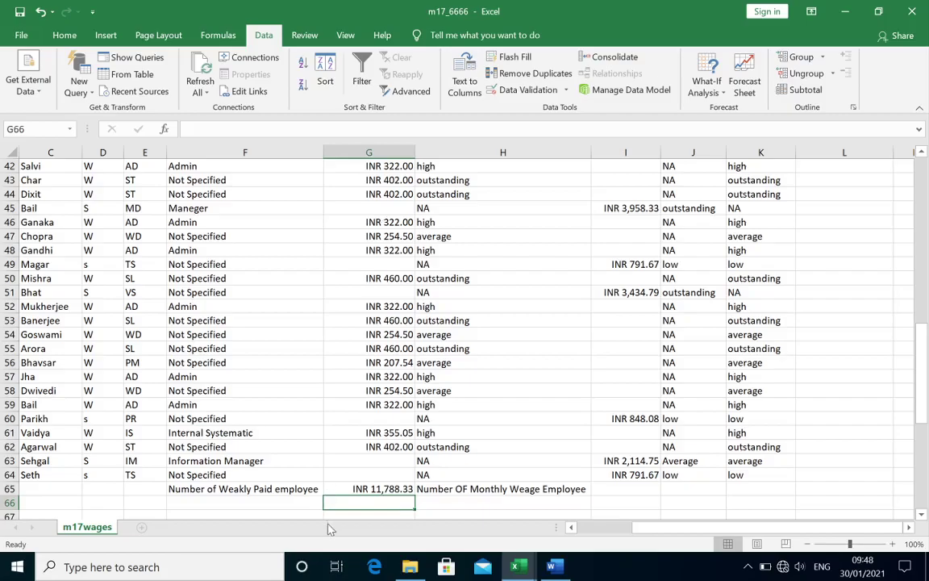
click(371, 489)
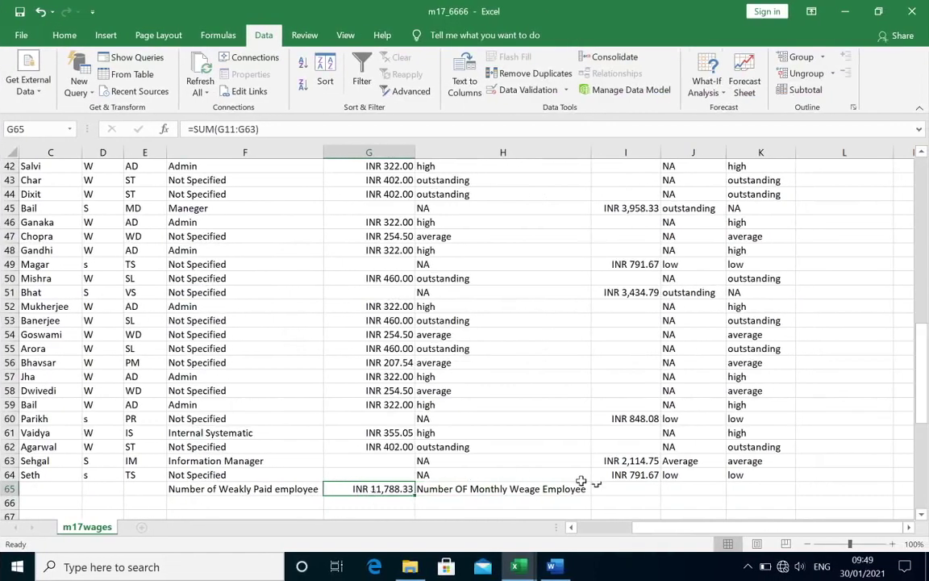
- Enter =SUM(I11:I64) in I65 to total the Monthly Wage column
click(622, 491)
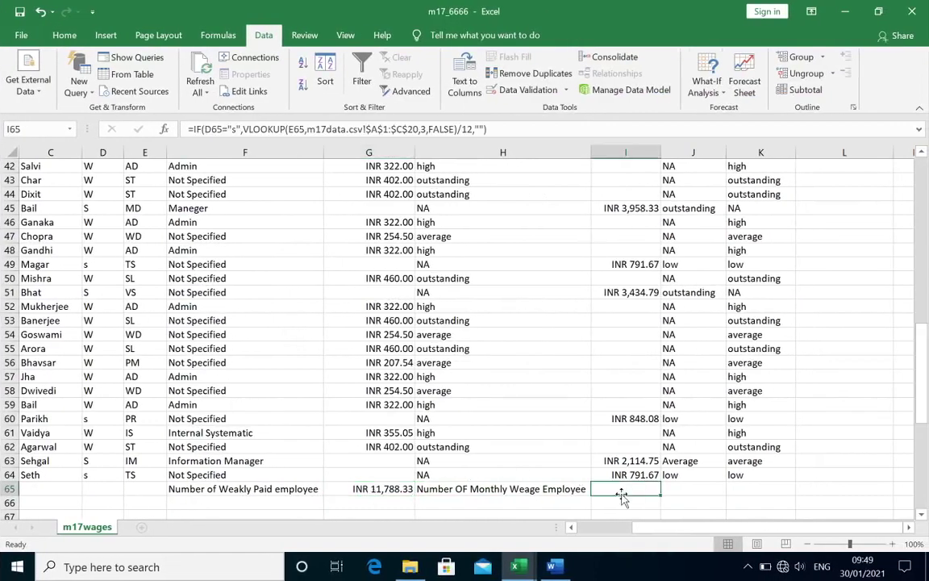
text(=su)
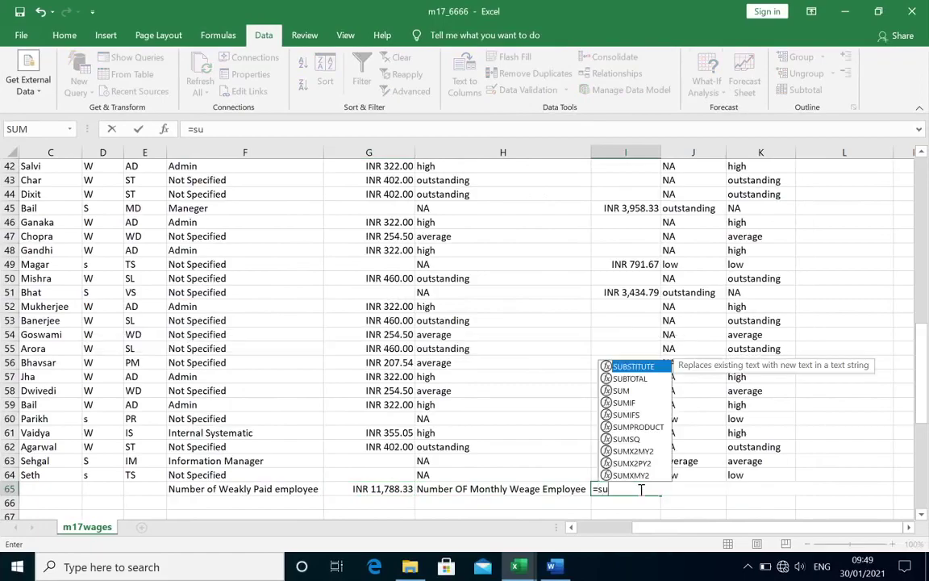
text(m)
double_click(621, 390)
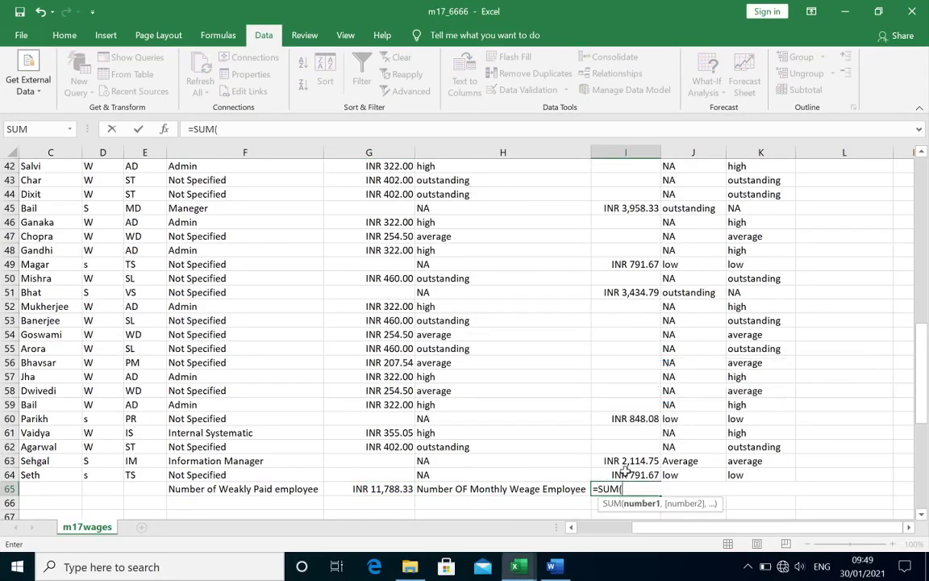
drag(626, 470, 633, 151)
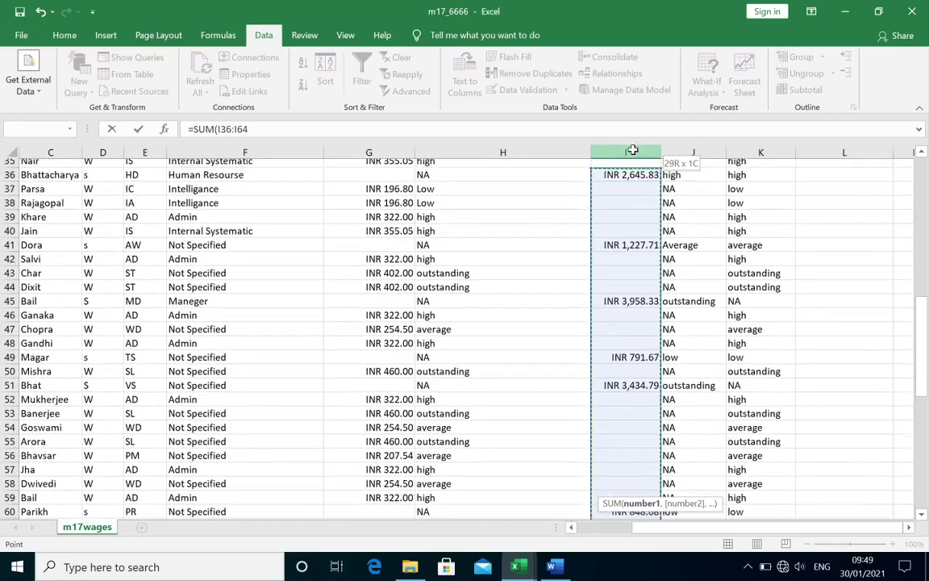
drag(633, 151, 627, 222)
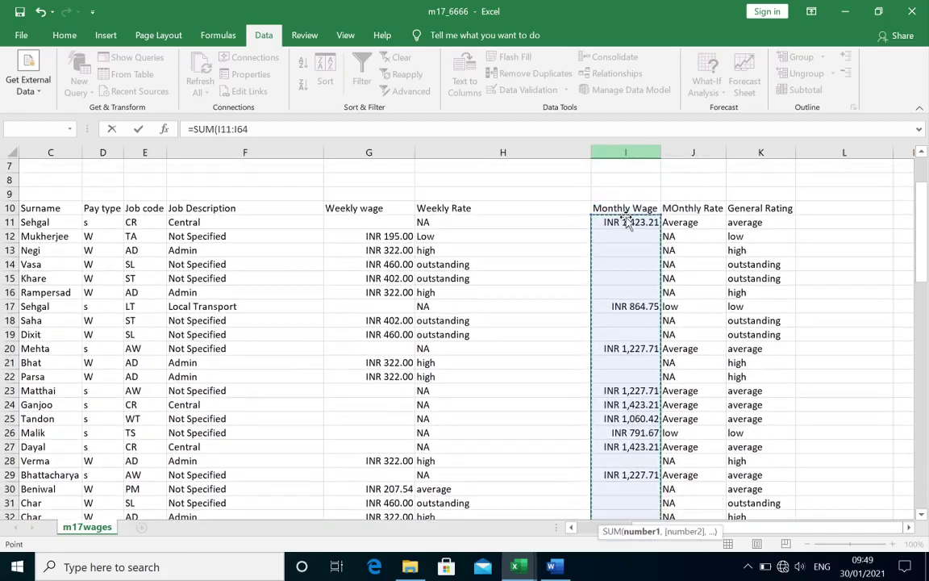
key(Return)
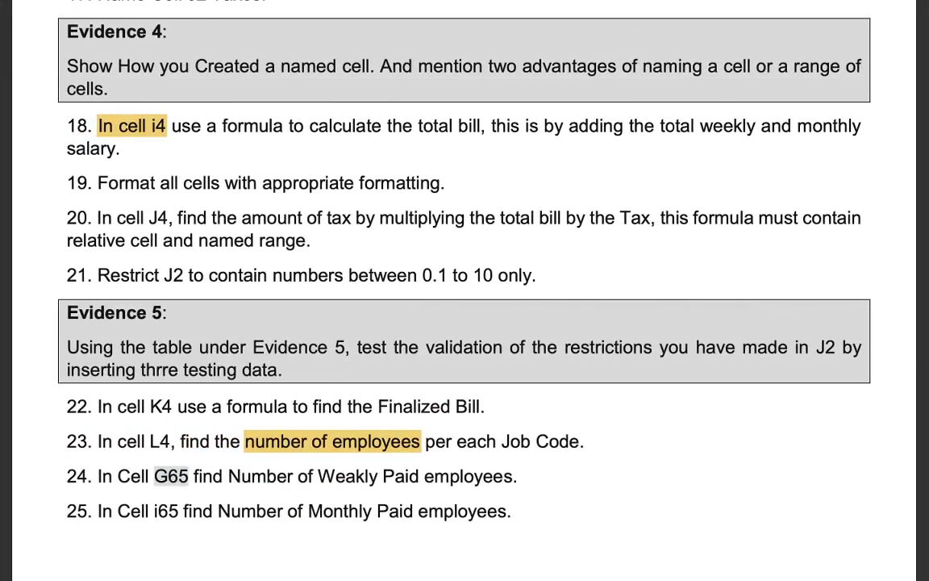
- Scroll the brief down to task 26 and mark the range 'A68 to A87'
scroll(621, 270, down, 1)
scroll(626, 215, down, 1)
scroll(625, 216, down, 5)
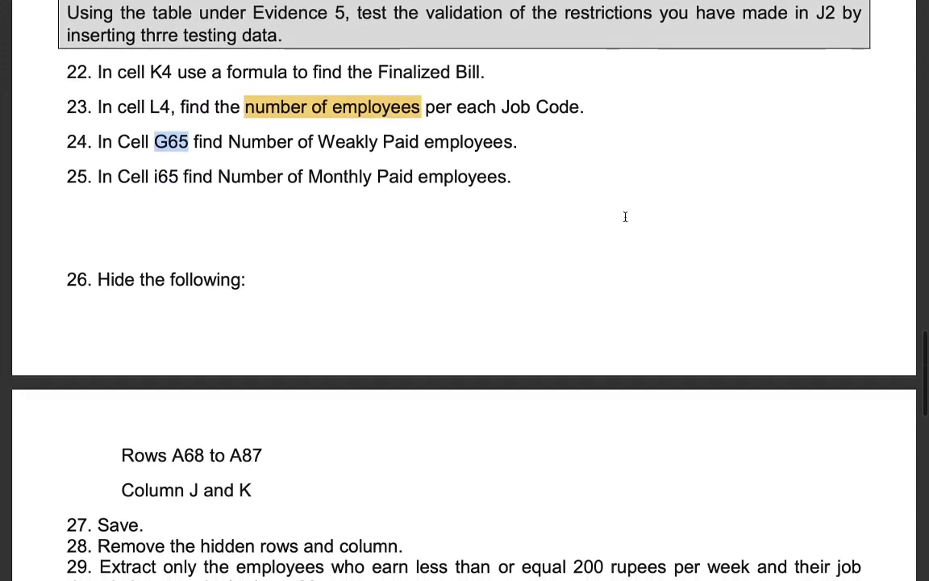
scroll(625, 217, down, 3)
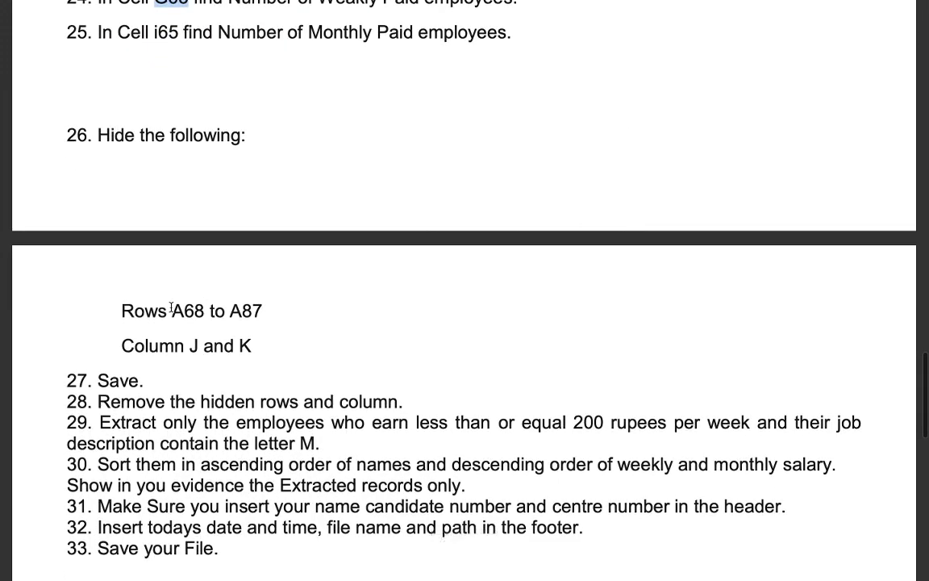
drag(171, 307, 268, 306)
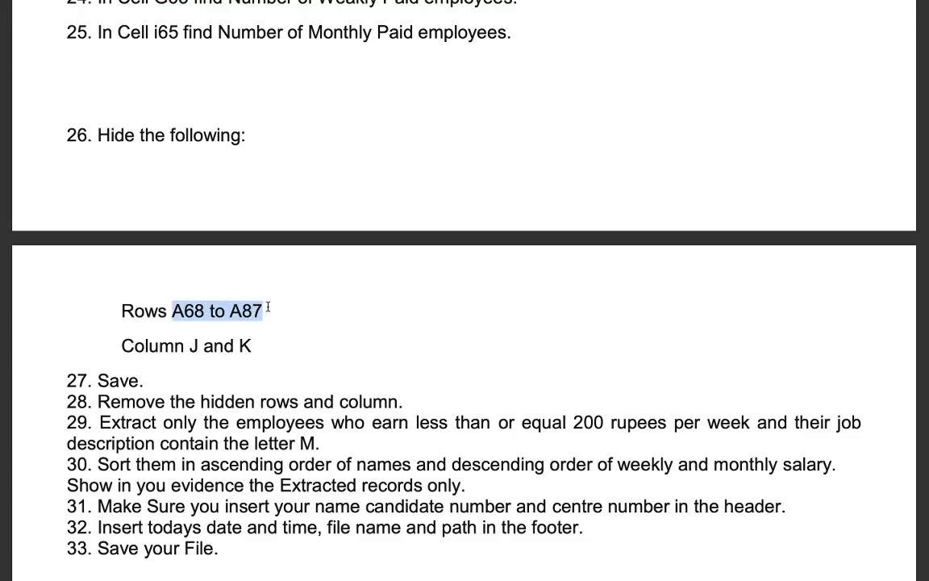
- Back in Excel, hide rows 68 to 87 containing the Job code list
key(ctrl+Right)
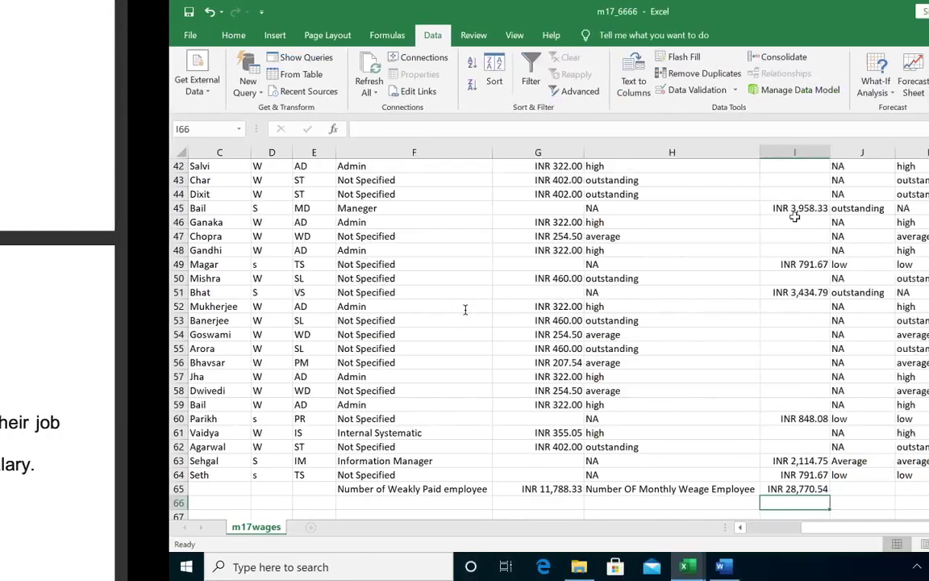
scroll(48, 362, up, 1)
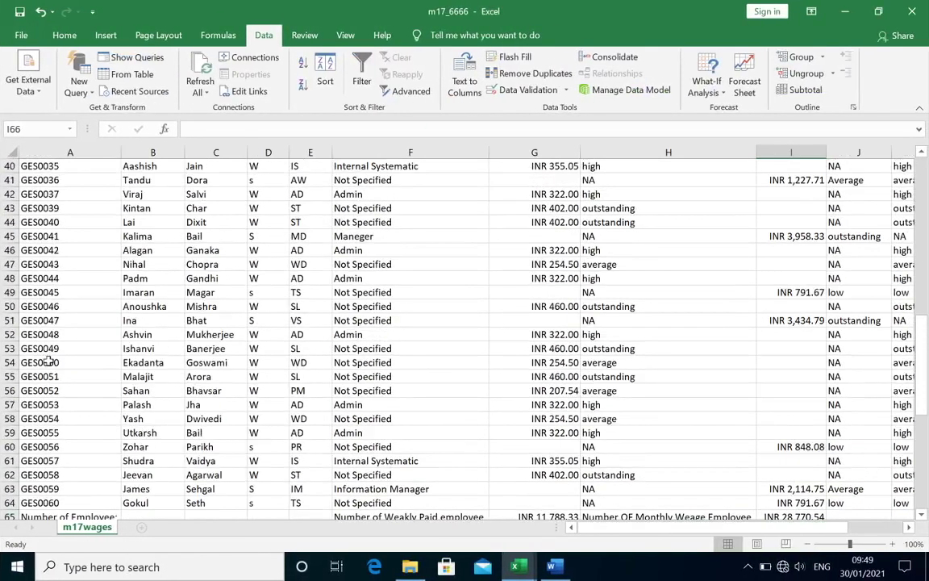
scroll(48, 362, up, 2)
scroll(48, 362, down, 2)
scroll(49, 362, down, 2)
scroll(49, 362, down, 1)
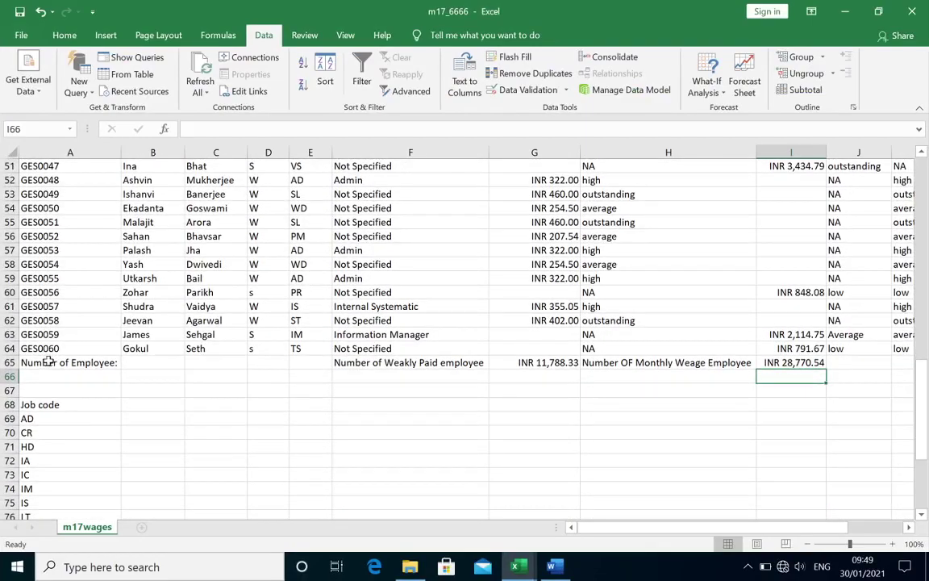
mouse_move(10, 404)
mouse_down()
mouse_move(8, 487)
mouse_move(5, 477)
mouse_up()
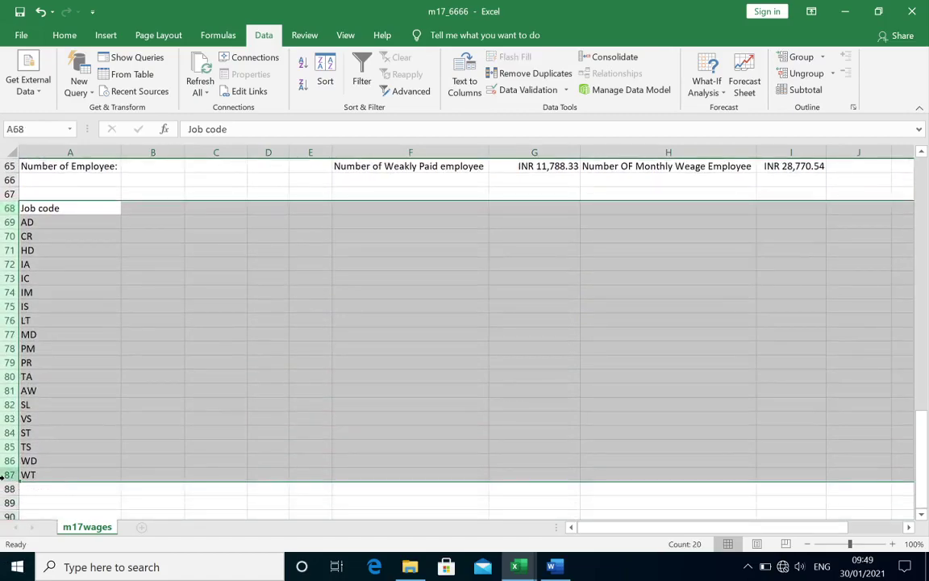
right_click(8, 349)
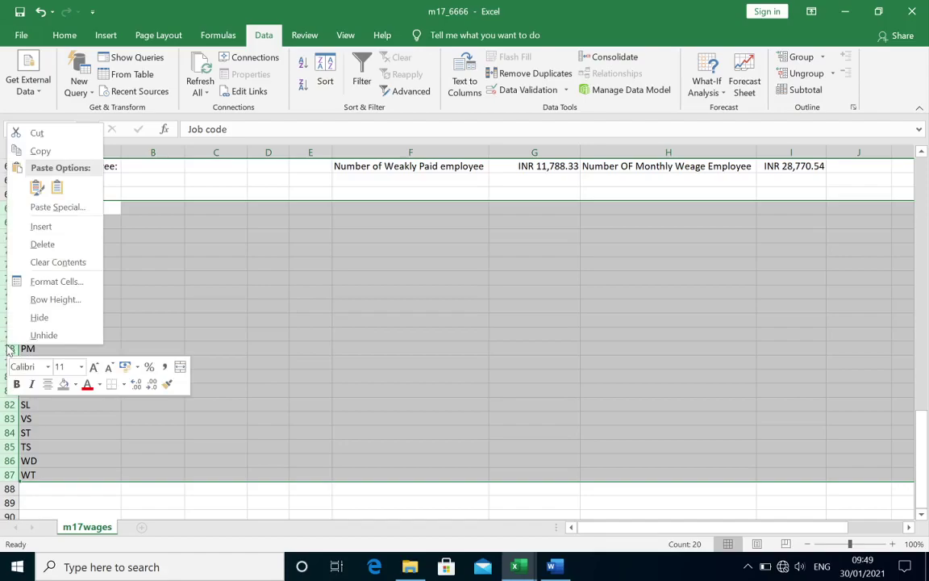
click(39, 317)
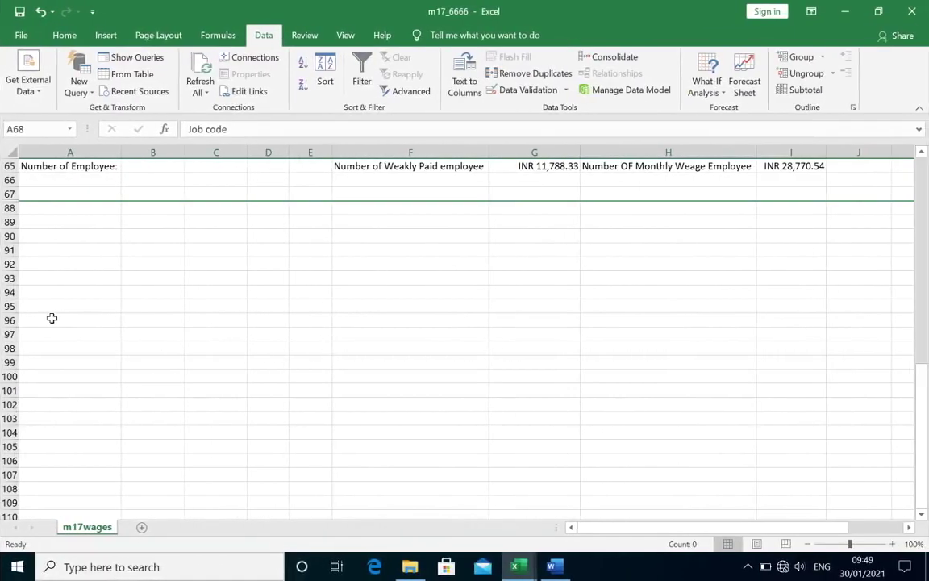
- Hide columns J and K
scroll(50, 317, up, 14)
scroll(327, 345, up, 7)
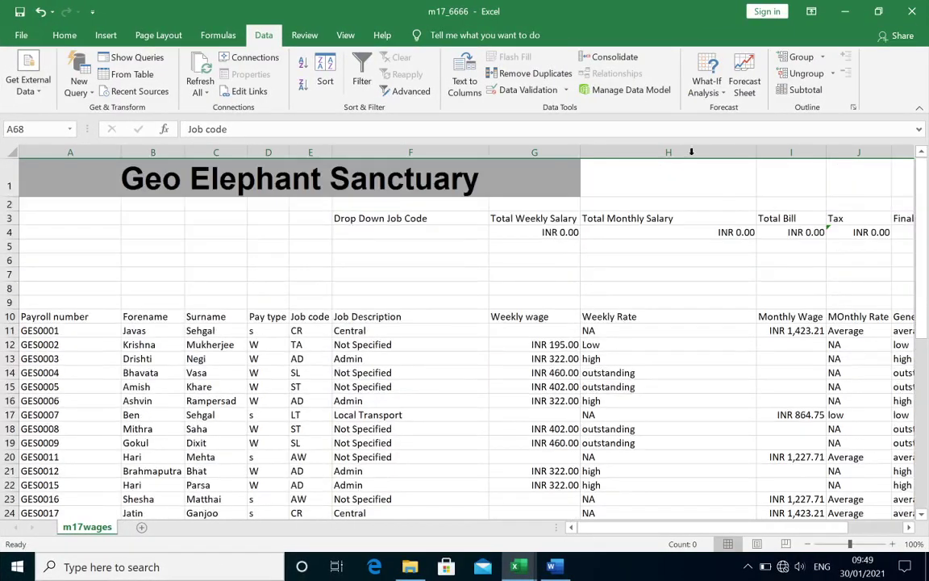
click(858, 152)
right_click(860, 154)
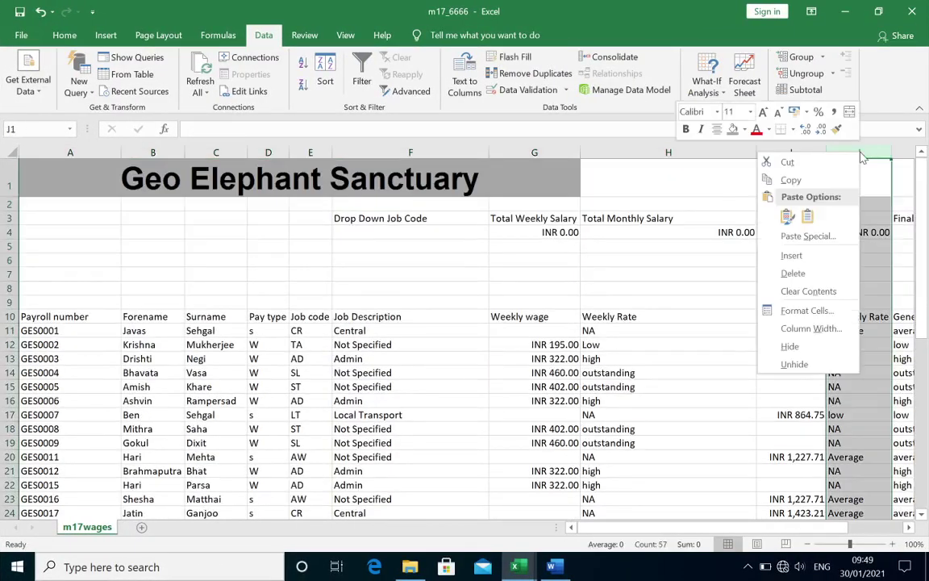
click(818, 346)
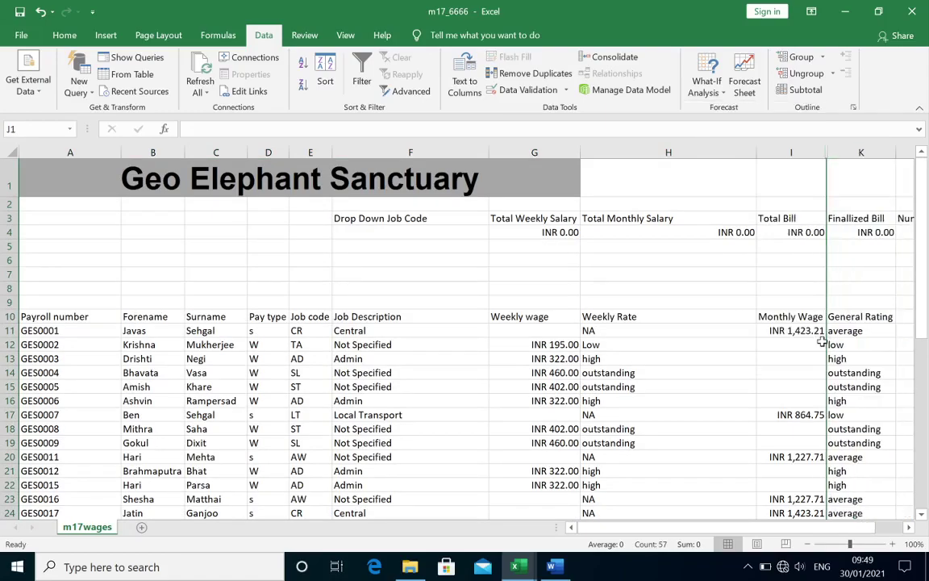
right_click(860, 149)
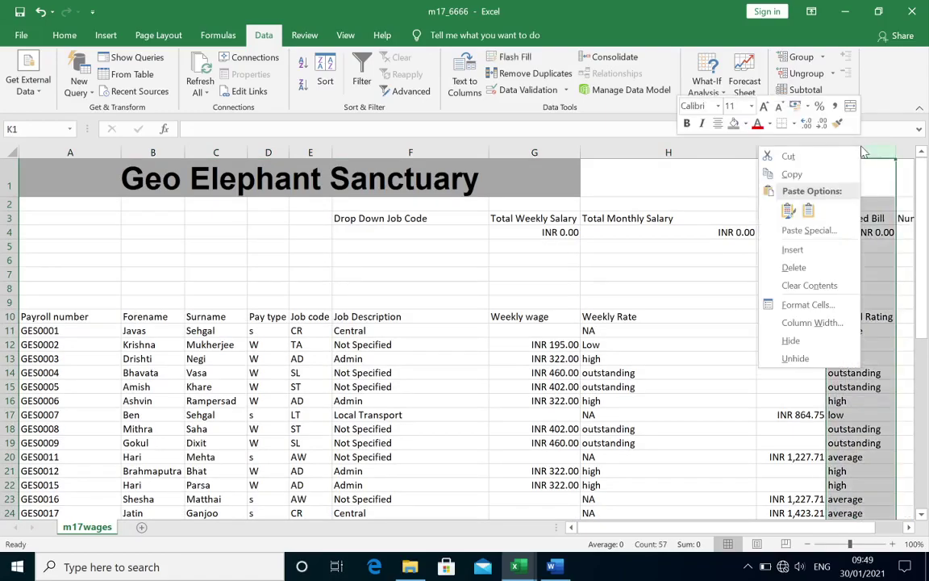
click(837, 337)
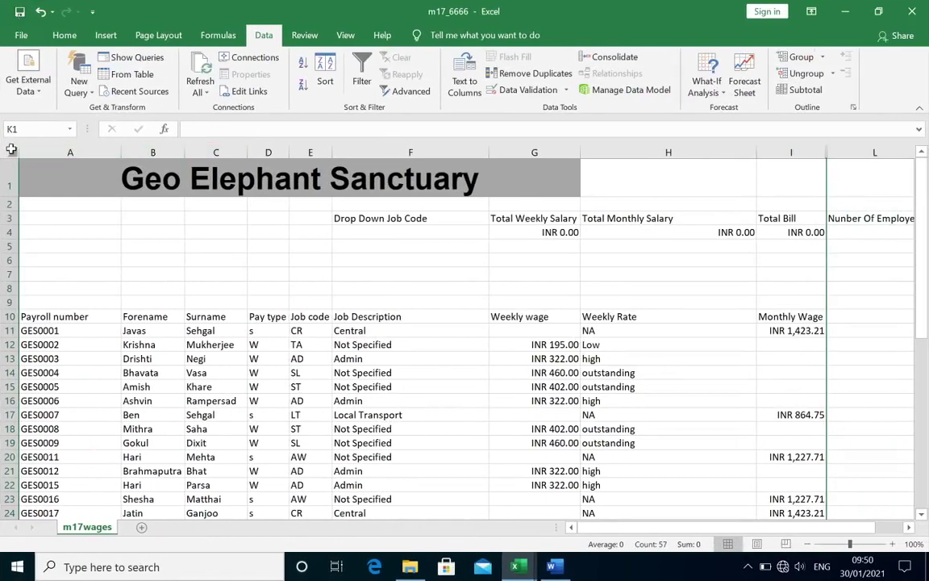
- Select the whole sheet and autofit columns and rows to reveal rows 68–87 and columns J and K
click(11, 151)
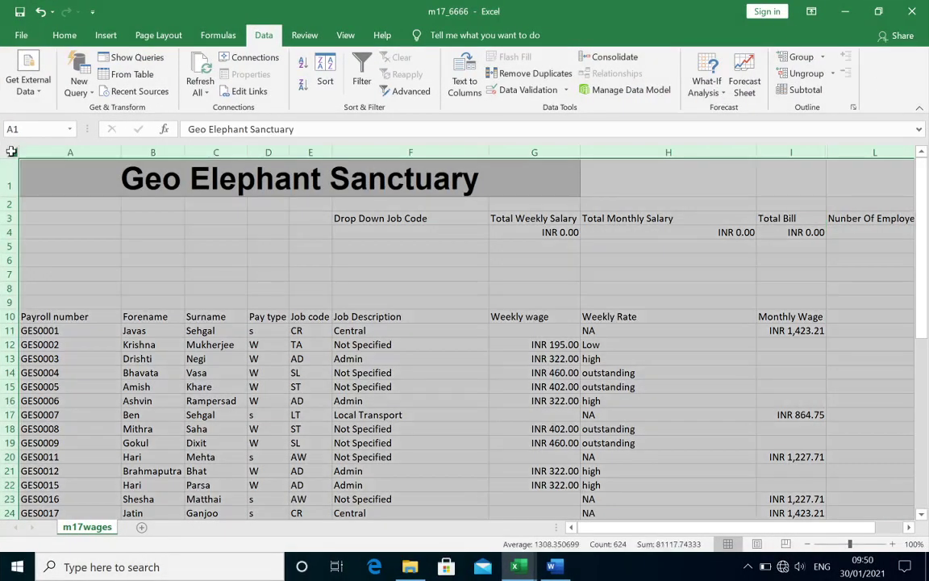
double_click(120, 153)
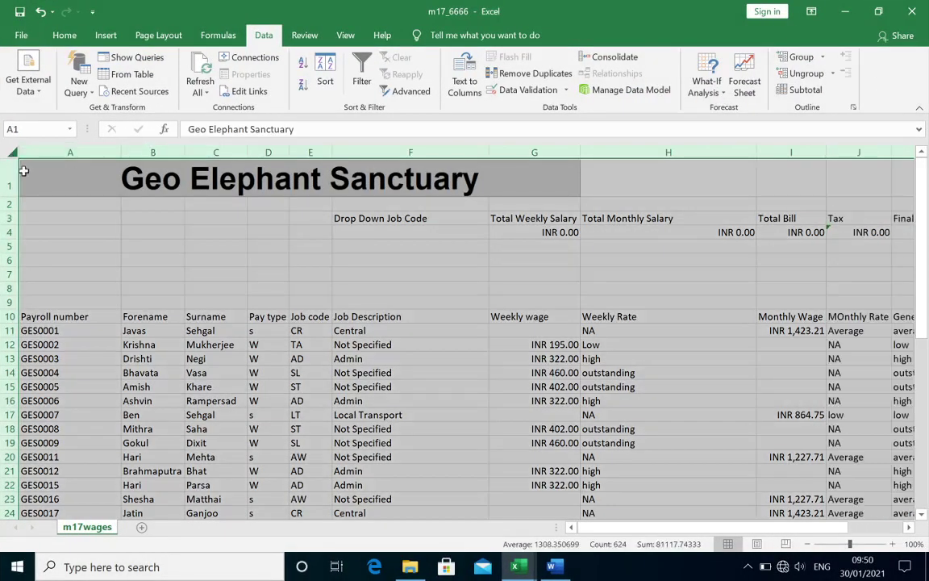
double_click(15, 197)
scroll(14, 198, down, 3)
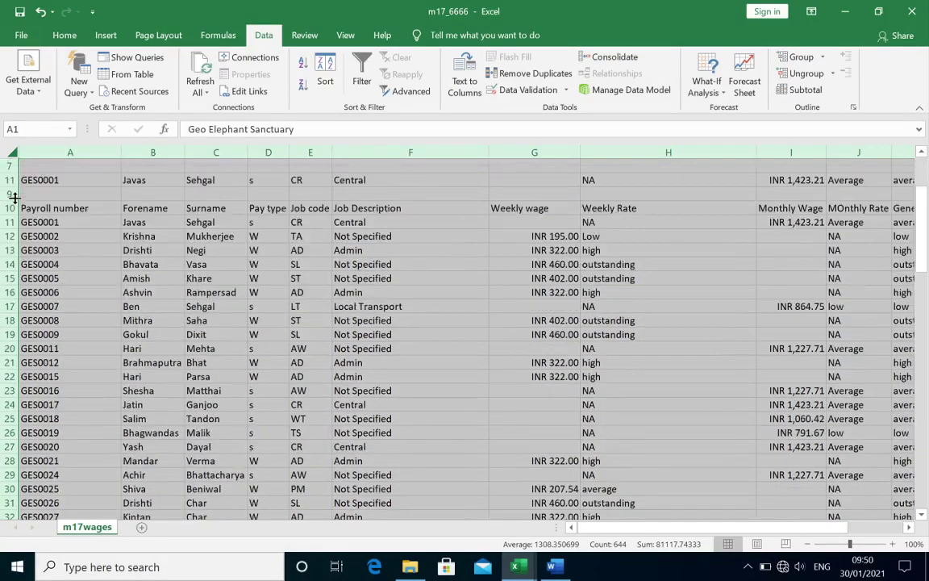
scroll(15, 198, down, 2)
scroll(15, 198, down, 6)
scroll(14, 198, down, 7)
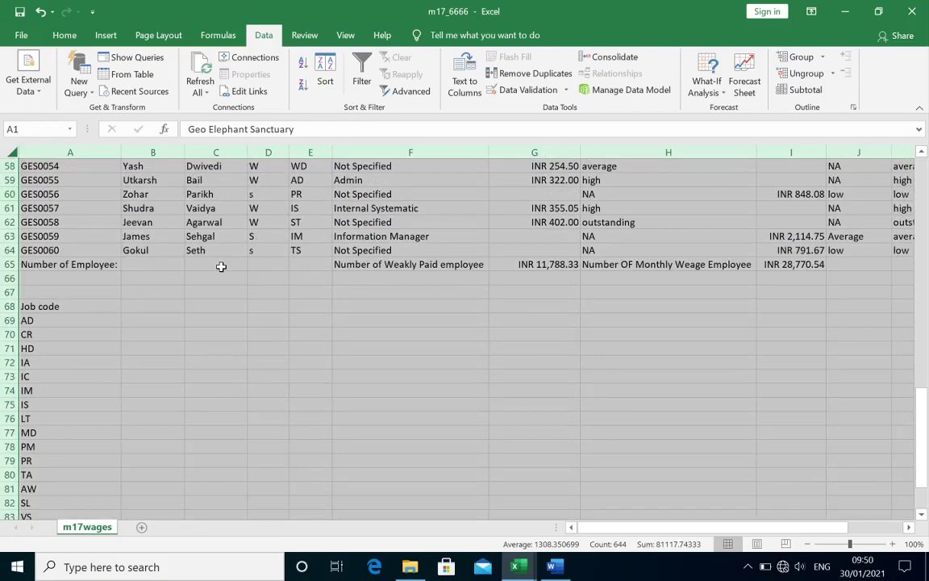
click(402, 307)
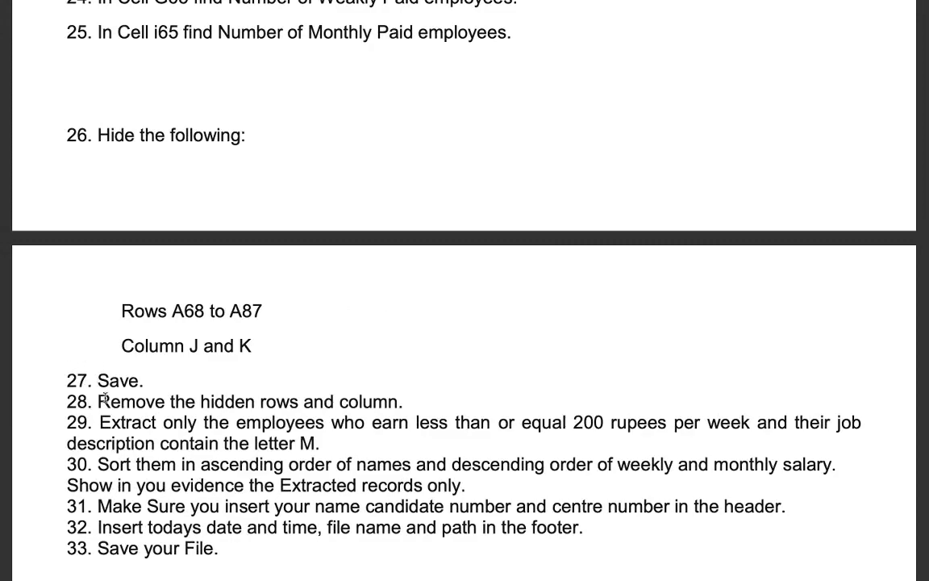
- Mark the brief's hiding, hidden-row removal and extraction tasks, including the 200-rupee weekly limit
drag(121, 311, 249, 347)
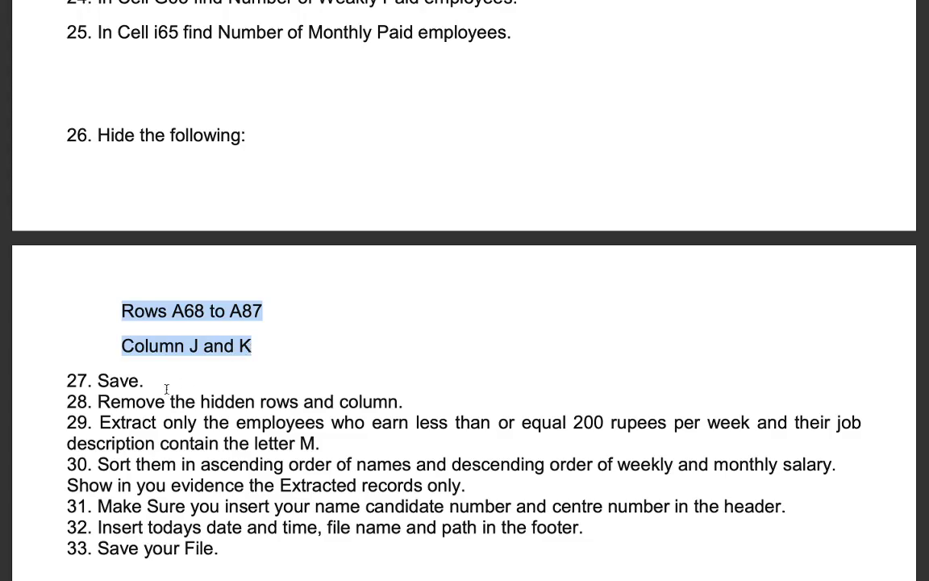
drag(121, 401, 334, 403)
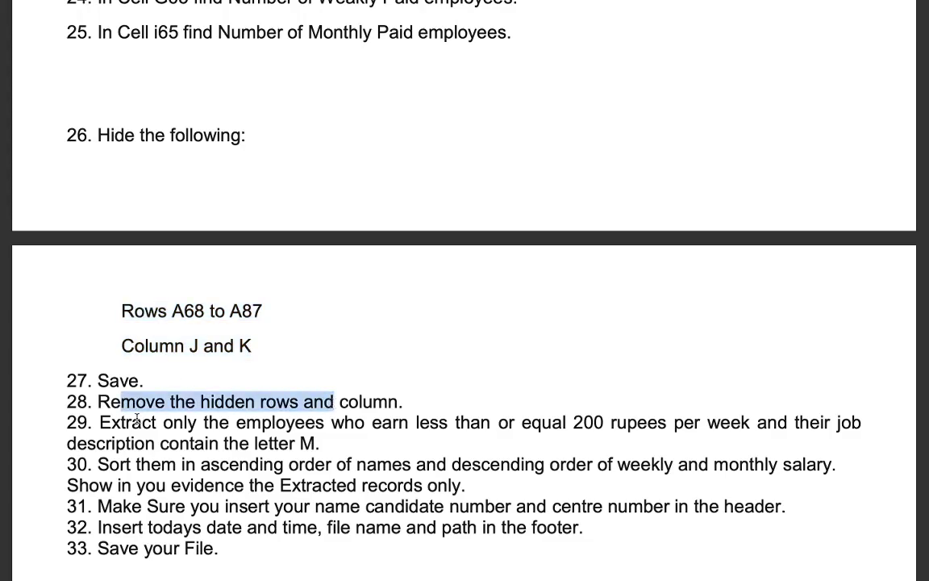
drag(97, 421, 328, 420)
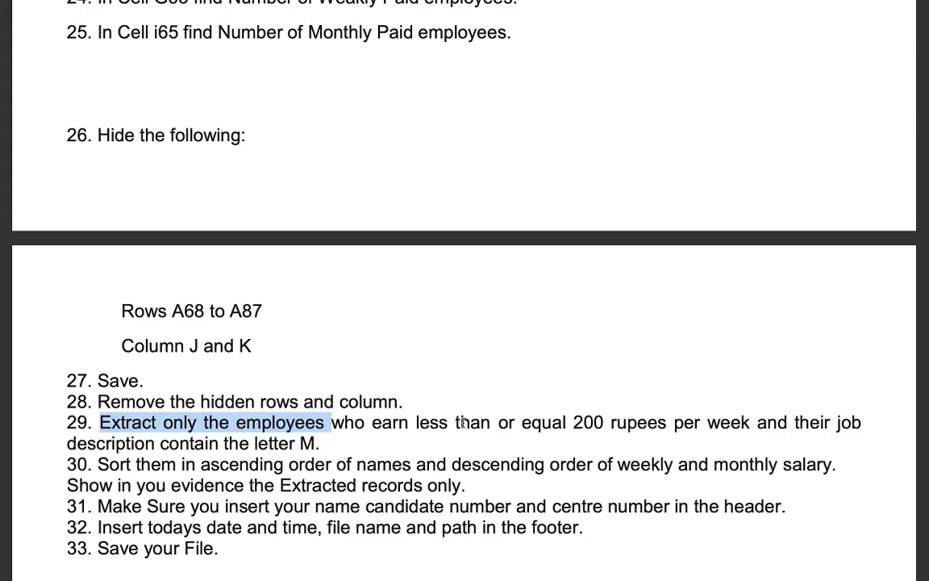
drag(574, 422, 728, 427)
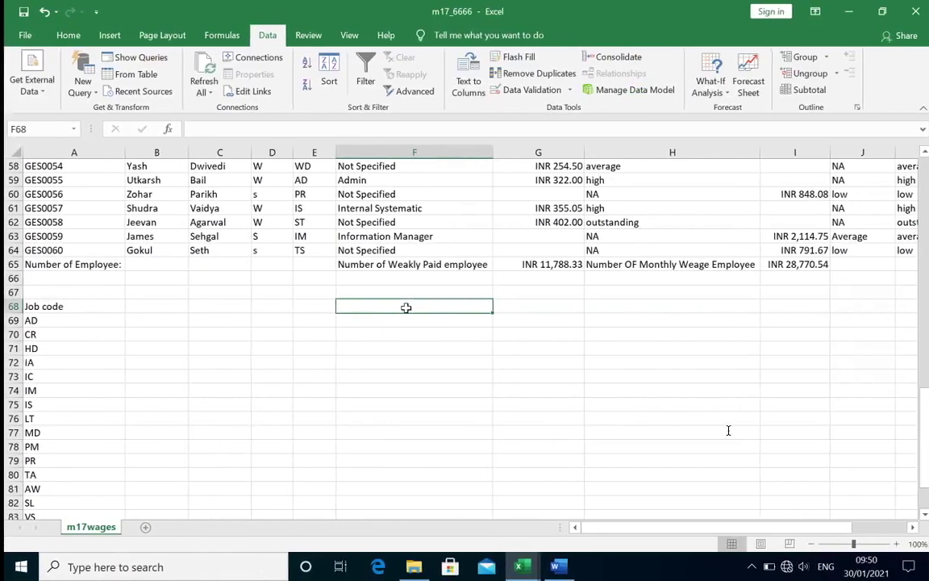
- Turn on AutoFilter for the payroll table's header row 10
scroll(240, 283, up, 19)
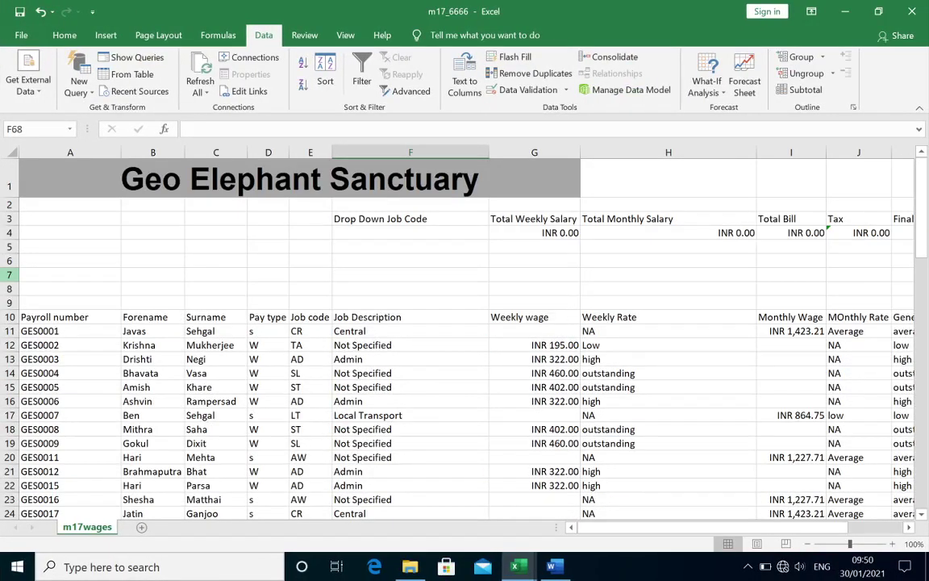
click(10, 317)
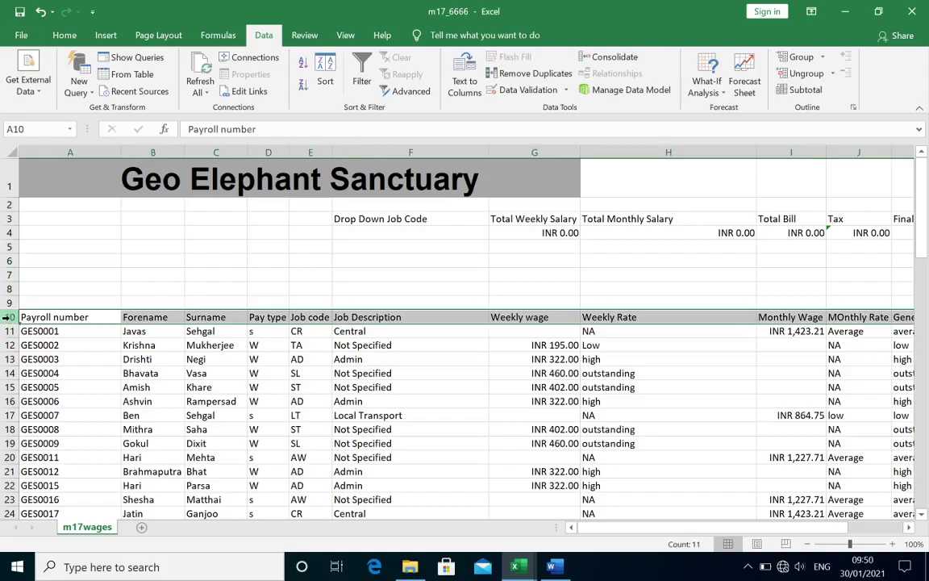
click(64, 35)
click(836, 81)
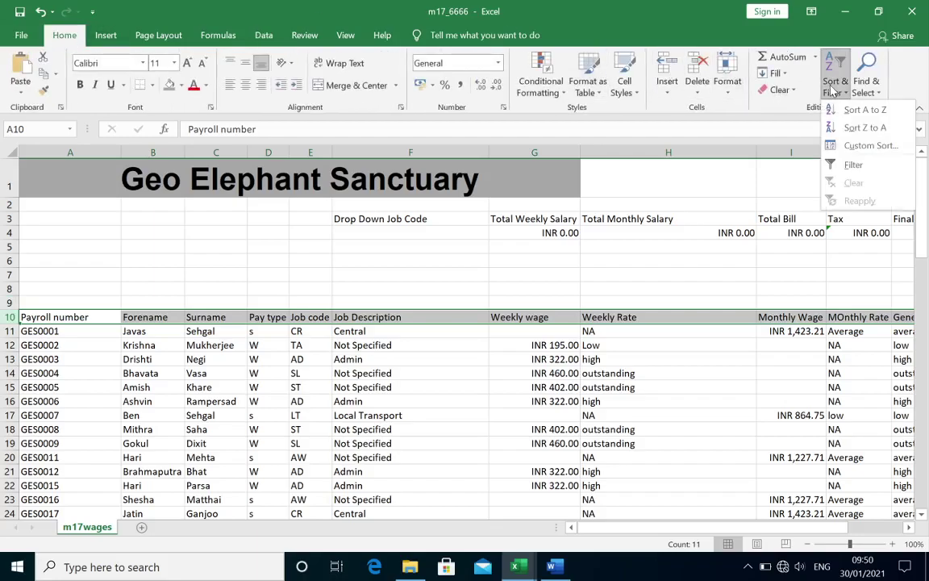
click(862, 167)
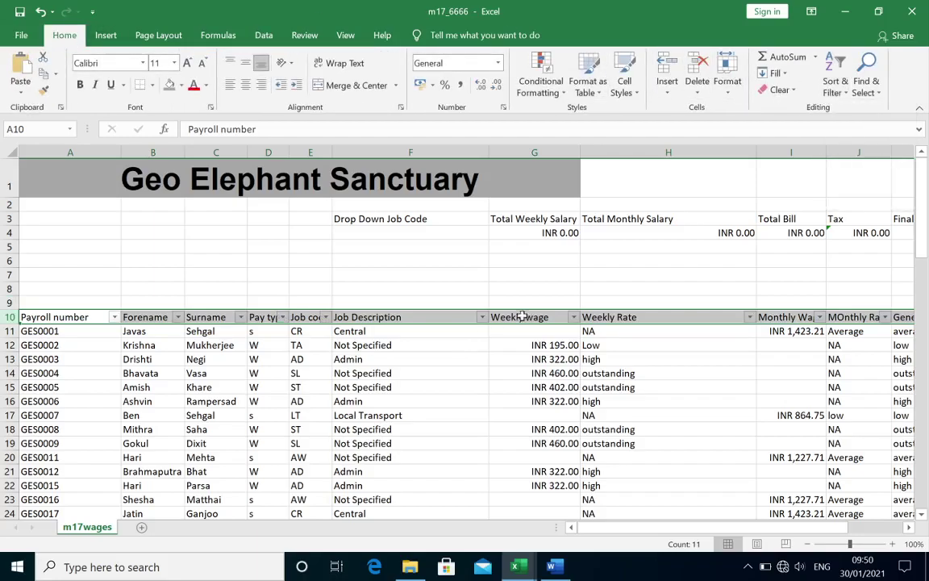
- Filter Weekly wage to less than or equal to 200, leaving three records
click(485, 317)
click(485, 318)
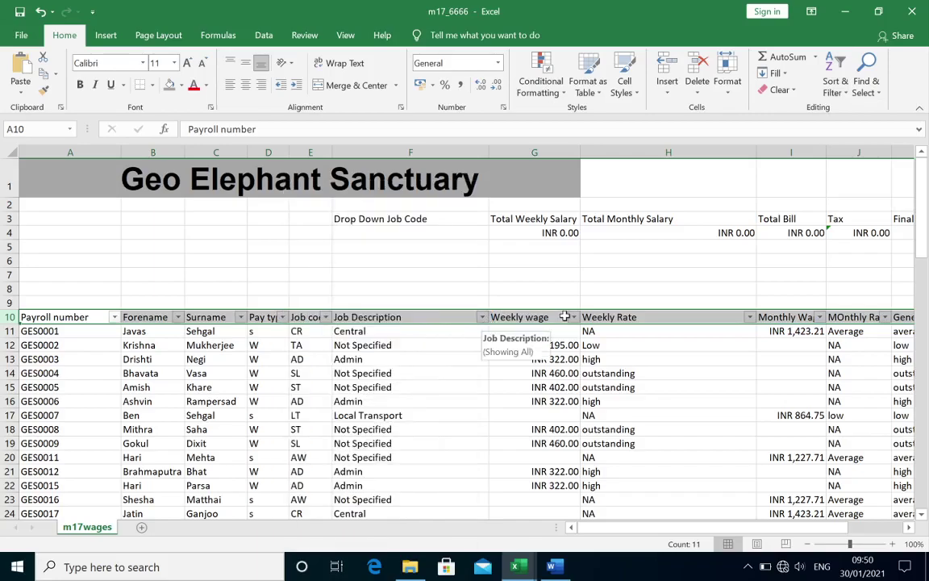
click(573, 317)
click(573, 317)
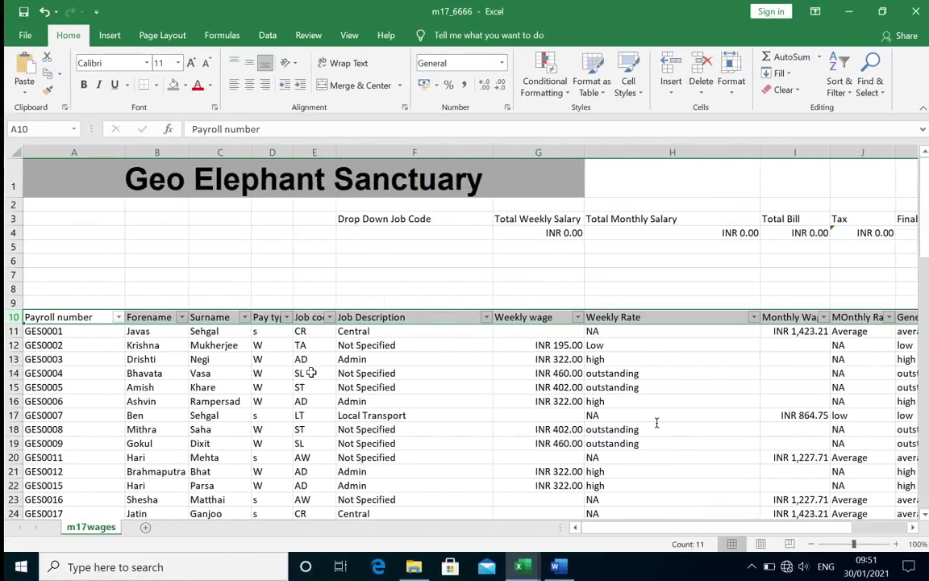
click(577, 317)
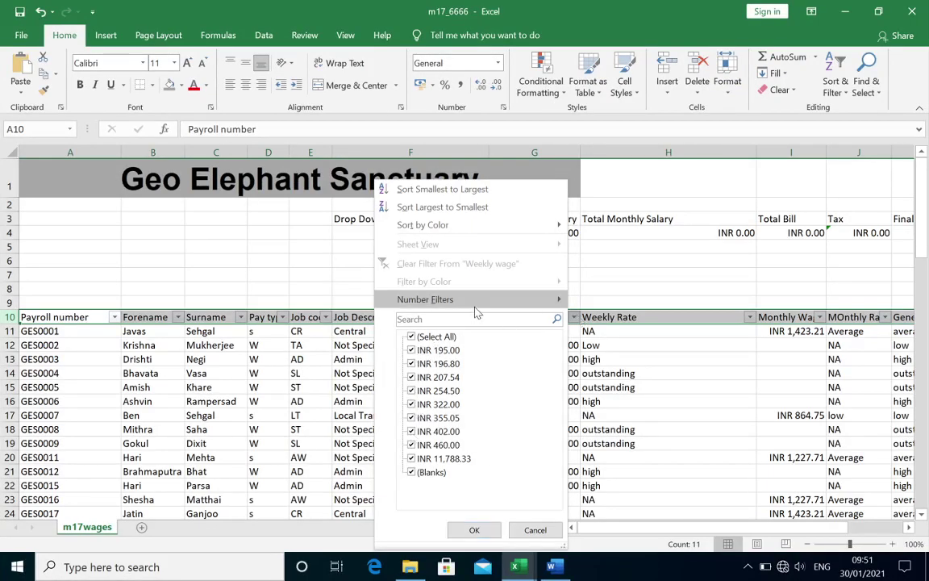
mouse_move(425, 299)
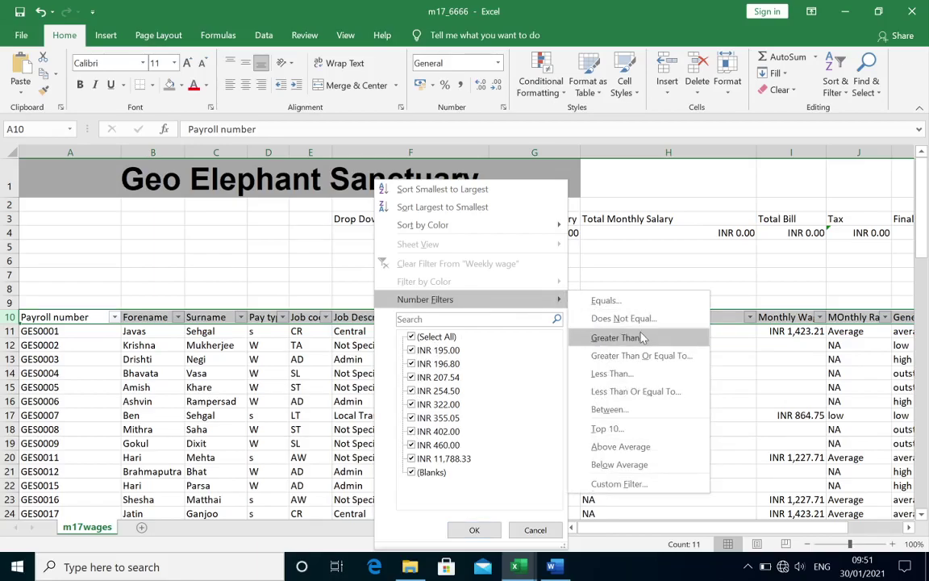
click(655, 391)
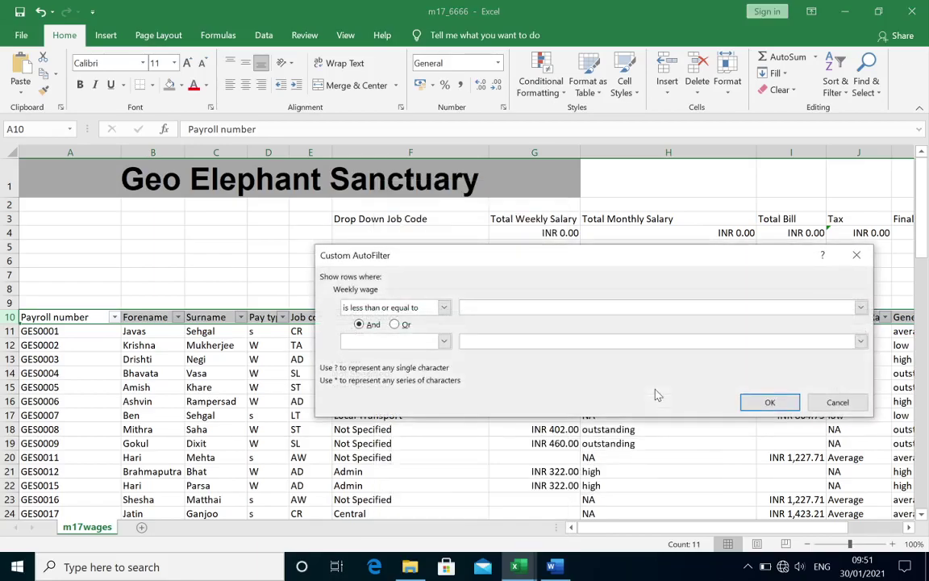
text(200)
click(770, 401)
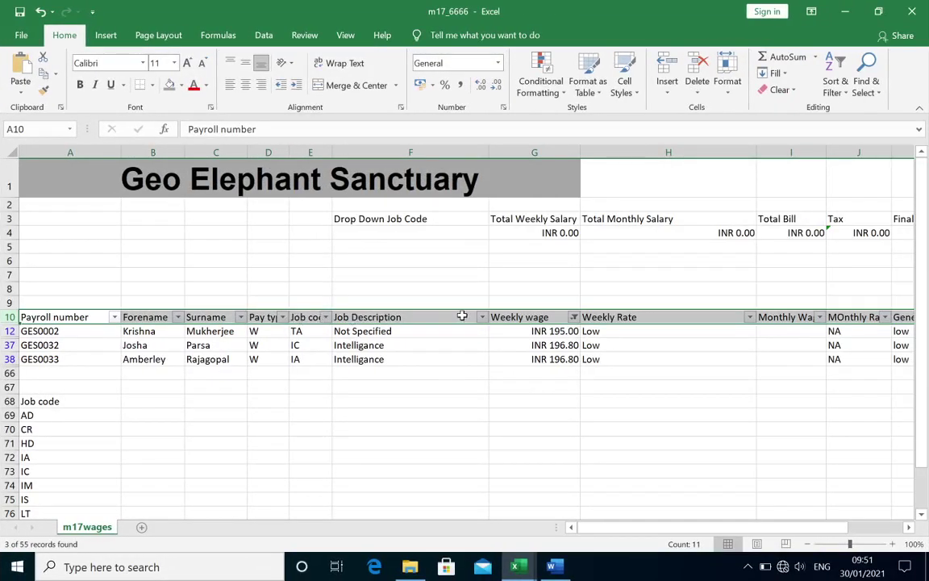
- Apply a Contains filter on Job Description, check the brief, then undo it
click(481, 317)
mouse_move(326, 299)
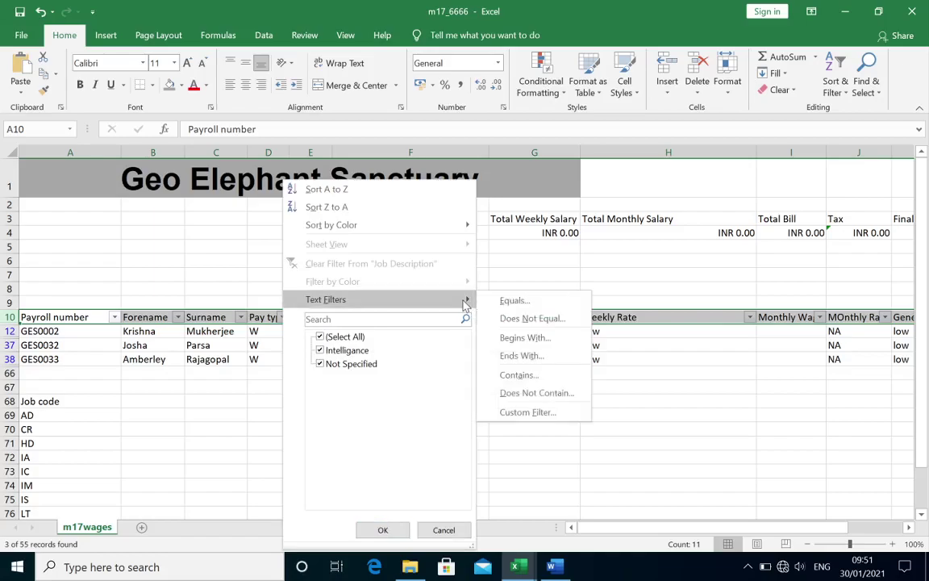
click(548, 377)
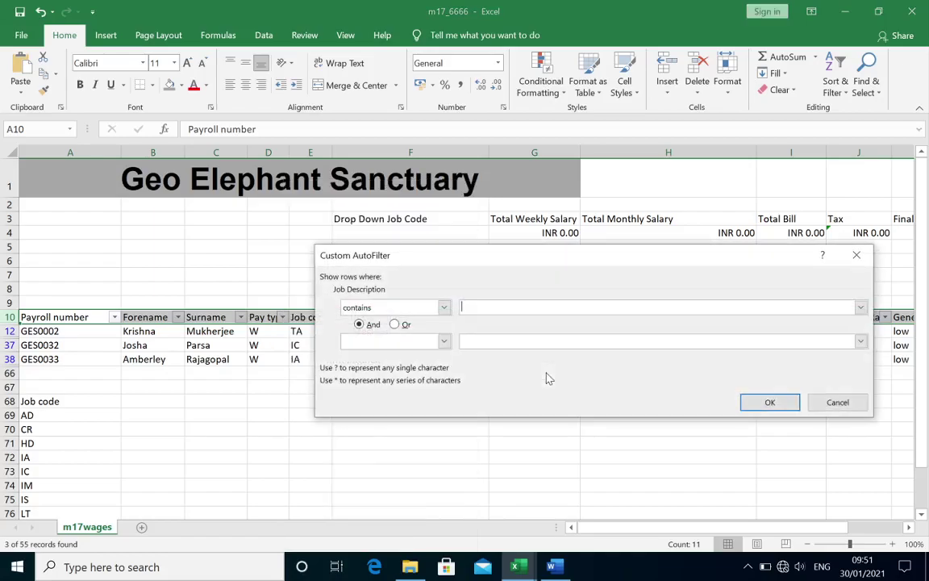
text(m)
key(Return)
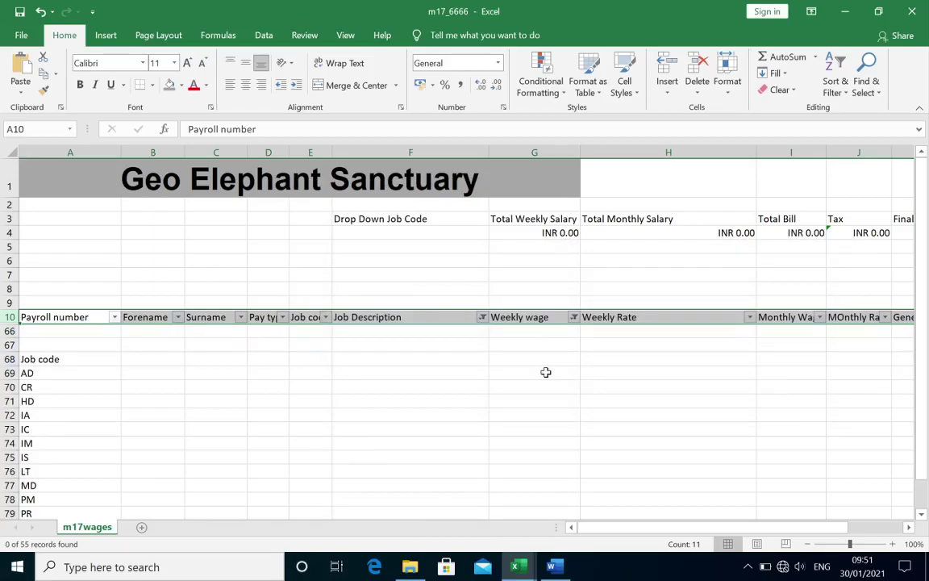
key(alt+Tab)
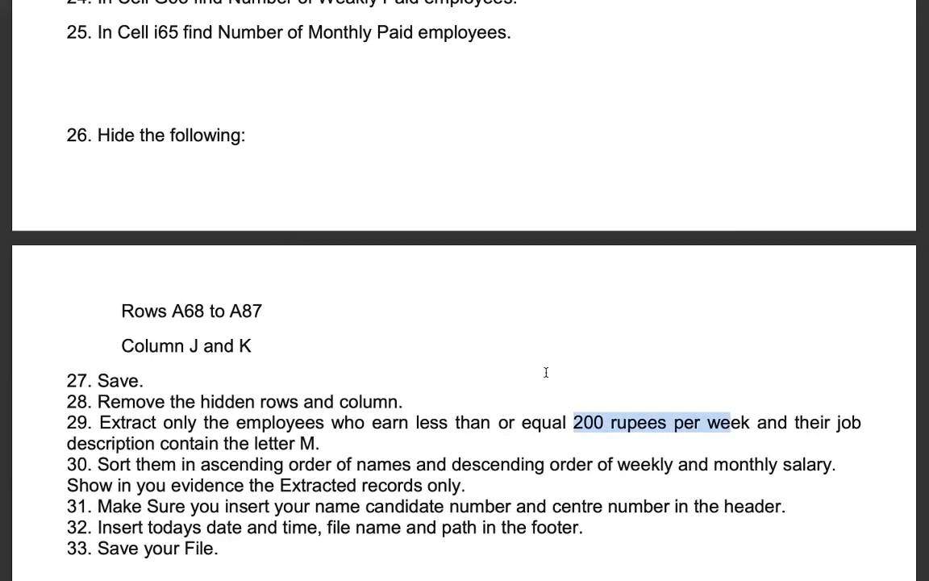
key(ctrl+super+Right)
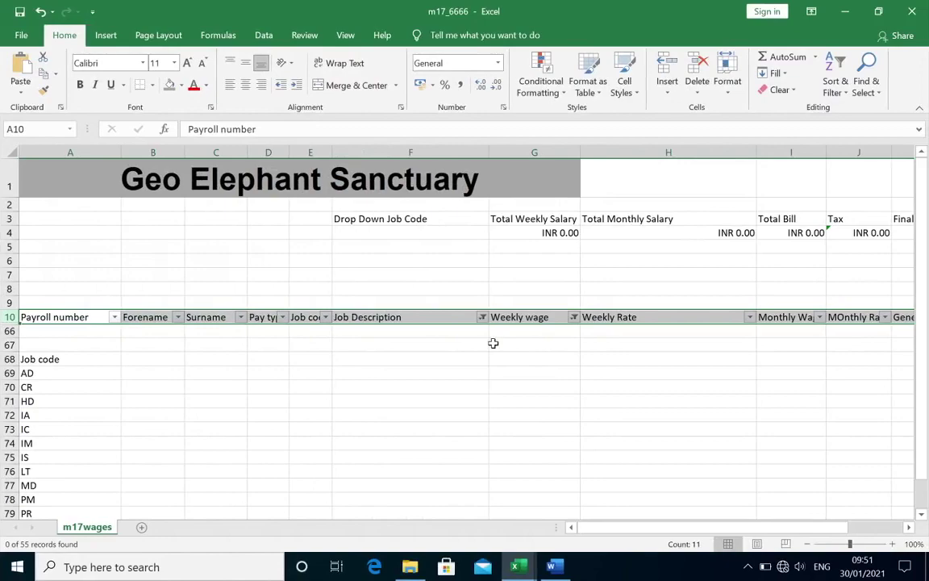
key(ctrl+z)
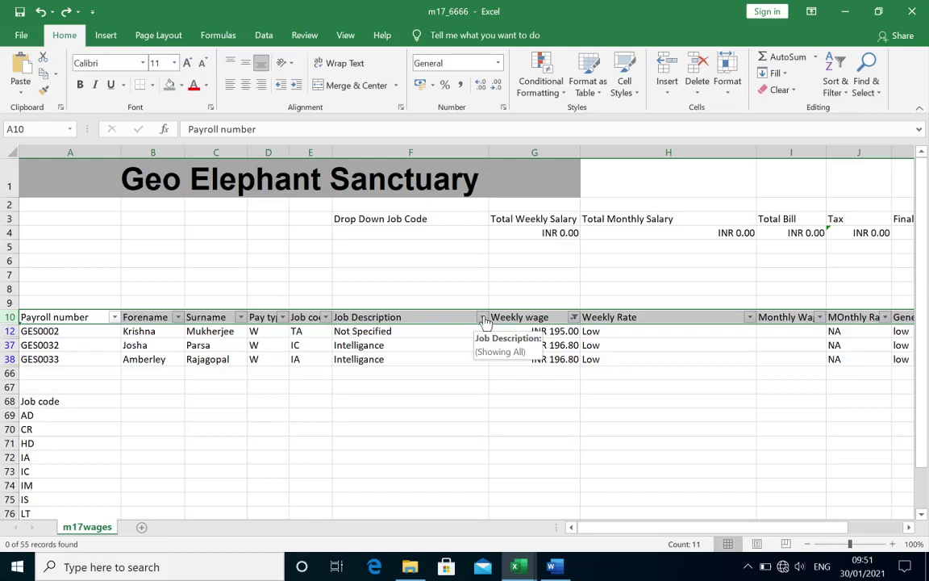
- Reapply the Job Description Contains filter, still showing the three low-wage records
click(482, 318)
mouse_move(326, 299)
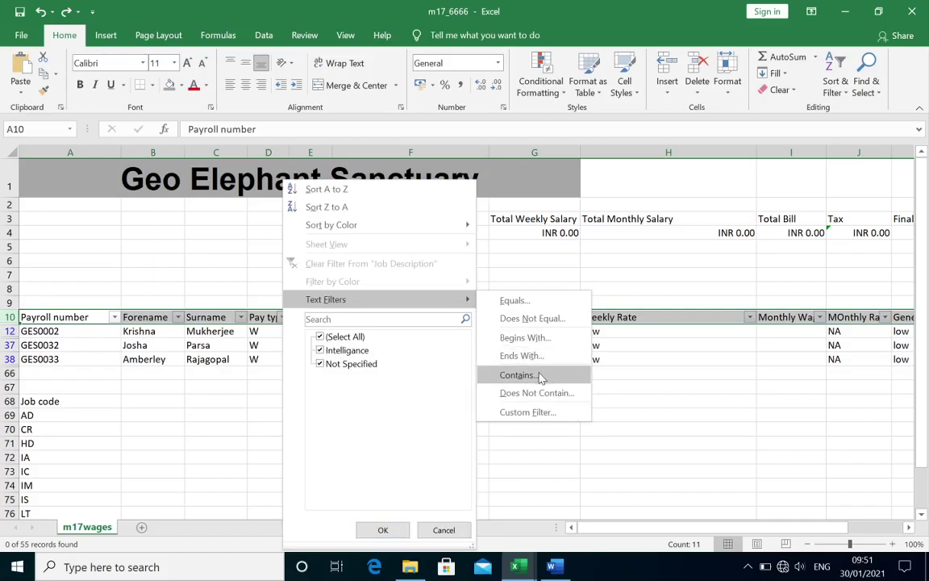
click(534, 376)
key(Return)
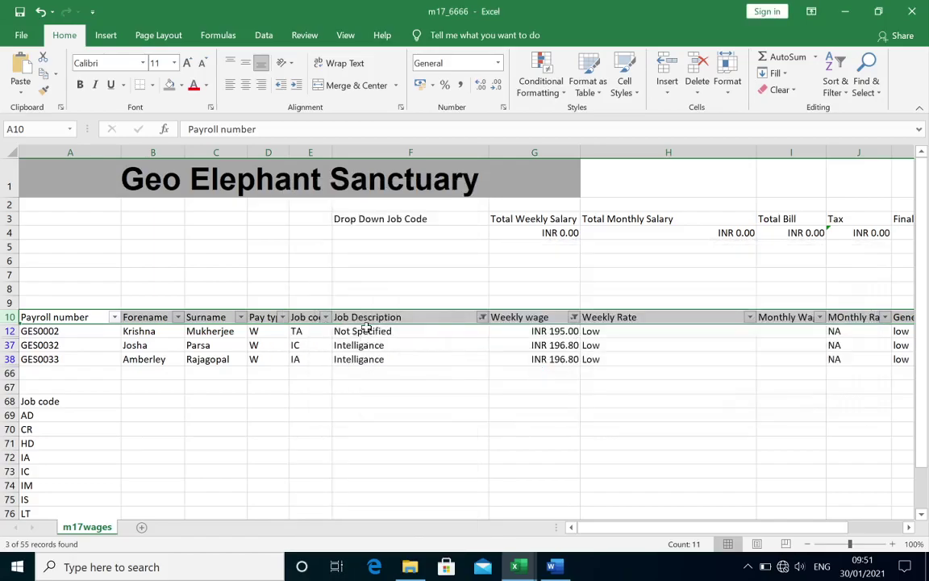
key(ctrl+Left)
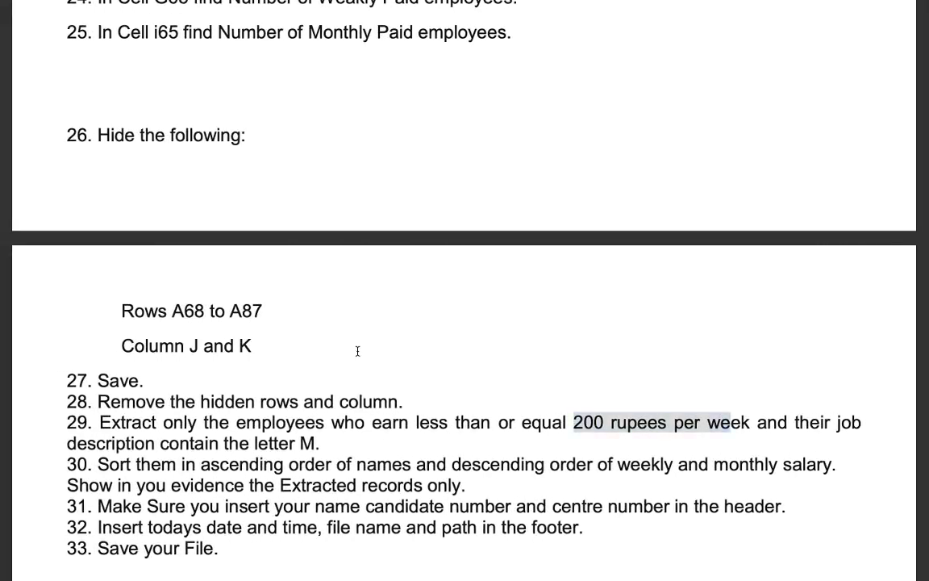
- Read task 30's requirement: names ascending, then weekly and monthly salaries
scroll(357, 351, down, 1)
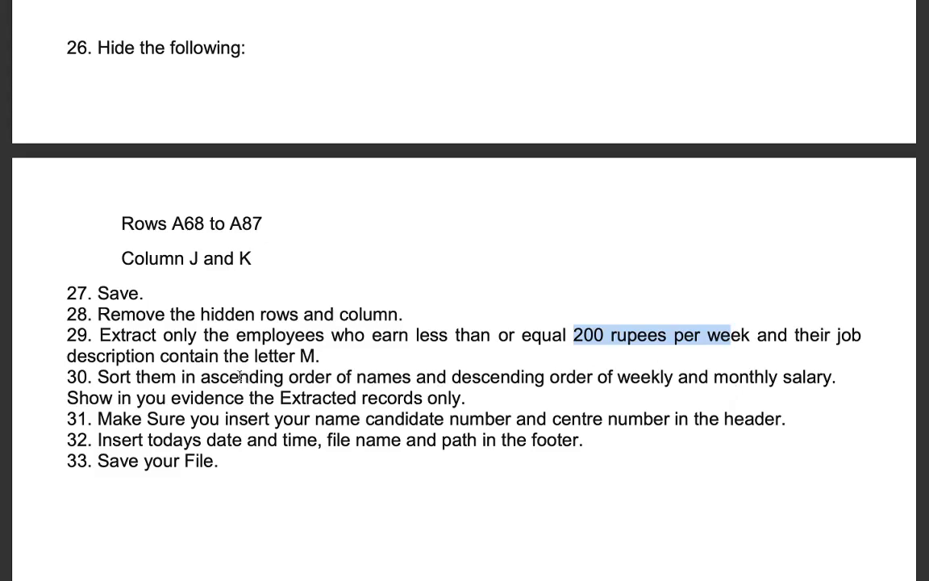
mouse_move(201, 377)
mouse_down()
mouse_move(393, 378)
mouse_move(407, 385)
mouse_up()
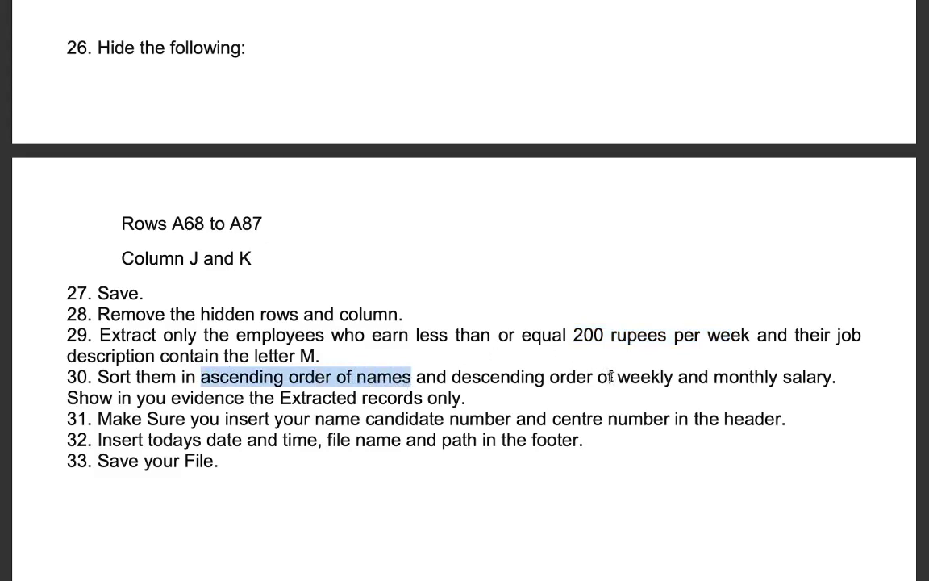
drag(615, 377, 779, 379)
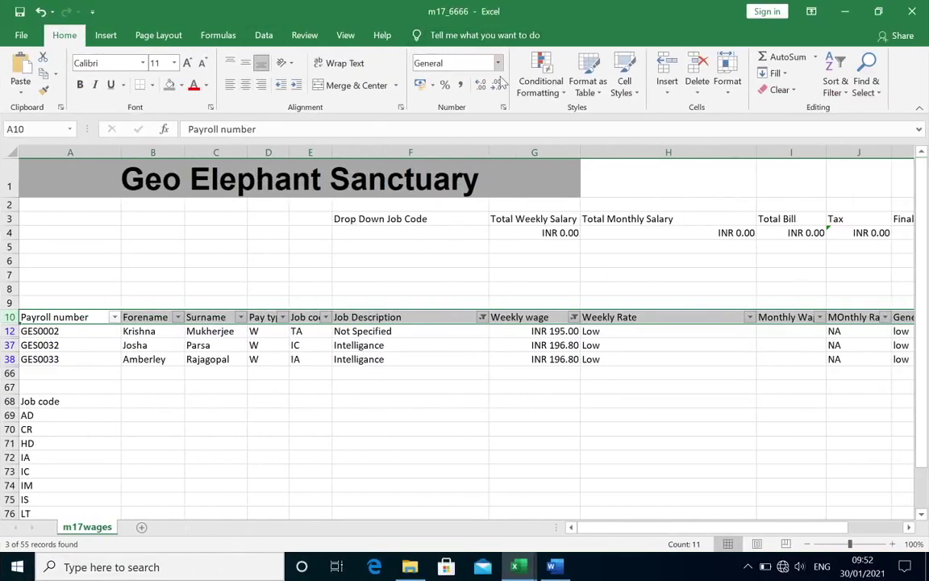
- Start a custom sort on the full filtered records, sorting first by Forename
click(836, 76)
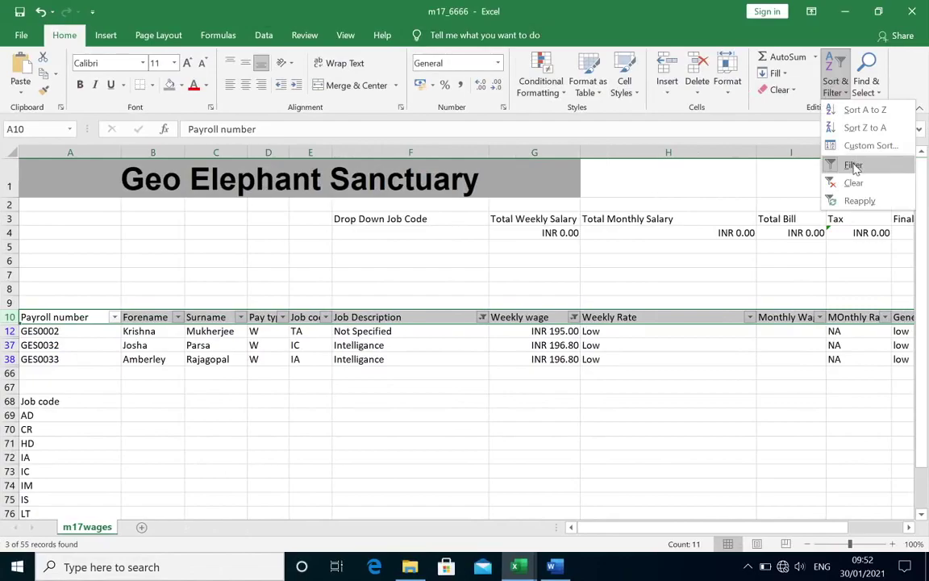
click(870, 146)
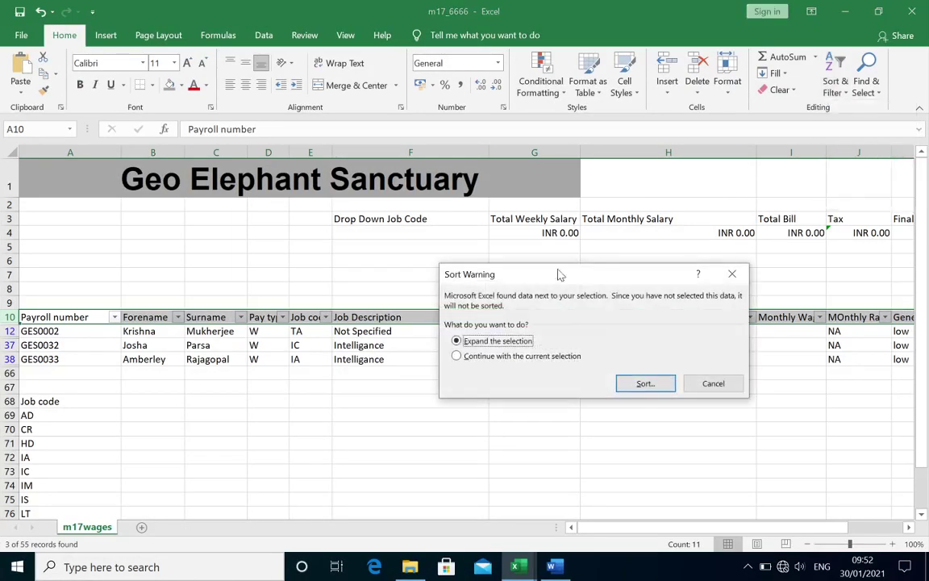
click(639, 382)
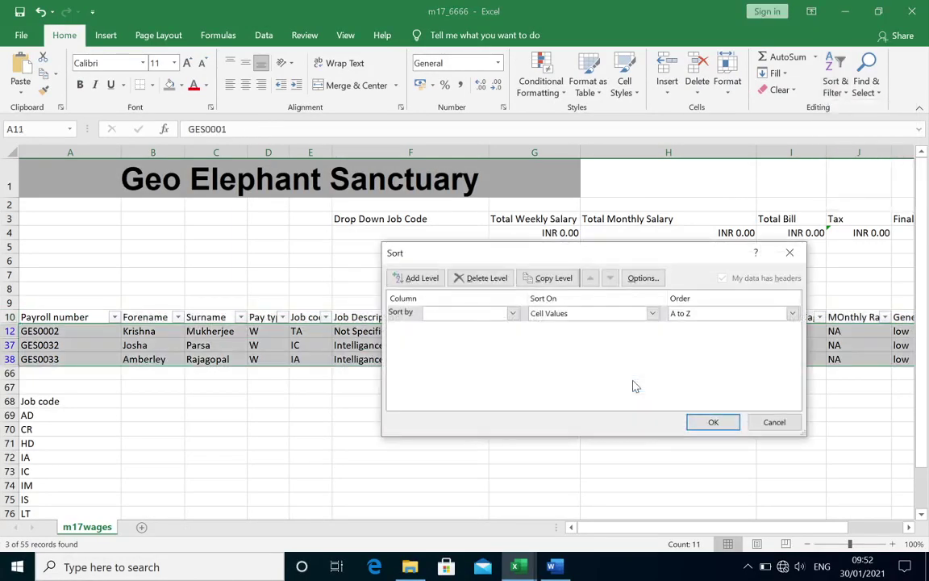
click(513, 314)
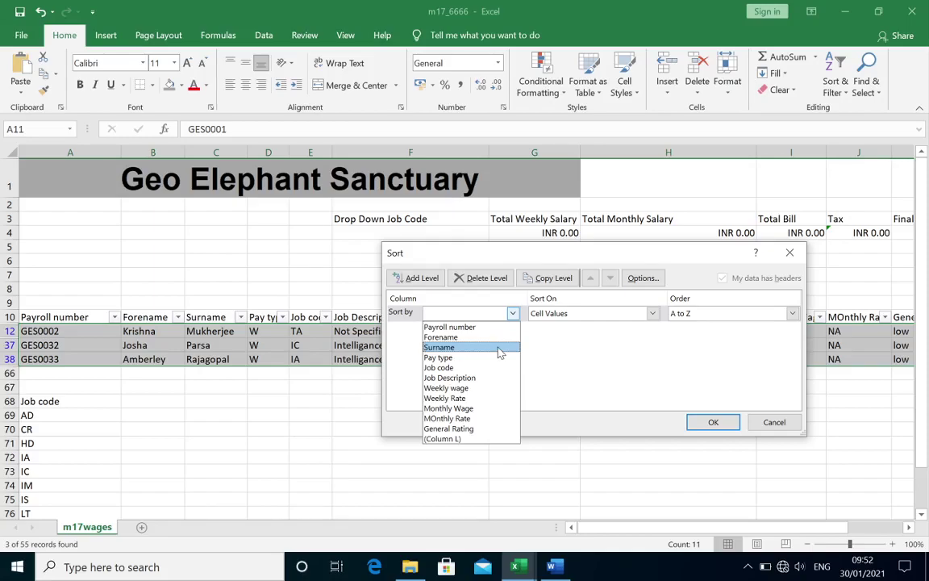
click(499, 338)
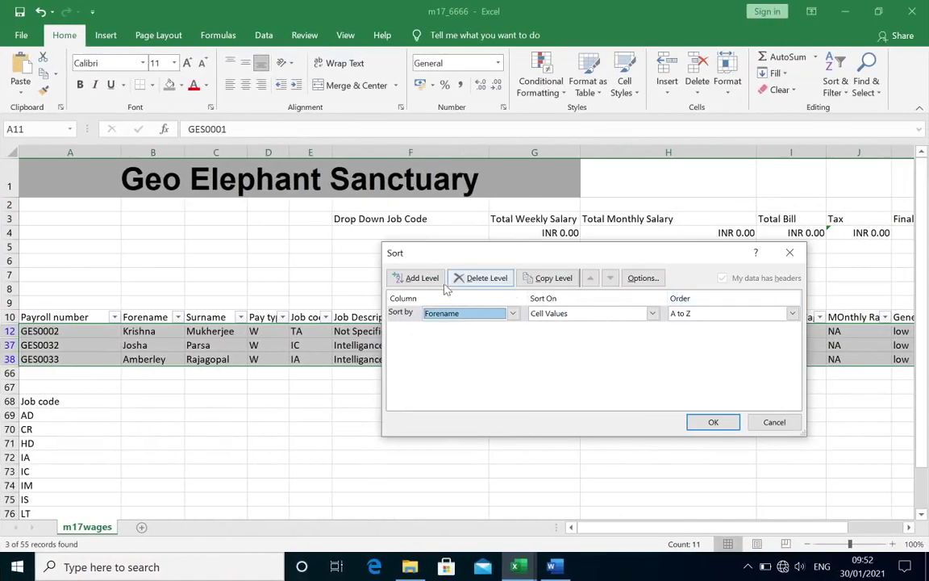
- Add Weekly wage Largest to Smallest and Monthly Wage Z to A levels, then apply
click(422, 277)
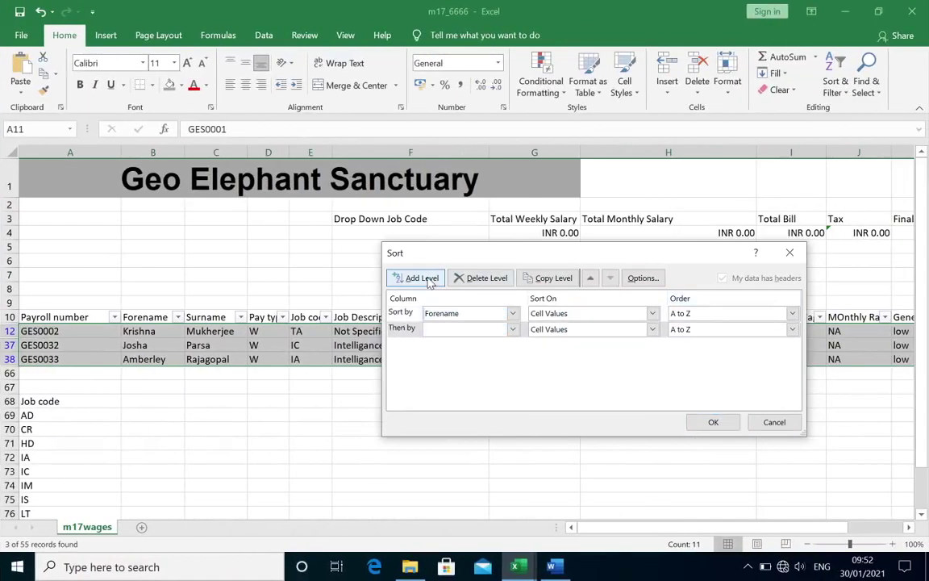
click(513, 330)
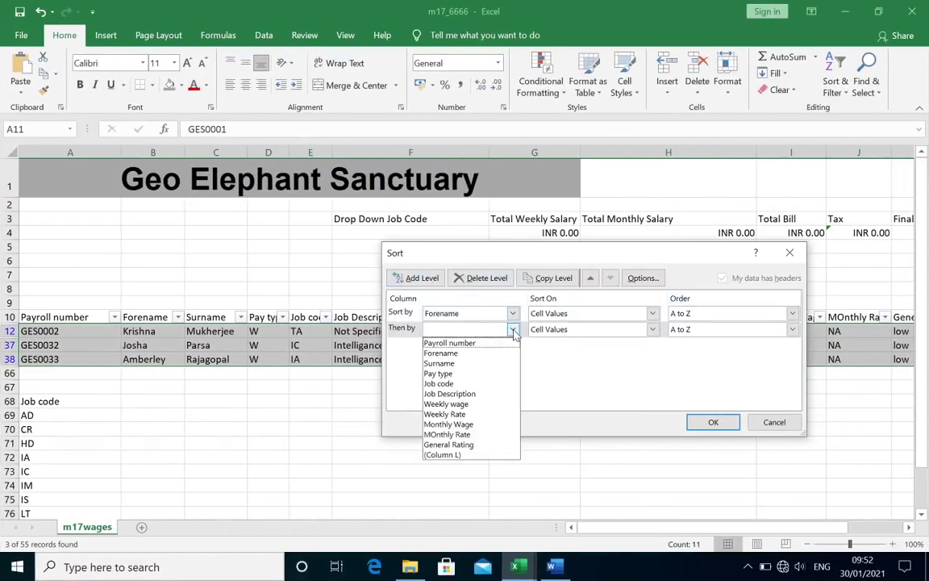
click(500, 404)
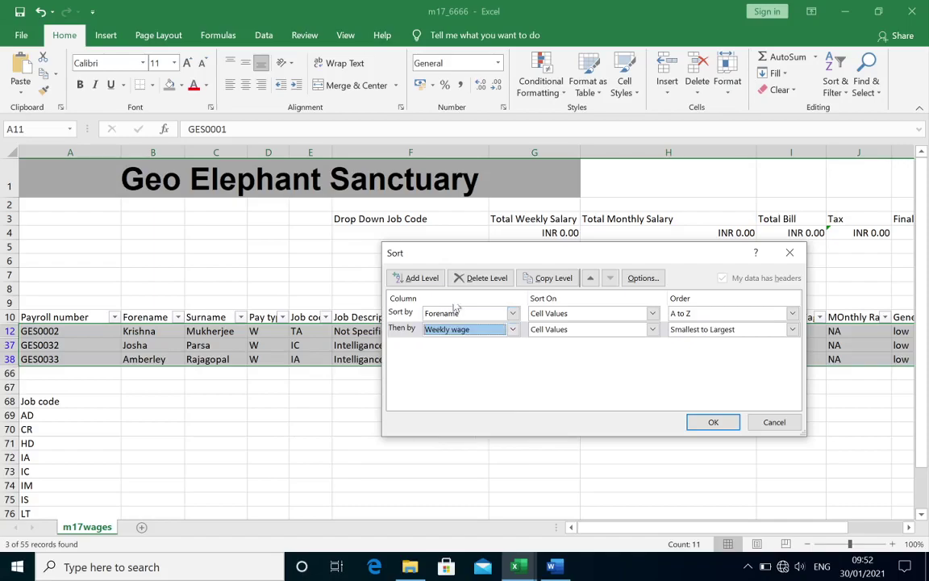
click(422, 277)
click(513, 345)
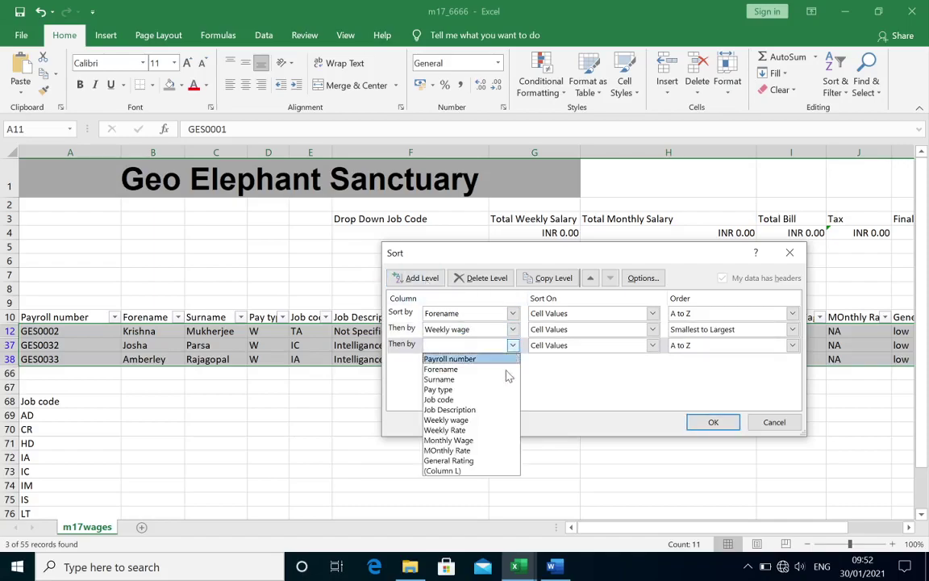
click(501, 441)
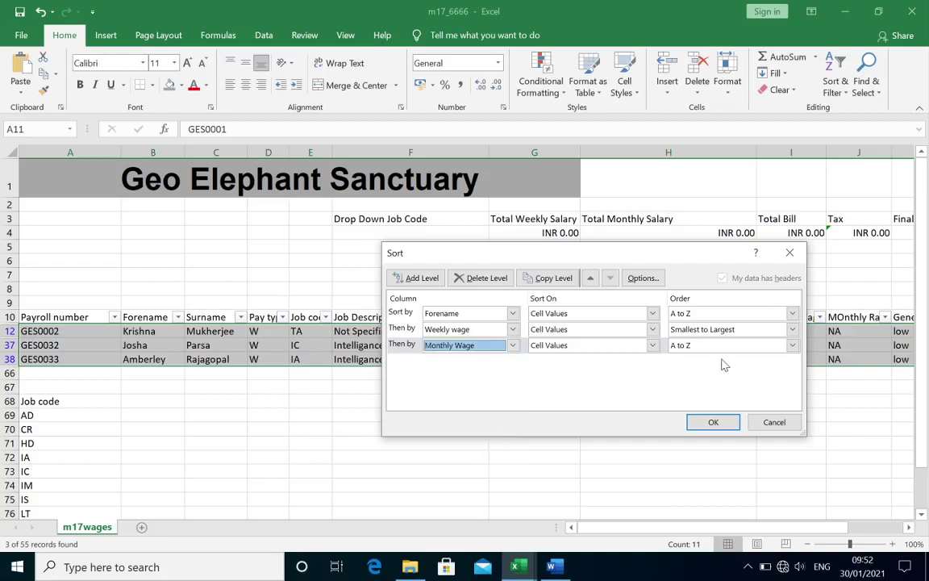
click(732, 330)
click(709, 354)
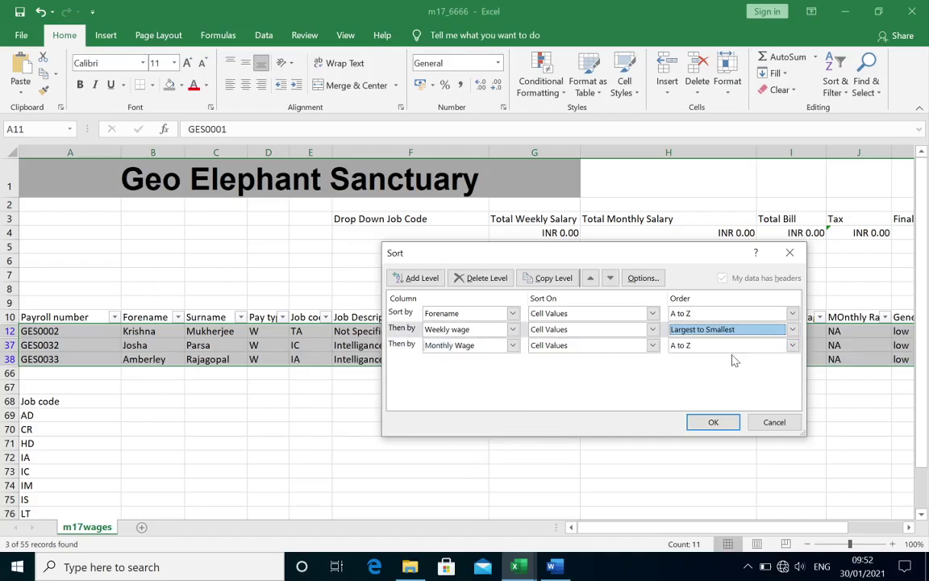
click(732, 346)
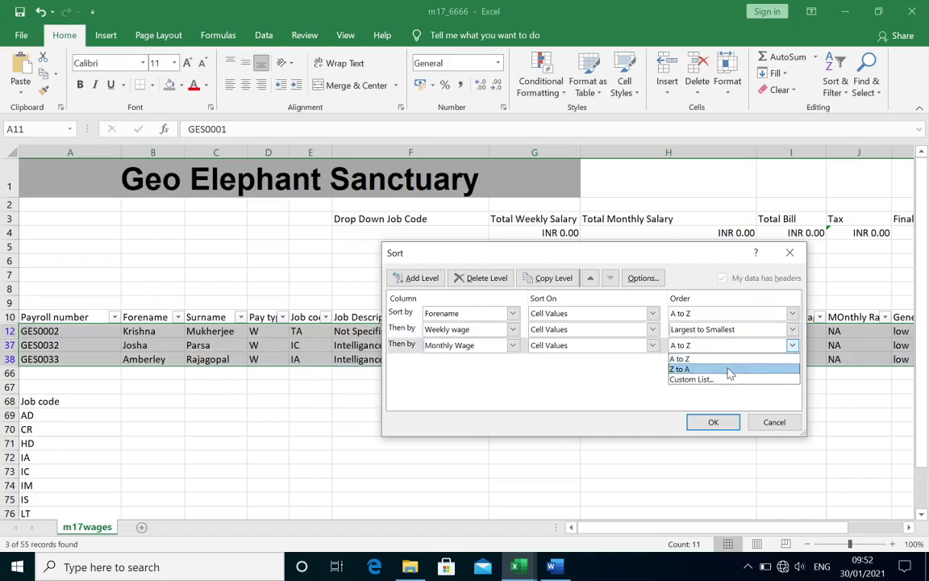
click(730, 370)
click(713, 422)
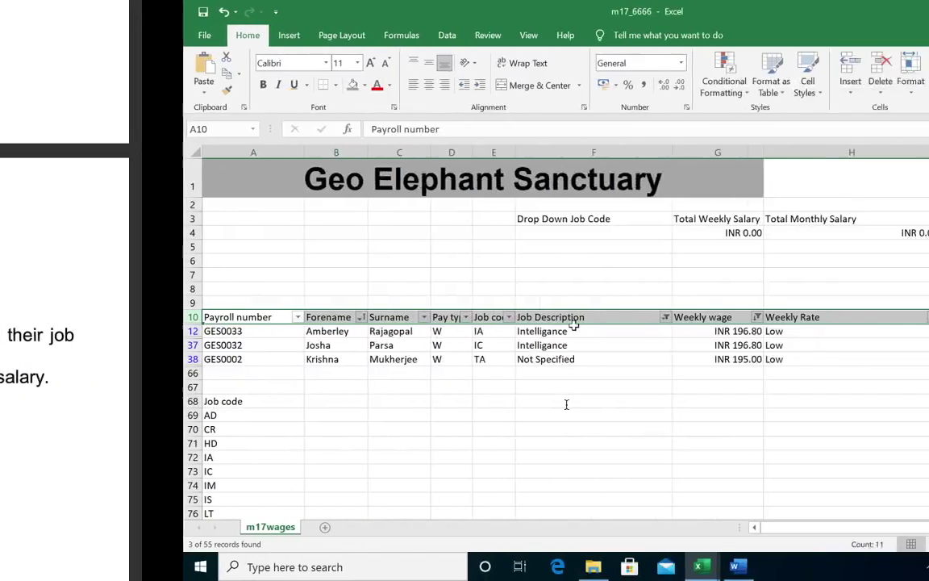
- Snip the sorted table rows to the clipboard, then select the filtered table range
key(super+shift+s)
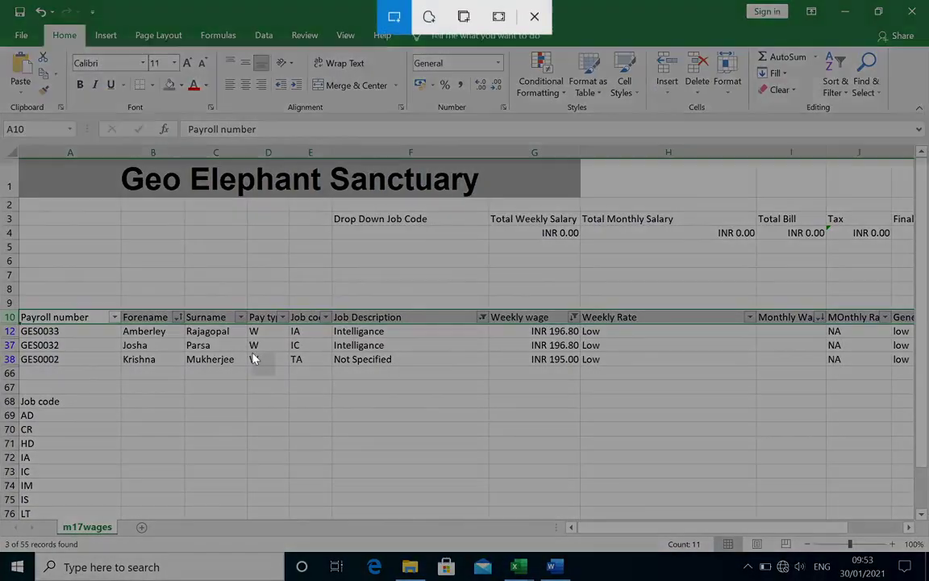
mouse_move(4, 309)
mouse_down()
mouse_move(775, 347)
mouse_move(839, 372)
mouse_up()
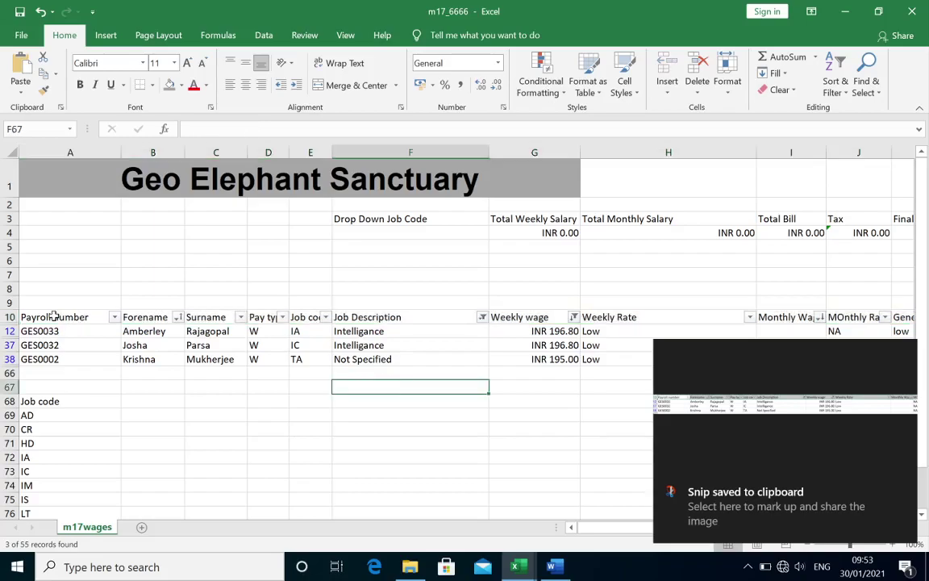
mouse_move(81, 317)
mouse_down()
mouse_move(592, 332)
mouse_move(443, 338)
mouse_move(398, 330)
mouse_move(912, 359)
mouse_move(782, 355)
mouse_move(780, 347)
mouse_move(784, 362)
mouse_move(788, 336)
mouse_move(784, 359)
mouse_up()
scroll(440, 378, left, 2)
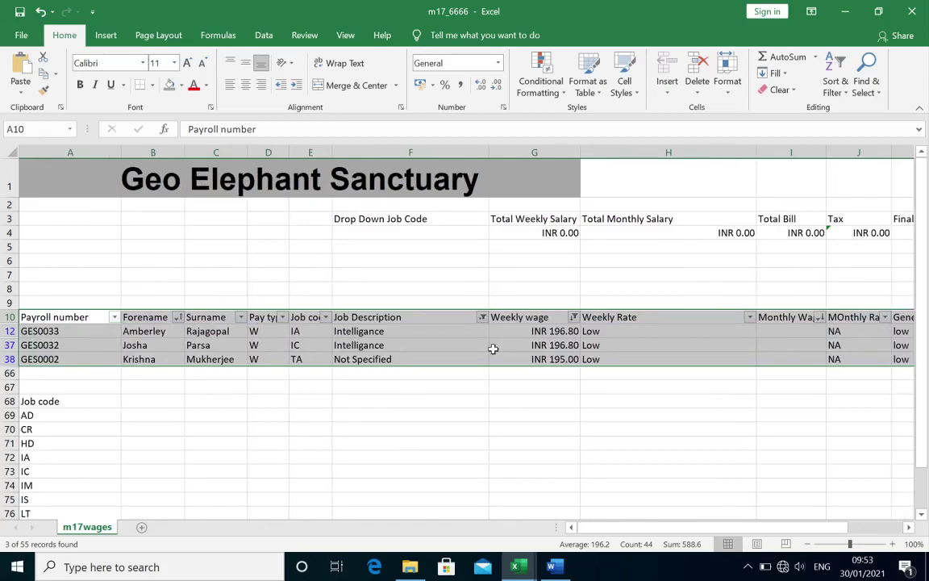
mouse_move(788, 529)
mouse_down()
mouse_move(866, 530)
mouse_move(649, 529)
mouse_up()
- In print settings, print only the selection in landscape orientation
click(21, 36)
click(41, 297)
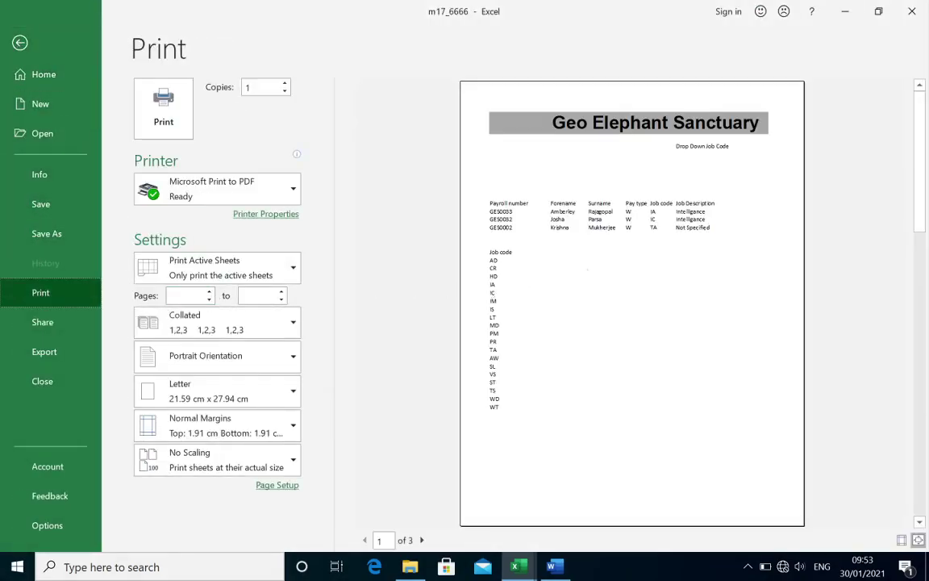
click(231, 274)
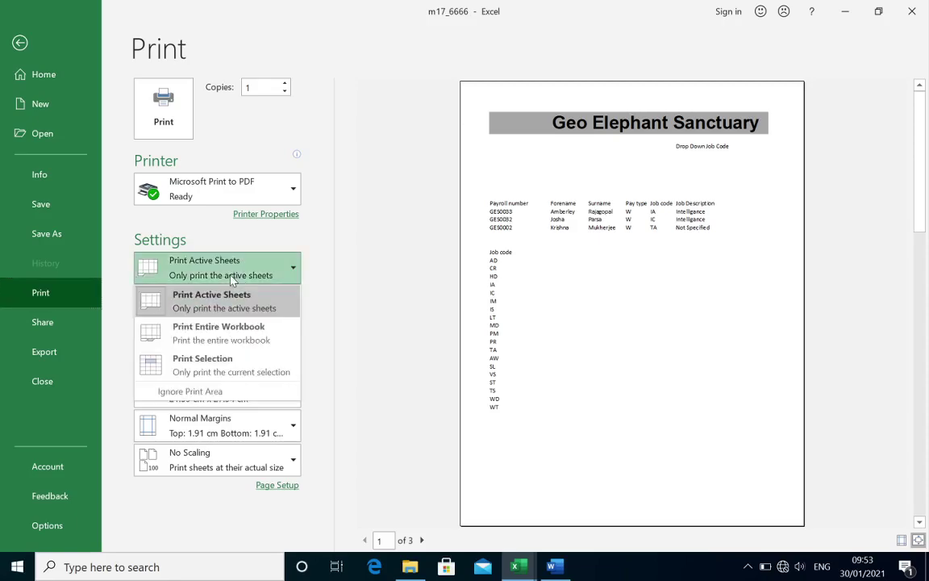
click(213, 365)
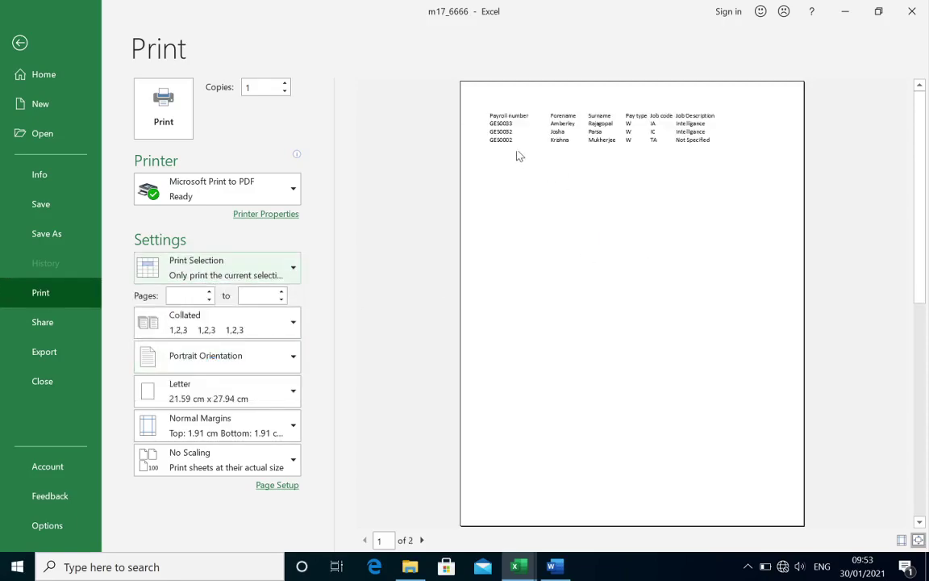
click(256, 357)
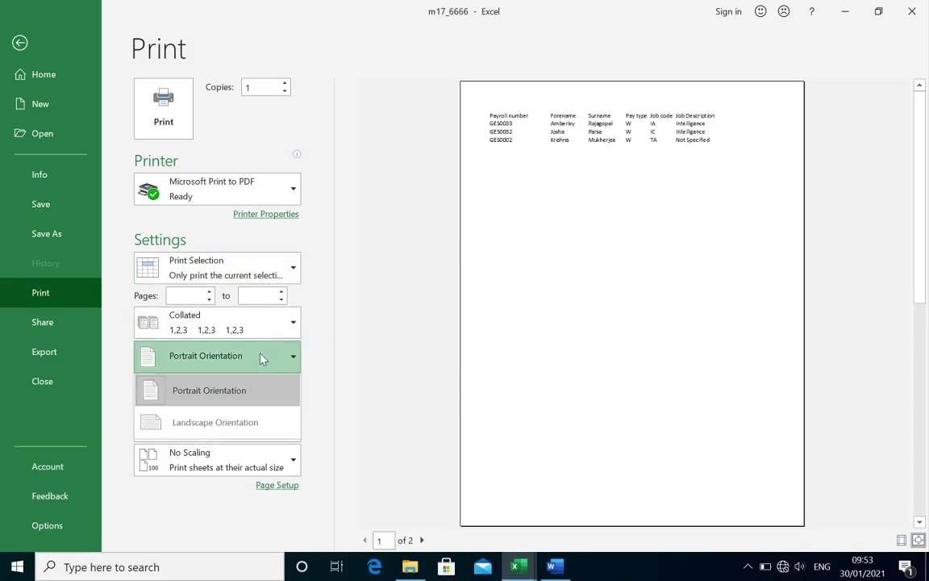
click(252, 425)
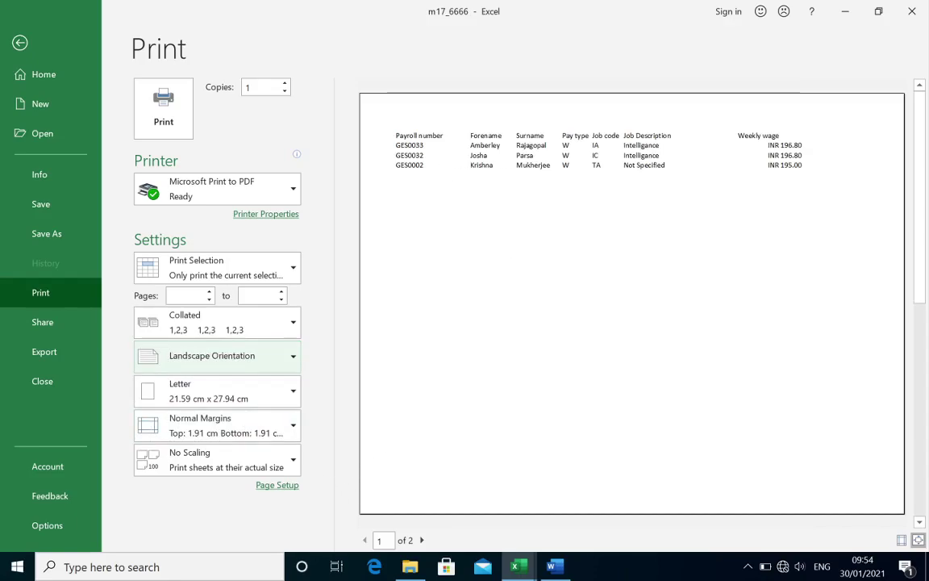
click(423, 541)
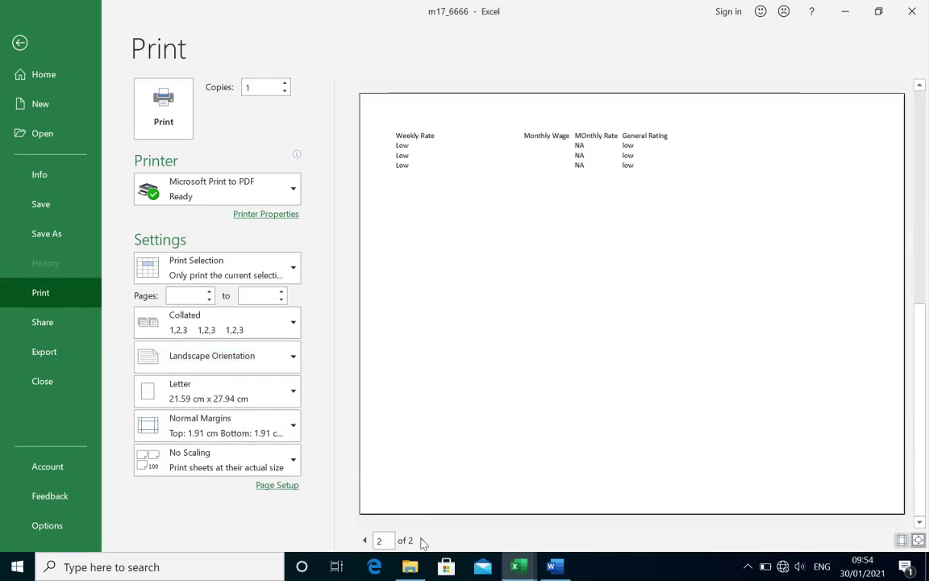
click(364, 541)
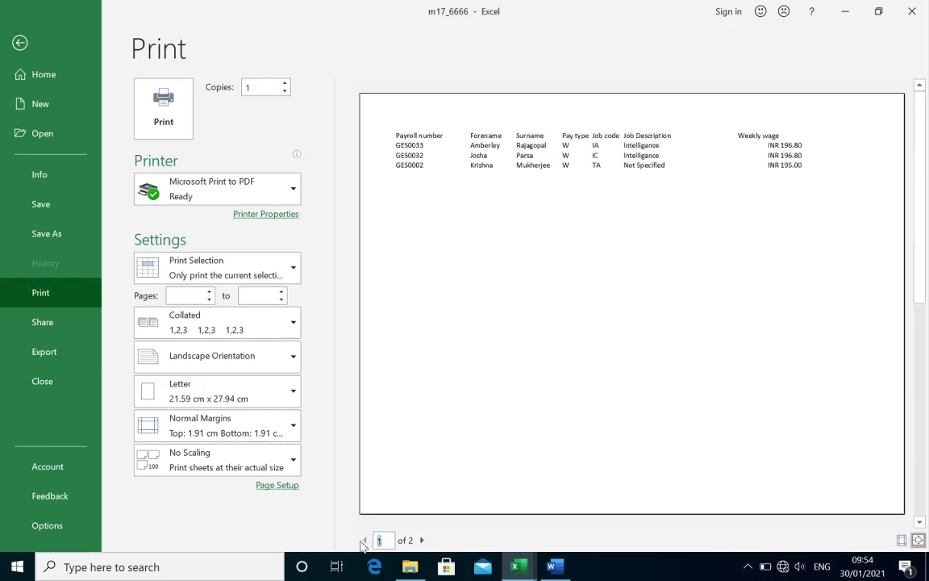
- Fit all columns on one page, use A4 paper and Narrow margins
click(282, 466)
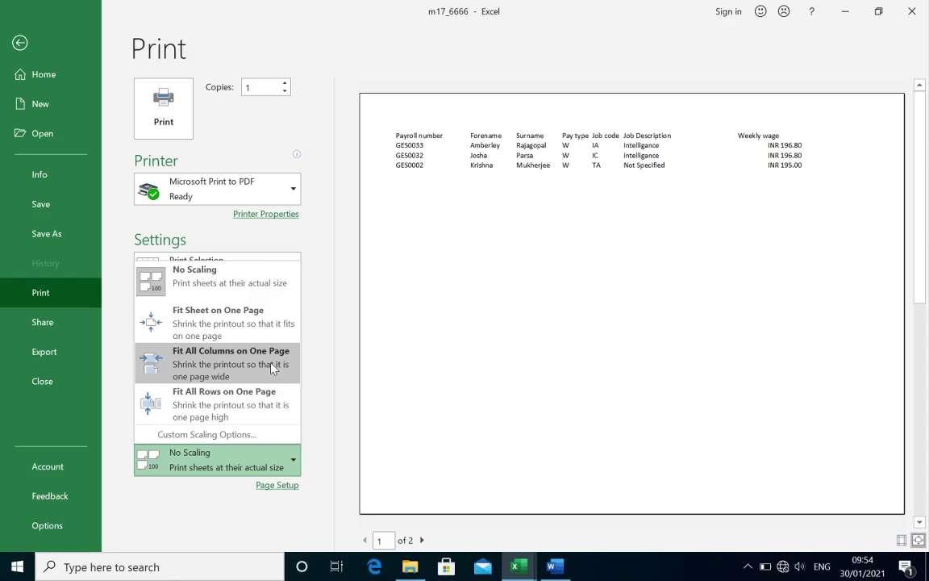
click(273, 368)
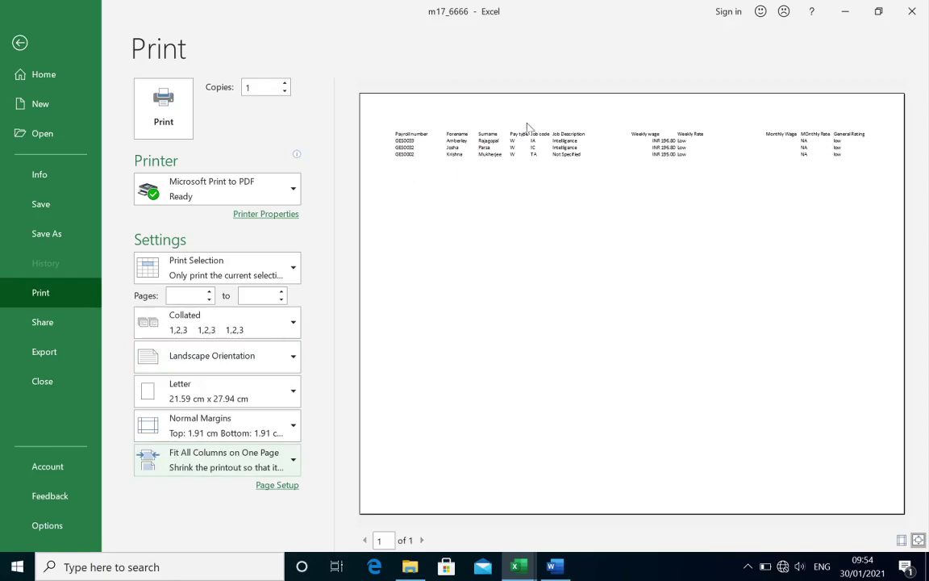
click(220, 392)
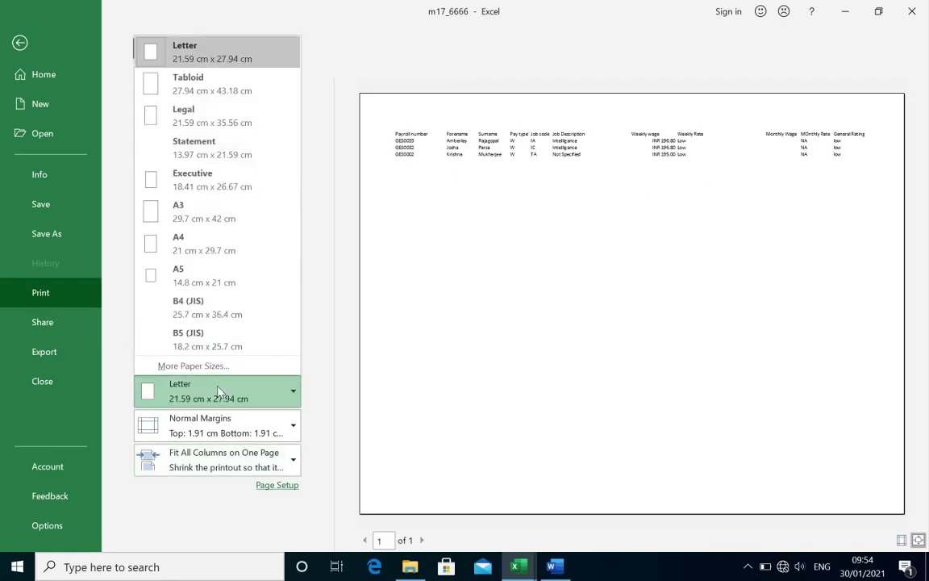
click(246, 250)
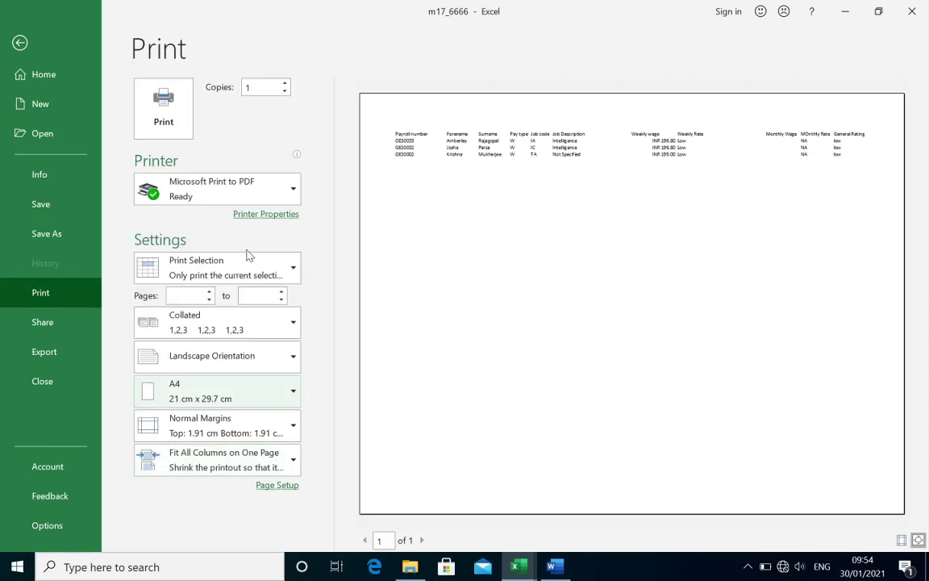
click(242, 428)
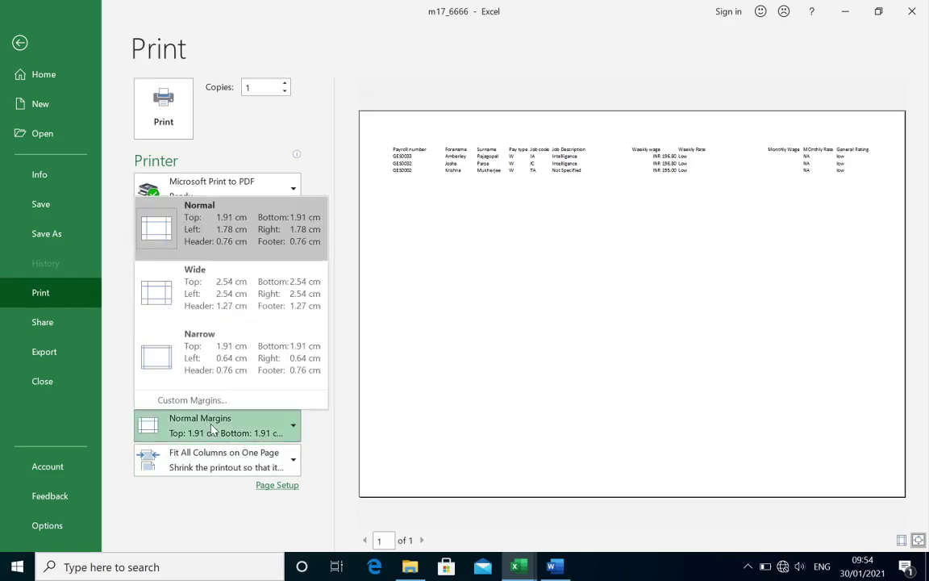
click(232, 360)
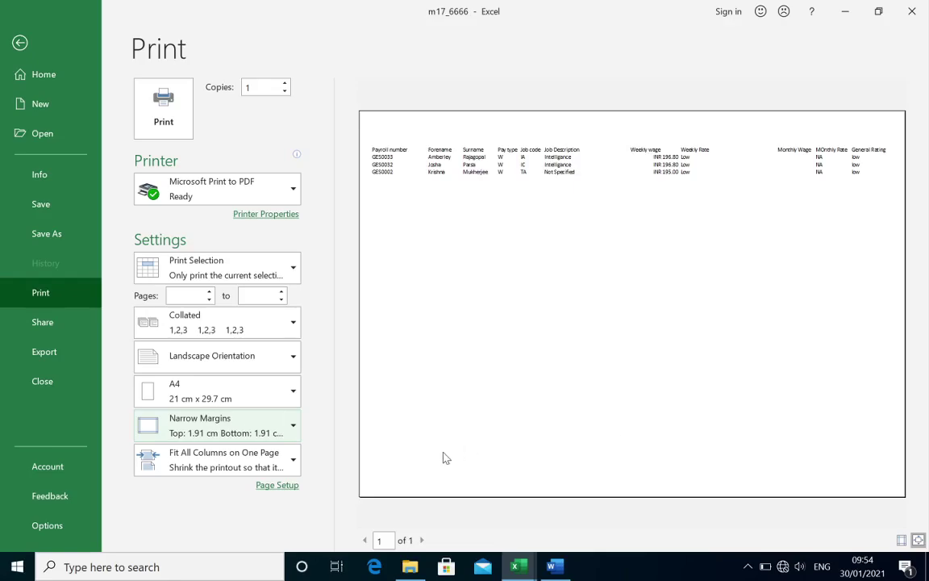
- Put the author's name in the left header and the student ID in the centre, then return to Normal view
key(Escape)
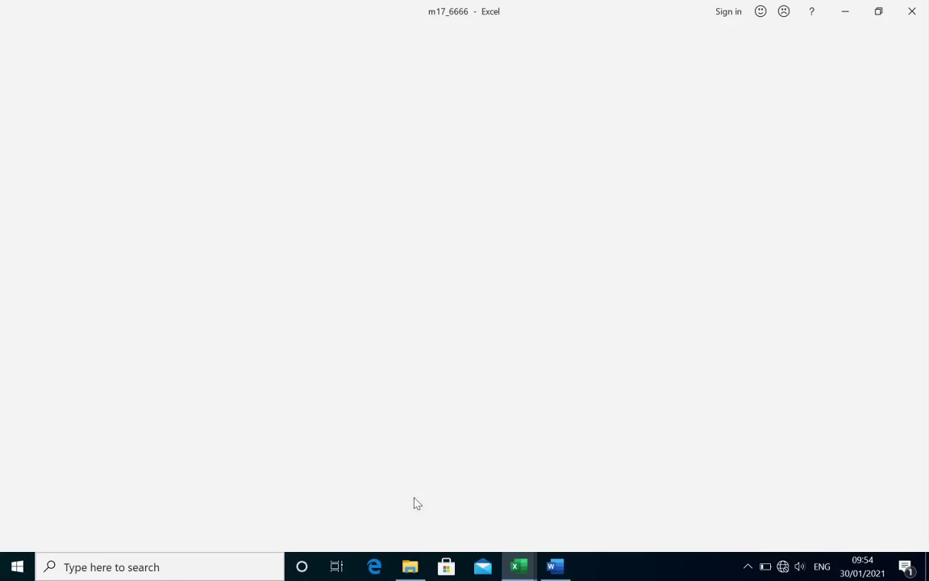
click(106, 35)
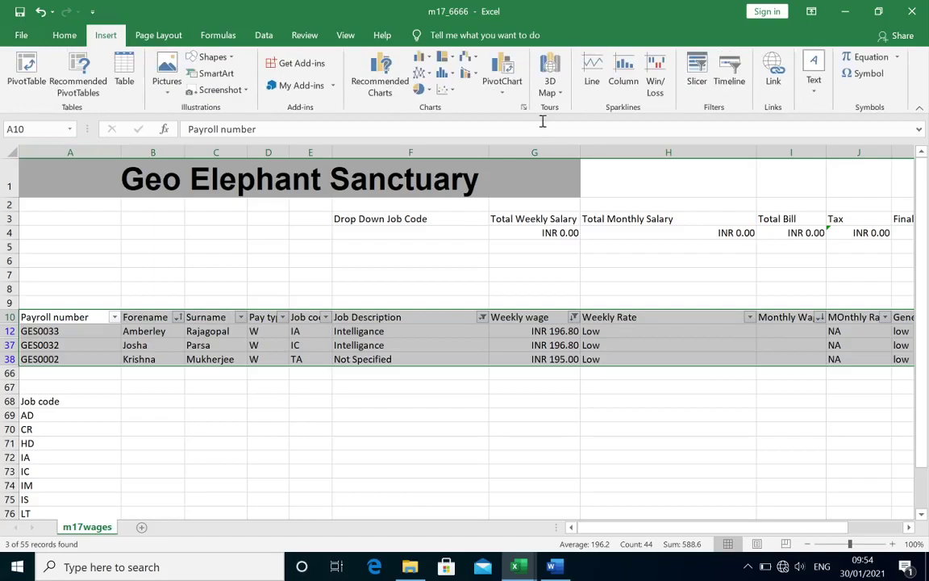
click(814, 80)
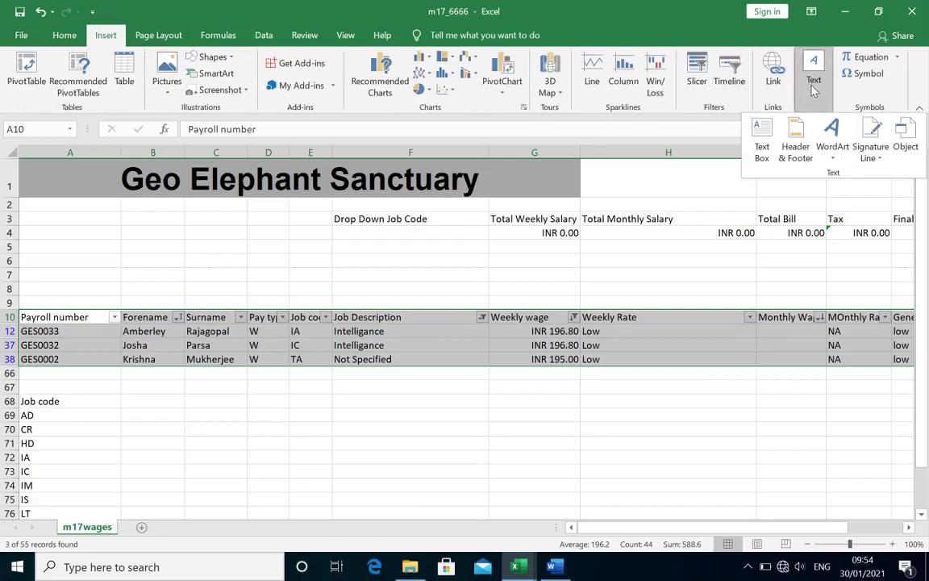
click(795, 147)
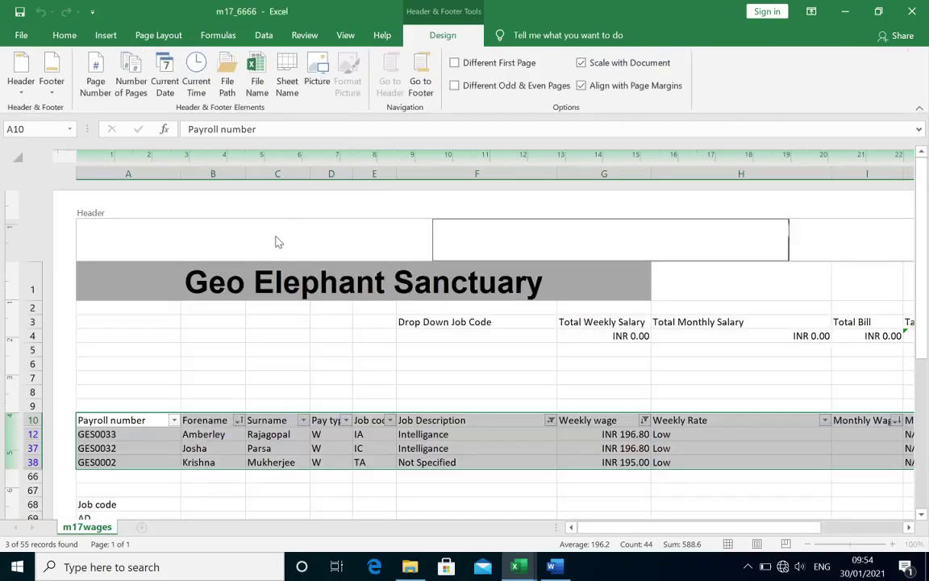
click(276, 239)
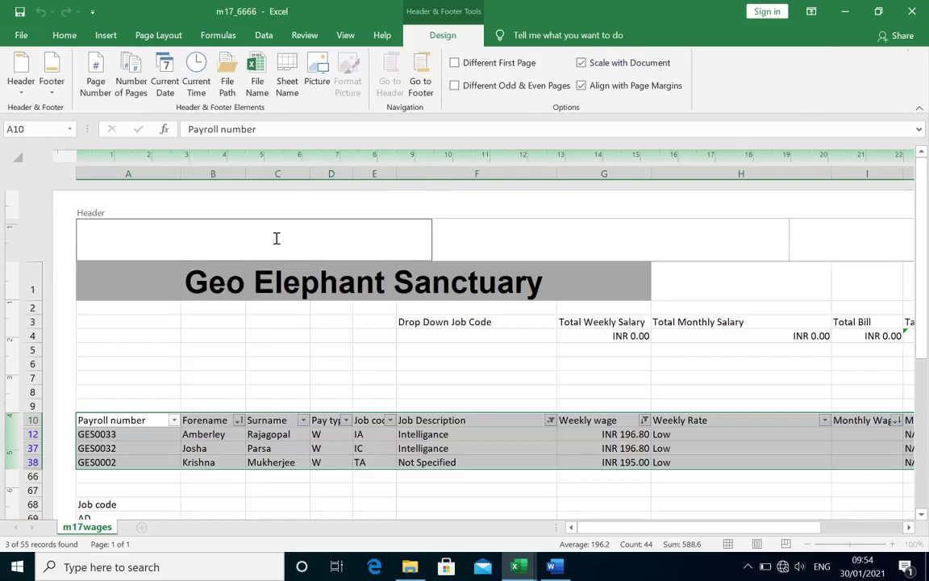
text(MOhanned Mus)
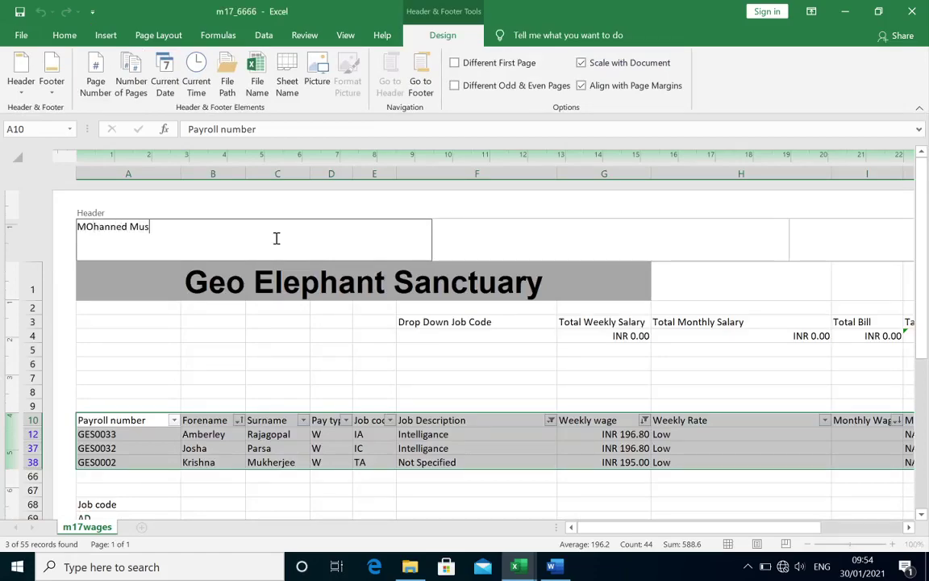
text(tafa)
key(Tab)
text(Sd)
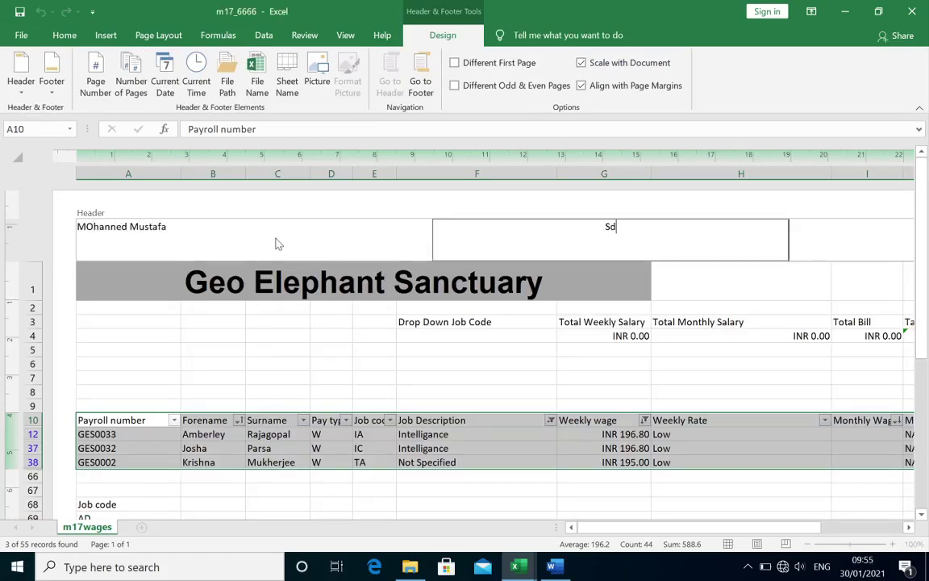
text(034)
key(Tab)
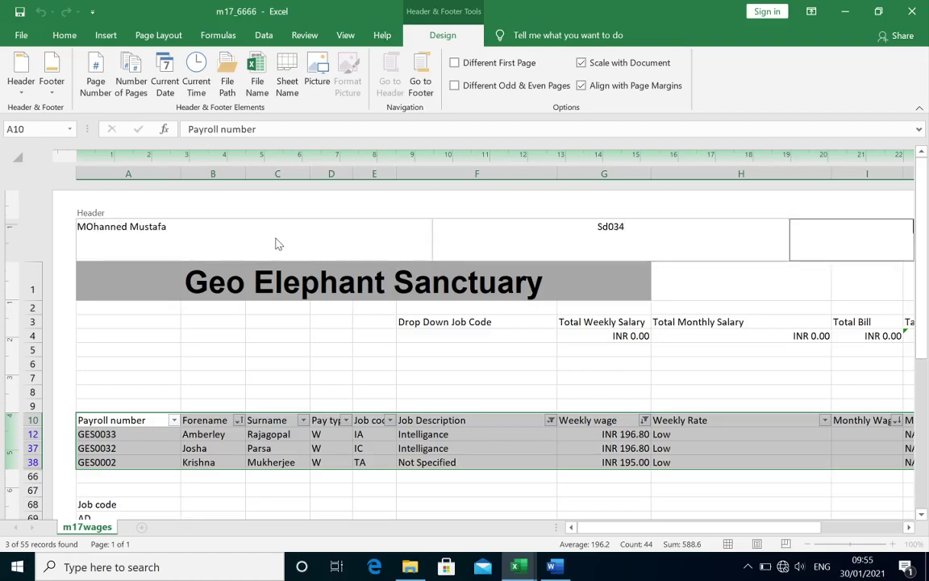
click(442, 373)
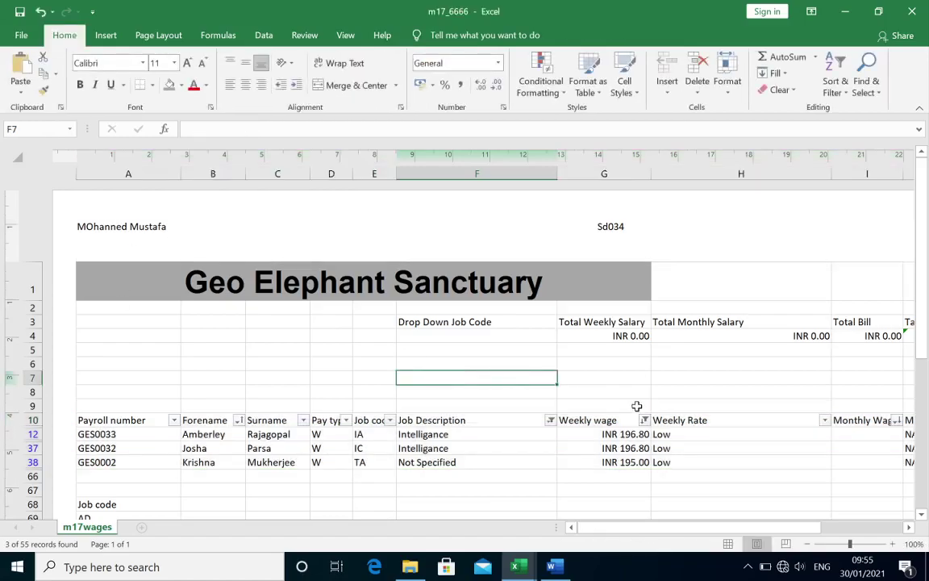
click(599, 366)
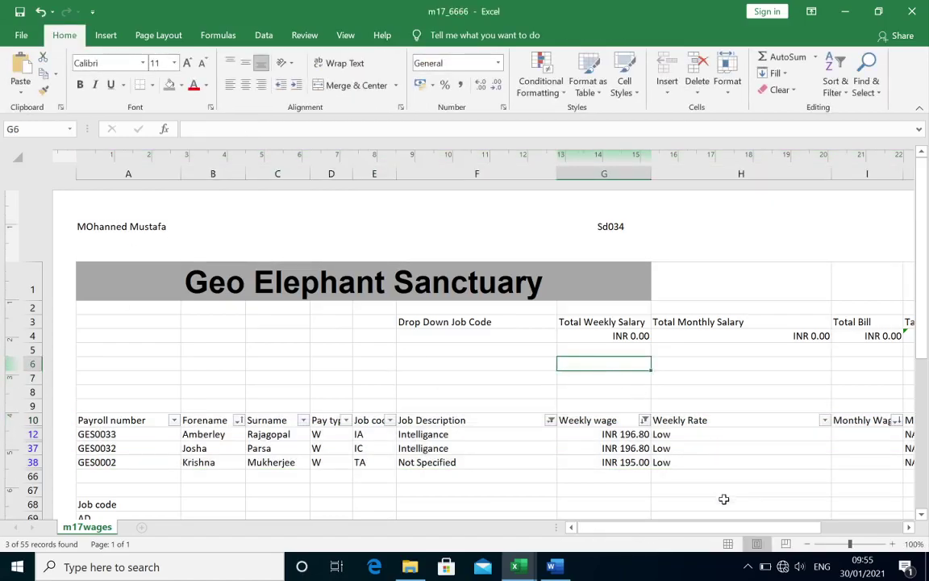
click(729, 545)
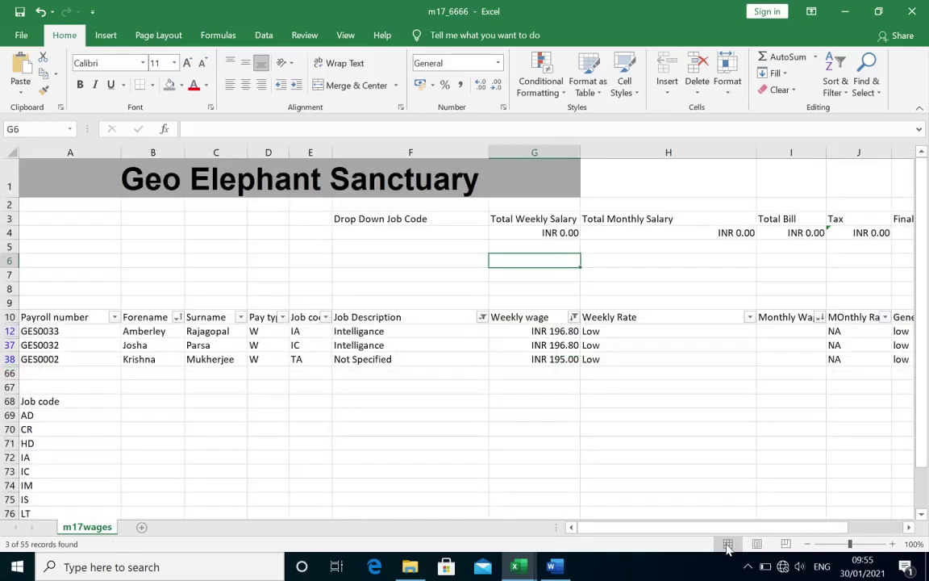
- Select A10:K38 and preview the printout of just that selection
click(21, 35)
click(40, 294)
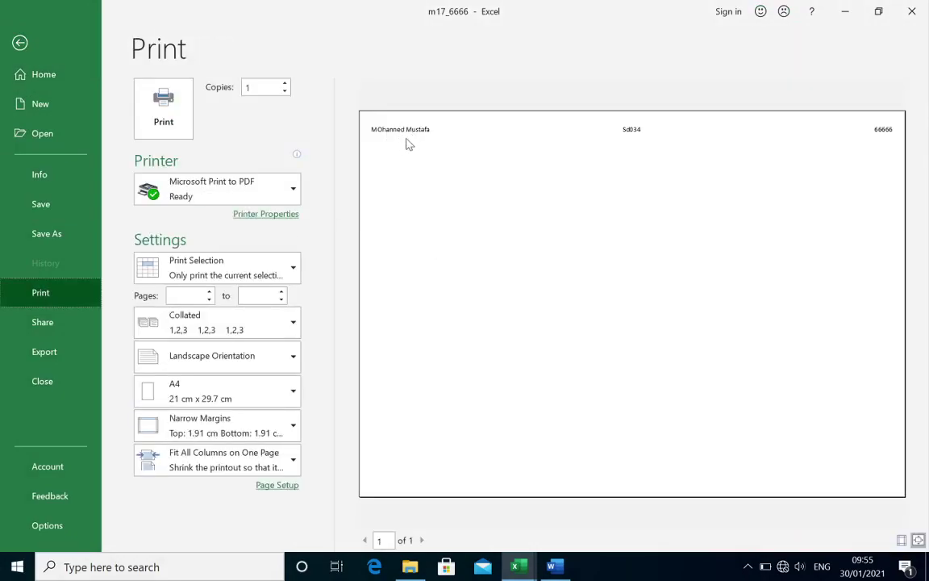
key(Escape)
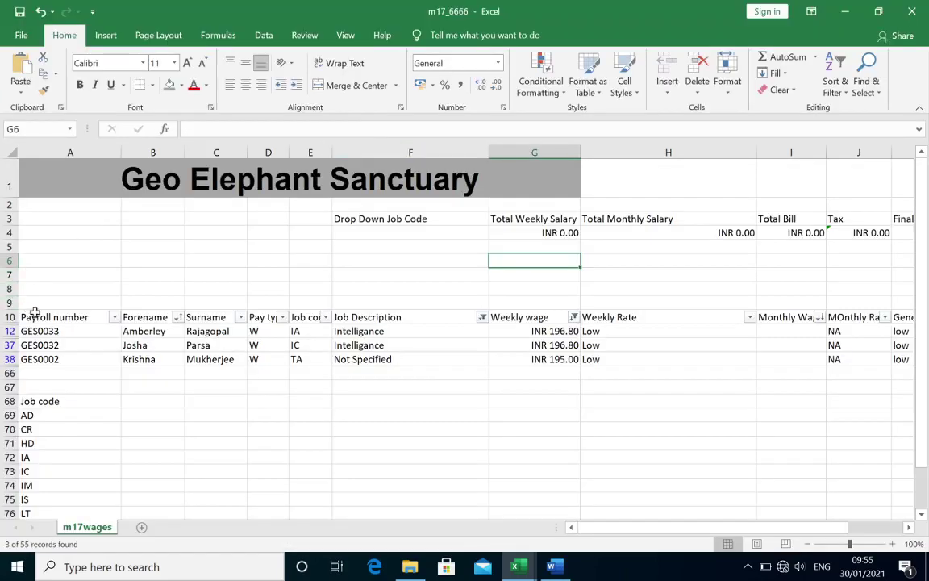
click(38, 317)
drag(38, 317, 771, 354)
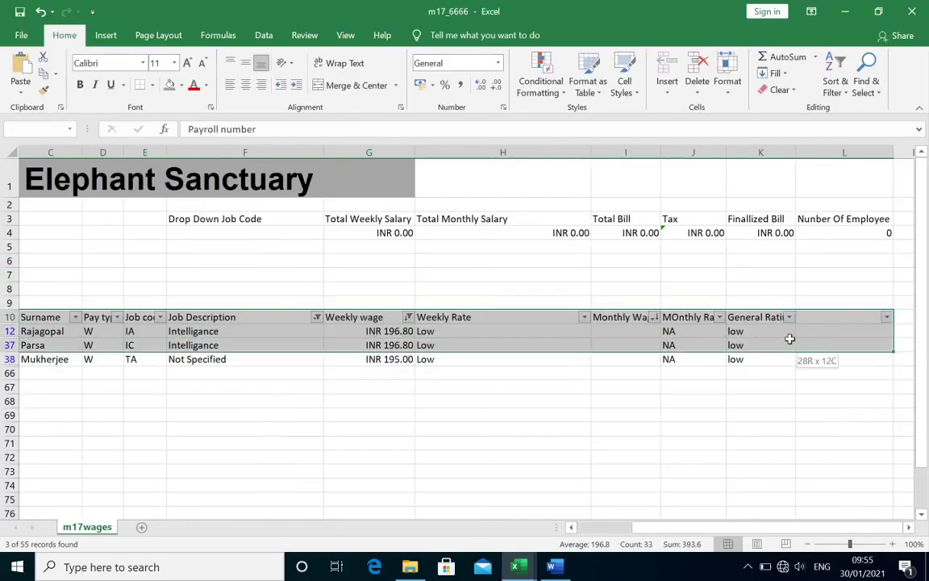
click(23, 36)
click(39, 292)
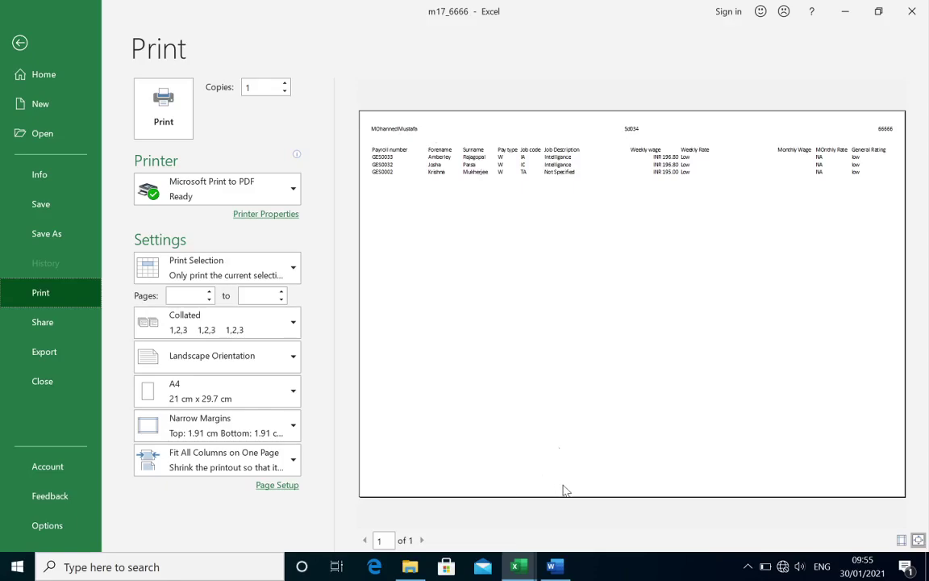
- Create a custom footer with time left, page number centre and sheet name right
click(278, 485)
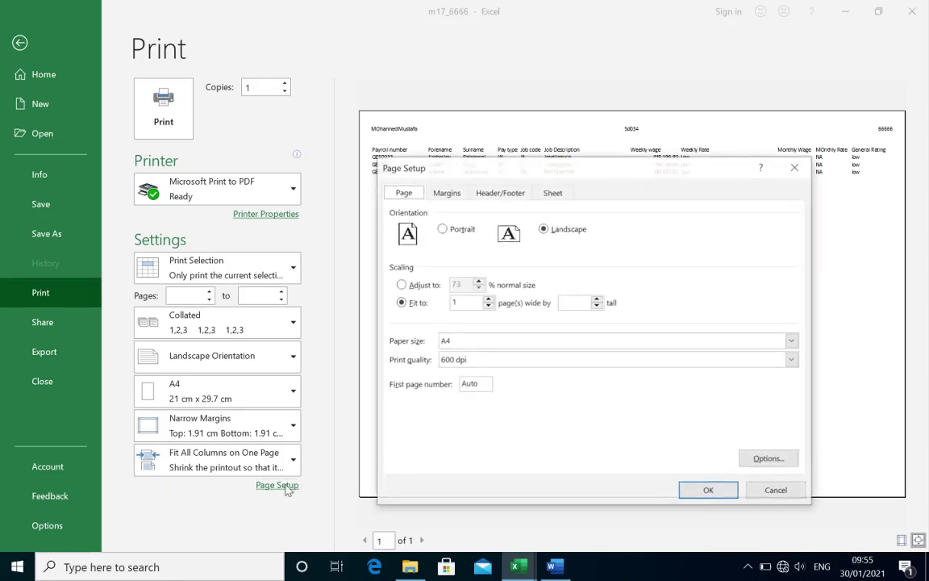
click(508, 191)
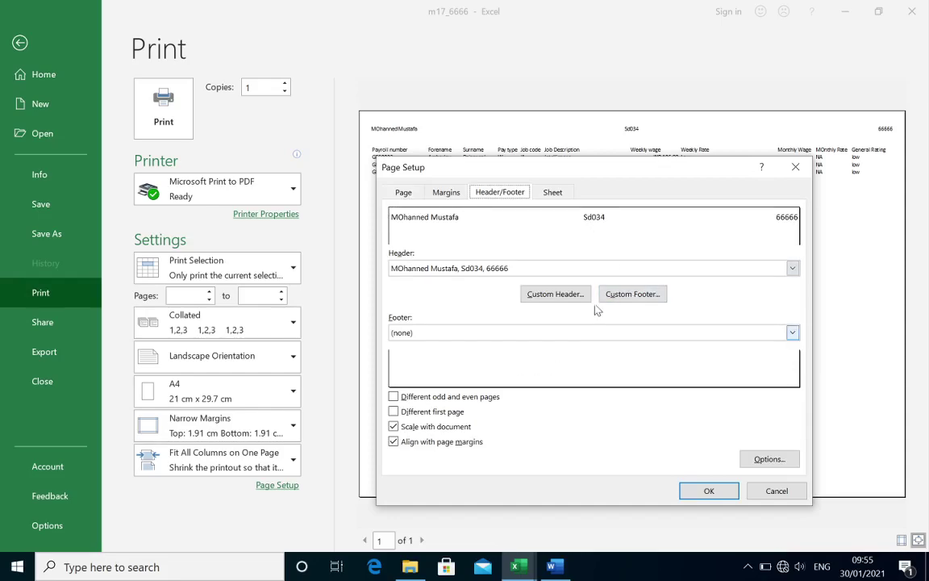
click(621, 297)
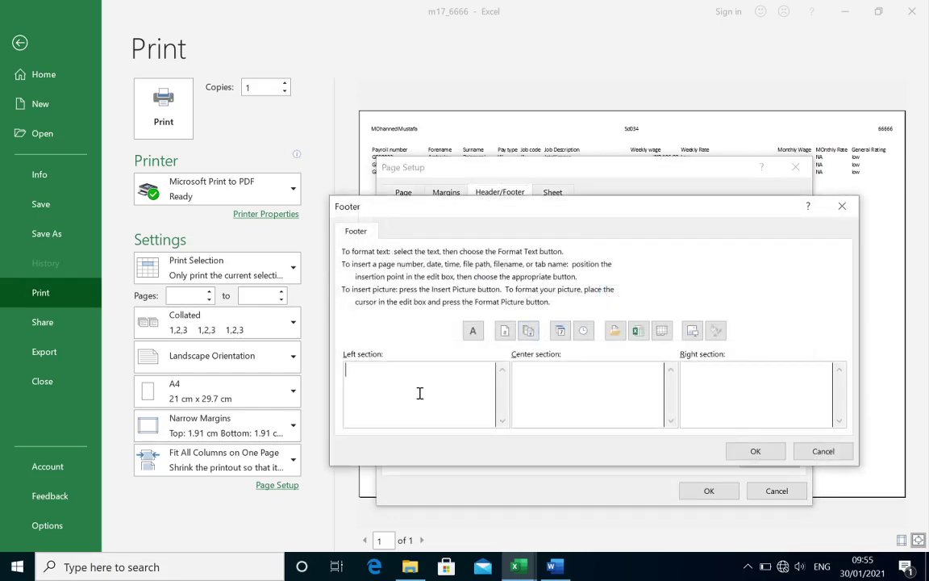
click(582, 334)
click(546, 384)
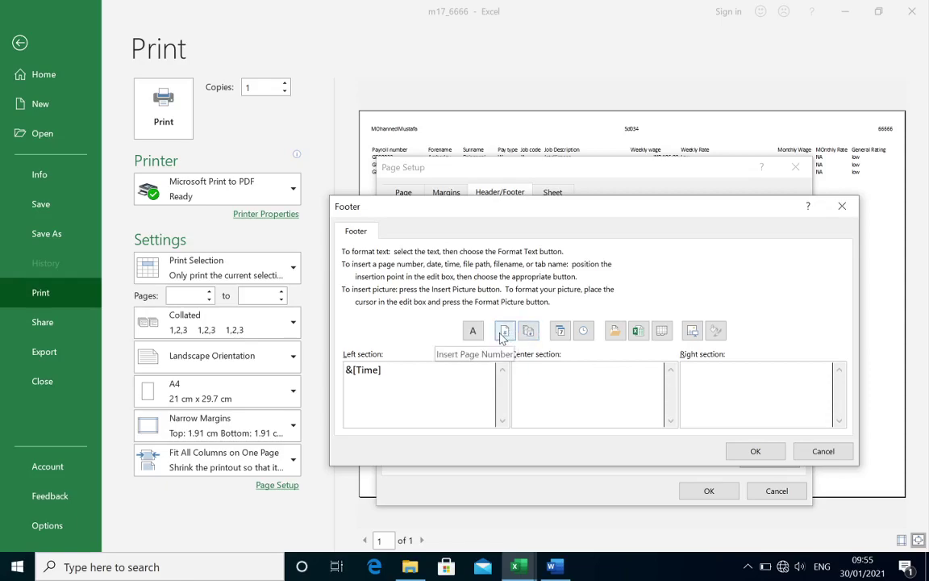
click(503, 332)
click(704, 394)
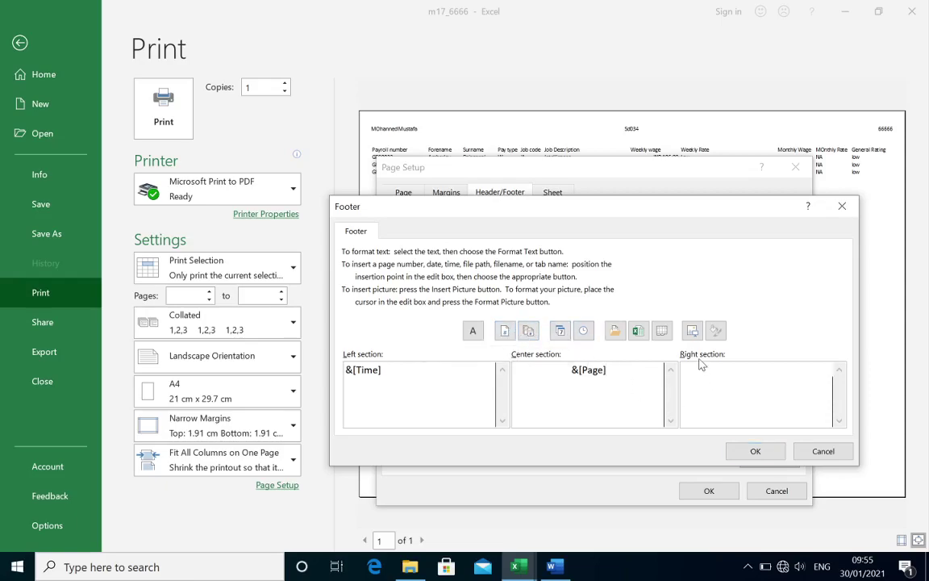
click(661, 337)
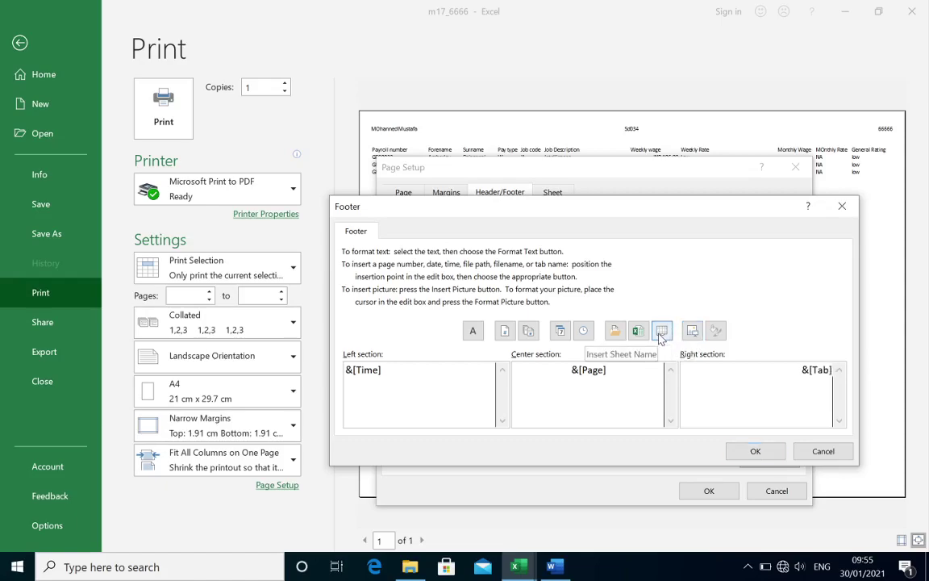
click(756, 452)
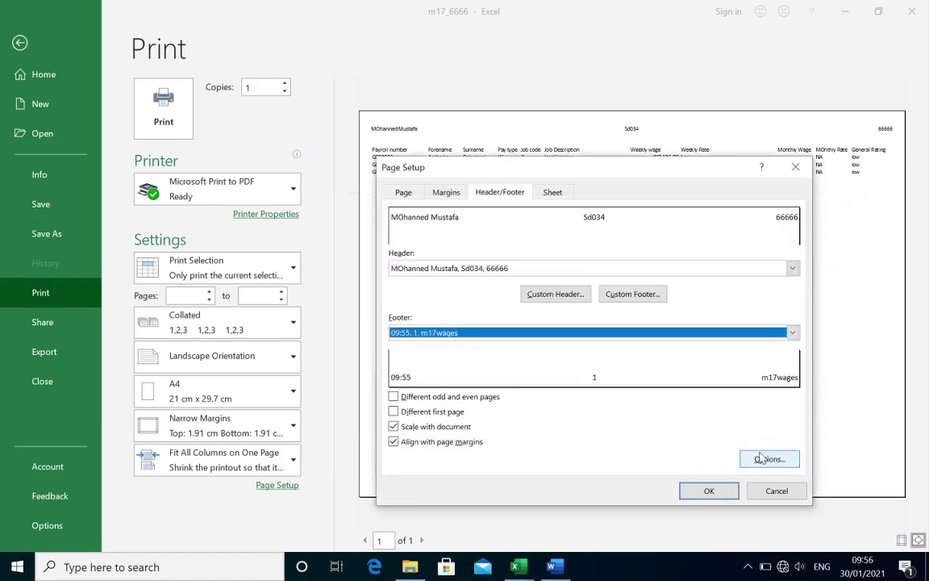
click(710, 492)
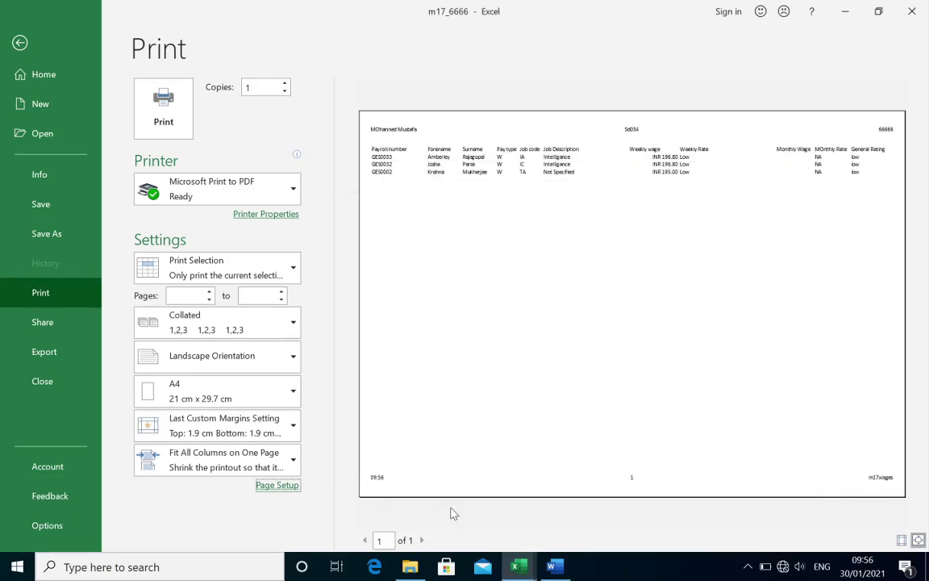
- Recheck the Header/Footer page setup, then go back to the worksheet
click(285, 488)
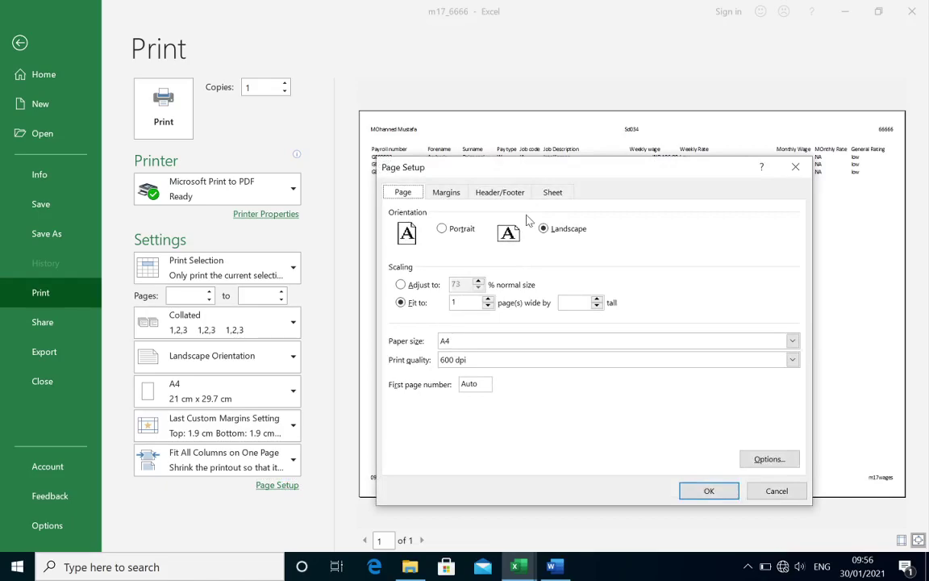
click(501, 194)
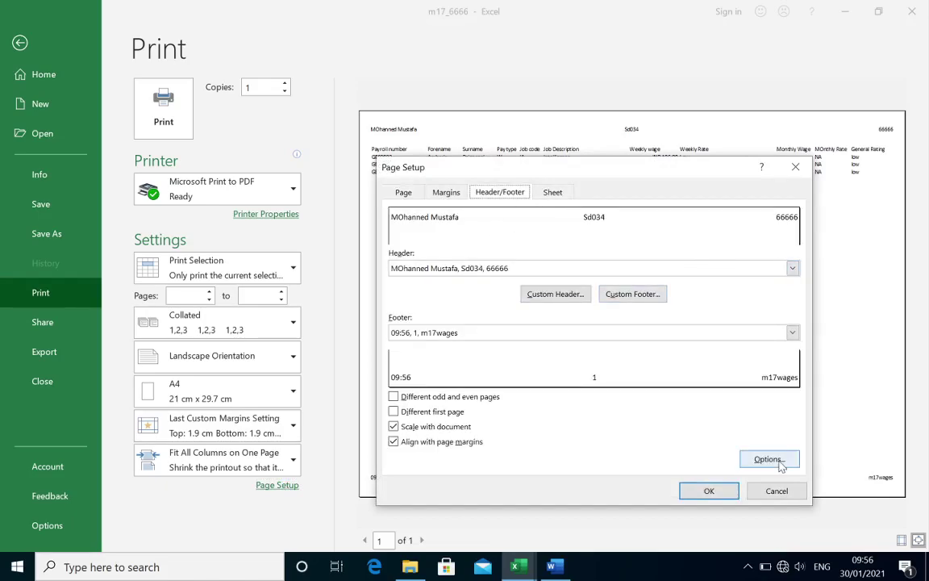
click(777, 492)
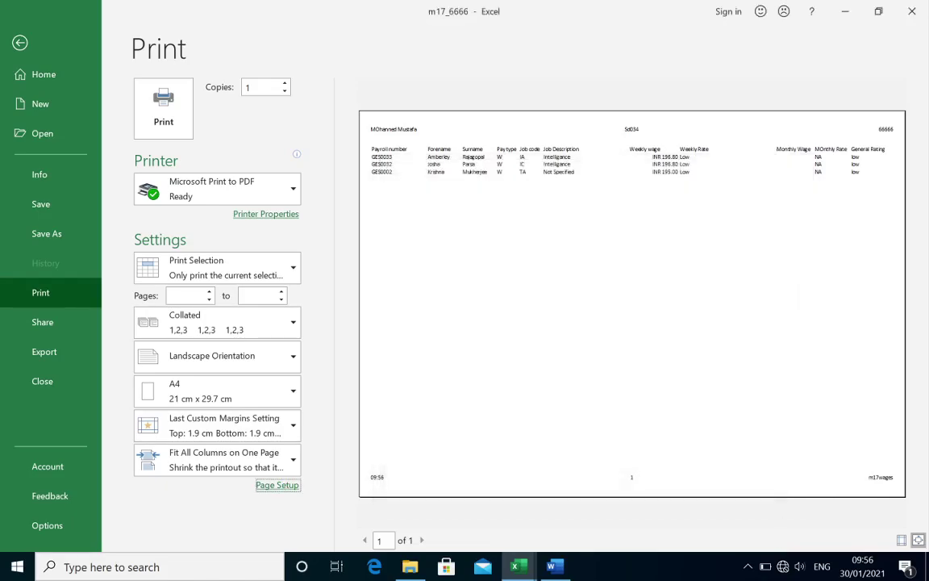
click(20, 42)
click(106, 36)
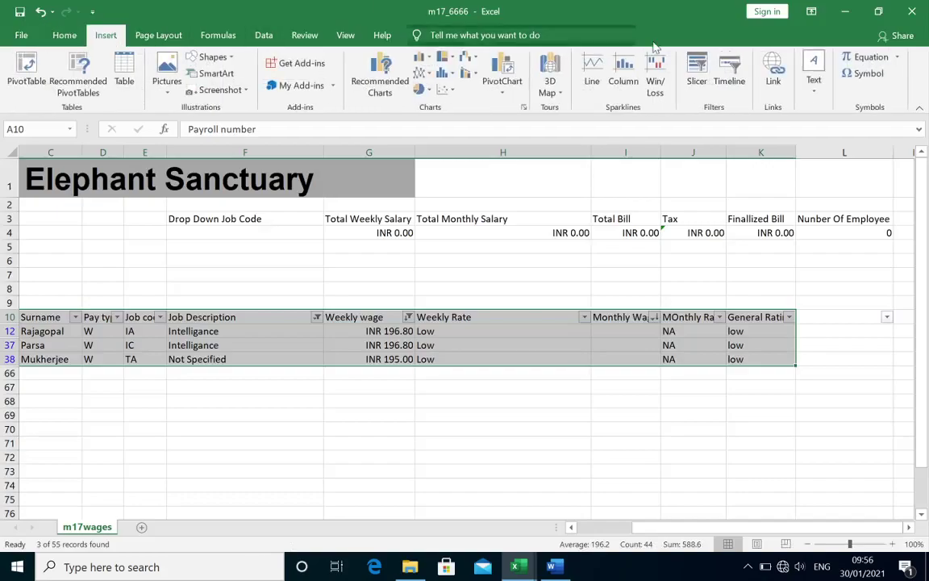
click(814, 73)
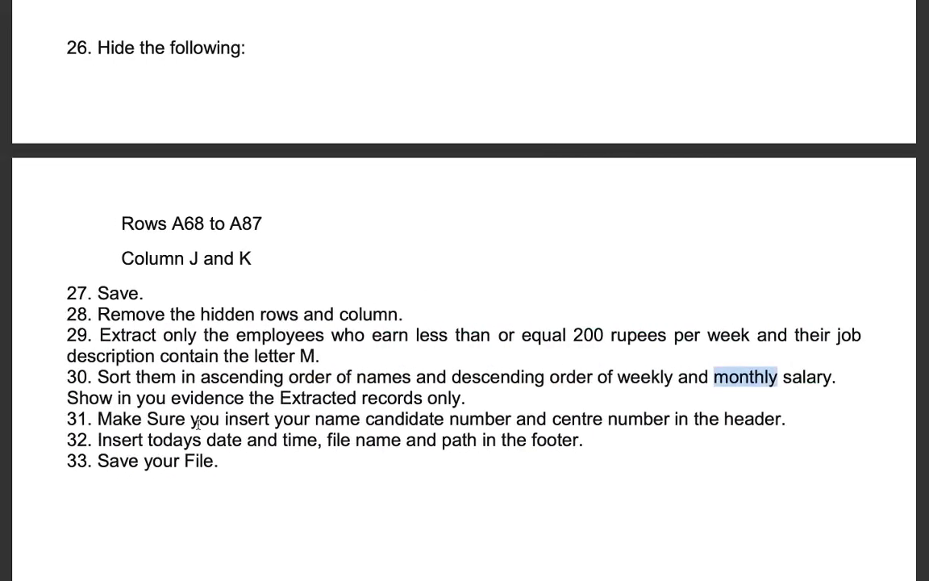
drag(107, 421, 547, 419)
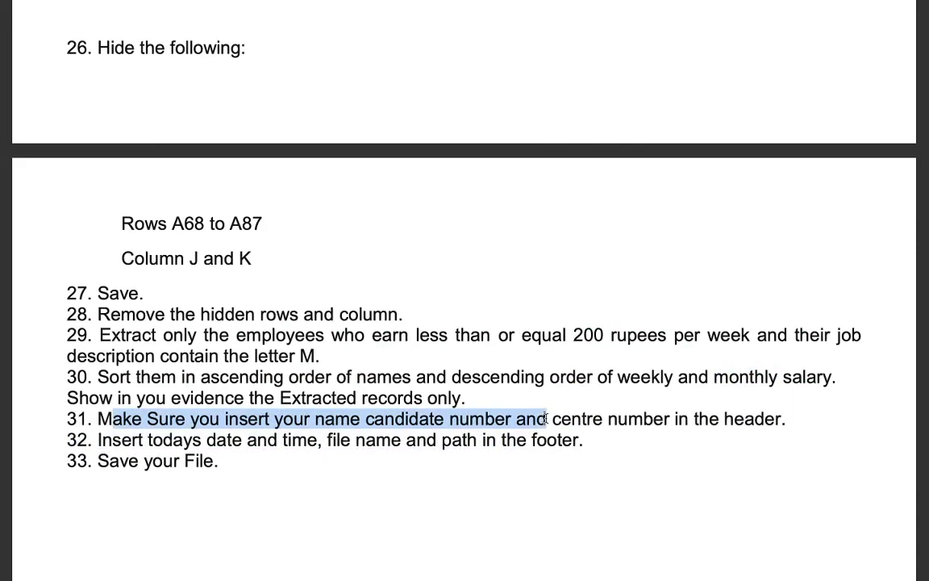
drag(175, 442, 325, 446)
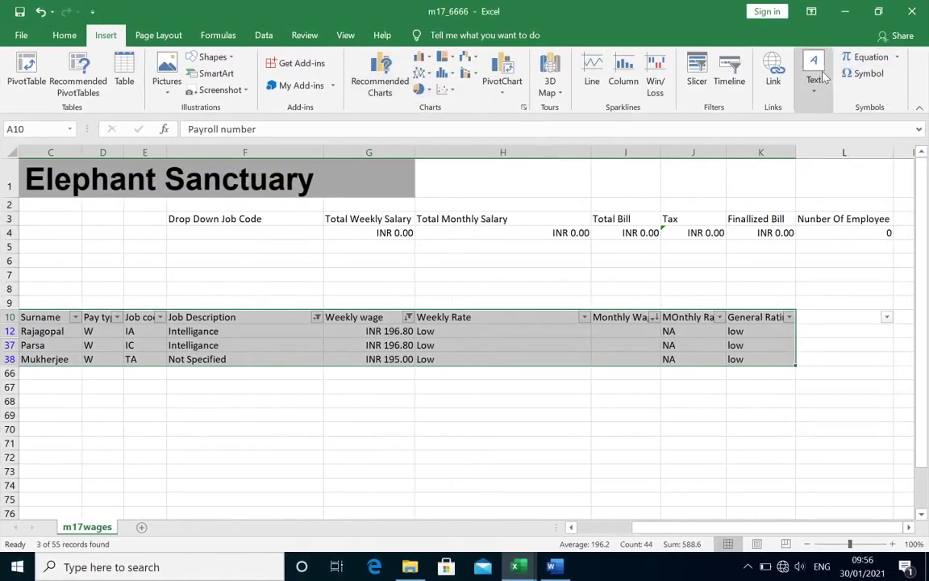
- Edit the footer: current date on the left, file path and name in the centre
click(816, 76)
click(797, 150)
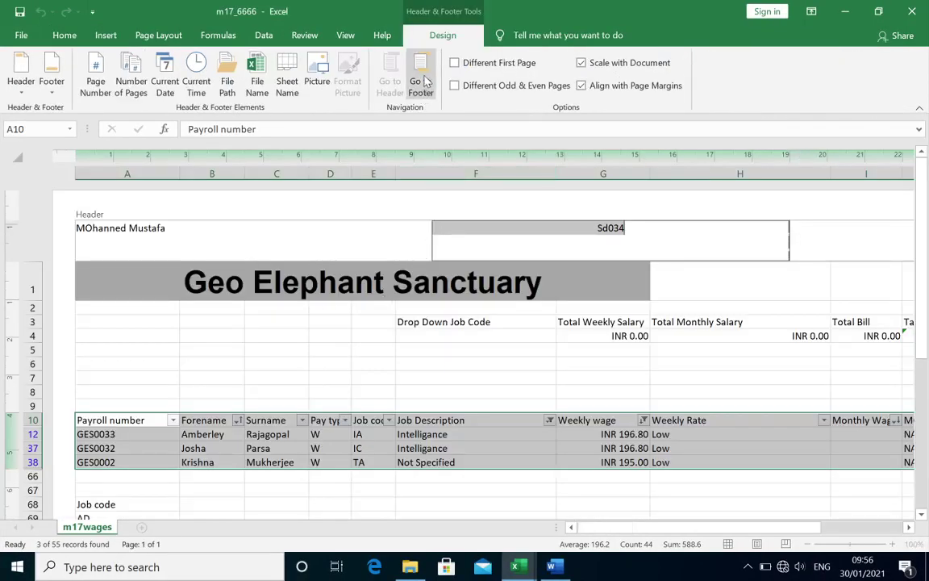
click(421, 86)
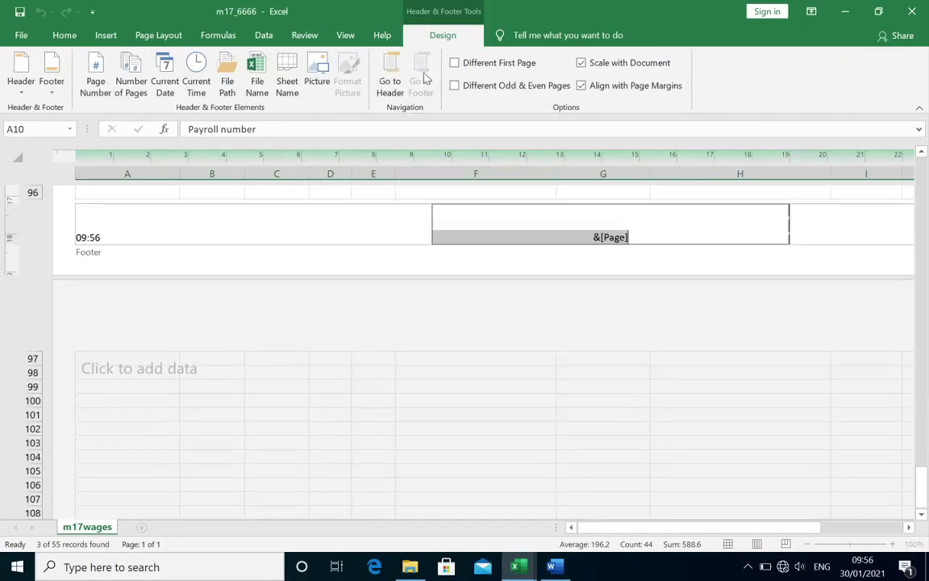
click(182, 230)
text(&[Date])
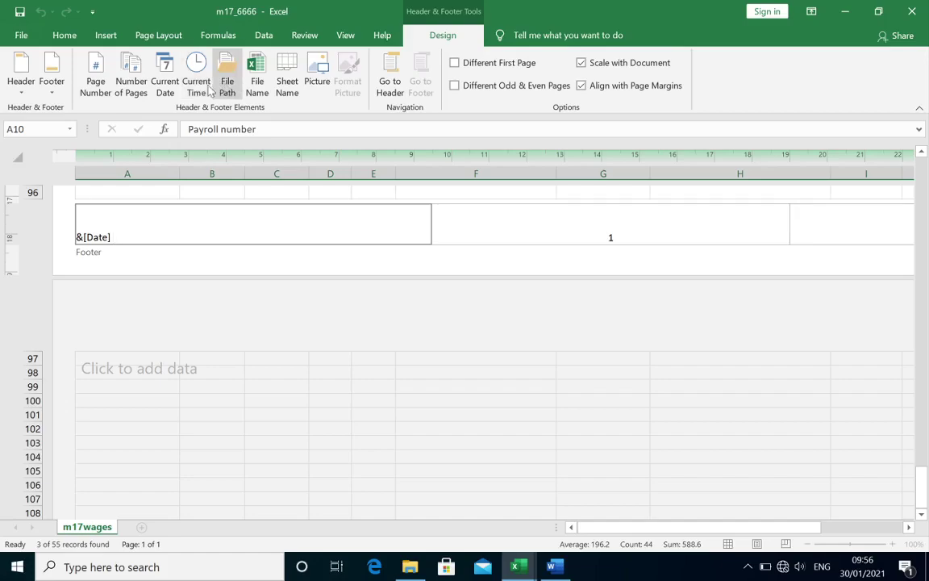
click(196, 87)
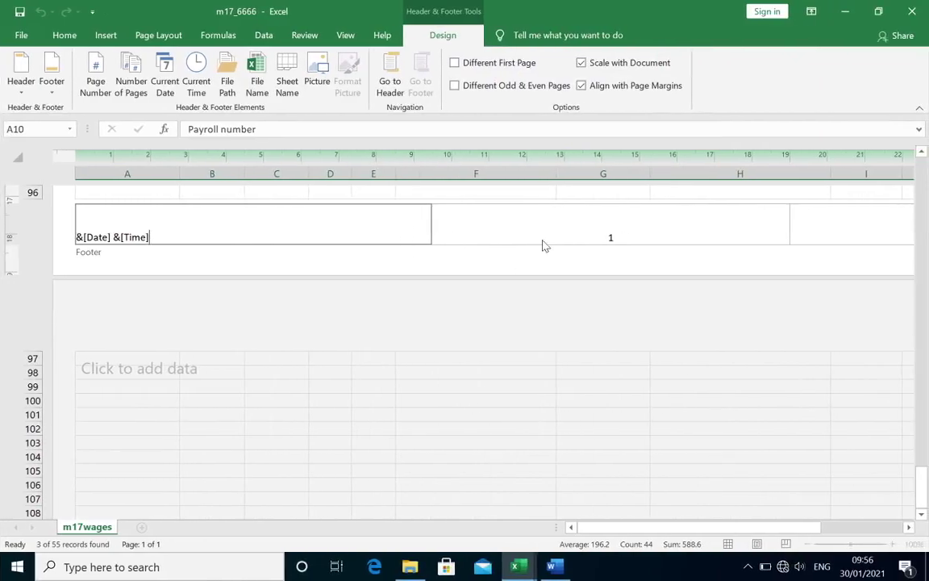
click(543, 239)
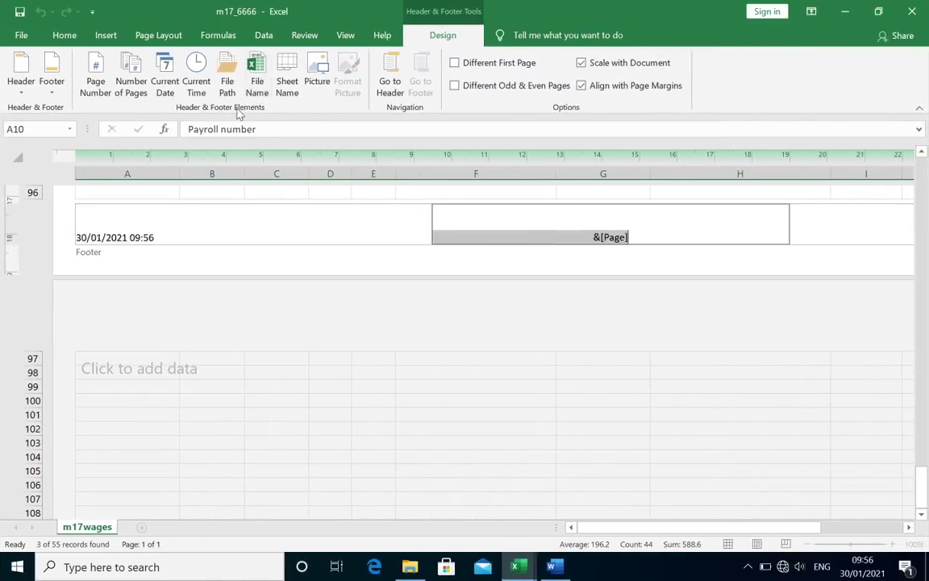
click(227, 85)
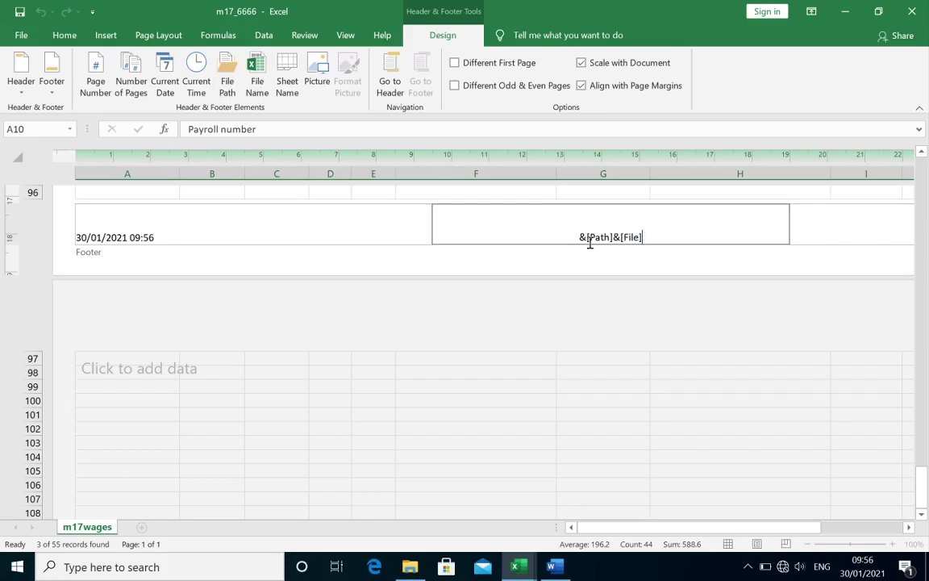
- Delete the sheet name code from the right footer section
click(857, 232)
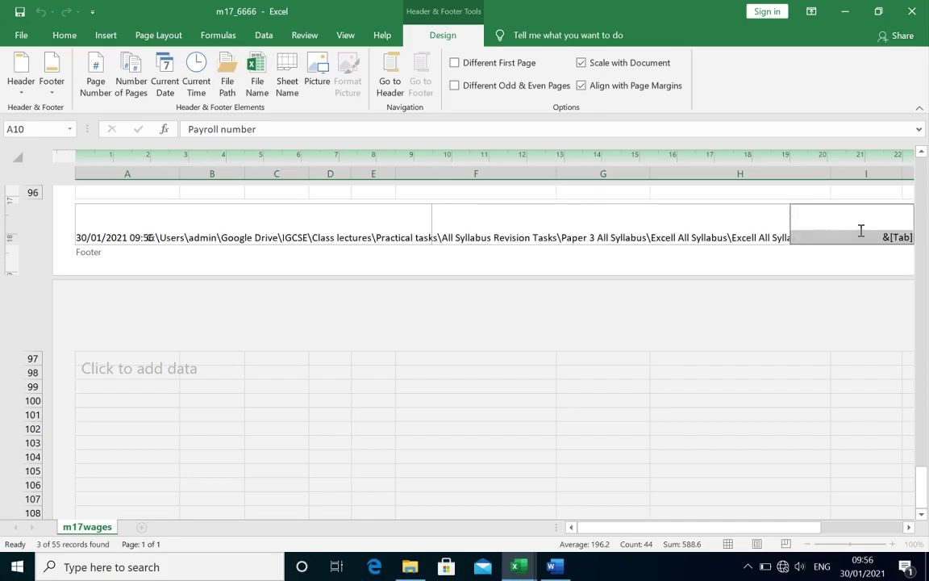
click(876, 236)
drag(876, 236, 926, 239)
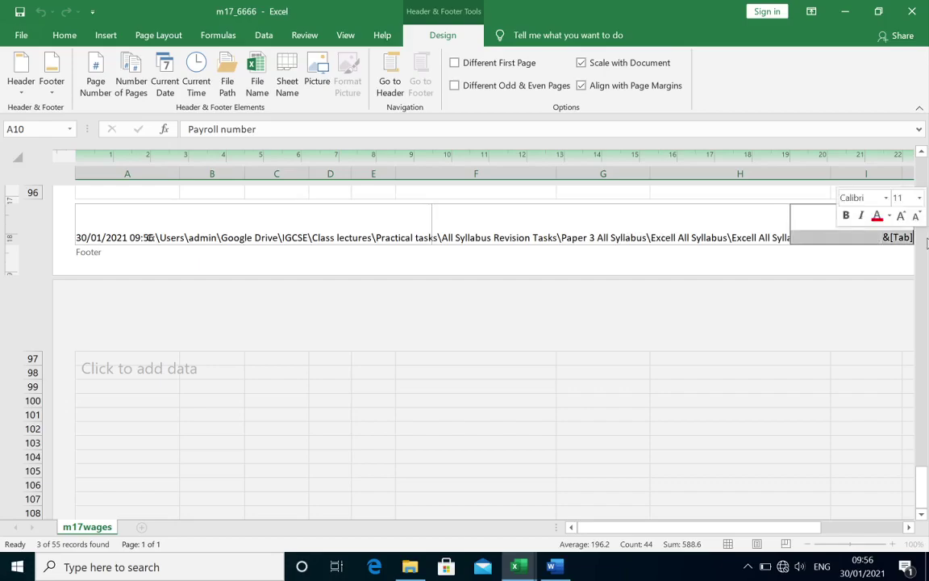
key(Delete)
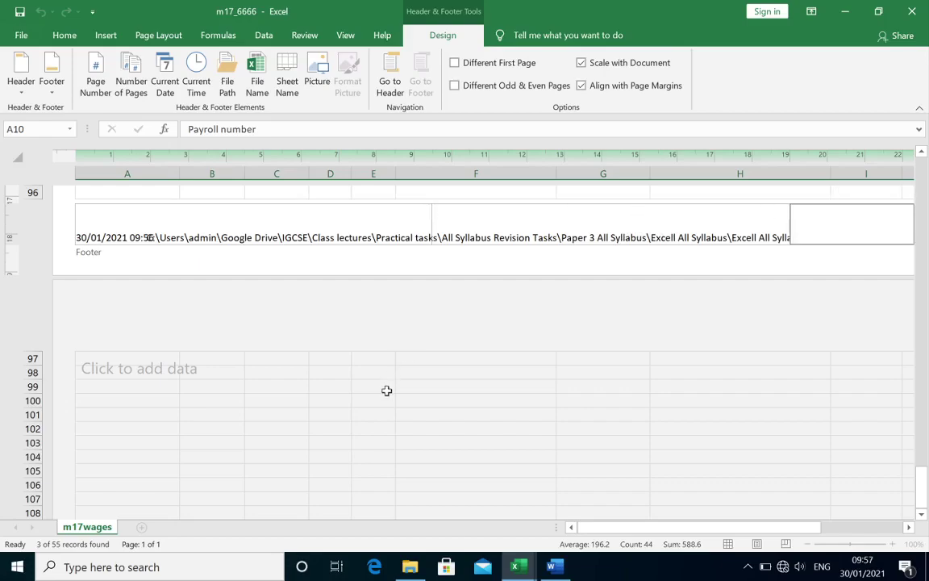
click(386, 389)
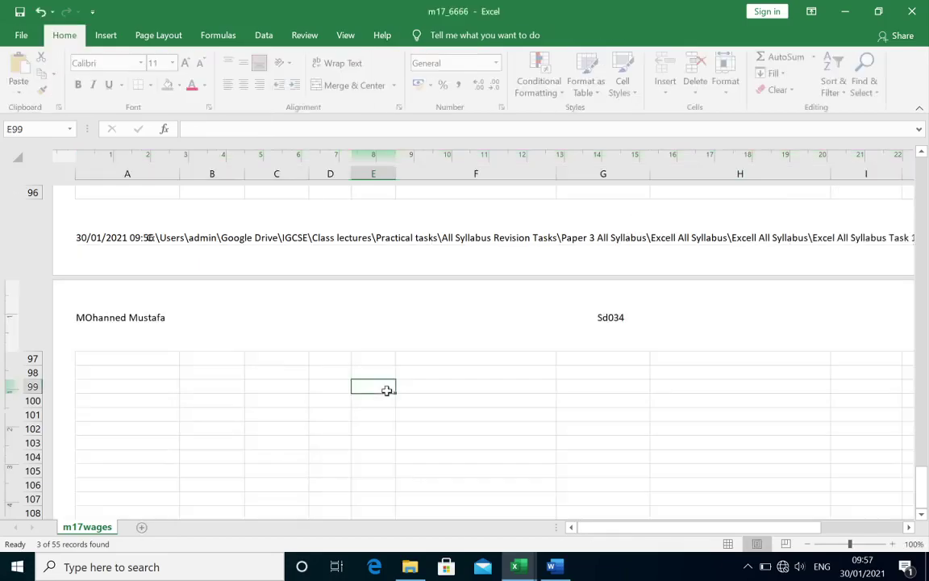
click(727, 543)
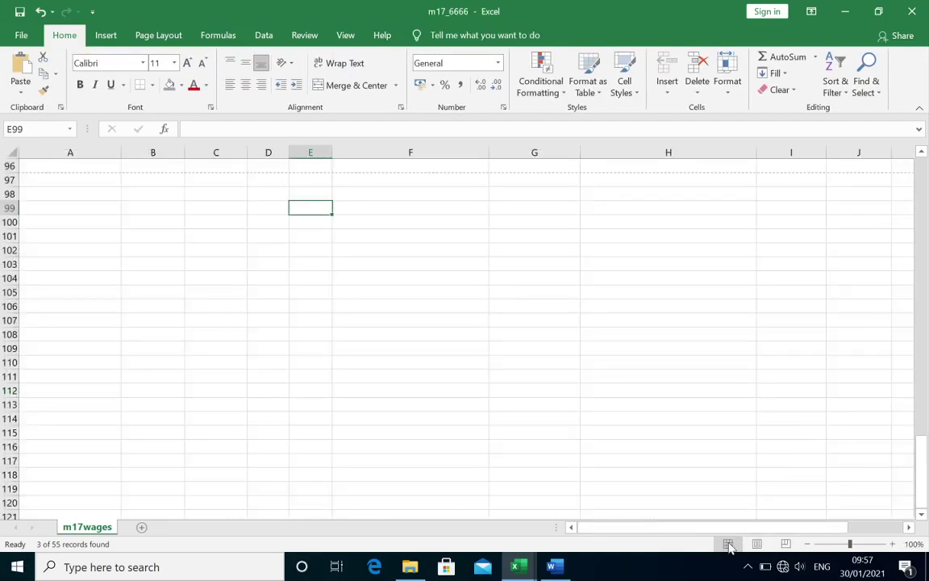
click(21, 35)
click(33, 292)
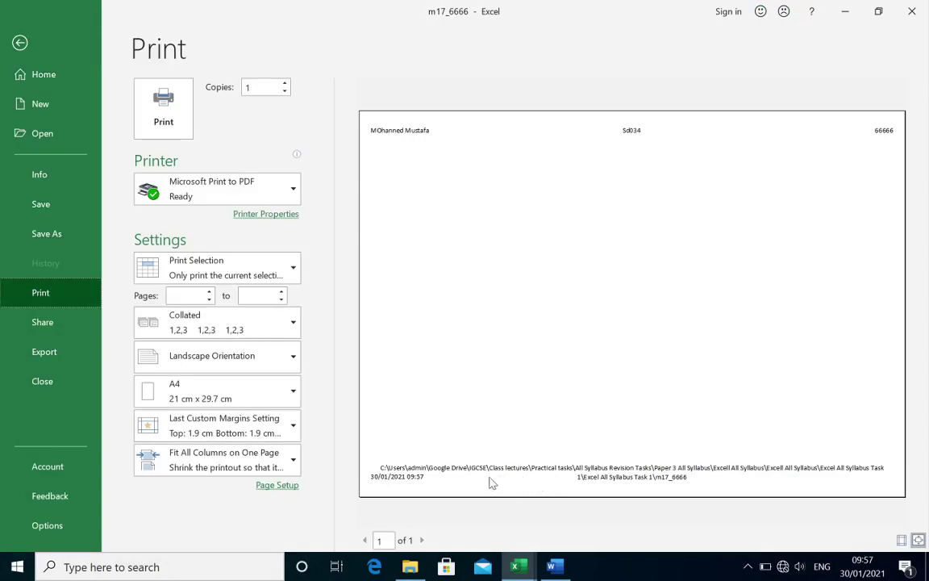
scroll(489, 477, down, 3)
scroll(488, 477, down, 3)
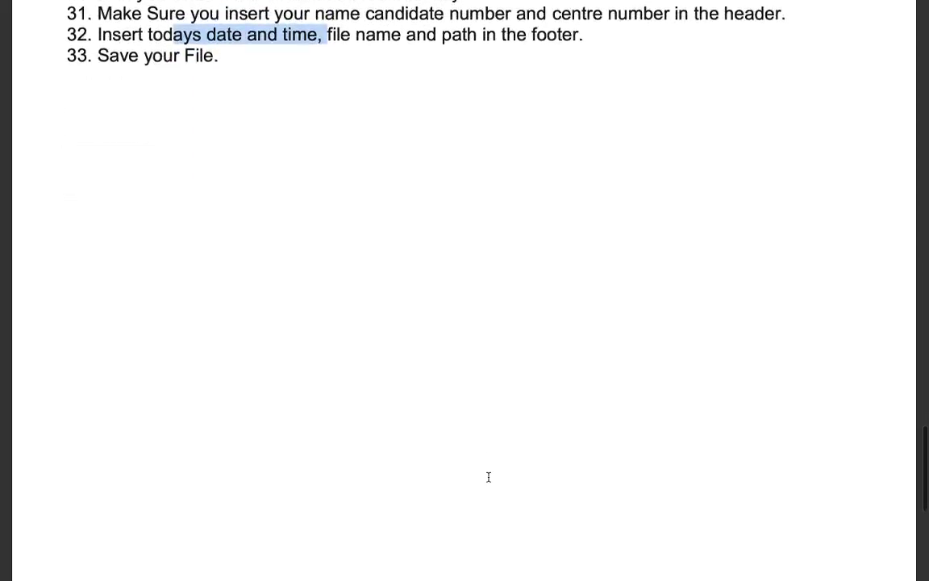
scroll(489, 477, down, 3)
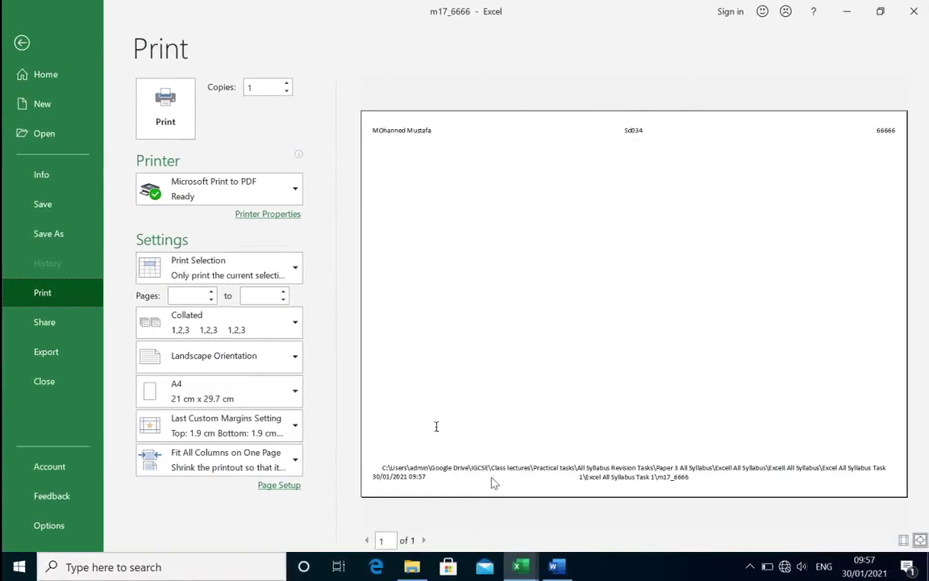
click(22, 43)
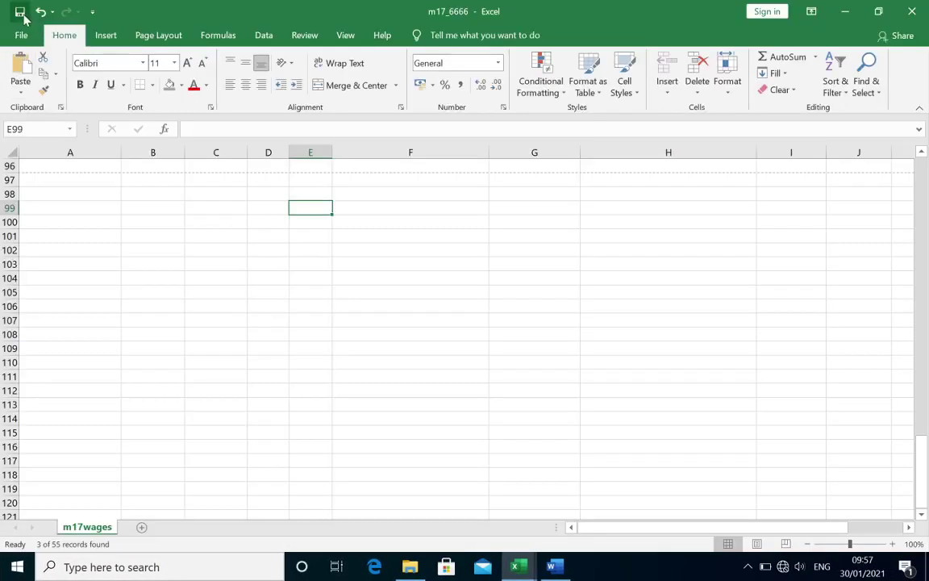
scroll(397, 228, up, 11)
scroll(398, 227, up, 4)
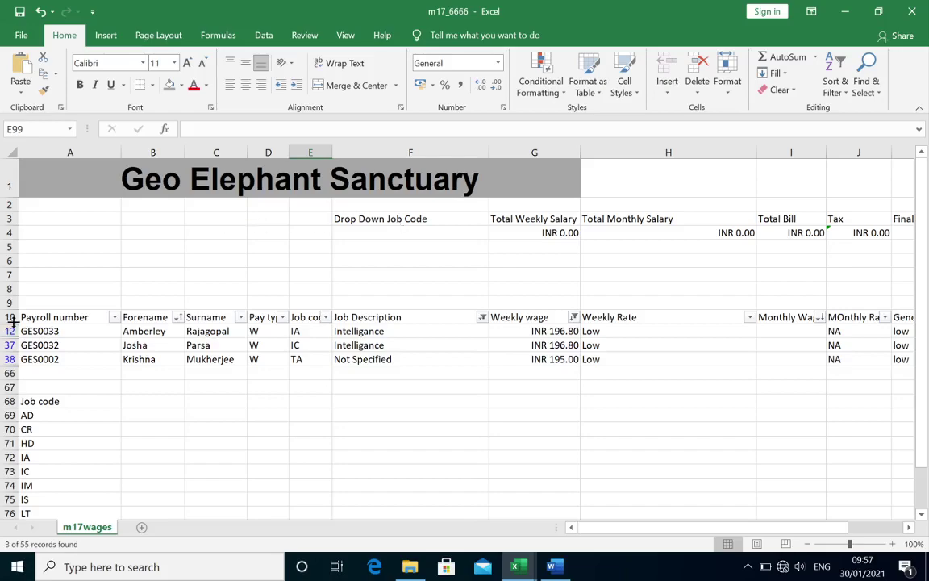
- Turn on Show Formulas and AutoFit every column across the whole sheet
mouse_move(27, 317)
mouse_down()
mouse_move(353, 374)
mouse_move(355, 361)
mouse_up()
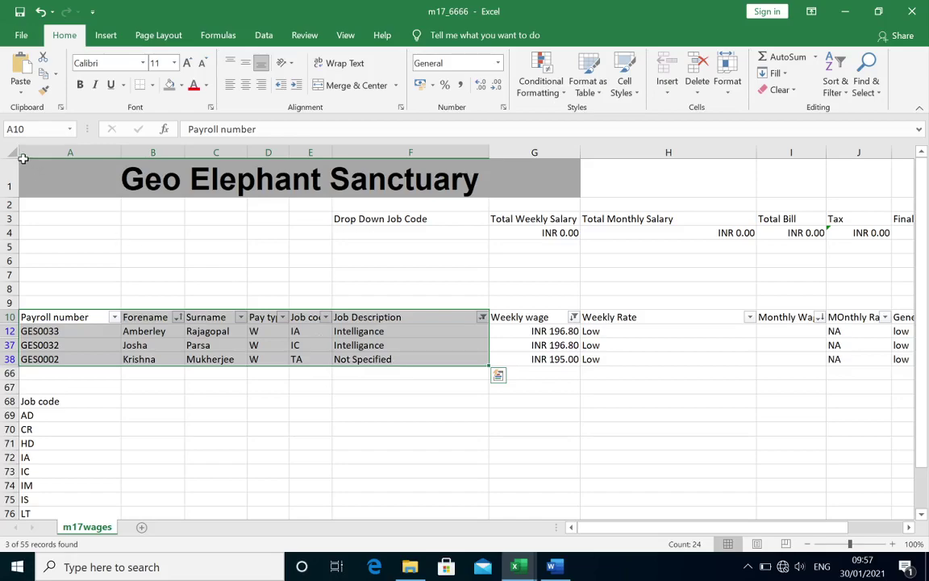
click(218, 35)
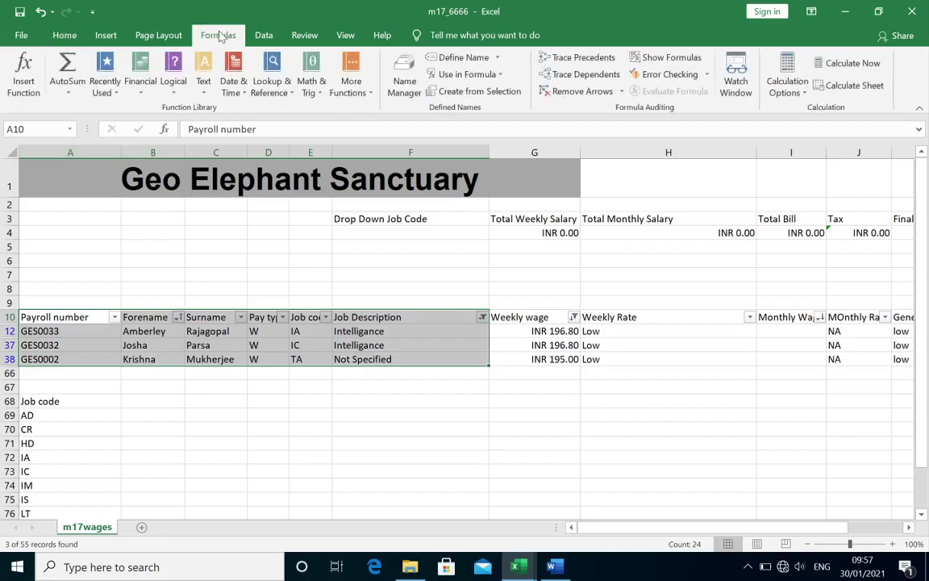
click(671, 58)
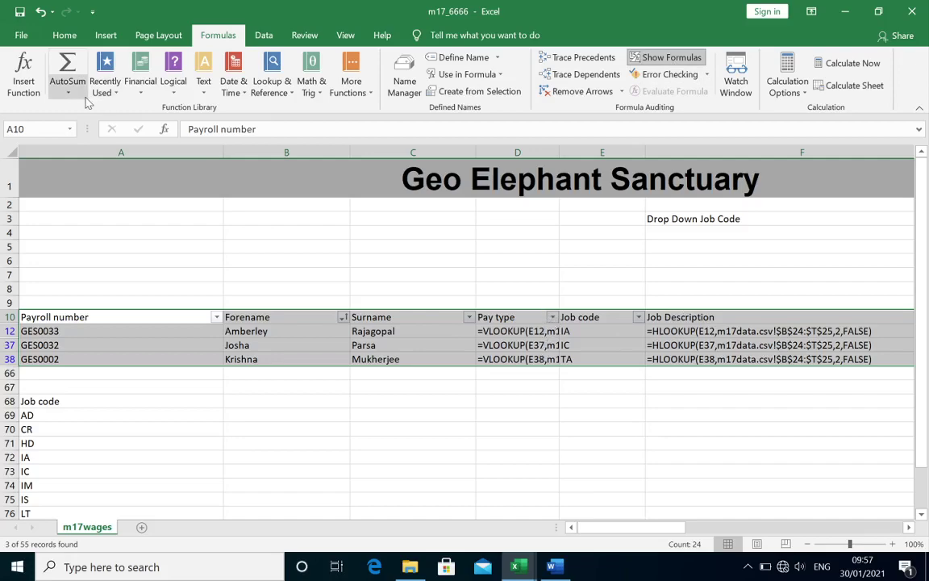
click(13, 152)
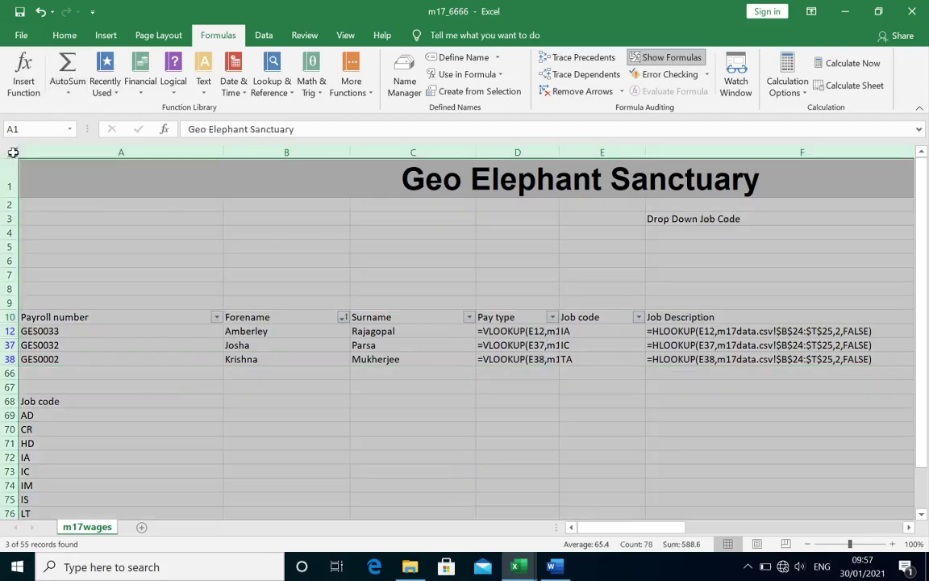
double_click(223, 153)
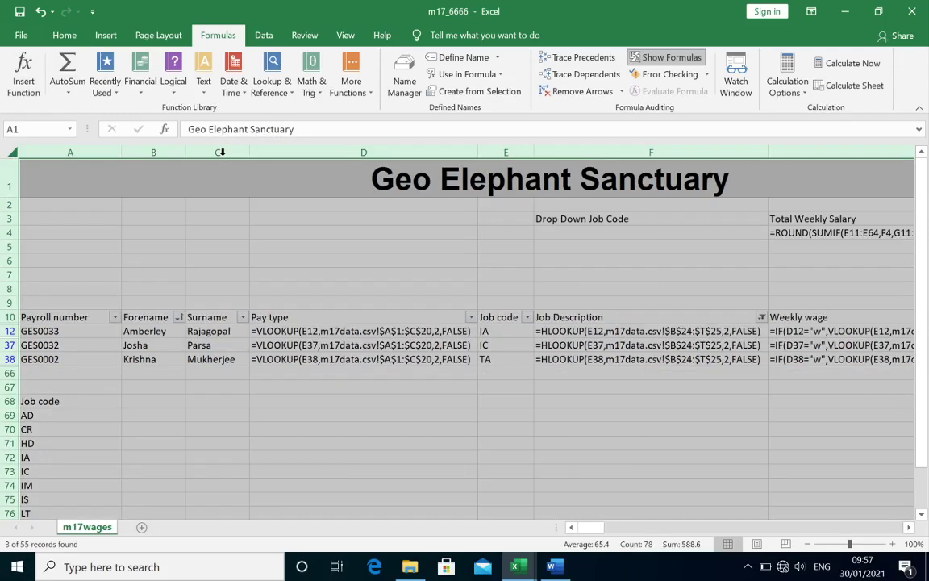
click(475, 358)
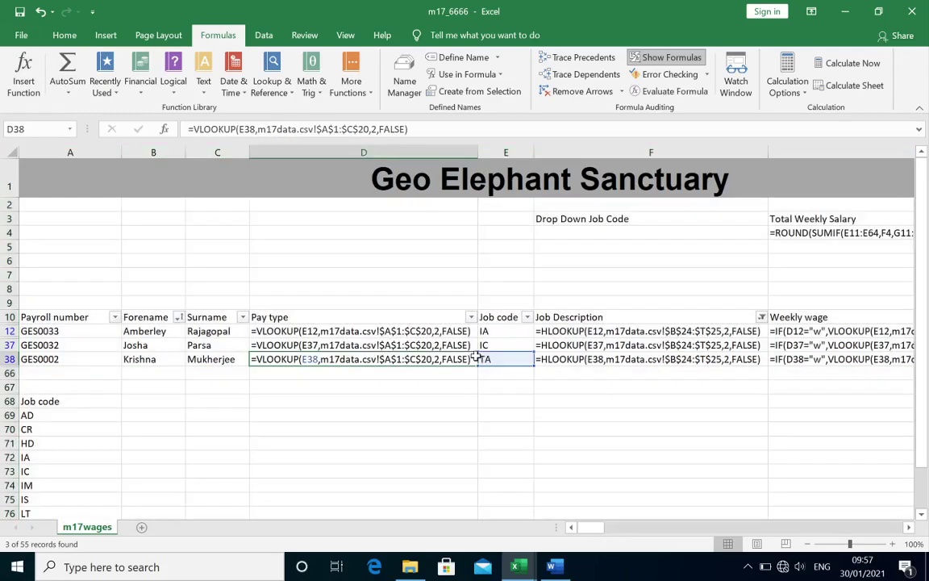
- Select the title and payroll table from row 1 down to row 66
mouse_move(50, 182)
mouse_down()
mouse_move(890, 355)
mouse_move(89, 345)
mouse_up()
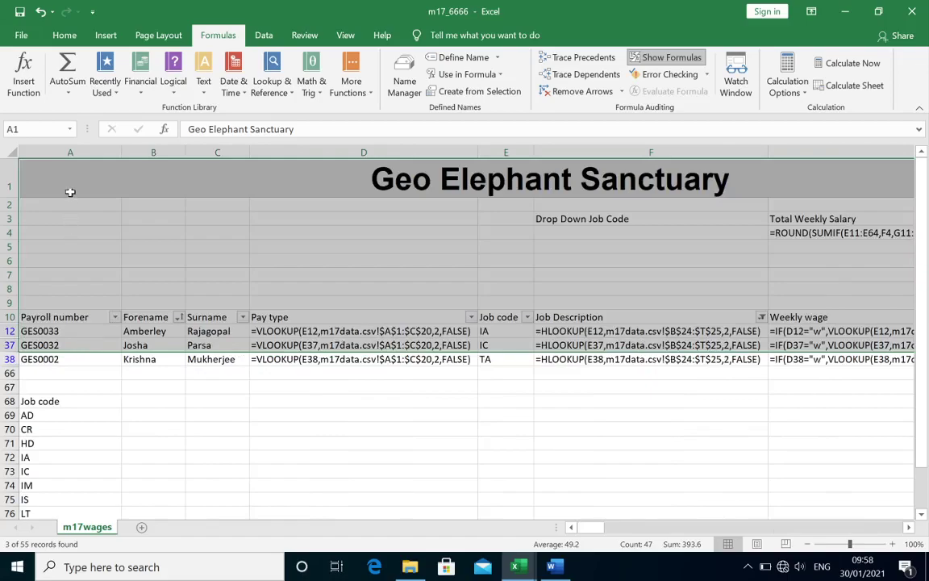
mouse_move(60, 165)
mouse_down()
mouse_move(810, 339)
mouse_move(892, 373)
mouse_move(184, 341)
mouse_up()
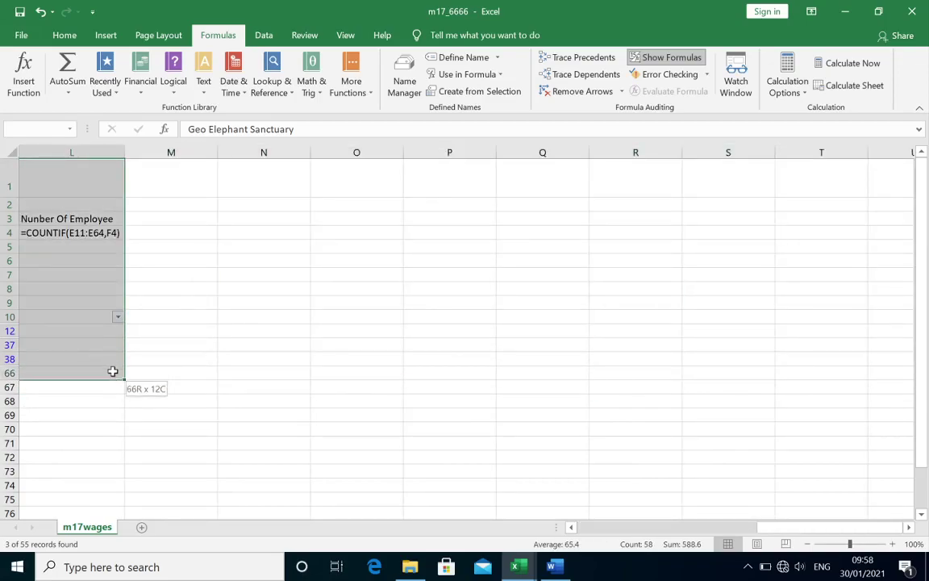
drag(184, 341, 113, 371)
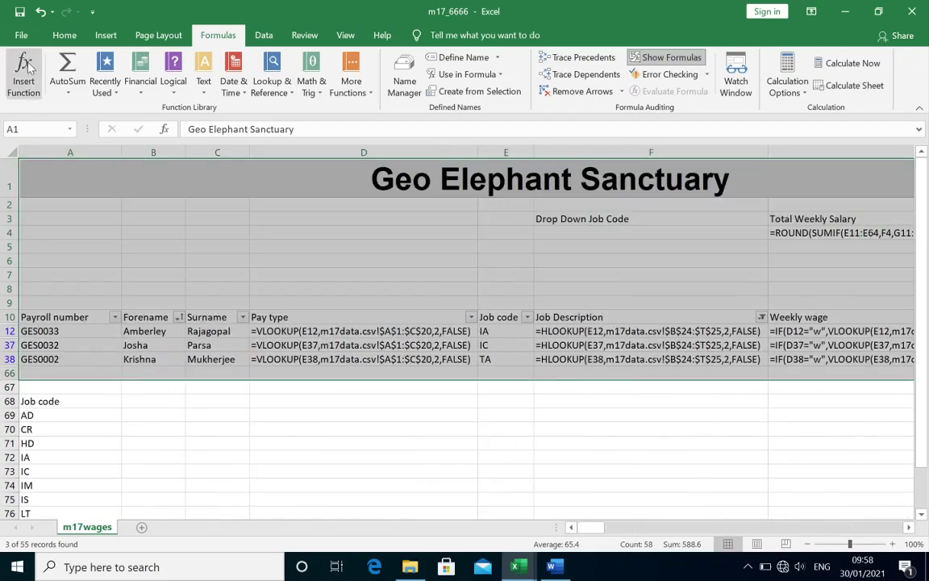
click(21, 34)
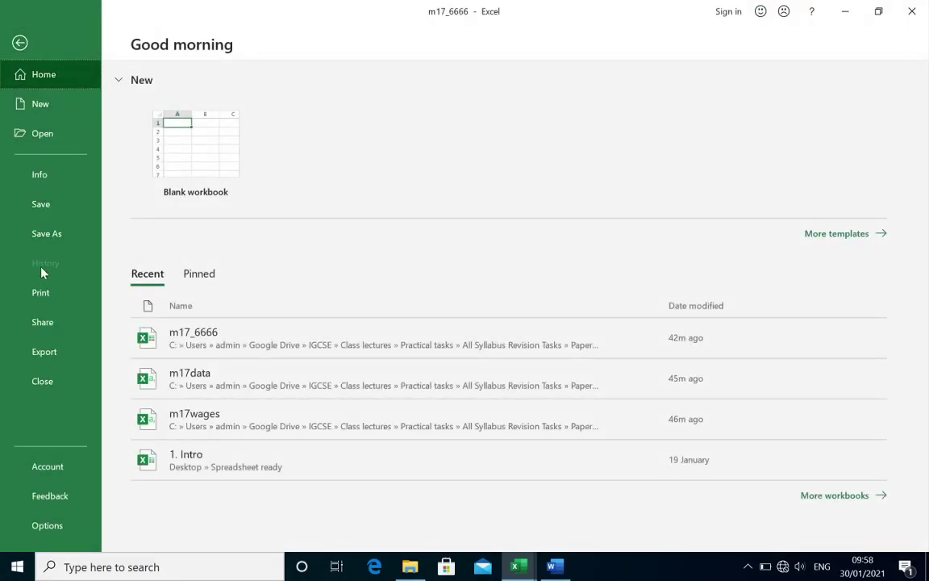
- In the print preview, change scaling to No Scaling for actual-size printing
click(40, 292)
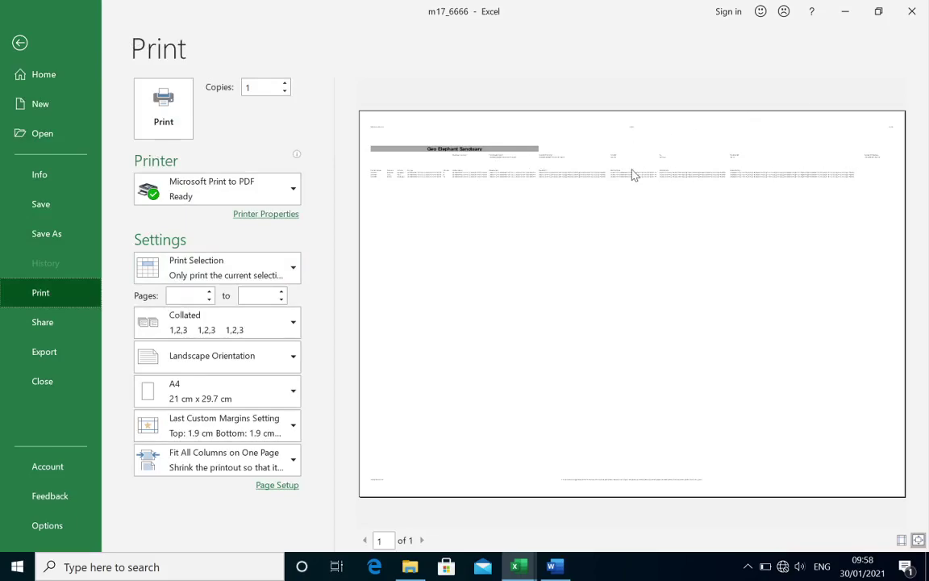
click(239, 462)
click(253, 280)
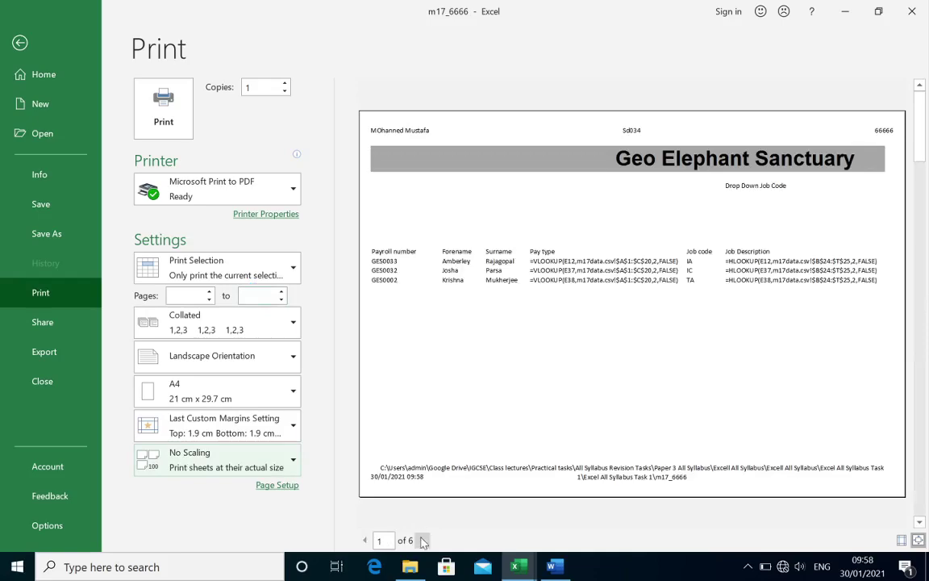
- Page through all 6 preview pages, then back to page 3
click(421, 541)
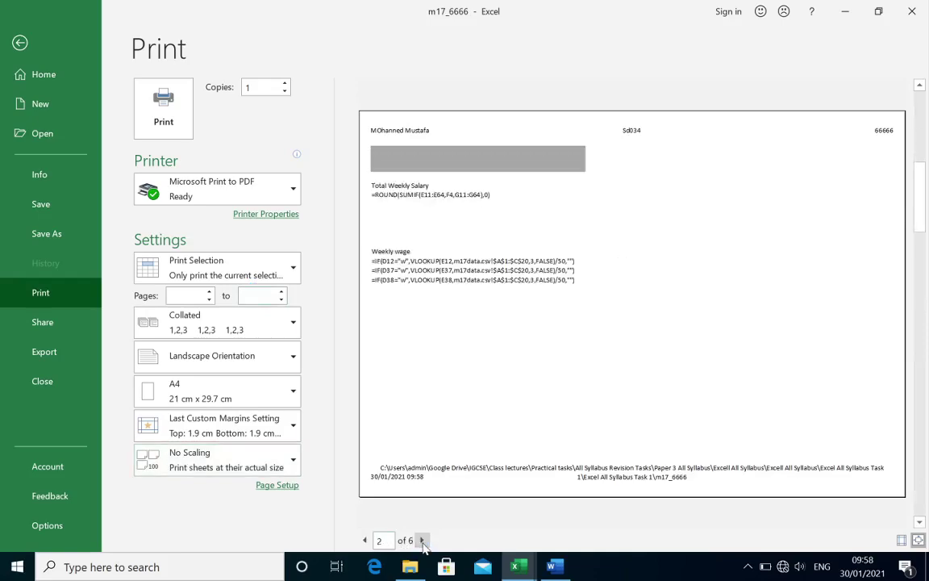
click(422, 540)
click(421, 540)
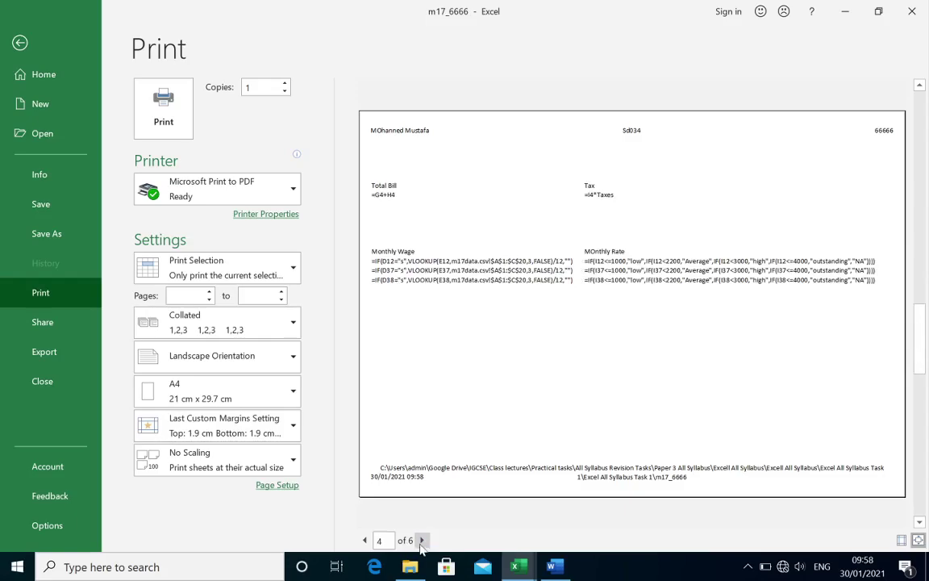
click(421, 540)
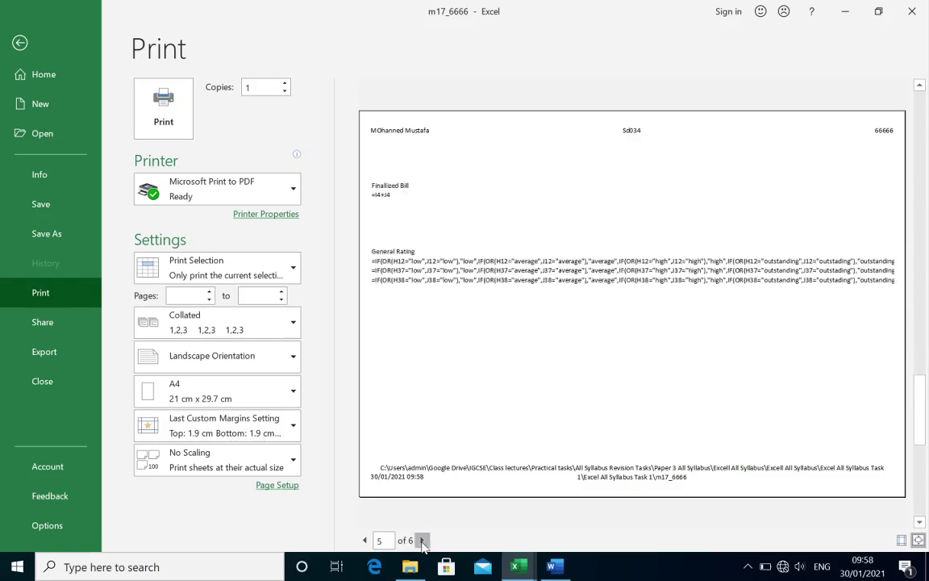
click(421, 540)
click(365, 541)
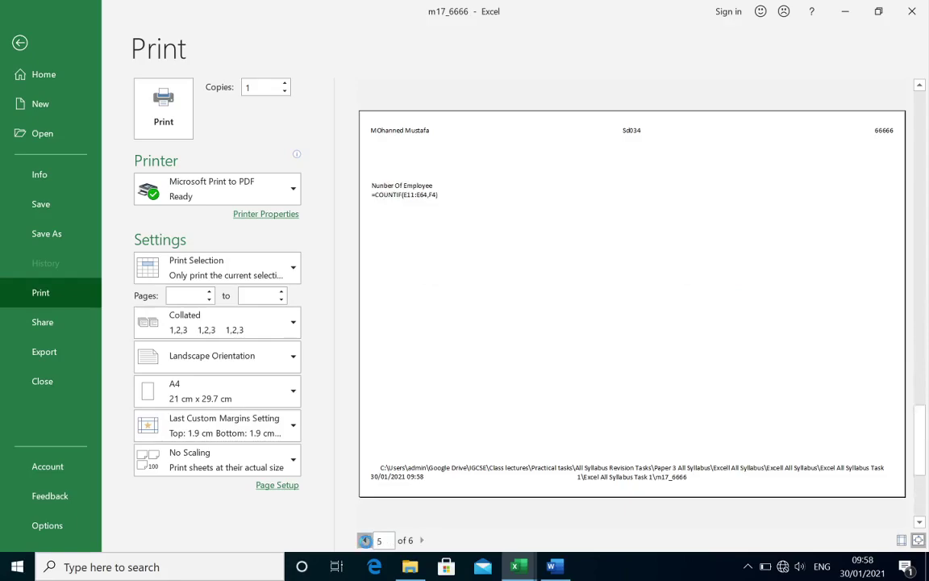
click(364, 540)
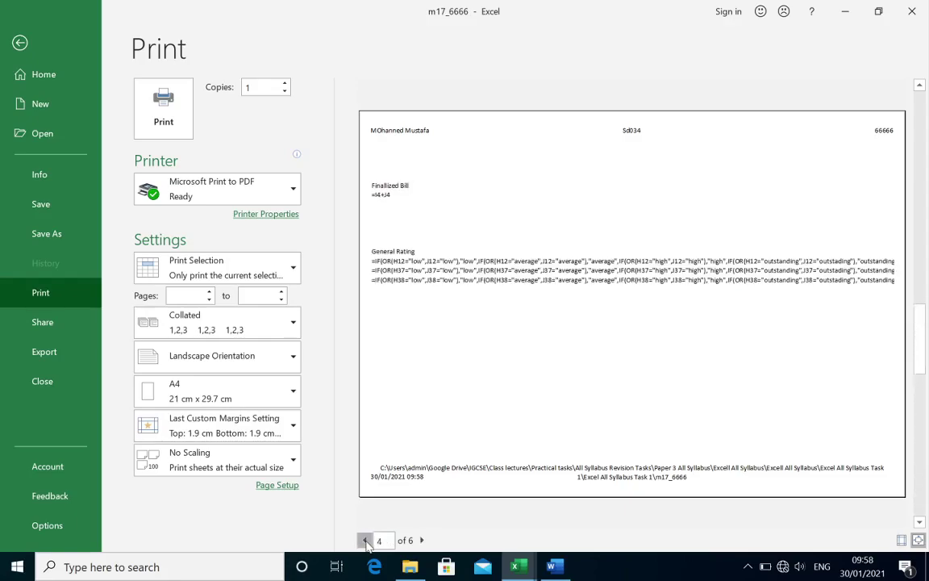
click(364, 541)
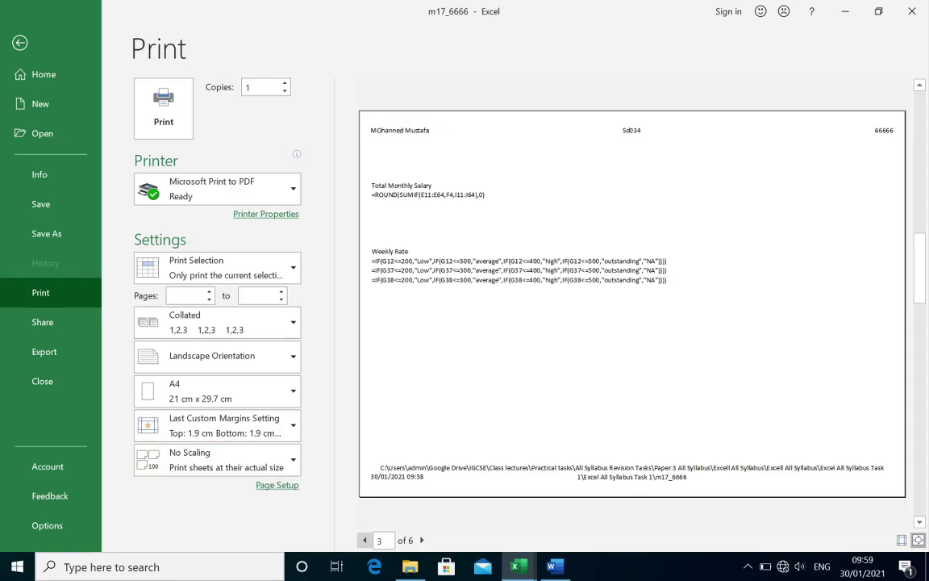
- Turn on printing of row and column headings in Page Setup's Sheet options
click(276, 486)
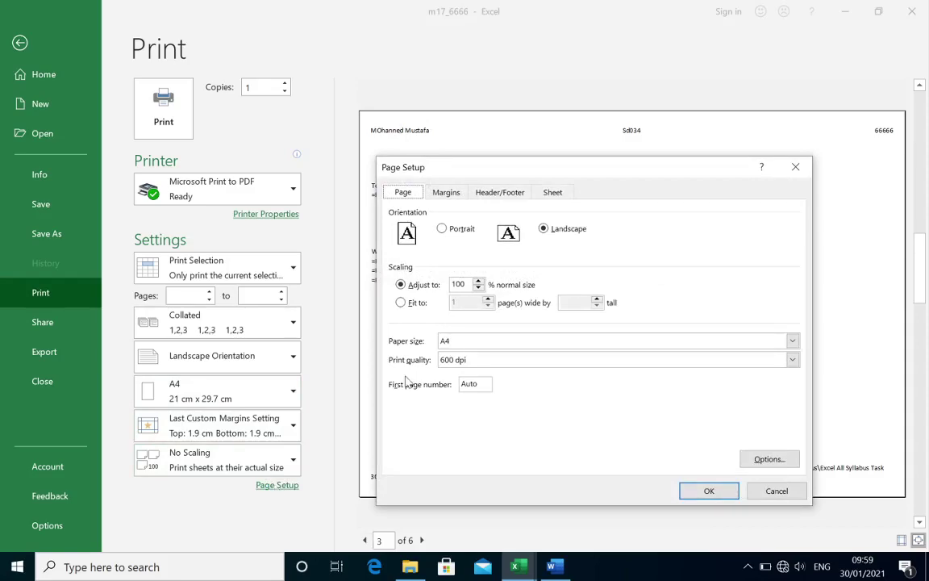
click(554, 193)
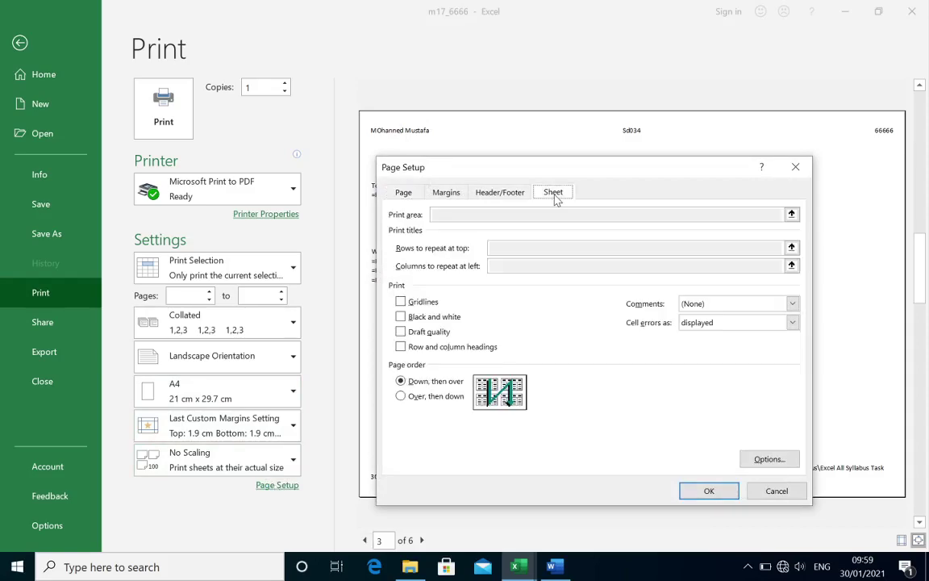
click(401, 348)
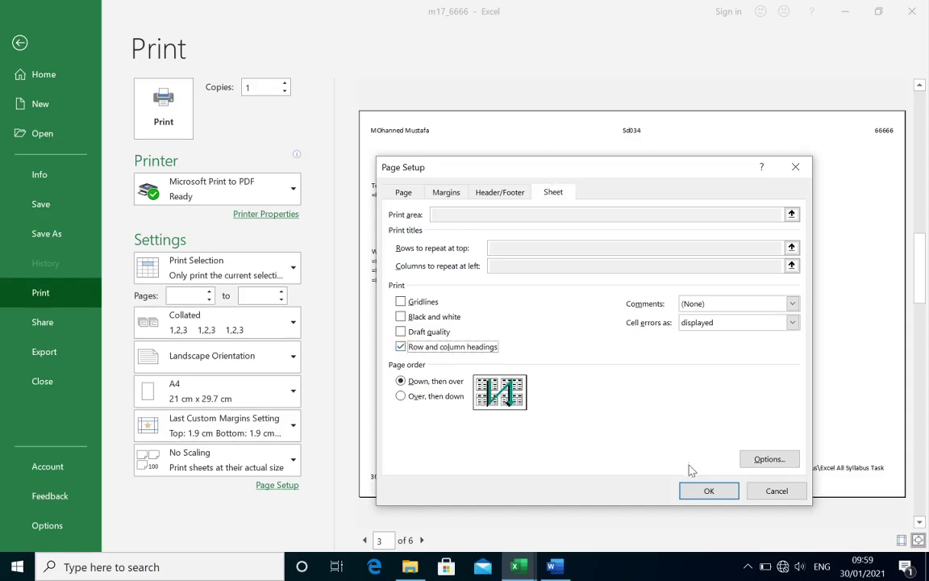
click(701, 491)
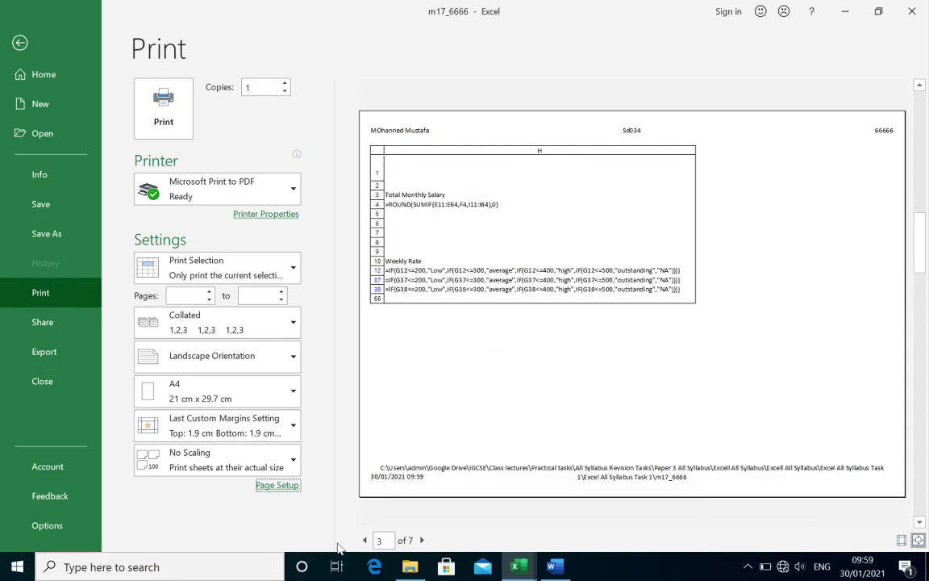
- Page forward to the last preview page, then back to page 1
click(420, 540)
click(421, 540)
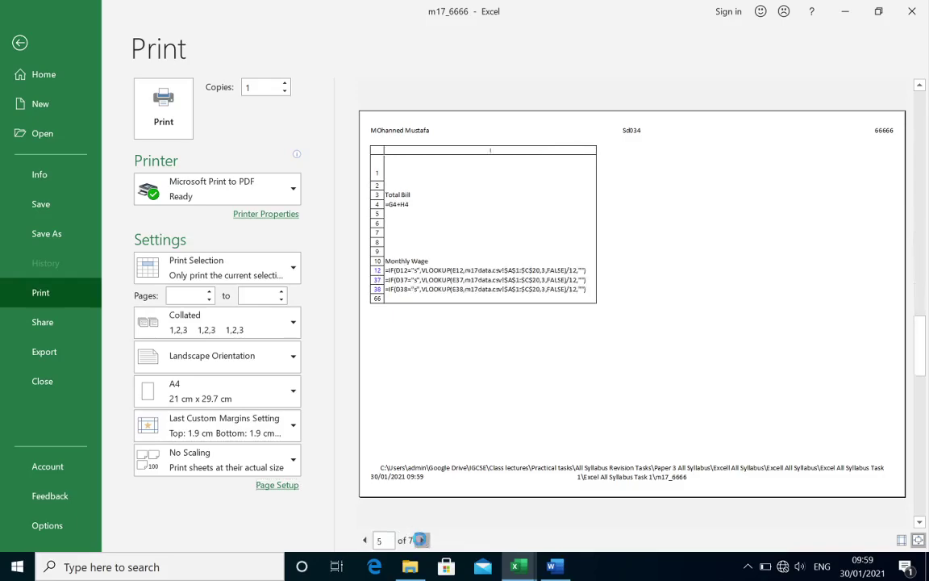
click(420, 540)
click(420, 540)
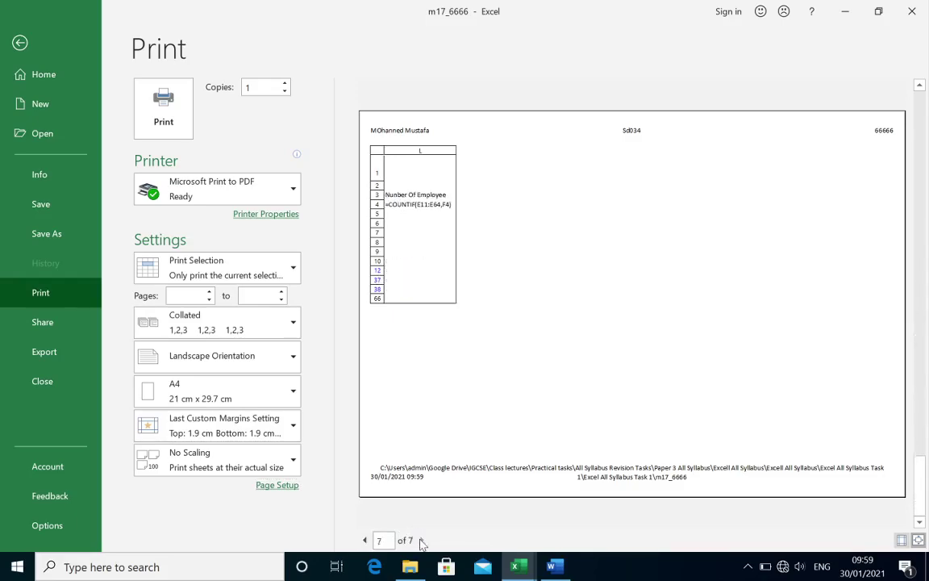
click(364, 540)
click(365, 540)
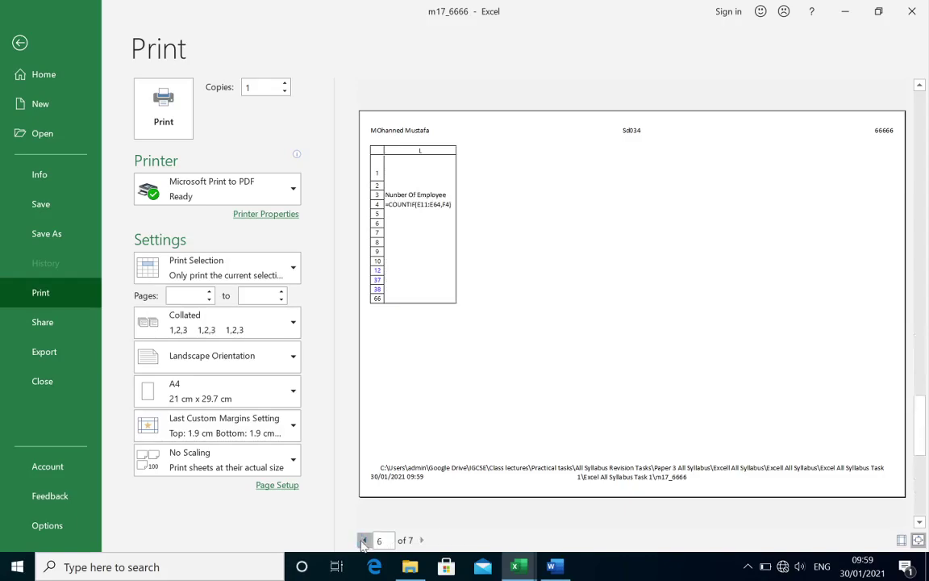
click(365, 539)
click(365, 540)
click(364, 540)
click(364, 540)
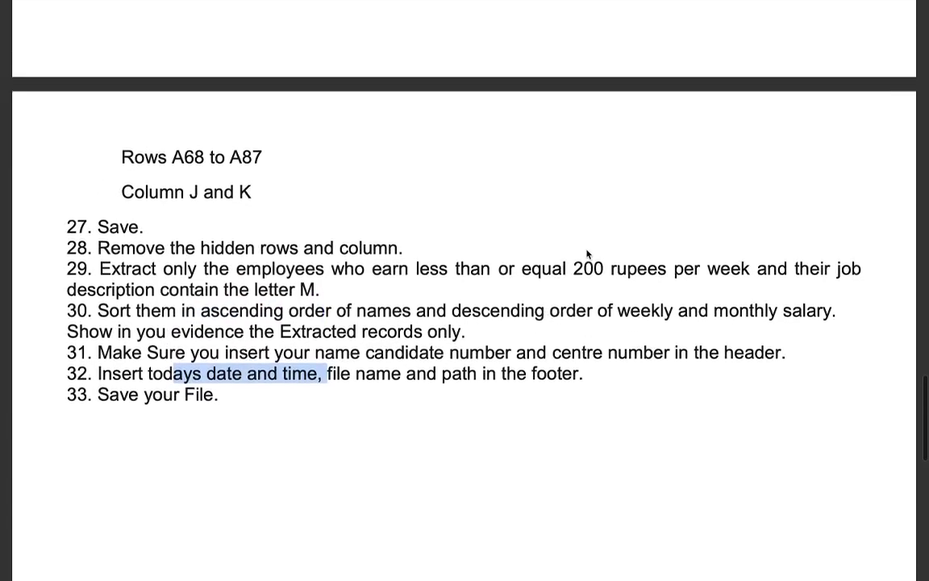
scroll(404, 239, up, 5)
scroll(406, 239, up, 5)
scroll(406, 239, up, 10)
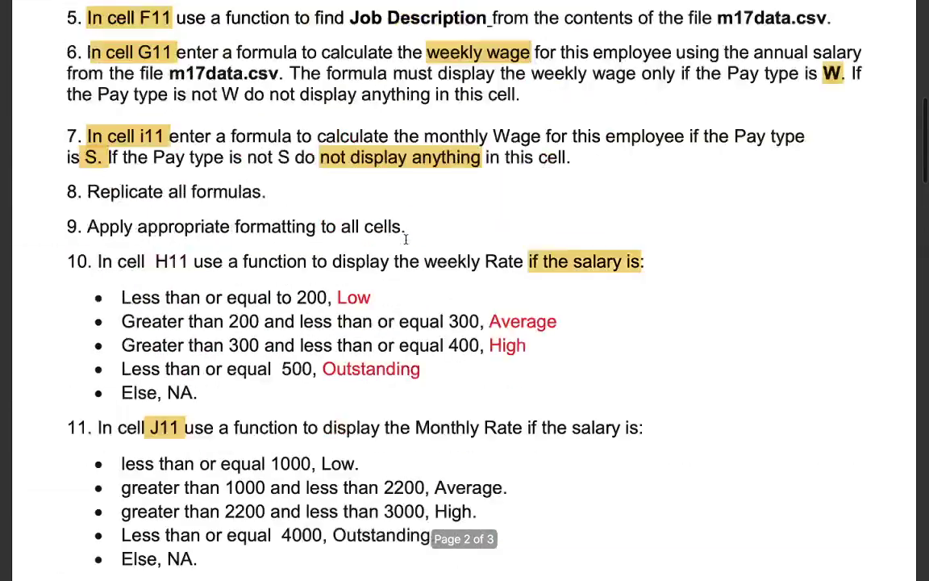
scroll(406, 239, up, 10)
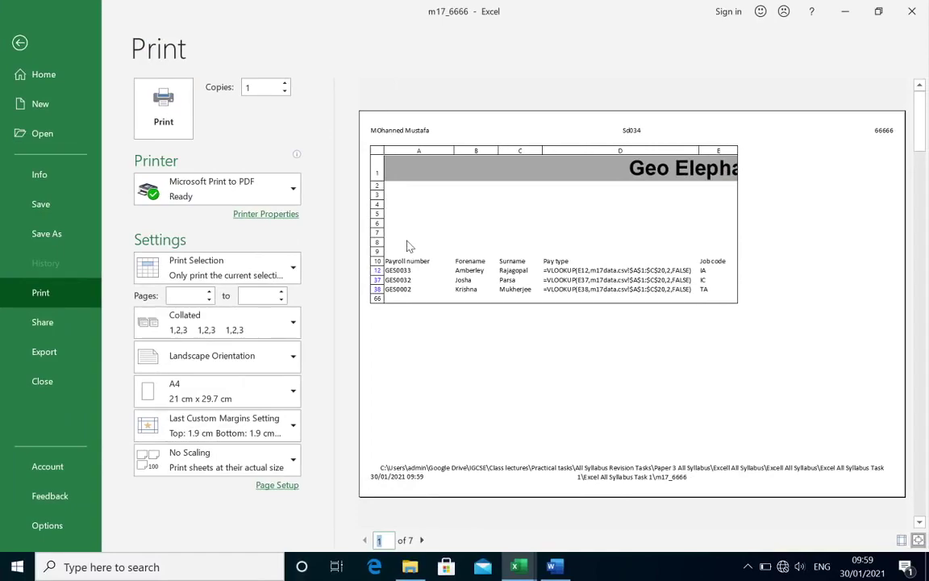
- Leave print preview, turn off Show Formulas, auto-fit all columns and unhide the hidden payroll rows
key(Escape)
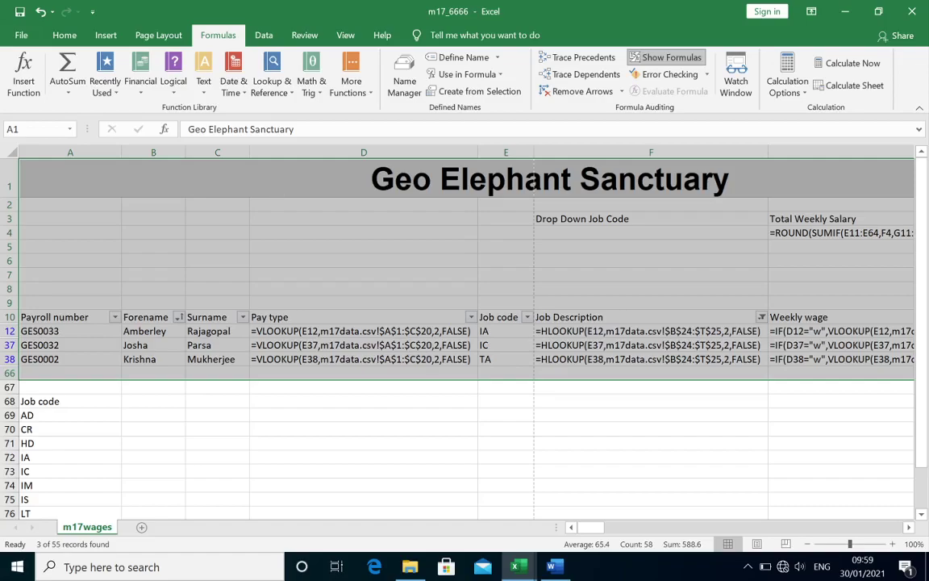
click(654, 59)
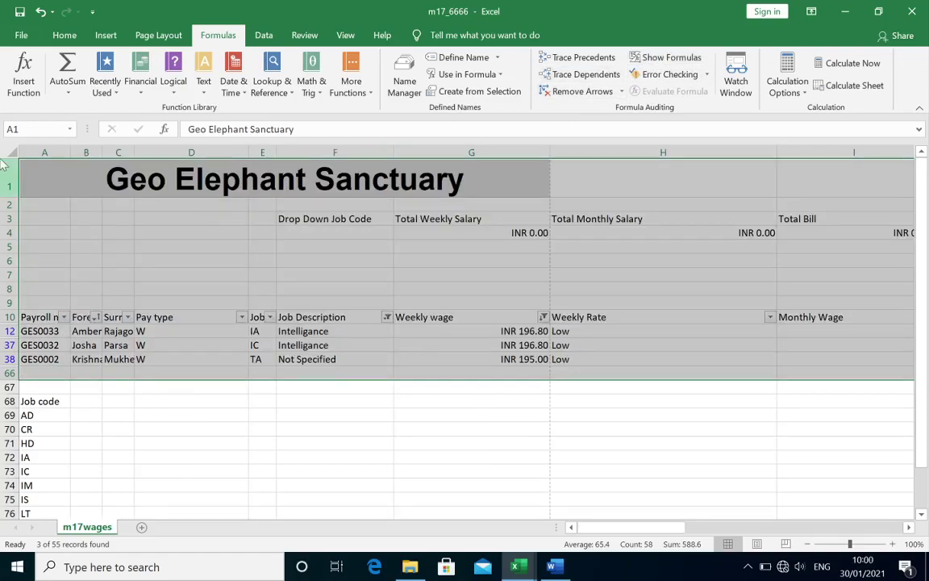
click(10, 150)
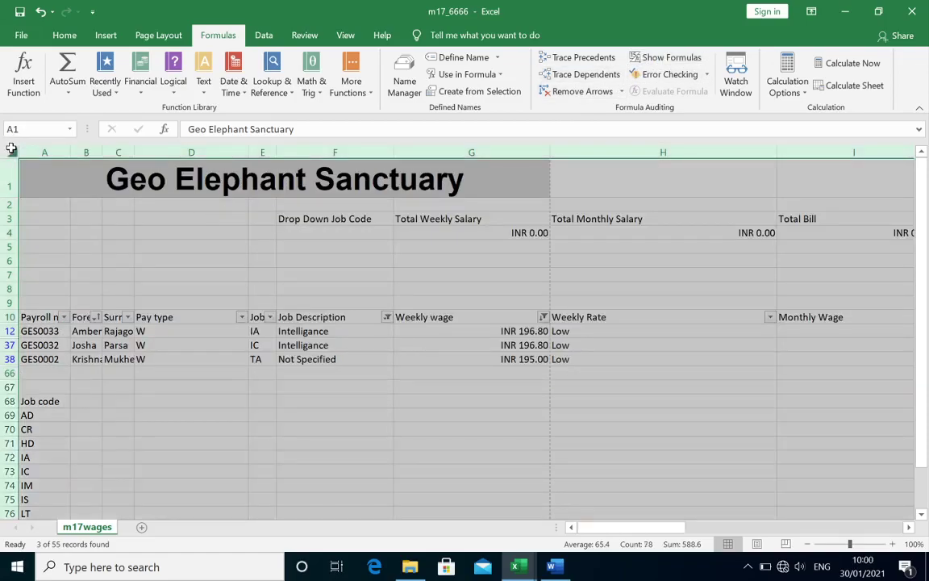
double_click(70, 151)
double_click(6, 198)
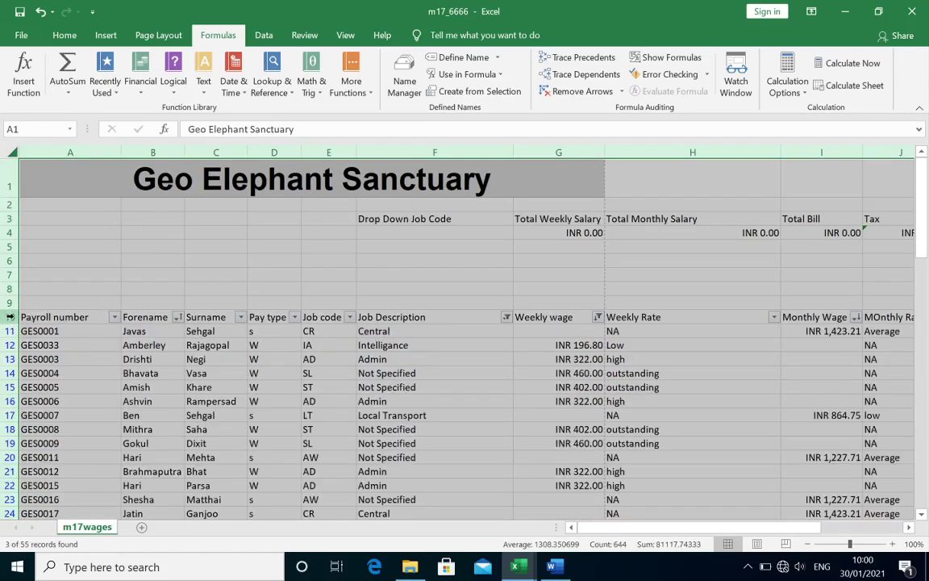
click(4, 317)
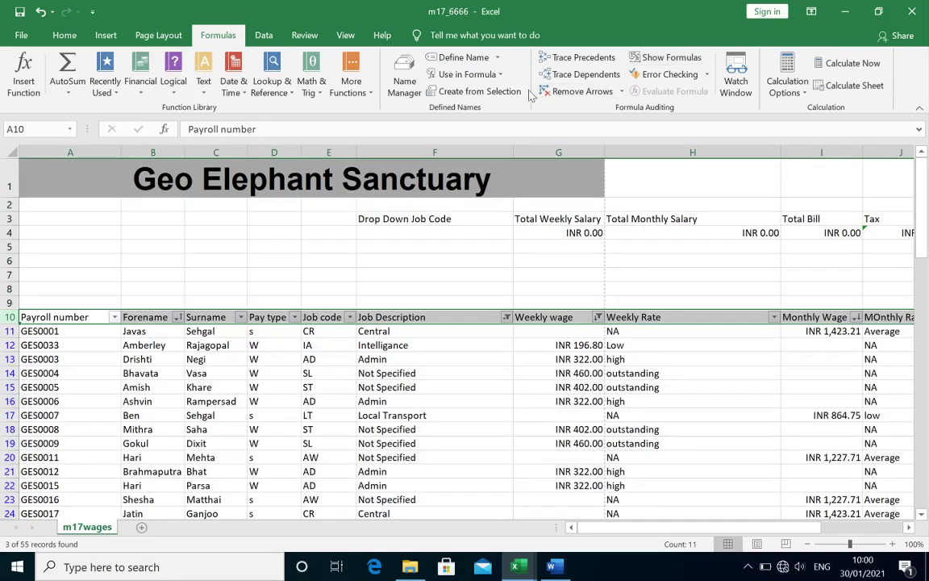
click(64, 35)
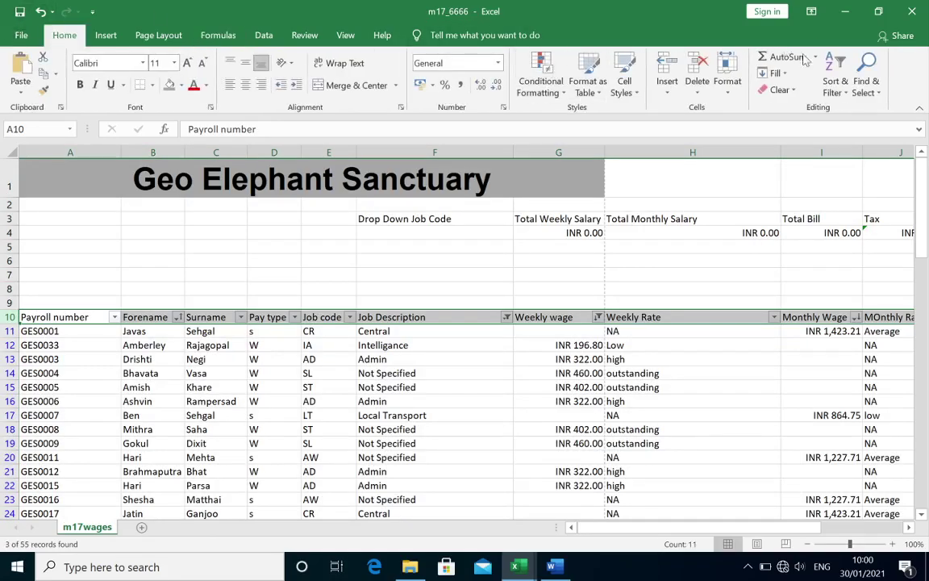
click(837, 95)
click(848, 164)
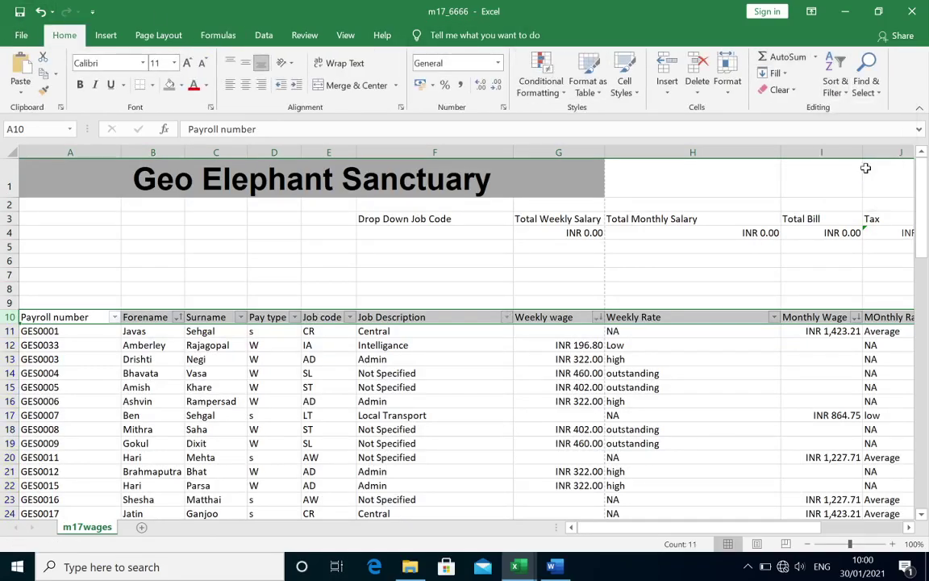
click(533, 375)
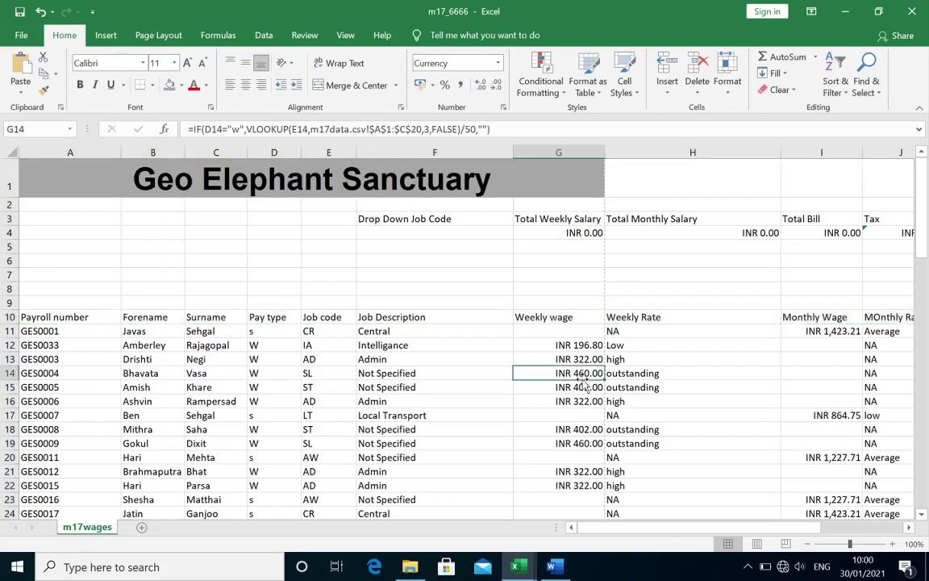
scroll(577, 376, down, 1)
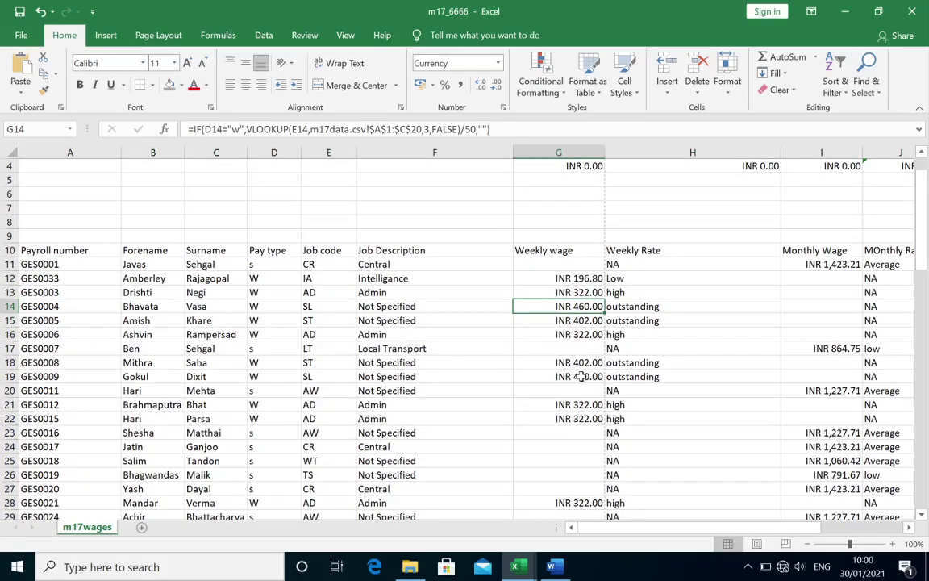
scroll(580, 376, down, 1)
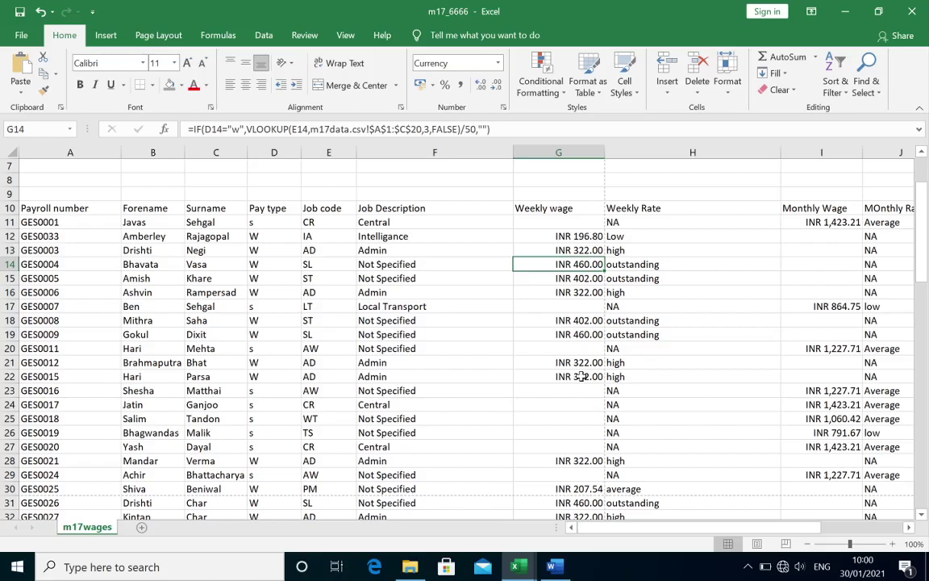
scroll(581, 377, down, 1)
scroll(581, 376, down, 1)
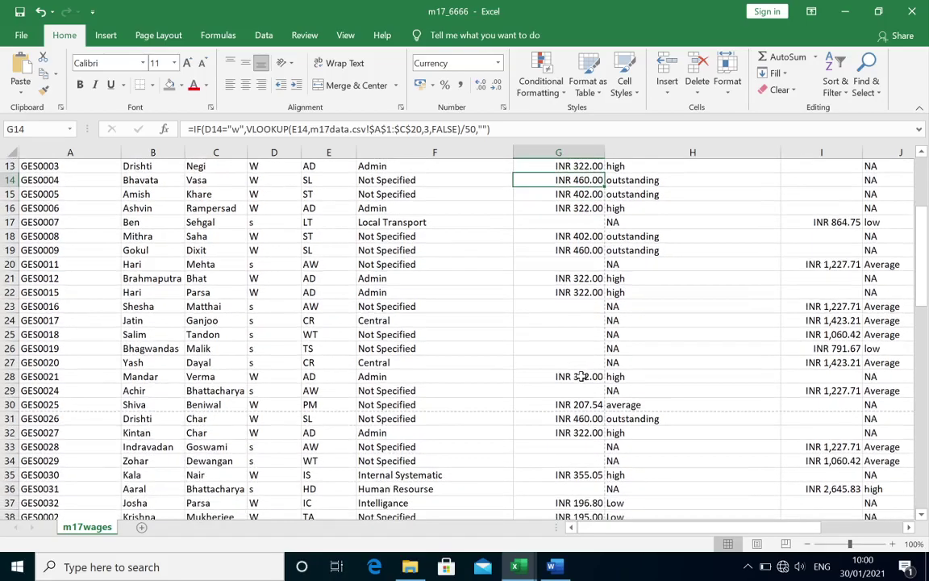
scroll(580, 377, down, 3)
scroll(581, 377, down, 2)
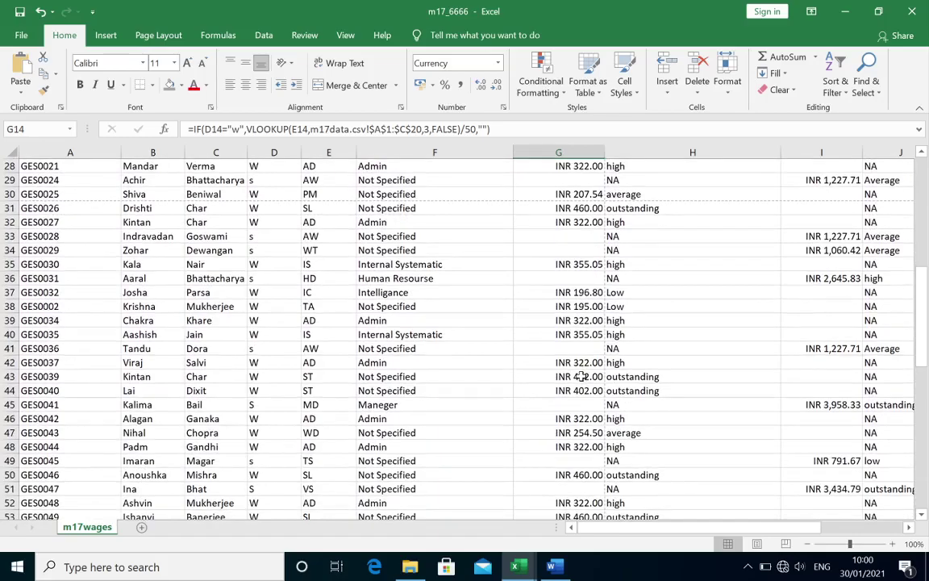
scroll(581, 377, up, 5)
scroll(569, 323, up, 2)
scroll(562, 283, up, 1)
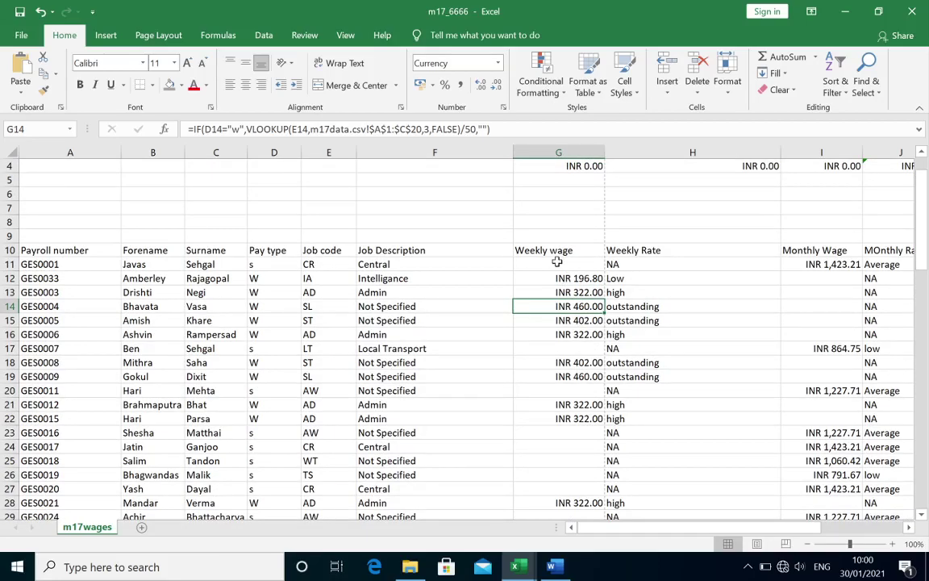
click(557, 263)
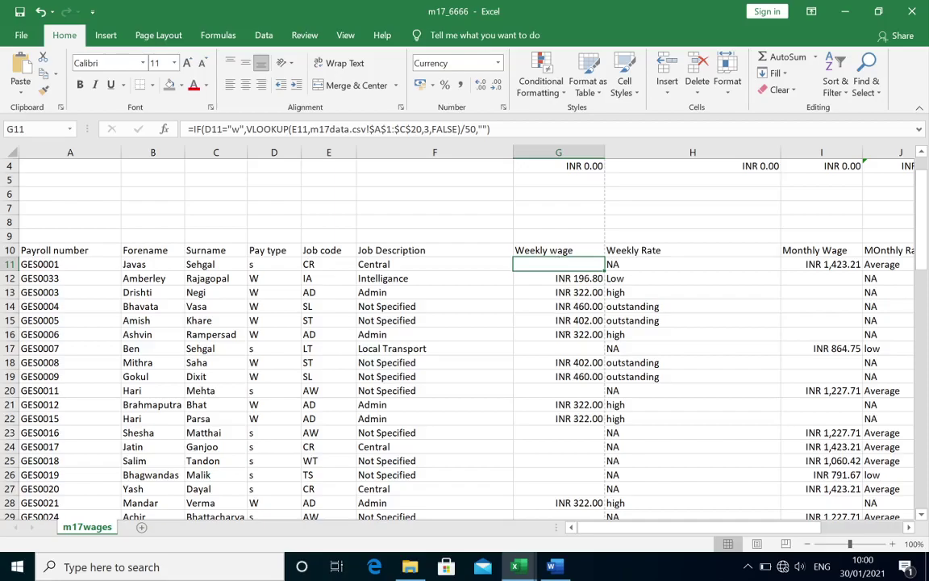
- Select the Weekly wage cells G11:G64
mouse_move(559, 264)
mouse_down()
mouse_move(573, 487)
mouse_move(577, 458)
mouse_up()
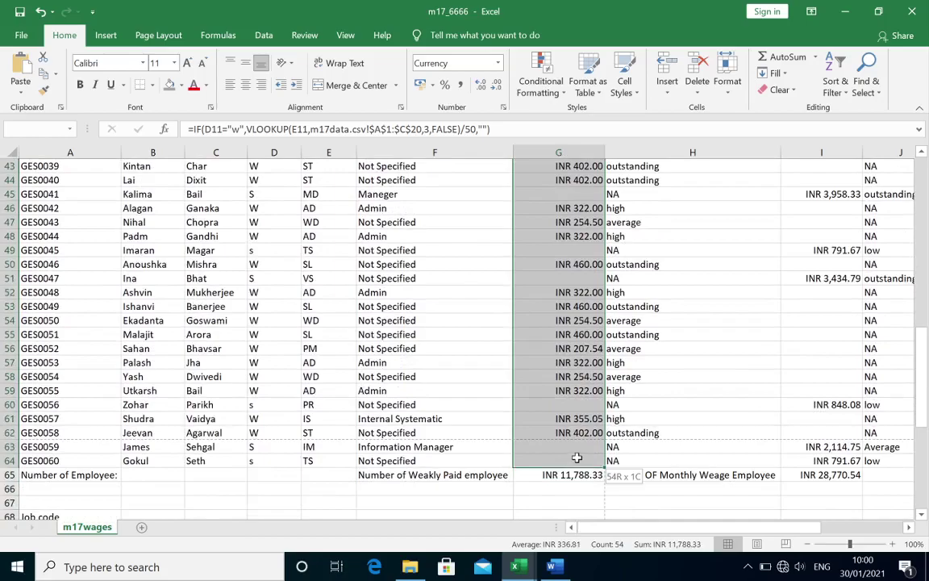
scroll(576, 458, up, 5)
scroll(577, 367, up, 6)
scroll(577, 367, up, 2)
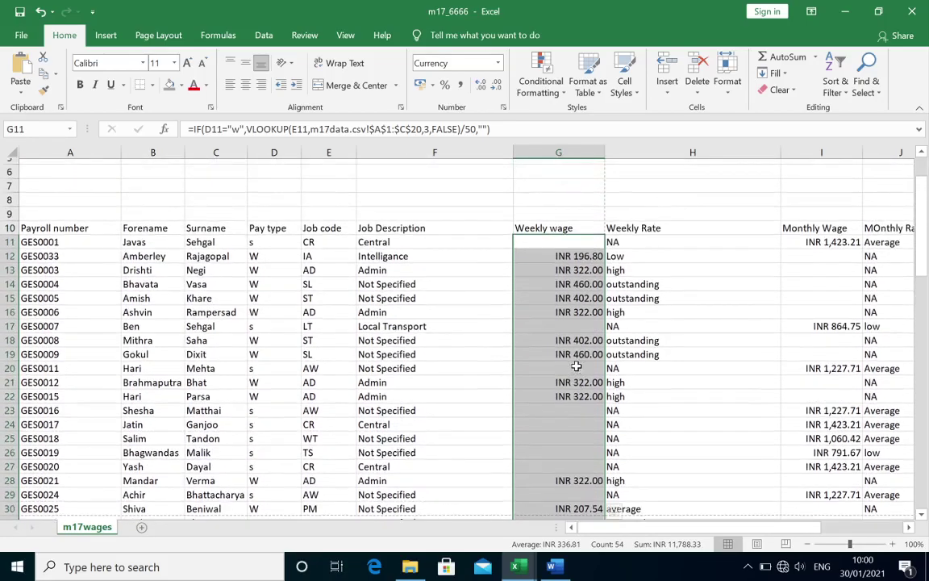
scroll(577, 367, up, 2)
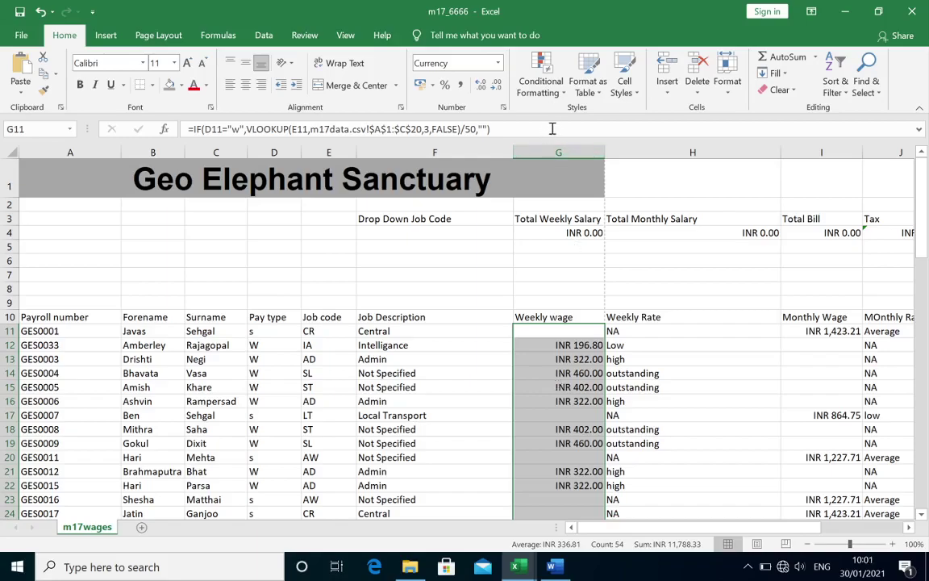
- Add a Cell Value less than 400 rule with a green fill to the selection
click(541, 81)
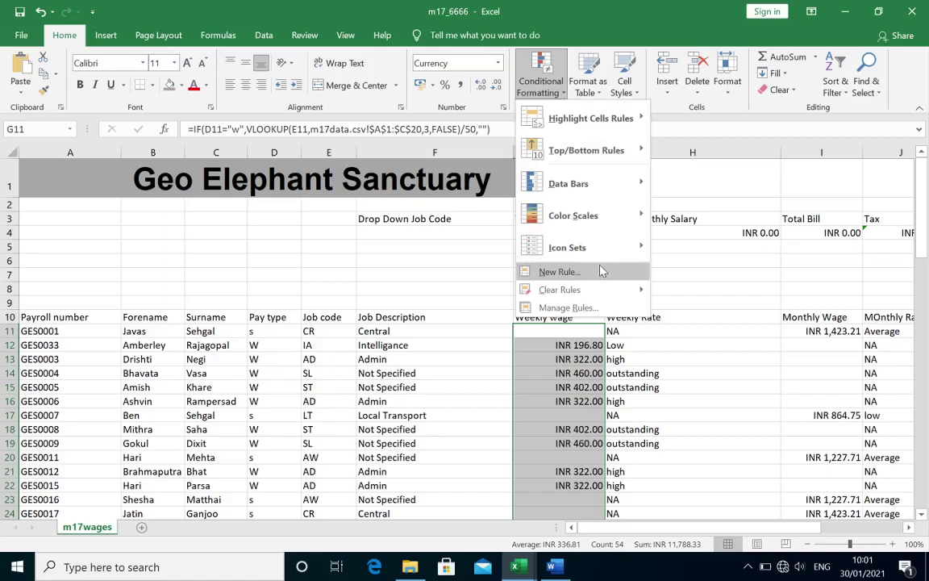
click(579, 273)
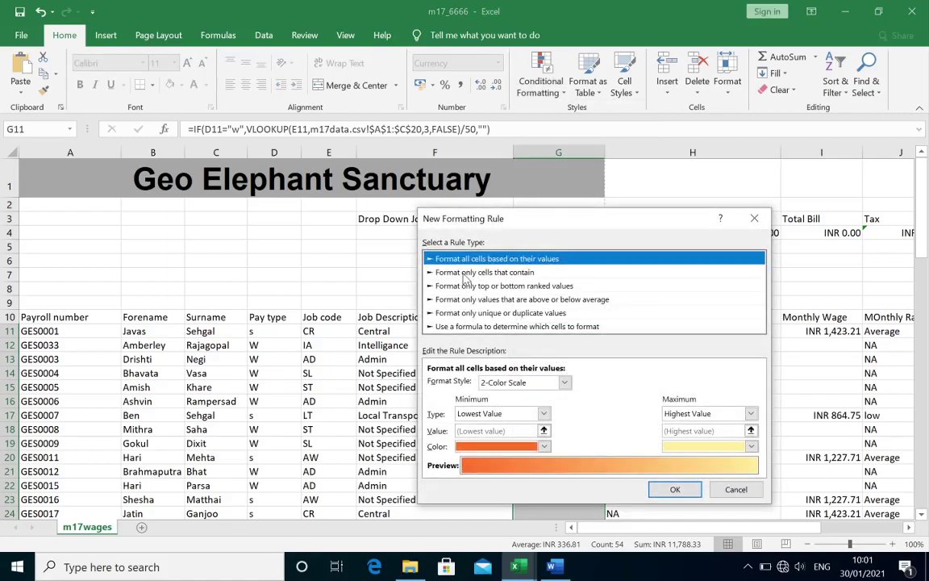
click(520, 274)
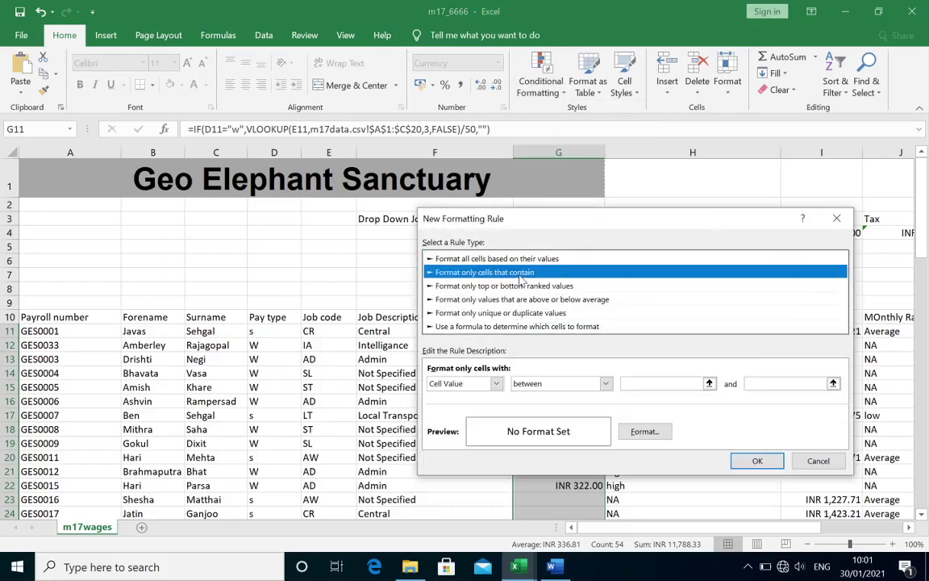
click(605, 384)
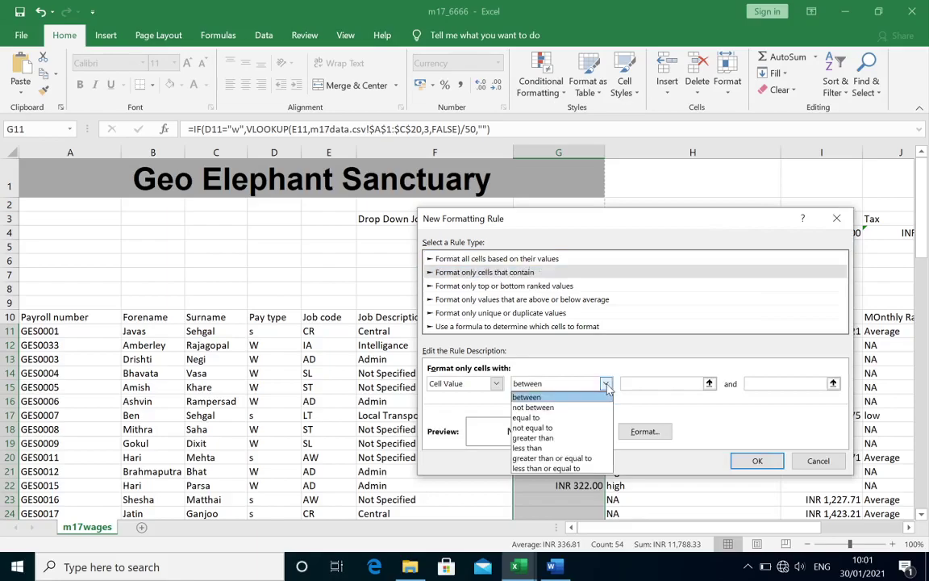
click(599, 449)
click(649, 383)
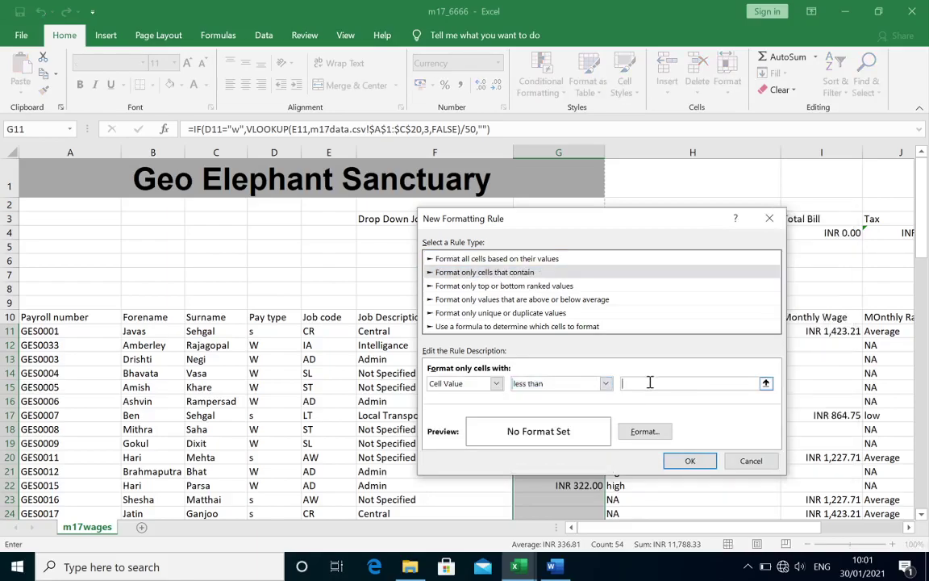
text(400)
click(645, 433)
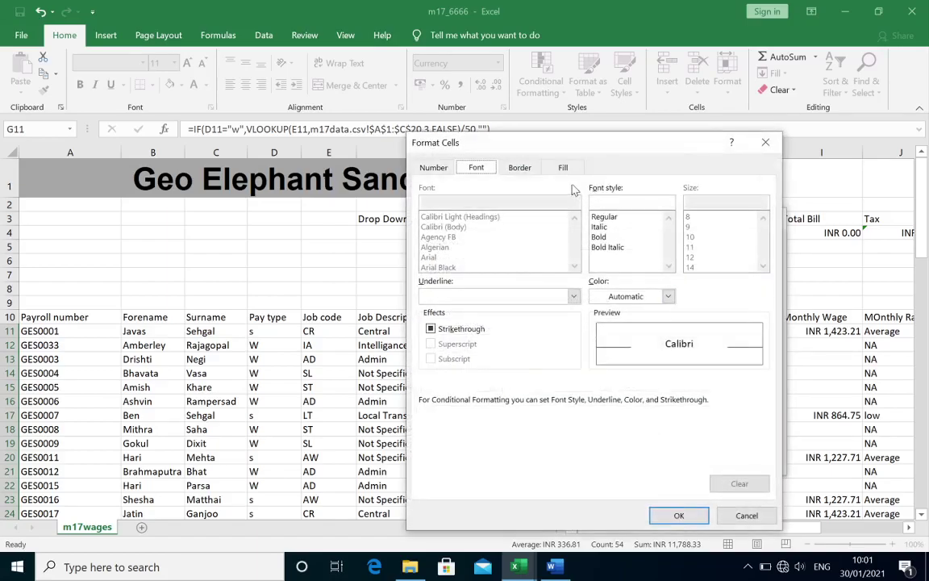
click(563, 168)
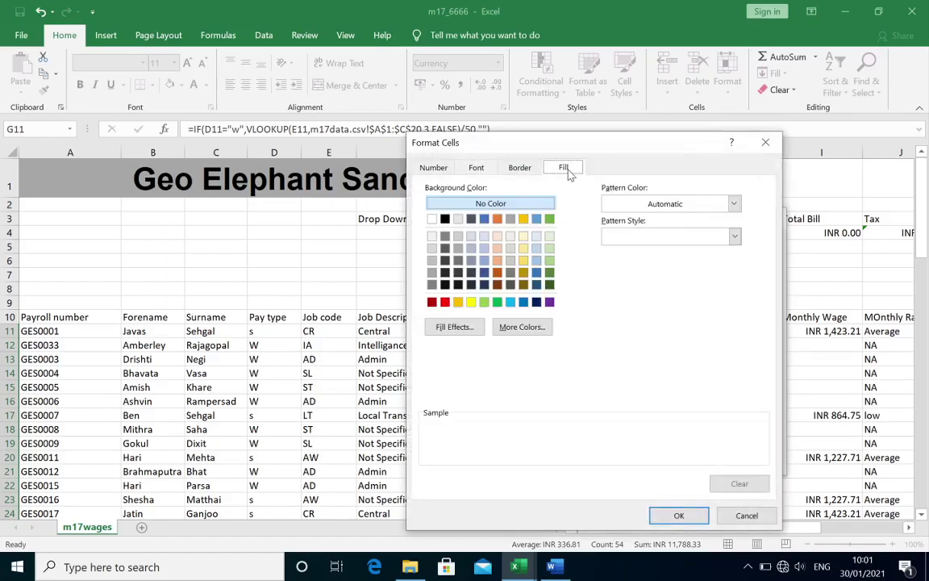
click(497, 302)
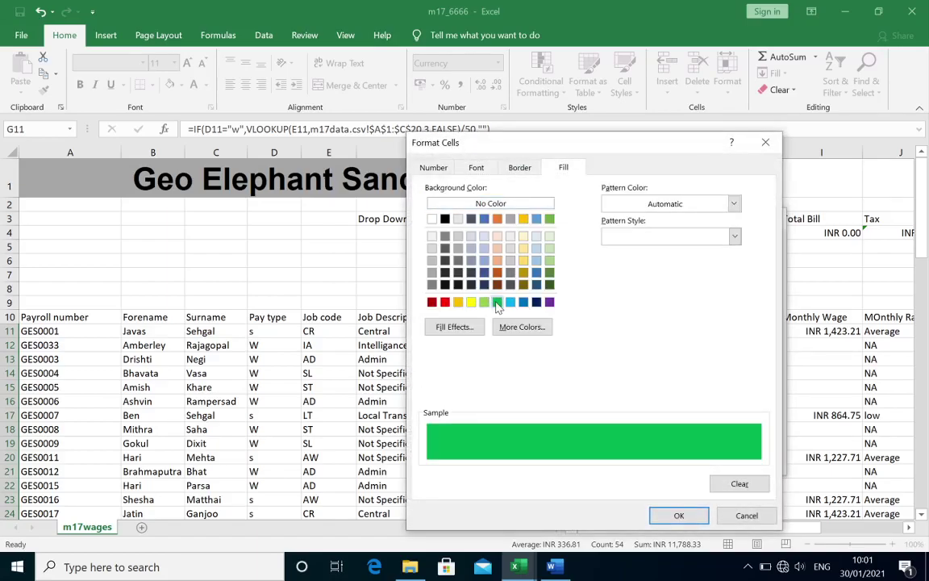
click(680, 514)
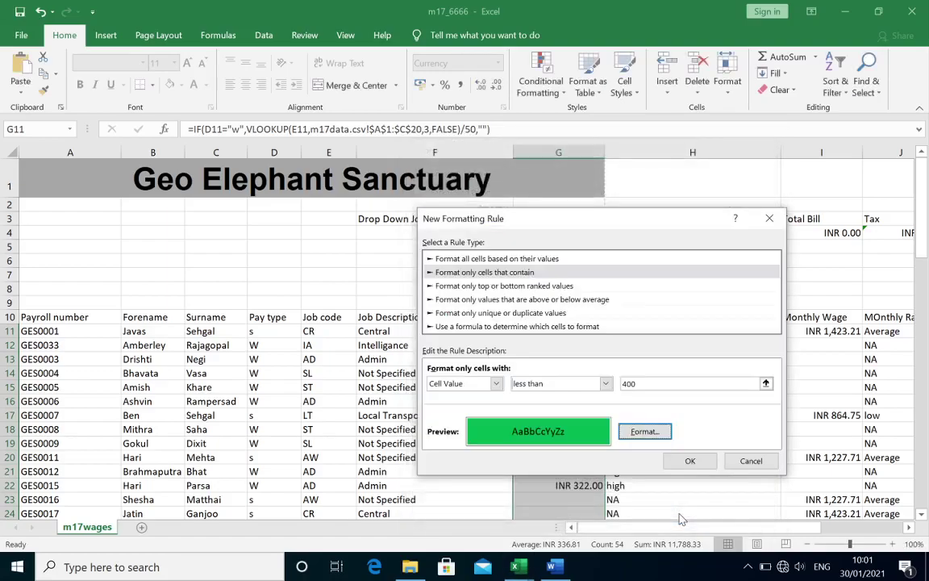
click(690, 461)
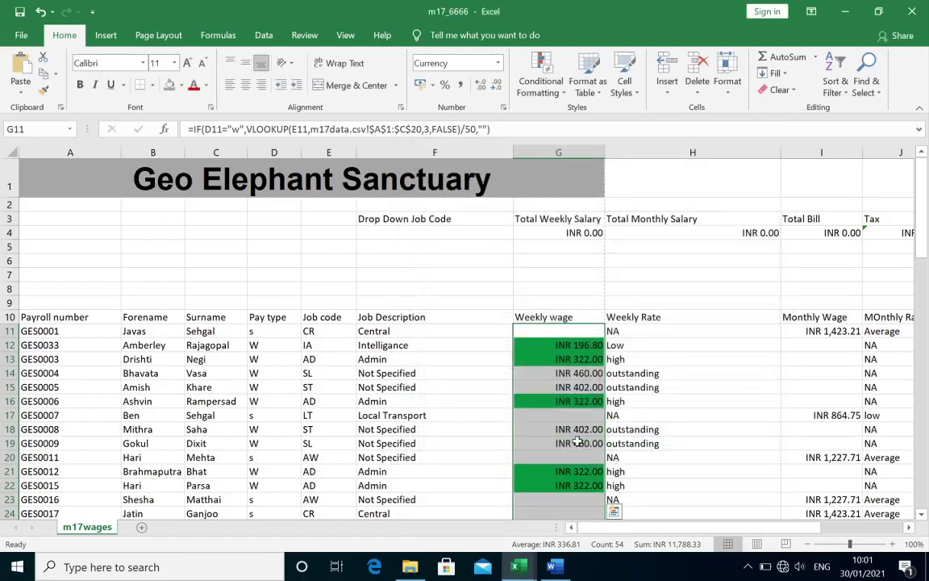
scroll(578, 442, down, 3)
scroll(578, 442, down, 2)
scroll(578, 442, down, 2)
scroll(578, 442, down, 2)
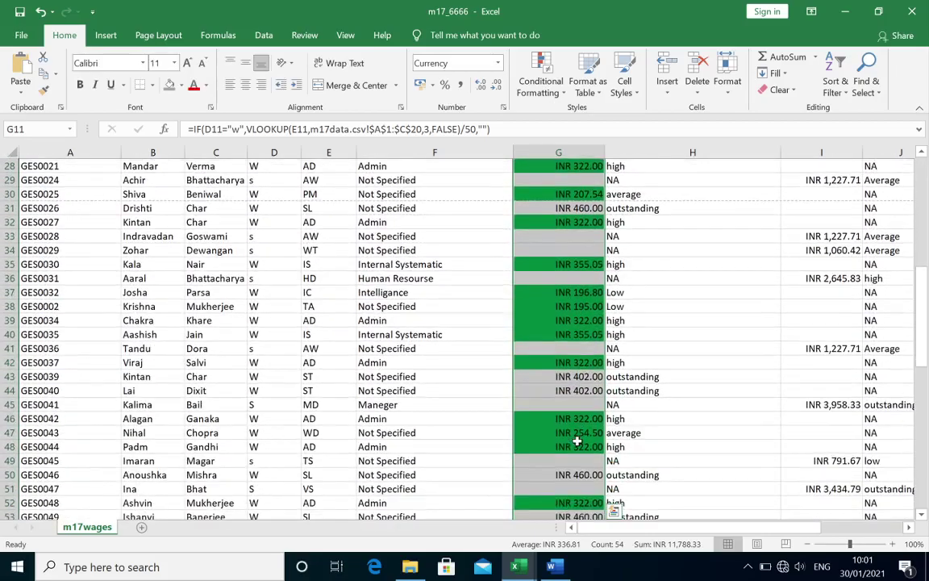
scroll(577, 442, down, 2)
scroll(578, 442, down, 1)
scroll(578, 443, down, 2)
scroll(577, 442, down, 2)
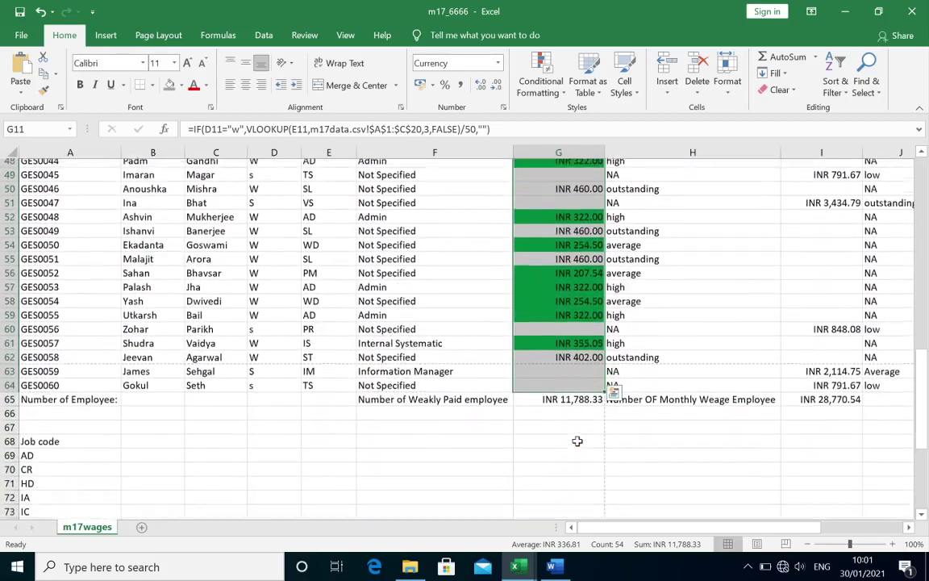
scroll(577, 441, up, 2)
scroll(578, 441, up, 2)
scroll(578, 441, up, 4)
scroll(578, 441, up, 1)
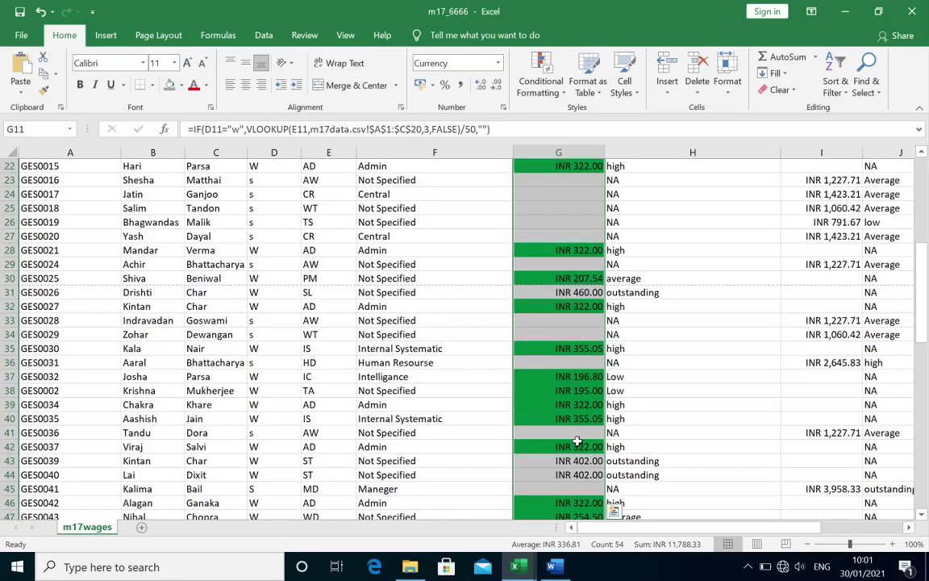
scroll(578, 442, up, 2)
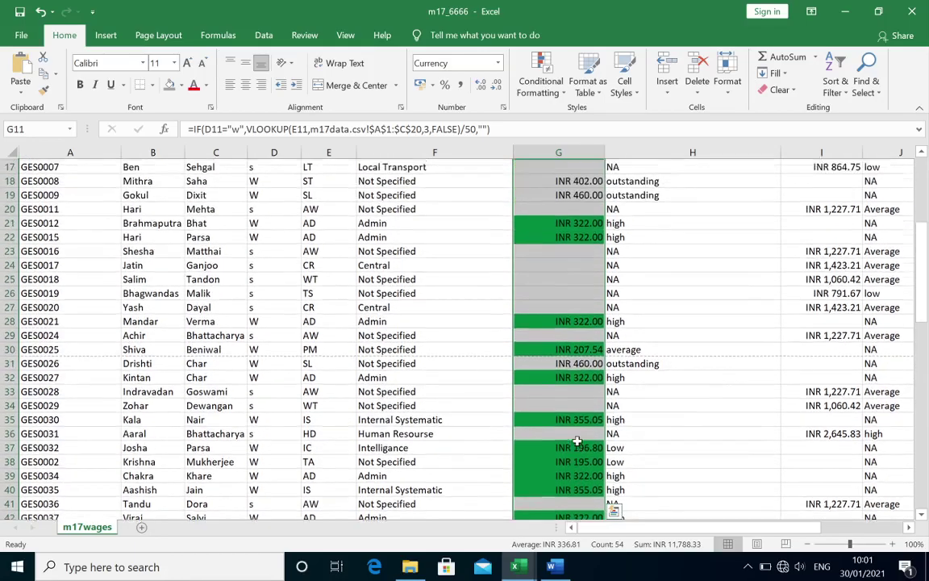
scroll(577, 442, up, 2)
scroll(577, 442, up, 1)
scroll(577, 442, up, 3)
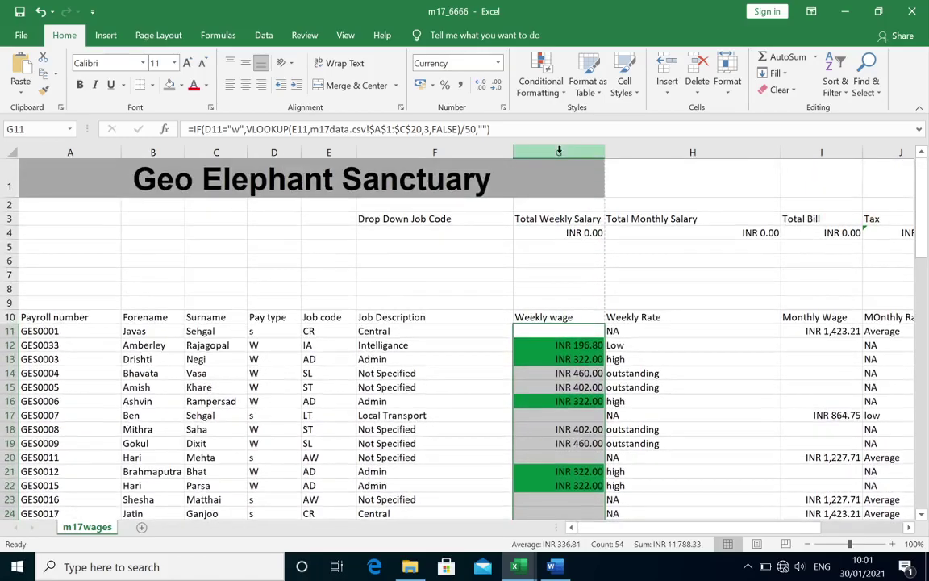
click(560, 358)
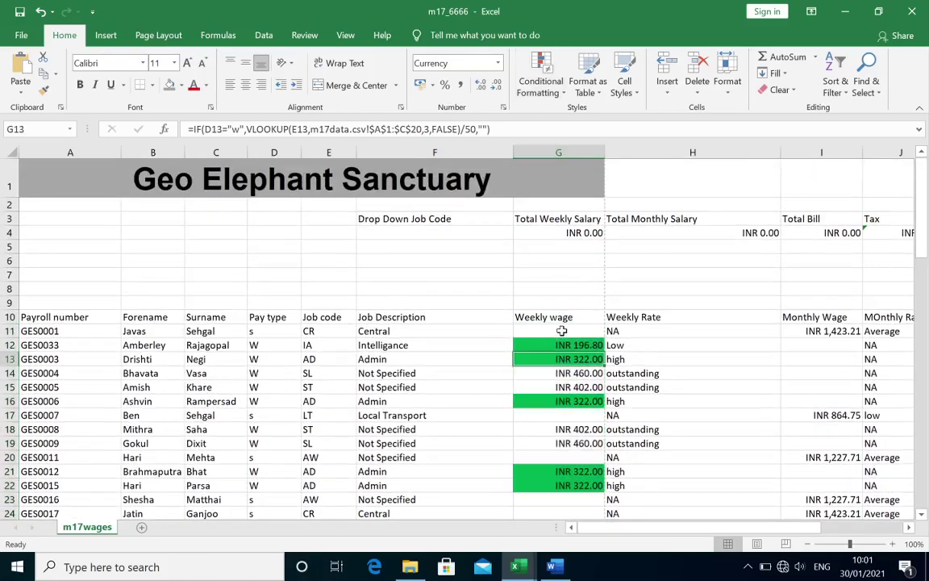
drag(559, 330, 568, 488)
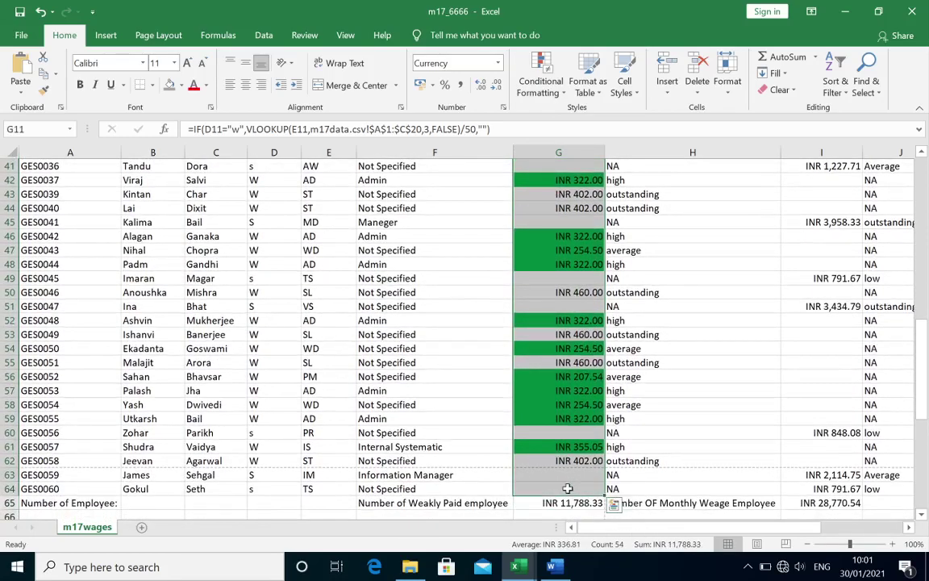
click(549, 88)
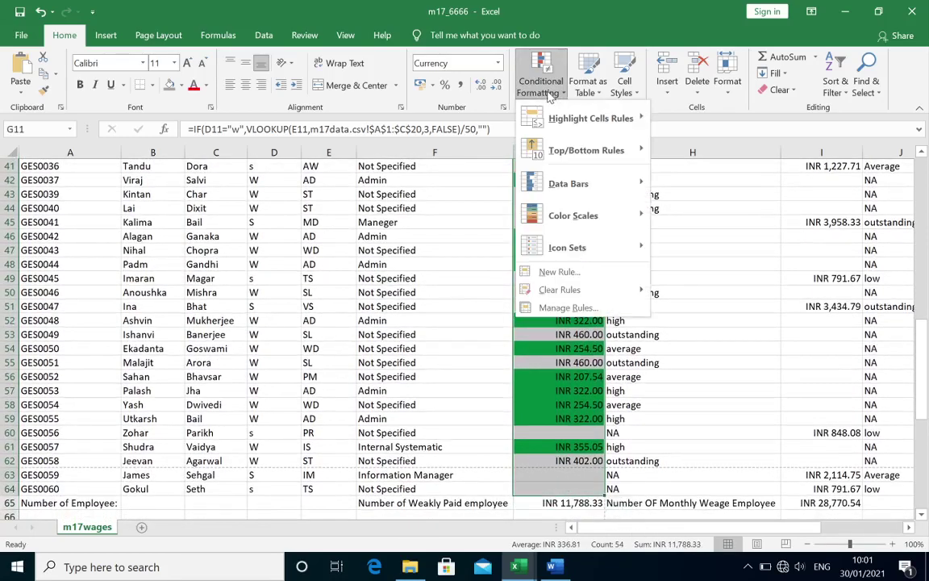
- Add a Cell Value greater than 450 rule with a red fill to the Weekly wage cells
click(557, 271)
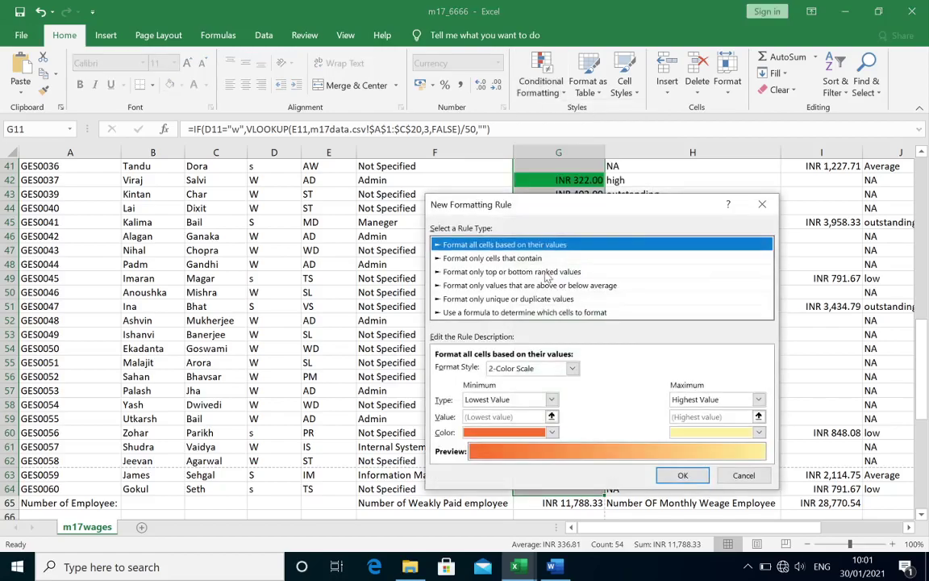
click(545, 258)
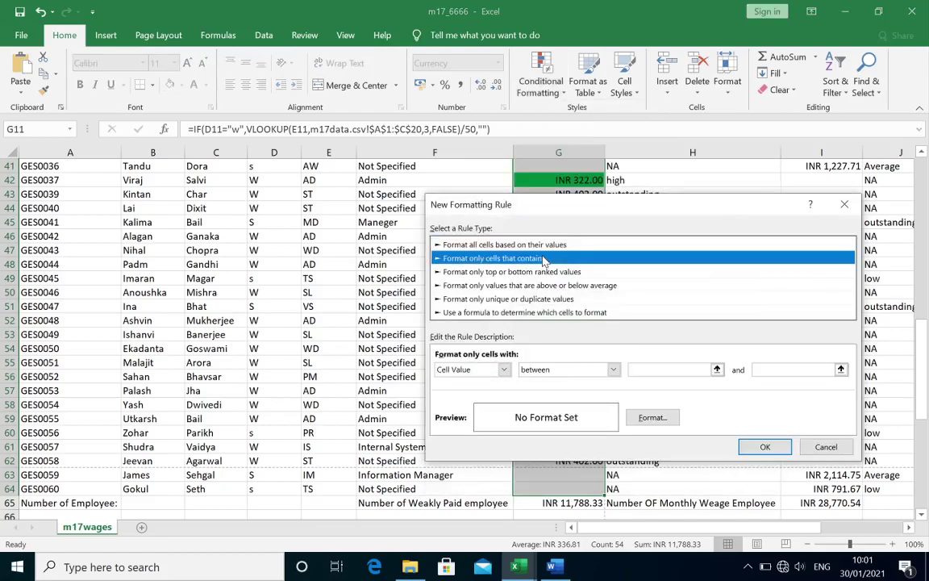
click(613, 370)
click(608, 425)
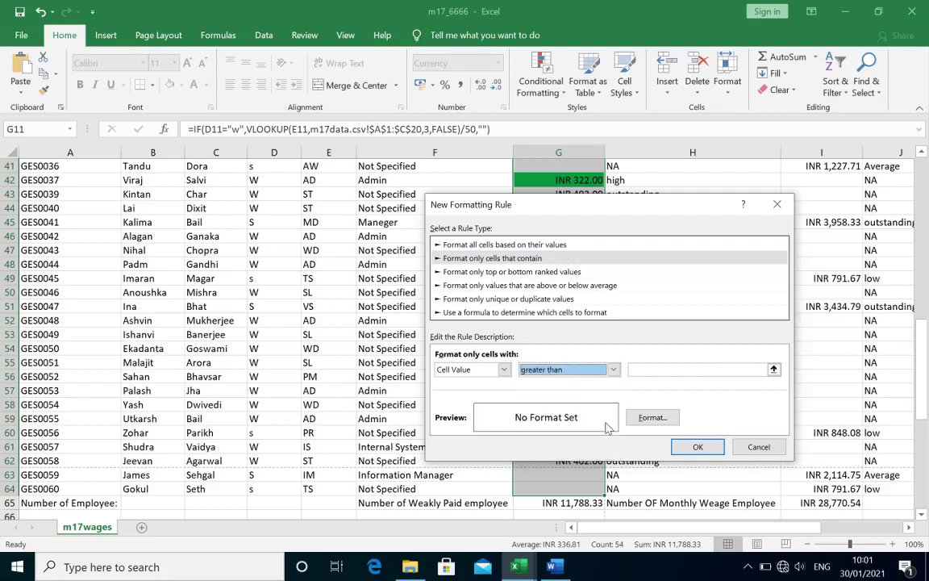
click(674, 373)
text(450)
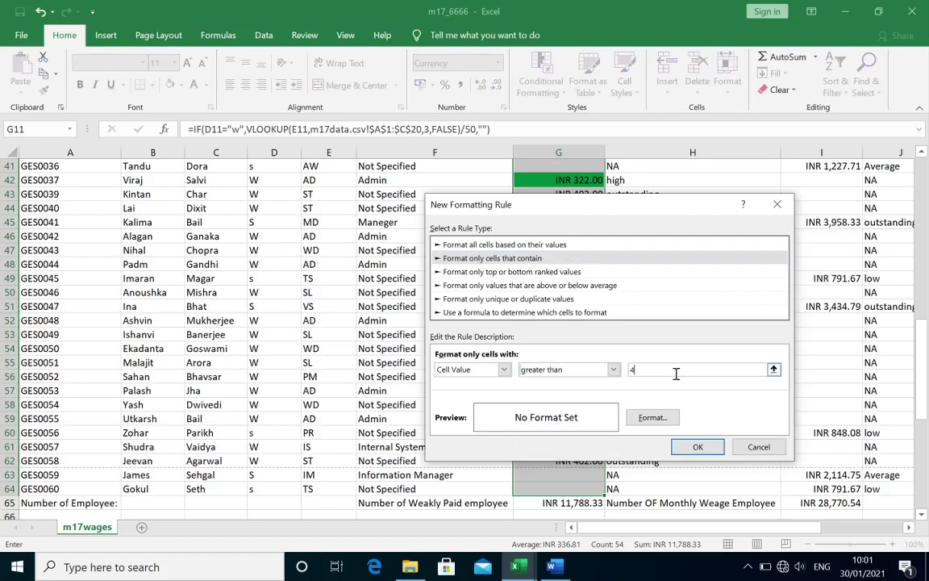
click(651, 417)
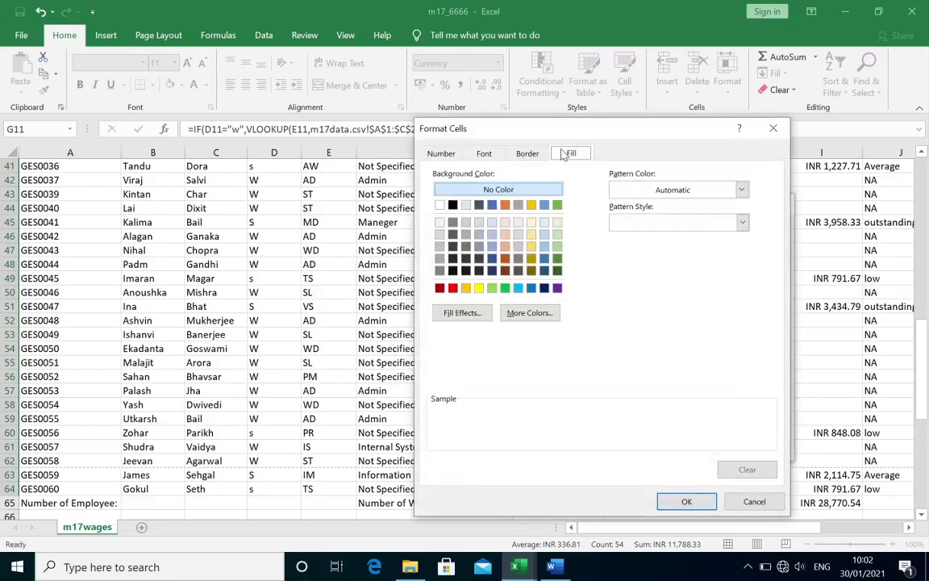
click(452, 288)
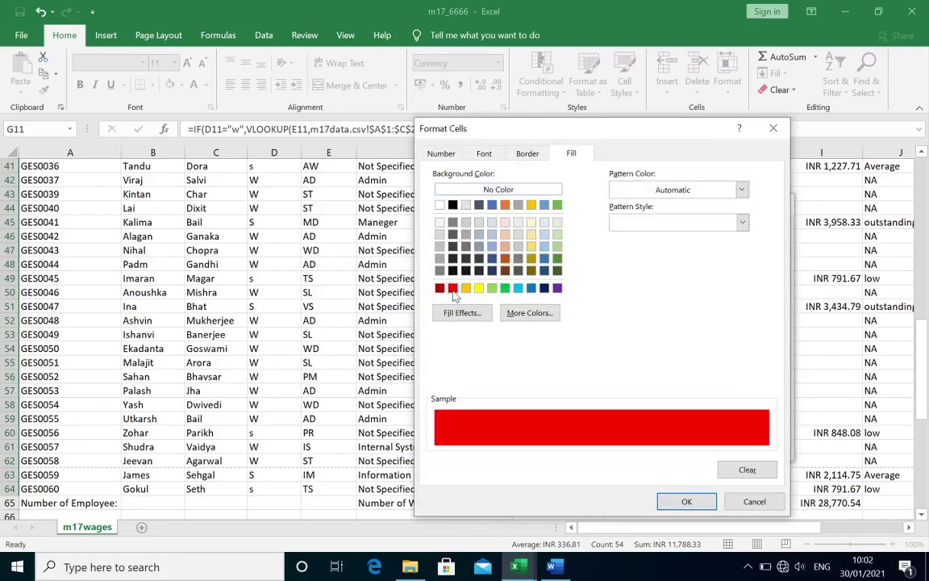
click(687, 501)
click(685, 444)
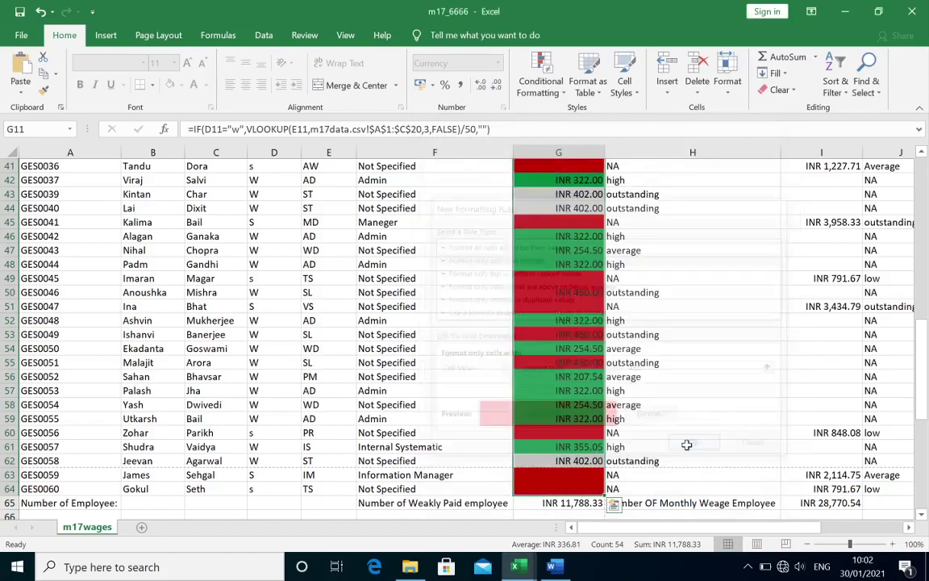
click(583, 347)
- Scroll through the Weekly wage column and inspect the uncoloured INR 402.00 wages in rows 15 and 18
scroll(582, 348, up, 1)
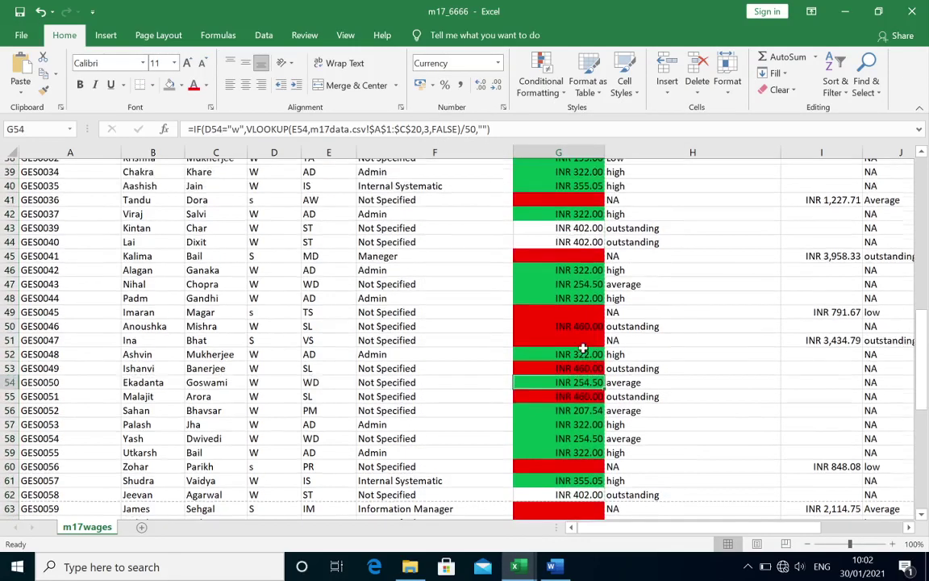
scroll(582, 348, up, 2)
scroll(583, 348, up, 4)
scroll(583, 348, up, 1)
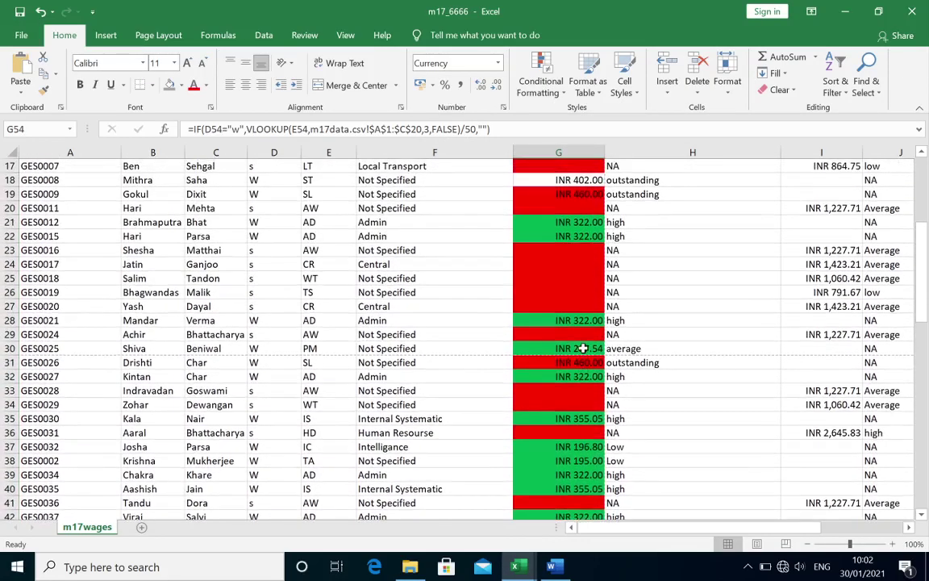
scroll(583, 348, up, 2)
scroll(582, 347, up, 1)
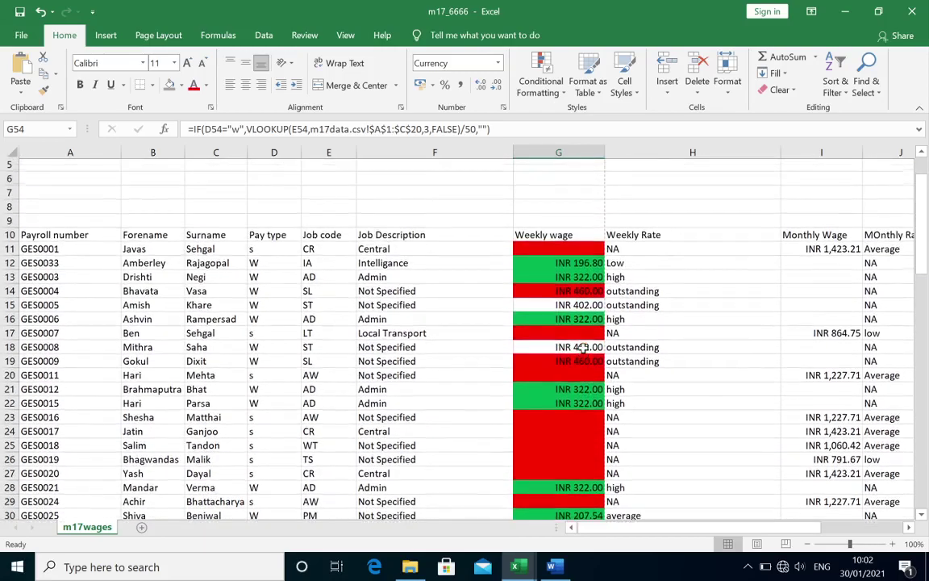
scroll(582, 348, up, 1)
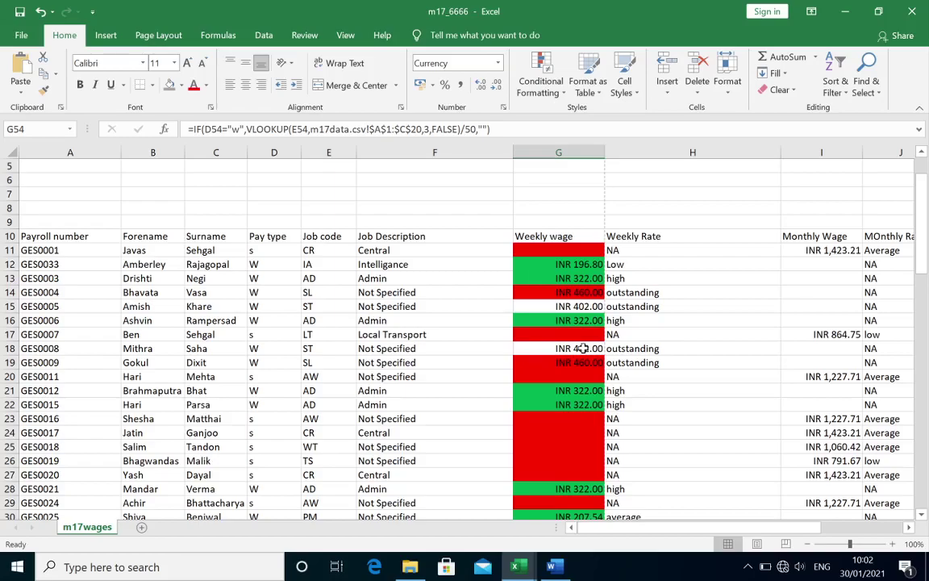
click(545, 307)
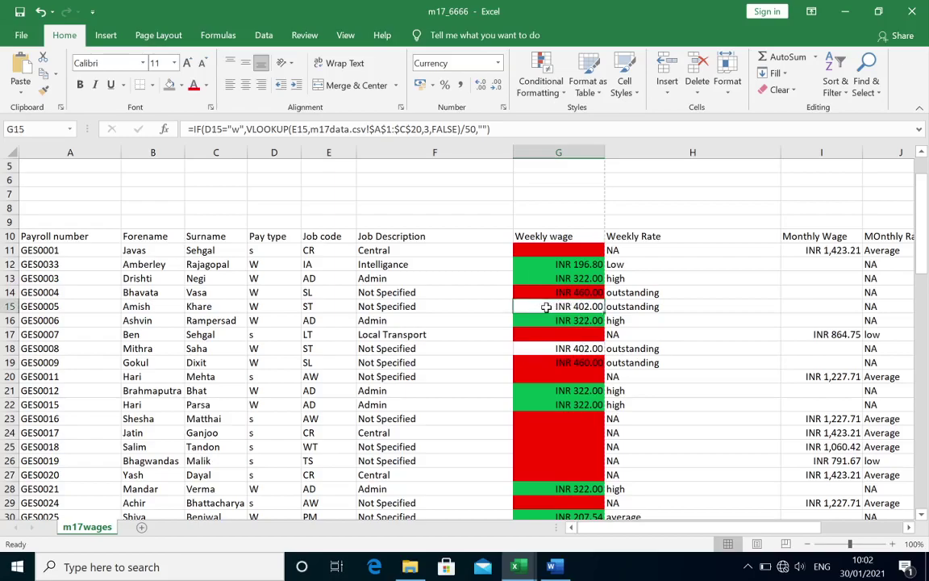
click(542, 348)
click(541, 307)
scroll(553, 413, down, 1)
scroll(553, 412, down, 3)
scroll(553, 413, down, 4)
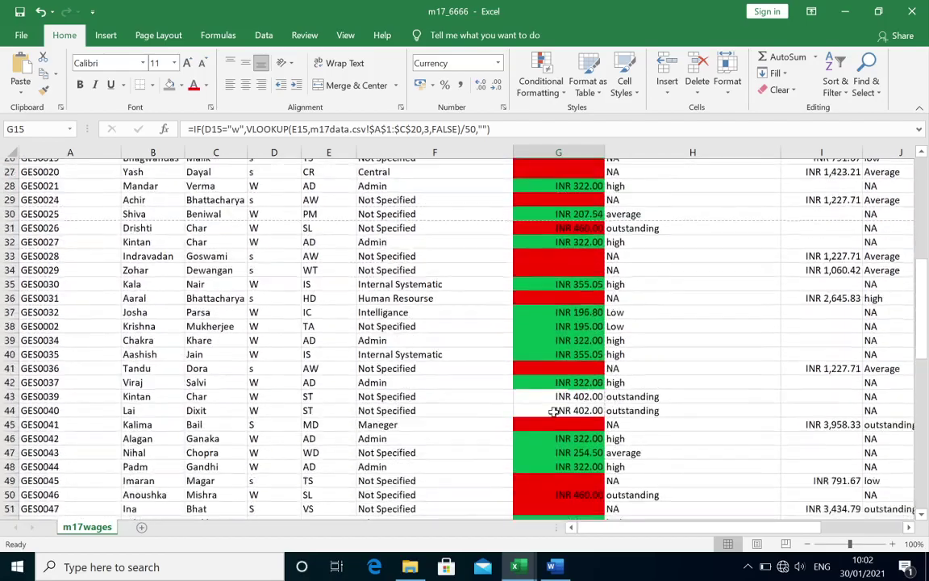
scroll(553, 412, down, 2)
scroll(553, 412, up, 1)
scroll(555, 408, up, 4)
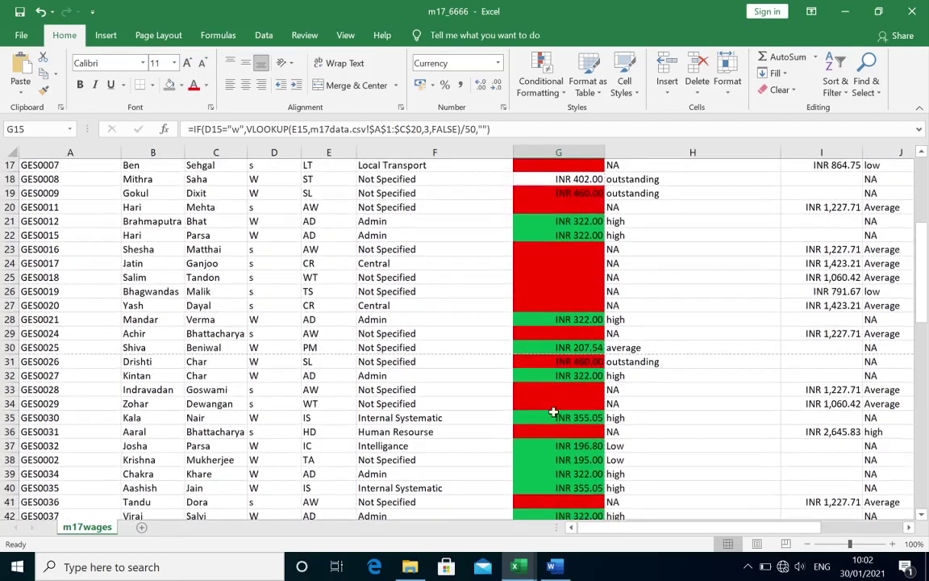
- Open the Conditional Formatting Rules Manager and snip a screenshot of both wage rules
click(541, 86)
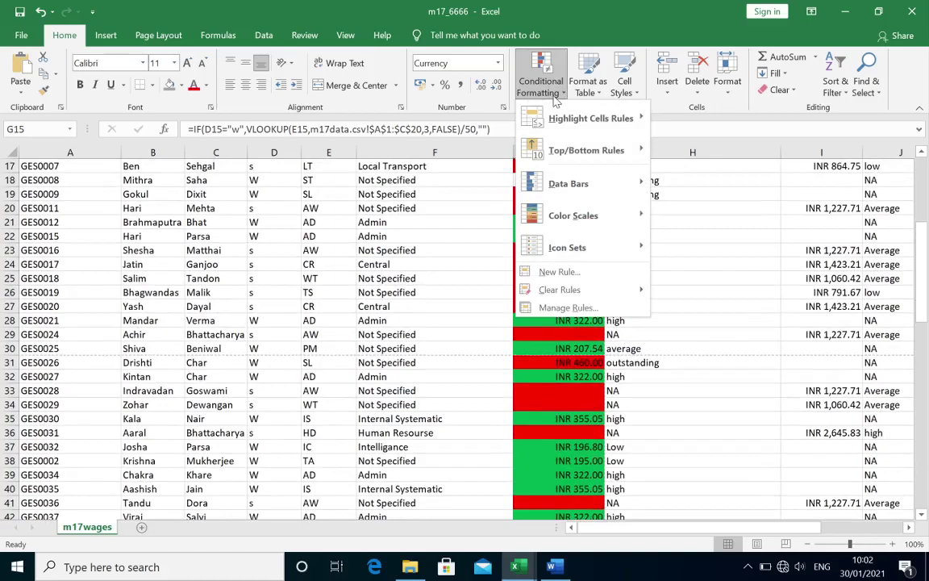
click(569, 307)
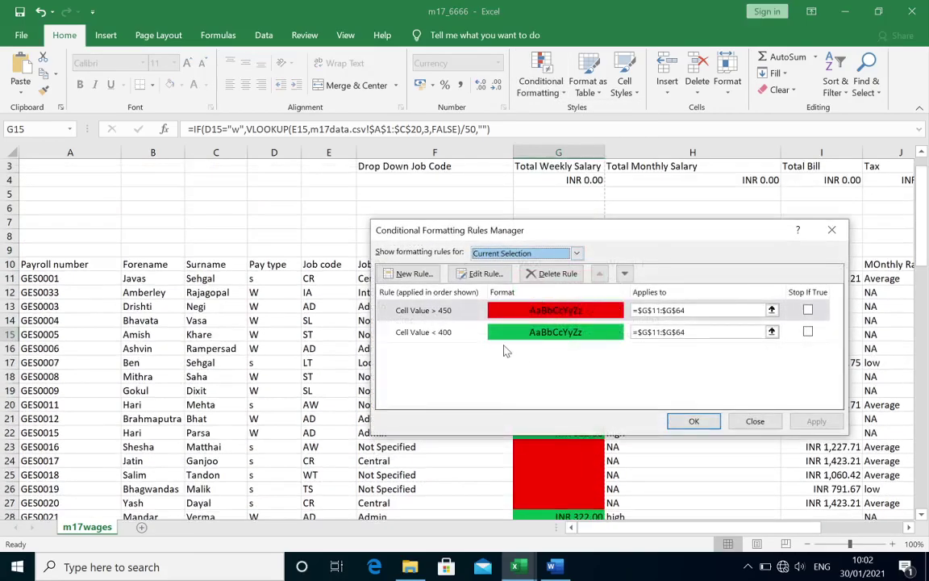
key(super+shift+s)
mouse_move(371, 217)
mouse_down()
mouse_move(758, 373)
mouse_move(847, 437)
mouse_up()
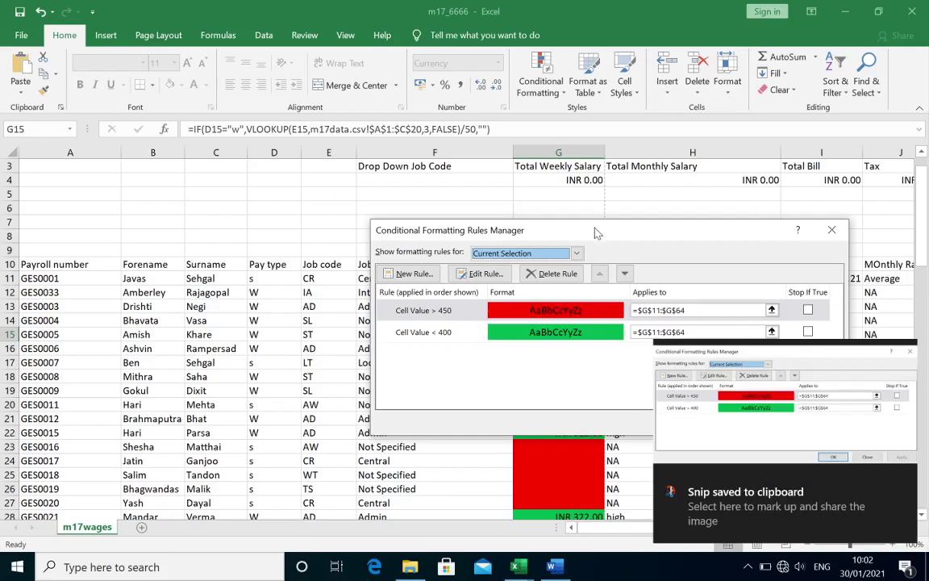
mouse_move(600, 234)
mouse_down()
mouse_move(379, 216)
mouse_move(426, 230)
mouse_up()
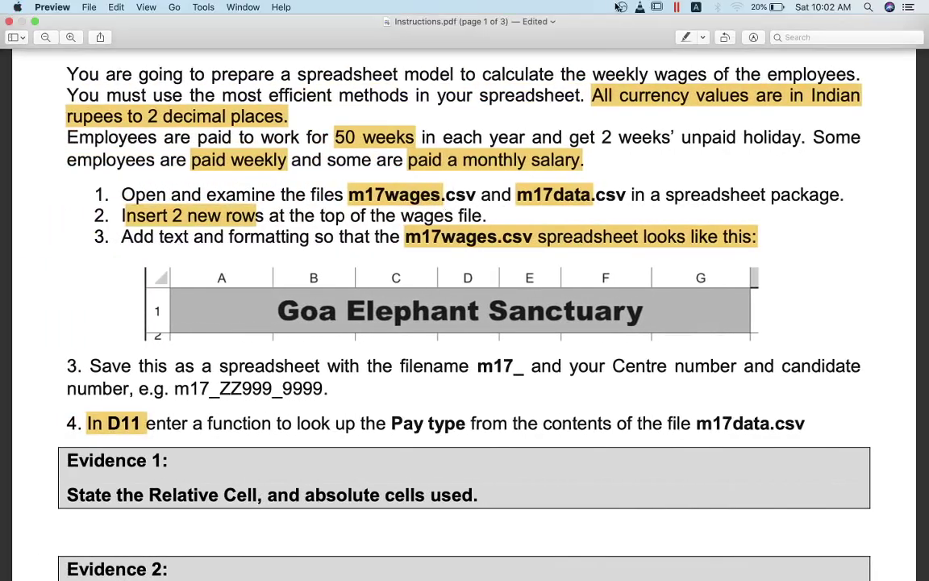
- Choose Stop Recording in OBS and bring up its confirmation dialog
click(621, 7)
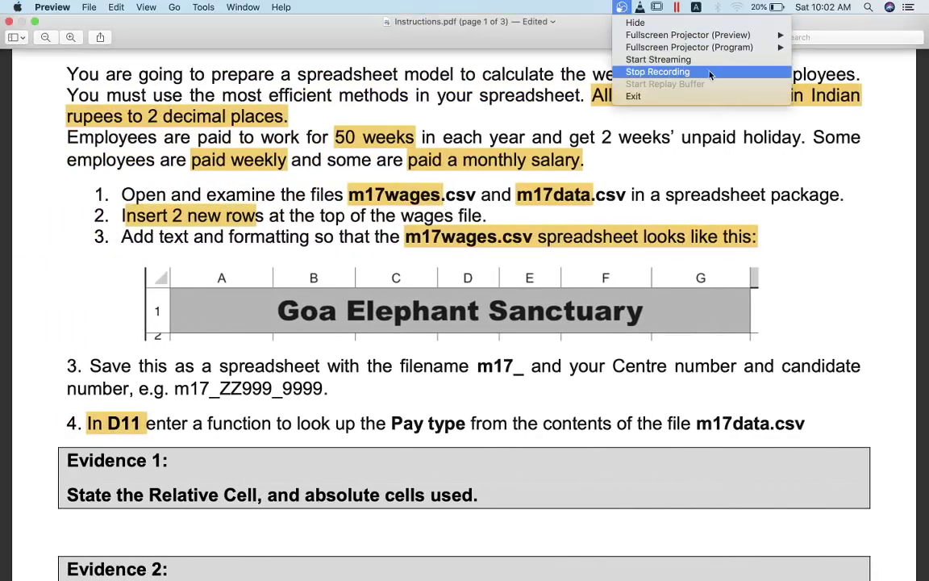
click(650, 71)
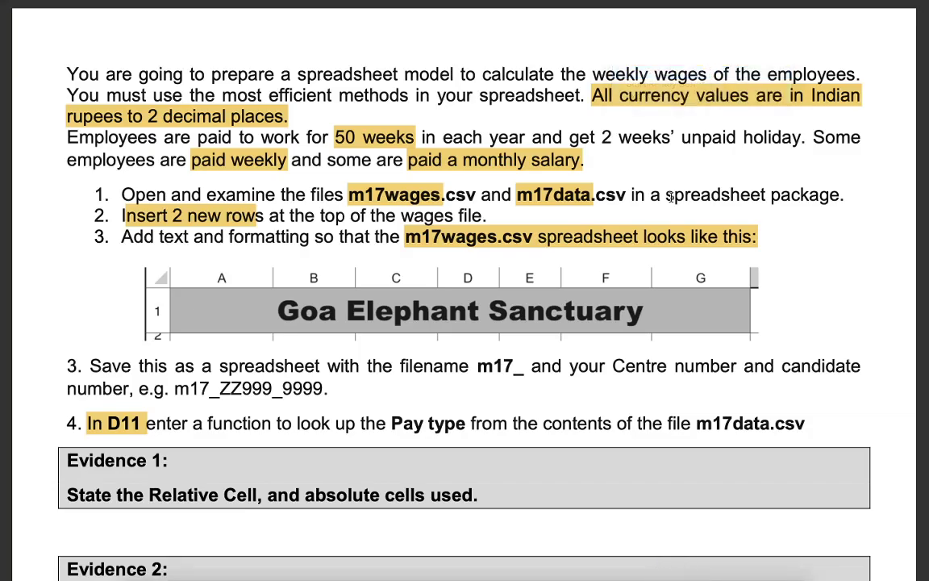
click(671, 565)
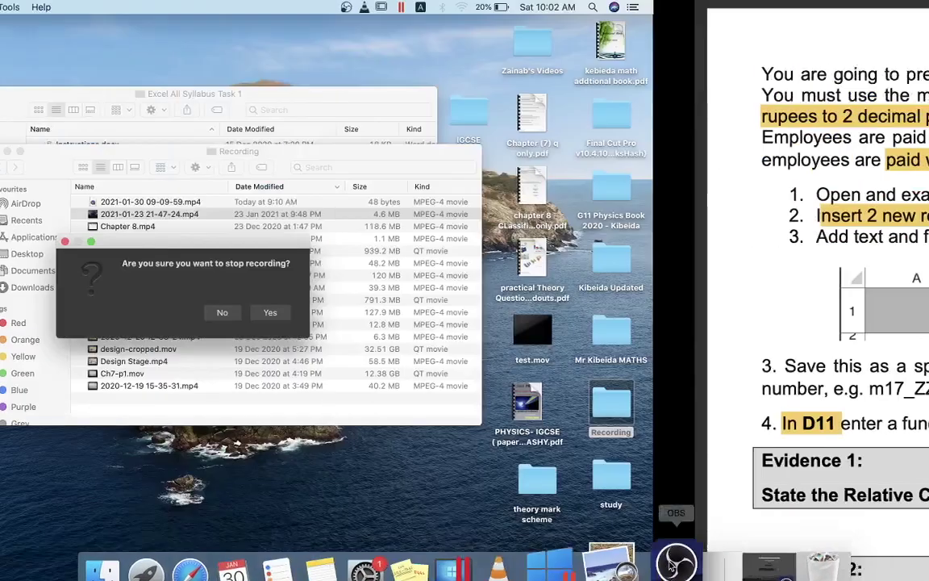